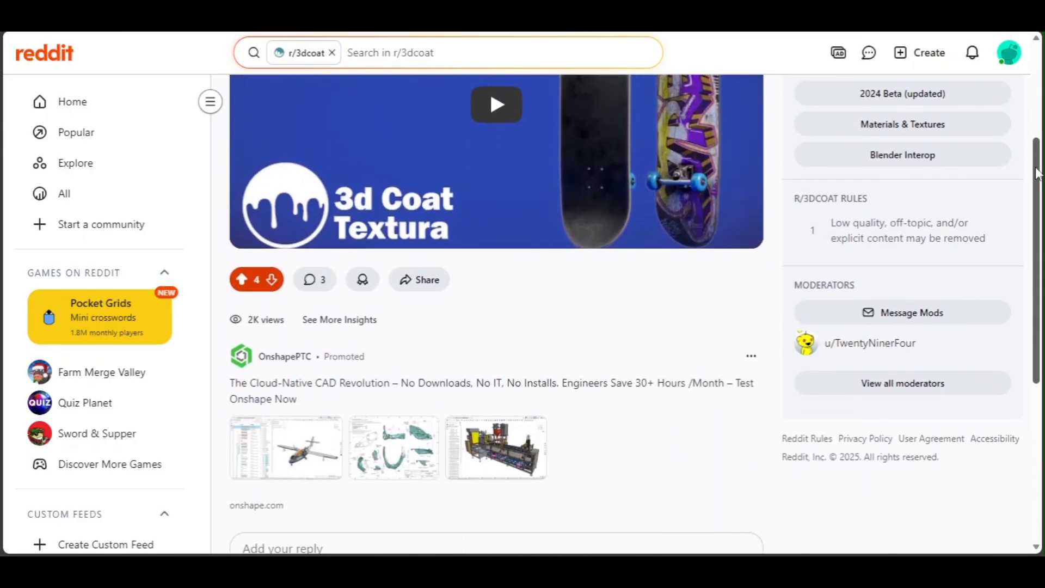
{"action": "scroll", "coordinate": [1030, 360], "scroll_direction": "down", "scroll_amount": 5}
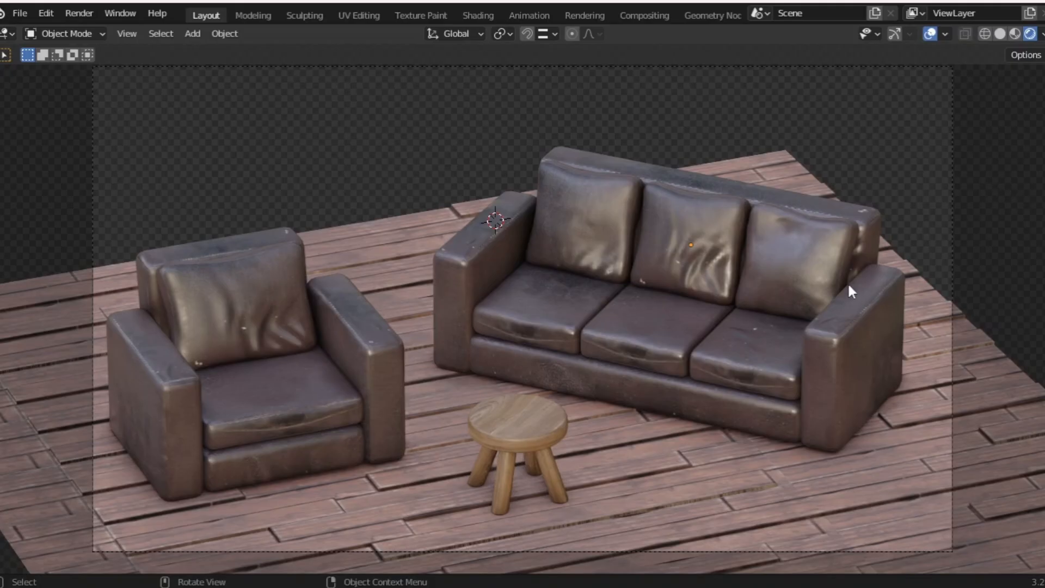
Extend the wooden floor plane by sliding its boundary edge loop beside the armchair outward with clamping turned off
{"action": "scroll", "coordinate": [848, 282], "scroll_direction": "down", "scroll_amount": 6}
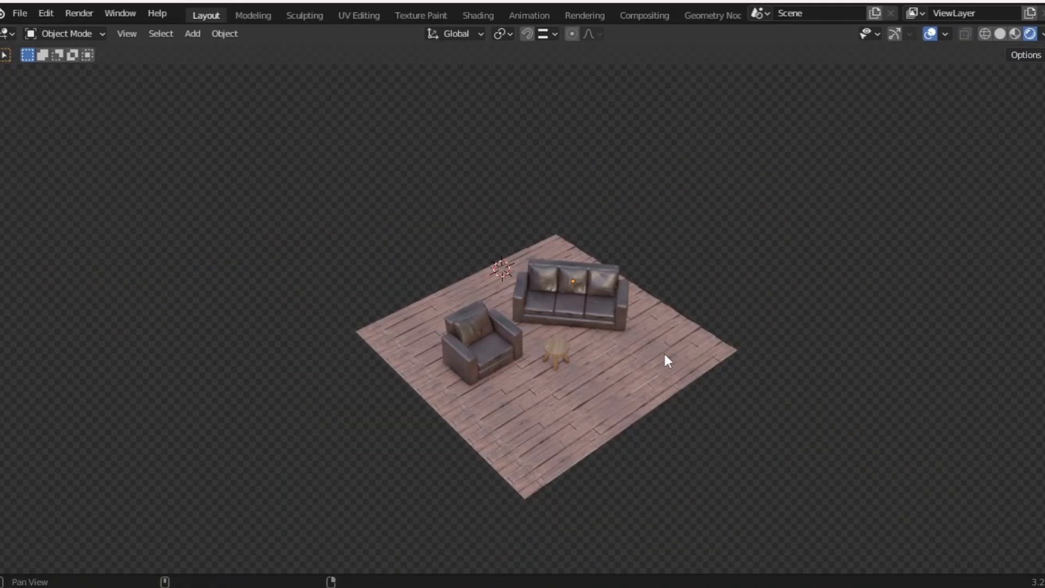
{"action": "middle_click_drag", "start_coordinate": [665, 359], "coordinate": [768, 274], "text": "shift"}
{"action": "middle_click_drag", "start_coordinate": [727, 272], "coordinate": [707, 244], "text": "shift"}
{"action": "scroll", "coordinate": [697, 326], "scroll_direction": "down", "scroll_amount": 2}
{"action": "scroll", "coordinate": [687, 303], "scroll_direction": "up", "scroll_amount": 1}
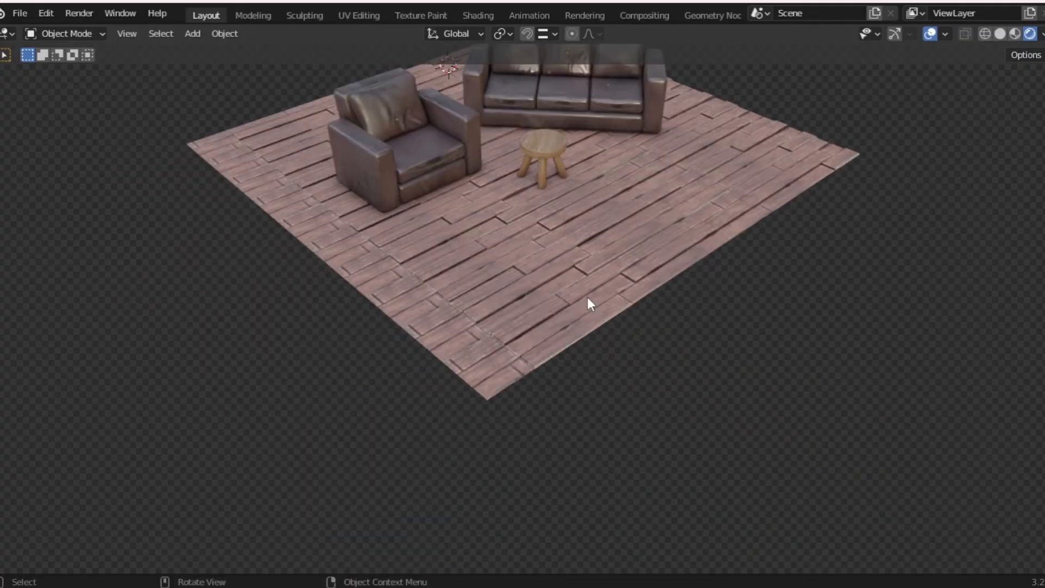
{"action": "left_click", "coordinate": [587, 297]}
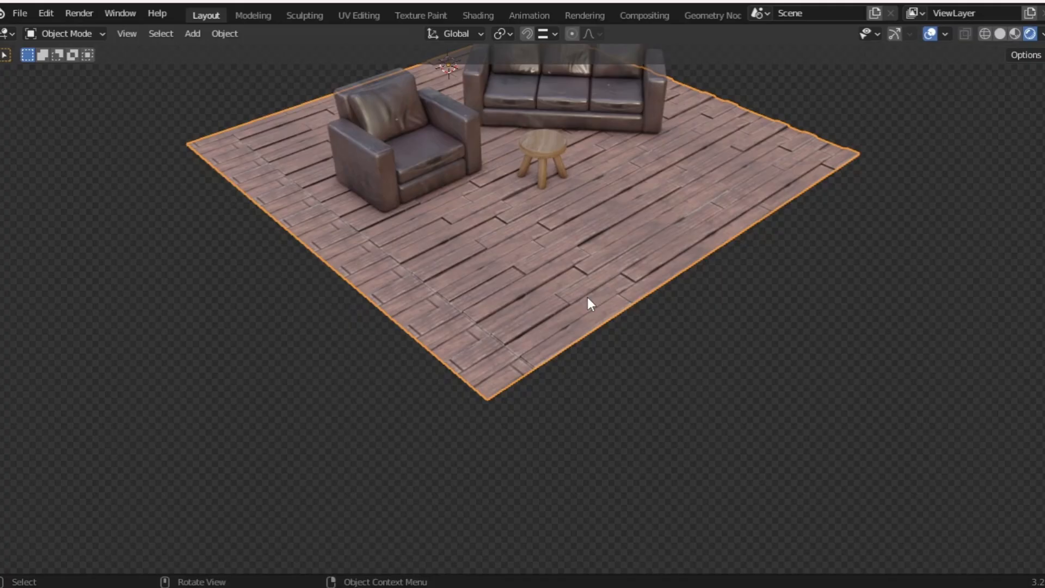
{"action": "key", "text": "Tab"}
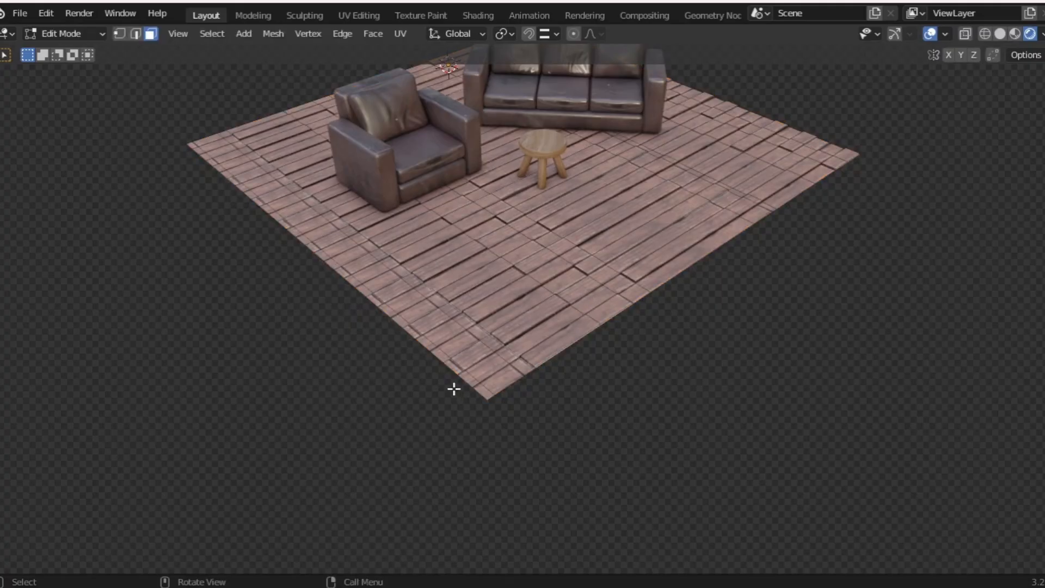
{"action": "left_click", "coordinate": [131, 36]}
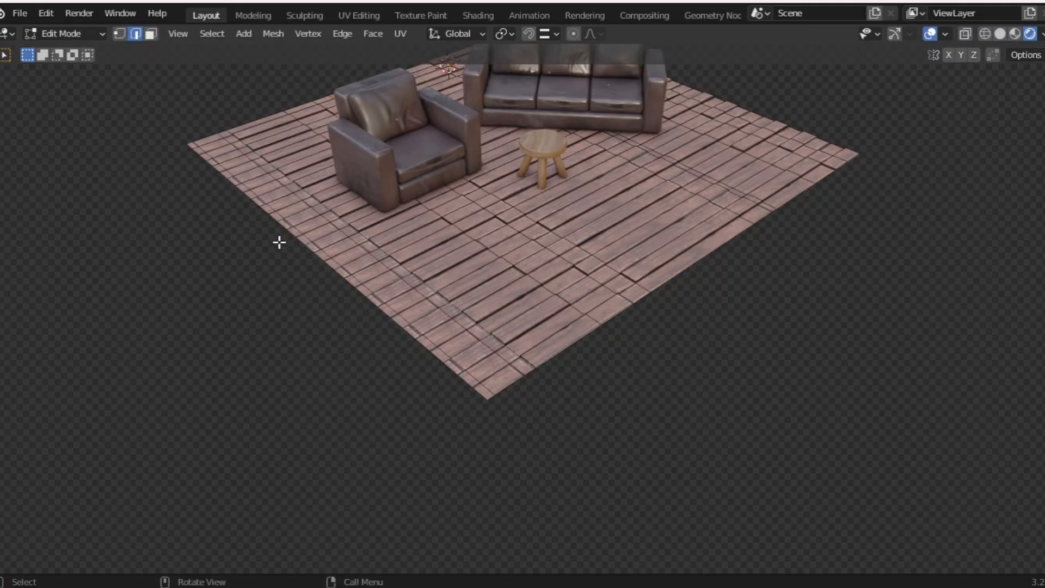
{"action": "key", "text": "g"}
{"action": "key", "text": "g"}
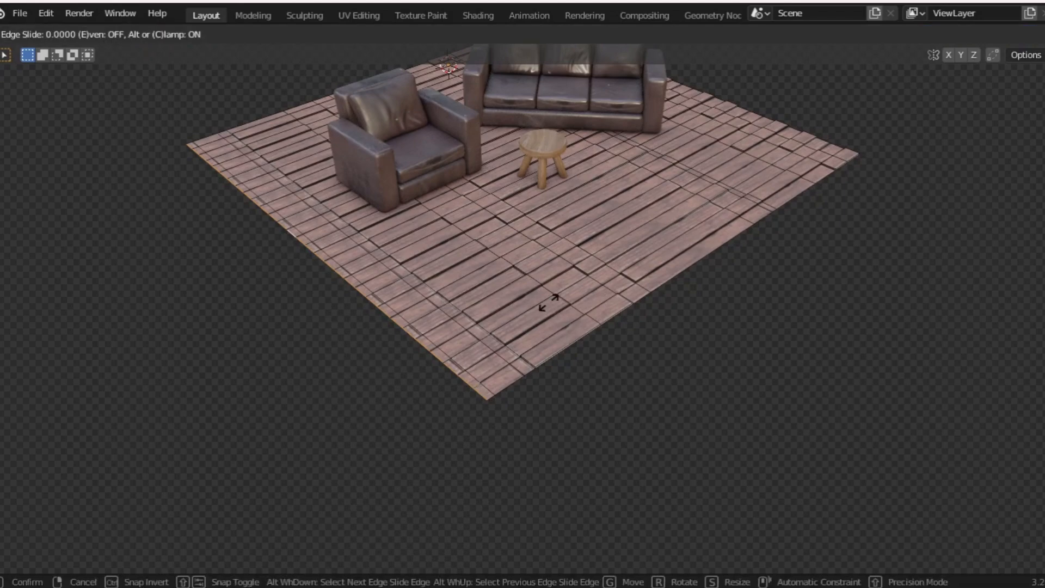
{"action": "key", "text": "c"}
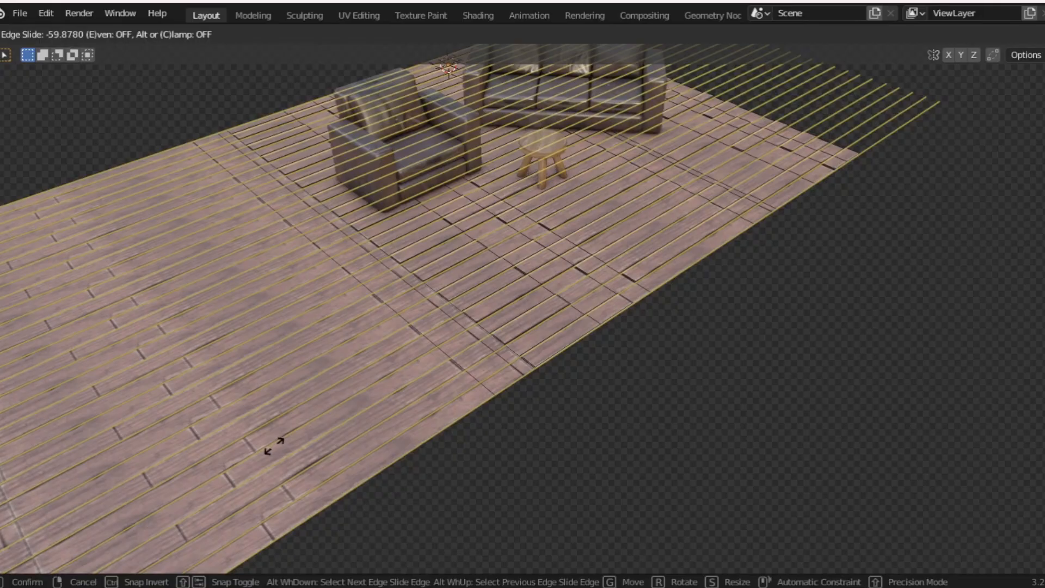
{"action": "left_click", "coordinate": [162, 497]}
{"action": "key", "text": "Tab"}
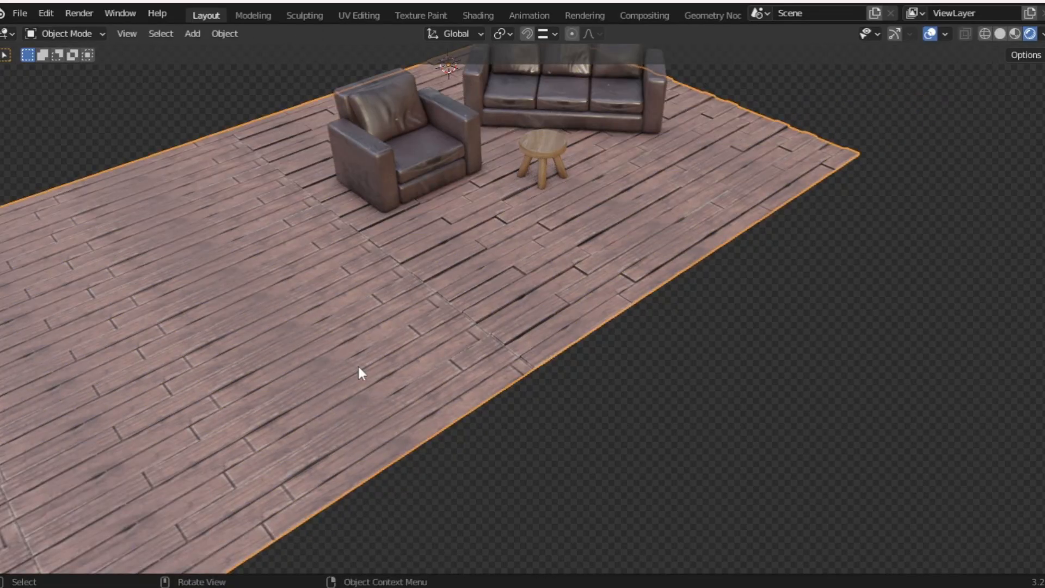
{"action": "scroll", "coordinate": [375, 341], "scroll_direction": "down", "scroll_amount": 3}
{"action": "middle_click_drag", "start_coordinate": [509, 238], "coordinate": [553, 226]}
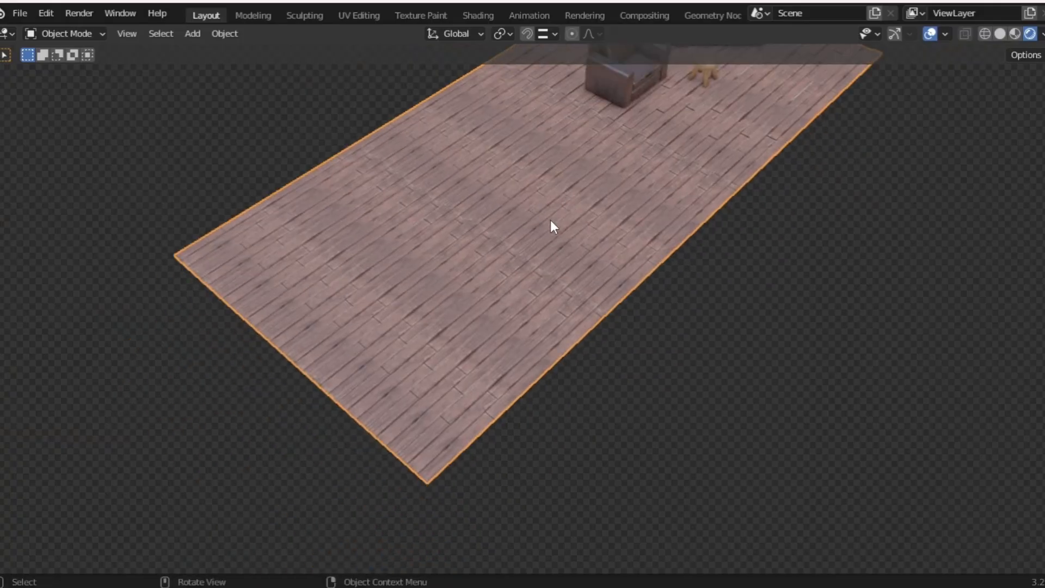
Show the wireframe overlay on all geometry and view the furniture scene with its mesh edges
{"action": "scroll", "coordinate": [552, 253], "scroll_direction": "down", "scroll_amount": 3}
{"action": "mouse_move", "coordinate": [516, 275]}
{"action": "middle_mouse_down"}
{"action": "mouse_move", "coordinate": [551, 287]}
{"action": "mouse_move", "coordinate": [556, 341]}
{"action": "mouse_move", "coordinate": [521, 260]}
{"action": "middle_mouse_up"}
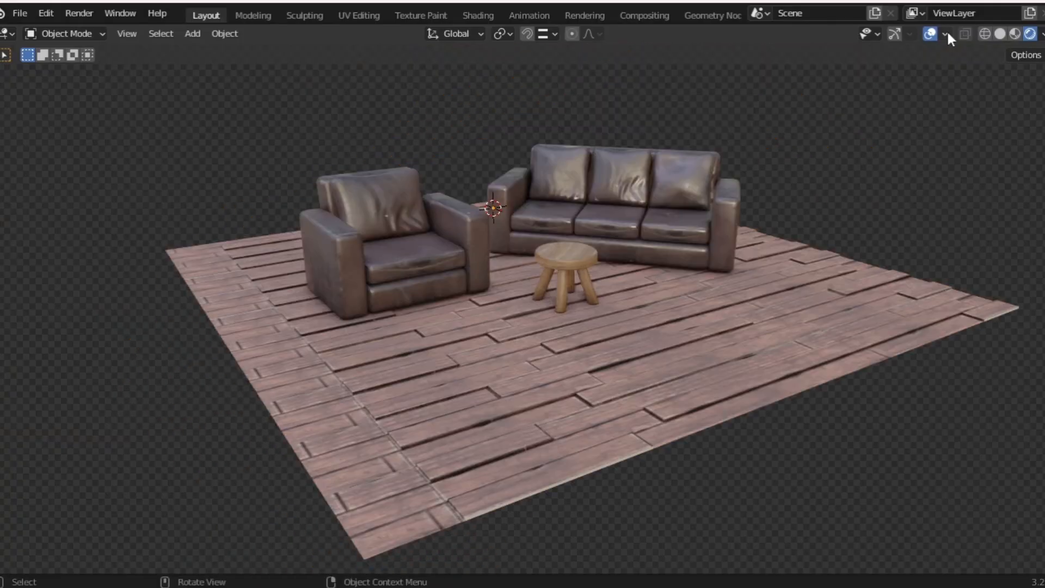
{"action": "left_click", "coordinate": [946, 33]}
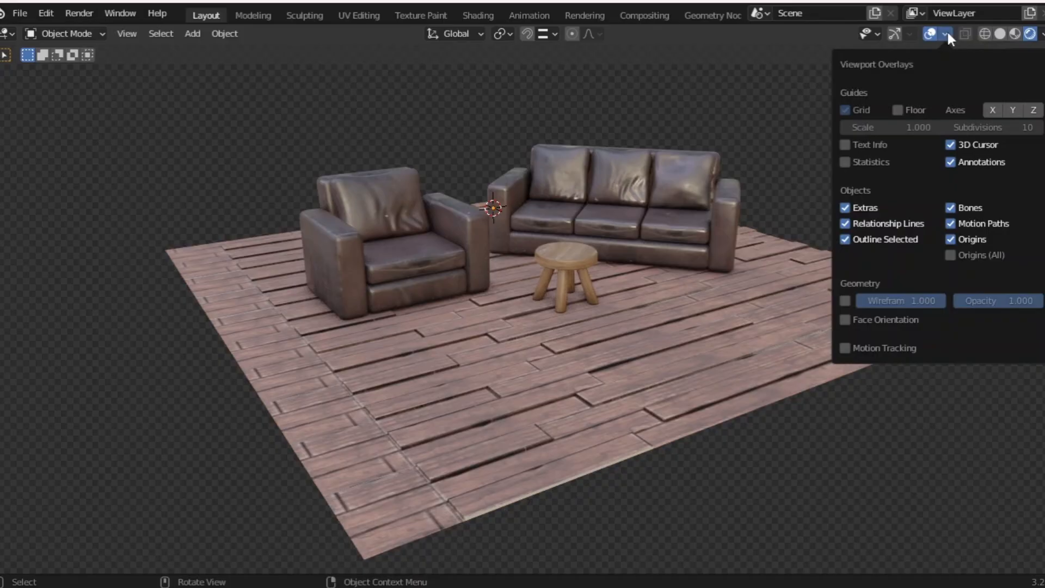
{"action": "left_click", "coordinate": [845, 301]}
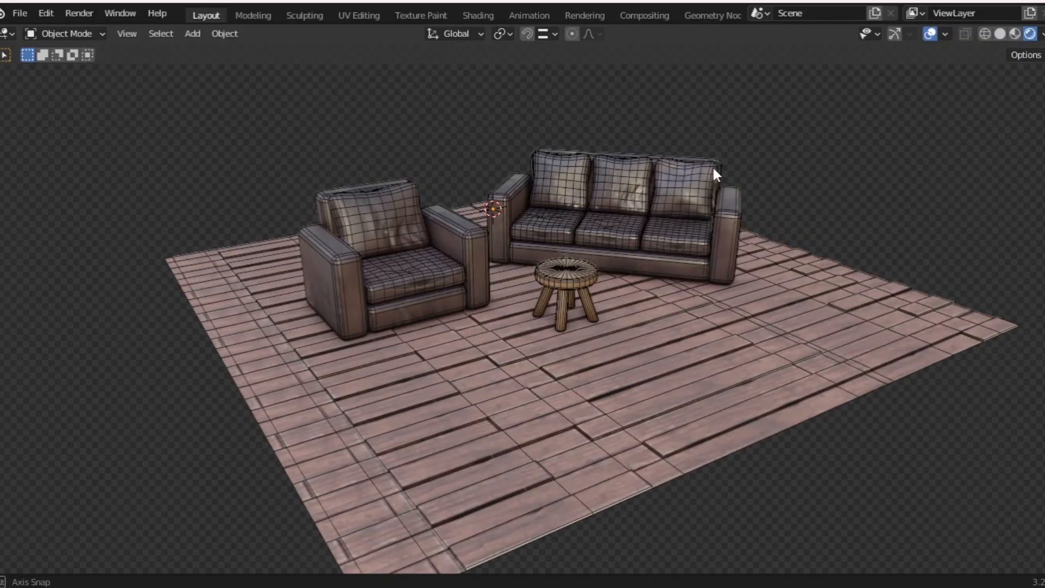
{"action": "middle_click_drag", "start_coordinate": [714, 174], "coordinate": [712, 187]}
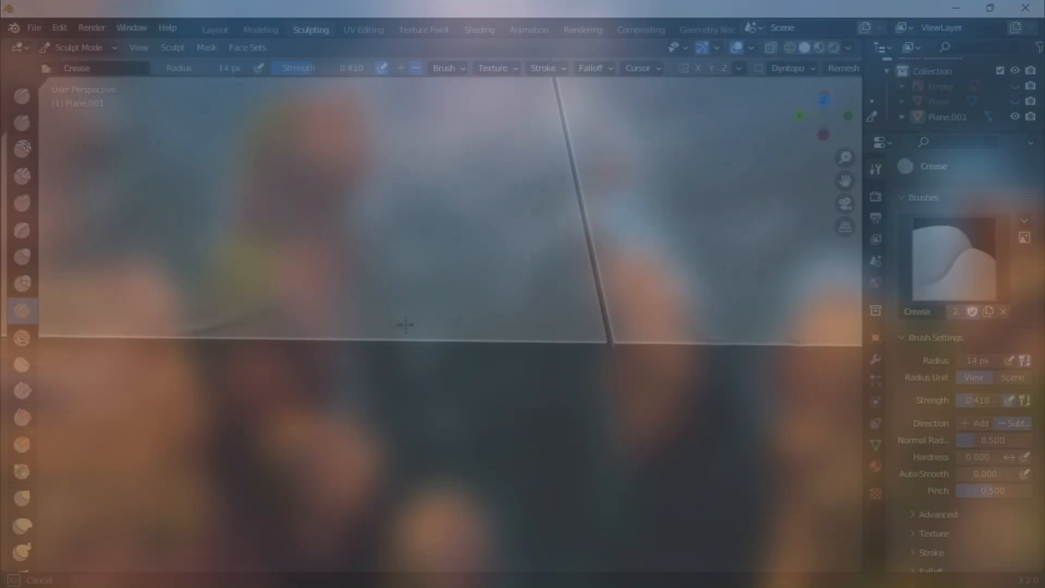
Sculpt a small crease wrinkle near the front edge of the panelled plane with the Crease brush
{"action": "scroll", "coordinate": [475, 422], "scroll_direction": "down", "scroll_amount": 8}
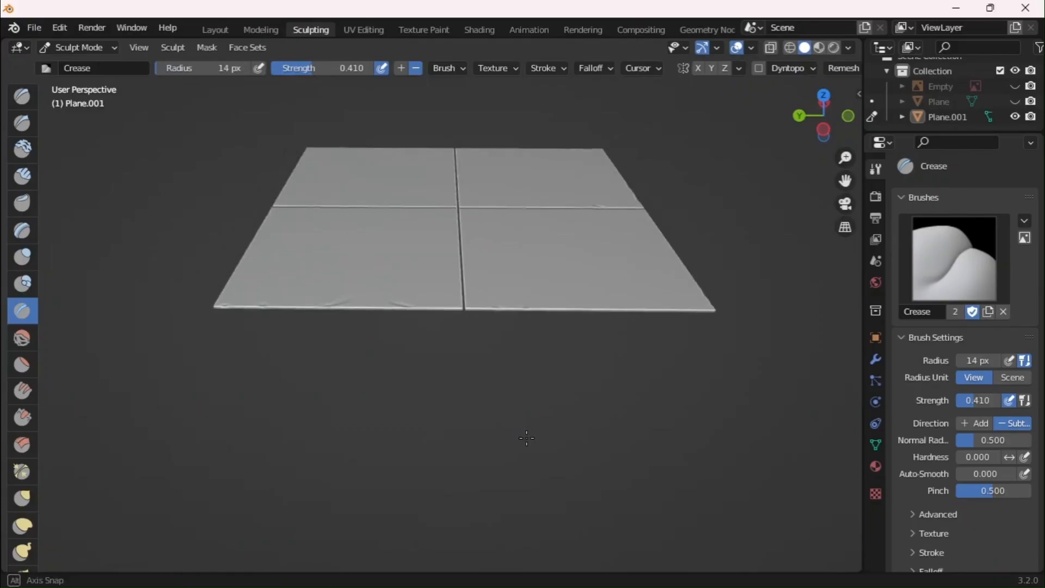
{"action": "middle_click_drag", "start_coordinate": [527, 438], "coordinate": [542, 439]}
{"action": "scroll", "coordinate": [542, 439], "scroll_direction": "up", "scroll_amount": 7}
{"action": "mouse_move", "coordinate": [603, 295]}
{"action": "left_mouse_down"}
{"action": "mouse_move", "coordinate": [635, 278]}
{"action": "mouse_move", "coordinate": [641, 292]}
{"action": "left_mouse_up"}
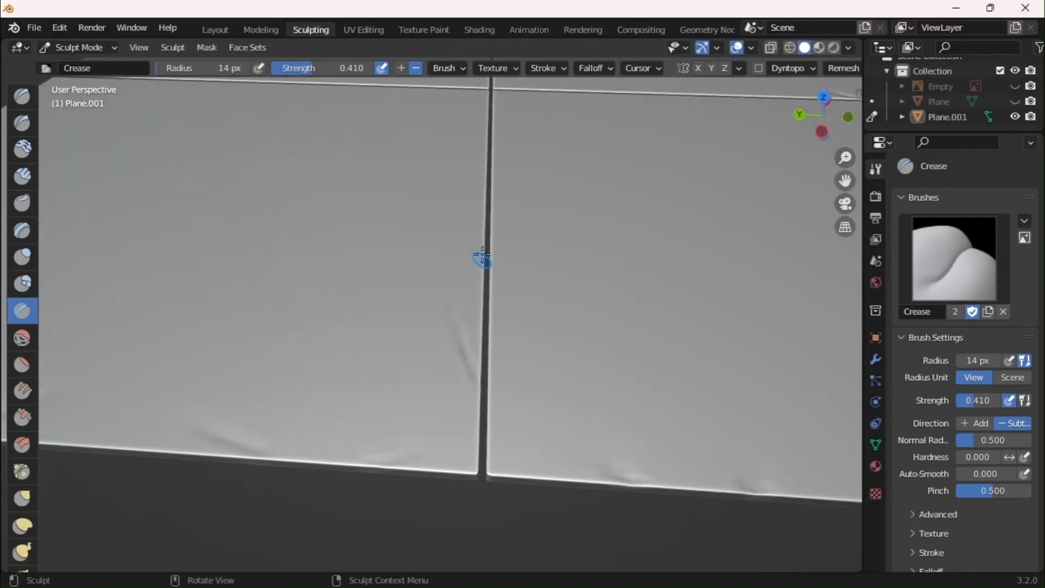
Sculpt slanted crease wrinkles into the panel along one side of the central seam, up to the seam crossing
{"action": "mouse_move", "coordinate": [479, 257]}
{"action": "middle_mouse_down"}
{"action": "mouse_move", "coordinate": [438, 299]}
{"action": "mouse_move", "coordinate": [441, 321]}
{"action": "middle_mouse_up"}
{"action": "left_click_drag", "start_coordinate": [442, 321], "coordinate": [422, 349]}
{"action": "left_click_drag", "start_coordinate": [455, 265], "coordinate": [403, 326]}
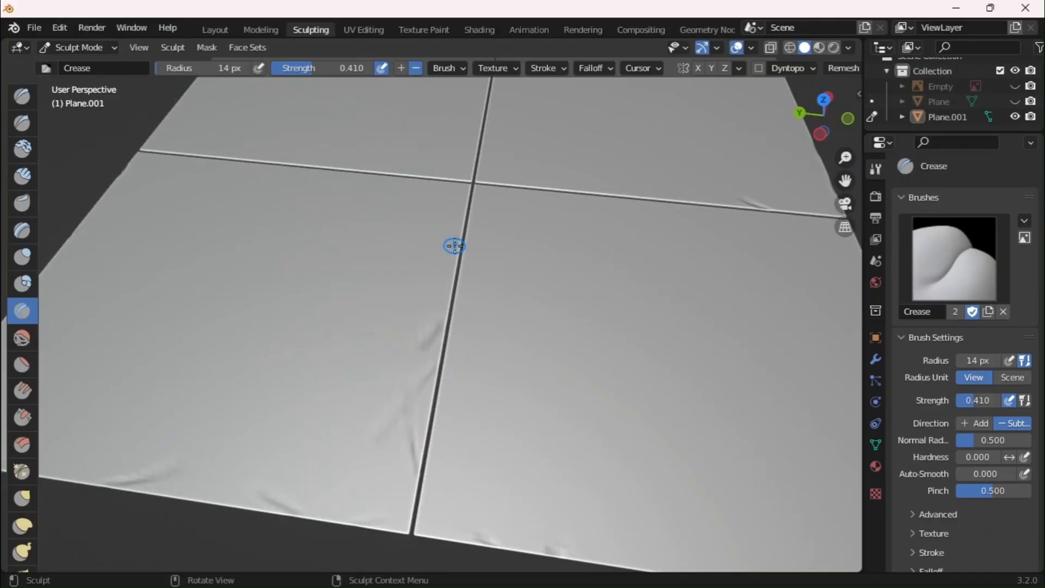
{"action": "middle_click_drag", "start_coordinate": [458, 303], "coordinate": [446, 308]}
{"action": "scroll", "coordinate": [446, 309], "scroll_direction": "up", "scroll_amount": 2}
{"action": "mouse_move", "coordinate": [402, 315]}
{"action": "left_mouse_down"}
{"action": "mouse_move", "coordinate": [392, 332]}
{"action": "mouse_move", "coordinate": [406, 277]}
{"action": "left_mouse_up"}
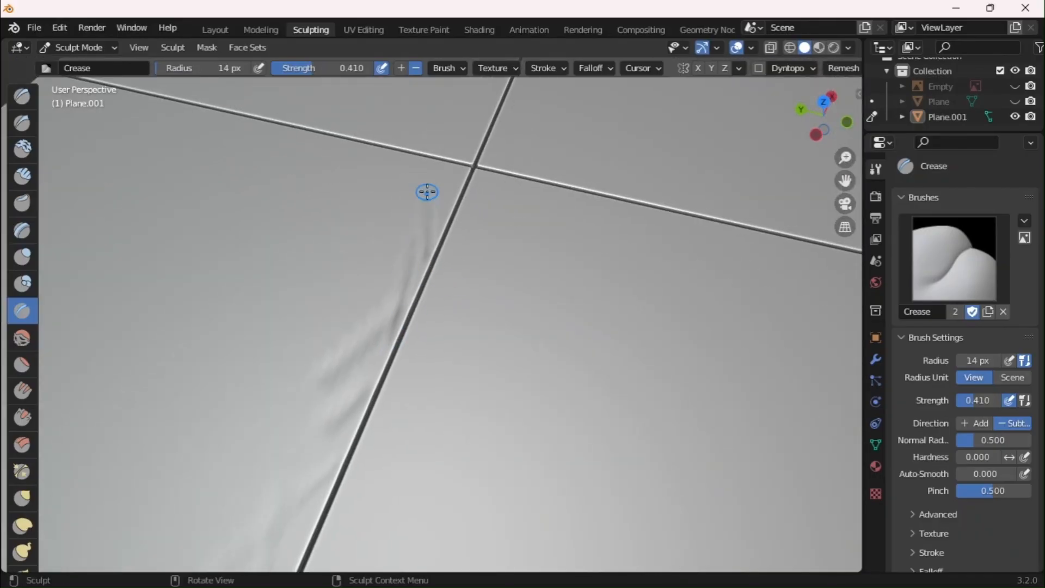
{"action": "left_click_drag", "start_coordinate": [459, 174], "coordinate": [419, 220]}
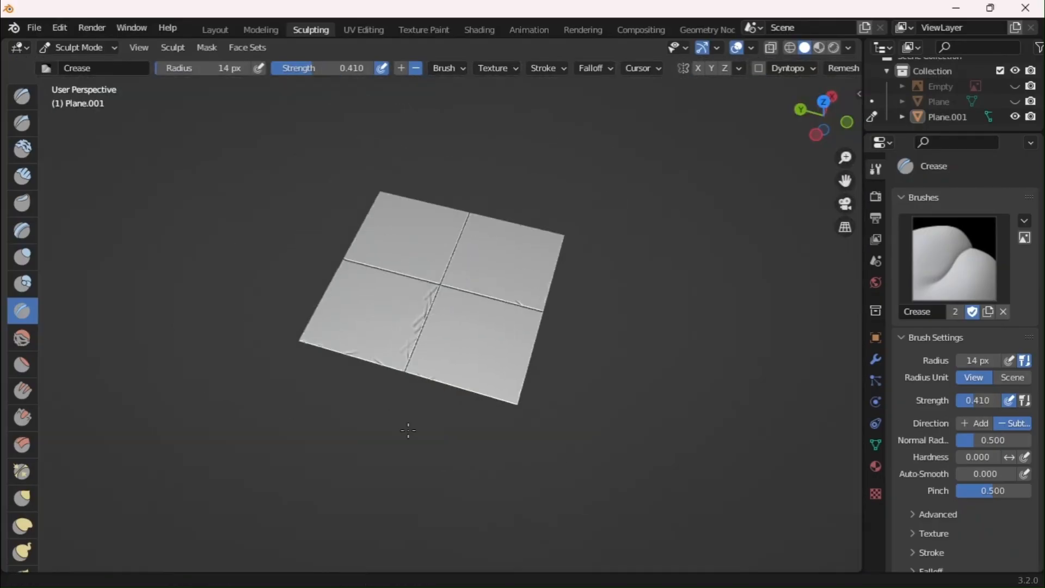
Add another crease stroke to the panel from a closer, lower view of the plane
{"action": "scroll", "coordinate": [409, 427], "scroll_direction": "up", "scroll_amount": 5}
{"action": "mouse_move", "coordinate": [479, 234]}
{"action": "middle_mouse_down"}
{"action": "mouse_move", "coordinate": [520, 303]}
{"action": "mouse_move", "coordinate": [477, 338]}
{"action": "middle_mouse_up"}
{"action": "mouse_move", "coordinate": [477, 337]}
{"action": "left_mouse_down"}
{"action": "mouse_move", "coordinate": [498, 412]}
{"action": "mouse_move", "coordinate": [481, 333]}
{"action": "left_mouse_up"}
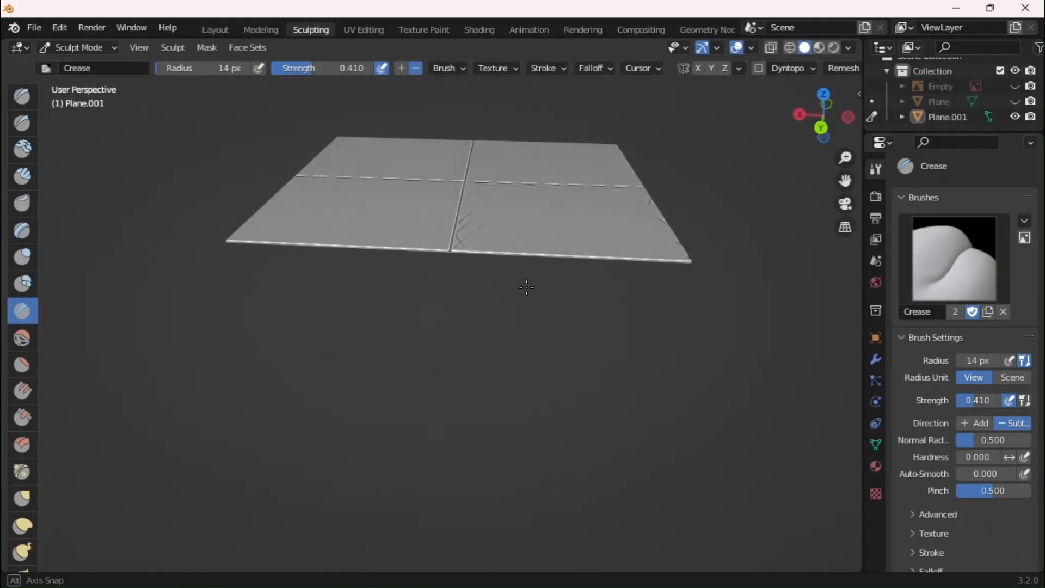
Set the Crease brush to a 17 px radius and 0.213 strength and wrinkle the panel's other seam side up to the crossing
{"action": "scroll", "coordinate": [469, 312], "scroll_direction": "up", "scroll_amount": 5}
{"action": "key", "text": "bracketright"}
{"action": "key", "text": "bracketright"}
{"action": "left_click_drag", "start_coordinate": [969, 413], "coordinate": [950, 412]}
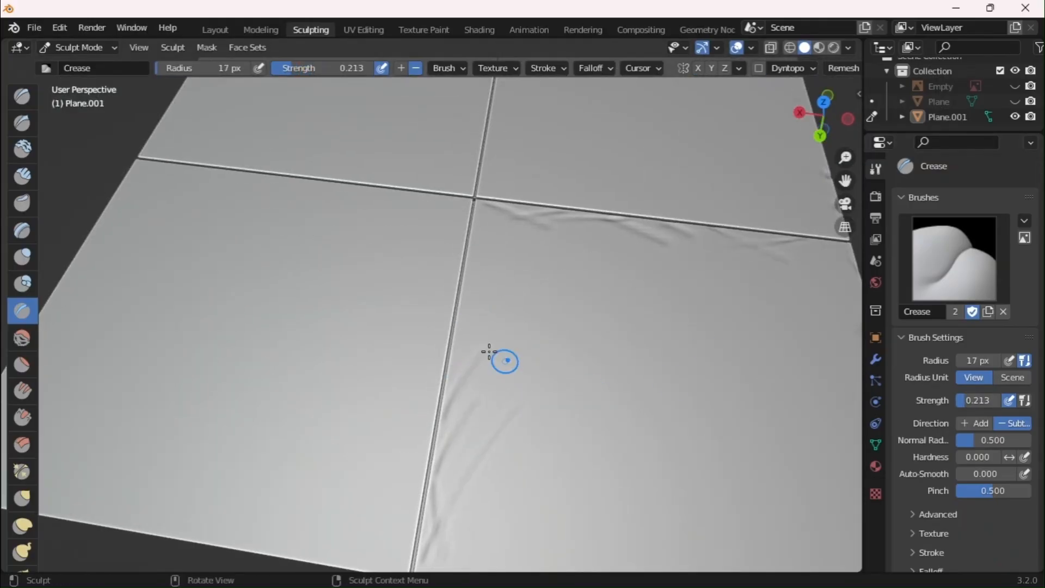
{"action": "mouse_move", "coordinate": [484, 451]}
{"action": "left_mouse_down"}
{"action": "mouse_move", "coordinate": [507, 441]}
{"action": "mouse_move", "coordinate": [485, 381]}
{"action": "left_mouse_up"}
{"action": "mouse_move", "coordinate": [474, 373]}
{"action": "left_mouse_down"}
{"action": "mouse_move", "coordinate": [472, 332]}
{"action": "mouse_move", "coordinate": [493, 289]}
{"action": "left_mouse_up"}
{"action": "left_click_drag", "start_coordinate": [468, 301], "coordinate": [514, 234]}
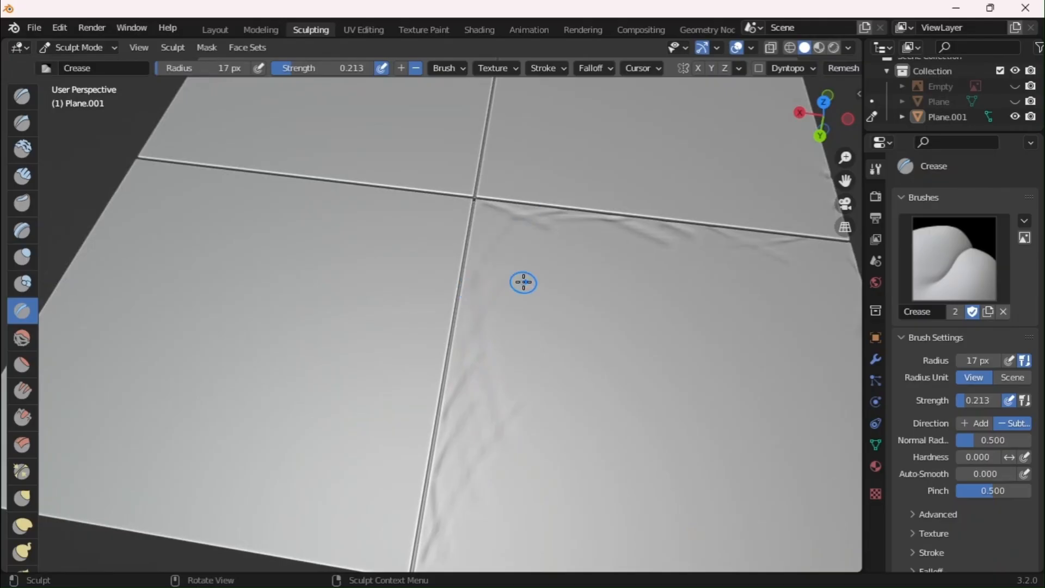
Sculpt crease wrinkles along the outer edge of the same panel
{"action": "scroll", "coordinate": [523, 282], "scroll_direction": "down", "scroll_amount": 3}
{"action": "middle_click_drag", "start_coordinate": [506, 319], "coordinate": [488, 323]}
{"action": "mouse_move", "coordinate": [504, 417]}
{"action": "left_mouse_down"}
{"action": "mouse_move", "coordinate": [541, 437]}
{"action": "mouse_move", "coordinate": [490, 437]}
{"action": "mouse_move", "coordinate": [598, 463]}
{"action": "left_mouse_up"}
{"action": "mouse_move", "coordinate": [659, 494]}
{"action": "left_mouse_down"}
{"action": "mouse_move", "coordinate": [619, 467]}
{"action": "mouse_move", "coordinate": [654, 485]}
{"action": "left_mouse_up"}
{"action": "mouse_move", "coordinate": [726, 495]}
{"action": "middle_mouse_down"}
{"action": "mouse_move", "coordinate": [653, 460]}
{"action": "mouse_move", "coordinate": [609, 413]}
{"action": "mouse_move", "coordinate": [625, 509]}
{"action": "middle_mouse_up"}
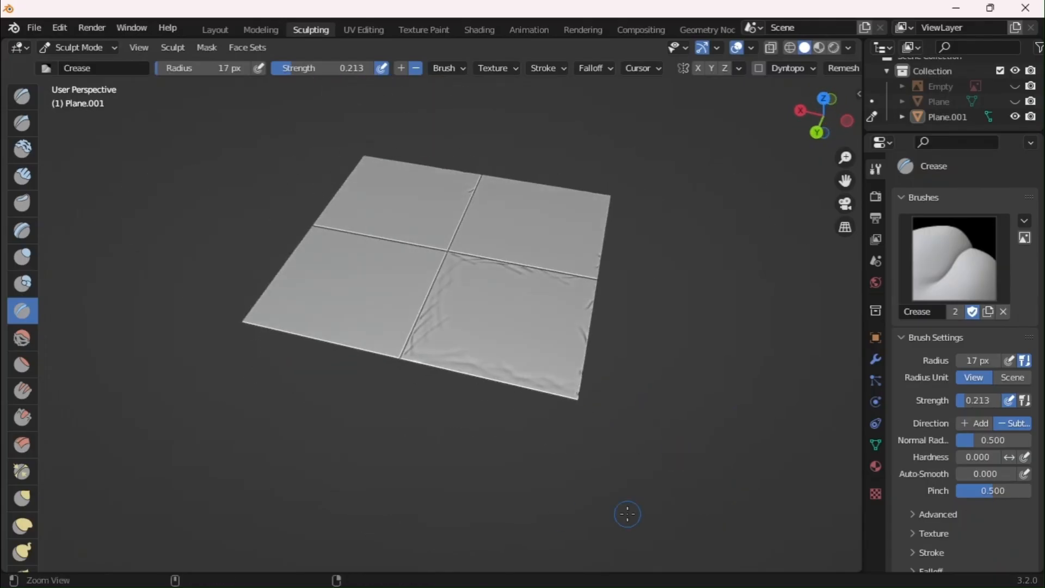
Soften the panel's wrinkles along both seams using the Smooth brush at 0.520 strength
{"action": "scroll", "coordinate": [625, 509], "scroll_direction": "up", "scroll_amount": 3}
{"action": "left_click", "coordinate": [21, 338]}
{"action": "left_click_drag", "start_coordinate": [987, 400], "coordinate": [979, 400]}
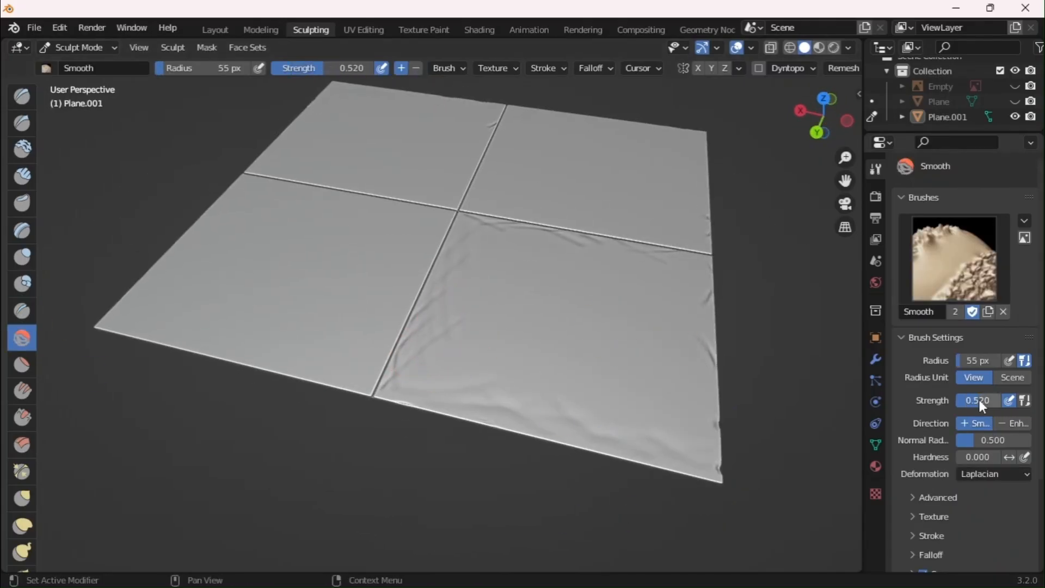
{"action": "mouse_move", "coordinate": [475, 266]}
{"action": "left_mouse_down"}
{"action": "mouse_move", "coordinate": [490, 251]}
{"action": "mouse_move", "coordinate": [551, 260]}
{"action": "left_mouse_up"}
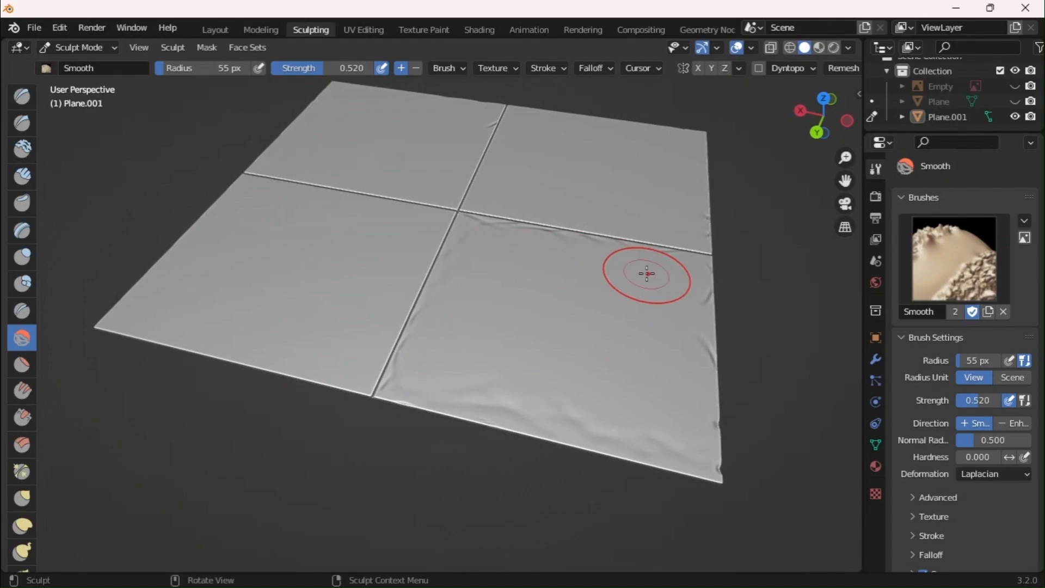
Switch back to the Crease brush with a 27 px radius and sculpt a faint fold near the neighbouring panel's outer edge
{"action": "mouse_move", "coordinate": [630, 369]}
{"action": "middle_mouse_down"}
{"action": "mouse_move", "coordinate": [588, 310]}
{"action": "mouse_move", "coordinate": [410, 334]}
{"action": "middle_mouse_up"}
{"action": "key", "text": "shift+c"}
{"action": "key", "text": "bracketleft"}
{"action": "key", "text": "bracketleft"}
{"action": "key", "text": "bracketleft"}
{"action": "key", "text": "bracketleft"}
{"action": "key", "text": "bracketleft"}
{"action": "key", "text": "bracketleft"}
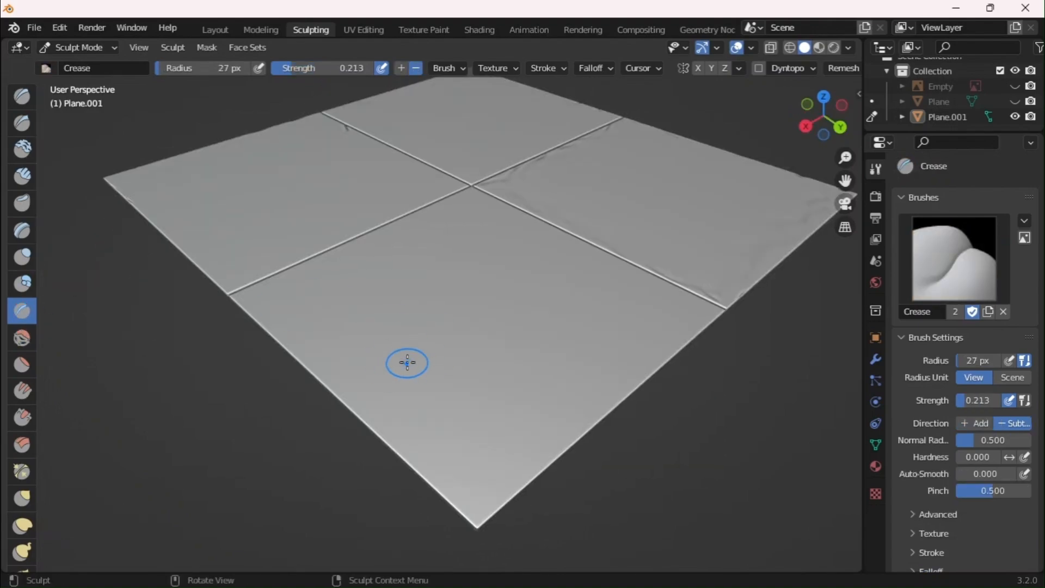
{"action": "left_click_drag", "start_coordinate": [357, 375], "coordinate": [442, 459]}
{"action": "middle_click_drag", "start_coordinate": [479, 376], "coordinate": [482, 411]}
Carve a stronger crease along the neighbouring panel's outer edge with the Crease brush at 0.443 strength and 21 px radius
{"action": "left_click_drag", "start_coordinate": [978, 400], "coordinate": [988, 401]}
{"action": "left_click_drag", "start_coordinate": [365, 423], "coordinate": [333, 364]}
{"action": "key", "text": "ctrl+z"}
{"action": "key", "text": "bracketleft"}
{"action": "key", "text": "bracketleft"}
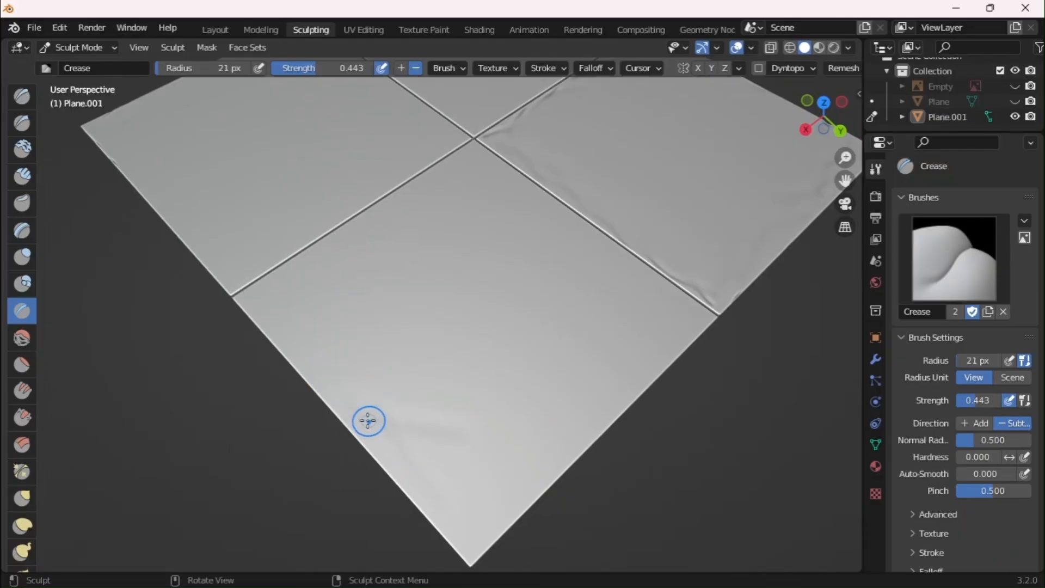
{"action": "left_click_drag", "start_coordinate": [367, 421], "coordinate": [337, 360]}
{"action": "left_click_drag", "start_coordinate": [270, 313], "coordinate": [422, 377]}
{"action": "key", "text": "ctrl+z"}
Lower the Crease brush strength to 0.230 and add soft folds along both outer edges of the corner panel
{"action": "left_click_drag", "start_coordinate": [975, 402], "coordinate": [965, 401]}
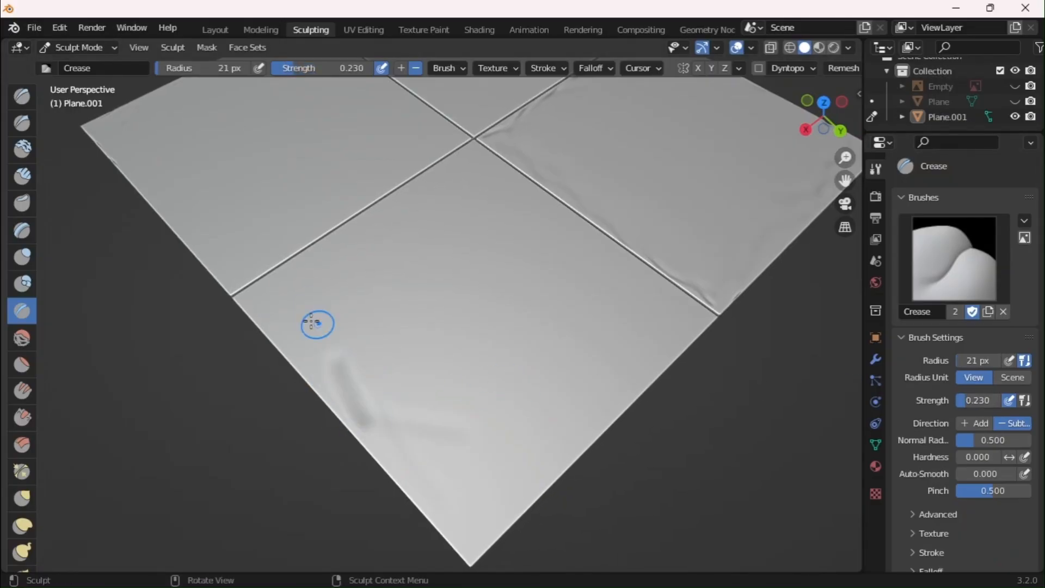
{"action": "left_click_drag", "start_coordinate": [275, 312], "coordinate": [480, 438]}
{"action": "left_click_drag", "start_coordinate": [419, 480], "coordinate": [506, 504]}
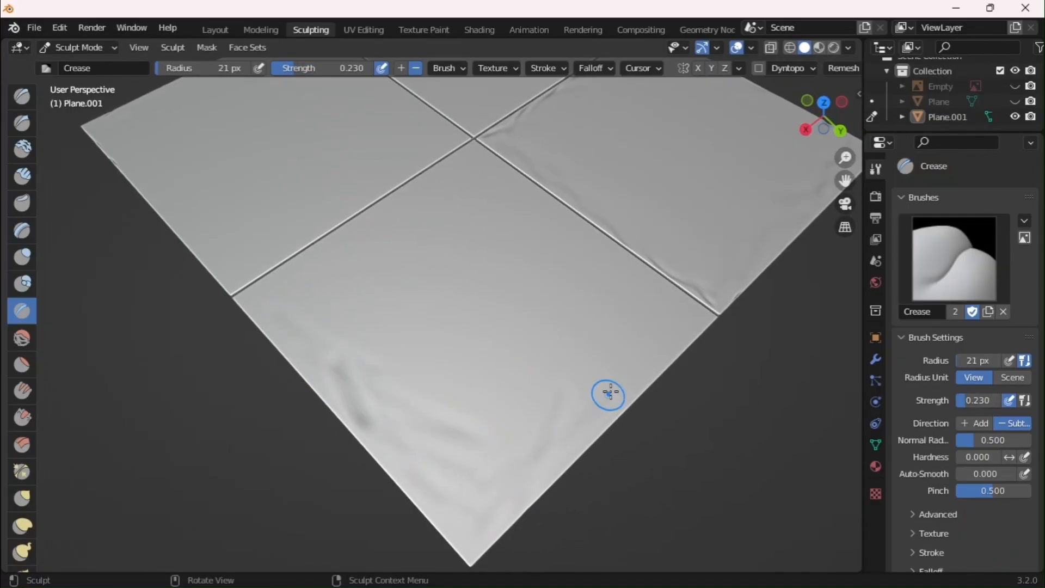
{"action": "left_click_drag", "start_coordinate": [610, 393], "coordinate": [670, 358]}
Switch to top view and crease the corner panel along its two seam sides
{"action": "key", "text": "KP_7"}
{"action": "middle_click_drag", "start_coordinate": [684, 401], "coordinate": [474, 286], "text": "ctrl"}
{"action": "left_click_drag", "start_coordinate": [341, 213], "coordinate": [360, 297]}
{"action": "mouse_move", "coordinate": [333, 299]}
{"action": "left_mouse_down"}
{"action": "mouse_move", "coordinate": [362, 322]}
{"action": "mouse_move", "coordinate": [341, 404]}
{"action": "mouse_move", "coordinate": [417, 492]}
{"action": "mouse_move", "coordinate": [452, 490]}
{"action": "left_mouse_up"}
{"action": "left_click_drag", "start_coordinate": [532, 478], "coordinate": [570, 494]}
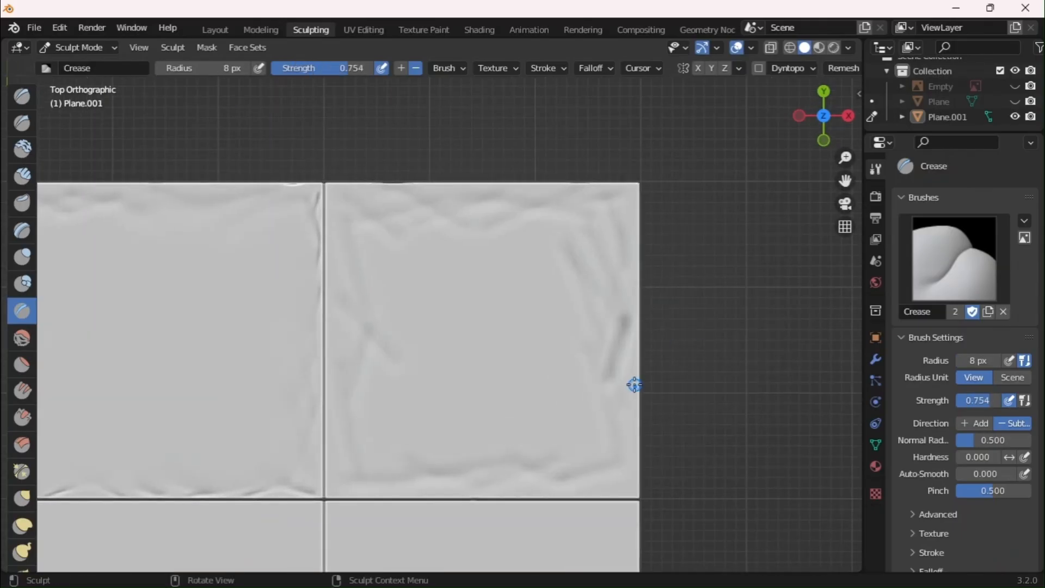
{"action": "mouse_move", "coordinate": [635, 385]}
{"action": "left_mouse_down"}
{"action": "mouse_move", "coordinate": [602, 436]}
{"action": "mouse_move", "coordinate": [627, 490]}
{"action": "left_mouse_up"}
{"action": "key", "text": "ctrl+z"}
{"action": "mouse_move", "coordinate": [607, 365]}
{"action": "left_mouse_down"}
{"action": "mouse_move", "coordinate": [621, 454]}
{"action": "mouse_move", "coordinate": [611, 426]}
{"action": "left_mouse_up"}
{"action": "key", "text": "ctrl+z"}
Set the Crease brush radius to 10 px and carve strong creases along the corner panel's lower and left sides
{"action": "key", "text": "f"}
{"action": "left_click", "coordinate": [617, 470]}
{"action": "left_click_drag", "start_coordinate": [340, 483], "coordinate": [473, 465]}
{"action": "mouse_move", "coordinate": [354, 463]}
{"action": "left_mouse_down"}
{"action": "mouse_move", "coordinate": [340, 384]}
{"action": "mouse_move", "coordinate": [382, 373]}
{"action": "mouse_move", "coordinate": [342, 302]}
{"action": "left_mouse_up"}
{"action": "left_click_drag", "start_coordinate": [350, 343], "coordinate": [360, 284]}
{"action": "mouse_move", "coordinate": [370, 272]}
{"action": "left_mouse_down"}
{"action": "mouse_move", "coordinate": [345, 256]}
{"action": "mouse_move", "coordinate": [366, 211]}
{"action": "left_mouse_up"}
Carve strong crossing creases along the corner panel's upper and right sides
{"action": "mouse_move", "coordinate": [357, 203]}
{"action": "left_mouse_down"}
{"action": "mouse_move", "coordinate": [437, 236]}
{"action": "mouse_move", "coordinate": [476, 208]}
{"action": "left_mouse_up"}
{"action": "left_click_drag", "start_coordinate": [458, 197], "coordinate": [578, 265]}
{"action": "mouse_move", "coordinate": [540, 223]}
{"action": "left_mouse_down"}
{"action": "mouse_move", "coordinate": [600, 218]}
{"action": "mouse_move", "coordinate": [628, 240]}
{"action": "mouse_move", "coordinate": [591, 205]}
{"action": "left_mouse_up"}
{"action": "key", "text": "ctrl+z"}
{"action": "left_click_drag", "start_coordinate": [599, 210], "coordinate": [609, 286]}
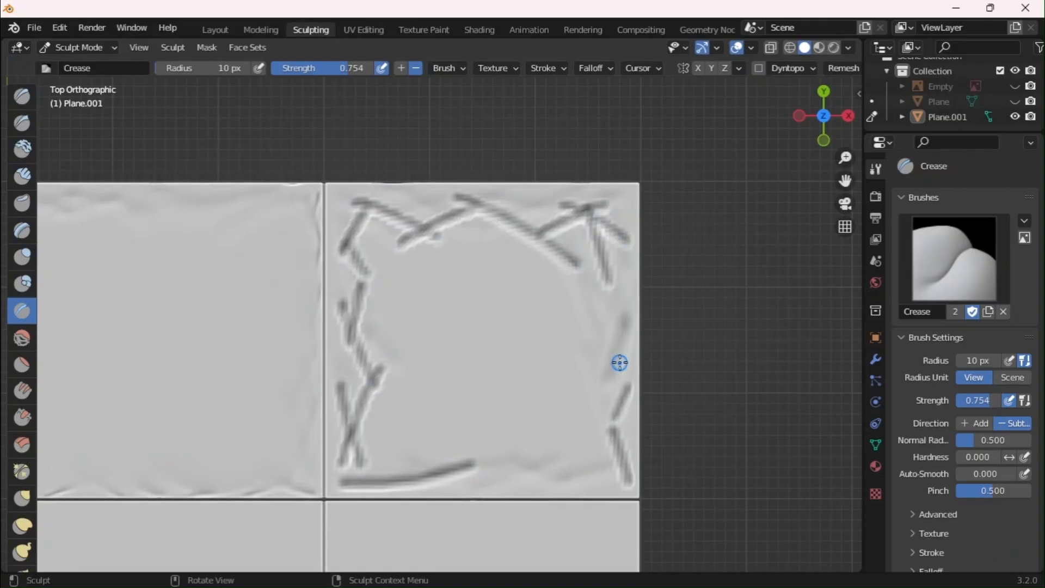
{"action": "left_click_drag", "start_coordinate": [619, 250], "coordinate": [621, 324]}
Soften the creases around the corner panel with the Smooth brush at a 66 px radius
{"action": "key", "text": "shift+s"}
{"action": "key", "text": "bracketright"}
{"action": "key", "text": "bracketright"}
{"action": "key", "text": "bracketright"}
{"action": "key", "text": "bracketright"}
{"action": "key", "text": "bracketright"}
{"action": "key", "text": "bracketright"}
{"action": "key", "text": "bracketright"}
{"action": "key", "text": "bracketright"}
{"action": "key", "text": "bracketright"}
{"action": "key", "text": "bracketright"}
{"action": "key", "text": "bracketright"}
{"action": "key", "text": "bracketright"}
{"action": "key", "text": "bracketright"}
{"action": "key", "text": "bracketright"}
{"action": "key", "text": "bracketright"}
{"action": "key", "text": "bracketright"}
{"action": "key", "text": "bracketright"}
{"action": "key", "text": "bracketright"}
{"action": "key", "text": "bracketright"}
{"action": "key", "text": "bracketright"}
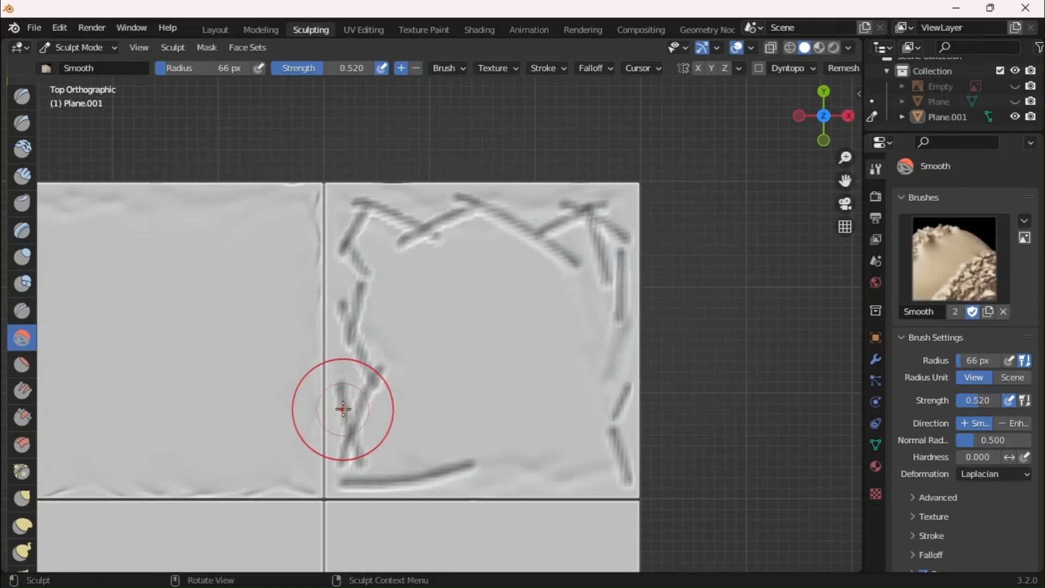
{"action": "mouse_move", "coordinate": [343, 409]}
{"action": "left_mouse_down"}
{"action": "mouse_move", "coordinate": [383, 347]}
{"action": "mouse_move", "coordinate": [362, 430]}
{"action": "left_mouse_up"}
{"action": "mouse_move", "coordinate": [425, 446]}
{"action": "left_mouse_down"}
{"action": "mouse_move", "coordinate": [369, 458]}
{"action": "mouse_move", "coordinate": [377, 254]}
{"action": "mouse_move", "coordinate": [453, 236]}
{"action": "mouse_move", "coordinate": [599, 231]}
{"action": "mouse_move", "coordinate": [603, 452]}
{"action": "left_mouse_up"}
{"action": "mouse_move", "coordinate": [603, 452]}
{"action": "middle_mouse_down"}
{"action": "mouse_move", "coordinate": [700, 486]}
{"action": "mouse_move", "coordinate": [494, 269]}
{"action": "middle_mouse_up"}
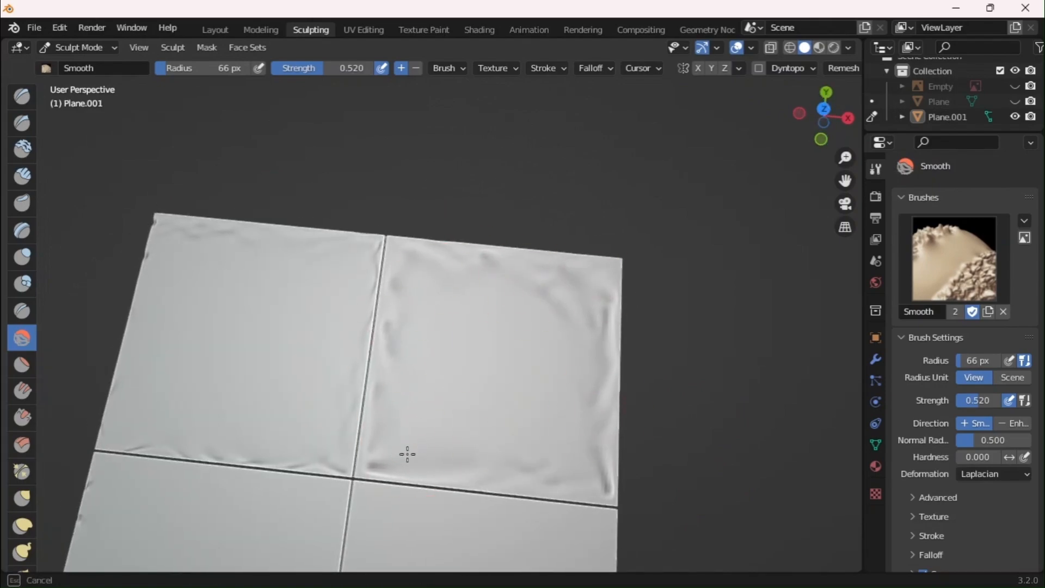
{"action": "mouse_move", "coordinate": [595, 476]}
{"action": "middle_mouse_down"}
{"action": "mouse_move", "coordinate": [532, 250]}
{"action": "mouse_move", "coordinate": [325, 121]}
{"action": "mouse_move", "coordinate": [459, 285]}
{"action": "middle_mouse_up"}
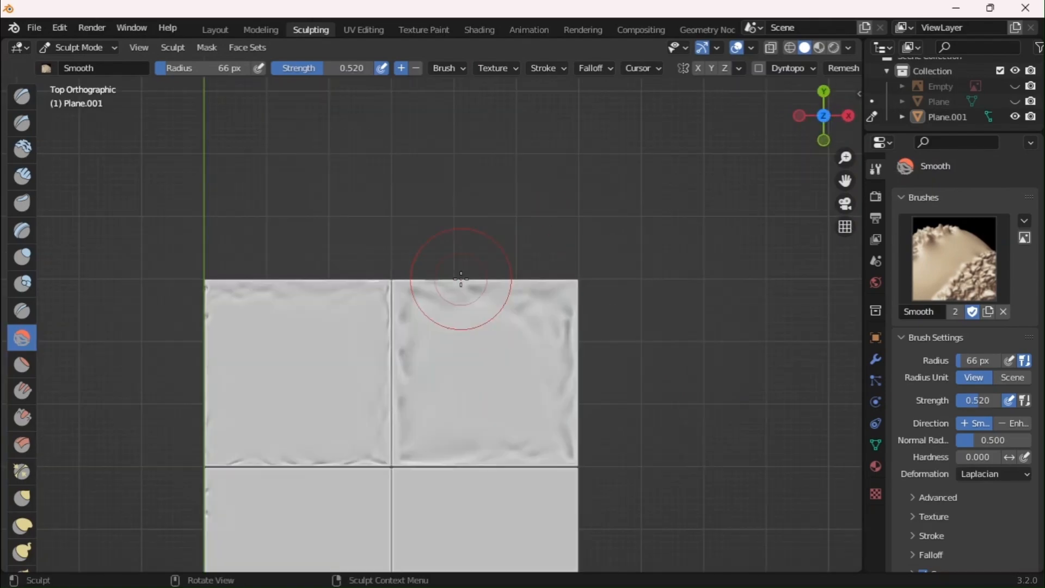
Switch to the Crease brush at a 7 px radius and 0.754 strength and carve short creases along the seam between the two lower panels
{"action": "mouse_move", "coordinate": [675, 425]}
{"action": "middle_mouse_down"}
{"action": "mouse_move", "coordinate": [677, 376]}
{"action": "mouse_move", "coordinate": [588, 466]}
{"action": "middle_mouse_up"}
{"action": "scroll", "coordinate": [588, 467], "scroll_direction": "down", "scroll_amount": 4}
{"action": "key", "text": "shift+c"}
{"action": "scroll", "coordinate": [446, 441], "scroll_direction": "up", "scroll_amount": 2}
{"action": "mouse_move", "coordinate": [349, 458]}
{"action": "middle_mouse_down"}
{"action": "mouse_move", "coordinate": [445, 441]}
{"action": "mouse_move", "coordinate": [443, 216]}
{"action": "middle_mouse_up"}
{"action": "scroll", "coordinate": [444, 216], "scroll_direction": "up", "scroll_amount": 5}
{"action": "mouse_move", "coordinate": [443, 216]}
{"action": "left_mouse_down"}
{"action": "mouse_move", "coordinate": [452, 211]}
{"action": "mouse_move", "coordinate": [507, 250]}
{"action": "left_mouse_up"}
{"action": "mouse_move", "coordinate": [506, 250]}
{"action": "middle_mouse_down"}
{"action": "mouse_move", "coordinate": [478, 339]}
{"action": "mouse_move", "coordinate": [520, 266]}
{"action": "middle_mouse_up"}
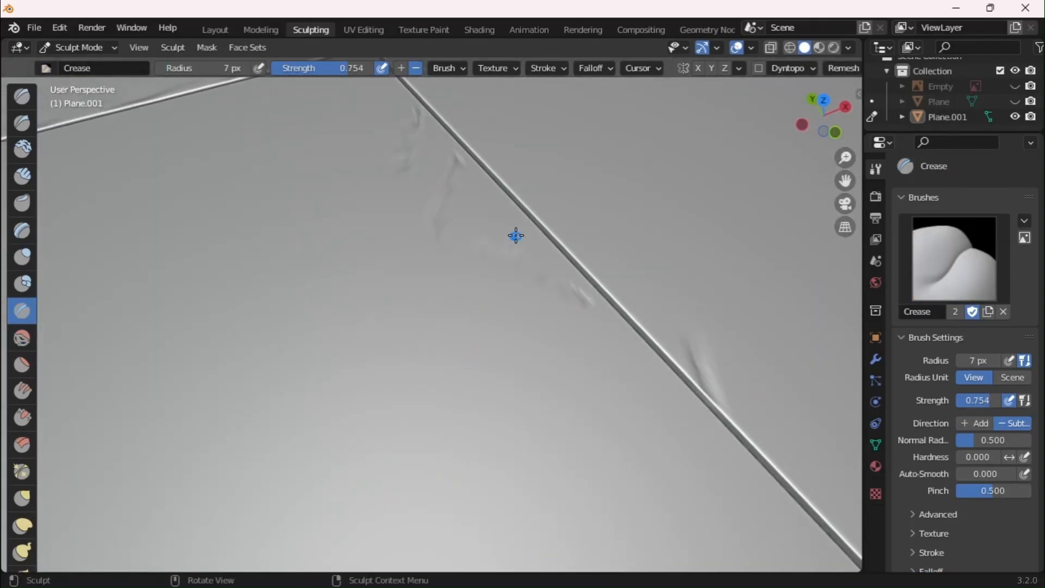
{"action": "scroll", "coordinate": [487, 319], "scroll_direction": "down", "scroll_amount": 4}
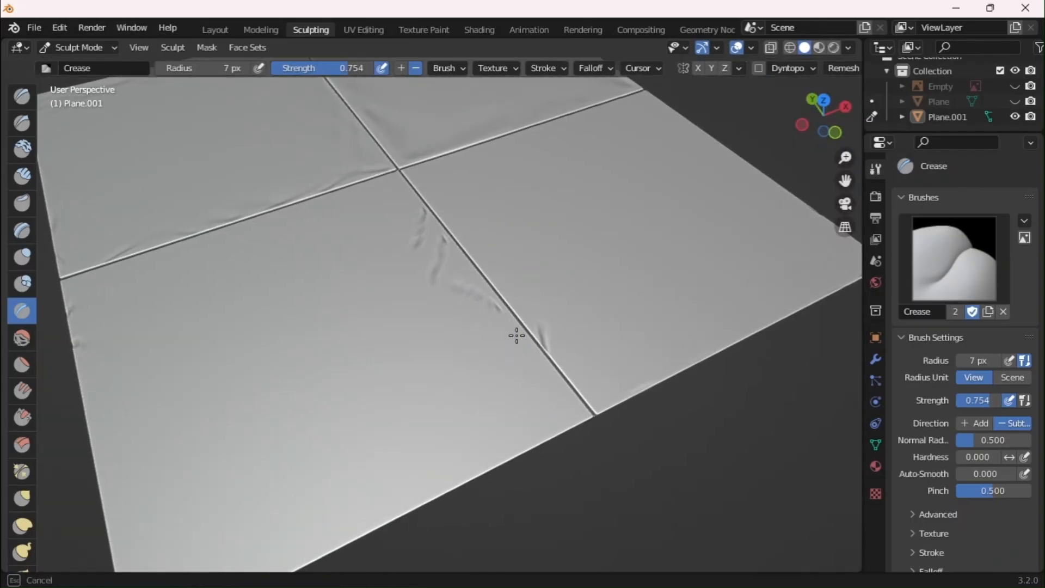
Carve crossing creases from the seam's outer end along the lower-left panel's bottom edge
{"action": "left_click_drag", "start_coordinate": [516, 334], "coordinate": [523, 414]}
{"action": "left_click_drag", "start_coordinate": [539, 370], "coordinate": [566, 411]}
{"action": "left_click_drag", "start_coordinate": [499, 402], "coordinate": [449, 482]}
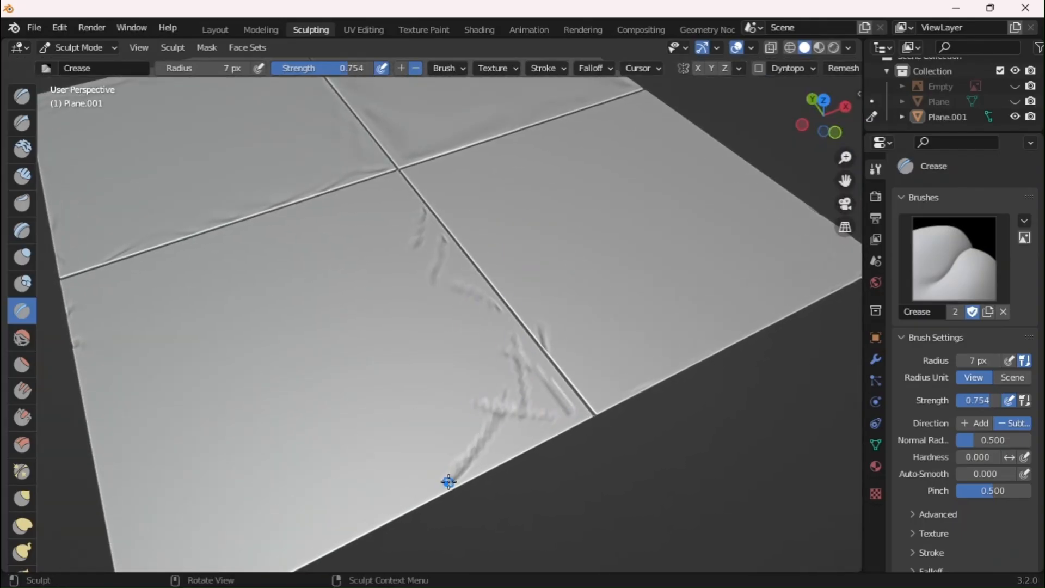
{"action": "middle_click_drag", "start_coordinate": [531, 436], "coordinate": [628, 386], "text": "shift"}
{"action": "left_click_drag", "start_coordinate": [630, 386], "coordinate": [461, 414]}
{"action": "mouse_move", "coordinate": [583, 397]}
{"action": "left_mouse_down"}
{"action": "mouse_move", "coordinate": [508, 418]}
{"action": "mouse_move", "coordinate": [449, 468]}
{"action": "left_mouse_up"}
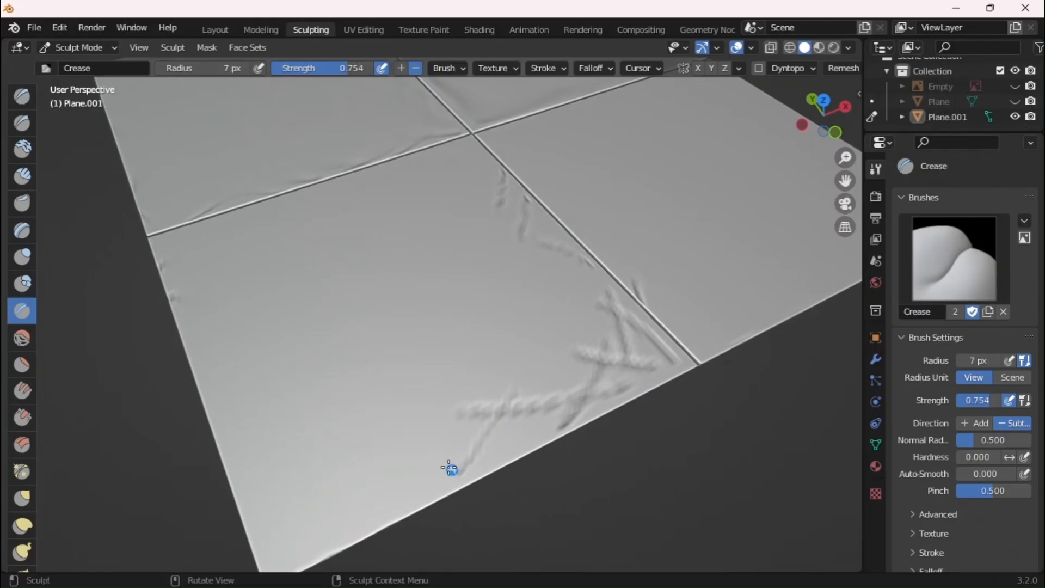
{"action": "left_click_drag", "start_coordinate": [551, 440], "coordinate": [443, 464]}
Carve overlapping creases around the lower-left panel's outer corner and up its left edge
{"action": "middle_click_drag", "start_coordinate": [427, 469], "coordinate": [495, 434], "text": "shift"}
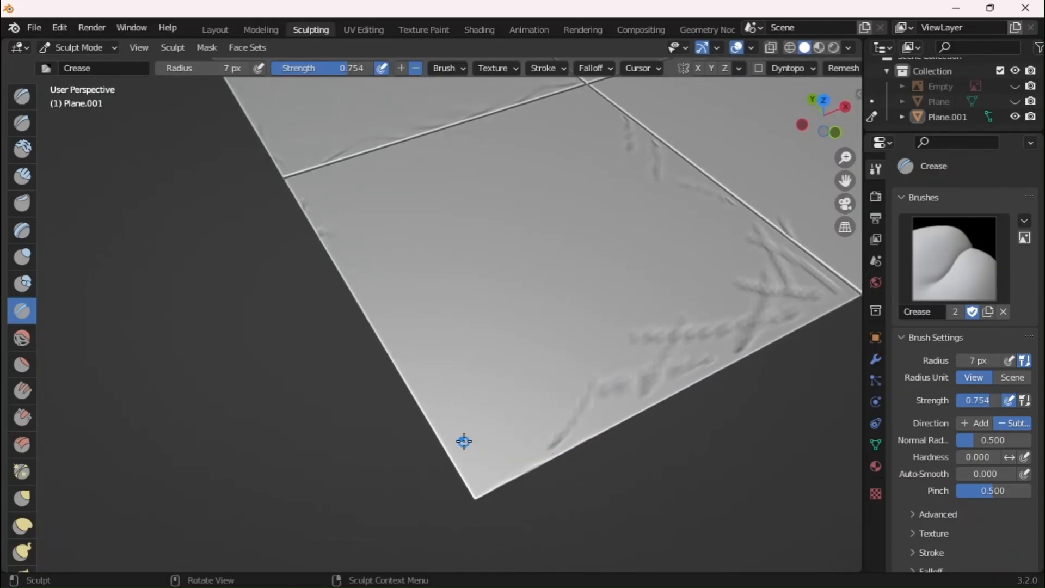
{"action": "left_click_drag", "start_coordinate": [464, 424], "coordinate": [536, 428]}
{"action": "left_click_drag", "start_coordinate": [475, 453], "coordinate": [484, 464]}
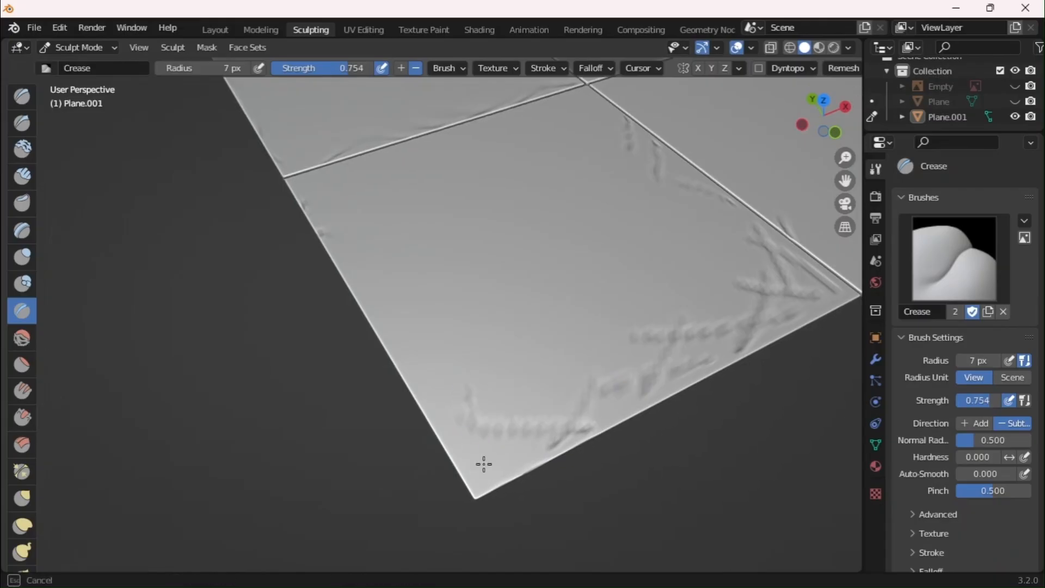
{"action": "left_click_drag", "start_coordinate": [489, 407], "coordinate": [490, 409]}
{"action": "middle_click_drag", "start_coordinate": [431, 316], "coordinate": [430, 339], "text": "ctrl"}
{"action": "left_click_drag", "start_coordinate": [385, 284], "coordinate": [464, 341]}
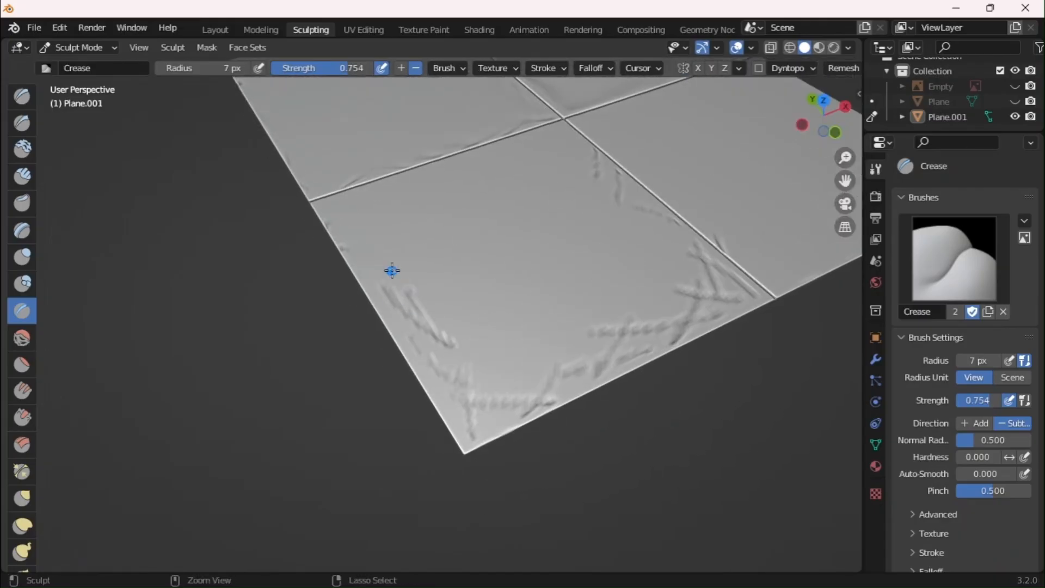
{"action": "left_click_drag", "start_coordinate": [406, 272], "coordinate": [413, 337]}
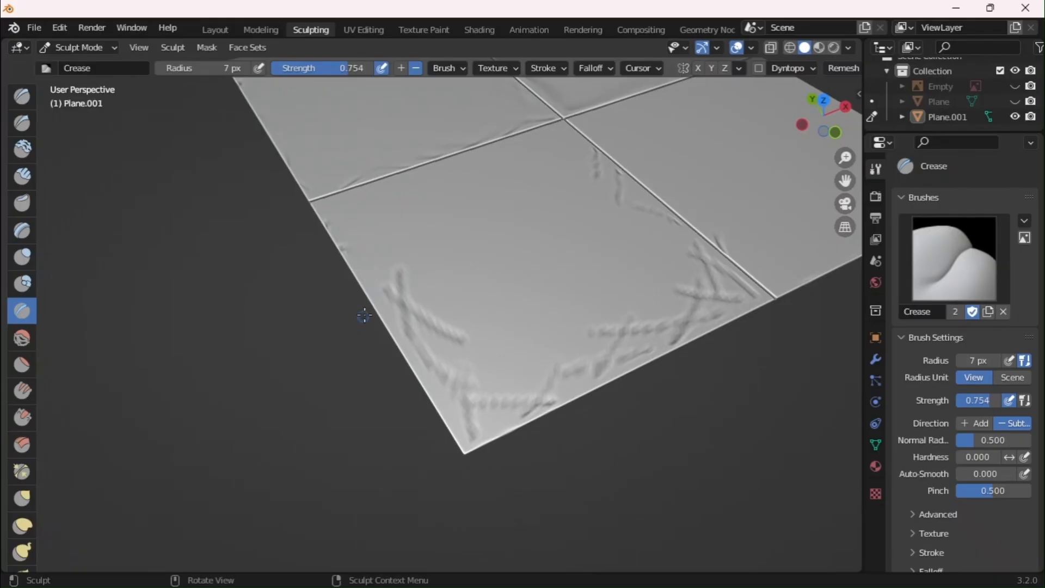
Set the Crease brush to 17 px radius and 0.230 strength, add faint creases along the lower-left panel's upper seam, and undo the last stroke
{"action": "middle_click_drag", "start_coordinate": [364, 315], "coordinate": [428, 334]}
{"action": "key", "text": "shift+f"}
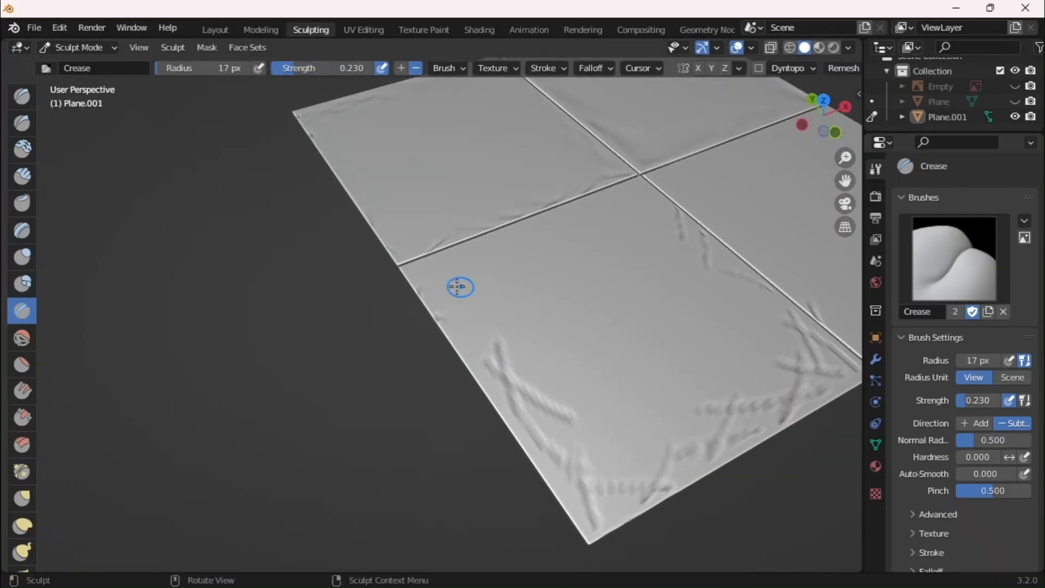
{"action": "left_click_drag", "start_coordinate": [513, 245], "coordinate": [516, 246]}
{"action": "middle_click_drag", "start_coordinate": [544, 309], "coordinate": [545, 343]}
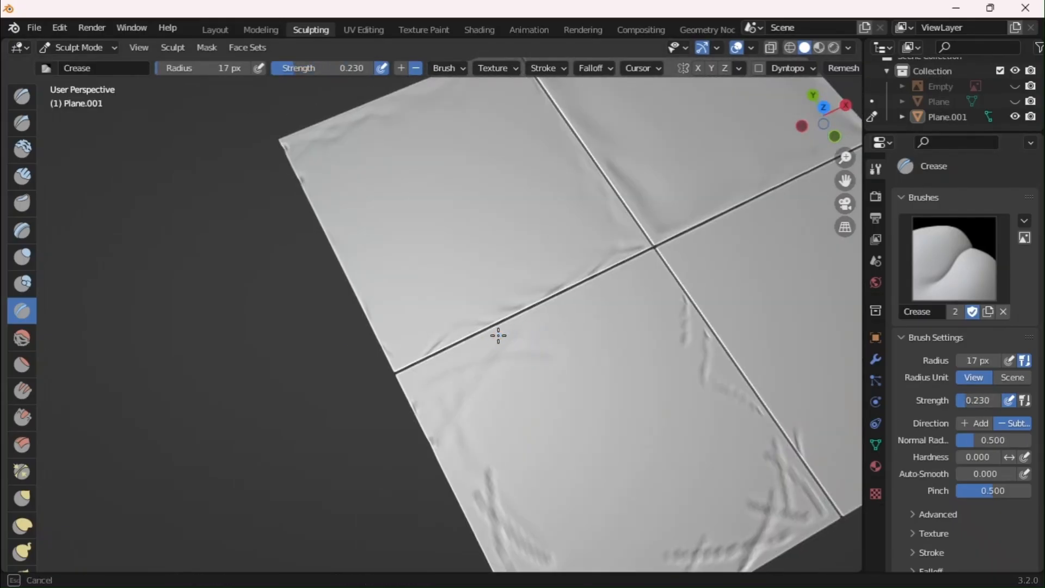
{"action": "mouse_move", "coordinate": [496, 335]}
{"action": "left_mouse_down"}
{"action": "mouse_move", "coordinate": [640, 300]}
{"action": "mouse_move", "coordinate": [659, 270]}
{"action": "left_mouse_up"}
{"action": "middle_click_drag", "start_coordinate": [666, 269], "coordinate": [599, 228], "text": "shift"}
{"action": "mouse_move", "coordinate": [618, 320]}
{"action": "left_mouse_down"}
{"action": "mouse_move", "coordinate": [654, 354]}
{"action": "mouse_move", "coordinate": [703, 485]}
{"action": "left_mouse_up"}
{"action": "key", "text": "ctrl+z"}
Soften the creases around the lower-left panel with the Smooth brush at a 50 px radius and 0.520 strength
{"action": "scroll", "coordinate": [553, 468], "scroll_direction": "down", "scroll_amount": 5}
{"action": "key", "text": "shift+s"}
{"action": "middle_click_drag", "start_coordinate": [497, 420], "coordinate": [502, 310]}
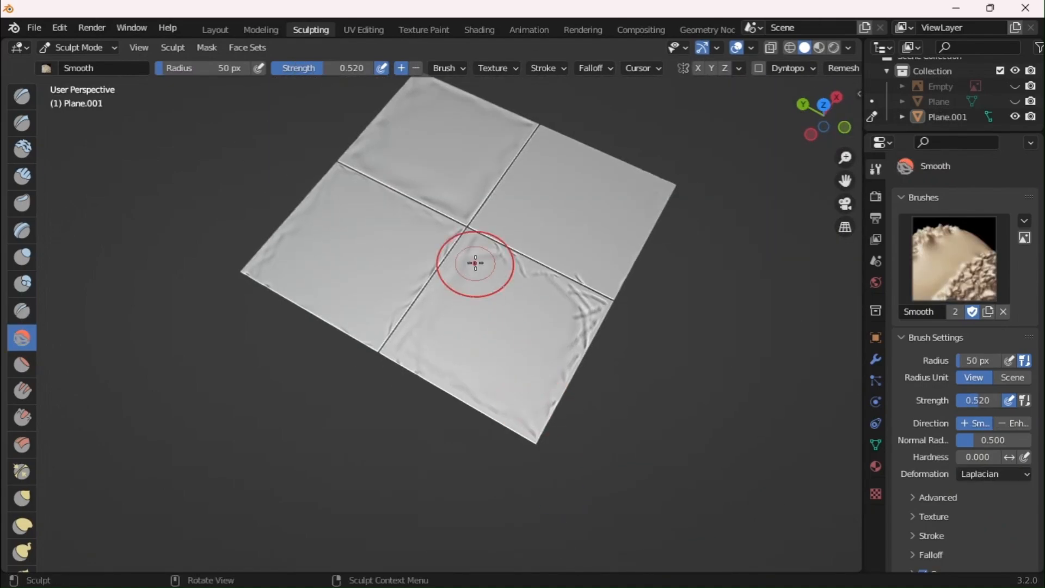
{"action": "left_click_drag", "start_coordinate": [474, 263], "coordinate": [577, 324]}
{"action": "middle_click_drag", "start_coordinate": [560, 299], "coordinate": [523, 271]}
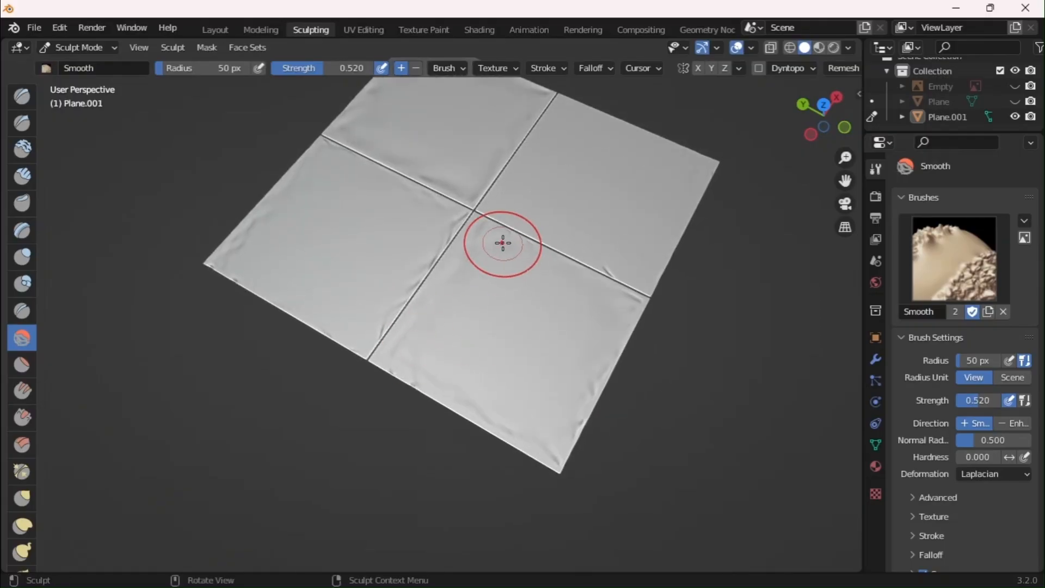
{"action": "key", "text": "KP_7"}
{"action": "mouse_move", "coordinate": [570, 330]}
{"action": "middle_mouse_down"}
{"action": "mouse_move", "coordinate": [408, 256]}
{"action": "mouse_move", "coordinate": [315, 357]}
{"action": "mouse_move", "coordinate": [378, 296]}
{"action": "mouse_move", "coordinate": [582, 318]}
{"action": "mouse_move", "coordinate": [390, 324]}
{"action": "mouse_move", "coordinate": [581, 303]}
{"action": "middle_mouse_up"}
{"action": "middle_click_drag", "start_coordinate": [581, 303], "coordinate": [582, 430], "text": "shift"}
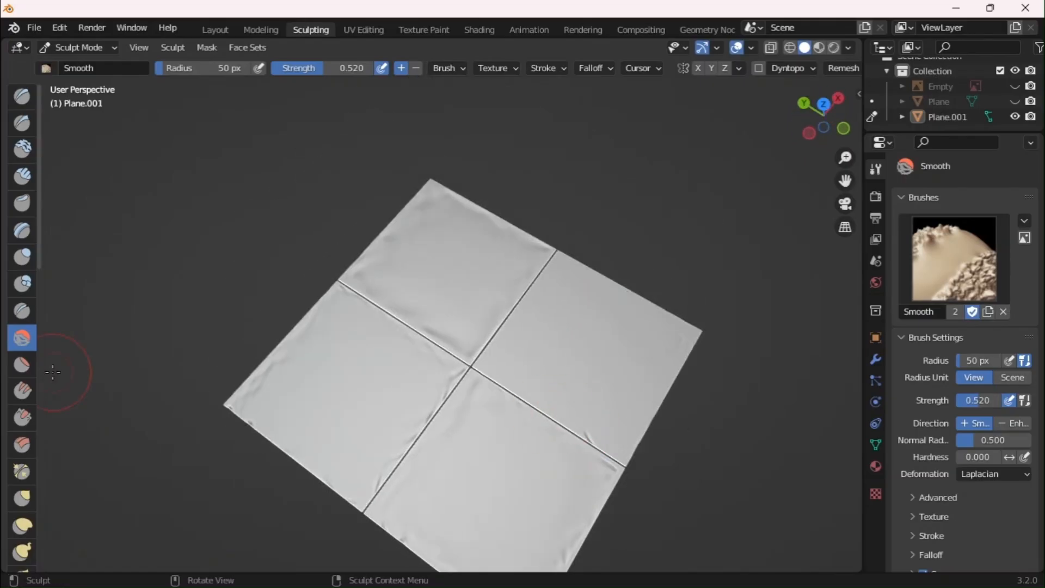
Switch to the Crease brush with a much smaller radius and 0.738 strength and carve creases on the upper-right panel near the central seam crossing
{"action": "left_click", "coordinate": [22, 311]}
{"action": "scroll", "coordinate": [465, 359], "scroll_direction": "up", "scroll_amount": 2}
{"action": "key", "text": "bracketleft"}
{"action": "key", "text": "bracketleft"}
{"action": "key", "text": "bracketleft"}
{"action": "key", "text": "bracketleft"}
{"action": "key", "text": "bracketleft"}
{"action": "key", "text": "bracketleft"}
{"action": "key", "text": "bracketleft"}
{"action": "key", "text": "bracketleft"}
{"action": "key", "text": "bracketleft"}
{"action": "key", "text": "bracketleft"}
{"action": "key", "text": "bracketleft"}
{"action": "key", "text": "bracketleft"}
{"action": "key", "text": "bracketleft"}
{"action": "key", "text": "bracketleft"}
{"action": "key", "text": "bracketleft"}
{"action": "key", "text": "bracketleft"}
{"action": "key", "text": "bracketleft"}
{"action": "left_click_drag", "start_coordinate": [971, 401], "coordinate": [994, 401]}
{"action": "mouse_move", "coordinate": [467, 337]}
{"action": "left_mouse_down"}
{"action": "mouse_move", "coordinate": [418, 322]}
{"action": "mouse_move", "coordinate": [402, 322]}
{"action": "mouse_move", "coordinate": [409, 336]}
{"action": "mouse_move", "coordinate": [393, 330]}
{"action": "left_mouse_up"}
{"action": "scroll", "coordinate": [397, 336], "scroll_direction": "up", "scroll_amount": 2}
{"action": "left_click_drag", "start_coordinate": [500, 404], "coordinate": [482, 353]}
{"action": "left_click_drag", "start_coordinate": [488, 376], "coordinate": [512, 425]}
Carve short crossing creases at the upper-right panel's outer corners, varying the brush radius and undoing the unwanted stroke
{"action": "middle_click_drag", "start_coordinate": [514, 419], "coordinate": [749, 458]}
{"action": "scroll", "coordinate": [380, 401], "scroll_direction": "up", "scroll_amount": 2}
{"action": "mouse_move", "coordinate": [354, 411]}
{"action": "left_mouse_down"}
{"action": "mouse_move", "coordinate": [429, 402]}
{"action": "mouse_move", "coordinate": [489, 358]}
{"action": "left_mouse_up"}
{"action": "key", "text": "bracketright"}
{"action": "key", "text": "bracketright"}
{"action": "key", "text": "bracketright"}
{"action": "key", "text": "bracketright"}
{"action": "scroll", "coordinate": [460, 391], "scroll_direction": "down", "scroll_amount": 3}
{"action": "left_click_drag", "start_coordinate": [458, 390], "coordinate": [400, 356]}
{"action": "middle_click_drag", "start_coordinate": [363, 293], "coordinate": [521, 372], "text": "shift"}
{"action": "key", "text": "bracketleft"}
{"action": "key", "text": "bracketleft"}
{"action": "key", "text": "bracketleft"}
{"action": "key", "text": "bracketleft"}
{"action": "mouse_move", "coordinate": [363, 293]}
{"action": "left_mouse_down"}
{"action": "mouse_move", "coordinate": [349, 312]}
{"action": "mouse_move", "coordinate": [337, 309]}
{"action": "mouse_move", "coordinate": [365, 324]}
{"action": "left_mouse_up"}
{"action": "key", "text": "ctrl+z"}
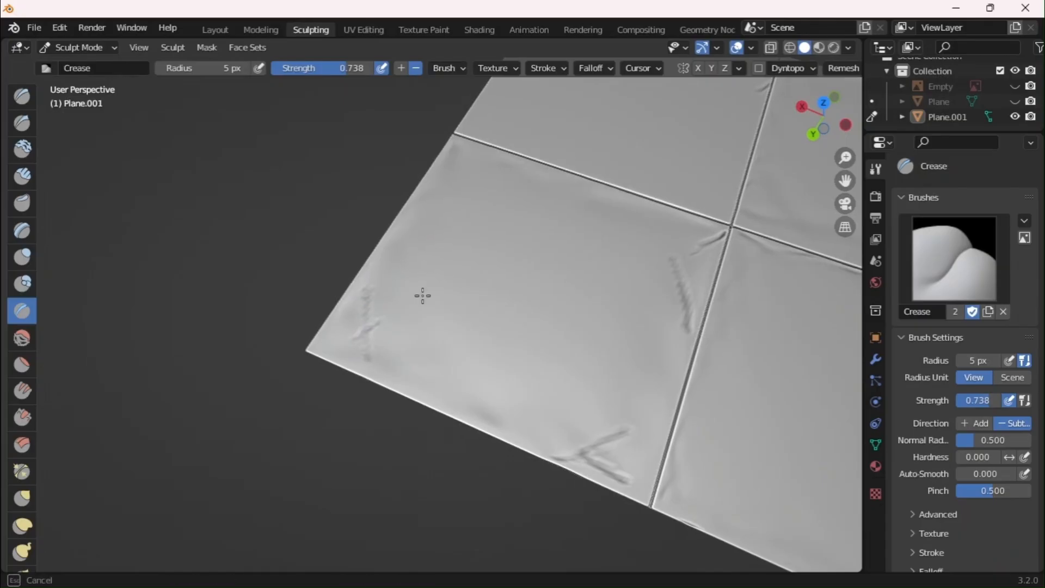
{"action": "left_click_drag", "start_coordinate": [423, 296], "coordinate": [436, 289]}
Soften the upper-right panel's new creases with the Smooth brush at a 41 px radius and 0.520 strength
{"action": "scroll", "coordinate": [460, 345], "scroll_direction": "down", "scroll_amount": 6}
{"action": "scroll", "coordinate": [460, 345], "scroll_direction": "up", "scroll_amount": 2}
{"action": "middle_click_drag", "start_coordinate": [459, 346], "coordinate": [418, 361]}
{"action": "left_click", "coordinate": [22, 338]}
{"action": "key", "text": "bracketright"}
{"action": "key", "text": "bracketright"}
{"action": "key", "text": "bracketright"}
{"action": "key", "text": "bracketright"}
{"action": "key", "text": "bracketright"}
{"action": "key", "text": "bracketright"}
{"action": "key", "text": "bracketright"}
{"action": "key", "text": "bracketright"}
{"action": "key", "text": "bracketright"}
{"action": "key", "text": "bracketright"}
{"action": "key", "text": "bracketright"}
{"action": "key", "text": "bracketright"}
{"action": "key", "text": "bracketright"}
{"action": "key", "text": "bracketright"}
{"action": "key", "text": "bracketright"}
{"action": "key", "text": "bracketright"}
{"action": "key", "text": "bracketright"}
{"action": "key", "text": "bracketright"}
{"action": "key", "text": "bracketright"}
{"action": "key", "text": "bracketright"}
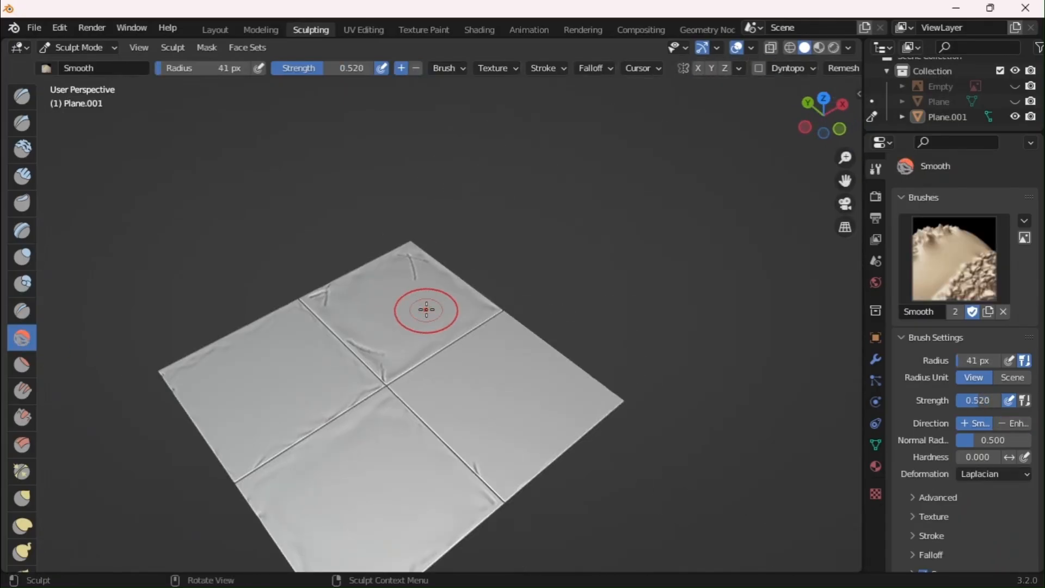
{"action": "middle_click_drag", "start_coordinate": [426, 310], "coordinate": [404, 380]}
{"action": "left_click_drag", "start_coordinate": [332, 333], "coordinate": [411, 277]}
Set the Smooth brush to a 50 px radius and 0.159 strength for lighter smoothing of the upper-right panel
{"action": "scroll", "coordinate": [648, 387], "scroll_direction": "down", "scroll_amount": 7}
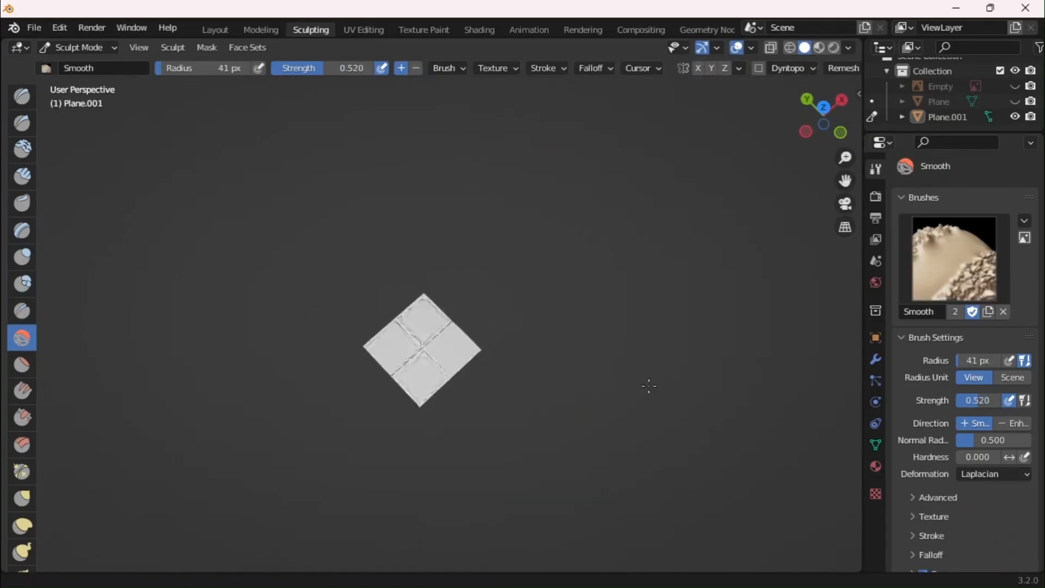
{"action": "scroll", "coordinate": [649, 387], "scroll_direction": "up", "scroll_amount": 6}
{"action": "middle_click_drag", "start_coordinate": [598, 321], "coordinate": [656, 289], "text": "shift"}
{"action": "left_click_drag", "start_coordinate": [987, 401], "coordinate": [965, 402]}
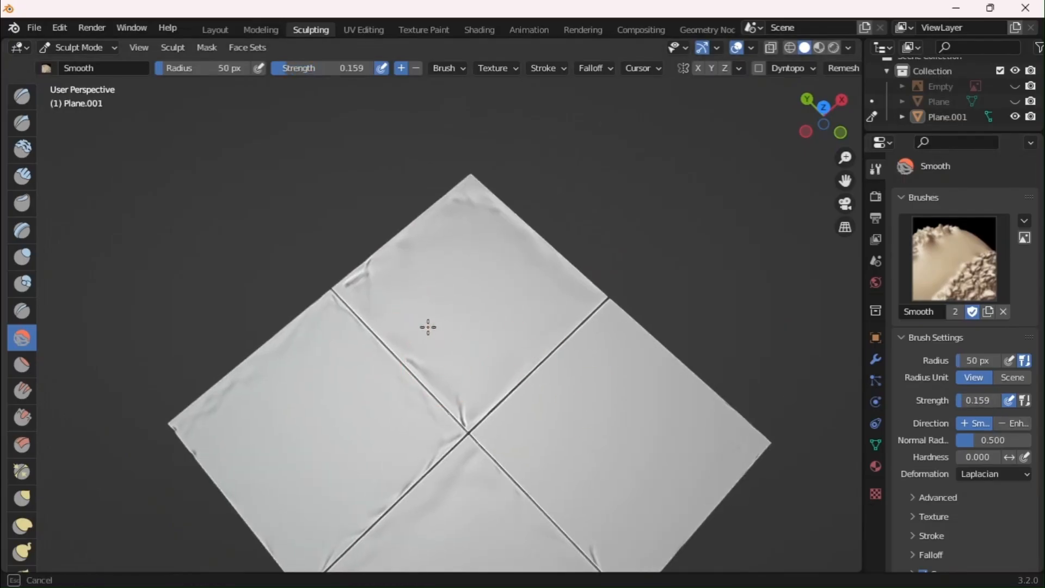
{"action": "middle_click_drag", "start_coordinate": [464, 398], "coordinate": [490, 218]}
{"action": "scroll", "coordinate": [474, 261], "scroll_direction": "down", "scroll_amount": 5}
{"action": "scroll", "coordinate": [22, 272], "scroll_direction": "down", "scroll_amount": 5}
{"action": "scroll", "coordinate": [22, 186], "scroll_direction": "up", "scroll_amount": 5}
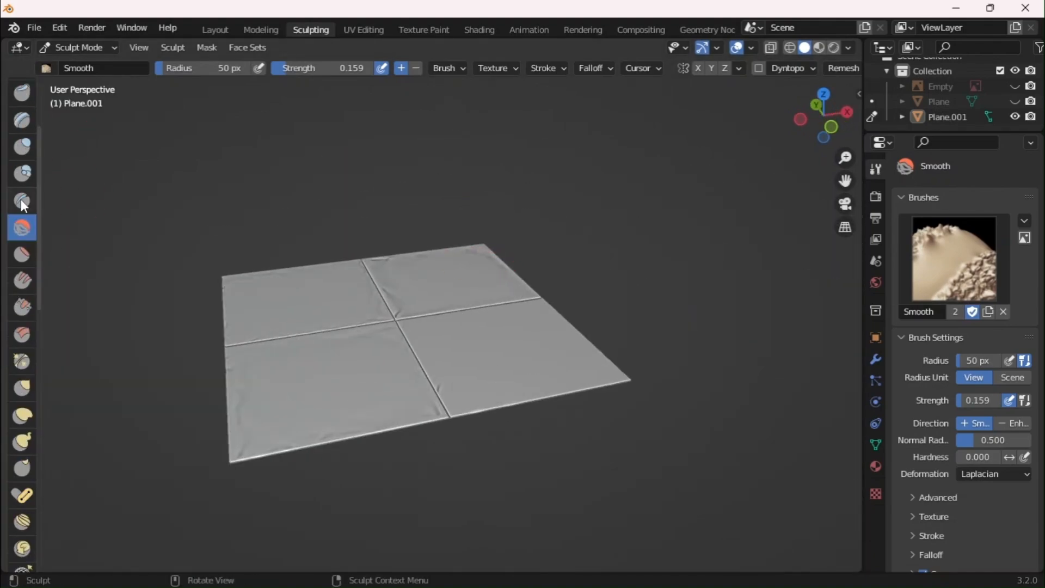
Carve fine creases along the lower-right panel's edges with the Crease brush at a 3 px radius and 0.738 strength
{"action": "left_click", "coordinate": [22, 200]}
{"action": "scroll", "coordinate": [571, 319], "scroll_direction": "up", "scroll_amount": 3}
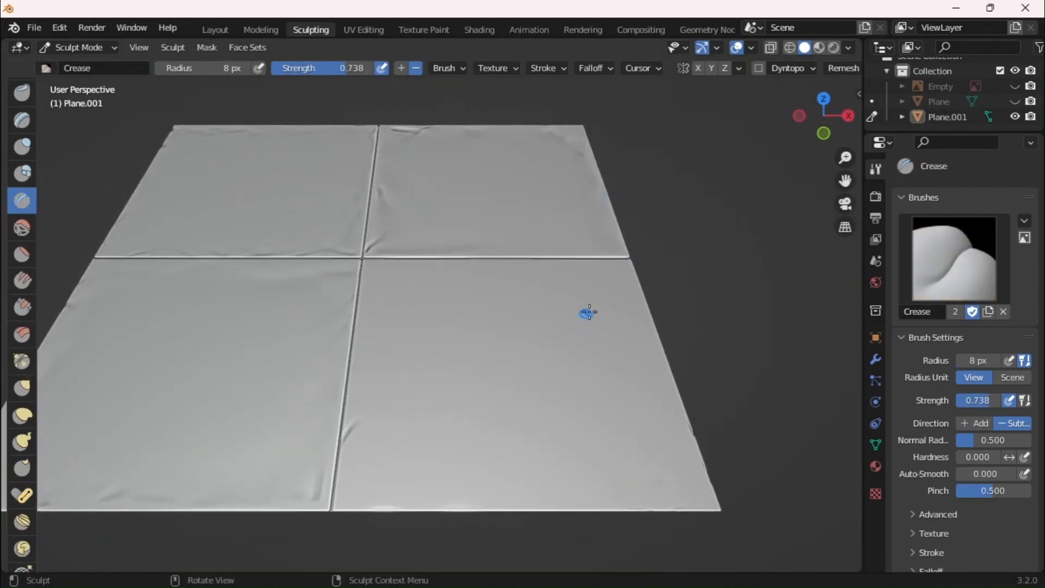
{"action": "left_click_drag", "start_coordinate": [632, 283], "coordinate": [633, 359]}
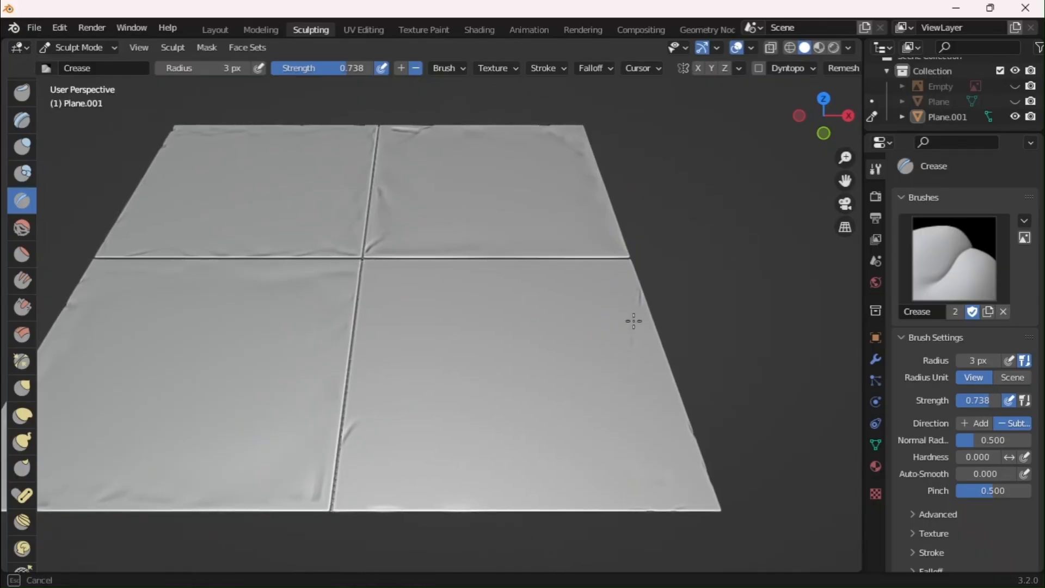
{"action": "mouse_move", "coordinate": [664, 466]}
{"action": "middle_mouse_down"}
{"action": "mouse_move", "coordinate": [677, 392]}
{"action": "mouse_move", "coordinate": [425, 430]}
{"action": "middle_mouse_up"}
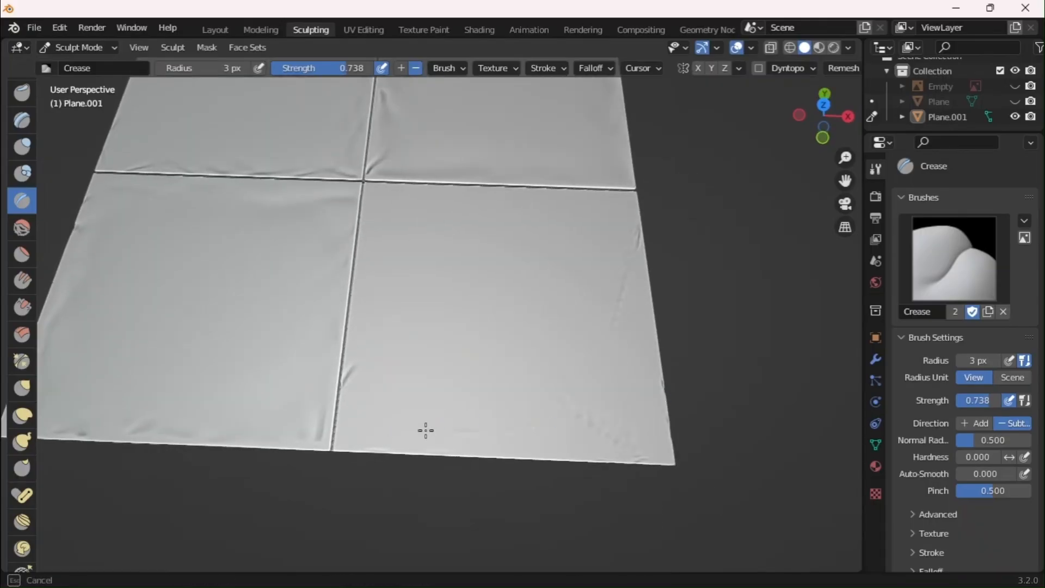
{"action": "middle_click_drag", "start_coordinate": [408, 303], "coordinate": [497, 252]}
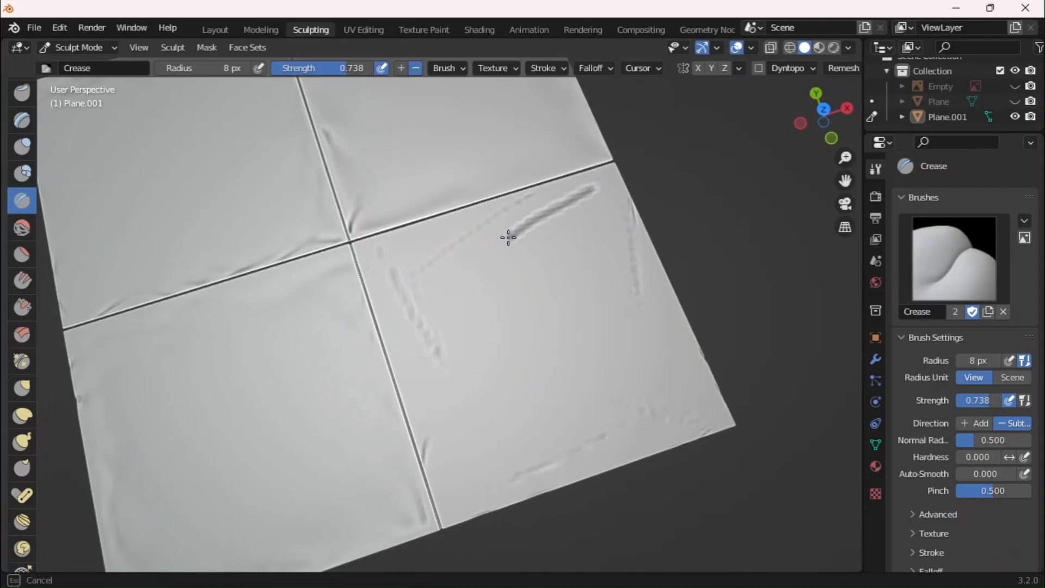
Undo the last crease and add broad, faint creases around the lower-right panel at an 18 px radius and 0.230 strength
{"action": "key", "text": "ctrl+z"}
{"action": "left_click_drag", "start_coordinate": [987, 400], "coordinate": [985, 401]}
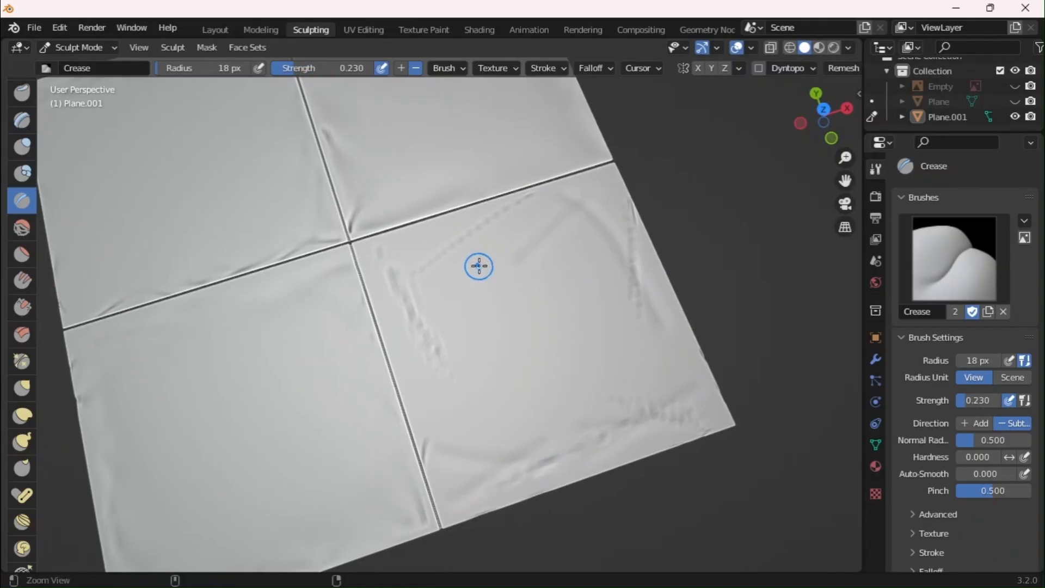
{"action": "middle_click_drag", "start_coordinate": [479, 266], "coordinate": [509, 276], "text": "ctrl"}
Soften the creases with the Smooth brush at a 41 px radius and 0.503 strength, checking the four panels from the top view
{"action": "key", "text": "shift+s"}
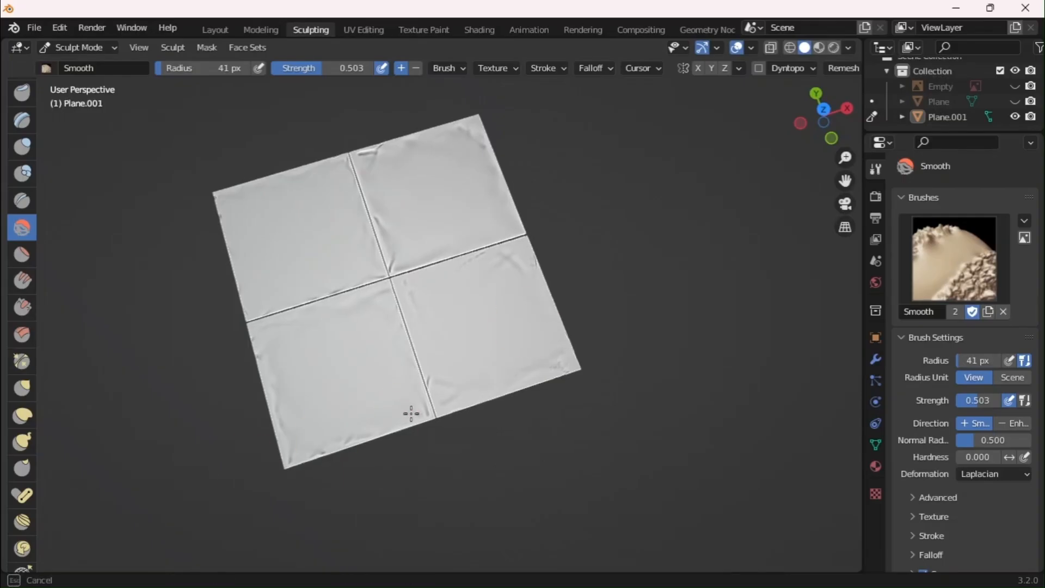
{"action": "middle_click_drag", "start_coordinate": [411, 414], "coordinate": [434, 325]}
{"action": "key", "text": "KP_7"}
{"action": "left_click_drag", "start_coordinate": [400, 205], "coordinate": [401, 231]}
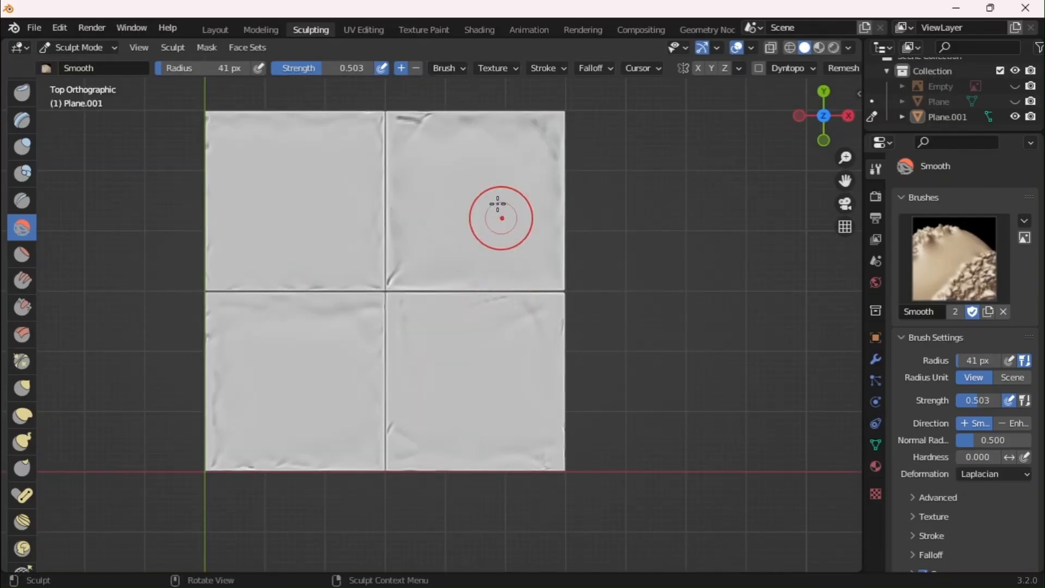
{"action": "scroll", "coordinate": [387, 276], "scroll_direction": "down", "scroll_amount": 1}
{"action": "middle_click_drag", "start_coordinate": [387, 275], "coordinate": [618, 408]}
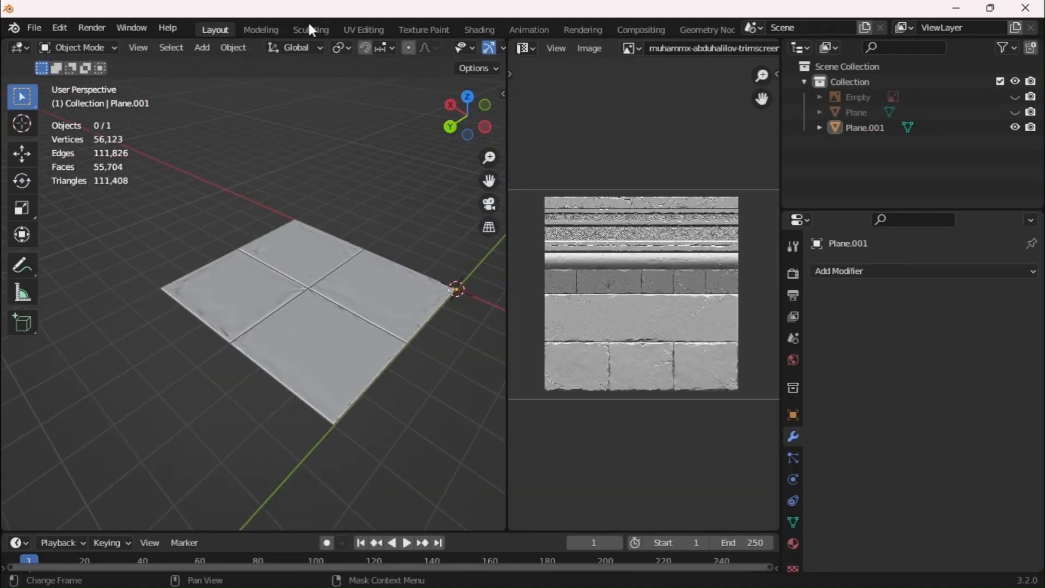
Return to the Sculpting workspace and change the viewport shading options to inspect the sculpted panels
{"action": "left_click", "coordinate": [309, 26]}
{"action": "mouse_move", "coordinate": [370, 251]}
{"action": "middle_mouse_down"}
{"action": "mouse_move", "coordinate": [385, 315]}
{"action": "mouse_move", "coordinate": [354, 267]}
{"action": "middle_mouse_up"}
{"action": "left_click", "coordinate": [848, 47]}
{"action": "left_click", "coordinate": [836, 157]}
{"action": "left_click", "coordinate": [787, 204]}
{"action": "mouse_move", "coordinate": [392, 360]}
{"action": "middle_mouse_down"}
{"action": "mouse_move", "coordinate": [435, 314]}
{"action": "mouse_move", "coordinate": [488, 431]}
{"action": "mouse_move", "coordinate": [473, 409]}
{"action": "middle_mouse_up"}
{"action": "middle_click_drag", "start_coordinate": [474, 408], "coordinate": [471, 405]}
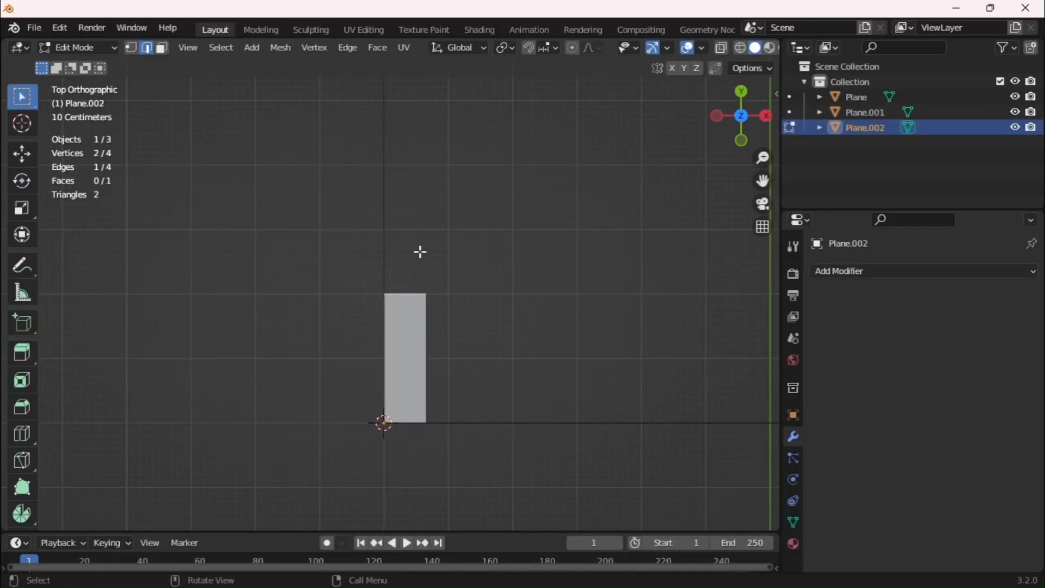
Shorten the narrow strip plane by moving its upper edge along Y
{"action": "scroll", "coordinate": [421, 251], "scroll_direction": "down", "scroll_amount": 5}
{"action": "key", "text": "g"}
{"action": "key", "text": "y"}
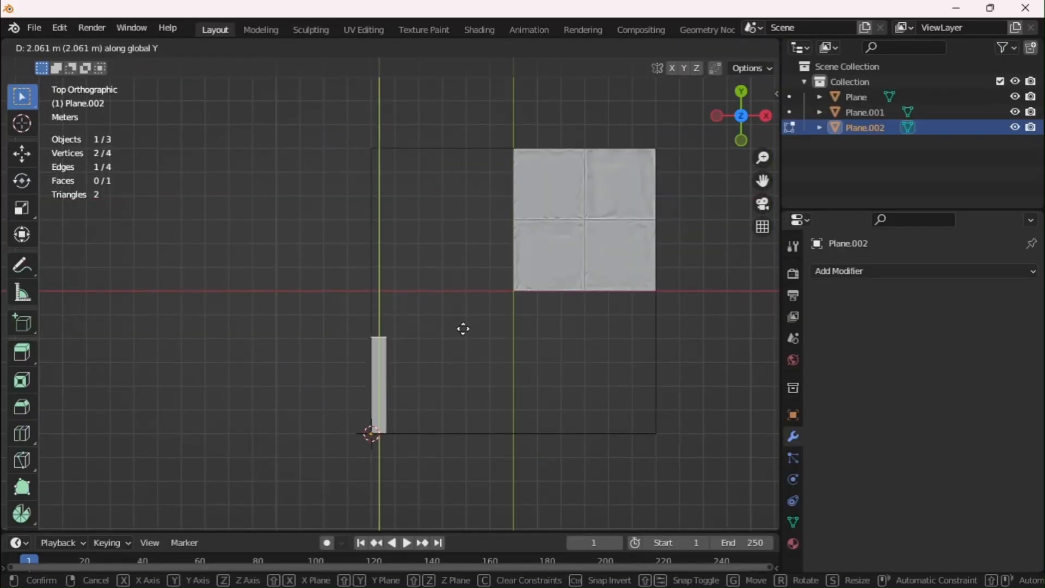
{"action": "left_click", "coordinate": [462, 390]}
Duplicate the whole strip about 1.5 m upward along Y, leaving a small gap between the two pieces
{"action": "scroll", "coordinate": [332, 363], "scroll_direction": "up", "scroll_amount": 2}
{"action": "key", "text": "a"}
{"action": "key", "text": "shift+d"}
{"action": "key", "text": "y"}
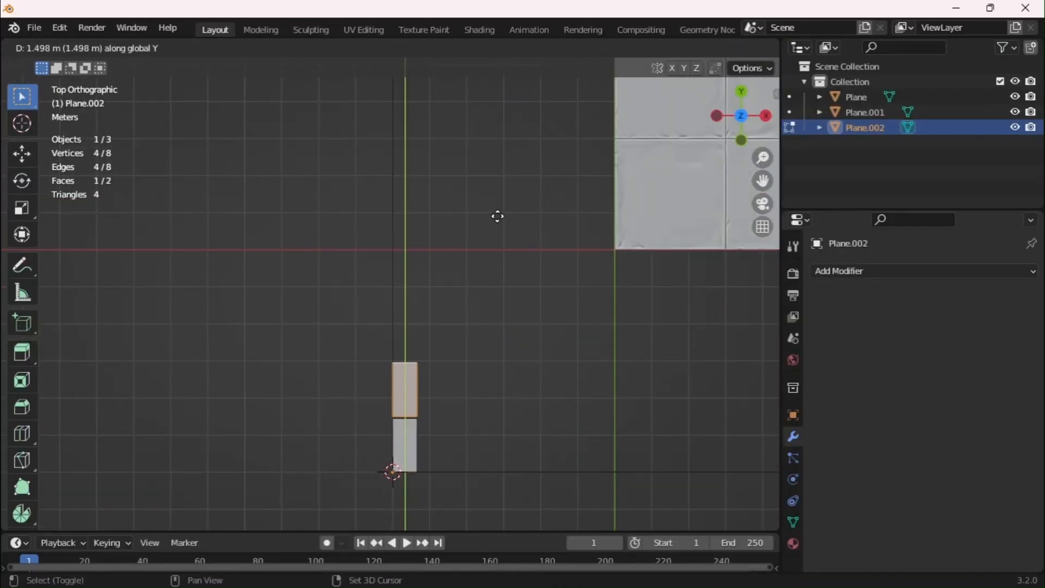
{"action": "left_click", "coordinate": [499, 214]}
Lengthen the duplicated strip by moving its upper edge about 6.4 m along Y
{"action": "left_click", "coordinate": [414, 351]}
{"action": "scroll", "coordinate": [425, 316], "scroll_direction": "down", "scroll_amount": 2}
{"action": "key", "text": "g"}
{"action": "key", "text": "y"}
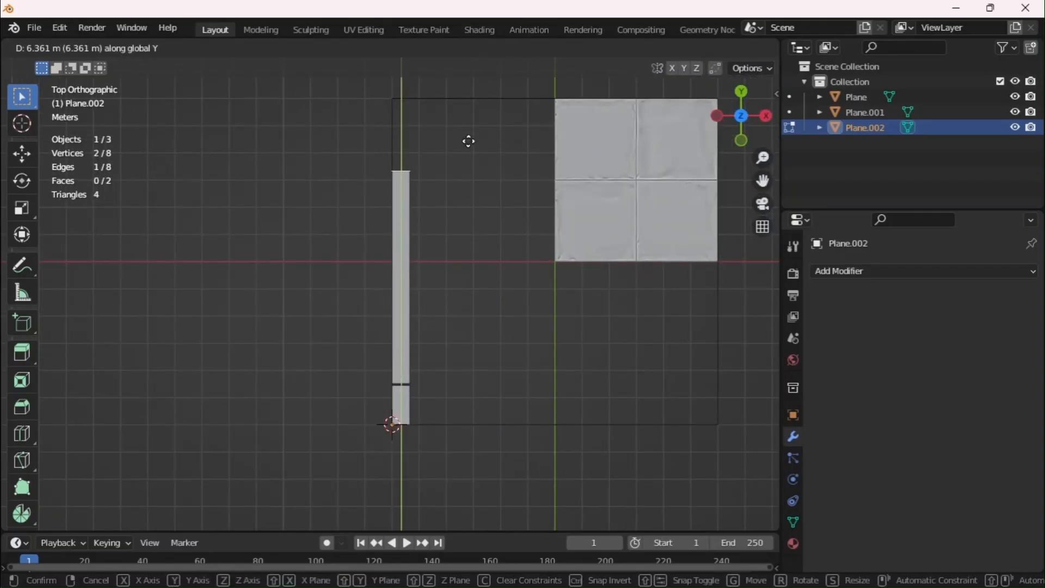
{"action": "left_click", "coordinate": [469, 141]}
Duplicate the long strip's upper edge slightly above it along Y and extrude the copy upward into a third strip piece
{"action": "middle_click_drag", "start_coordinate": [469, 141], "coordinate": [476, 255], "text": "shift"}
{"action": "key", "text": "shift+d"}
{"action": "key", "text": "y"}
{"action": "left_click", "coordinate": [482, 248]}
{"action": "scroll", "coordinate": [484, 243], "scroll_direction": "up", "scroll_amount": 5}
{"action": "key", "text": "e"}
{"action": "key", "text": "y"}
{"action": "left_click", "coordinate": [493, 132]}
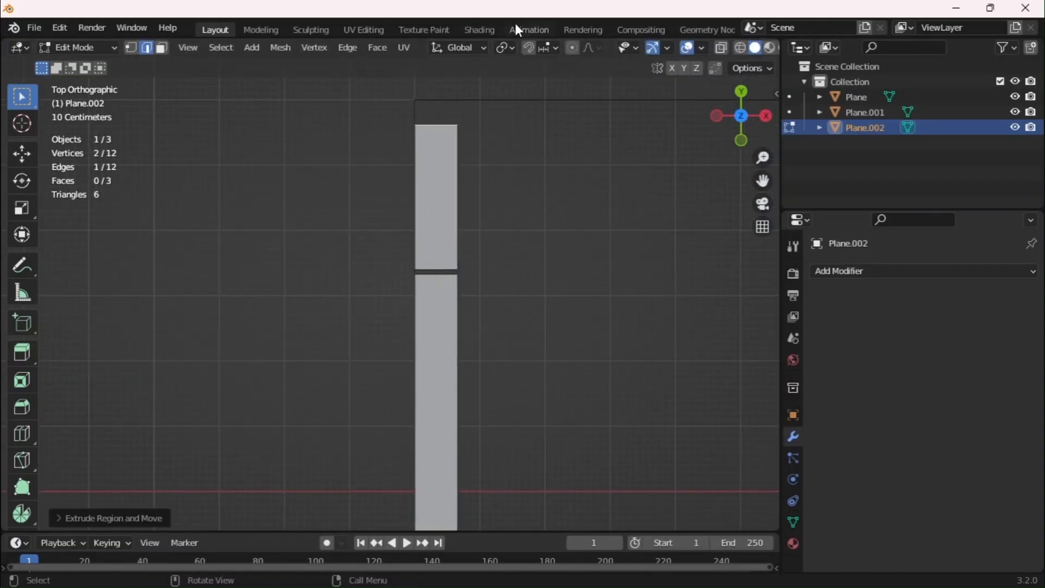
Move the third strip piece's upper edge along Y to line up with the upper boundary of the trim-sheet frame
{"action": "key", "text": "g"}
{"action": "key", "text": "y"}
{"action": "scroll", "coordinate": [436, 189], "scroll_direction": "down", "scroll_amount": 8}
{"action": "scroll", "coordinate": [414, 256], "scroll_direction": "up", "scroll_amount": 10}
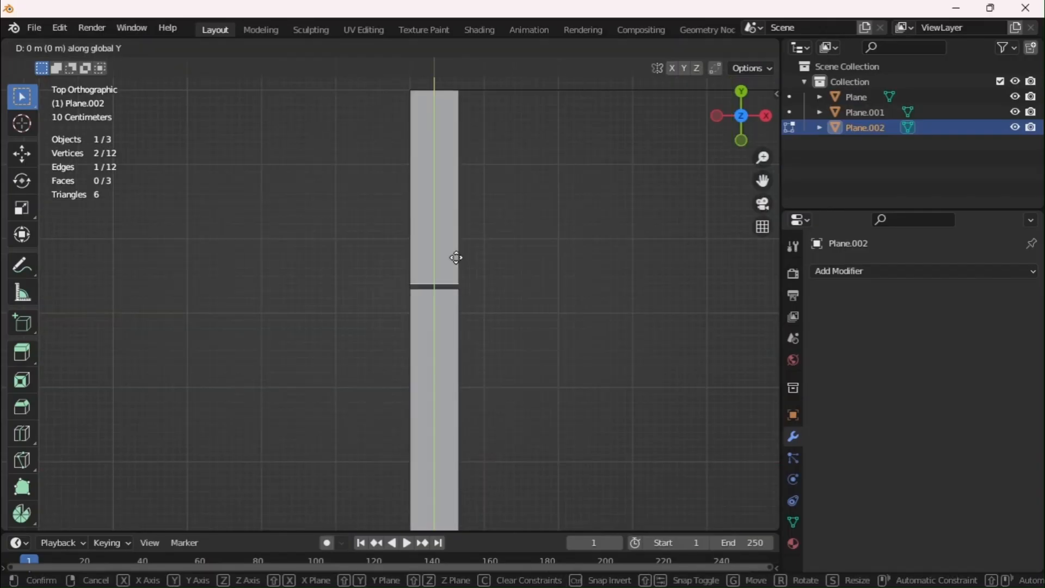
{"action": "left_click", "coordinate": [457, 261]}
Move the lower edge of the uppermost strip piece along Y to adjust the gap to the long piece
{"action": "scroll", "coordinate": [461, 218], "scroll_direction": "down", "scroll_amount": 3}
{"action": "middle_click_drag", "start_coordinate": [465, 182], "coordinate": [475, 61], "text": "shift"}
{"action": "left_click", "coordinate": [453, 455]}
{"action": "key", "text": "g"}
{"action": "key", "text": "y"}
{"action": "left_click", "coordinate": [483, 422]}
Duplicate the bottom strip piece along X to start a second column beside the first, leaving a narrow gap
{"action": "middle_click_drag", "start_coordinate": [483, 423], "coordinate": [502, 522], "text": "shift"}
{"action": "scroll", "coordinate": [433, 400], "scroll_direction": "down", "scroll_amount": 4}
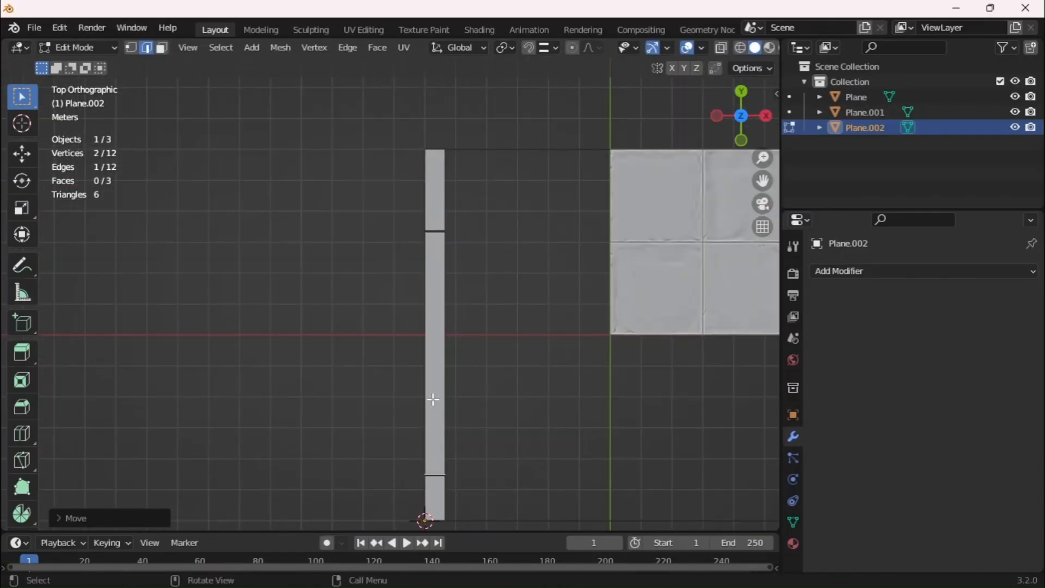
{"action": "key", "text": "3"}
{"action": "middle_click_drag", "start_coordinate": [433, 399], "coordinate": [432, 306], "text": "shift"}
{"action": "left_click", "coordinate": [371, 294]}
{"action": "scroll", "coordinate": [372, 281], "scroll_direction": "up", "scroll_amount": 6}
{"action": "key", "text": "shift+d"}
{"action": "key", "text": "x"}
{"action": "left_click", "coordinate": [353, 332]}
Lengthen the second column's piece by moving its upper edge far upward along Y
{"action": "scroll", "coordinate": [391, 298], "scroll_direction": "down", "scroll_amount": 3}
{"action": "left_click", "coordinate": [437, 309]}
{"action": "left_click", "coordinate": [419, 293]}
{"action": "scroll", "coordinate": [420, 288], "scroll_direction": "down", "scroll_amount": 2}
{"action": "key", "text": "g"}
{"action": "key", "text": "y"}
{"action": "left_click", "coordinate": [451, 62]}
Duplicate the second column's upper edge slightly above it along Y and extrude the copy up to the frame's upper boundary
{"action": "scroll", "coordinate": [444, 137], "scroll_direction": "down", "scroll_amount": 4}
{"action": "middle_click_drag", "start_coordinate": [442, 217], "coordinate": [444, 258], "text": "shift"}
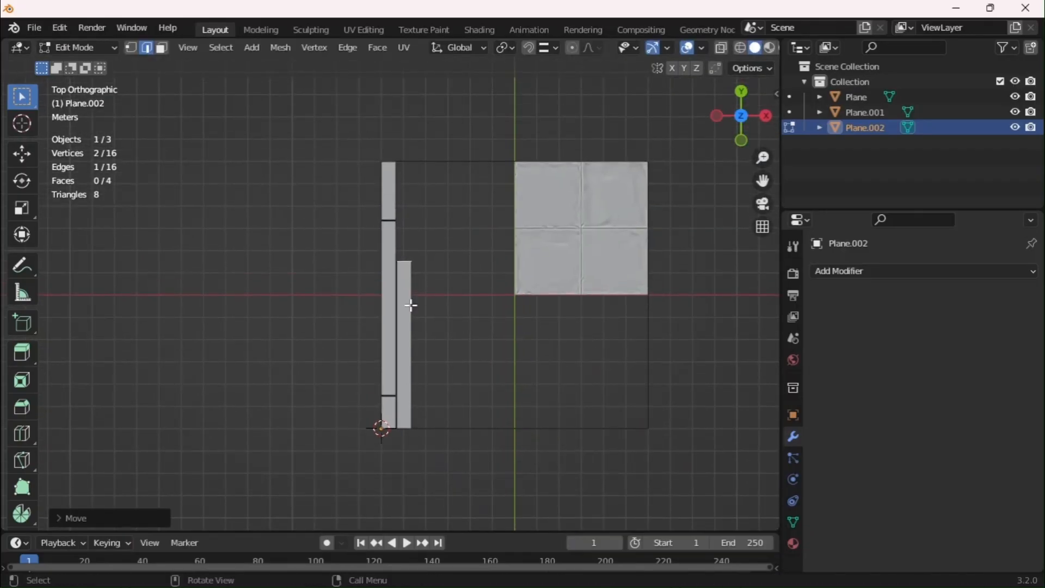
{"action": "scroll", "coordinate": [414, 299], "scroll_direction": "up", "scroll_amount": 3}
{"action": "middle_click_drag", "start_coordinate": [423, 287], "coordinate": [455, 354], "text": "shift"}
{"action": "key", "text": "shift+d"}
{"action": "key", "text": "y"}
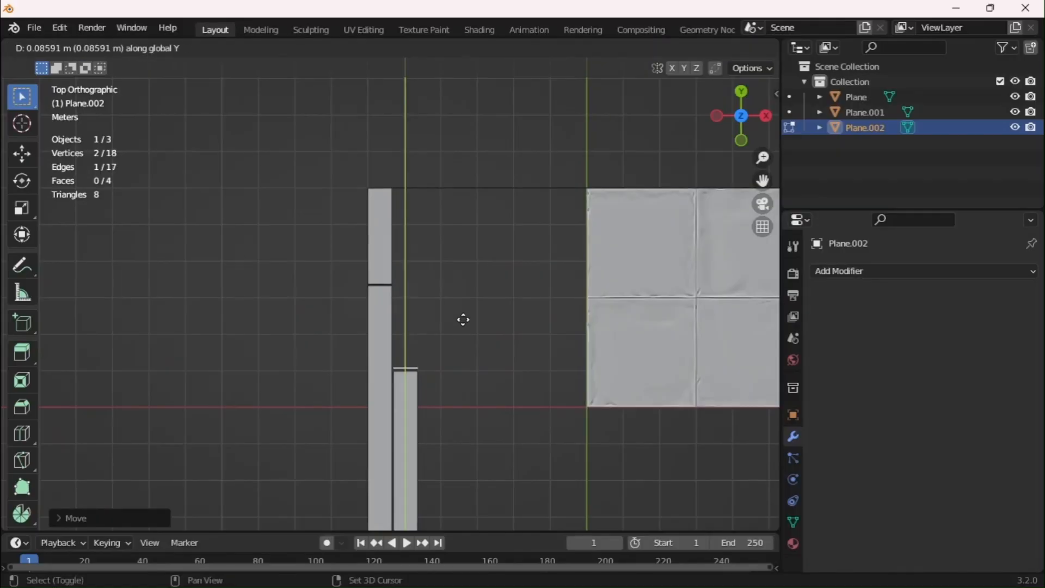
{"action": "left_click", "coordinate": [447, 188]}
Move the edge at the gap between the second column's two pieces to adjust the gap
{"action": "scroll", "coordinate": [403, 305], "scroll_direction": "down", "scroll_amount": 3}
{"action": "left_click", "coordinate": [399, 322]}
{"action": "scroll", "coordinate": [416, 323], "scroll_direction": "up", "scroll_amount": 4}
{"action": "key", "text": "g"}
{"action": "left_click", "coordinate": [420, 307]}
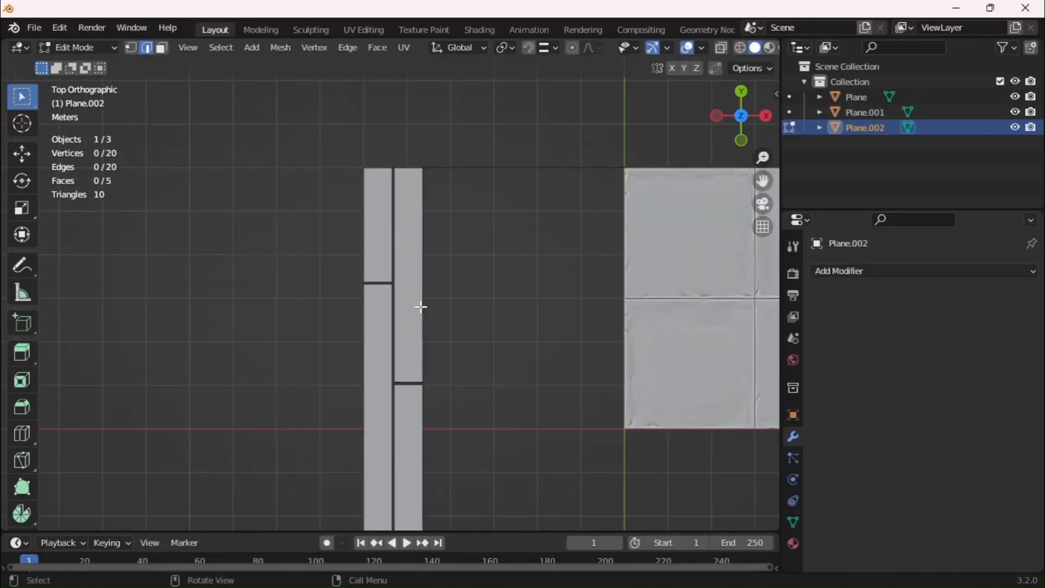
Duplicate the first column's bottom piece about 1.4 m along X to start a third column
{"action": "scroll", "coordinate": [422, 307], "scroll_direction": "down", "scroll_amount": 4}
{"action": "key", "text": "Tab"}
{"action": "scroll", "coordinate": [439, 285], "scroll_direction": "up", "scroll_amount": 2}
{"action": "key", "text": "Tab"}
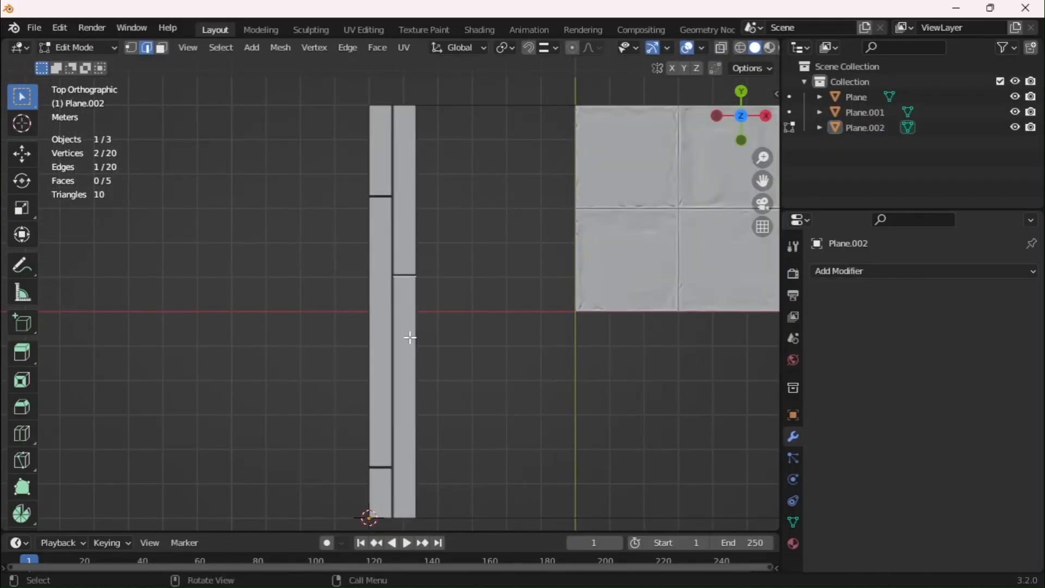
{"action": "left_click", "coordinate": [402, 416]}
{"action": "key", "text": "shift+d"}
{"action": "key", "text": "x"}
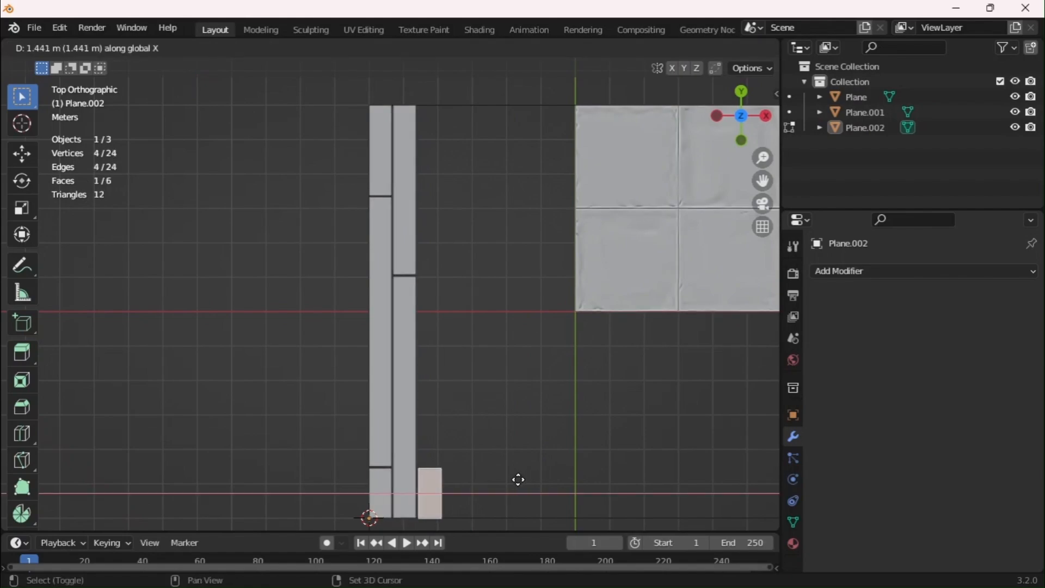
{"action": "left_click", "coordinate": [508, 476]}
Shorten the third column's bottom piece by moving its upper edge down along Y
{"action": "scroll", "coordinate": [589, 384], "scroll_direction": "up", "scroll_amount": 5}
{"action": "key", "text": "2"}
{"action": "left_click", "coordinate": [556, 364]}
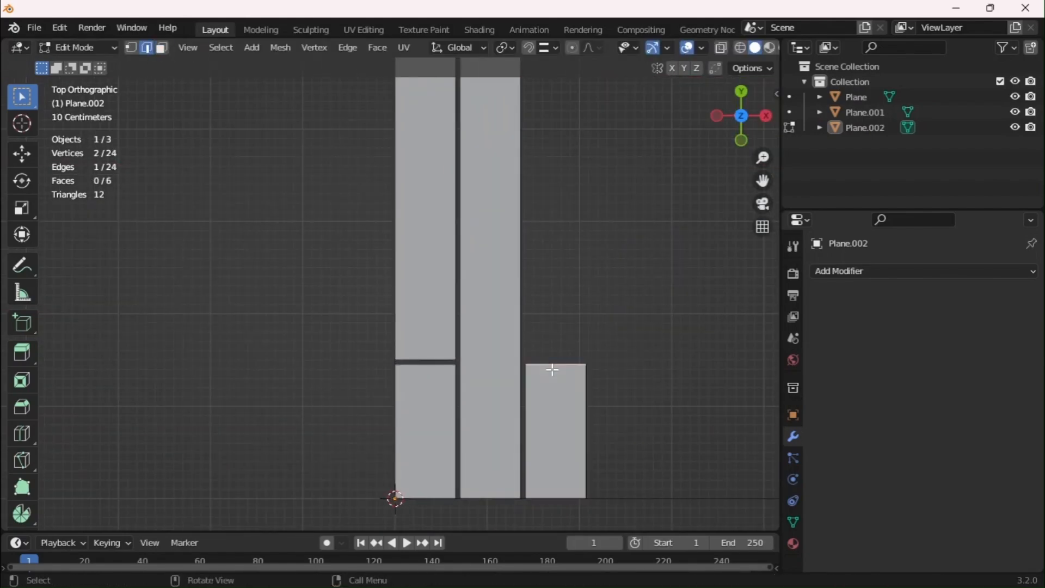
{"action": "key", "text": "g"}
{"action": "key", "text": "y"}
{"action": "left_click", "coordinate": [581, 352]}
Select the whole third-column piece and nudge it along X slightly closer to the second column
{"action": "key", "text": "Tab"}
{"action": "left_click", "coordinate": [557, 427]}
{"action": "key", "text": "Tab"}
{"action": "key", "text": "l"}
{"action": "key", "text": "g"}
{"action": "key", "text": "x"}
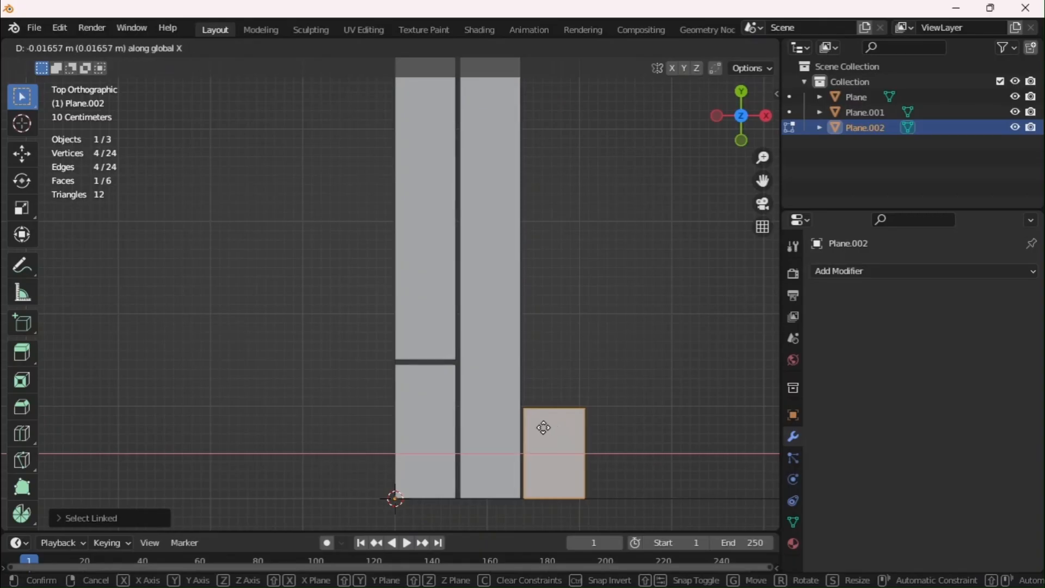
{"action": "left_click", "coordinate": [546, 427]}
Duplicate the short piece's upper edge slightly above it along Y and extrude the copy upward into a long piece
{"action": "left_click", "coordinate": [557, 402]}
{"action": "scroll", "coordinate": [558, 401], "scroll_direction": "down", "scroll_amount": 3}
{"action": "key", "text": "shift+d"}
{"action": "key", "text": "y"}
{"action": "left_click", "coordinate": [509, 437]}
{"action": "key", "text": "e"}
{"action": "key", "text": "y"}
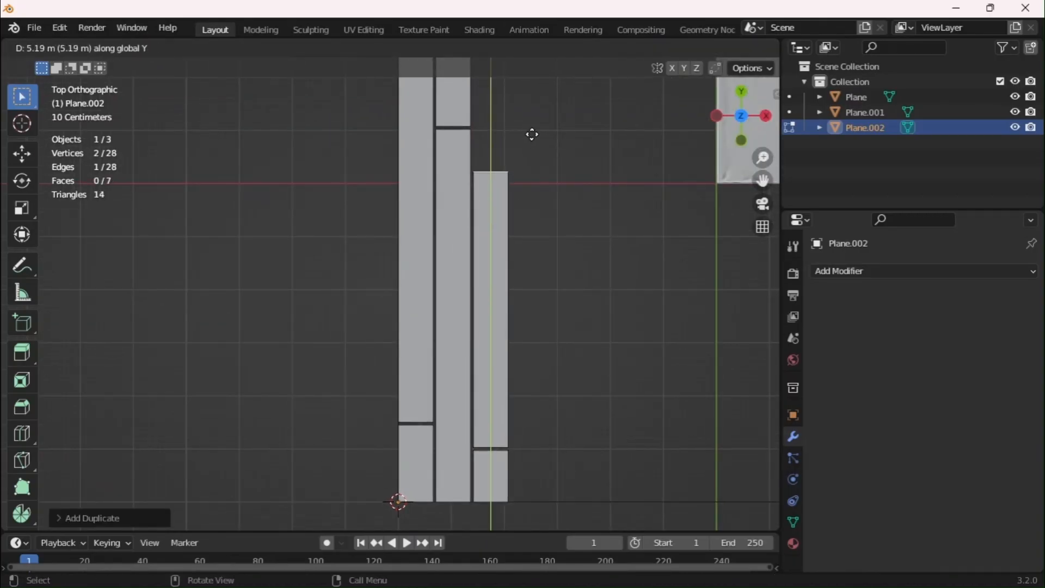
{"action": "left_click", "coordinate": [533, 67]}
Adjust the length of the third column's long piece by moving its upper edge along Y
{"action": "middle_click_drag", "start_coordinate": [544, 153], "coordinate": [531, 349], "text": "shift"}
{"action": "middle_click_drag", "start_coordinate": [533, 348], "coordinate": [538, 460], "text": "ctrl"}
{"action": "key", "text": "g"}
{"action": "key", "text": "y"}
{"action": "left_click", "coordinate": [536, 381]}
Add both gap edges of the third column to the selection and move them down along Y, shortening the bottom piece
{"action": "left_click", "coordinate": [441, 498], "text": "shift"}
{"action": "key", "text": "g"}
{"action": "key", "text": "y"}
{"action": "right_click", "coordinate": [483, 61]}
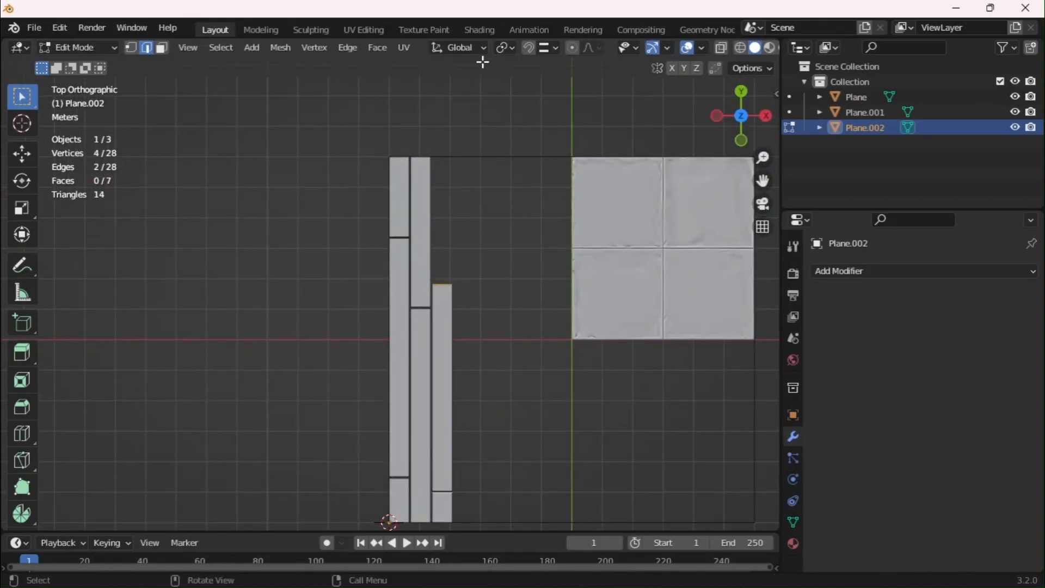
{"action": "left_click", "coordinate": [442, 495], "text": "shift"}
{"action": "key", "text": "g"}
{"action": "key", "text": "y"}
{"action": "left_click", "coordinate": [510, 172]}
Move the upper edge of the third column's long piece back up along Y
{"action": "left_click", "coordinate": [447, 303]}
{"action": "key", "text": "g"}
{"action": "key", "text": "y"}
{"action": "left_click", "coordinate": [523, 76]}
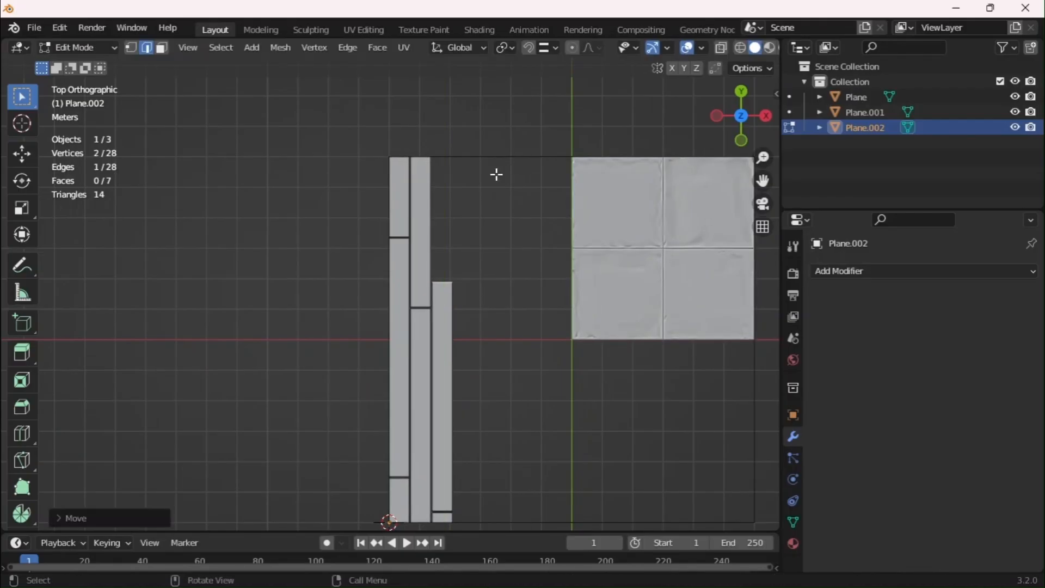
Duplicate the long piece's upper edge just above it along Y and extrude the copy up to the frame's upper boundary
{"action": "key", "text": "shift+d"}
{"action": "key", "text": "y"}
{"action": "left_click", "coordinate": [503, 202]}
{"action": "scroll", "coordinate": [502, 261], "scroll_direction": "up", "scroll_amount": 5}
{"action": "key", "text": "g"}
{"action": "key", "text": "y"}
{"action": "left_click", "coordinate": [505, 272]}
{"action": "middle_click_drag", "start_coordinate": [538, 251], "coordinate": [523, 289], "text": "shift"}
{"action": "scroll", "coordinate": [522, 291], "scroll_direction": "down", "scroll_amount": 3}
{"action": "key", "text": "e"}
{"action": "key", "text": "y"}
{"action": "left_click", "coordinate": [457, 124]}
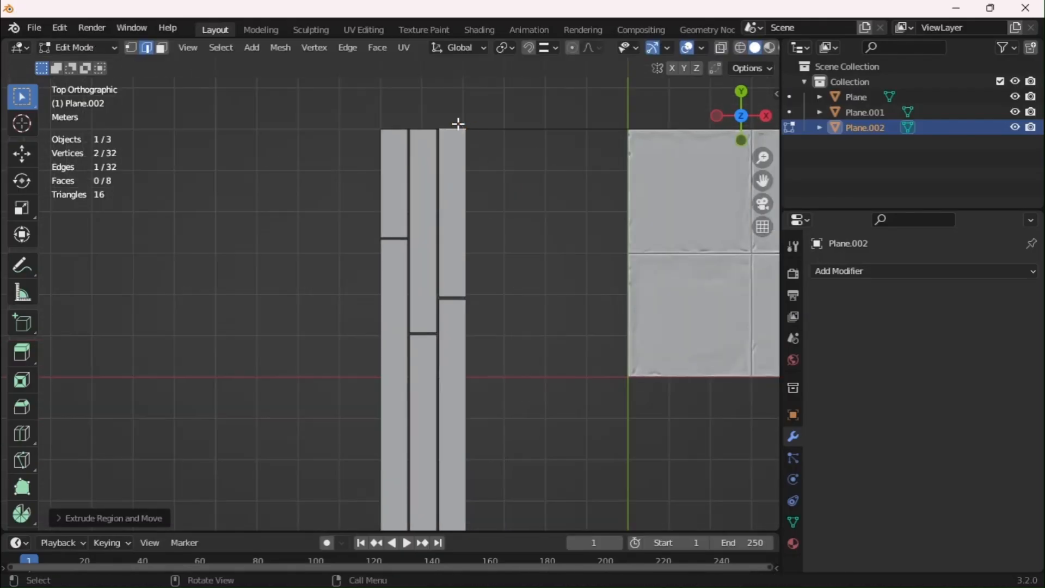
Move the edge at the third column's upper gap along Y to fine-tune the spacing between the pieces
{"action": "left_click", "coordinate": [462, 291]}
{"action": "key", "text": "g"}
{"action": "key", "text": "y"}
{"action": "left_click", "coordinate": [512, 340]}
Select all strip pieces, extrude them slightly to give them thickness, and inspect the result in Object Mode
{"action": "scroll", "coordinate": [513, 342], "scroll_direction": "down", "scroll_amount": 4}
{"action": "middle_click_drag", "start_coordinate": [523, 376], "coordinate": [572, 272]}
{"action": "key", "text": "a"}
{"action": "key", "text": "e"}
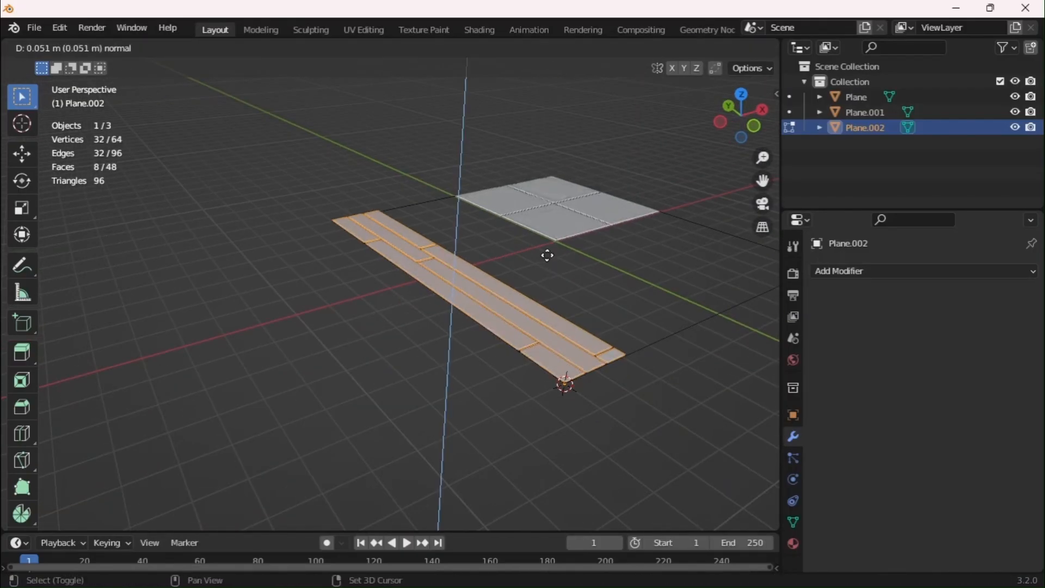
{"action": "left_click", "coordinate": [547, 254]}
{"action": "key", "text": "Tab"}
{"action": "key", "text": "a"}
{"action": "middle_click_drag", "start_coordinate": [507, 447], "coordinate": [456, 477]}
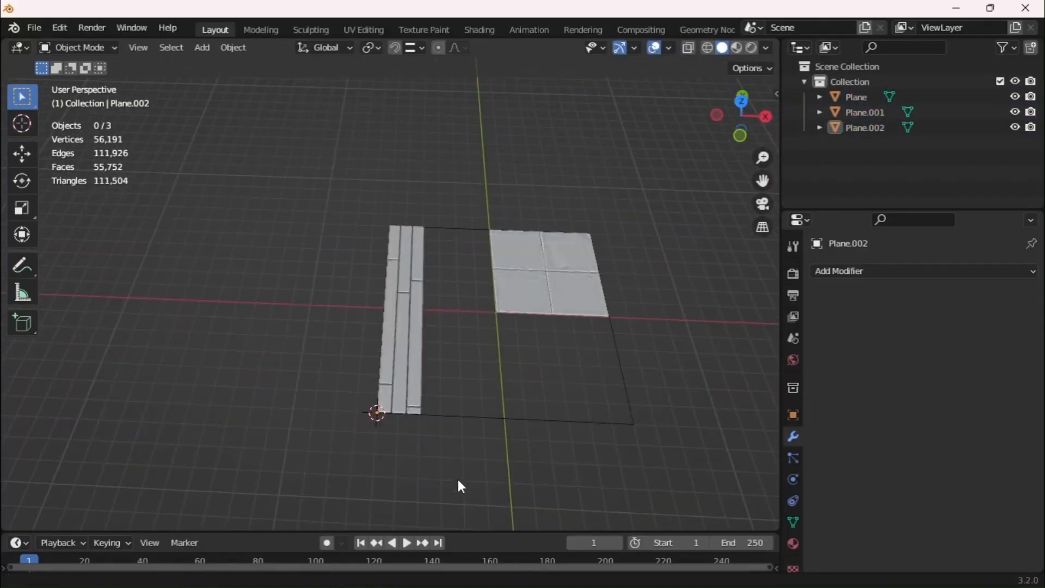
Raise the extruded top faces of all strip pieces along Z to make the planks thicker
{"action": "scroll", "coordinate": [456, 414], "scroll_direction": "up", "scroll_amount": 5}
{"action": "left_click", "coordinate": [455, 305]}
{"action": "middle_click_drag", "start_coordinate": [463, 300], "coordinate": [425, 239]}
{"action": "key", "text": "Tab"}
{"action": "key", "text": "ctrl+z"}
{"action": "key", "text": "g"}
{"action": "key", "text": "z"}
{"action": "left_click", "coordinate": [424, 159]}
{"action": "scroll", "coordinate": [427, 182], "scroll_direction": "down", "scroll_amount": 4}
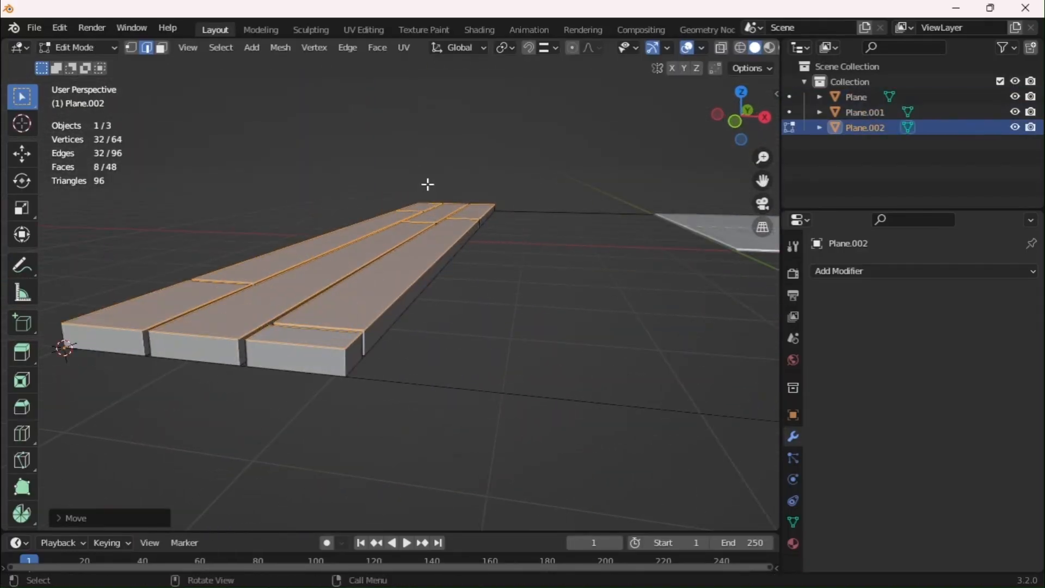
Add 100 loop cuts across the long piece of the third column without sliding them
{"action": "middle_click_drag", "start_coordinate": [427, 185], "coordinate": [437, 312]}
{"action": "key", "text": "a"}
{"action": "key", "text": "ctrl+r"}
{"action": "key", "text": "1"}
{"action": "key", "text": "0"}
{"action": "key", "text": "0"}
{"action": "left_click", "coordinate": [425, 308]}
{"action": "right_click", "coordinate": [425, 309]}
{"action": "key", "text": "alt+a"}
Add 80 unshifted loop cuts across the upper piece of the third column
{"action": "key", "text": "ctrl+r"}
{"action": "key", "text": "8"}
{"action": "key", "text": "0"}
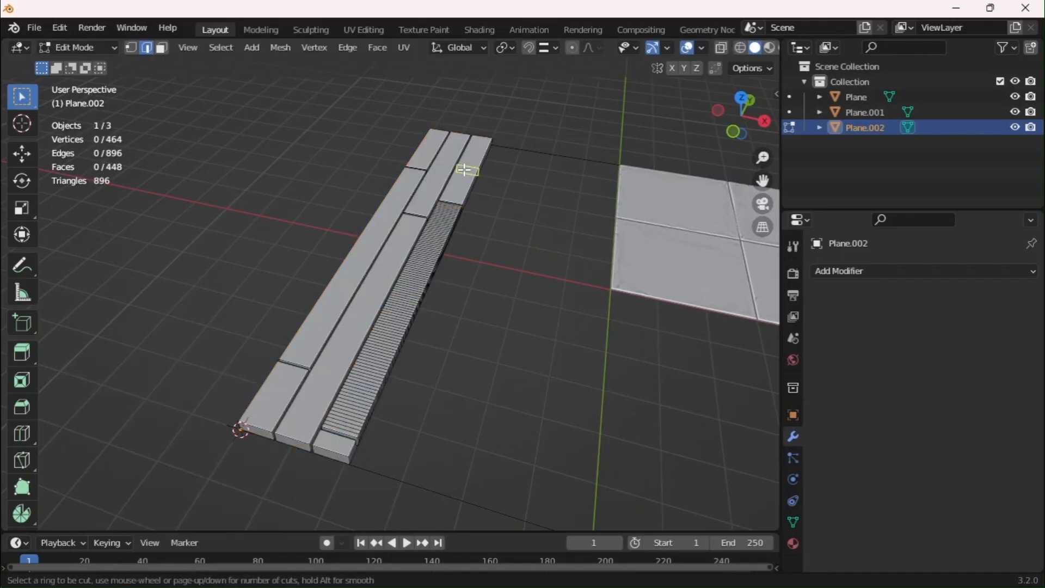
{"action": "left_click", "coordinate": [465, 171]}
{"action": "right_click", "coordinate": [465, 171]}
{"action": "key", "text": "alt+a"}
Add 100 unshifted loop cuts across the long lower piece of the second column
{"action": "left_click_drag", "start_coordinate": [520, 253], "coordinate": [507, 268], "text": "alt"}
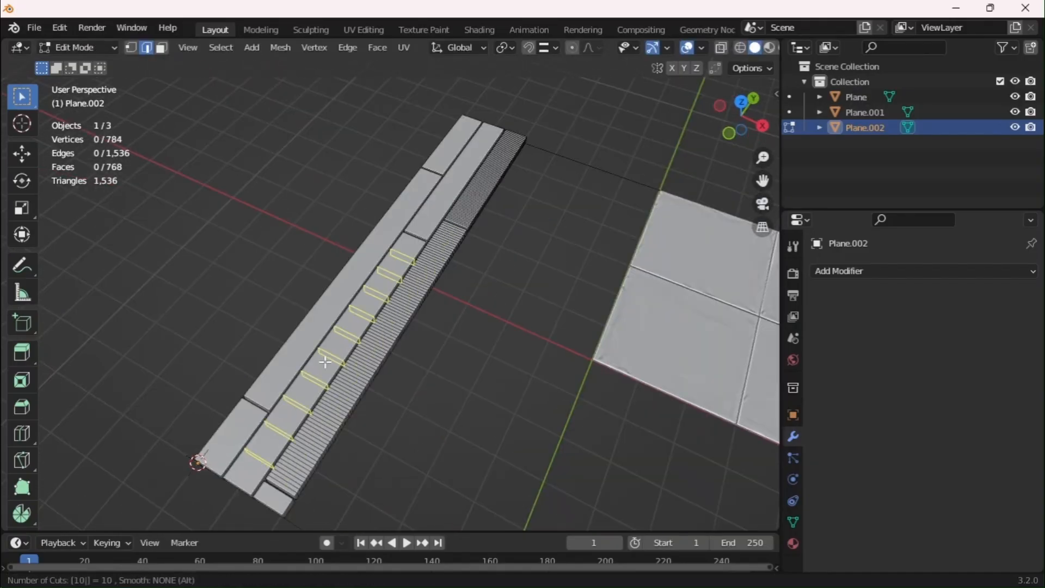
{"action": "key", "text": "0"}
{"action": "left_click", "coordinate": [325, 362]}
{"action": "right_click", "coordinate": [325, 362]}
{"action": "left_click", "coordinate": [283, 512]}
{"action": "right_click", "coordinate": [283, 511]}
{"action": "key", "text": "alt+a"}
{"action": "key", "text": "ctrl+z"}
{"action": "key", "text": "ctrl+z"}
Add 10 unshifted loop cuts across the short bottom piece of the third column and clear the selection
{"action": "key", "text": "ctrl+r"}
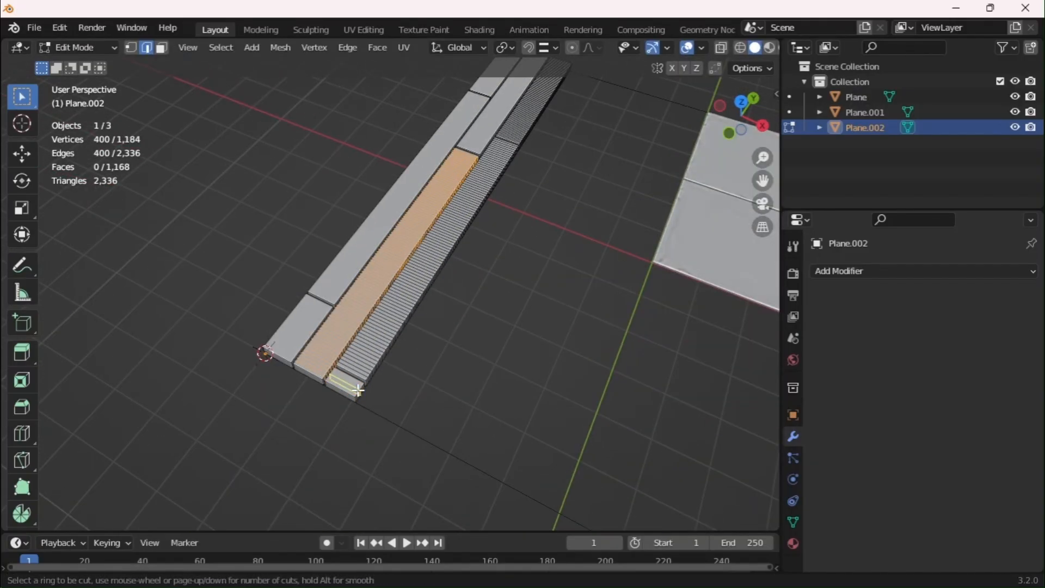
{"action": "key", "text": "1"}
{"action": "key", "text": "0"}
{"action": "left_click", "coordinate": [356, 387]}
{"action": "right_click", "coordinate": [356, 387]}
{"action": "key", "text": "alt+a"}
Add 50 unshifted loop cuts across the bottom piece of the first column and clear the selection
{"action": "key", "text": "5"}
{"action": "key", "text": "0"}
{"action": "left_click", "coordinate": [287, 403]}
{"action": "right_click", "coordinate": [286, 403]}
{"action": "key", "text": "alt+a"}
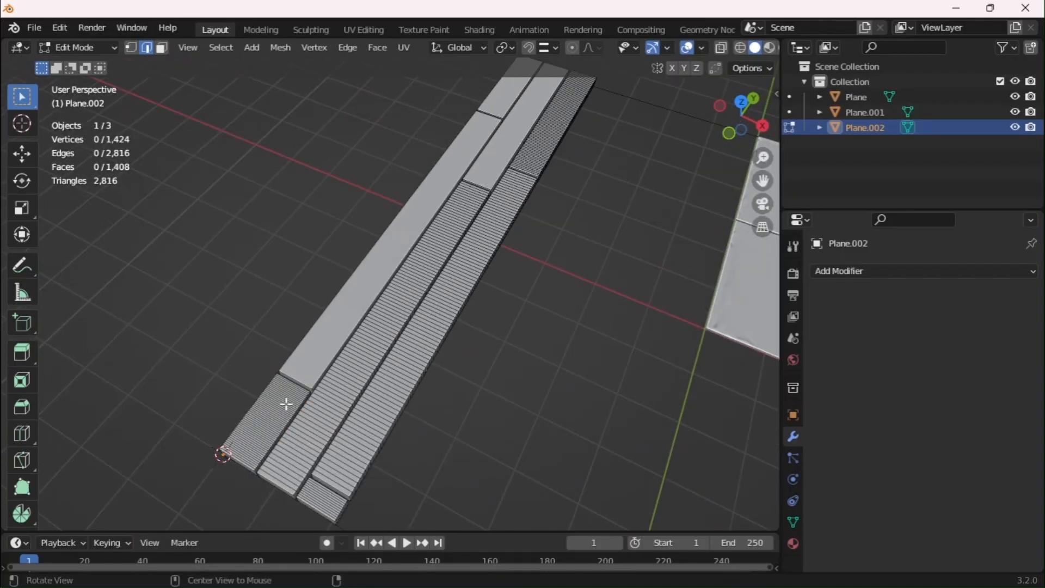
Add 110 unshifted loop cuts across the long middle piece of the first column and clear the selection
{"action": "key", "text": "Escape"}
{"action": "key", "text": "ctrl+r"}
{"action": "key", "text": "1"}
{"action": "key", "text": "1"}
{"action": "key", "text": "0"}
{"action": "left_click", "coordinate": [299, 340]}
{"action": "right_click", "coordinate": [299, 341]}
{"action": "key", "text": "alt+a"}
{"action": "middle_click_drag", "start_coordinate": [514, 146], "coordinate": [430, 252], "text": "shift"}
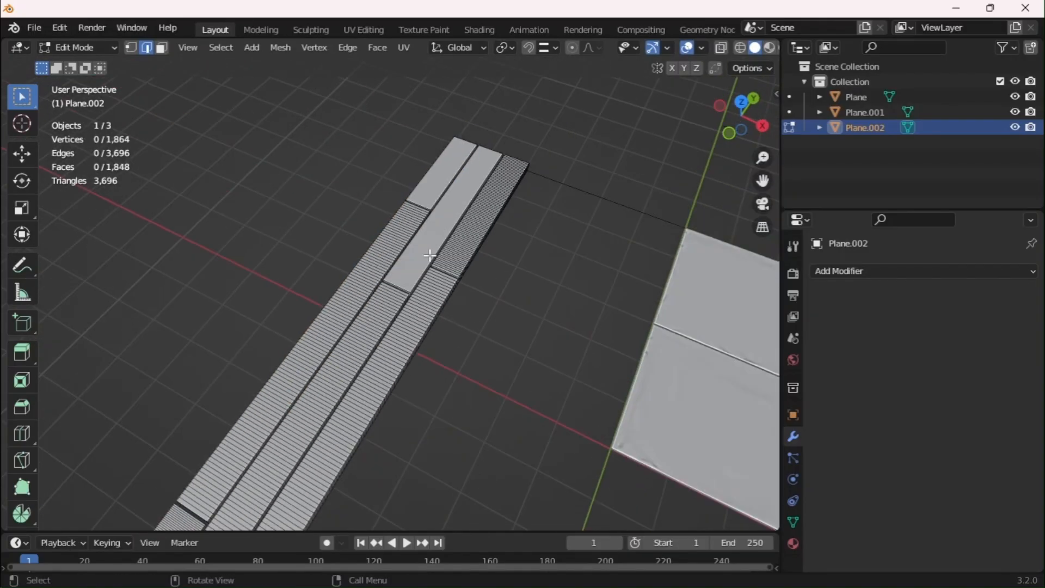
Add 50 and 70 unshifted loop cuts across the uncut upper pieces of the first and second columns
{"action": "key", "text": "ctrl+r"}
{"action": "key", "text": "5"}
{"action": "key", "text": "0"}
{"action": "key", "text": "7"}
{"action": "key", "text": "0"}
{"action": "left_click", "coordinate": [463, 207]}
{"action": "right_click", "coordinate": [464, 207]}
{"action": "key", "text": "alt+a"}
{"action": "scroll", "coordinate": [466, 210], "scroll_direction": "down", "scroll_amount": 6}
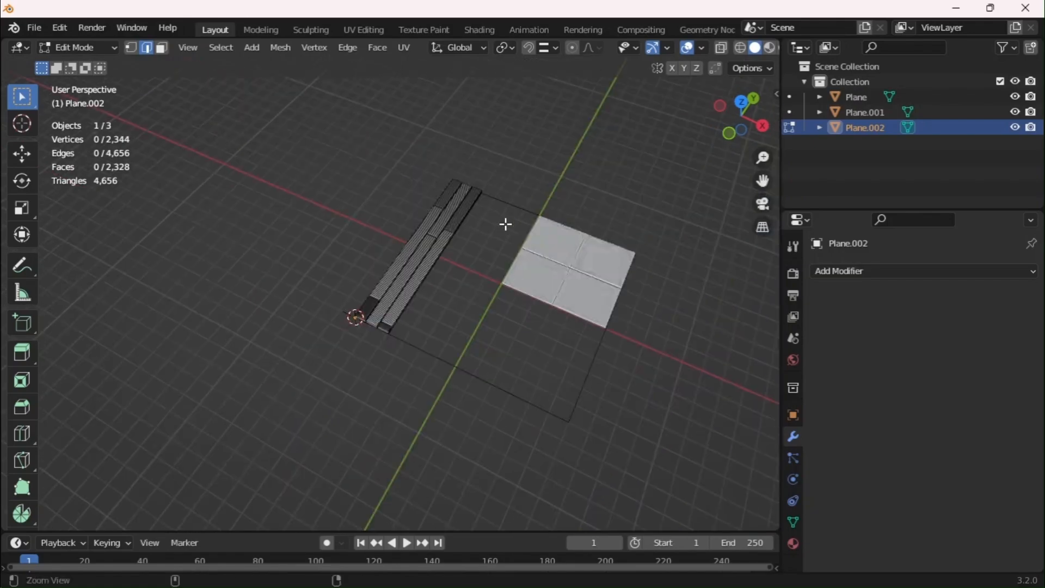
Add 25 lengthwise loop cuts to both the long piece and the short bottom piece of the third column
{"action": "scroll", "coordinate": [436, 278], "scroll_direction": "up", "scroll_amount": 7}
{"action": "scroll", "coordinate": [459, 250], "scroll_direction": "down", "scroll_amount": 3}
{"action": "scroll", "coordinate": [425, 283], "scroll_direction": "up", "scroll_amount": 3}
{"action": "key", "text": "ctrl+r"}
{"action": "key", "text": "2"}
{"action": "key", "text": "5"}
{"action": "left_click", "coordinate": [392, 285]}
{"action": "key", "text": "alt+a"}
{"action": "key", "text": "ctrl+r"}
{"action": "key", "text": "2"}
{"action": "key", "text": "5"}
{"action": "left_click", "coordinate": [276, 449]}
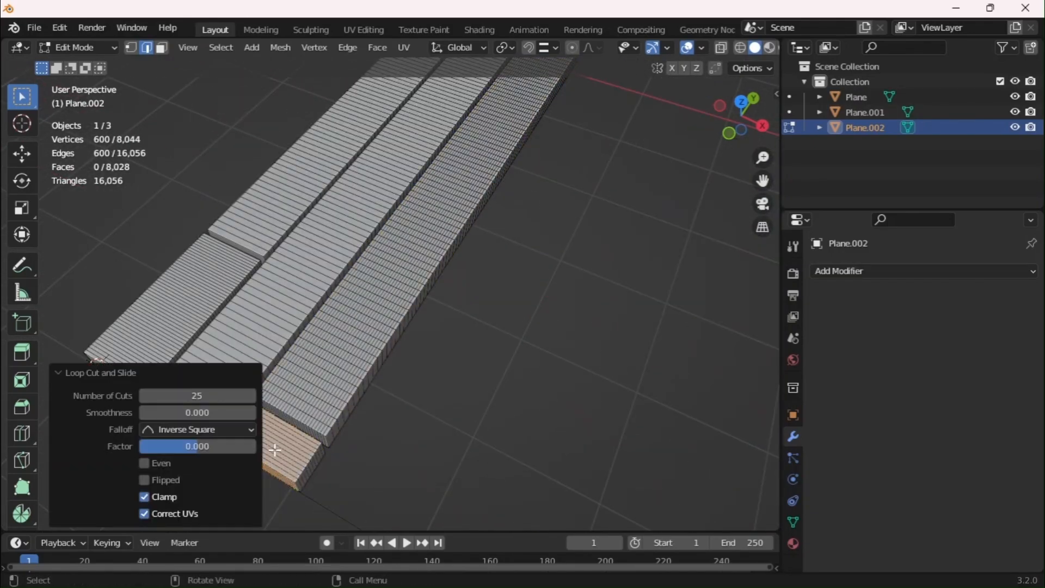
{"action": "key", "text": "alt+a"}
Add 25 lengthwise loop cuts to the second column's long piece and the first column's bottom piece
{"action": "key", "text": "ctrl+r"}
{"action": "key", "text": "2"}
{"action": "key", "text": "5"}
{"action": "left_click", "coordinate": [234, 348]}
{"action": "key", "text": "alt+a"}
{"action": "key", "text": "ctrl+r"}
{"action": "key", "text": "2"}
{"action": "key", "text": "5"}
{"action": "left_click", "coordinate": [144, 297]}
{"action": "key", "text": "alt+a"}
Add 25 lengthwise loop cuts to the first column's long piece and the second column's upper piece
{"action": "key", "text": "ctrl+r"}
{"action": "key", "text": "2"}
{"action": "key", "text": "5"}
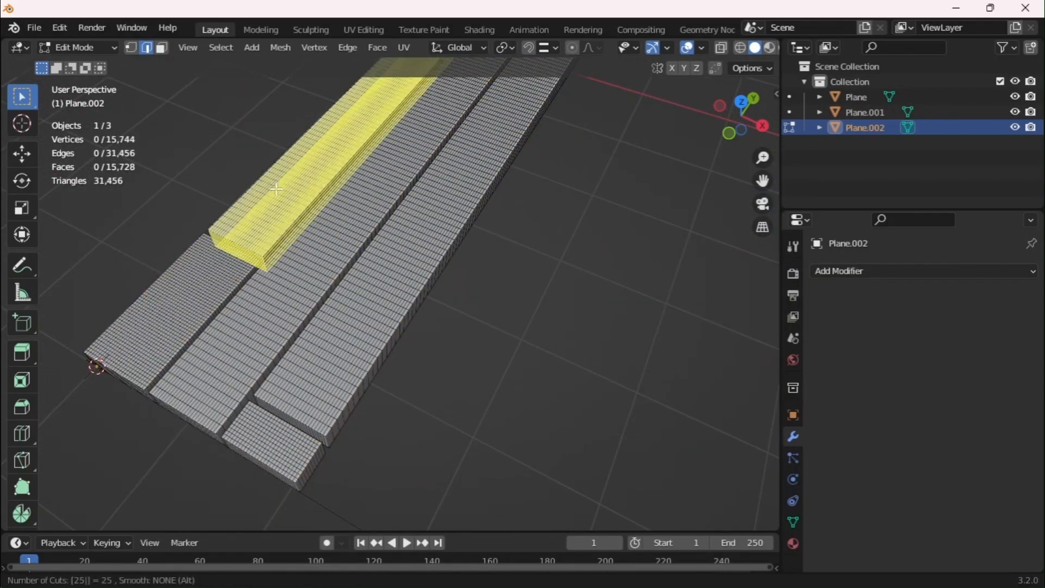
{"action": "left_click", "coordinate": [261, 212]}
{"action": "key", "text": "alt+a"}
{"action": "middle_click_drag", "start_coordinate": [463, 136], "coordinate": [322, 436], "text": "shift"}
{"action": "key", "text": "ctrl+r"}
{"action": "key", "text": "2"}
{"action": "key", "text": "5"}
{"action": "left_click", "coordinate": [384, 333]}
{"action": "key", "text": "alt+a"}
Add 25 lengthwise loop cuts to the upper pieces of the third and first columns, and finish editing the plank mesh
{"action": "key", "text": "ctrl+r"}
{"action": "key", "text": "2"}
{"action": "key", "text": "5"}
{"action": "left_click", "coordinate": [488, 276]}
{"action": "key", "text": "alt+a"}
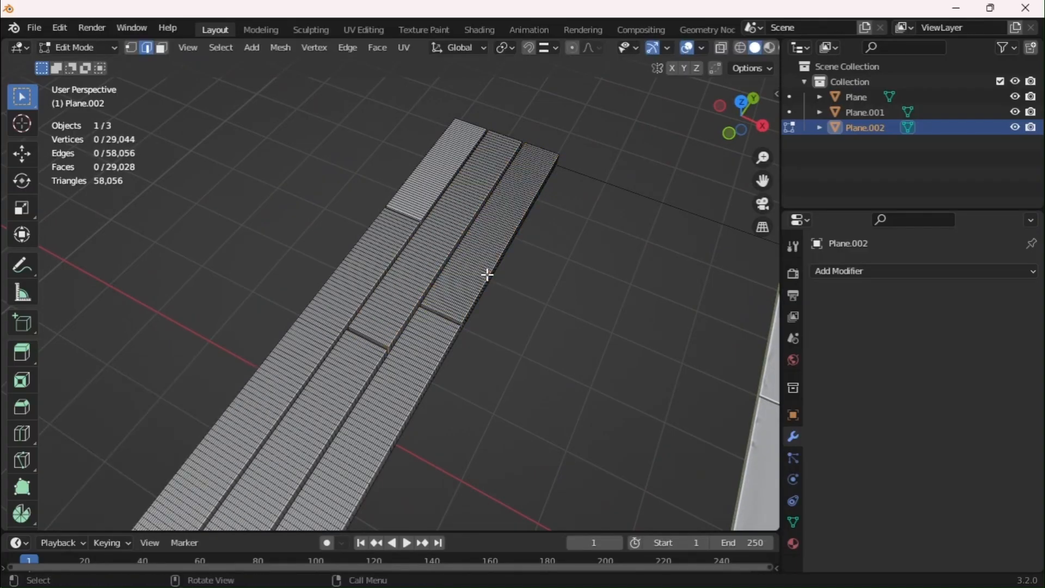
{"action": "key", "text": "ctrl+r"}
{"action": "key", "text": "2"}
{"action": "key", "text": "5"}
{"action": "left_click", "coordinate": [416, 189]}
{"action": "key", "text": "alt+a"}
{"action": "scroll", "coordinate": [411, 290], "scroll_direction": "down", "scroll_amount": 4}
{"action": "middle_click_drag", "start_coordinate": [410, 290], "coordinate": [467, 156], "text": "shift"}
{"action": "key", "text": "Tab"}
{"action": "key", "text": "alt+a"}
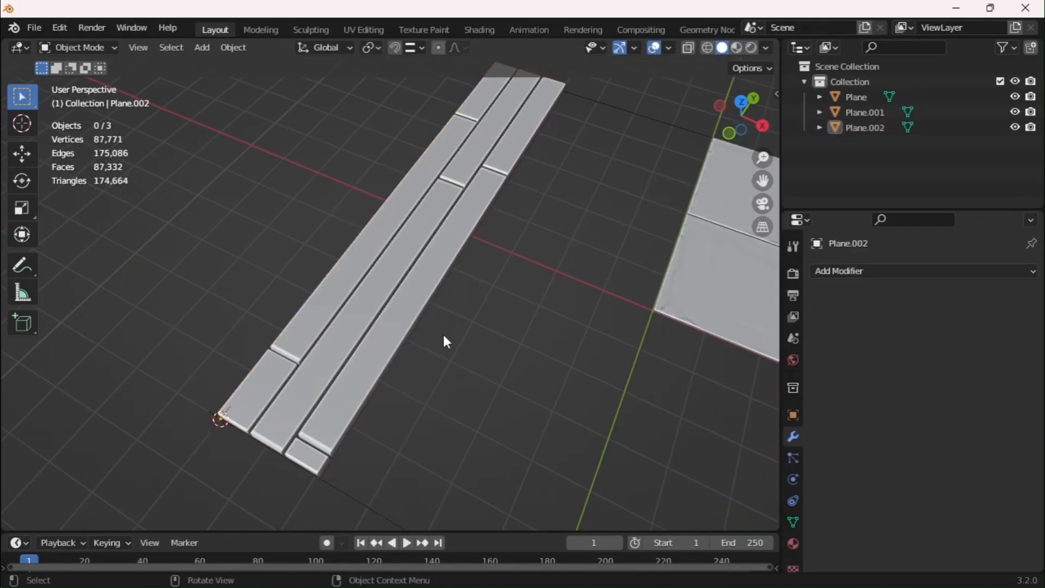
In the Sculpting workspace, chip the third column's outer edge with the Scrape brush at radius 67 px and strength 0.700
{"action": "left_click", "coordinate": [310, 29]}
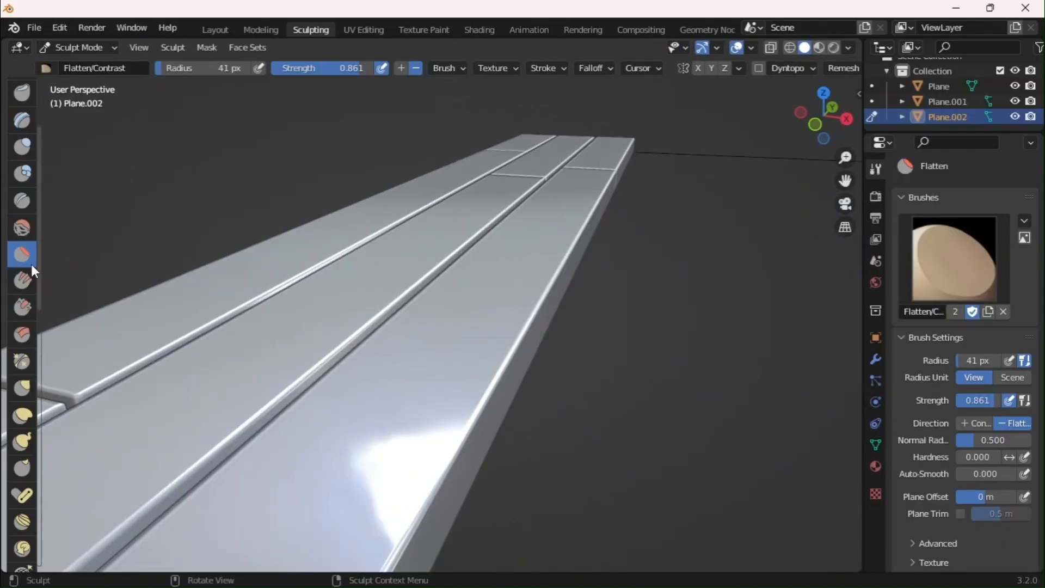
{"action": "left_click", "coordinate": [22, 308]}
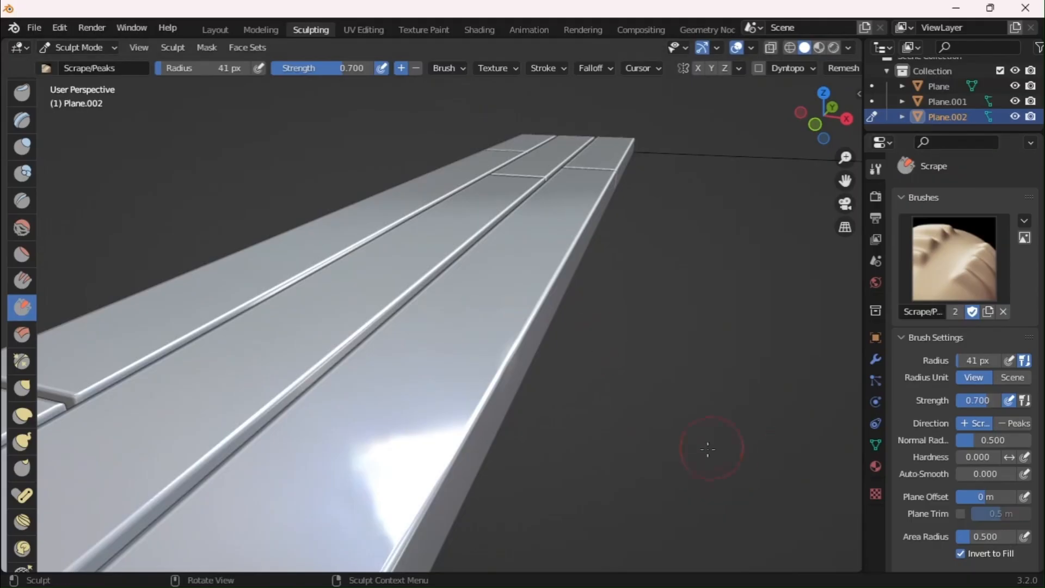
{"action": "left_click_drag", "start_coordinate": [495, 387], "coordinate": [497, 383]}
{"action": "scroll", "coordinate": [493, 387], "scroll_direction": "down", "scroll_amount": 4}
{"action": "middle_click_drag", "start_coordinate": [493, 388], "coordinate": [473, 410]}
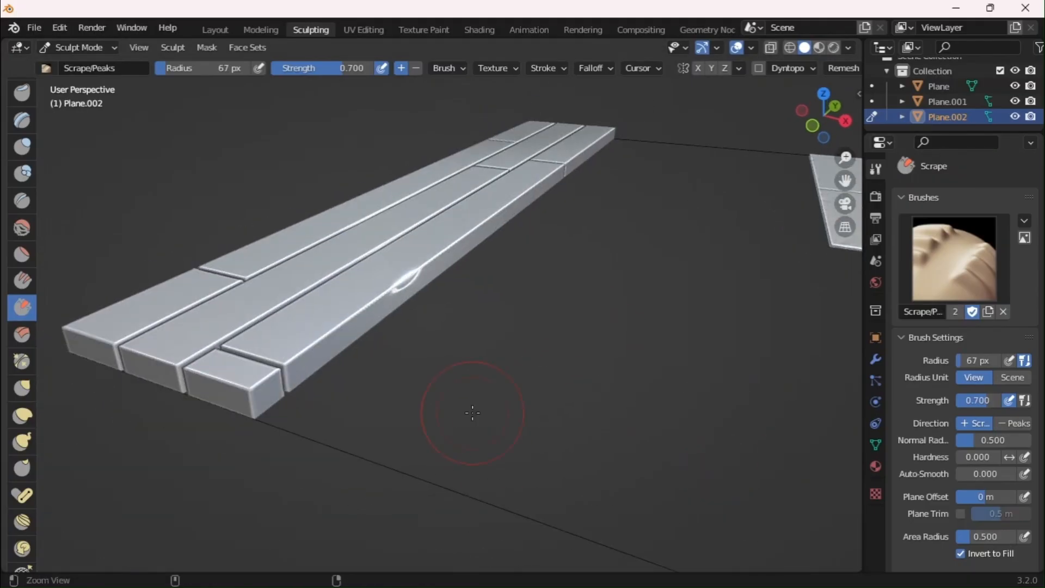
{"action": "scroll", "coordinate": [473, 410], "scroll_direction": "up", "scroll_amount": 2}
{"action": "left_click_drag", "start_coordinate": [305, 322], "coordinate": [233, 341]}
Set the viewport shading to a neutral grey MatCap with Cavity enabled
{"action": "left_click", "coordinate": [848, 47]}
{"action": "left_click", "coordinate": [826, 161]}
{"action": "left_click", "coordinate": [607, 211]}
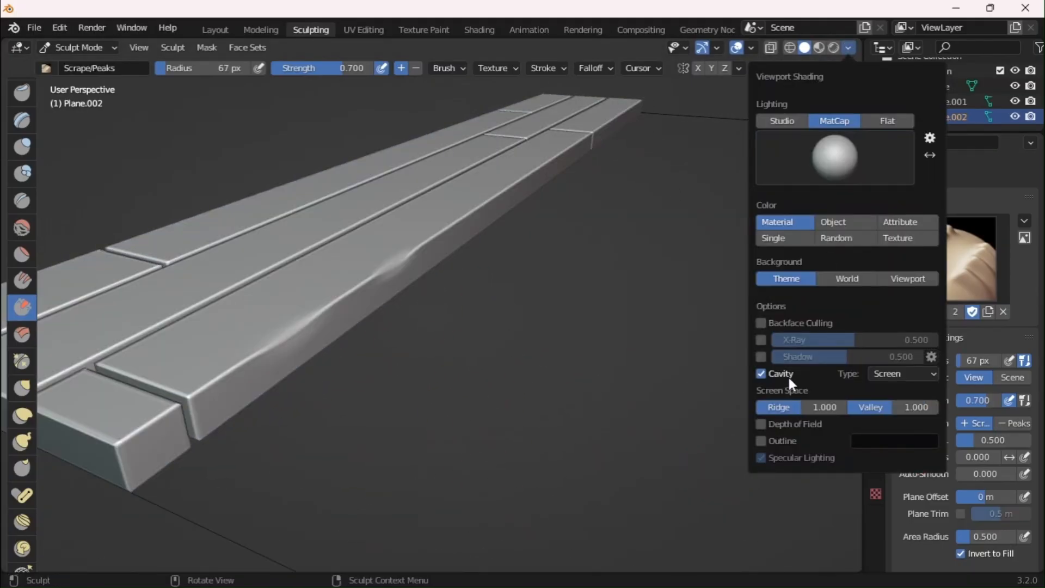
{"action": "left_click", "coordinate": [784, 375]}
{"action": "mouse_move", "coordinate": [426, 384]}
{"action": "middle_mouse_down"}
{"action": "mouse_move", "coordinate": [499, 227]}
{"action": "mouse_move", "coordinate": [548, 175]}
{"action": "middle_mouse_up"}
{"action": "key", "text": "shift+c"}
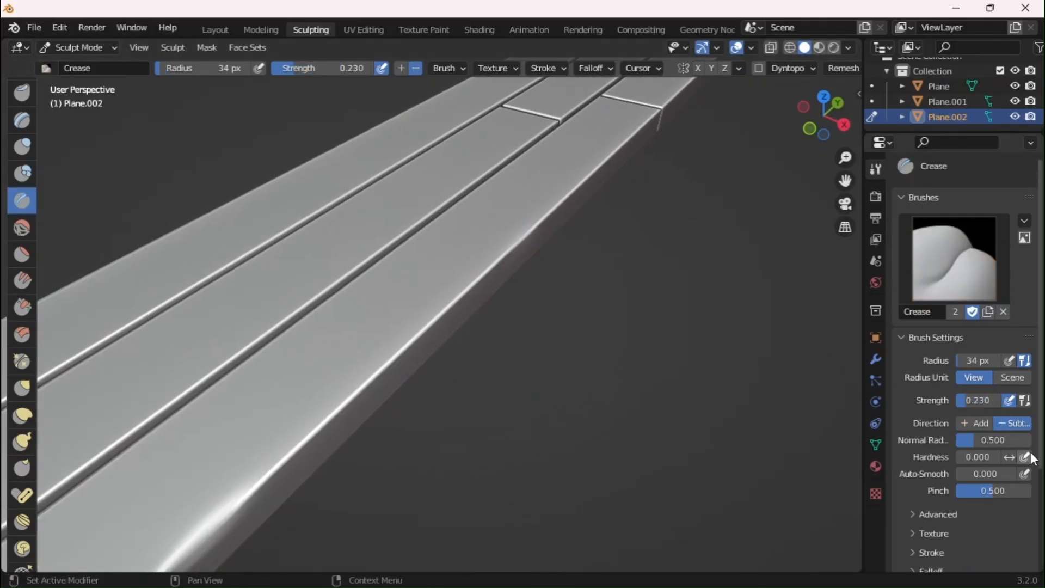
{"action": "left_click", "coordinate": [22, 279]}
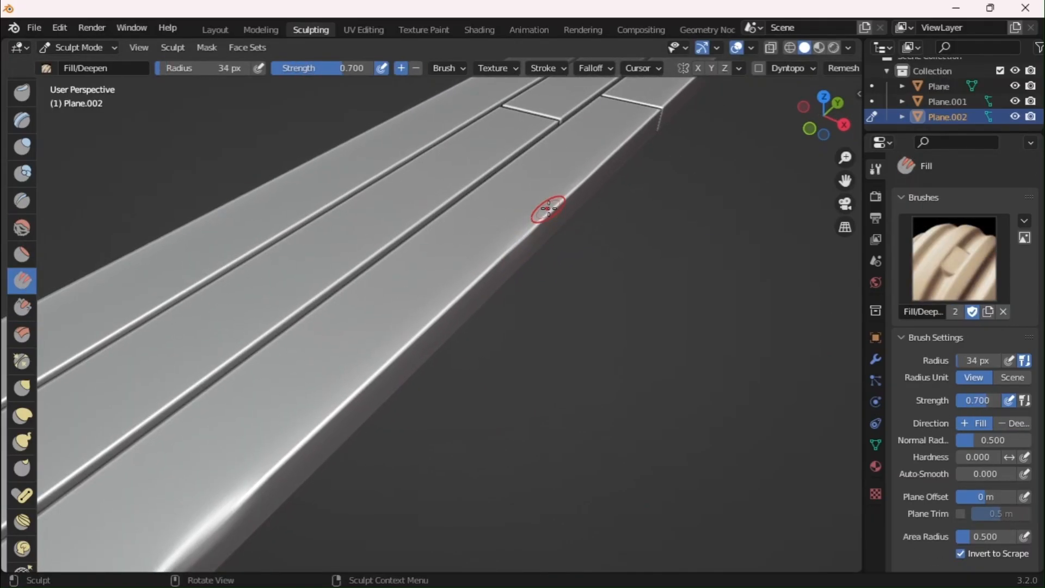
{"action": "middle_click_drag", "start_coordinate": [499, 306], "coordinate": [503, 378], "text": "ctrl"}
{"action": "mouse_move", "coordinate": [504, 378]}
{"action": "middle_mouse_down"}
{"action": "mouse_move", "coordinate": [544, 392]}
{"action": "mouse_move", "coordinate": [523, 387]}
{"action": "middle_mouse_up"}
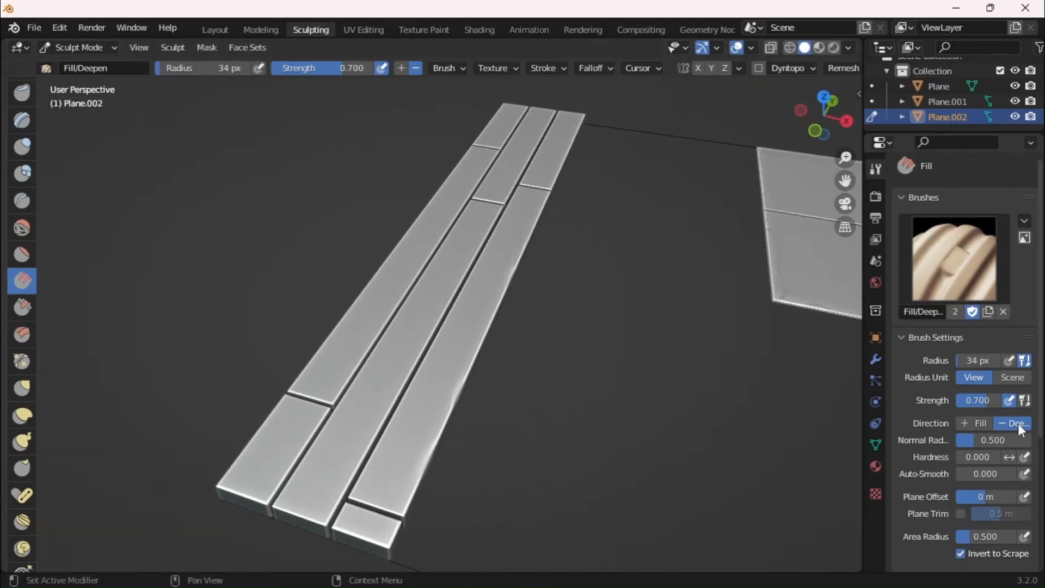
{"action": "left_click", "coordinate": [22, 307]}
{"action": "mouse_move", "coordinate": [332, 348]}
{"action": "middle_mouse_down"}
{"action": "mouse_move", "coordinate": [416, 354]}
{"action": "mouse_move", "coordinate": [419, 294]}
{"action": "middle_mouse_up"}
Carve wood cracks along the outer edge of the third column's long plank with the Crease brush at radius 14 px and strength 0.492
{"action": "left_click", "coordinate": [22, 201]}
{"action": "left_click_drag", "start_coordinate": [509, 275], "coordinate": [497, 259]}
{"action": "middle_click_drag", "start_coordinate": [536, 281], "coordinate": [490, 284]}
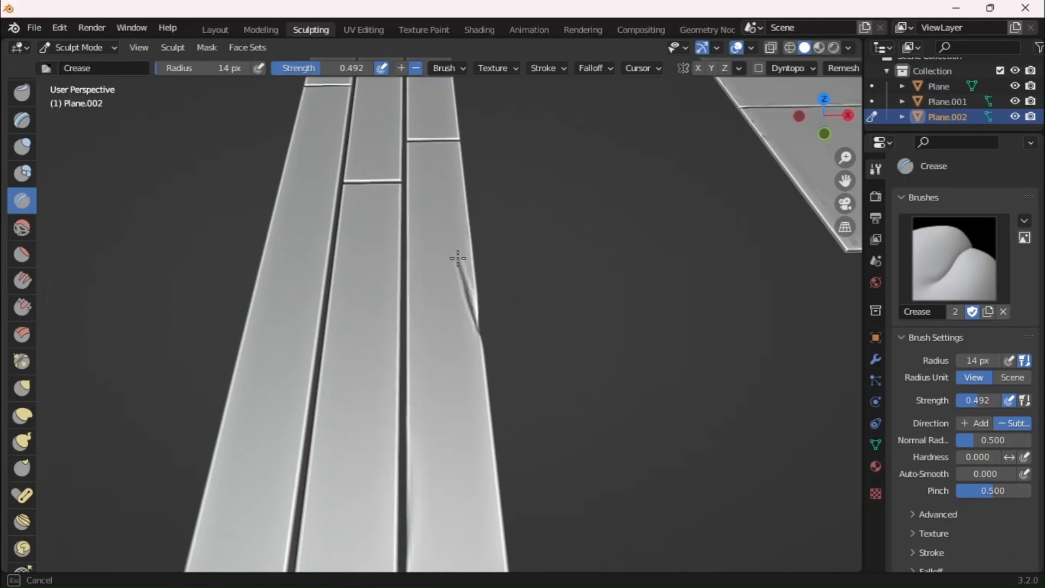
{"action": "left_click_drag", "start_coordinate": [458, 258], "coordinate": [456, 252]}
{"action": "middle_click_drag", "start_coordinate": [460, 262], "coordinate": [442, 267]}
{"action": "left_click_drag", "start_coordinate": [441, 368], "coordinate": [434, 285]}
{"action": "middle_click_drag", "start_coordinate": [435, 294], "coordinate": [437, 349], "text": "ctrl"}
{"action": "mouse_move", "coordinate": [436, 348]}
{"action": "middle_mouse_down", "text": "shift"}
{"action": "mouse_move", "coordinate": [436, 256]}
{"action": "mouse_move", "coordinate": [435, 304]}
{"action": "middle_mouse_up", "text": "shift"}
{"action": "left_click_drag", "start_coordinate": [417, 323], "coordinate": [421, 384]}
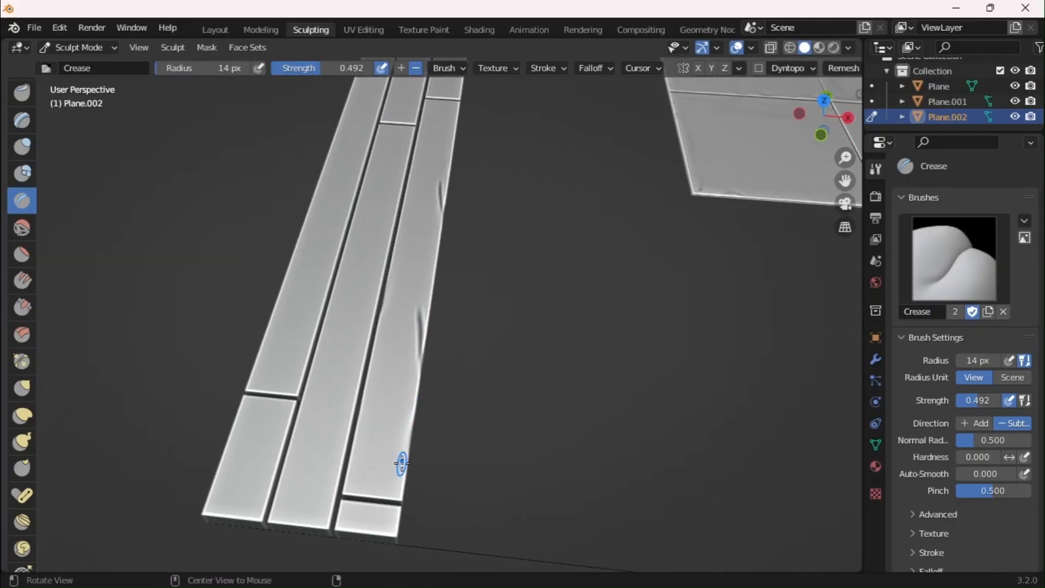
Extend the creased wood grain over the surface of the third column's long plank with the same Crease brush
{"action": "middle_click_drag", "start_coordinate": [402, 464], "coordinate": [359, 354]}
{"action": "left_click_drag", "start_coordinate": [355, 349], "coordinate": [302, 402]}
{"action": "mouse_move", "coordinate": [360, 364]}
{"action": "middle_mouse_down"}
{"action": "mouse_move", "coordinate": [527, 436]}
{"action": "mouse_move", "coordinate": [588, 430]}
{"action": "middle_mouse_up"}
{"action": "middle_click_drag", "start_coordinate": [588, 430], "coordinate": [597, 349], "text": "ctrl"}
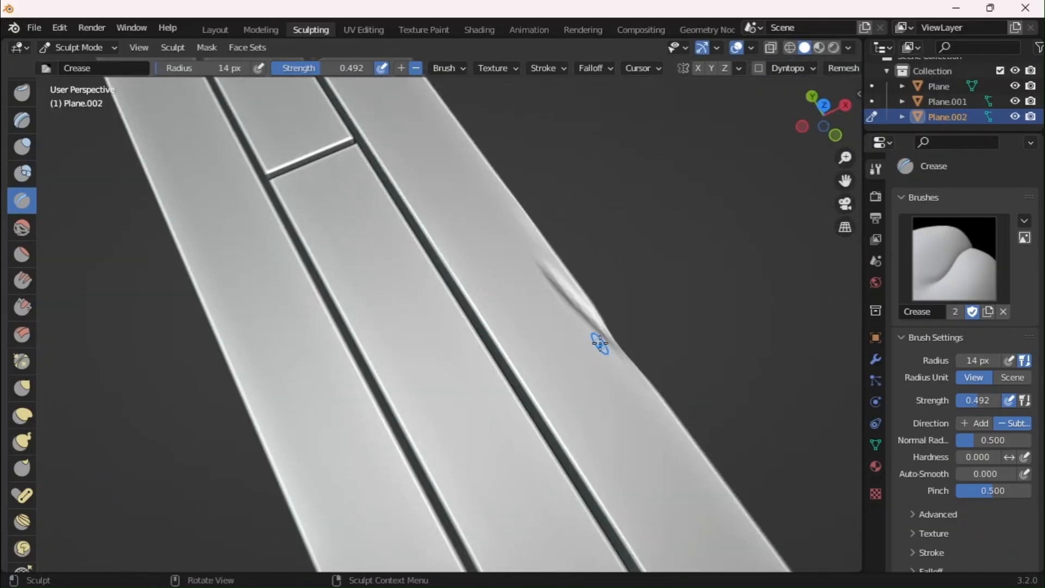
{"action": "mouse_move", "coordinate": [648, 382]}
{"action": "middle_mouse_down"}
{"action": "mouse_move", "coordinate": [430, 334]}
{"action": "mouse_move", "coordinate": [436, 283]}
{"action": "middle_mouse_up"}
{"action": "middle_click_drag", "start_coordinate": [436, 283], "coordinate": [583, 354]}
{"action": "left_click_drag", "start_coordinate": [584, 362], "coordinate": [587, 370]}
{"action": "mouse_move", "coordinate": [599, 390]}
{"action": "middle_mouse_down"}
{"action": "mouse_move", "coordinate": [530, 359]}
{"action": "mouse_move", "coordinate": [477, 353]}
{"action": "mouse_move", "coordinate": [430, 263]}
{"action": "middle_mouse_up"}
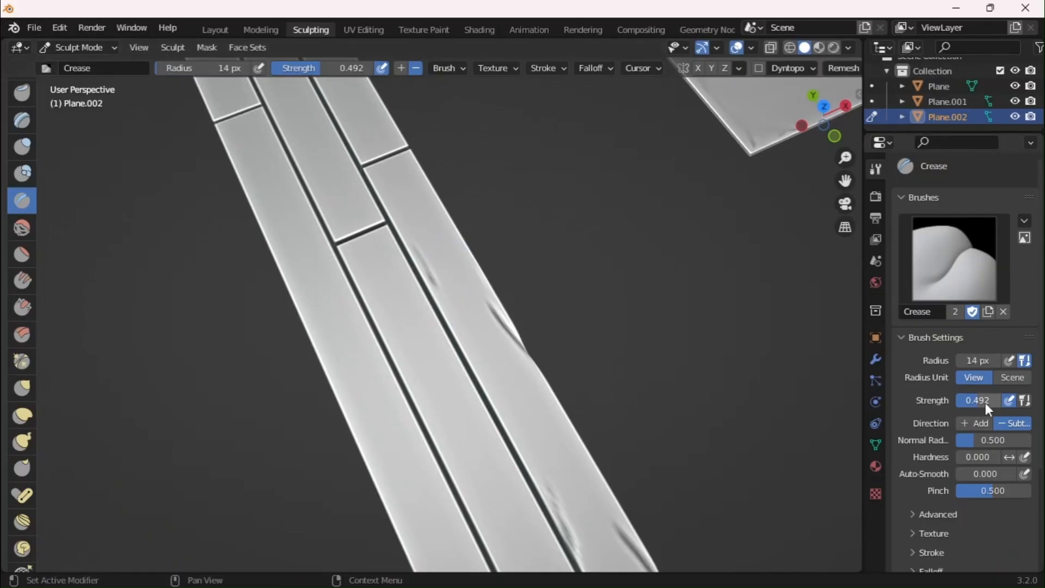
{"action": "mouse_move", "coordinate": [585, 541]}
{"action": "middle_mouse_down"}
{"action": "mouse_move", "coordinate": [497, 367]}
{"action": "mouse_move", "coordinate": [430, 305]}
{"action": "middle_mouse_up"}
{"action": "mouse_move", "coordinate": [484, 376]}
{"action": "middle_mouse_down"}
{"action": "mouse_move", "coordinate": [474, 299]}
{"action": "mouse_move", "coordinate": [516, 365]}
{"action": "middle_mouse_up"}
Soften the carved grain on the long plank with the Smooth brush at radius 37 px and strength 0.339
{"action": "key", "text": "shift+s"}
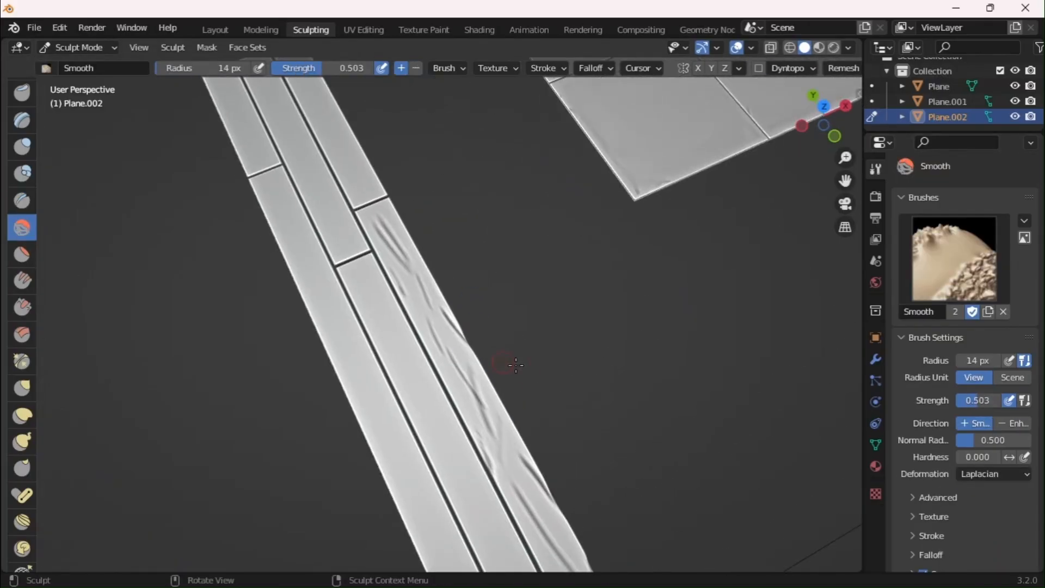
{"action": "left_click_drag", "start_coordinate": [440, 359], "coordinate": [445, 358]}
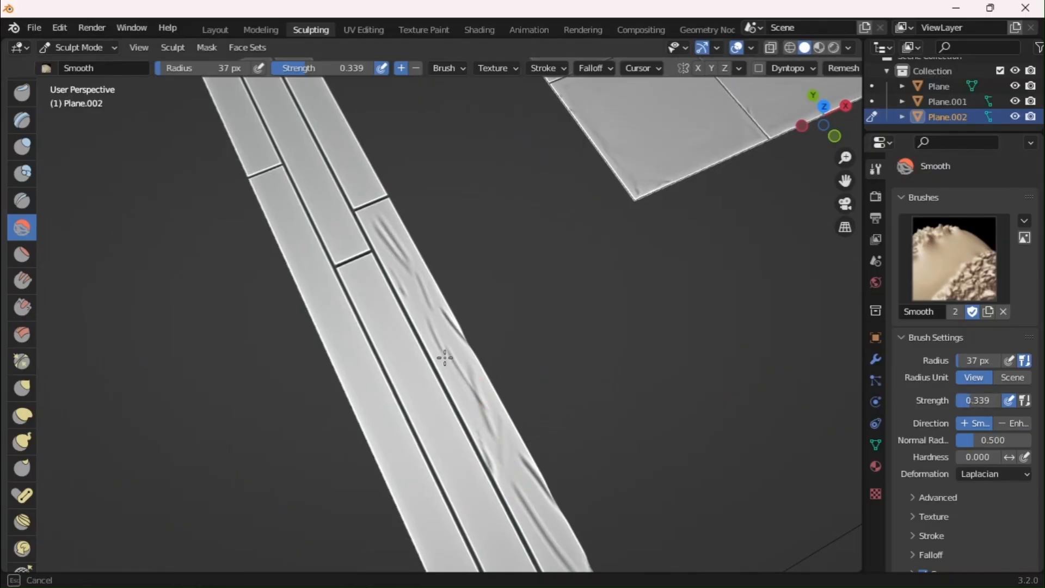
{"action": "left_click_drag", "start_coordinate": [411, 277], "coordinate": [402, 256]}
{"action": "scroll", "coordinate": [402, 256], "scroll_direction": "down", "scroll_amount": 3}
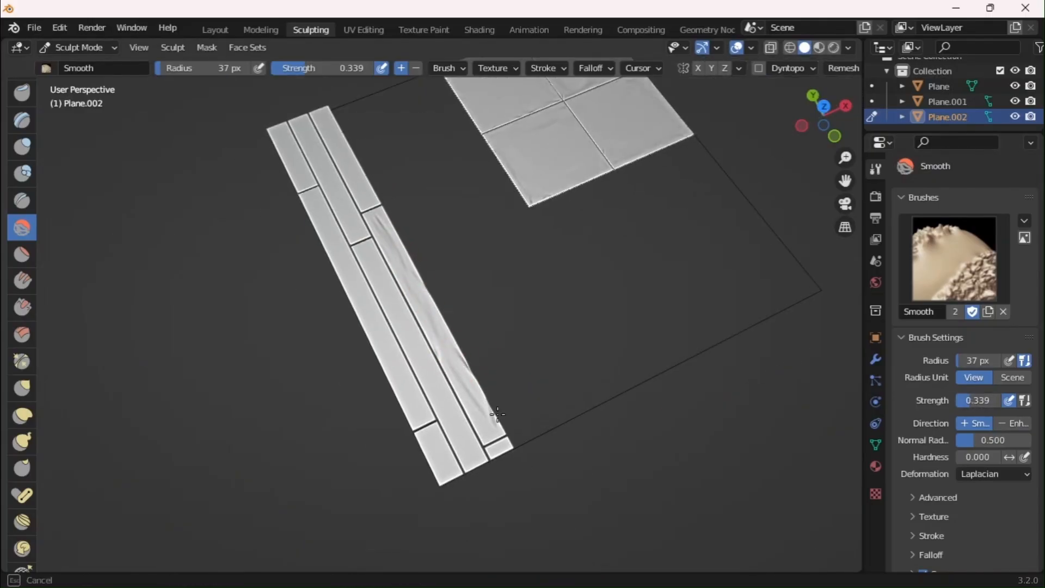
Carve fine grain lines into the planks with the Crease brush at radius 8 px and strength 0.262
{"action": "mouse_move", "coordinate": [497, 414]}
{"action": "middle_mouse_down"}
{"action": "mouse_move", "coordinate": [411, 282]}
{"action": "mouse_move", "coordinate": [462, 299]}
{"action": "mouse_move", "coordinate": [408, 291]}
{"action": "mouse_move", "coordinate": [554, 318]}
{"action": "mouse_move", "coordinate": [515, 247]}
{"action": "middle_mouse_up"}
{"action": "key", "text": "shift+c"}
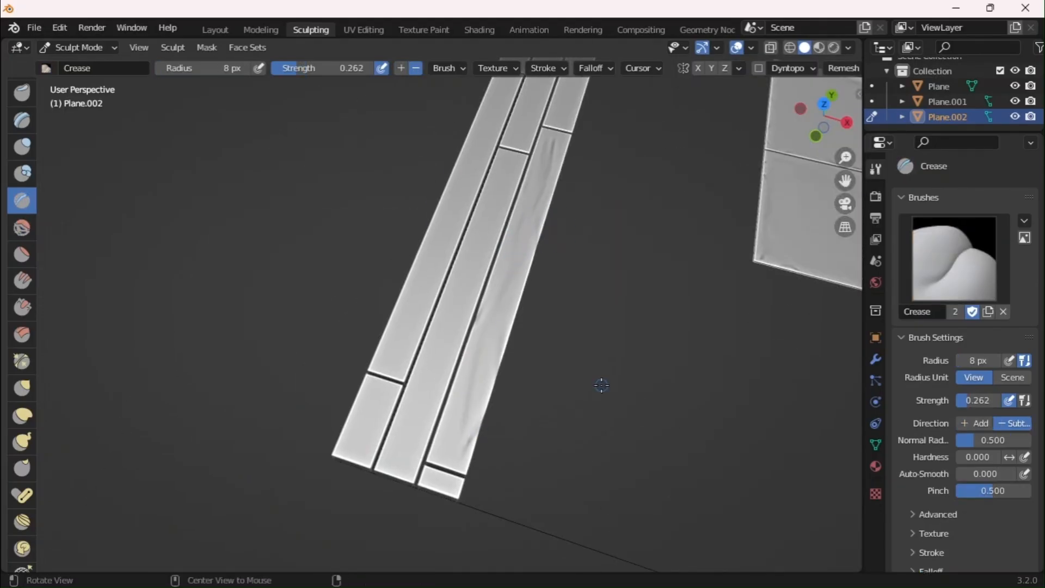
{"action": "mouse_move", "coordinate": [602, 386]}
{"action": "middle_mouse_down"}
{"action": "mouse_move", "coordinate": [546, 212]}
{"action": "mouse_move", "coordinate": [647, 345]}
{"action": "mouse_move", "coordinate": [641, 448]}
{"action": "middle_mouse_up"}
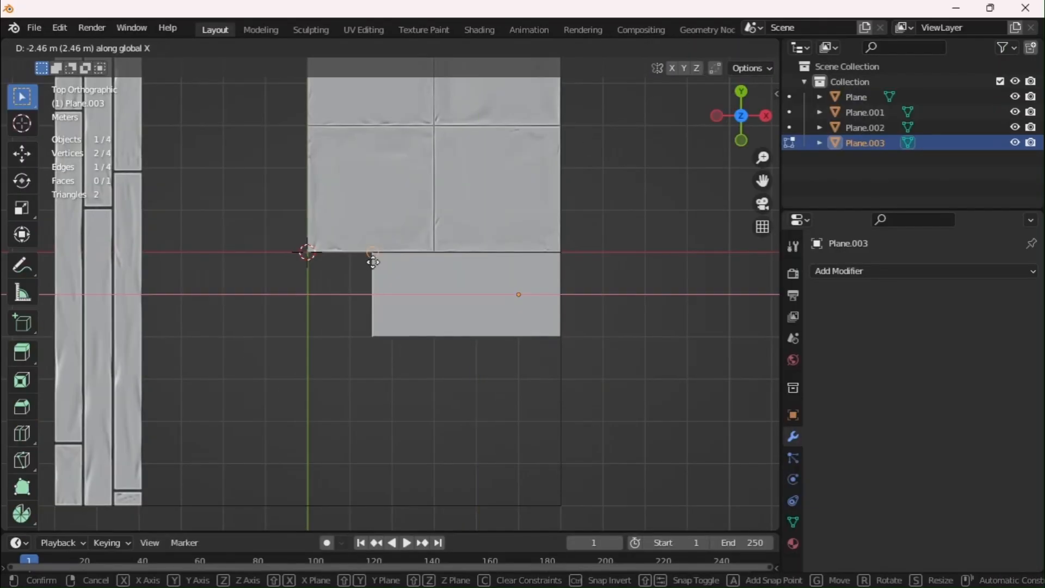
Widen the new plane along X to match the panels' full width, and move its lower edge about 1 m outward along Y
{"action": "left_click", "coordinate": [294, 250]}
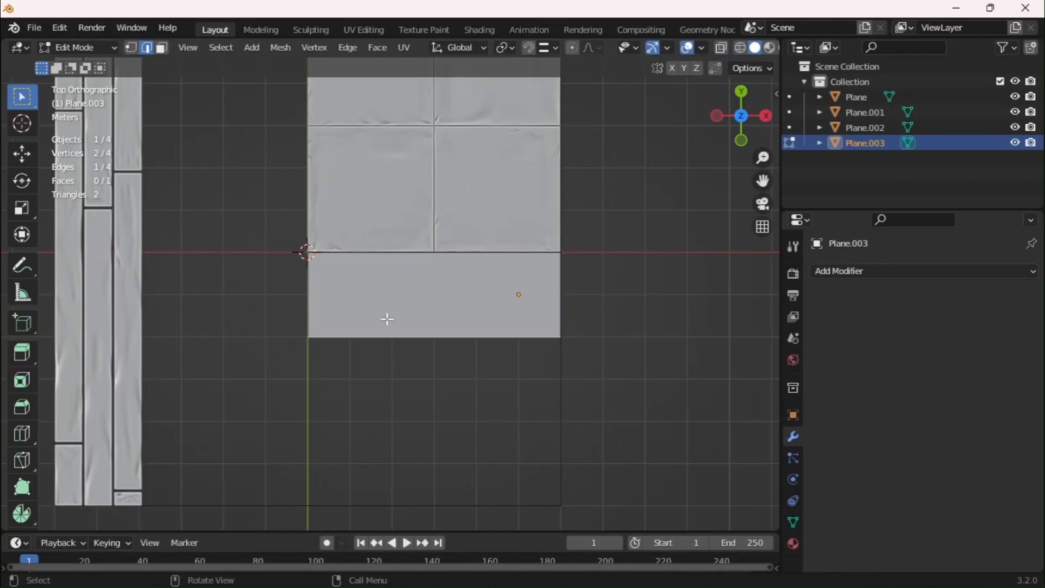
{"action": "key", "text": "g"}
{"action": "key", "text": "y"}
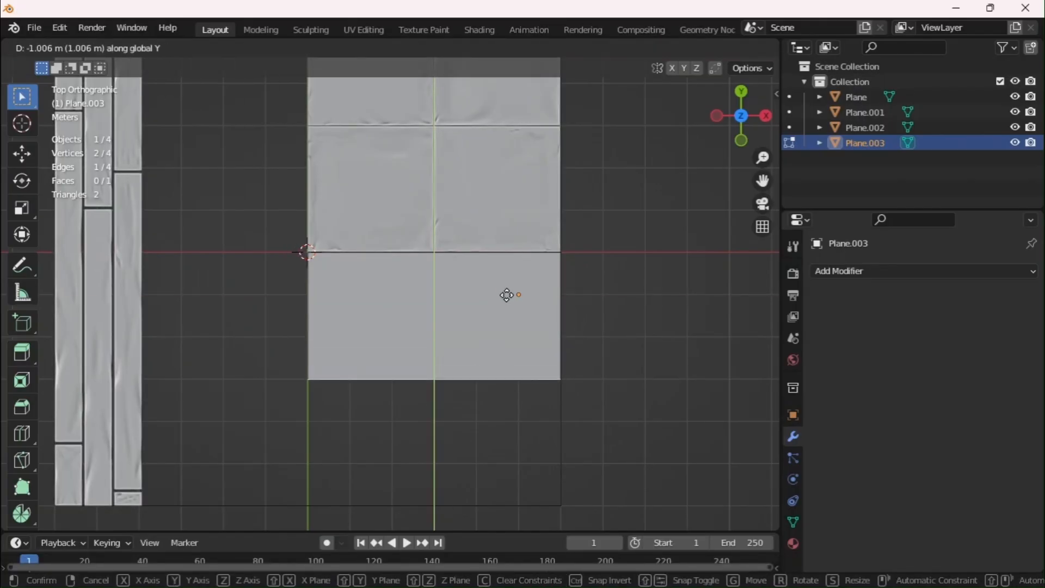
{"action": "left_click", "coordinate": [507, 295]}
Extrude the entire new plane vertically into a thin slab and clear the selection
{"action": "middle_click_drag", "start_coordinate": [455, 310], "coordinate": [605, 243]}
{"action": "key", "text": "a"}
{"action": "key", "text": "e"}
{"action": "left_click", "coordinate": [608, 214]}
{"action": "key", "text": "Tab"}
{"action": "key", "text": "Tab"}
{"action": "scroll", "coordinate": [591, 289], "scroll_direction": "down", "scroll_amount": 3}
{"action": "key", "text": "alt+a"}
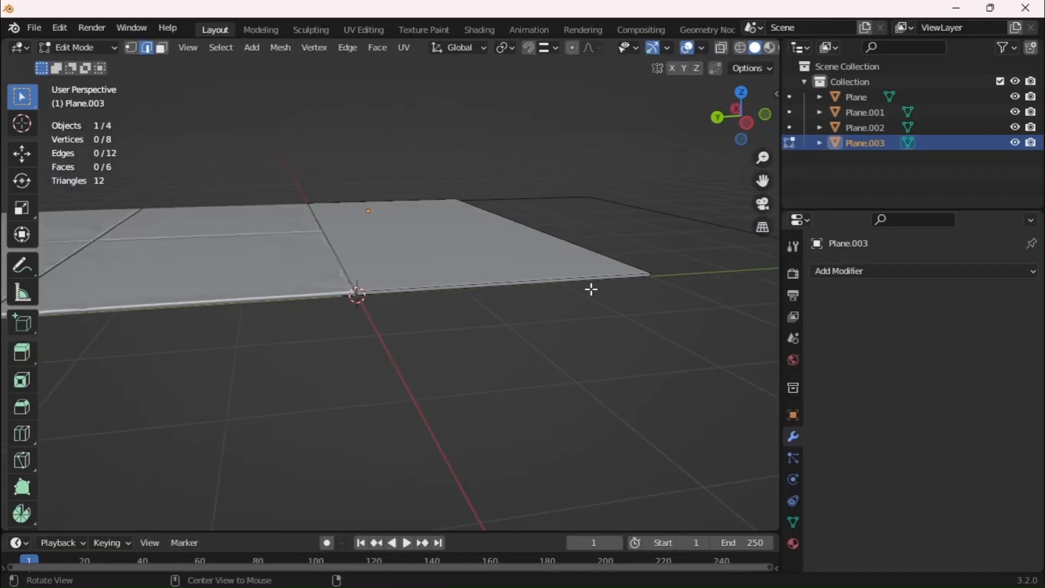
Try subdividing the whole slab and undo the subdivision
{"action": "middle_click_drag", "start_coordinate": [591, 289], "coordinate": [421, 510]}
{"action": "key", "text": "a"}
{"action": "right_click", "coordinate": [425, 387]}
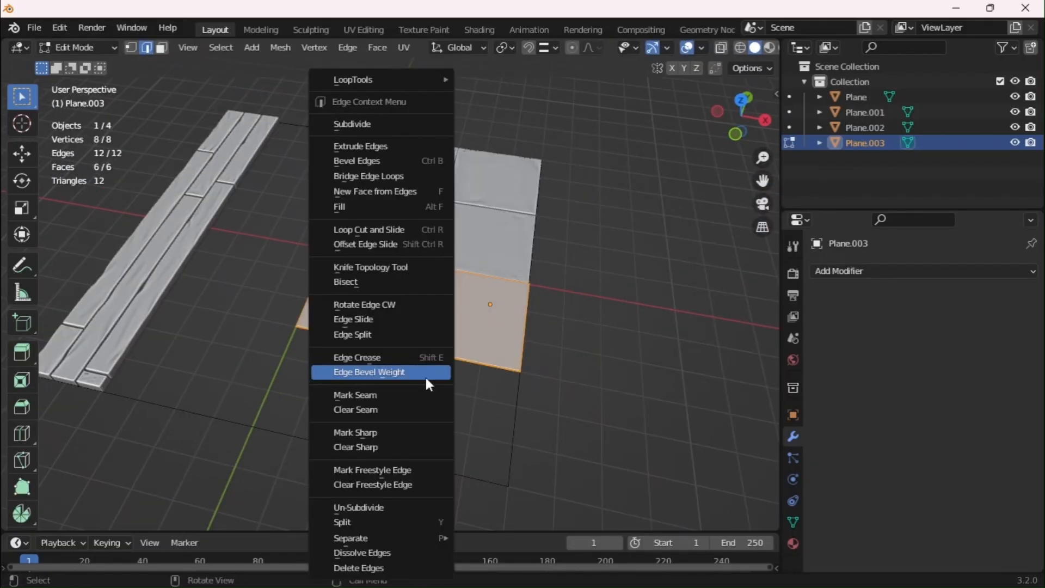
{"action": "left_click", "coordinate": [387, 122]}
{"action": "key", "text": "ctrl+z"}
{"action": "key", "text": "ctrl+r"}
{"action": "scroll", "coordinate": [409, 339], "scroll_direction": "up", "scroll_amount": 7}
{"action": "right_click", "coordinate": [410, 338]}
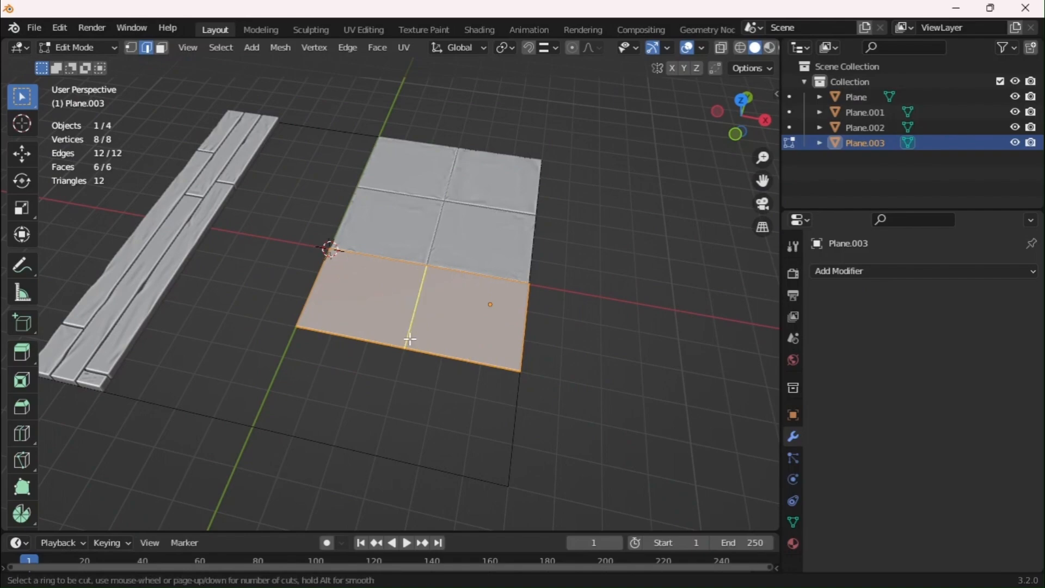
{"action": "type", "text": "40"}
{"action": "right_click", "coordinate": [410, 339]}
Add 60 unshifted loop cuts along the slab's length and clear the selection
{"action": "key", "text": "ctrl+r"}
{"action": "type", "text": "60"}
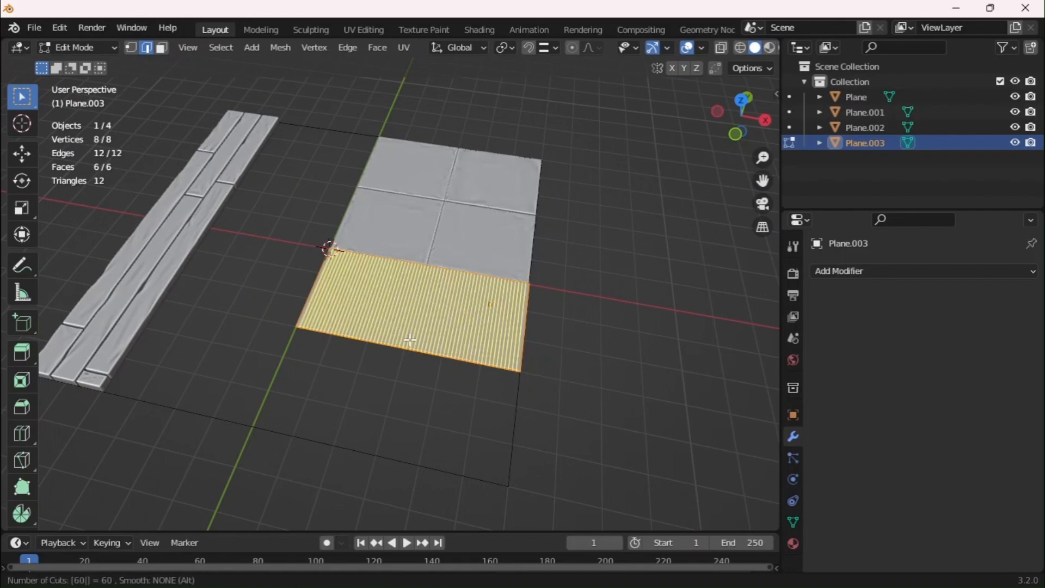
{"action": "key", "text": "Return"}
{"action": "right_click", "coordinate": [410, 339]}
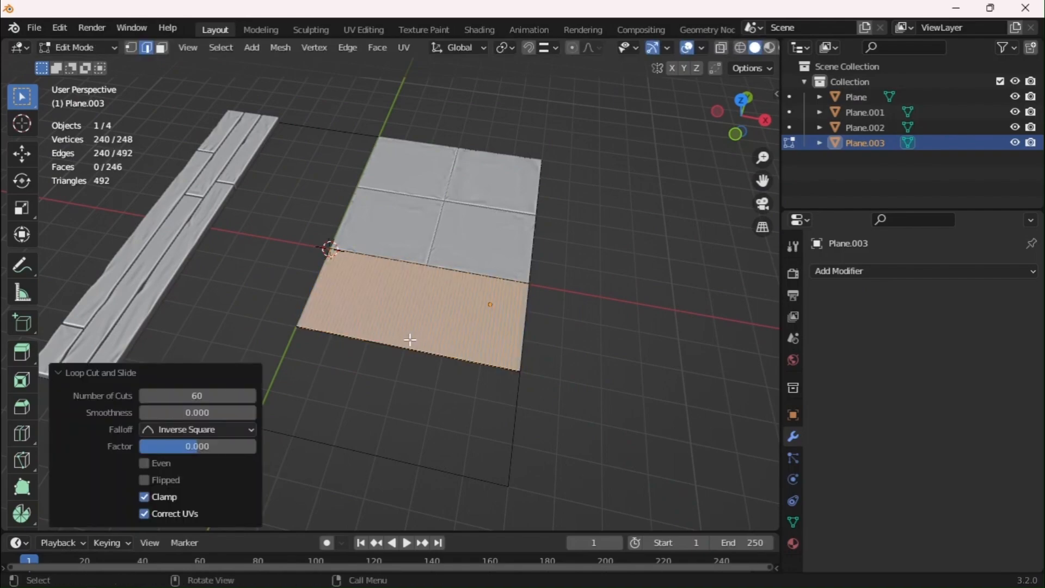
{"action": "key", "text": "alt+a"}
Add 40 unshifted loop cuts in the slab's other direction and leave Edit Mode
{"action": "key", "text": "ctrl+r"}
{"action": "type", "text": "40"}
{"action": "key", "text": "Return"}
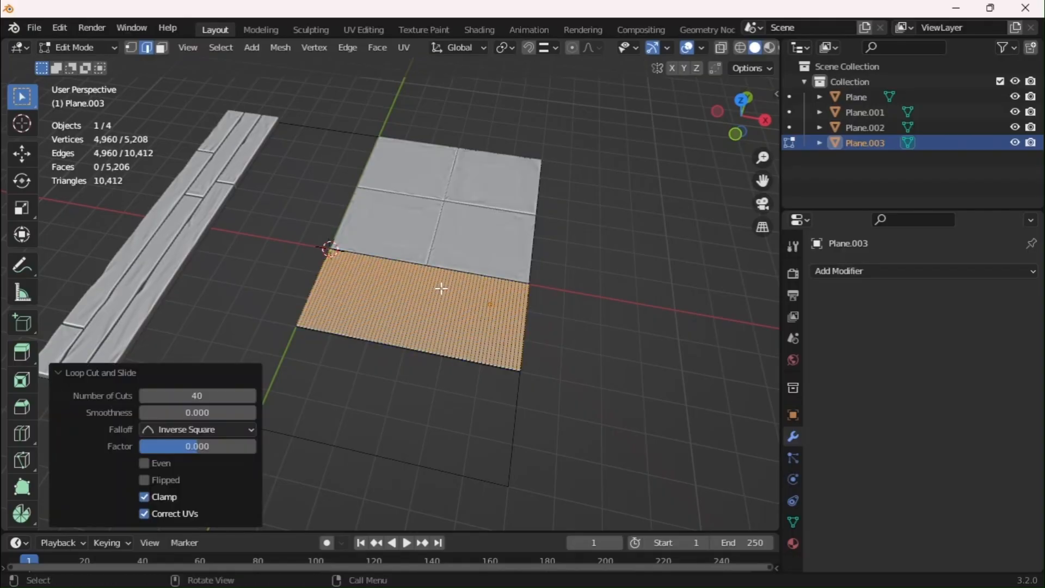
{"action": "key", "text": "alt+a"}
{"action": "scroll", "coordinate": [425, 313], "scroll_direction": "up", "scroll_amount": 5}
{"action": "key", "text": "Tab"}
In the Sculpting workspace, start creasing the slab with the Crease brush at radius 8 px and strength 0.262
{"action": "middle_click_drag", "start_coordinate": [416, 326], "coordinate": [306, 24]}
{"action": "left_click", "coordinate": [439, 330]}
{"action": "left_click", "coordinate": [307, 25]}
{"action": "left_click", "coordinate": [23, 92]}
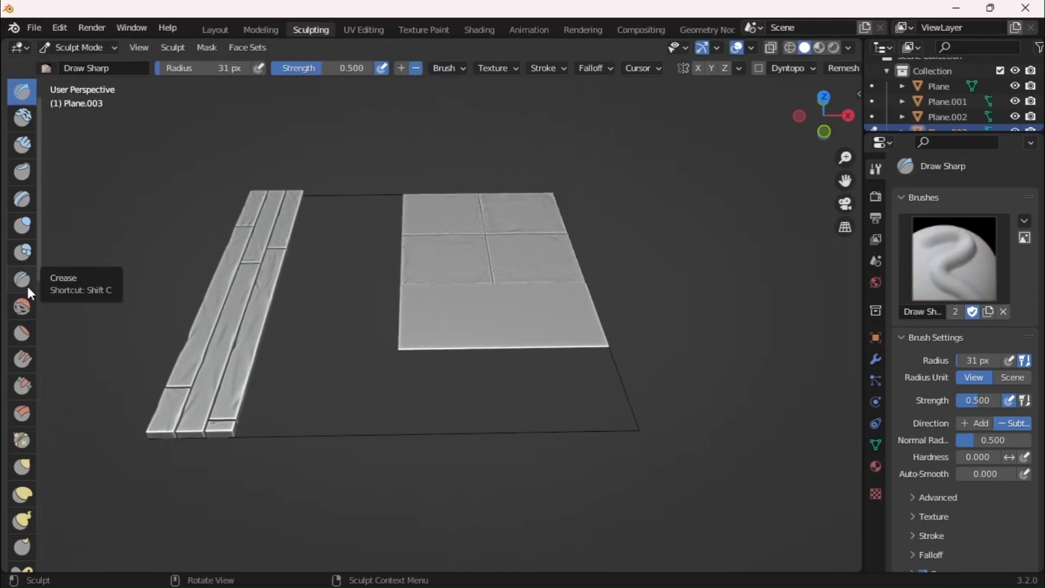
{"action": "left_click", "coordinate": [27, 285]}
{"action": "middle_click_drag", "start_coordinate": [339, 205], "coordinate": [335, 314]}
{"action": "key", "text": "bracketleft"}
{"action": "key", "text": "bracketleft"}
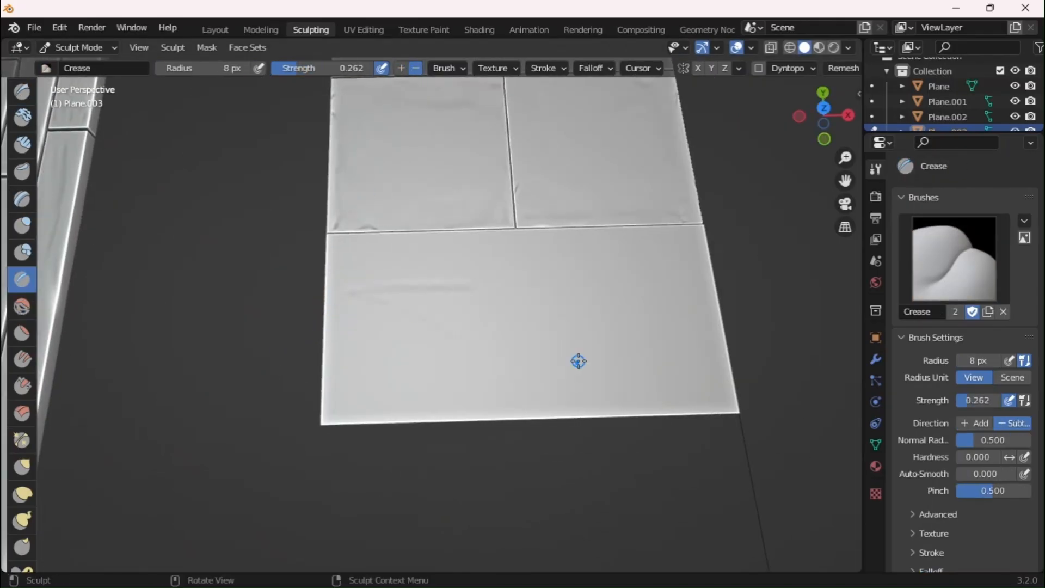
Carve crossing leather-like wrinkles across the rest of the slab with the Crease brush
{"action": "left_click_drag", "start_coordinate": [575, 368], "coordinate": [575, 378]}
{"action": "key", "text": "KP_7"}
{"action": "mouse_move", "coordinate": [513, 437]}
{"action": "middle_mouse_down"}
{"action": "mouse_move", "coordinate": [534, 336]}
{"action": "mouse_move", "coordinate": [525, 382]}
{"action": "middle_mouse_up"}
{"action": "left_click_drag", "start_coordinate": [506, 370], "coordinate": [503, 390]}
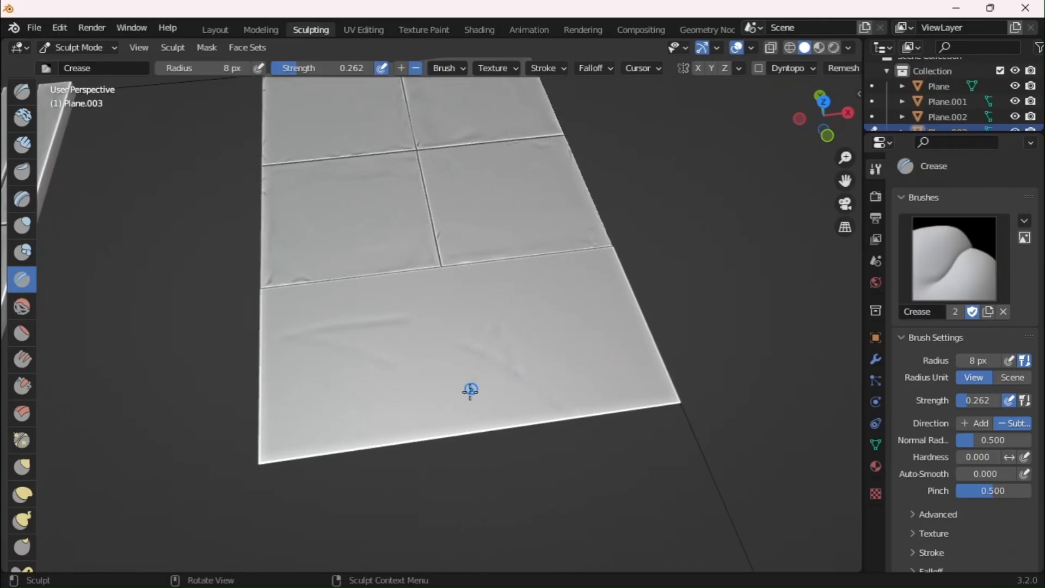
{"action": "middle_click_drag", "start_coordinate": [555, 284], "coordinate": [466, 412]}
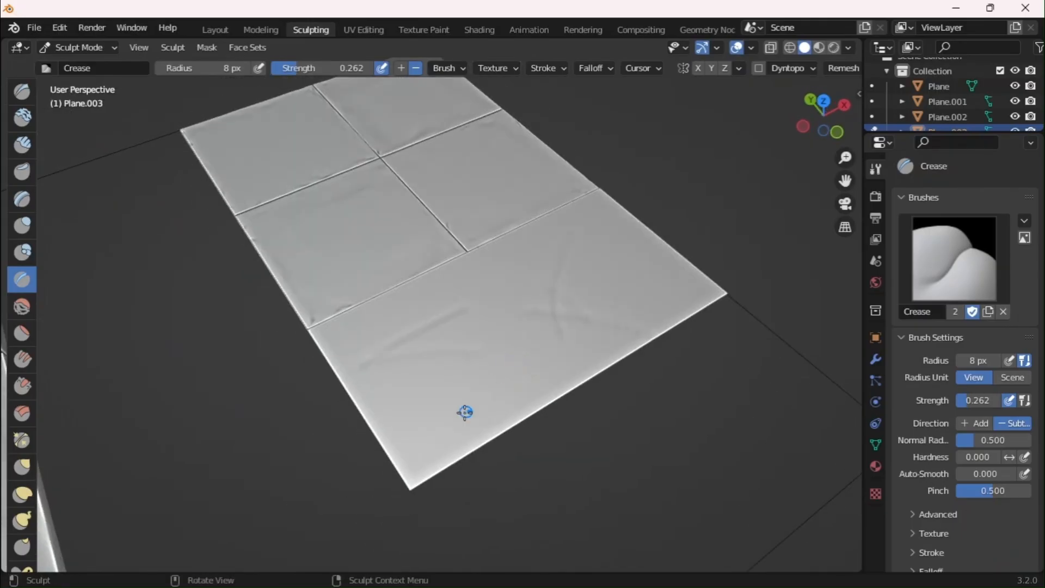
{"action": "middle_click_drag", "start_coordinate": [530, 393], "coordinate": [539, 325]}
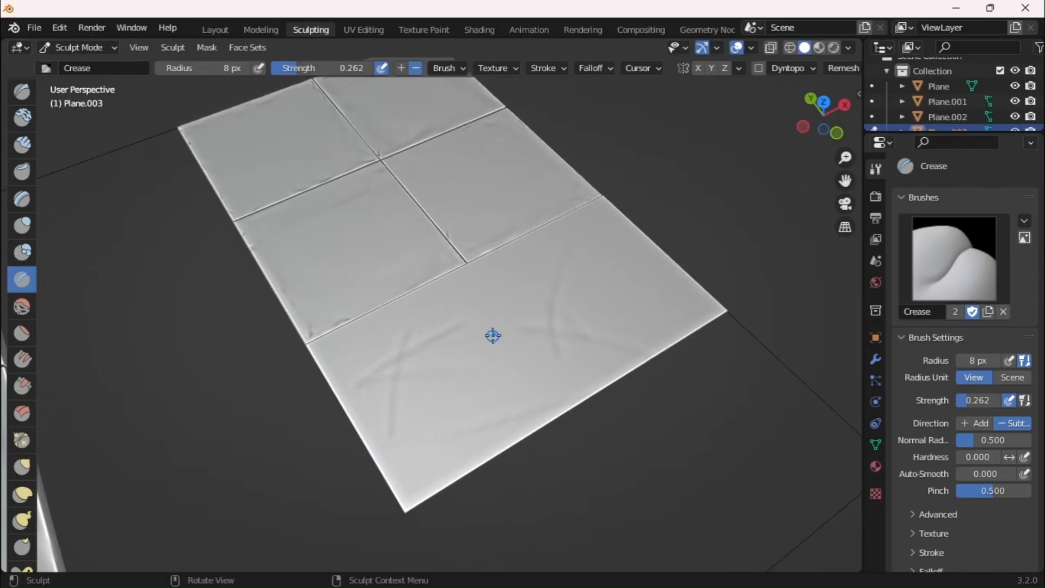
Switch to the Fill brush and inspect the slab's wrinkles from several angles
{"action": "middle_click_drag", "start_coordinate": [575, 235], "coordinate": [555, 328]}
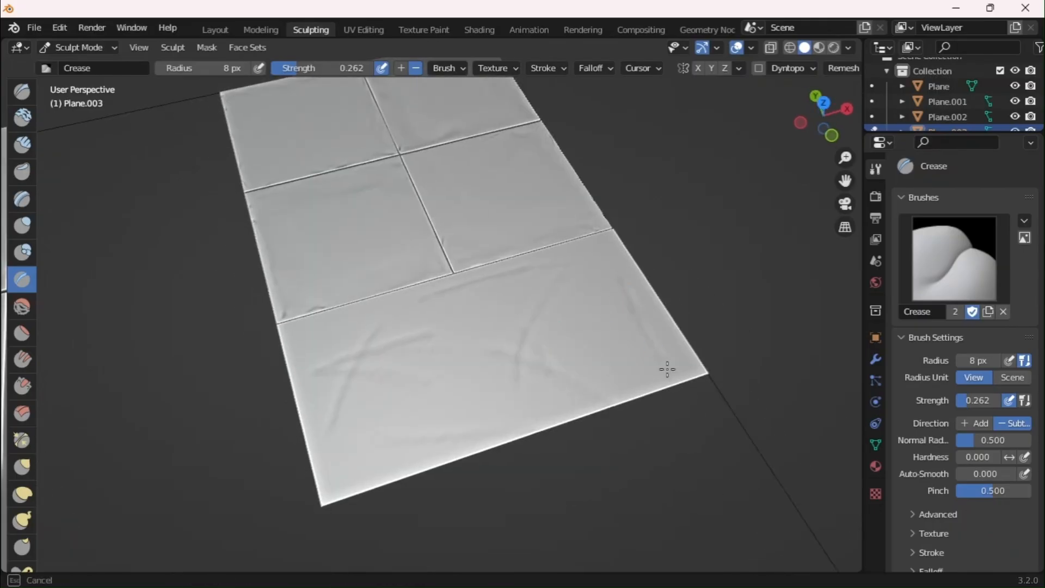
{"action": "mouse_move", "coordinate": [409, 455]}
{"action": "middle_mouse_down"}
{"action": "mouse_move", "coordinate": [460, 443]}
{"action": "mouse_move", "coordinate": [124, 311]}
{"action": "middle_mouse_up"}
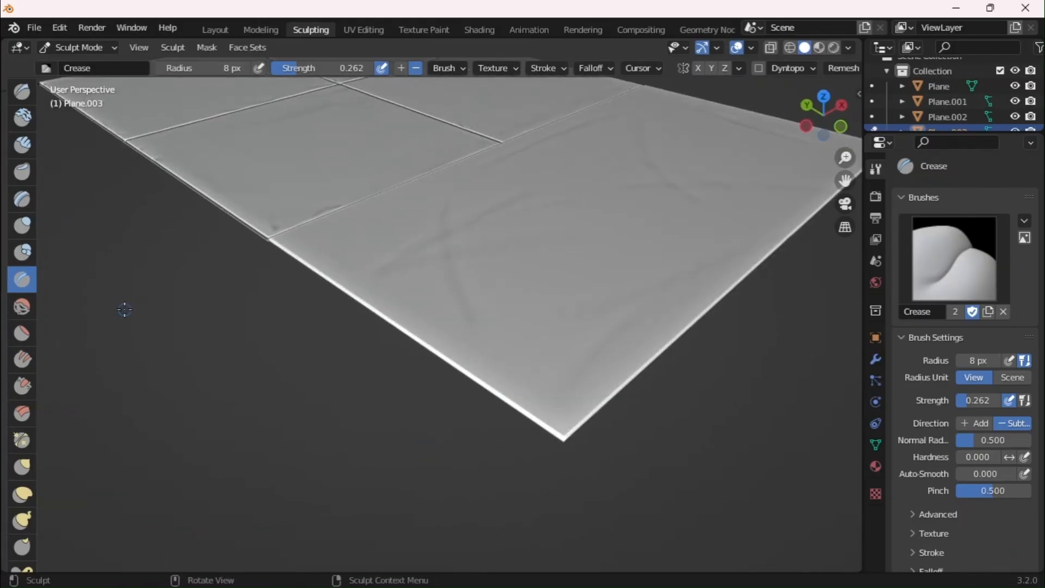
{"action": "left_click", "coordinate": [22, 359]}
{"action": "scroll", "coordinate": [412, 316], "scroll_direction": "down", "scroll_amount": 7}
{"action": "middle_click_drag", "start_coordinate": [415, 350], "coordinate": [439, 278]}
{"action": "scroll", "coordinate": [439, 278], "scroll_direction": "up", "scroll_amount": 5}
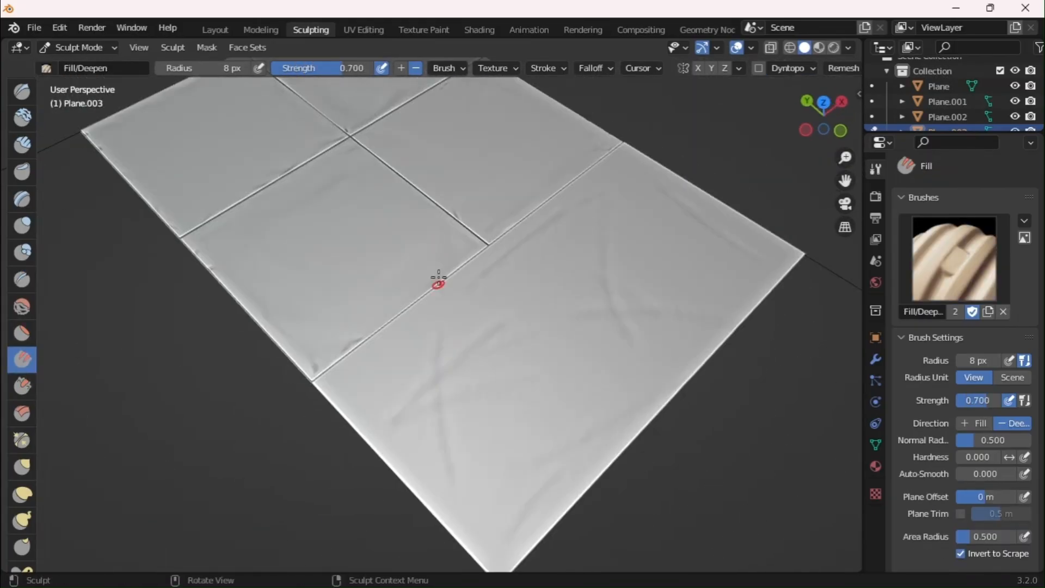
{"action": "scroll", "coordinate": [439, 279], "scroll_direction": "down", "scroll_amount": 5}
{"action": "middle_click_drag", "start_coordinate": [418, 348], "coordinate": [369, 226]}
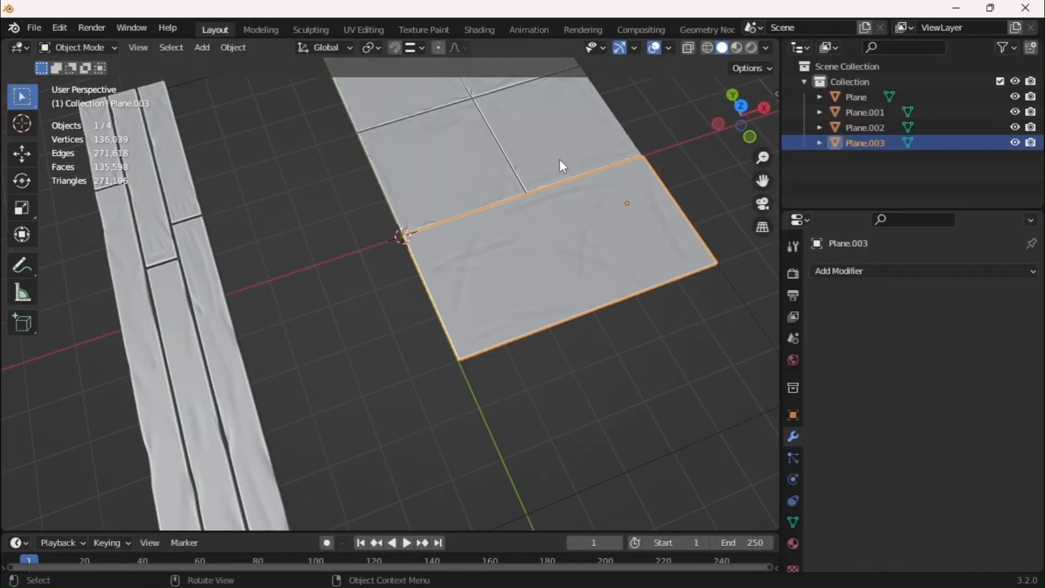
Snap the 3D cursor to the world origin and add a 2 m plane there
{"action": "key", "text": "shift+s"}
{"action": "left_click", "coordinate": [375, 263]}
{"action": "key", "text": "shift+a"}
{"action": "left_click", "coordinate": [444, 259]}
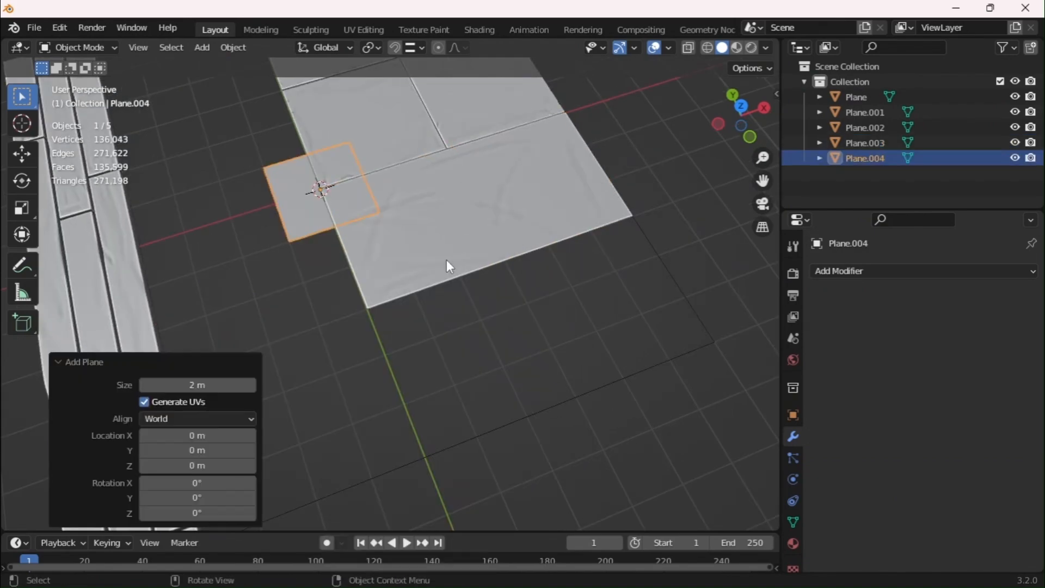
In top view, move the new plane so its left side lines up with the creased slab, and shift it down along Y
{"action": "key", "text": "KP_7"}
{"action": "key", "text": "g"}
{"action": "left_click", "coordinate": [435, 337]}
{"action": "key", "text": "g"}
{"action": "key", "text": "y"}
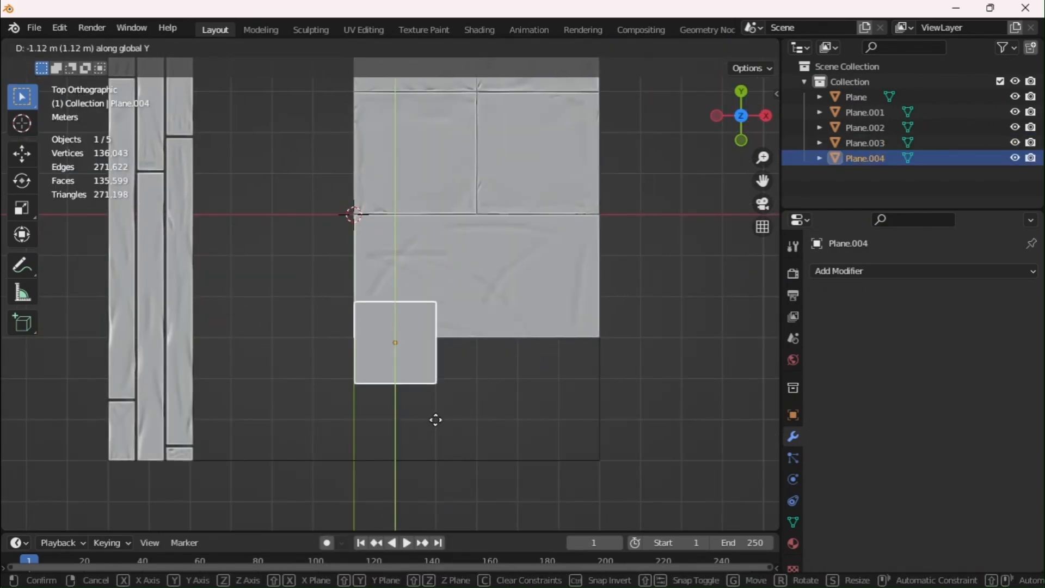
{"action": "left_click", "coordinate": [458, 109]}
Fine-tune the plane's position so its top edge meets the slab's lower edge at the left corner
{"action": "middle_click_drag", "start_coordinate": [434, 234], "coordinate": [469, 189], "text": "shift"}
{"action": "scroll", "coordinate": [468, 189], "scroll_direction": "up", "scroll_amount": 6}
{"action": "key", "text": "g"}
{"action": "key", "text": "y"}
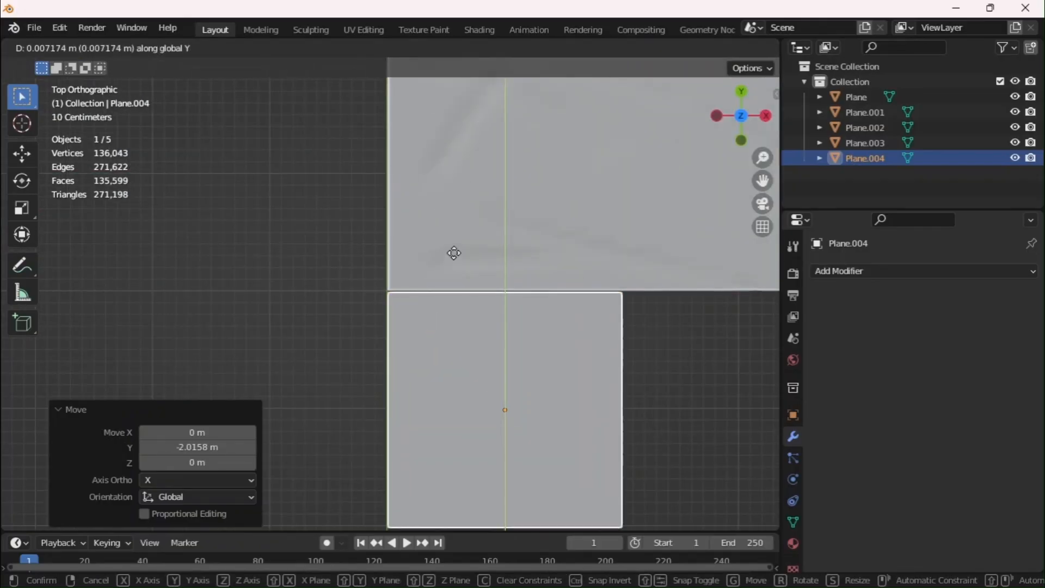
{"action": "left_click", "coordinate": [455, 262]}
{"action": "scroll", "coordinate": [455, 264], "scroll_direction": "up", "scroll_amount": 13}
{"action": "key", "text": "g"}
{"action": "left_click", "coordinate": [430, 243]}
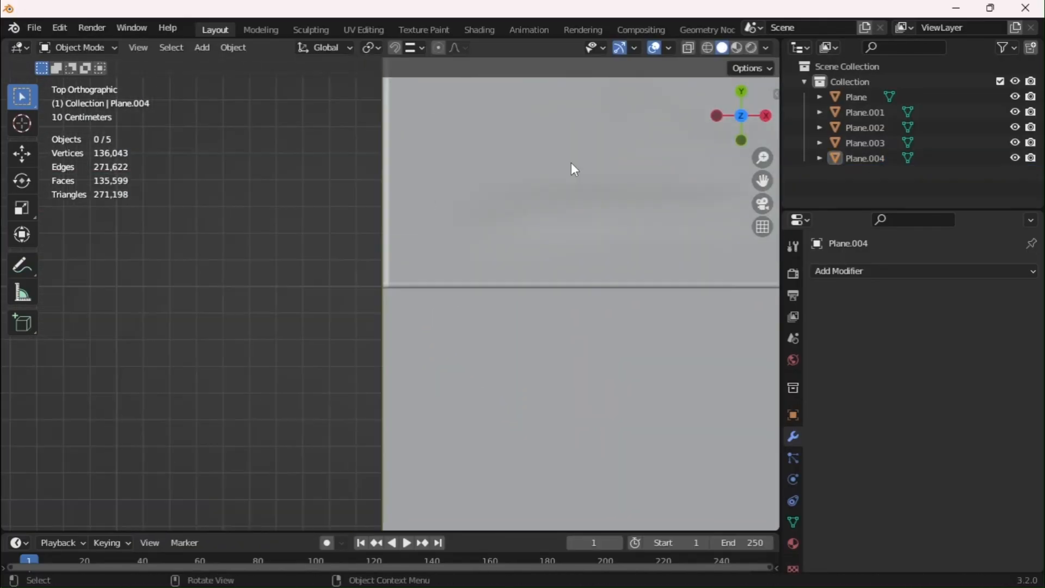
Stretch the plane's lower edge along Y to the reference outline and its right edge along X to the slab's midpoint
{"action": "scroll", "coordinate": [572, 166], "scroll_direction": "down", "scroll_amount": 6}
{"action": "key", "text": "Tab"}
{"action": "key", "text": "g"}
{"action": "key", "text": "y"}
{"action": "left_click", "coordinate": [454, 437]}
{"action": "left_click", "coordinate": [504, 325]}
{"action": "key", "text": "g"}
{"action": "key", "text": "x"}
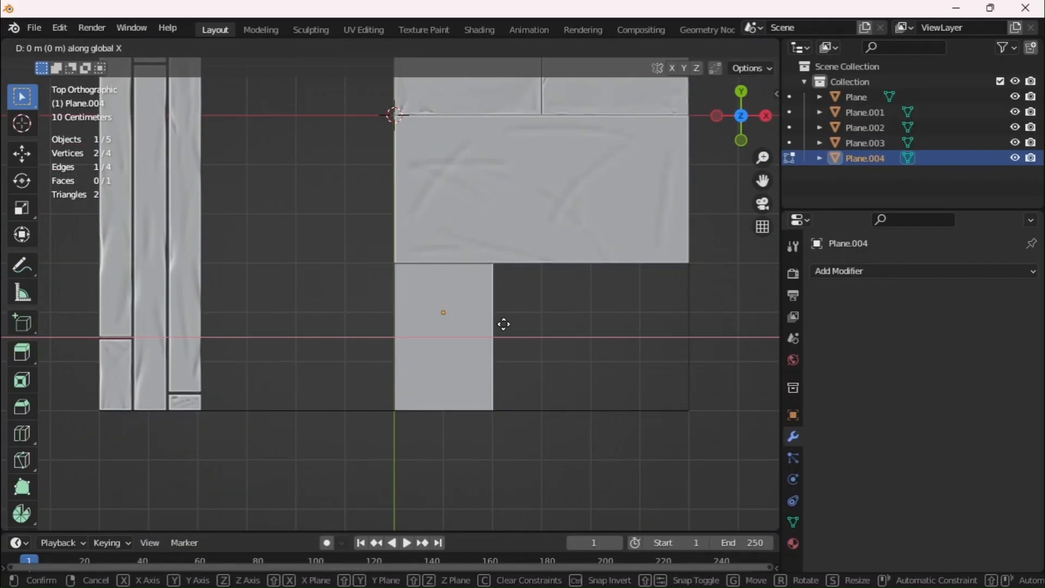
{"action": "scroll", "coordinate": [653, 326], "scroll_direction": "down", "scroll_amount": 2}
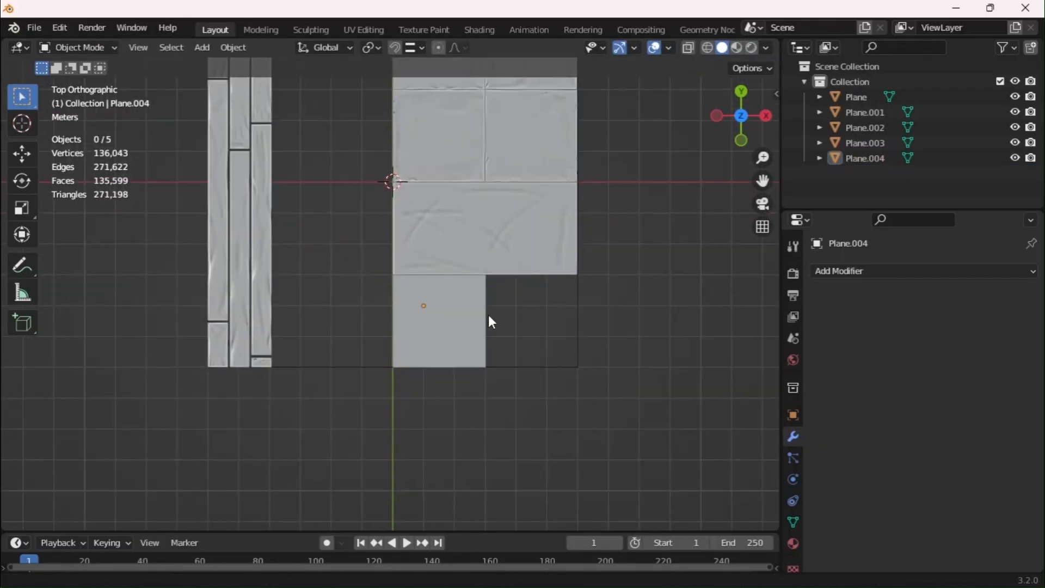
Adjust the plane's height along Z beside the slab and extrude it upward about 0.039 m into a thin block
{"action": "middle_click_drag", "start_coordinate": [488, 318], "coordinate": [425, 250]}
{"action": "key", "text": "g"}
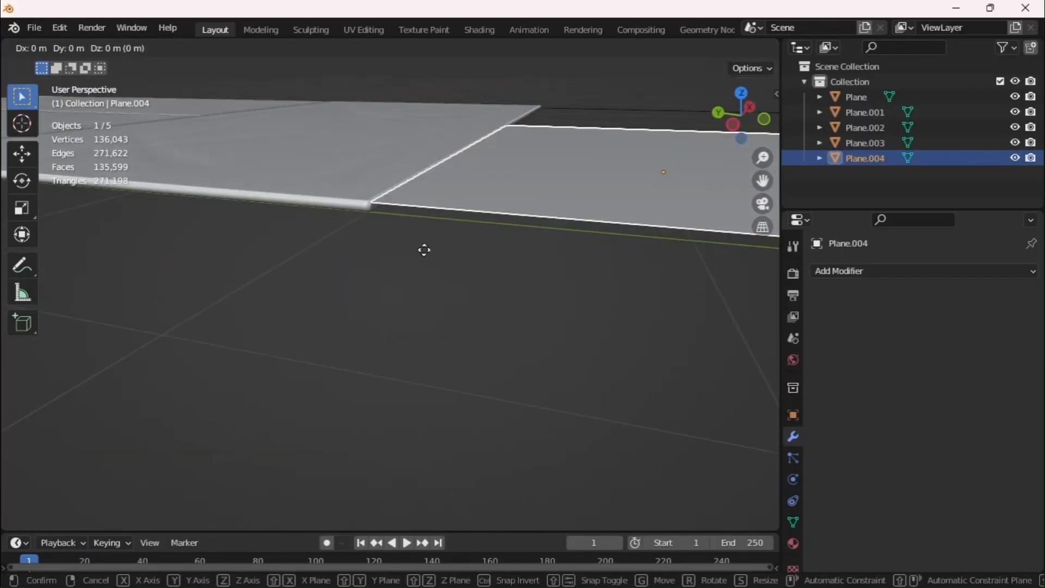
{"action": "key", "text": "z"}
{"action": "left_click", "coordinate": [432, 327]}
{"action": "key", "text": "Tab"}
{"action": "key", "text": "a"}
{"action": "key", "text": "e"}
{"action": "left_click", "coordinate": [433, 245]}
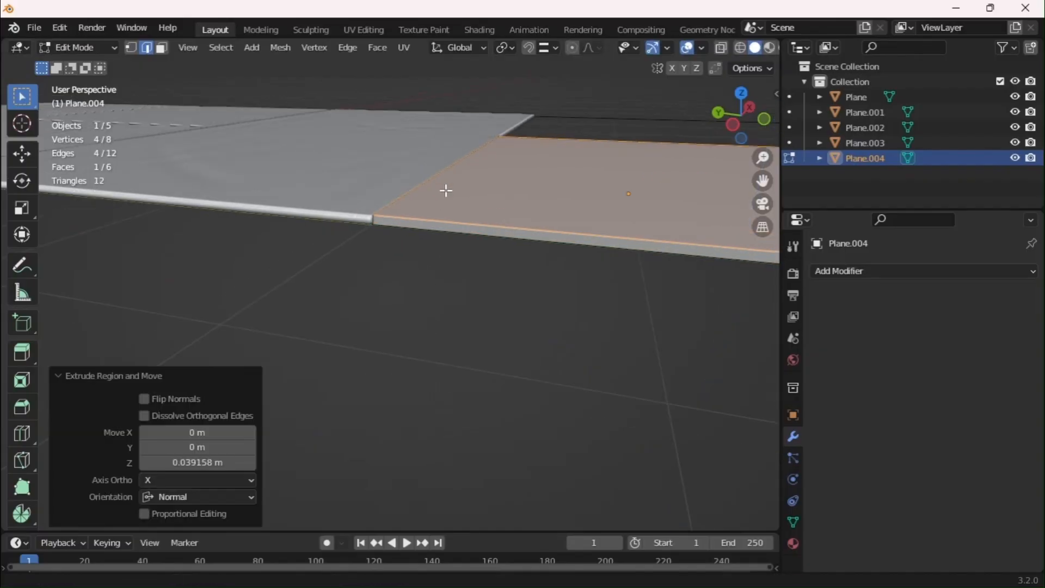
{"action": "key", "text": "Tab"}
Duplicate the block about 2.99 m along X to fill the other half beneath the slab
{"action": "middle_click_drag", "start_coordinate": [446, 189], "coordinate": [366, 363]}
{"action": "left_click", "coordinate": [366, 364]}
{"action": "key", "text": "KP_7"}
{"action": "key", "text": "shift+d"}
{"action": "key", "text": "x"}
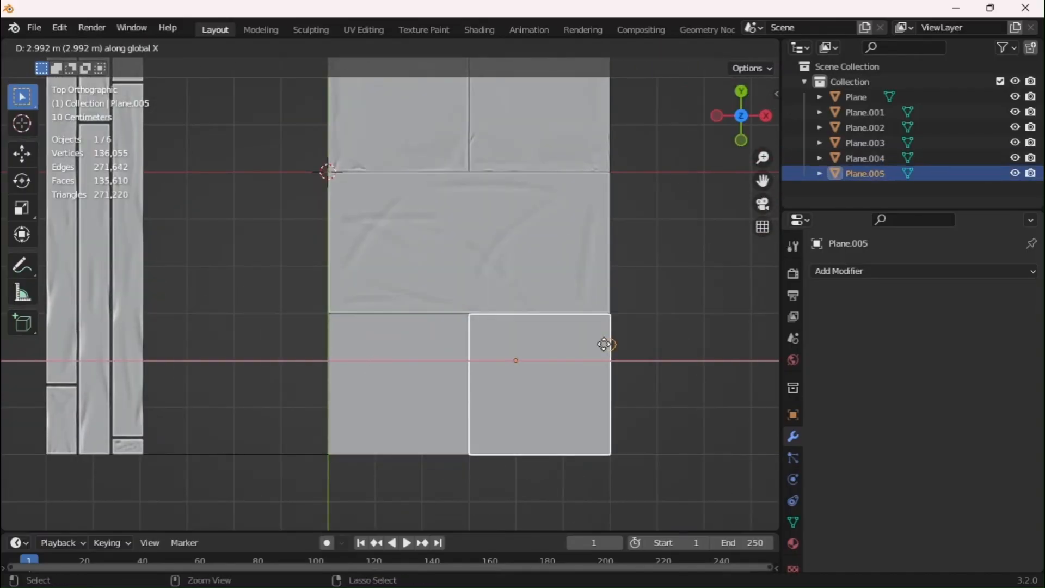
{"action": "left_click", "coordinate": [606, 344]}
{"action": "left_click", "coordinate": [648, 349]}
Move the left-side vertices of the duplicated block about 0.011 m along X so it meets its neighbour without overlapping
{"action": "middle_click_drag", "start_coordinate": [626, 343], "coordinate": [462, 229]}
{"action": "middle_click_drag", "start_coordinate": [463, 228], "coordinate": [395, 186], "text": "ctrl"}
{"action": "middle_click_drag", "start_coordinate": [395, 186], "coordinate": [408, 201], "text": "shift"}
{"action": "left_click", "coordinate": [570, 329]}
{"action": "key", "text": "Tab"}
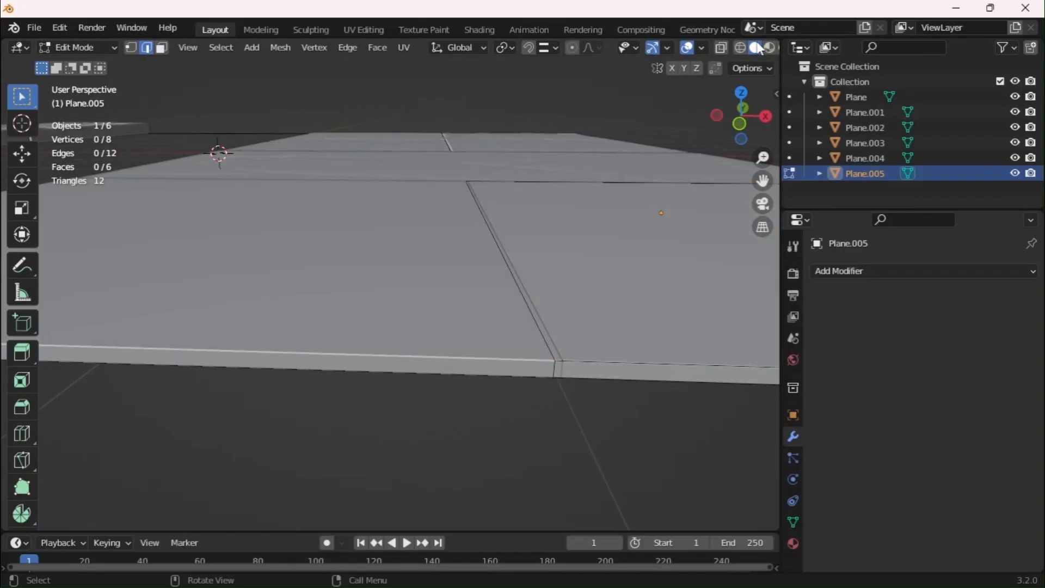
{"action": "left_click", "coordinate": [721, 47]}
{"action": "left_click", "coordinate": [130, 51]}
{"action": "left_click_drag", "start_coordinate": [414, 156], "coordinate": [613, 416]}
{"action": "left_click", "coordinate": [722, 49]}
{"action": "key", "text": "g"}
{"action": "key", "text": "x"}
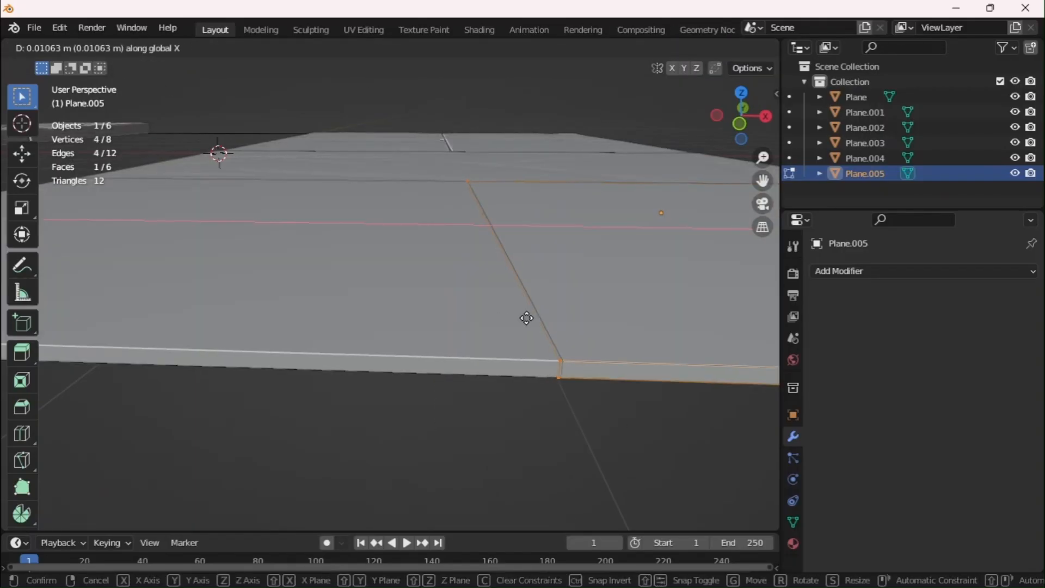
{"action": "left_click", "coordinate": [527, 318]}
{"action": "middle_click_drag", "start_coordinate": [532, 315], "coordinate": [468, 296]}
{"action": "key", "text": "Tab"}
Add 45 loop cuts in each direction to the lower-left block and leave Edit Mode
{"action": "left_click", "coordinate": [411, 357]}
{"action": "key", "text": "Tab"}
{"action": "key", "text": "alt+a"}
{"action": "scroll", "coordinate": [463, 276], "scroll_direction": "down", "scroll_amount": 3}
{"action": "key", "text": "ctrl+r"}
{"action": "type", "text": "45"}
{"action": "key", "text": "Return"}
{"action": "key", "text": "alt+a"}
{"action": "key", "text": "ctrl+r"}
{"action": "type", "text": "45"}
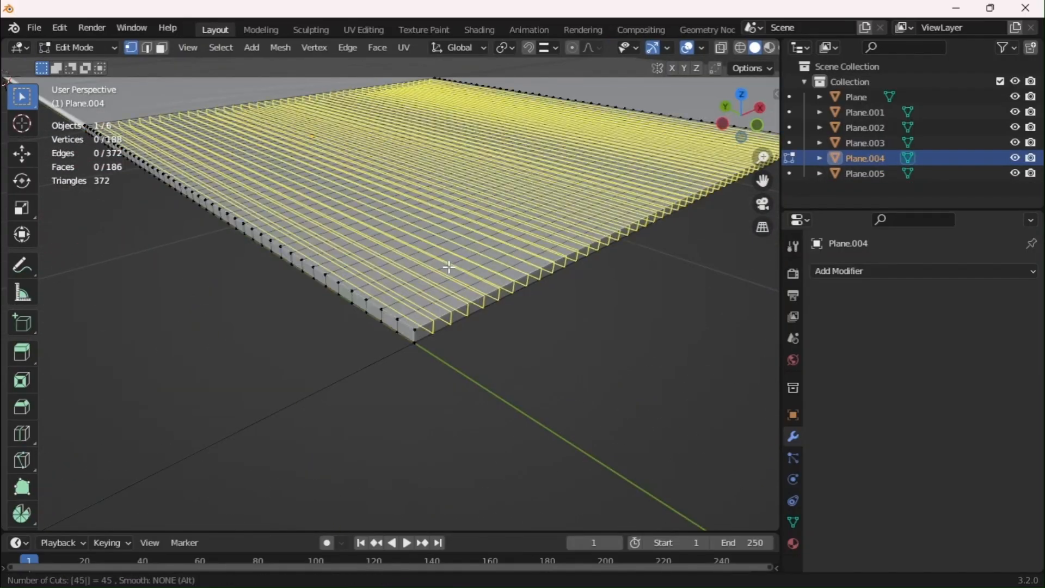
{"action": "key", "text": "Return"}
{"action": "key", "text": "Tab"}
Add 45 loop cuts in each direction to the lower-right block and clear the selection
{"action": "scroll", "coordinate": [353, 286], "scroll_direction": "up", "scroll_amount": 3}
{"action": "left_click", "coordinate": [536, 255]}
{"action": "key", "text": "Tab"}
{"action": "scroll", "coordinate": [582, 285], "scroll_direction": "up", "scroll_amount": 3}
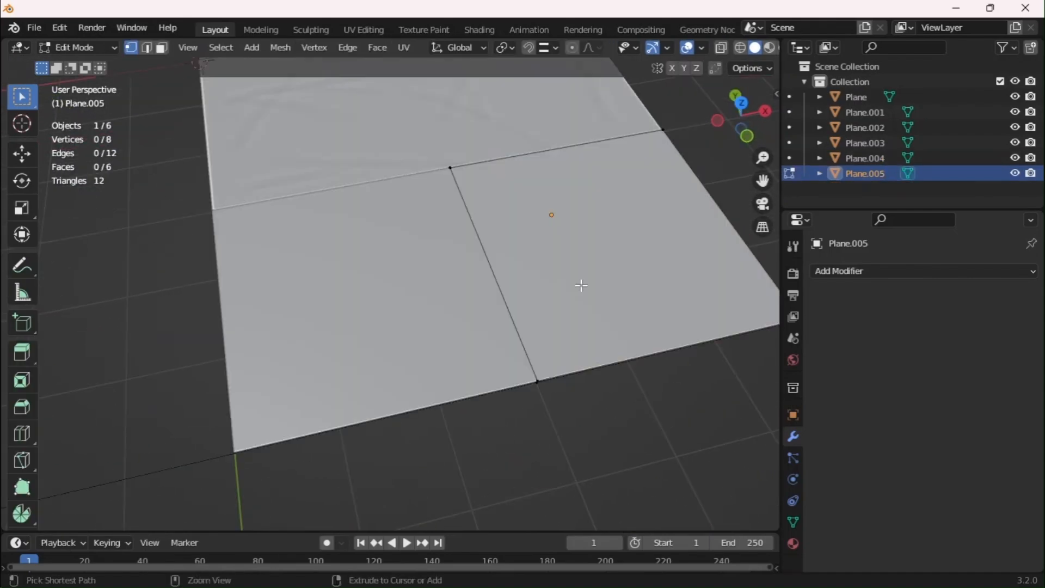
{"action": "key", "text": "ctrl+r"}
{"action": "type", "text": "45"}
{"action": "key", "text": "Return"}
{"action": "key", "text": "ctrl+r"}
{"action": "type", "text": "45"}
{"action": "key", "text": "Return"}
{"action": "key", "text": "alt+a"}
Add 3 extra loop cuts in each of the lower-right block's left and front border strips
{"action": "middle_click_drag", "start_coordinate": [478, 256], "coordinate": [544, 380]}
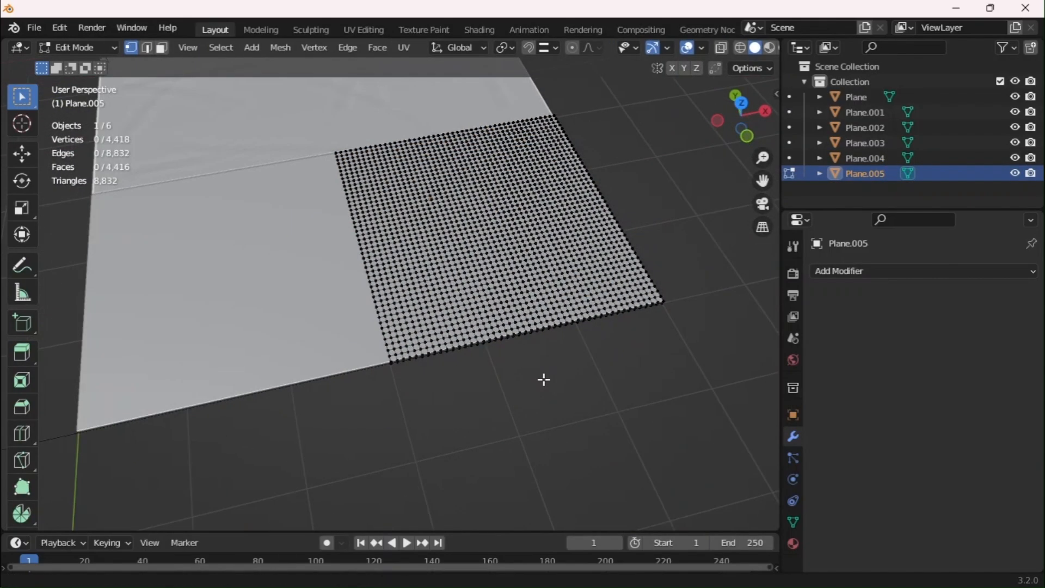
{"action": "scroll", "coordinate": [544, 379], "scroll_direction": "up", "scroll_amount": 2}
{"action": "key", "text": "ctrl+r"}
{"action": "type", "text": "3"}
{"action": "key", "text": "Return"}
{"action": "key", "text": "alt+a"}
{"action": "key", "text": "ctrl+r"}
{"action": "type", "text": "3"}
{"action": "key", "text": "Return"}
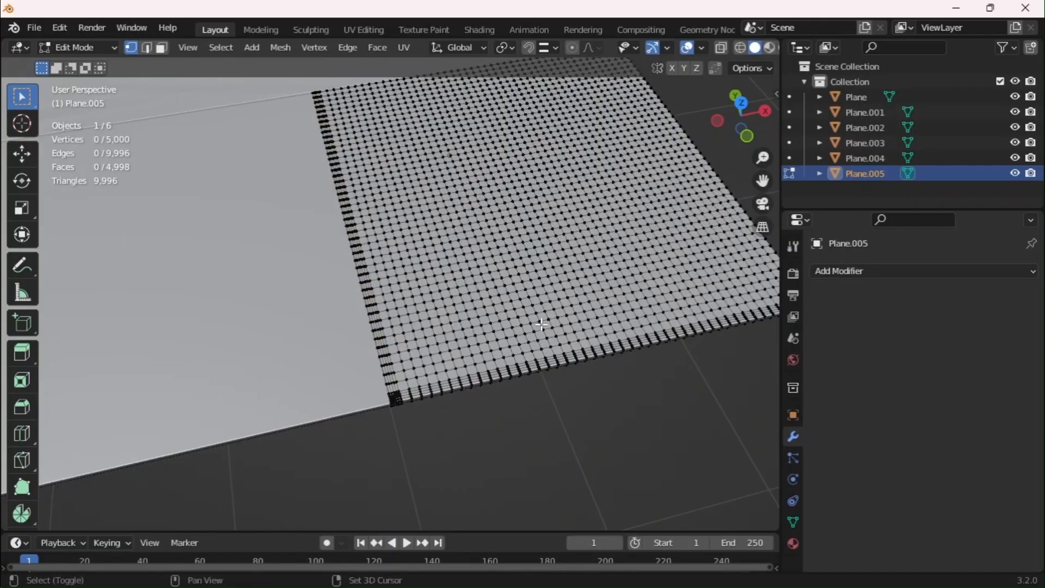
Add 3 unshifted loop cuts in the lower-right block's right border strip
{"action": "middle_click_drag", "start_coordinate": [542, 324], "coordinate": [206, 348], "text": "shift"}
{"action": "key", "text": "ctrl+r"}
{"action": "type", "text": "3"}
{"action": "left_click", "coordinate": [497, 303]}
{"action": "right_click", "coordinate": [497, 302]}
{"action": "key", "text": "alt+a"}
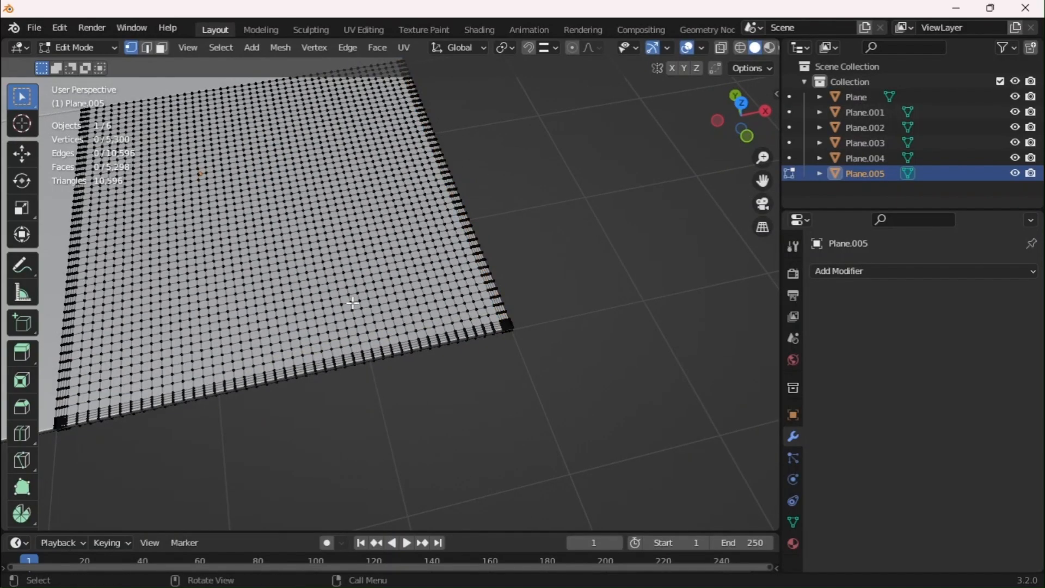
Add 3 loop cuts in the lower-right block's back border strip and leave Edit Mode
{"action": "middle_click_drag", "start_coordinate": [285, 310], "coordinate": [311, 290]}
{"action": "key", "text": "ctrl+r"}
{"action": "type", "text": "3"}
{"action": "key", "text": "Return"}
{"action": "key", "text": "a"}
{"action": "key", "text": "alt+a"}
{"action": "key", "text": "Tab"}
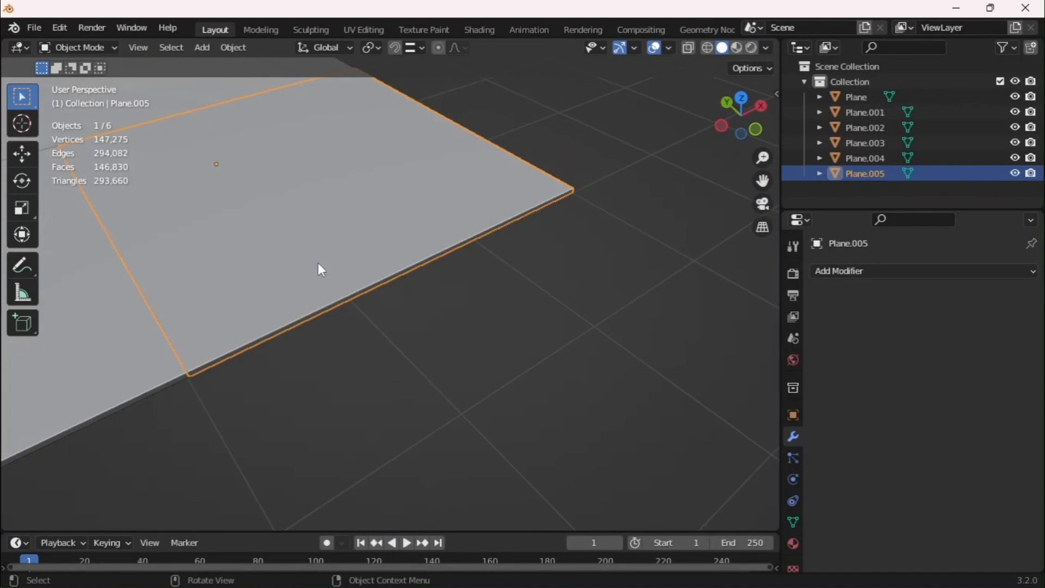
Shade the lower-left block smooth and clear the selection
{"action": "key", "text": "alt+a"}
{"action": "left_click", "coordinate": [110, 326]}
{"action": "right_click", "coordinate": [109, 325]}
{"action": "left_click", "coordinate": [86, 267]}
{"action": "key", "text": "alt+a"}
{"action": "scroll", "coordinate": [164, 262], "scroll_direction": "down", "scroll_amount": 4}
{"action": "middle_click_drag", "start_coordinate": [360, 257], "coordinate": [279, 309]}
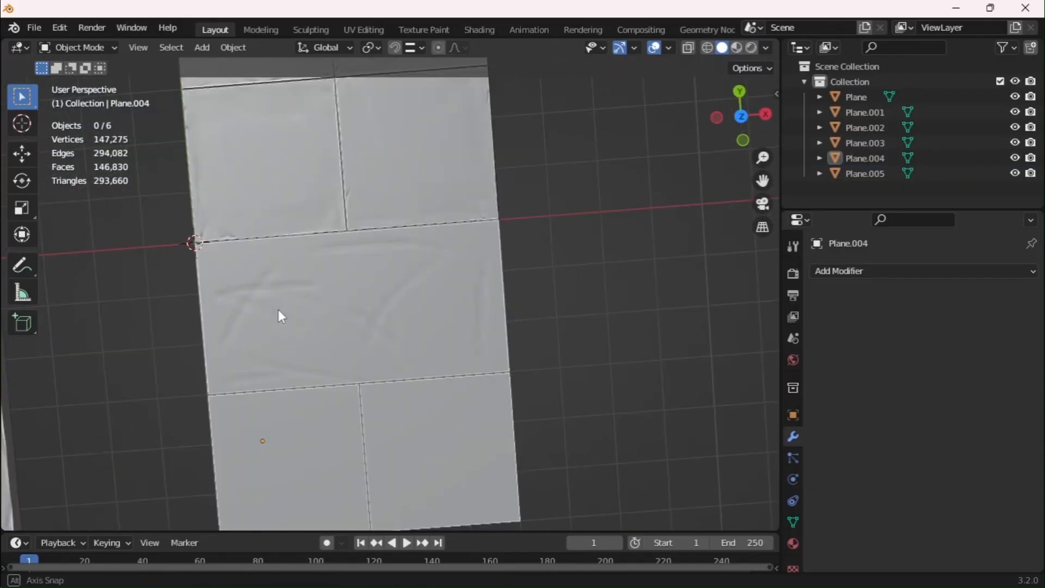
In the Sculpting workspace, start on the lower-left block in top view with the Crease brush, Line stroke, radius 2 px and strength 0.754
{"action": "left_click", "coordinate": [311, 30]}
{"action": "left_click_drag", "start_coordinate": [228, 303], "coordinate": [216, 422]}
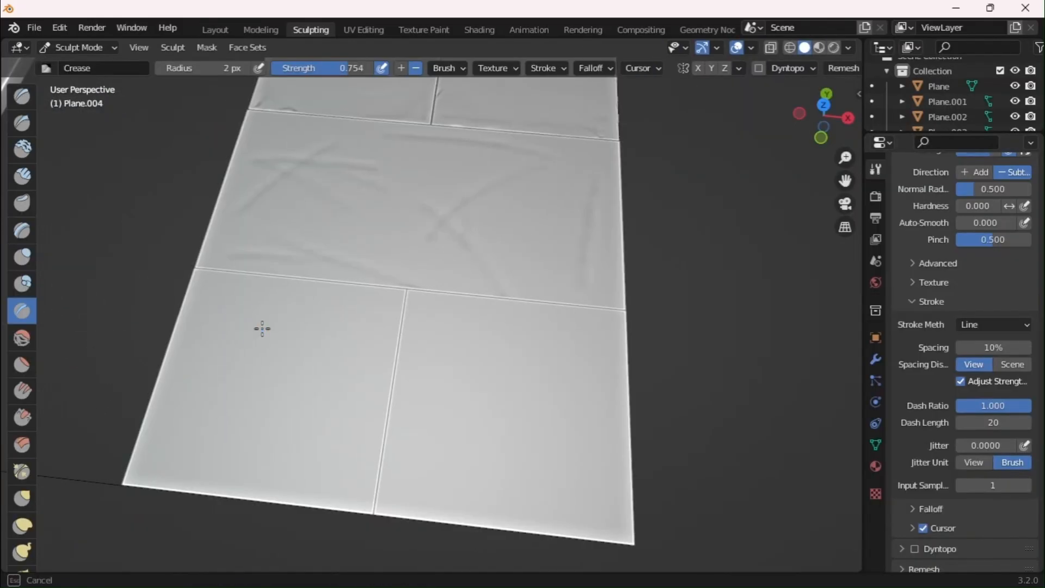
{"action": "middle_click_drag", "start_coordinate": [262, 329], "coordinate": [310, 419]}
{"action": "scroll", "coordinate": [964, 327], "scroll_direction": "up", "scroll_amount": 6}
{"action": "key", "text": "KP_7"}
{"action": "middle_click_drag", "start_coordinate": [398, 413], "coordinate": [391, 230], "text": "shift"}
{"action": "scroll", "coordinate": [391, 230], "scroll_direction": "up", "scroll_amount": 5}
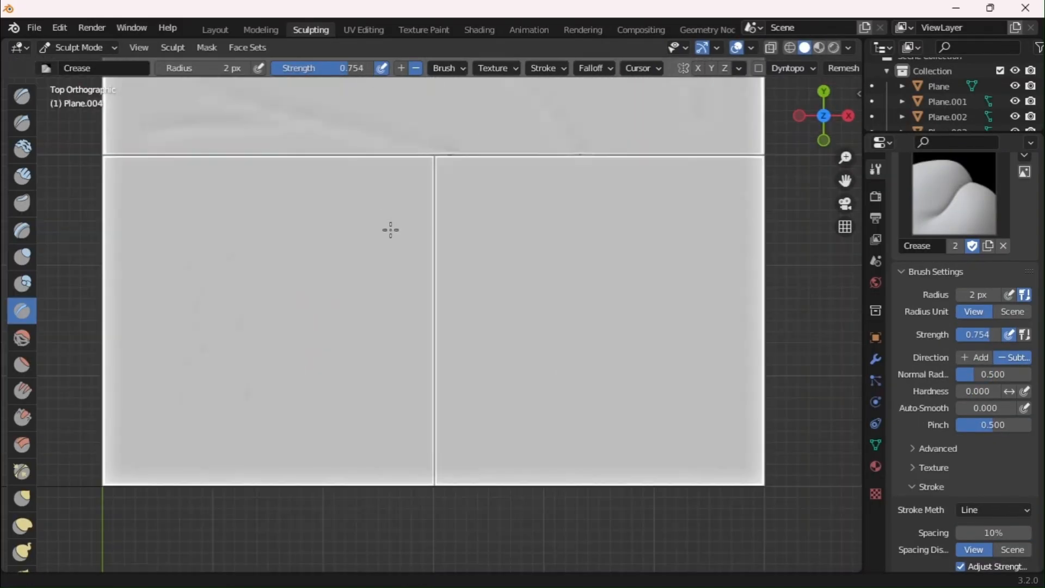
Carve short vertical and horizontal line grooves across the lower-left block with the Crease brush at radius 5 px
{"action": "scroll", "coordinate": [391, 230], "scroll_direction": "down", "scroll_amount": 1}
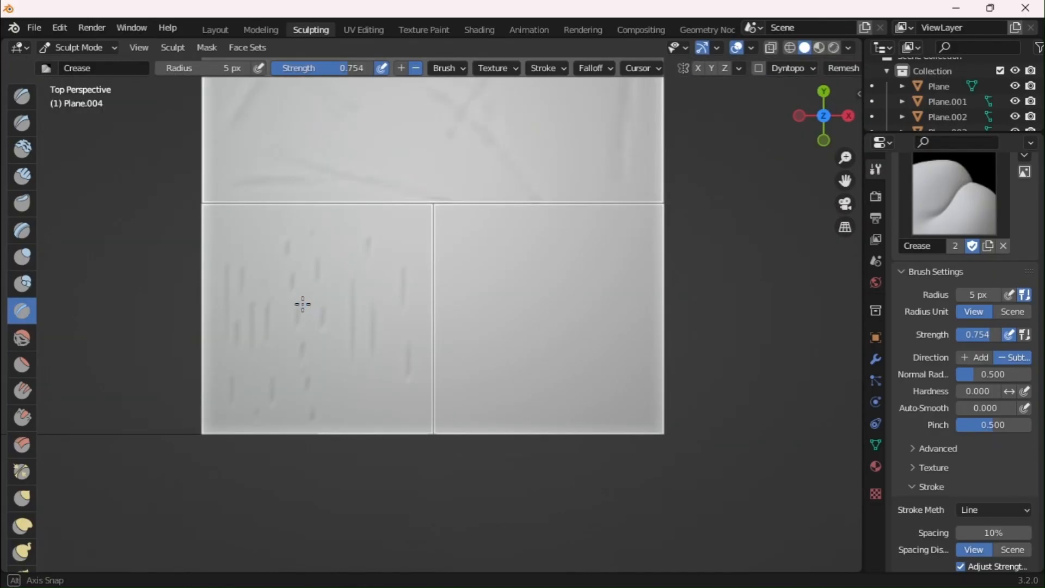
{"action": "middle_click_drag", "start_coordinate": [301, 303], "coordinate": [354, 276]}
{"action": "key", "text": "KP_7"}
{"action": "scroll", "coordinate": [355, 276], "scroll_direction": "down", "scroll_amount": 4}
{"action": "scroll", "coordinate": [355, 275], "scroll_direction": "up", "scroll_amount": 3}
{"action": "left_click_drag", "start_coordinate": [238, 412], "coordinate": [323, 408]}
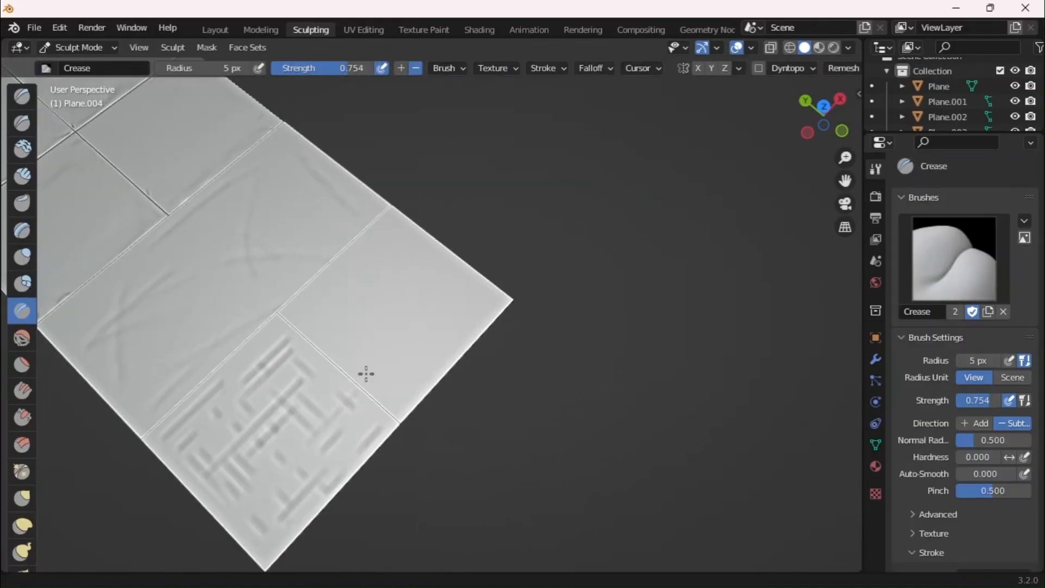
Switch sculpting to the lower-right block and carve vertical and slanted line grooves with the Crease brush at radius 5 px and strength 0.754
{"action": "middle_click_drag", "start_coordinate": [367, 374], "coordinate": [444, 318]}
{"action": "key", "text": "KP_7"}
{"action": "key", "text": "Tab"}
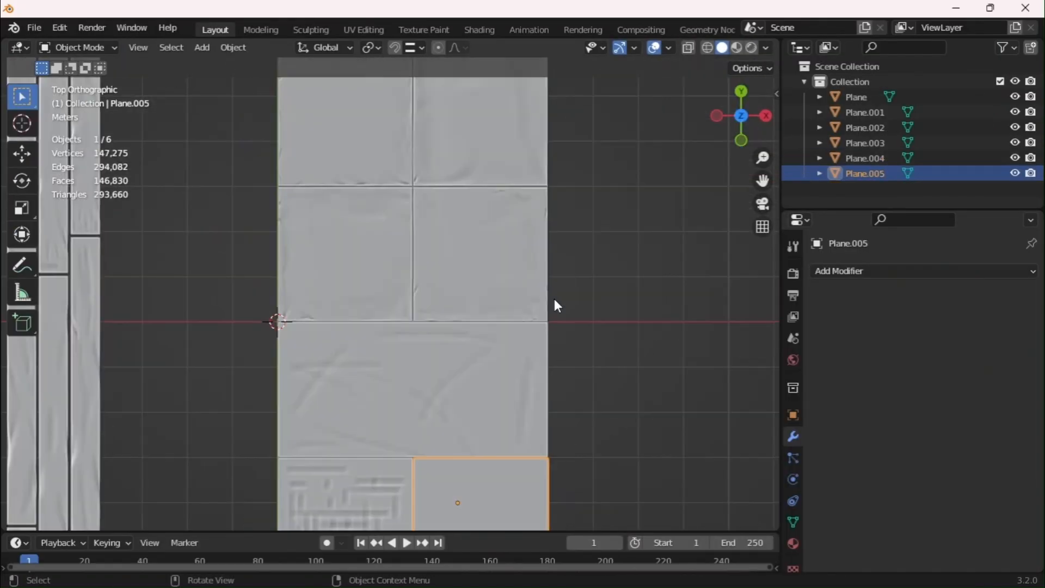
{"action": "left_click", "coordinate": [310, 29]}
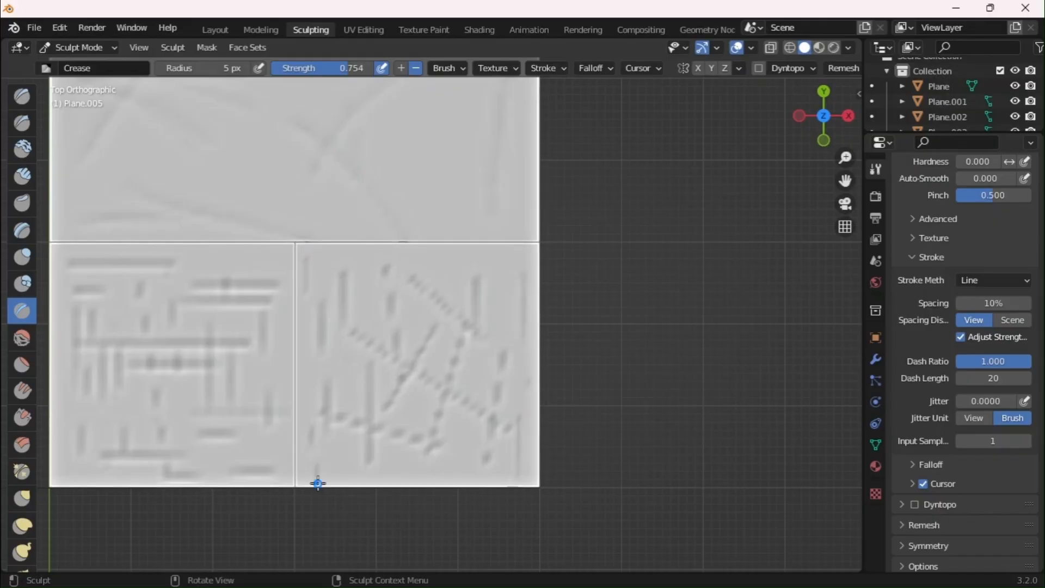
{"action": "scroll", "coordinate": [480, 467], "scroll_direction": "down", "scroll_amount": 3}
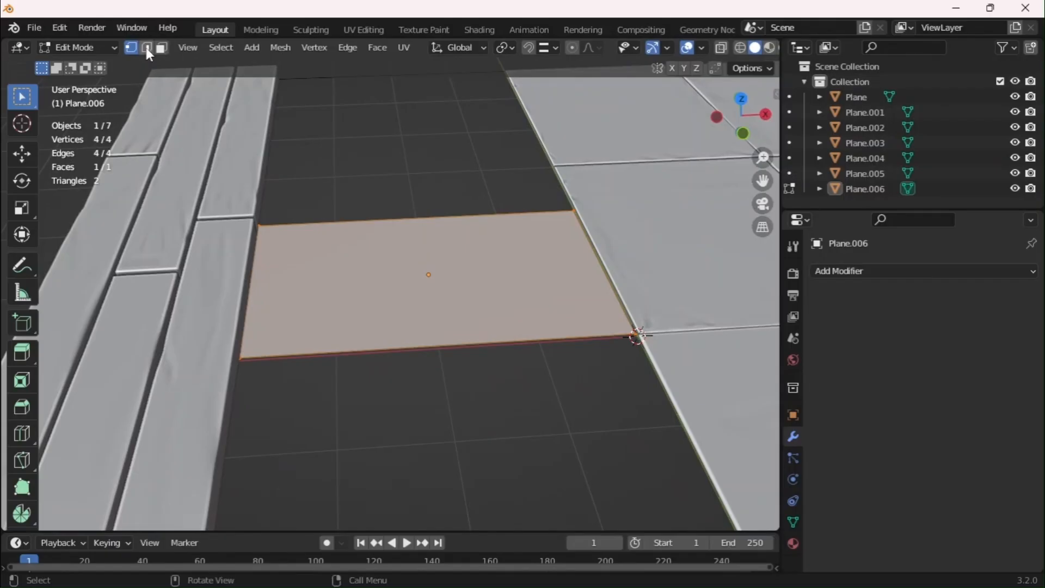
Extend the new plane between the planks and panels by moving its far edge back along Y
{"action": "left_click", "coordinate": [147, 48]}
{"action": "left_click", "coordinate": [371, 220]}
{"action": "left_click_drag", "start_coordinate": [367, 287], "coordinate": [357, 390], "text": "alt+shift"}
{"action": "key", "text": "g"}
{"action": "key", "text": "y"}
{"action": "left_click", "coordinate": [345, 180]}
Adjust the new plane's front edge along Y at the world X axis
{"action": "left_click_drag", "start_coordinate": [356, 190], "coordinate": [370, 114], "text": "alt"}
{"action": "left_click", "coordinate": [370, 349]}
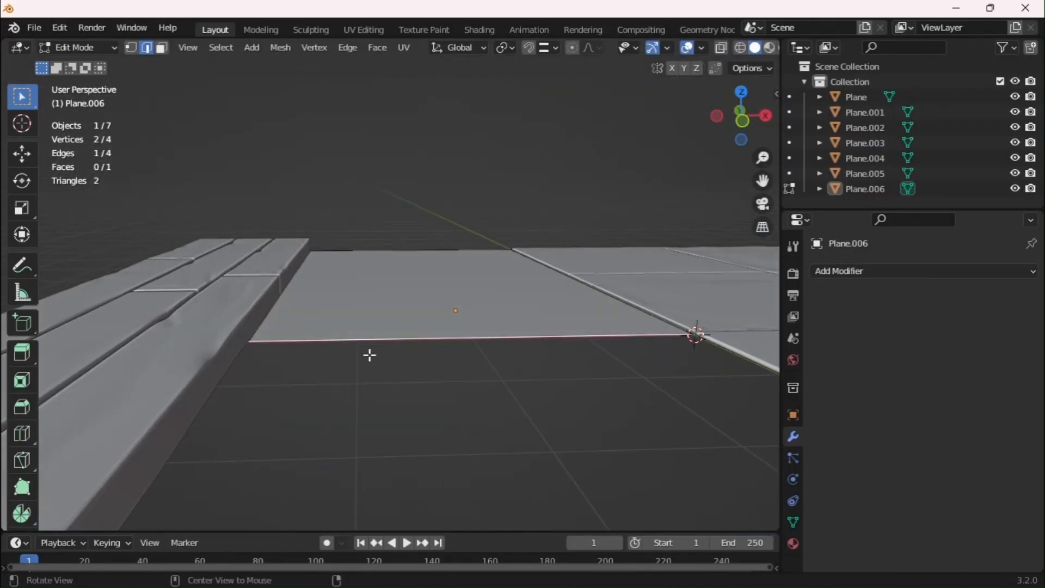
{"action": "mouse_move", "coordinate": [370, 355]}
{"action": "left_mouse_down", "text": "alt"}
{"action": "mouse_move", "coordinate": [383, 381]}
{"action": "mouse_move", "coordinate": [383, 353]}
{"action": "left_mouse_up", "text": "alt"}
{"action": "key", "text": "g"}
{"action": "key", "text": "y"}
{"action": "left_click", "coordinate": [382, 354]}
Extrude the entire new plane upward into a thin slab
{"action": "key", "text": "a"}
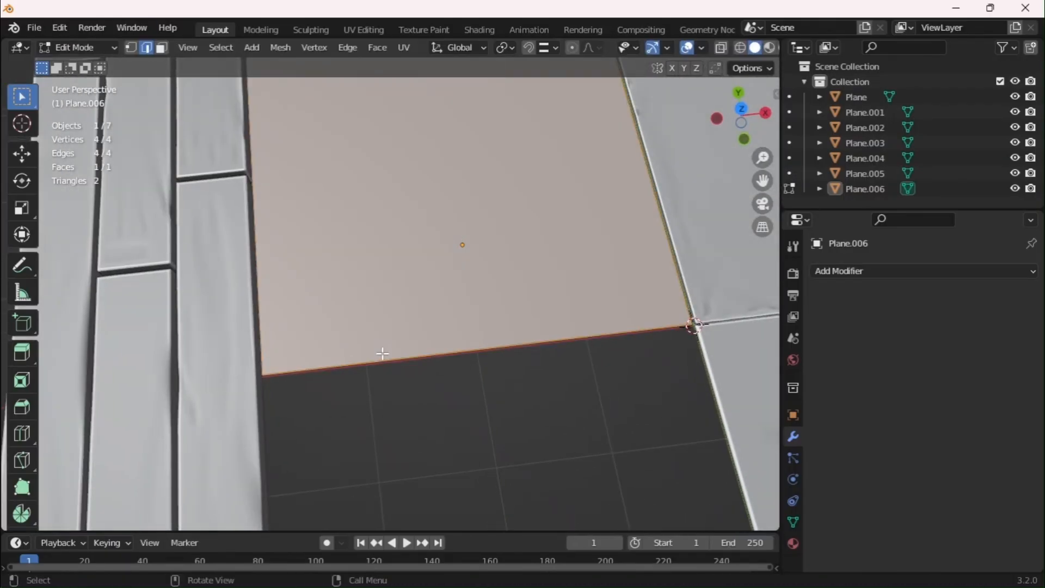
{"action": "middle_click_drag", "start_coordinate": [383, 360], "coordinate": [464, 246]}
{"action": "key", "text": "e"}
{"action": "left_click", "coordinate": [430, 219]}
{"action": "key", "text": "alt+a"}
{"action": "key", "text": "ctrl+r"}
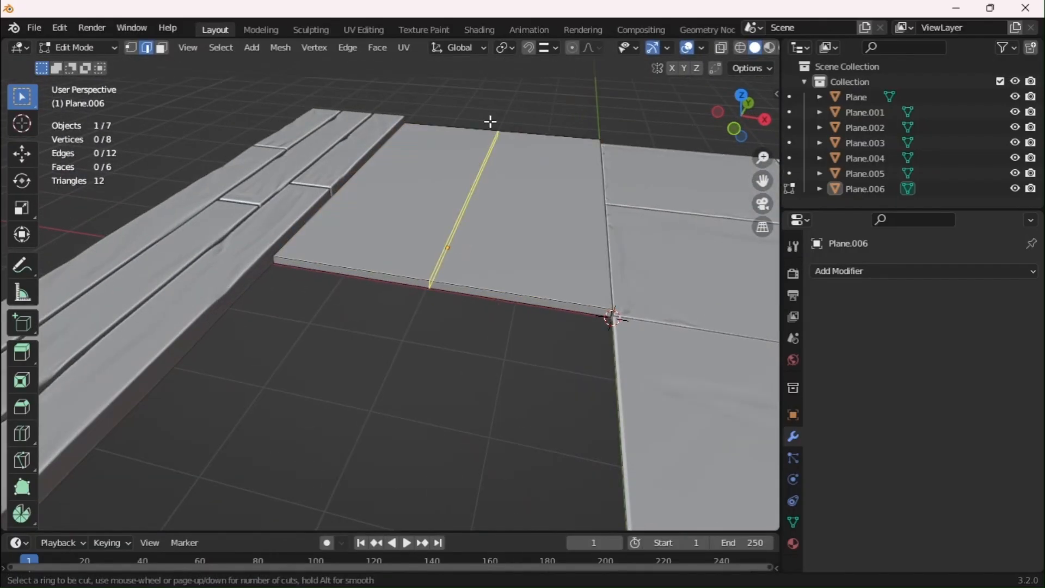
{"action": "type", "text": "50"}
{"action": "key", "text": "Return"}
{"action": "key", "text": "Return"}
{"action": "key", "text": "ctrl+z"}
Subdivide the new slab into a dense grid with 60 loop cuts in each direction
{"action": "key", "text": "ctrl+r"}
{"action": "type", "text": "60"}
{"action": "key", "text": "Return"}
{"action": "key", "text": "Return"}
{"action": "key", "text": "alt+a"}
{"action": "key", "text": "ctrl+r"}
{"action": "type", "text": "60"}
{"action": "key", "text": "Return"}
{"action": "key", "text": "Return"}
{"action": "key", "text": "alt+a"}
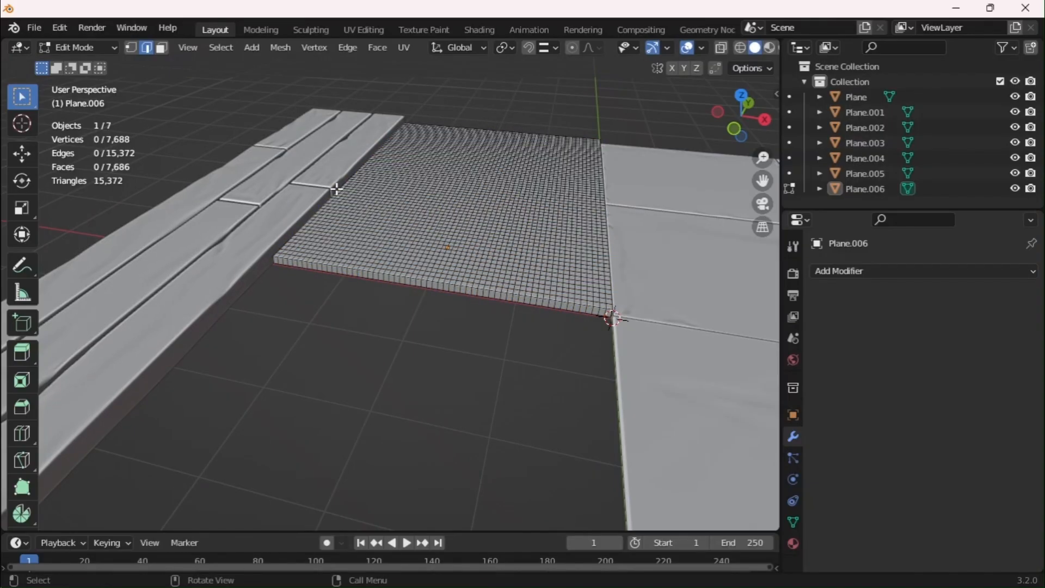
Start sculpting the new slab with the Cloth brush at a radius of 81 px
{"action": "left_click", "coordinate": [311, 30]}
{"action": "scroll", "coordinate": [22, 379], "scroll_direction": "down", "scroll_amount": 5}
{"action": "left_click", "coordinate": [21, 501]}
{"action": "scroll", "coordinate": [506, 327], "scroll_direction": "up", "scroll_amount": 2}
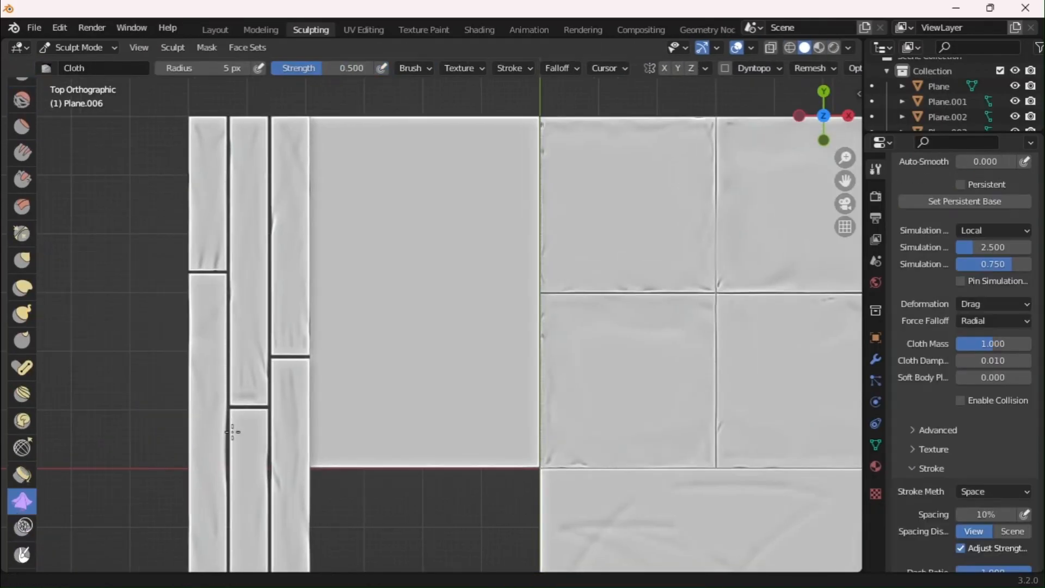
{"action": "left_click_drag", "start_coordinate": [863, 416], "coordinate": [769, 416]}
{"action": "scroll", "coordinate": [910, 370], "scroll_direction": "down", "scroll_amount": 8}
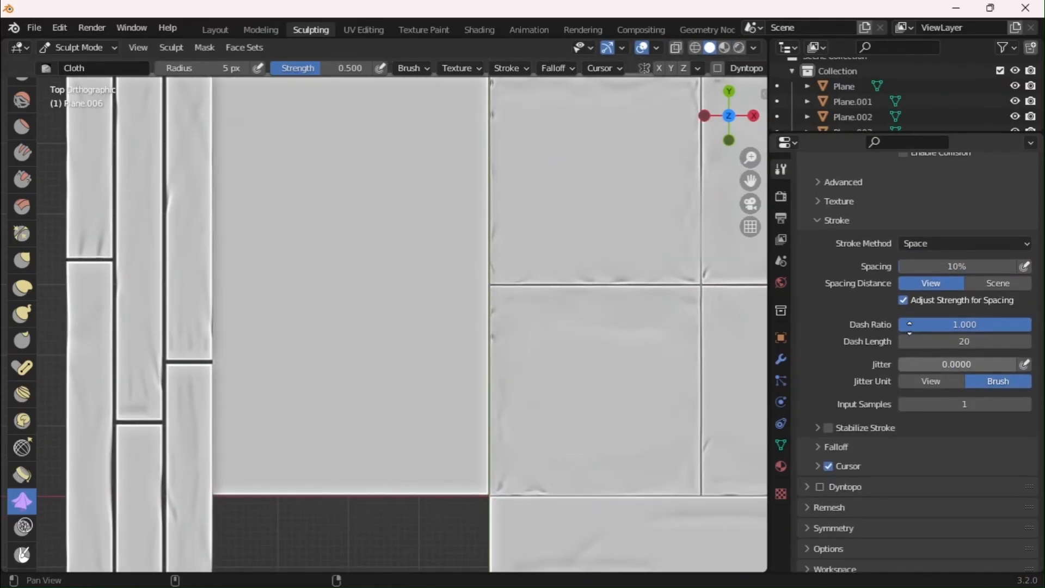
{"action": "scroll", "coordinate": [910, 329], "scroll_direction": "up", "scroll_amount": 11}
{"action": "key", "text": "f"}
{"action": "left_click", "coordinate": [298, 365]}
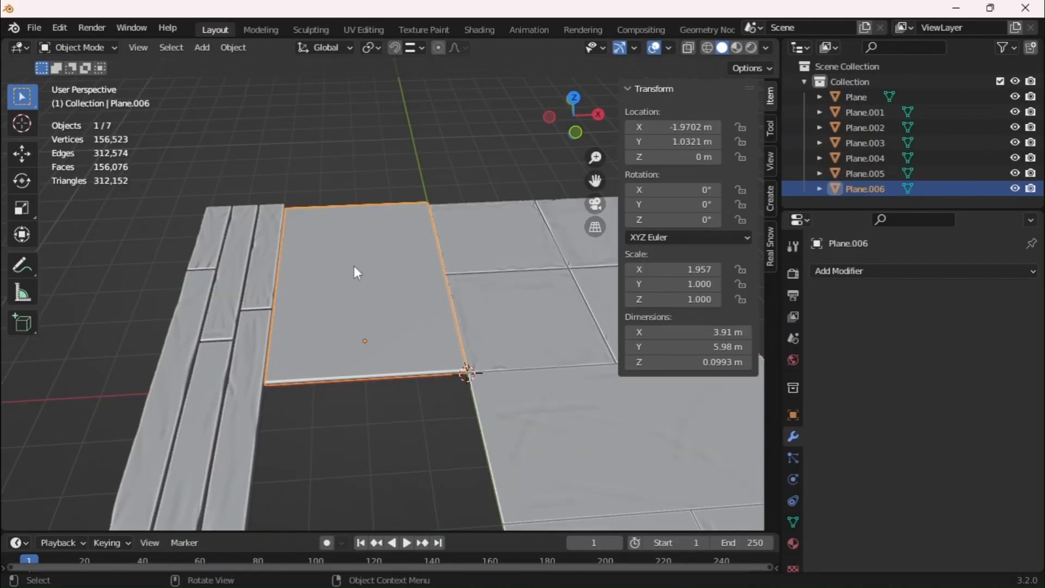
Apply the slab's scale and make a test stroke on its surface with the Cloth brush
{"action": "key", "text": "ctrl+a"}
{"action": "left_click", "coordinate": [357, 272]}
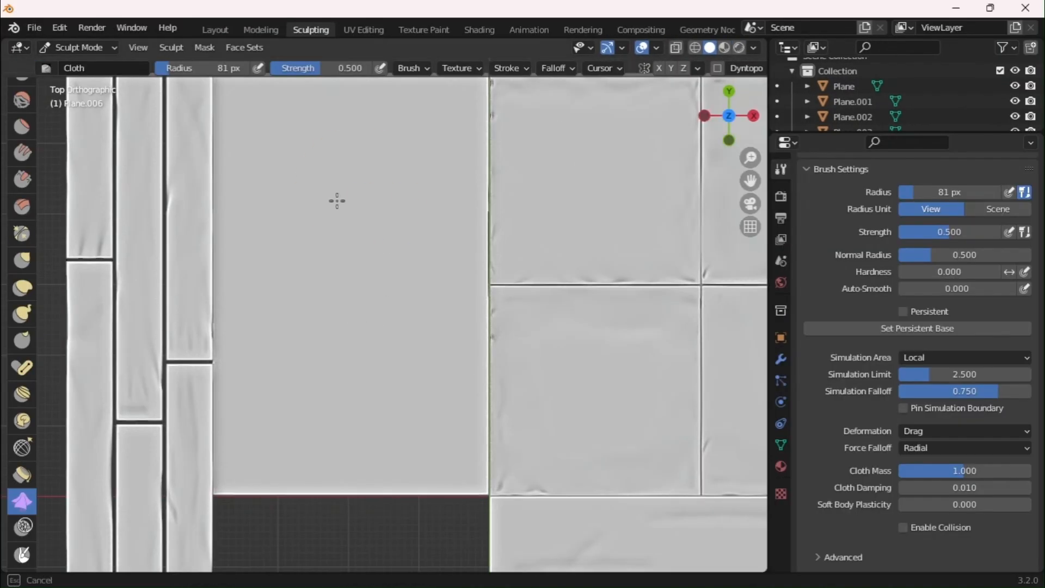
{"action": "middle_click_drag", "start_coordinate": [337, 200], "coordinate": [362, 404]}
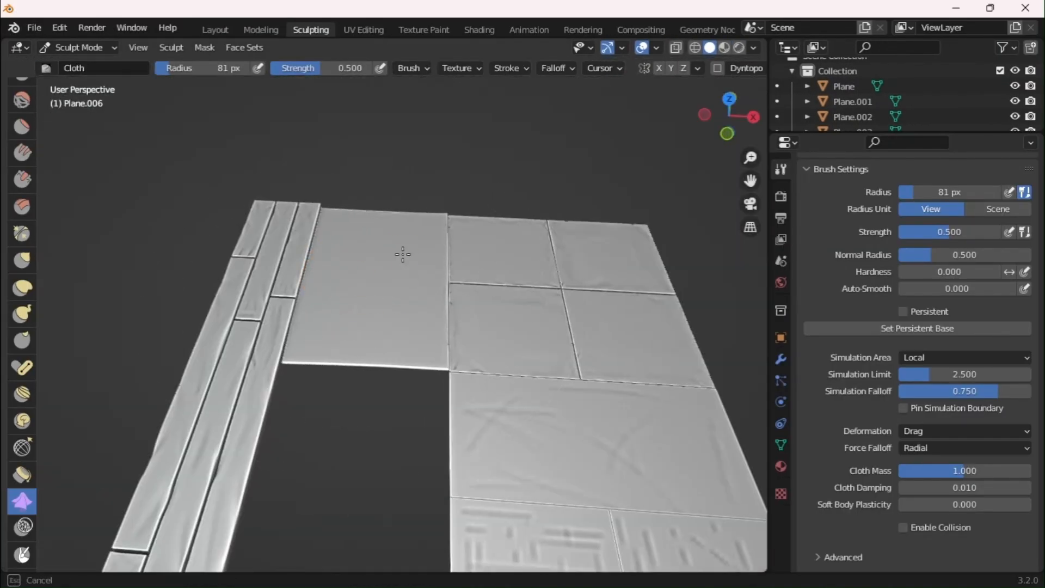
{"action": "left_click_drag", "start_coordinate": [403, 250], "coordinate": [327, 222]}
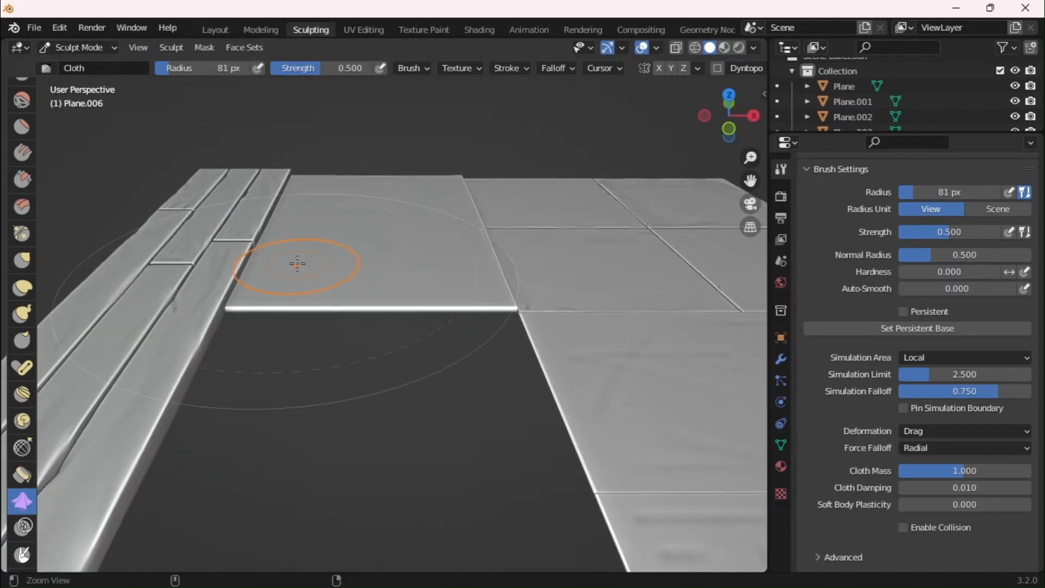
Isolate the slab's top surface for sculpting by hiding its lower geometry in Edit Mode
{"action": "key", "text": "Tab"}
{"action": "key", "text": "KP_1"}
{"action": "scroll", "coordinate": [439, 423], "scroll_direction": "up", "scroll_amount": 3}
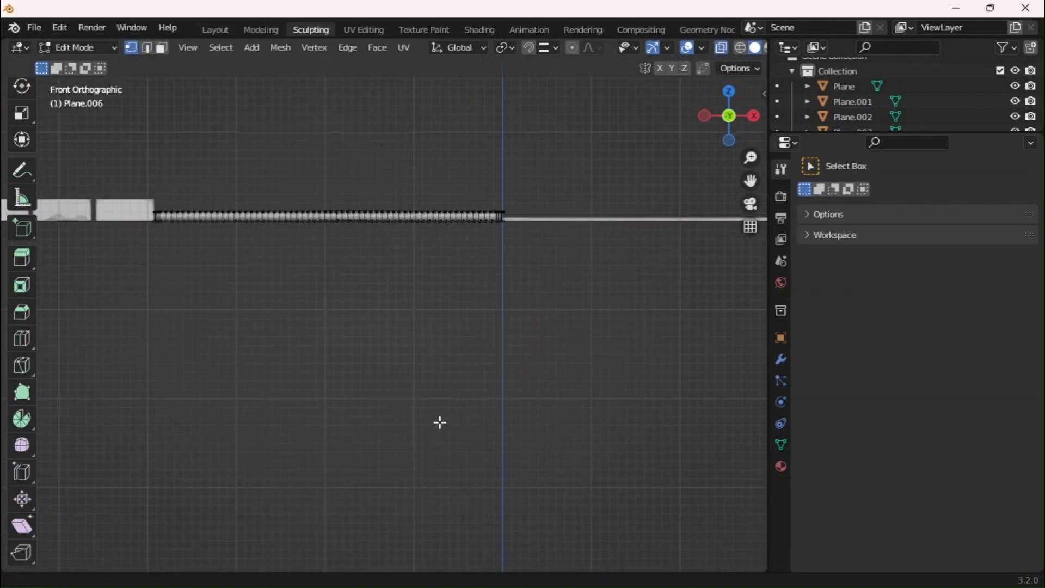
{"action": "left_click", "coordinate": [523, 218], "text": "alt+shift"}
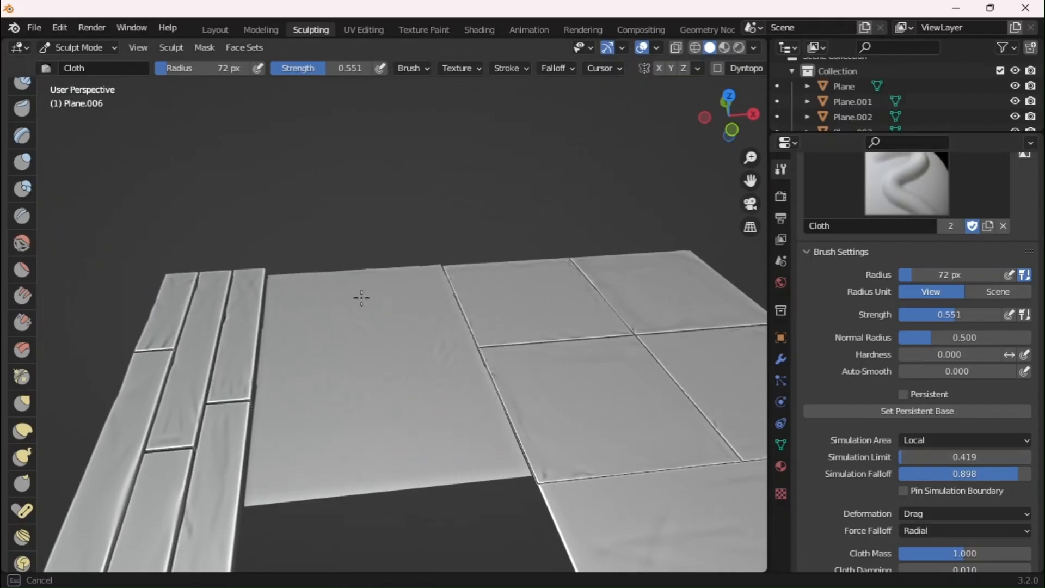
Sculpt folds across the slab with the Cloth brush at radius 72 px, strength 0.551, simulation limit 0.419 and falloff 0.898
{"action": "left_click_drag", "start_coordinate": [282, 364], "coordinate": [267, 460]}
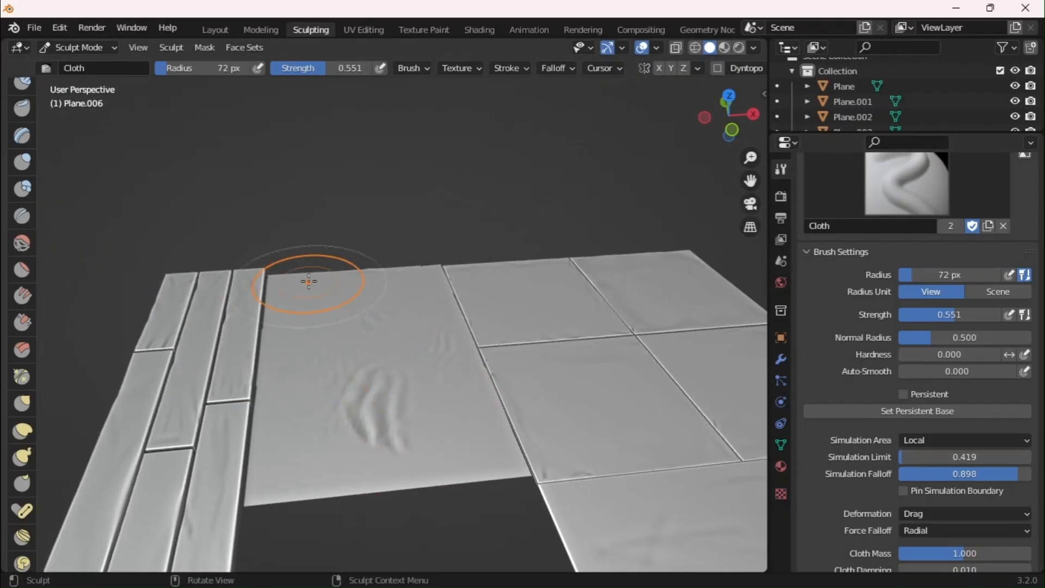
{"action": "left_click_drag", "start_coordinate": [309, 281], "coordinate": [428, 429]}
{"action": "middle_click_drag", "start_coordinate": [332, 380], "coordinate": [341, 411]}
{"action": "middle_click_drag", "start_coordinate": [340, 411], "coordinate": [381, 357], "text": "shift"}
{"action": "left_click_drag", "start_coordinate": [381, 357], "coordinate": [452, 321]}
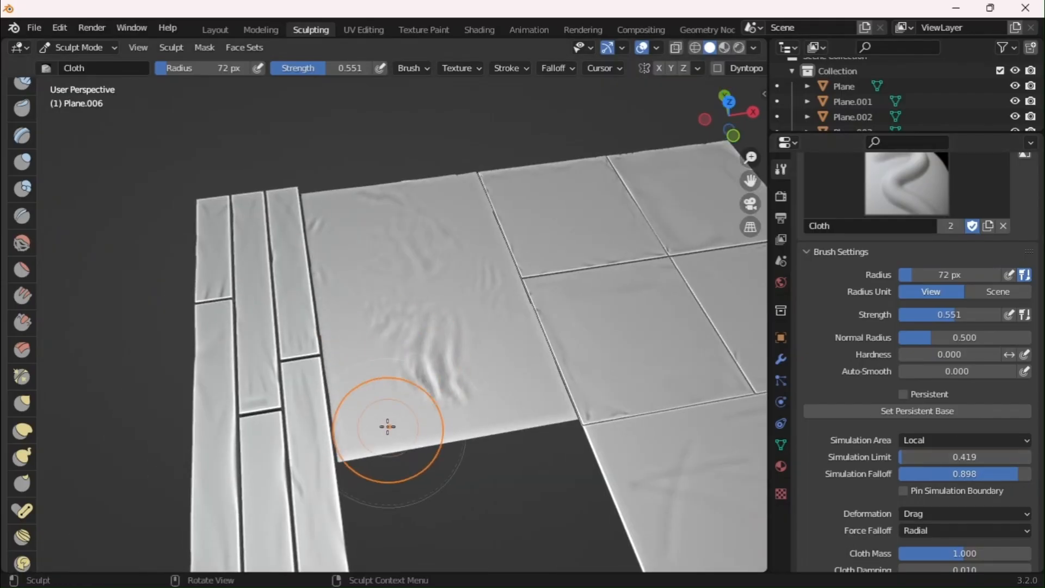
{"action": "mouse_move", "coordinate": [380, 424]}
{"action": "left_mouse_down"}
{"action": "mouse_move", "coordinate": [446, 375]}
{"action": "mouse_move", "coordinate": [570, 323]}
{"action": "left_mouse_up"}
{"action": "left_click_drag", "start_coordinate": [343, 422], "coordinate": [463, 357]}
{"action": "mouse_move", "coordinate": [489, 338]}
{"action": "middle_mouse_down"}
{"action": "mouse_move", "coordinate": [448, 282]}
{"action": "mouse_move", "coordinate": [471, 310]}
{"action": "mouse_move", "coordinate": [475, 340]}
{"action": "middle_mouse_up"}
{"action": "mouse_move", "coordinate": [371, 259]}
{"action": "left_mouse_down"}
{"action": "mouse_move", "coordinate": [388, 273]}
{"action": "mouse_move", "coordinate": [430, 268]}
{"action": "left_mouse_up"}
{"action": "mouse_move", "coordinate": [477, 260]}
{"action": "middle_mouse_down"}
{"action": "mouse_move", "coordinate": [463, 306]}
{"action": "mouse_move", "coordinate": [474, 252]}
{"action": "middle_mouse_up"}
Soften the slab's folds with the Smooth brush at strength 0.339 and reveal its hidden geometry
{"action": "left_click", "coordinate": [24, 243]}
{"action": "mouse_move", "coordinate": [522, 319]}
{"action": "left_mouse_down"}
{"action": "mouse_move", "coordinate": [474, 368]}
{"action": "mouse_move", "coordinate": [490, 305]}
{"action": "left_mouse_up"}
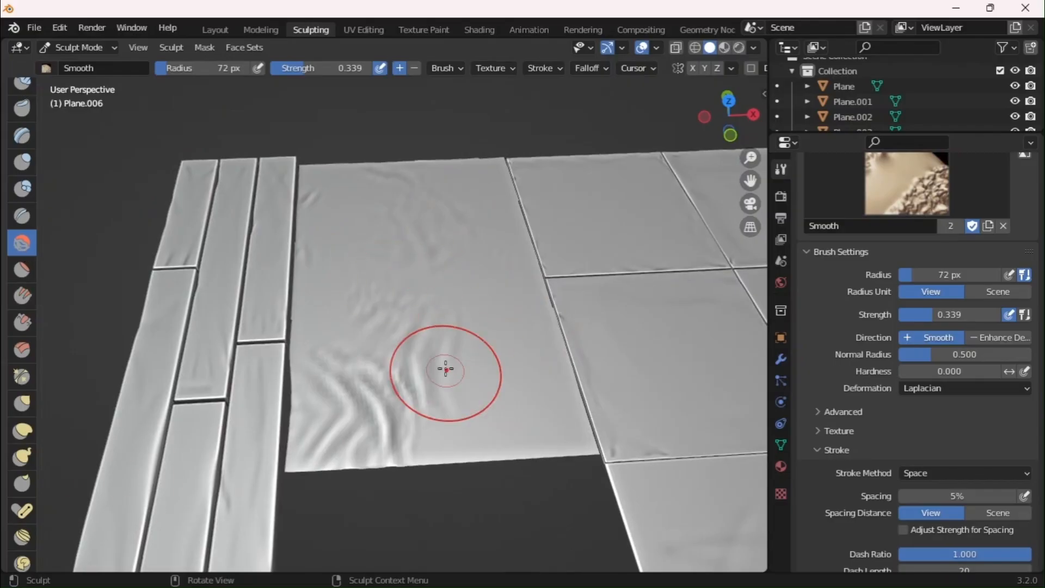
{"action": "middle_click_drag", "start_coordinate": [479, 245], "coordinate": [498, 335], "text": "ctrl"}
{"action": "key", "text": "alt+h"}
{"action": "key", "text": "alt+a"}
{"action": "key", "text": "Tab"}
{"action": "key", "text": "Tab"}
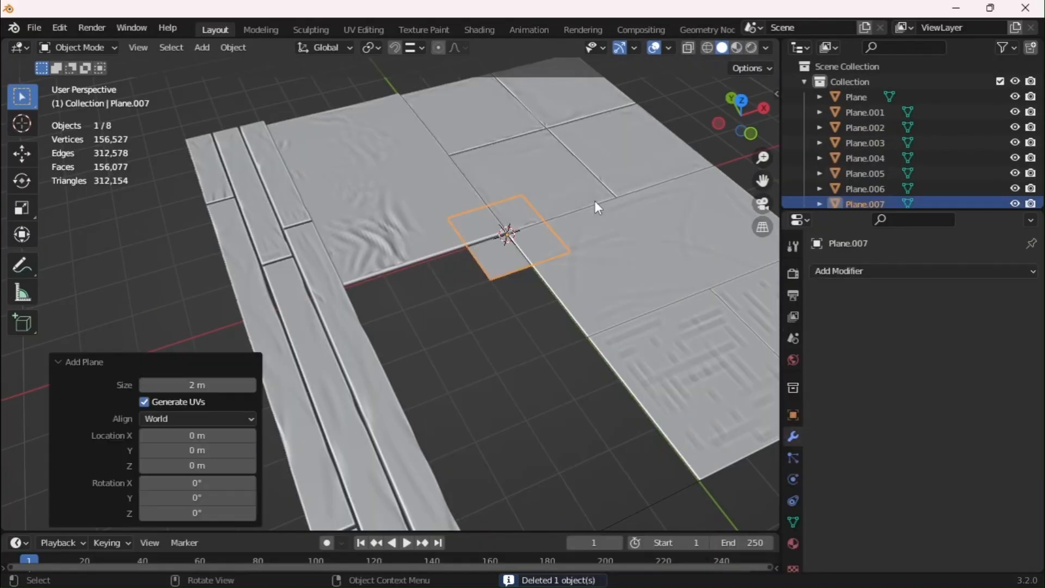
Move the newly added plane -2.9044 m along X to line it up with the planks' edge
{"action": "key", "text": "KP_7"}
{"action": "key", "text": "g"}
{"action": "key", "text": "x"}
{"action": "left_click", "coordinate": [565, 226]}
{"action": "middle_click_drag", "start_coordinate": [566, 227], "coordinate": [561, 163], "text": "ctrl"}
{"action": "middle_click_drag", "start_coordinate": [436, 338], "coordinate": [471, 182], "text": "shift"}
Move the new plane -0.98087 m along Y to sit just in front of the wrinkled slab
{"action": "key", "text": "g"}
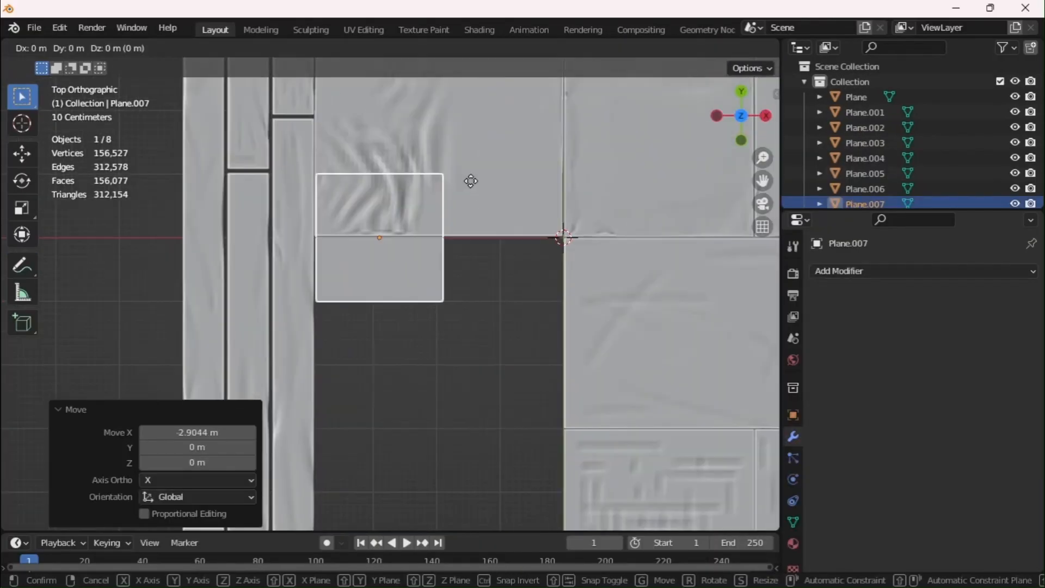
{"action": "key", "text": "z"}
{"action": "key", "text": "z"}
{"action": "key", "text": "y"}
{"action": "left_click", "coordinate": [439, 334]}
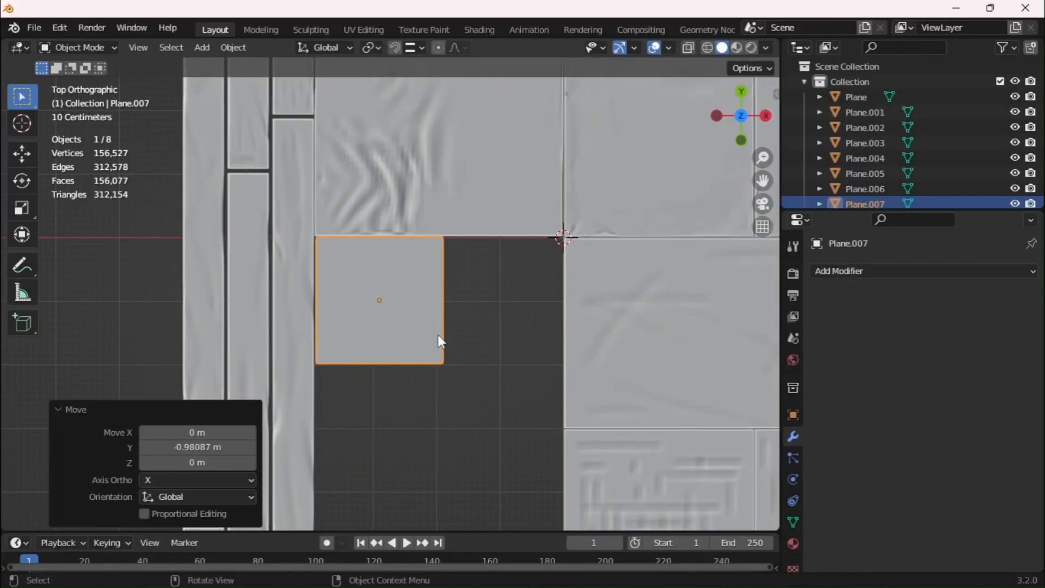
Fine-tune the new plane's position along X against the neighbouring planks
{"action": "middle_click_drag", "start_coordinate": [438, 335], "coordinate": [362, 217], "text": "ctrl"}
{"action": "middle_click_drag", "start_coordinate": [362, 217], "coordinate": [453, 366], "text": "shift"}
{"action": "key", "text": "g"}
{"action": "key", "text": "x"}
{"action": "left_click", "coordinate": [463, 303]}
{"action": "middle_click_drag", "start_coordinate": [453, 366], "coordinate": [396, 381]}
{"action": "middle_click_drag", "start_coordinate": [395, 381], "coordinate": [425, 515], "text": "ctrl"}
{"action": "key", "text": "KP_7"}
{"action": "middle_click_drag", "start_coordinate": [472, 482], "coordinate": [392, 193], "text": "ctrl"}
Extend the plane's edge farthest from the planks along X to meet the panels at the world Y axis
{"action": "key", "text": "Tab"}
{"action": "middle_click_drag", "start_coordinate": [468, 213], "coordinate": [504, 399], "text": "ctrl"}
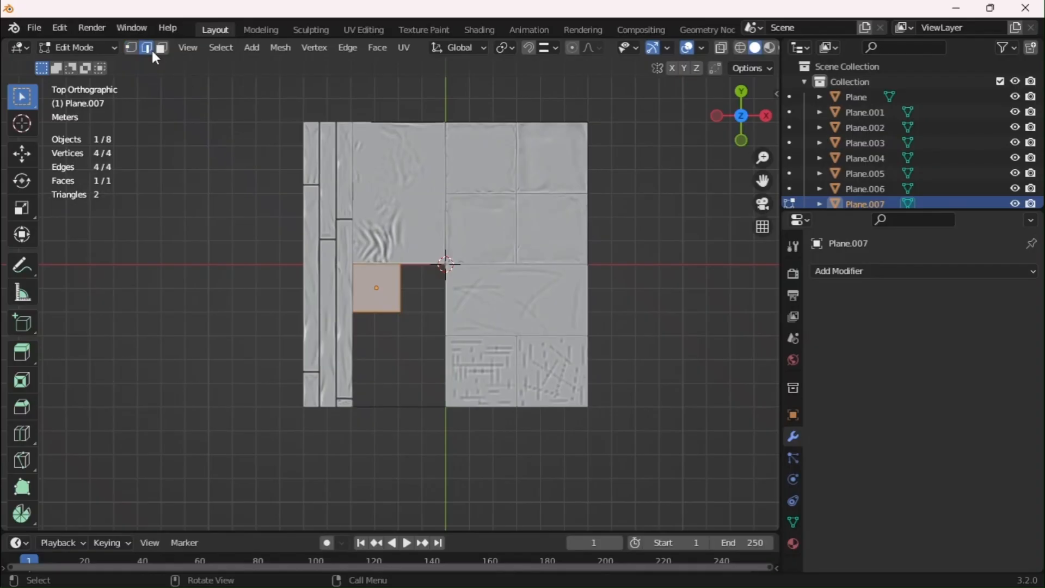
{"action": "key", "text": "g"}
{"action": "key", "text": "x"}
{"action": "left_click", "coordinate": [73, 352]}
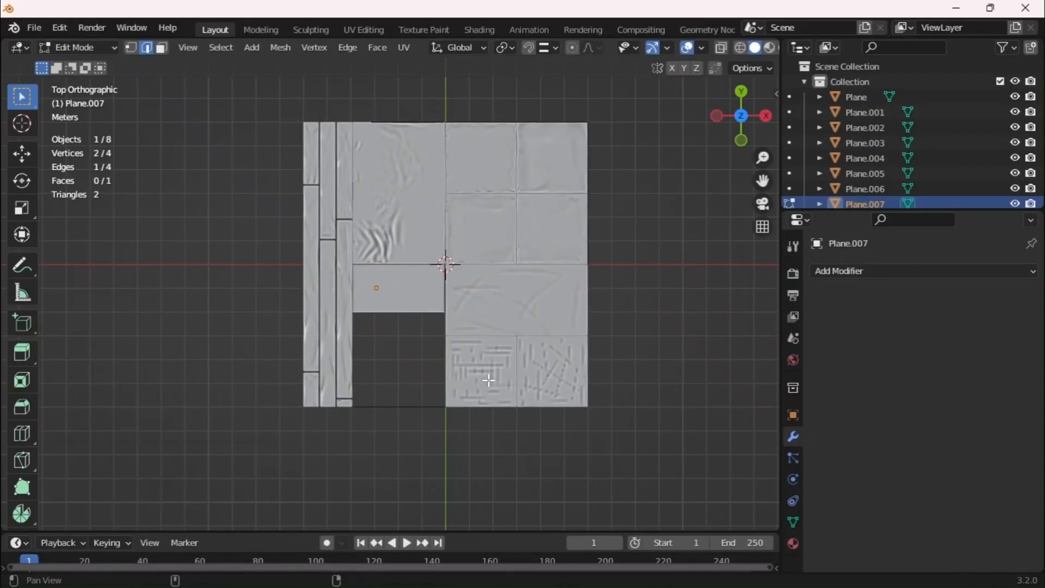
{"action": "middle_click_drag", "start_coordinate": [463, 295], "coordinate": [452, 223], "text": "ctrl"}
{"action": "key", "text": "g"}
{"action": "key", "text": "x"}
{"action": "left_click", "coordinate": [436, 287]}
Extend the plane's front edge along Y to the front border of the trim sheet
{"action": "left_click", "coordinate": [340, 321]}
{"action": "middle_click_drag", "start_coordinate": [341, 310], "coordinate": [365, 199], "text": "shift"}
{"action": "middle_click_drag", "start_coordinate": [365, 199], "coordinate": [357, 254], "text": "ctrl"}
{"action": "key", "text": "g"}
{"action": "key", "text": "x"}
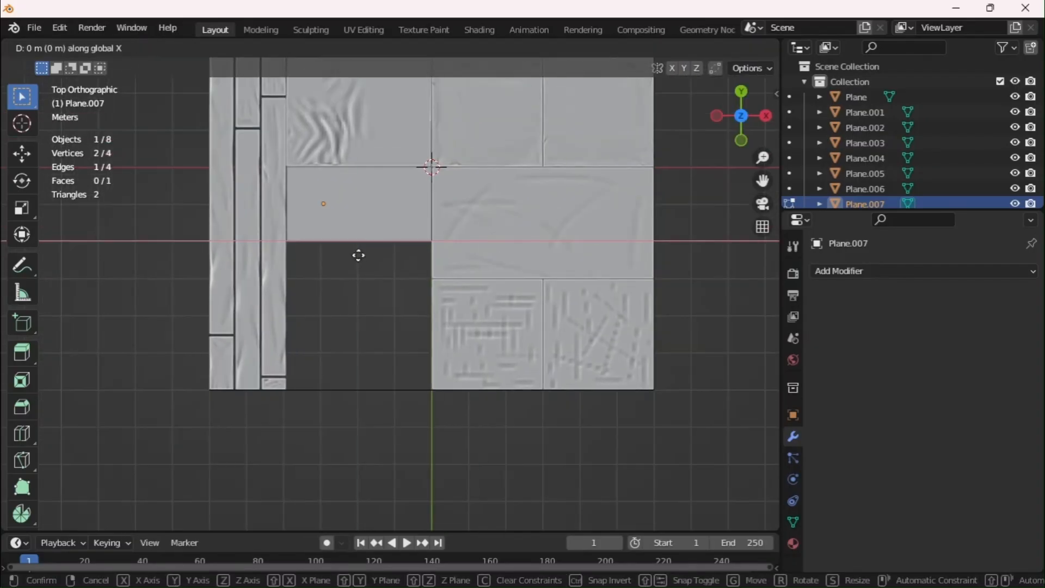
{"action": "key", "text": "y"}
{"action": "left_click", "coordinate": [357, 383]}
Add four evenly spaced lengthwise loop cuts to the plane and bevel them 0.0215 m wide
{"action": "key", "text": "a"}
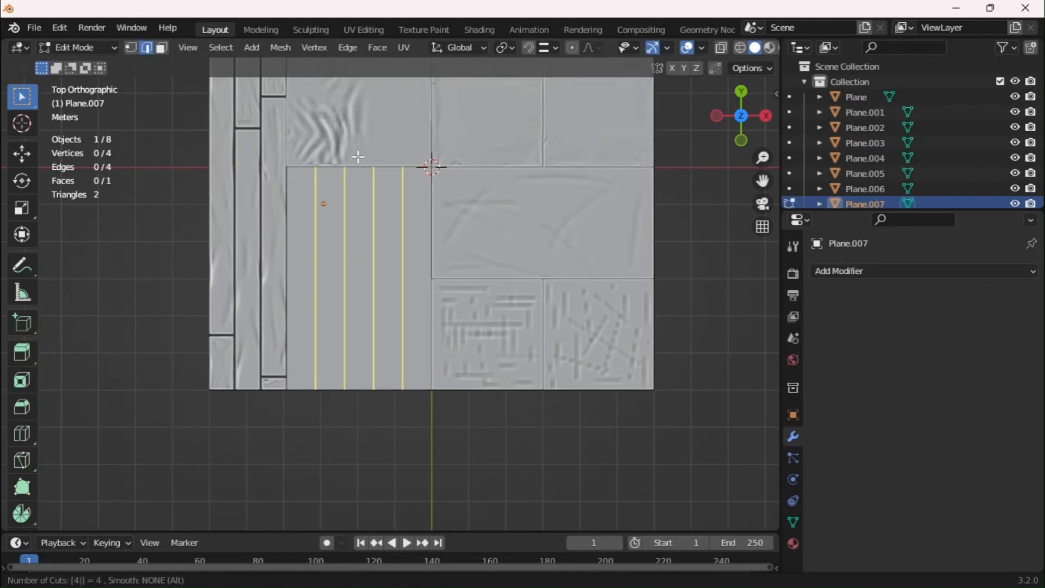
{"action": "left_click", "coordinate": [357, 157]}
{"action": "right_click", "coordinate": [358, 157]}
{"action": "middle_click_drag", "start_coordinate": [348, 324], "coordinate": [345, 283], "text": "ctrl"}
{"action": "key", "text": "ctrl+b"}
{"action": "left_click", "coordinate": [384, 357]}
Delete the narrow beveled faces to separate the plane into five strips
{"action": "key", "text": "x"}
{"action": "key", "text": "f"}
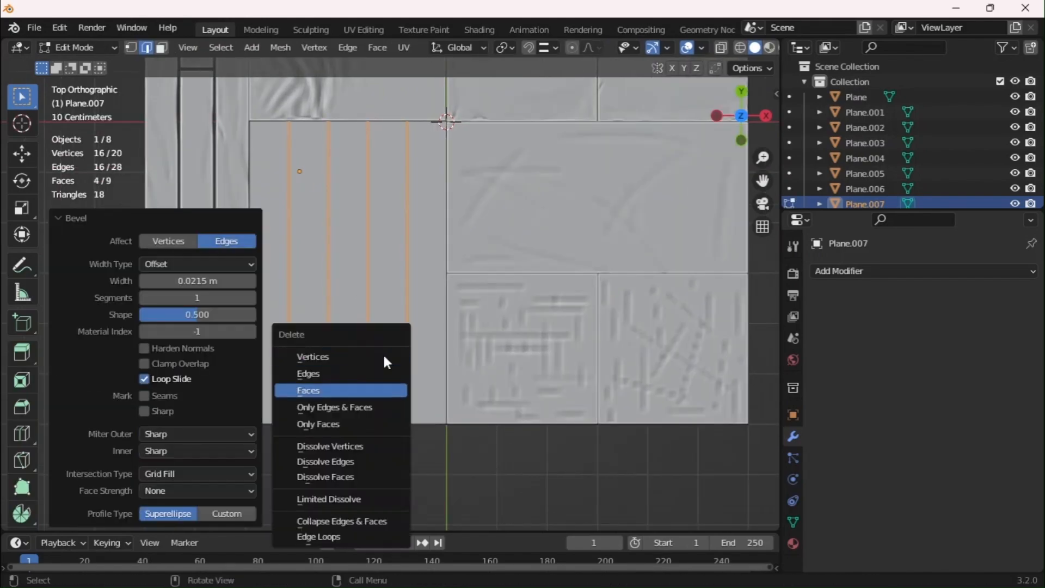
{"action": "key", "text": "f"}
Extrude all five strips upward into thin planks
{"action": "key", "text": "a"}
{"action": "middle_click_drag", "start_coordinate": [348, 376], "coordinate": [466, 275]}
{"action": "key", "text": "e"}
{"action": "left_click", "coordinate": [409, 231]}
{"action": "scroll", "coordinate": [471, 284], "scroll_direction": "up", "scroll_amount": 2}
{"action": "key", "text": "alt+a"}
{"action": "middle_click_drag", "start_coordinate": [425, 231], "coordinate": [413, 210]}
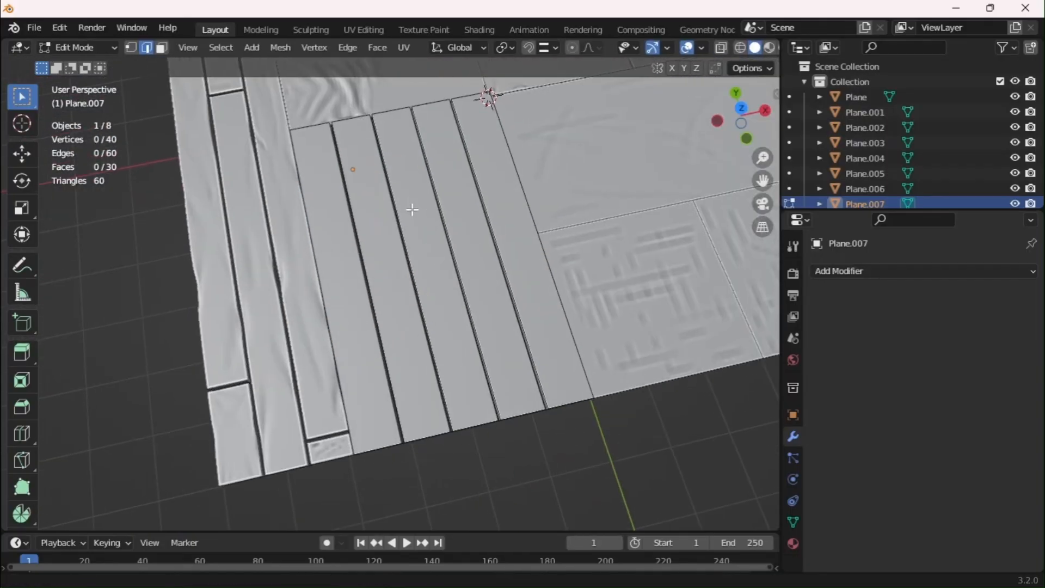
Subdivide the new plank nearest the existing planks with dense loop cuts in both directions
{"action": "scroll", "coordinate": [405, 202], "scroll_direction": "up", "scroll_amount": 2}
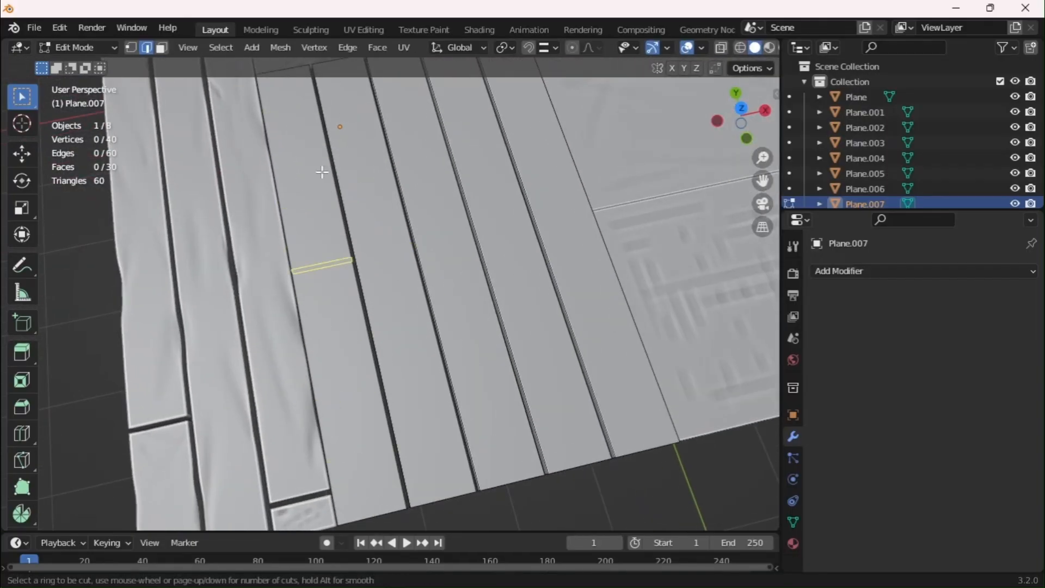
{"action": "scroll", "coordinate": [322, 172], "scroll_direction": "up", "scroll_amount": 15}
{"action": "left_click", "coordinate": [281, 83]}
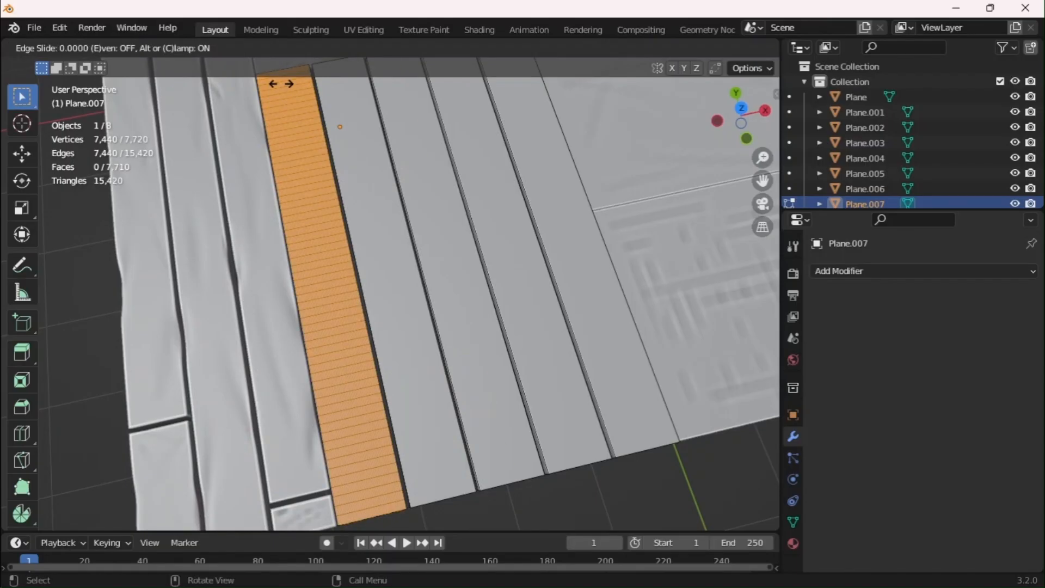
{"action": "left_click", "coordinate": [315, 233]}
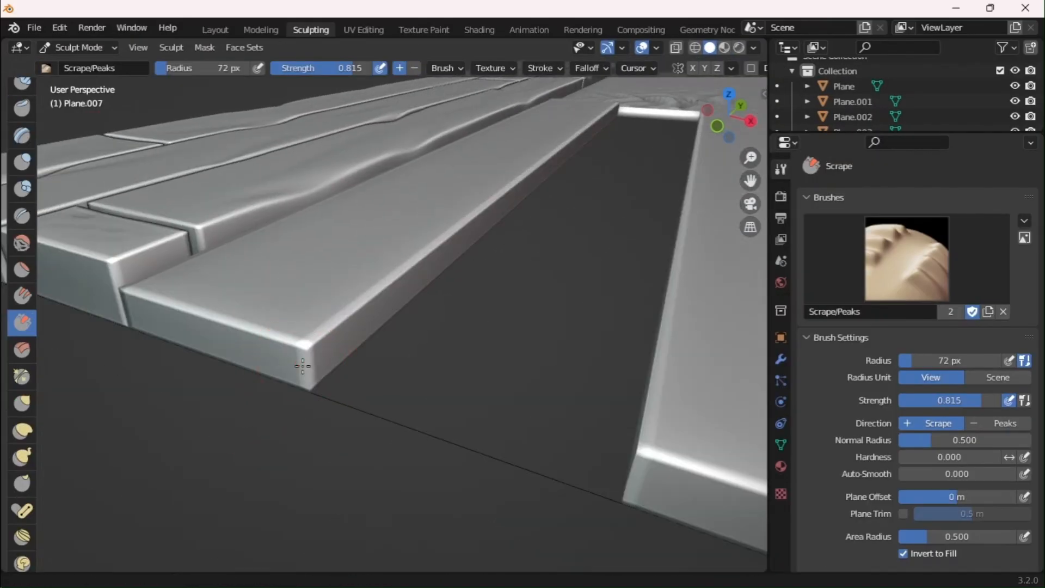
Wear down the new plank's exposed long edge with the Scrape brush at radius 72 px and strength 0.815
{"action": "middle_click_drag", "start_coordinate": [303, 366], "coordinate": [353, 308], "text": "ctrl"}
{"action": "left_click_drag", "start_coordinate": [381, 245], "coordinate": [544, 152]}
{"action": "mouse_move", "coordinate": [544, 151]}
{"action": "middle_mouse_down"}
{"action": "mouse_move", "coordinate": [492, 200]}
{"action": "mouse_move", "coordinate": [553, 256]}
{"action": "mouse_move", "coordinate": [479, 365]}
{"action": "middle_mouse_up"}
{"action": "left_click_drag", "start_coordinate": [534, 222], "coordinate": [492, 269]}
{"action": "middle_click_drag", "start_coordinate": [499, 369], "coordinate": [444, 336]}
Scrape further along the plank's top edges with the brush at radius 51 px and strength 0.506
{"action": "key", "text": "bracketleft"}
{"action": "key", "text": "bracketleft"}
{"action": "key", "text": "bracketleft"}
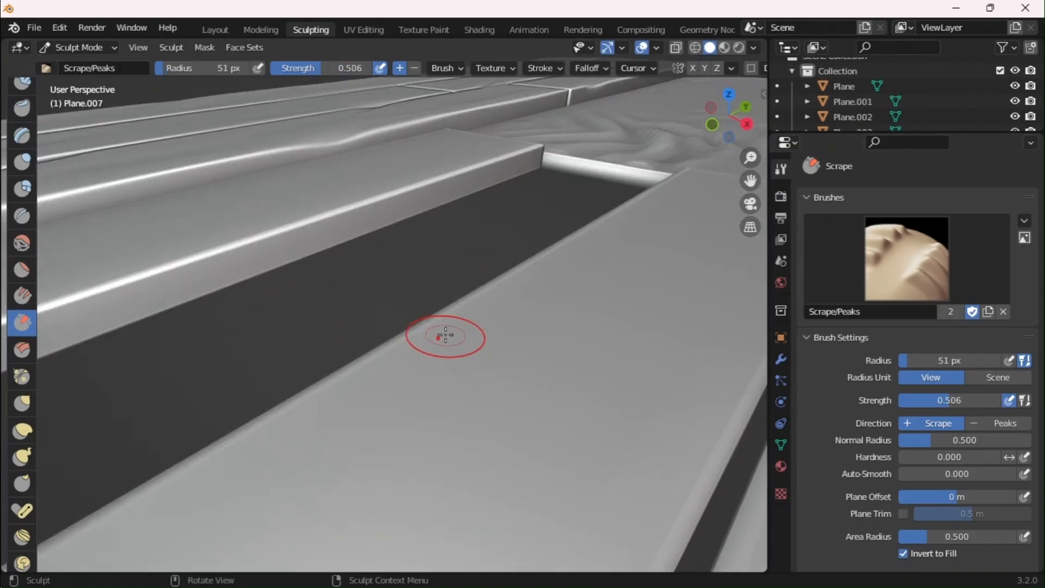
{"action": "left_click_drag", "start_coordinate": [219, 242], "coordinate": [252, 238]}
{"action": "left_click_drag", "start_coordinate": [474, 168], "coordinate": [479, 173]}
{"action": "scroll", "coordinate": [479, 173], "scroll_direction": "down", "scroll_amount": 8}
{"action": "mouse_move", "coordinate": [479, 173]}
{"action": "middle_mouse_down"}
{"action": "mouse_move", "coordinate": [534, 201]}
{"action": "mouse_move", "coordinate": [530, 260]}
{"action": "mouse_move", "coordinate": [461, 243]}
{"action": "mouse_move", "coordinate": [356, 184]}
{"action": "mouse_move", "coordinate": [416, 243]}
{"action": "mouse_move", "coordinate": [370, 324]}
{"action": "middle_mouse_up"}
Scrape the plank's long edge facing the existing planks to make it uneven
{"action": "scroll", "coordinate": [530, 259], "scroll_direction": "up", "scroll_amount": 9}
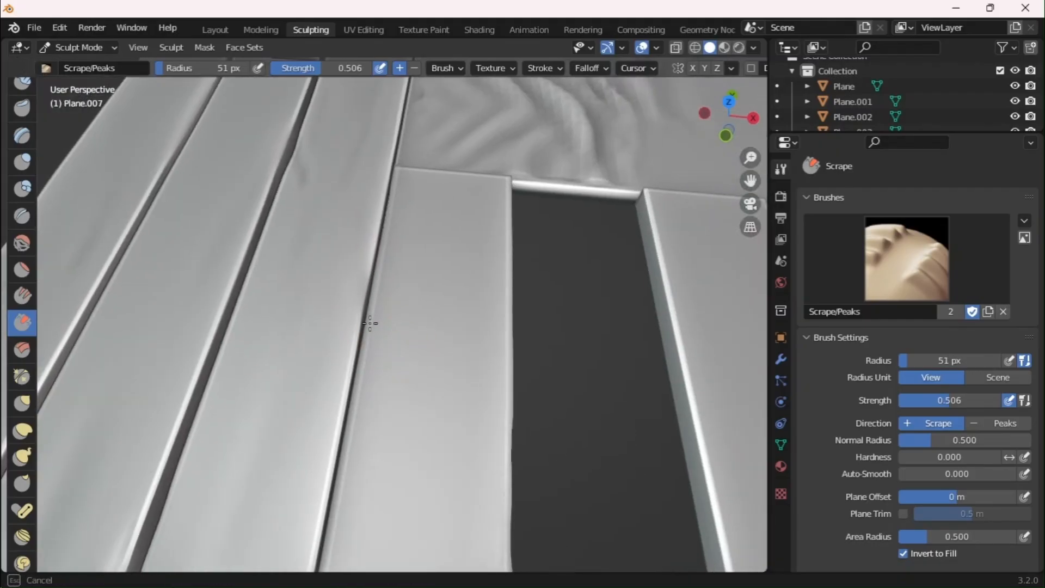
{"action": "left_click_drag", "start_coordinate": [364, 306], "coordinate": [377, 414]}
{"action": "mouse_move", "coordinate": [379, 418]}
{"action": "middle_mouse_down"}
{"action": "mouse_move", "coordinate": [350, 368]}
{"action": "mouse_move", "coordinate": [331, 264]}
{"action": "mouse_move", "coordinate": [324, 353]}
{"action": "middle_mouse_up"}
{"action": "scroll", "coordinate": [332, 264], "scroll_direction": "down", "scroll_amount": 4}
{"action": "mouse_move", "coordinate": [323, 353]}
{"action": "left_mouse_down"}
{"action": "mouse_move", "coordinate": [332, 432]}
{"action": "mouse_move", "coordinate": [338, 409]}
{"action": "left_mouse_up"}
{"action": "middle_click_drag", "start_coordinate": [338, 401], "coordinate": [463, 407]}
{"action": "scroll", "coordinate": [463, 407], "scroll_direction": "down", "scroll_amount": 3}
Carve lengthwise wood-grain grooves into the plank with the Crease brush at radius 8 px and strength 0.482
{"action": "key", "text": "shift+c"}
{"action": "scroll", "coordinate": [405, 383], "scroll_direction": "up", "scroll_amount": 4}
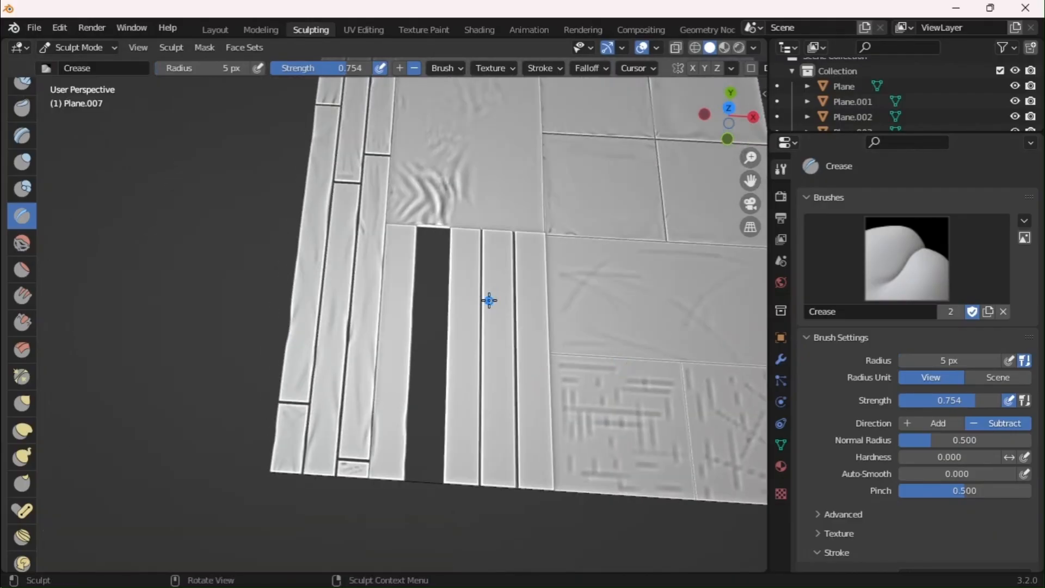
{"action": "scroll", "coordinate": [400, 267], "scroll_direction": "up", "scroll_amount": 1}
{"action": "left_click_drag", "start_coordinate": [397, 268], "coordinate": [396, 375]}
{"action": "key", "text": "ctrl+z"}
{"action": "scroll", "coordinate": [405, 424], "scroll_direction": "up", "scroll_amount": 2}
{"action": "key", "text": "f"}
{"action": "left_click", "coordinate": [407, 421]}
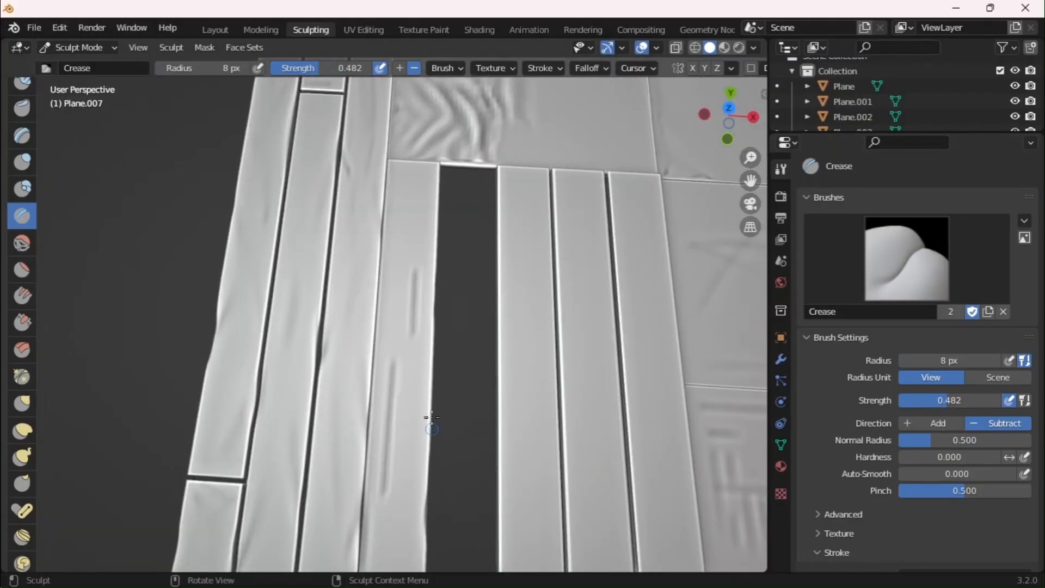
{"action": "scroll", "coordinate": [432, 418], "scroll_direction": "down", "scroll_amount": 3}
{"action": "scroll", "coordinate": [437, 347], "scroll_direction": "up", "scroll_amount": 3}
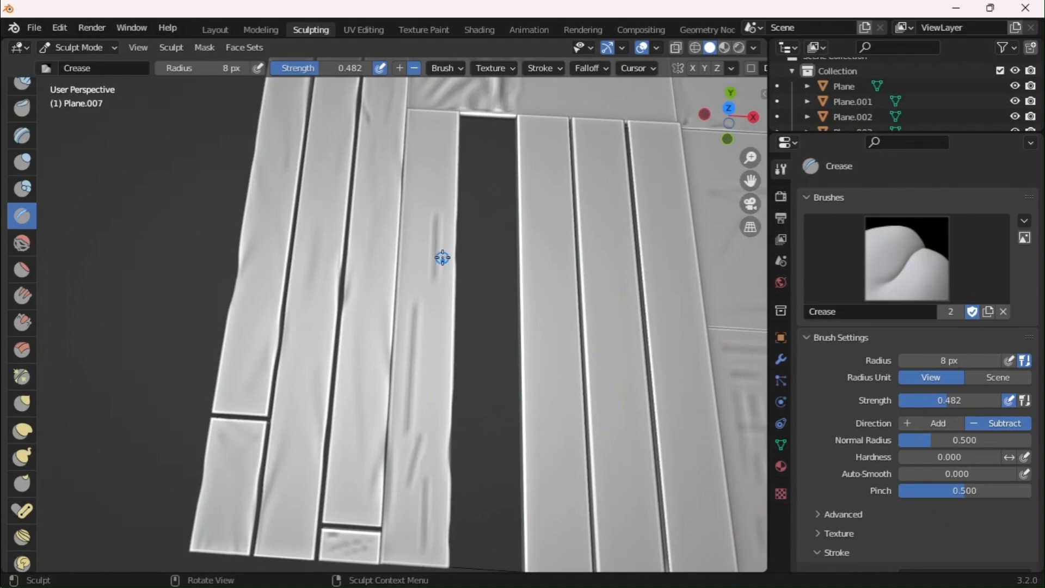
Add finer grain lines to the plank with the Crease brush at radius 4 px
{"action": "scroll", "coordinate": [420, 324], "scroll_direction": "down", "scroll_amount": 3}
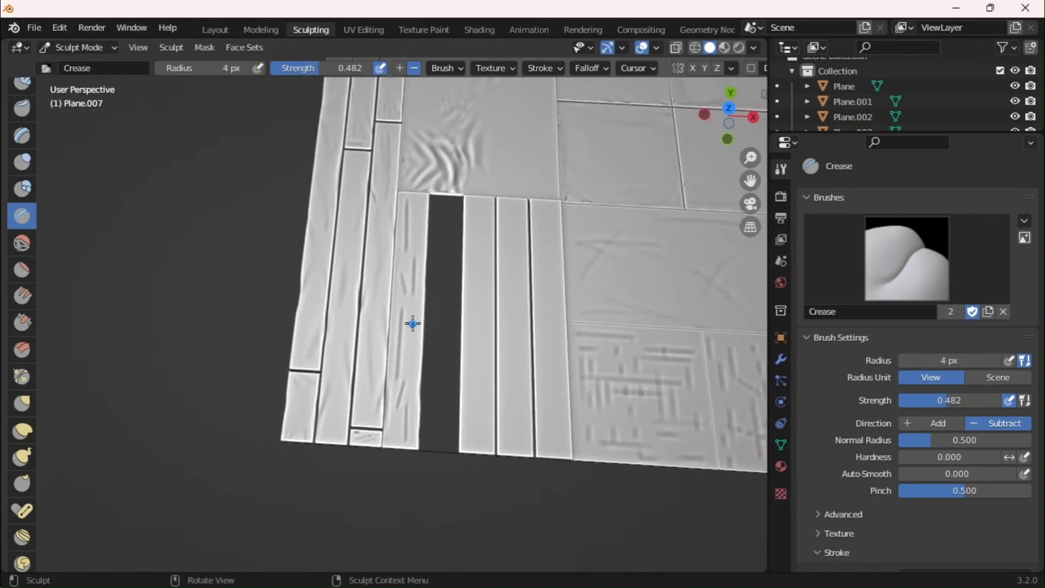
{"action": "middle_click_drag", "start_coordinate": [455, 280], "coordinate": [415, 260]}
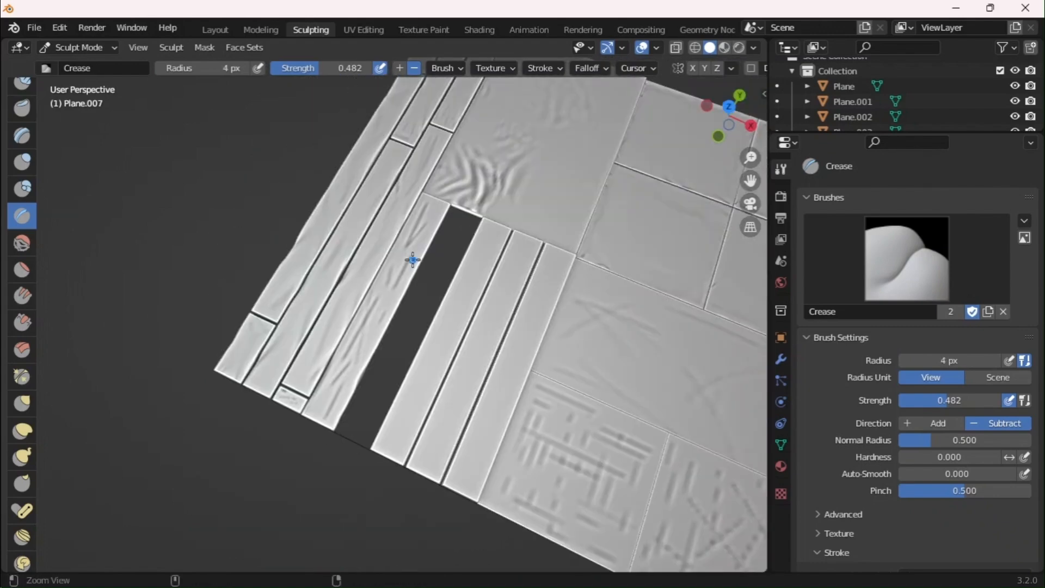
{"action": "scroll", "coordinate": [415, 259], "scroll_direction": "up", "scroll_amount": 3}
Carve broader grain marks near the plank's front end with the Crease brush at radius 10 px and the Space stroke method
{"action": "scroll", "coordinate": [868, 312], "scroll_direction": "down", "scroll_amount": 6}
{"action": "left_click", "coordinate": [923, 391]}
{"action": "left_click", "coordinate": [917, 441]}
{"action": "middle_click_drag", "start_coordinate": [457, 436], "coordinate": [452, 387]}
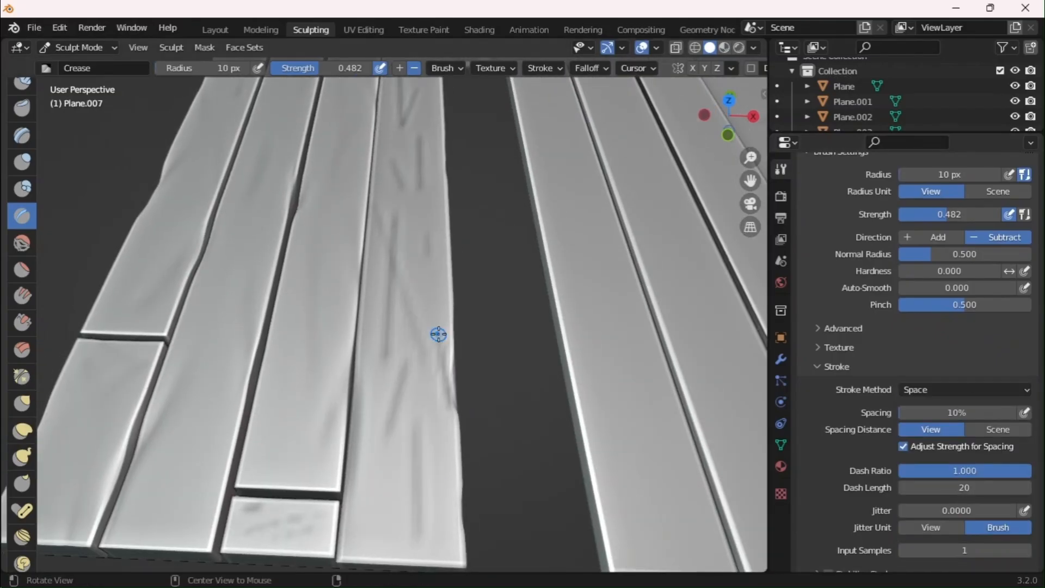
{"action": "middle_click_drag", "start_coordinate": [439, 335], "coordinate": [433, 231]}
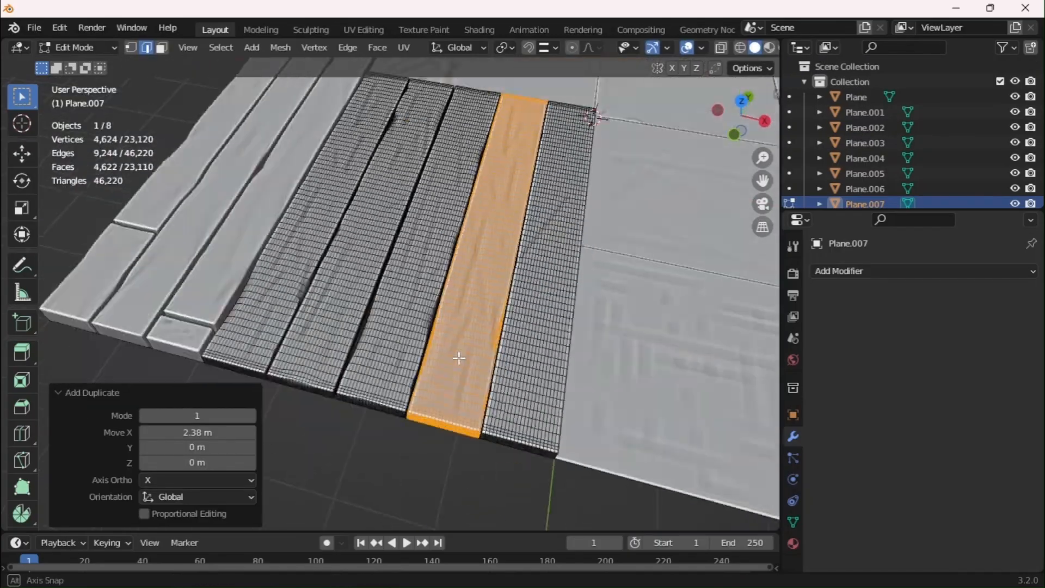
Rotate the fourth plank, a duplicate of the sculpted one, 180° about the Z axis
{"action": "type", "text": "rz180"}
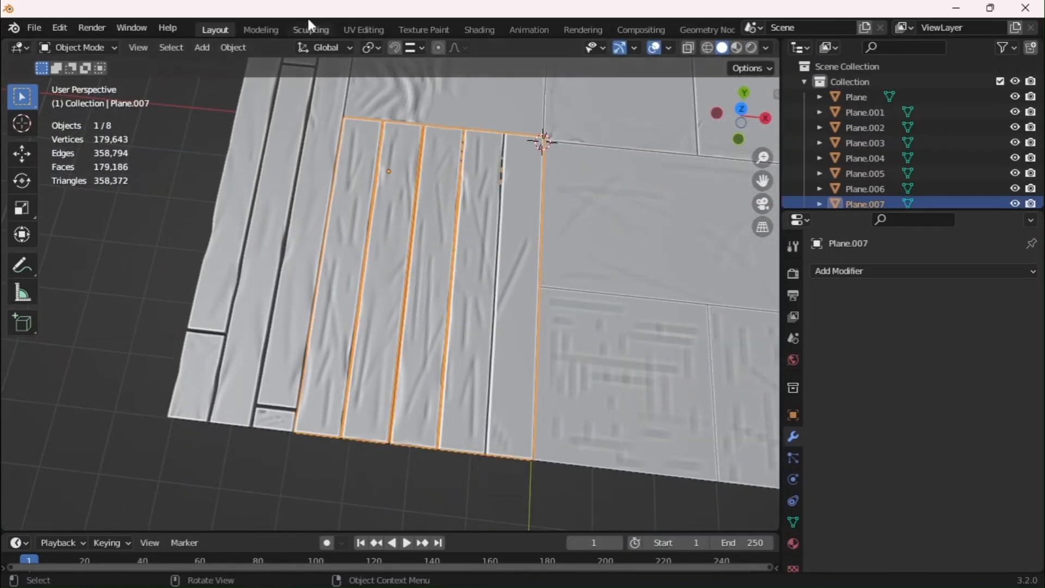
Soften the grain on the second set of planks with the Smooth brush at radius 20 px and strength 0.236
{"action": "left_click", "coordinate": [309, 30]}
{"action": "mouse_move", "coordinate": [426, 307]}
{"action": "middle_mouse_down", "text": "ctrl"}
{"action": "mouse_move", "coordinate": [427, 403]}
{"action": "mouse_move", "coordinate": [428, 338]}
{"action": "middle_mouse_up", "text": "ctrl"}
{"action": "left_click", "coordinate": [22, 338]}
{"action": "middle_click_drag", "start_coordinate": [429, 408], "coordinate": [429, 373], "text": "ctrl"}
{"action": "mouse_move", "coordinate": [359, 242]}
{"action": "left_mouse_down"}
{"action": "mouse_move", "coordinate": [364, 343]}
{"action": "mouse_move", "coordinate": [348, 272]}
{"action": "mouse_move", "coordinate": [297, 239]}
{"action": "left_mouse_up"}
{"action": "left_click_drag", "start_coordinate": [253, 245], "coordinate": [237, 413]}
{"action": "left_click_drag", "start_coordinate": [402, 332], "coordinate": [397, 217]}
{"action": "mouse_move", "coordinate": [395, 221]}
{"action": "middle_mouse_down", "text": "ctrl"}
{"action": "mouse_move", "coordinate": [350, 366]}
{"action": "mouse_move", "coordinate": [322, 229]}
{"action": "middle_mouse_up", "text": "ctrl"}
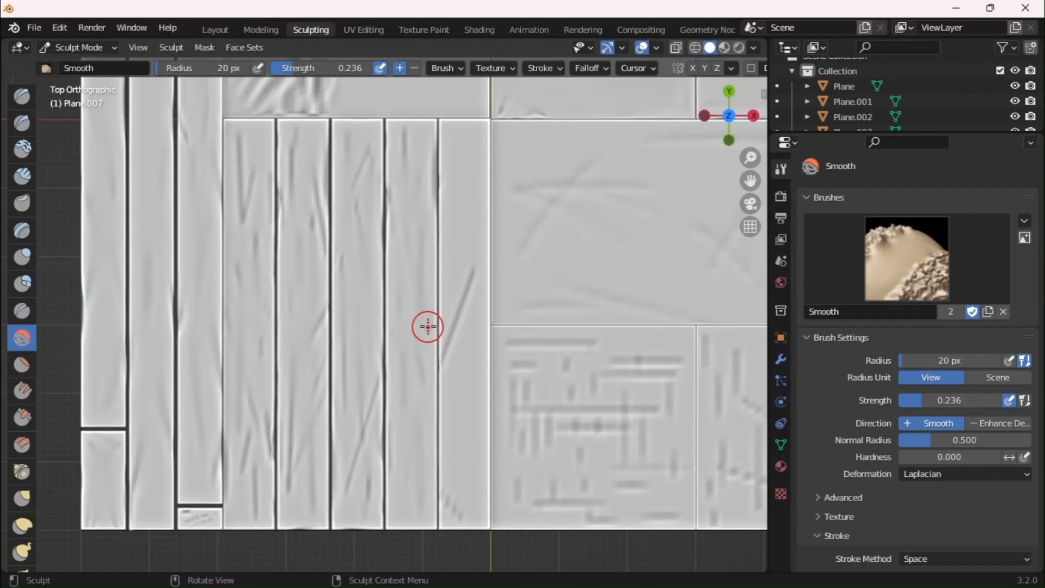
Carve thin grain lines into the fifth plank with the Crease brush at radius 3 px and strength 0.688
{"action": "left_click", "coordinate": [27, 312]}
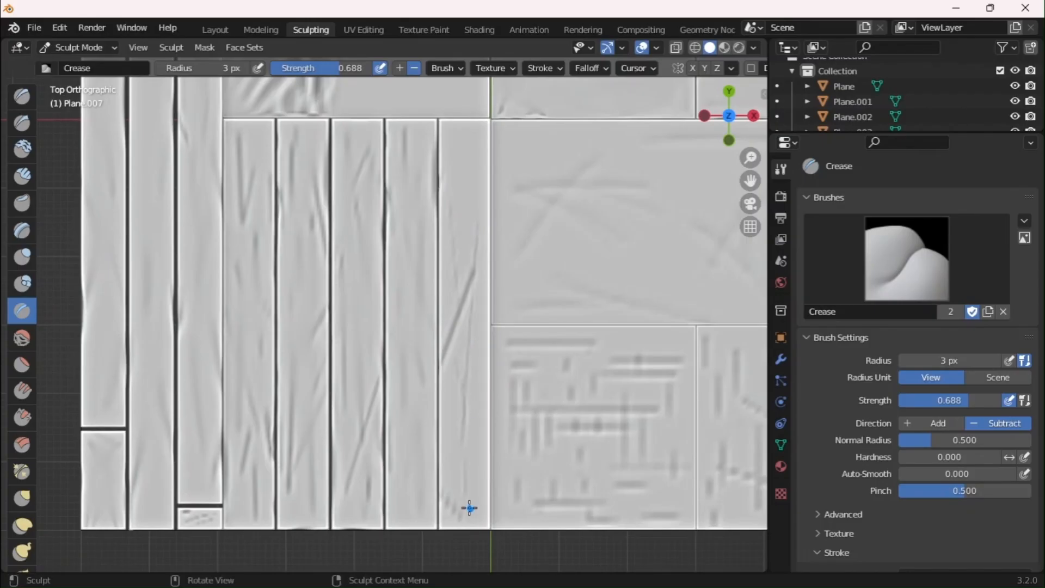
{"action": "left_click", "coordinate": [881, 554]}
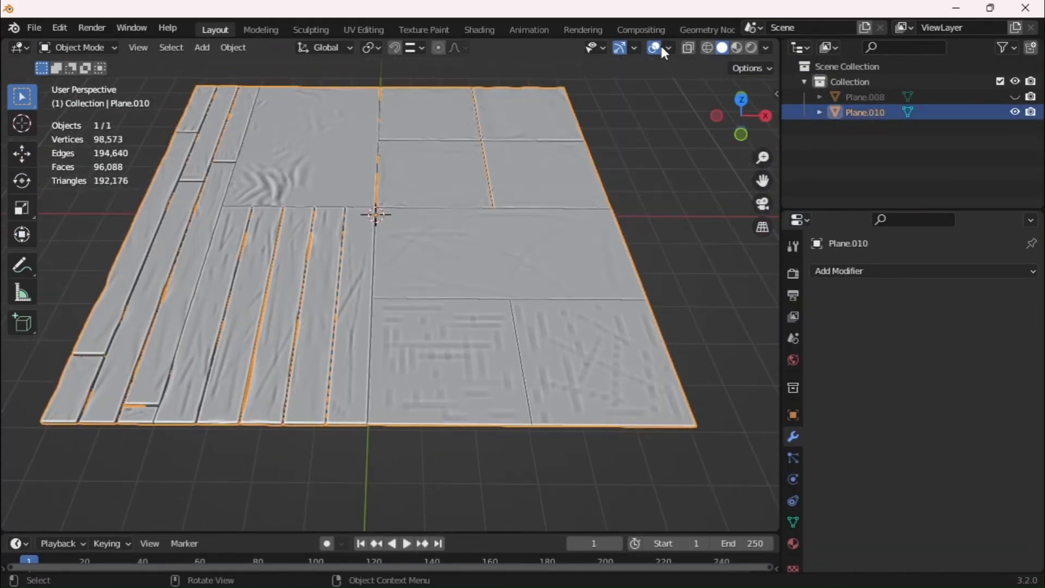
Check the face orientation of the joined trim sheet, and turn the overlay off again
{"action": "left_click", "coordinate": [670, 49]}
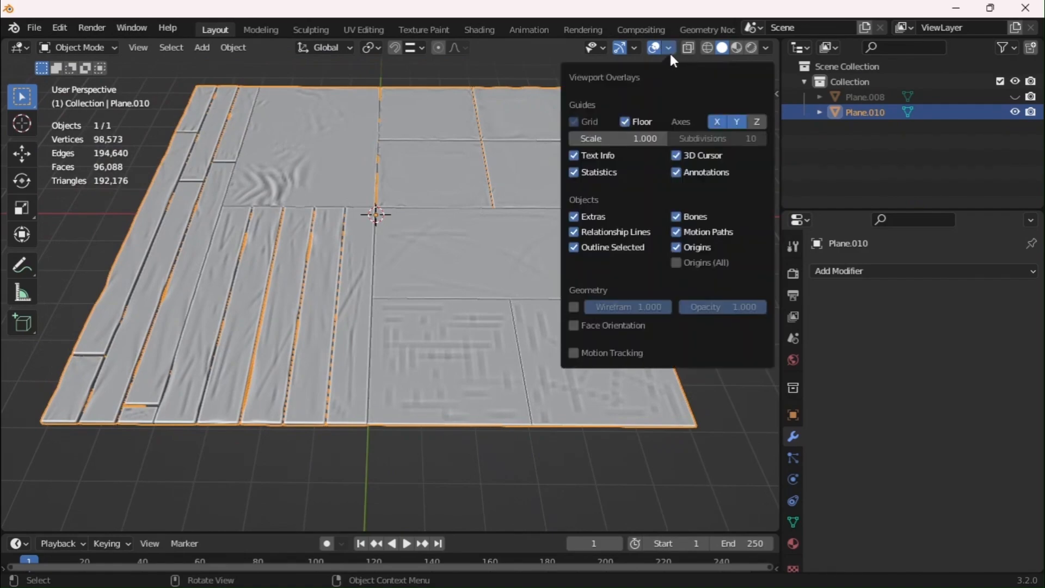
{"action": "left_click", "coordinate": [610, 326]}
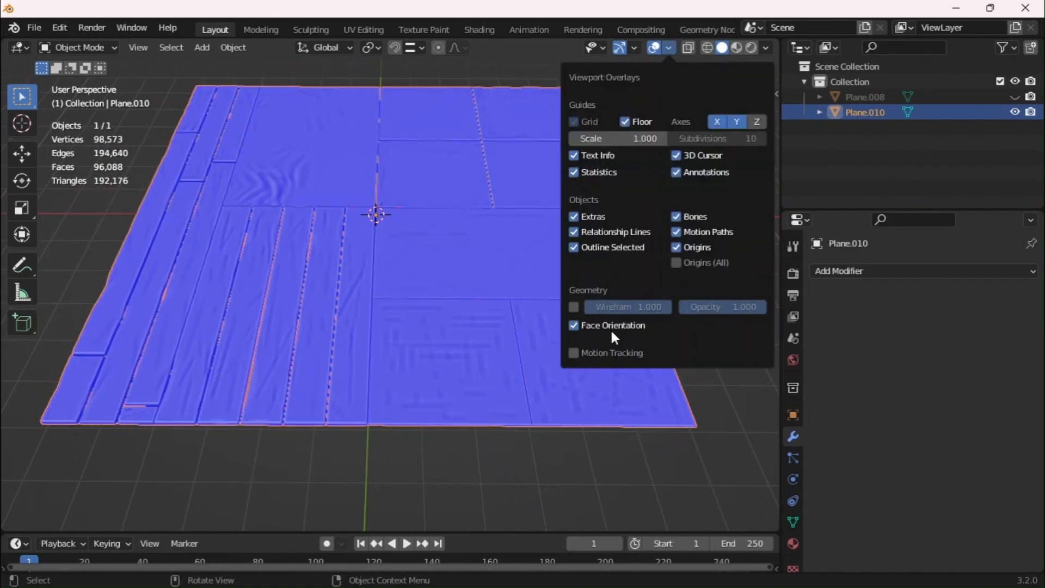
{"action": "left_click", "coordinate": [609, 328]}
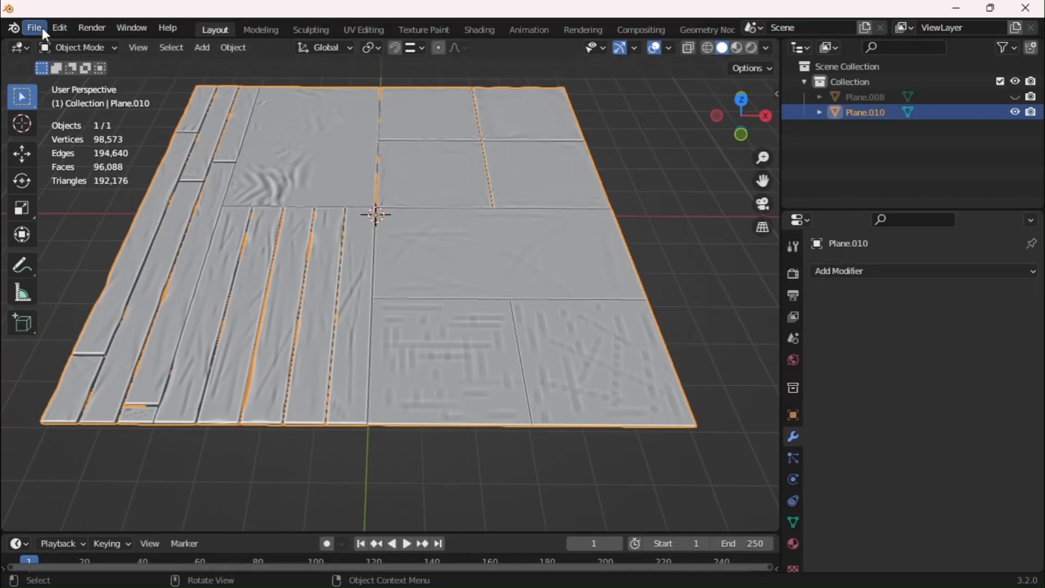
Export the sculpted trim sheet as trimsheet3.fbx, limited to selected and visible objects
{"action": "left_click", "coordinate": [41, 28]}
{"action": "mouse_move", "coordinate": [57, 251]}
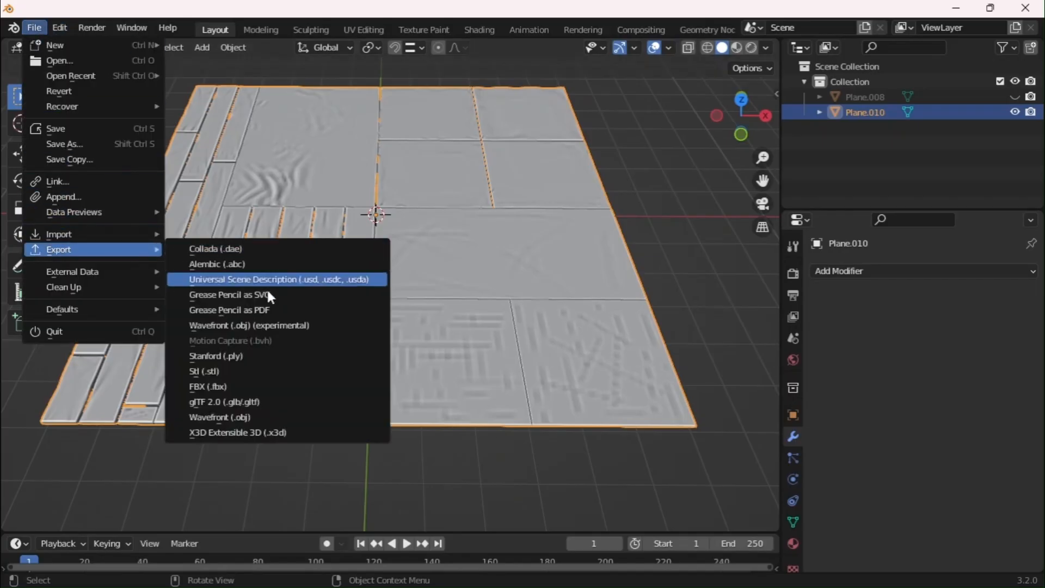
{"action": "left_click", "coordinate": [267, 386]}
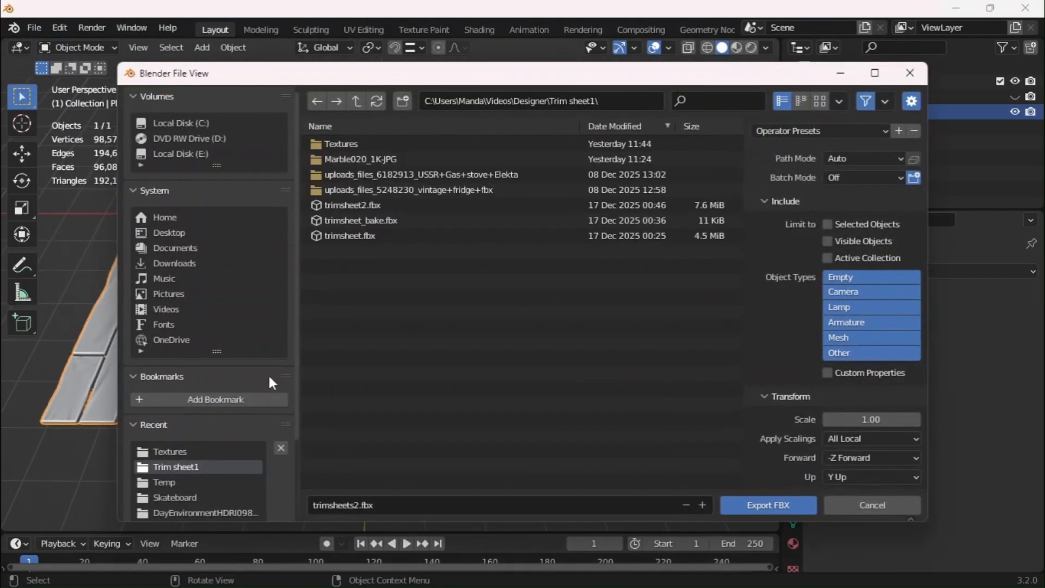
{"action": "left_click", "coordinate": [350, 238]}
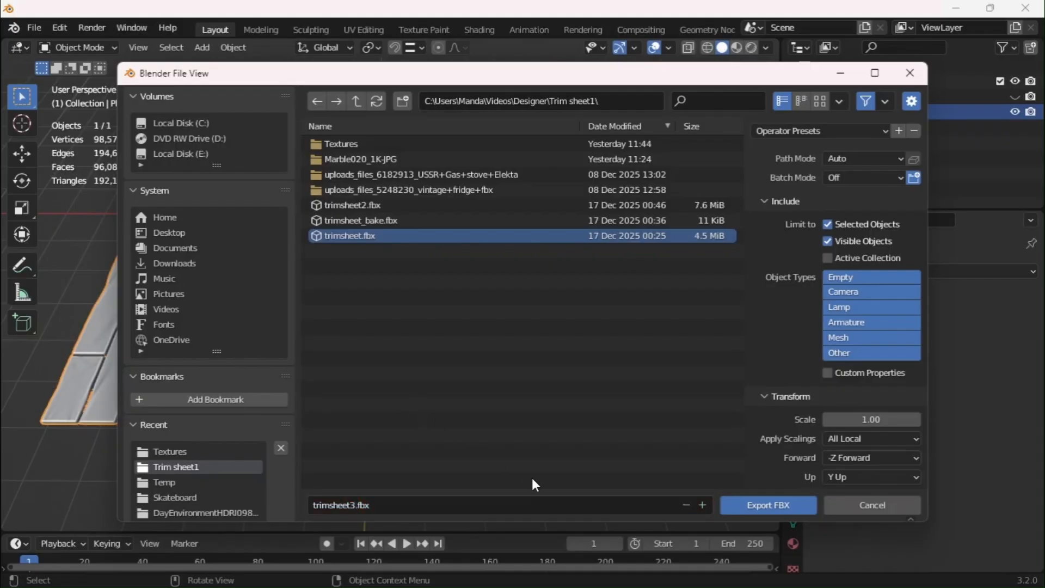
{"action": "left_click", "coordinate": [760, 506]}
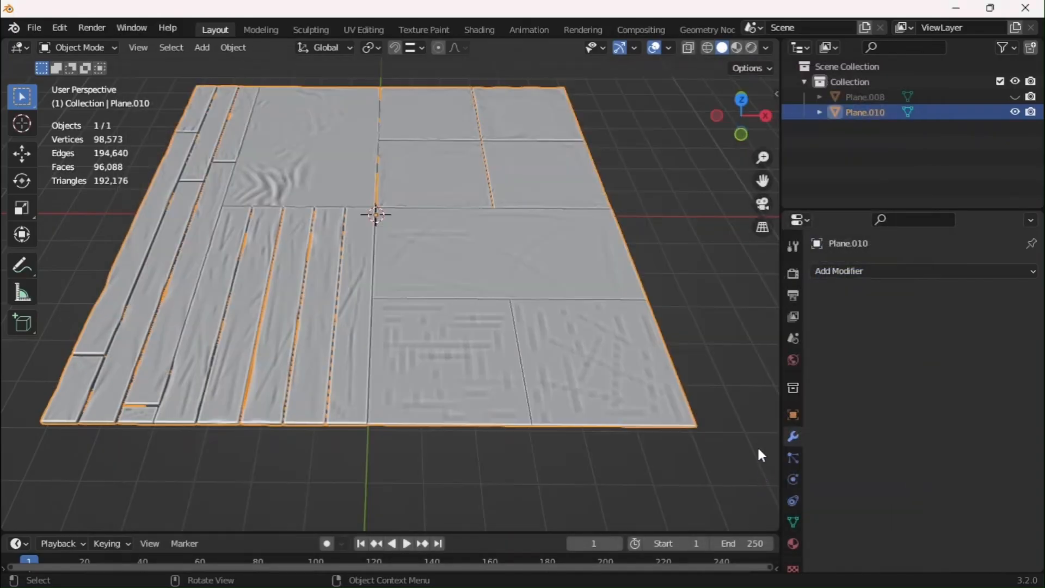
Hide the sculpted trim sheet Plane.010, and show and select the flat plane Plane.008
{"action": "left_click", "coordinate": [644, 236]}
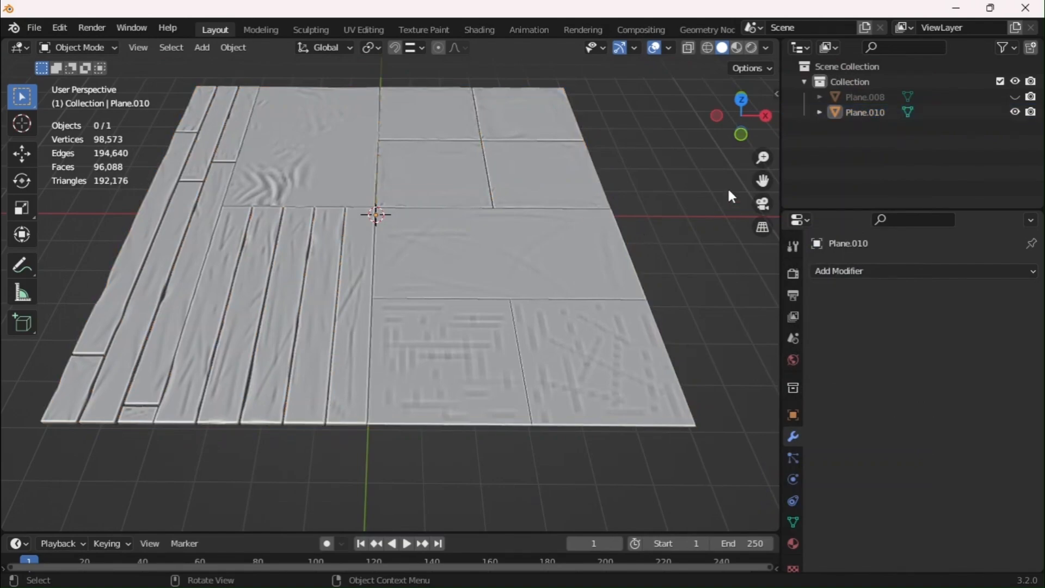
{"action": "left_click", "coordinate": [898, 115]}
{"action": "left_click", "coordinate": [1015, 113]}
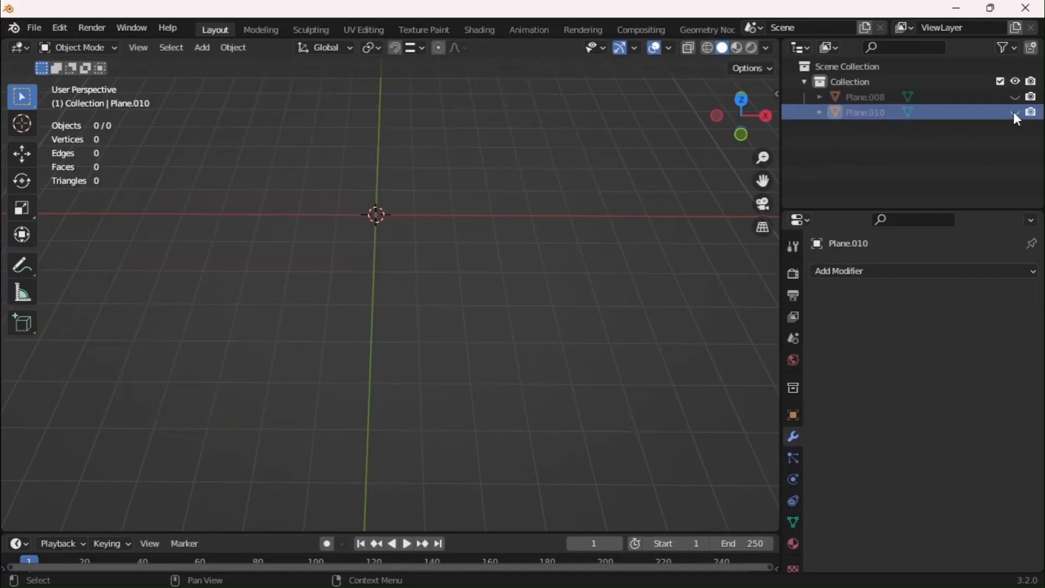
{"action": "left_click", "coordinate": [1017, 97]}
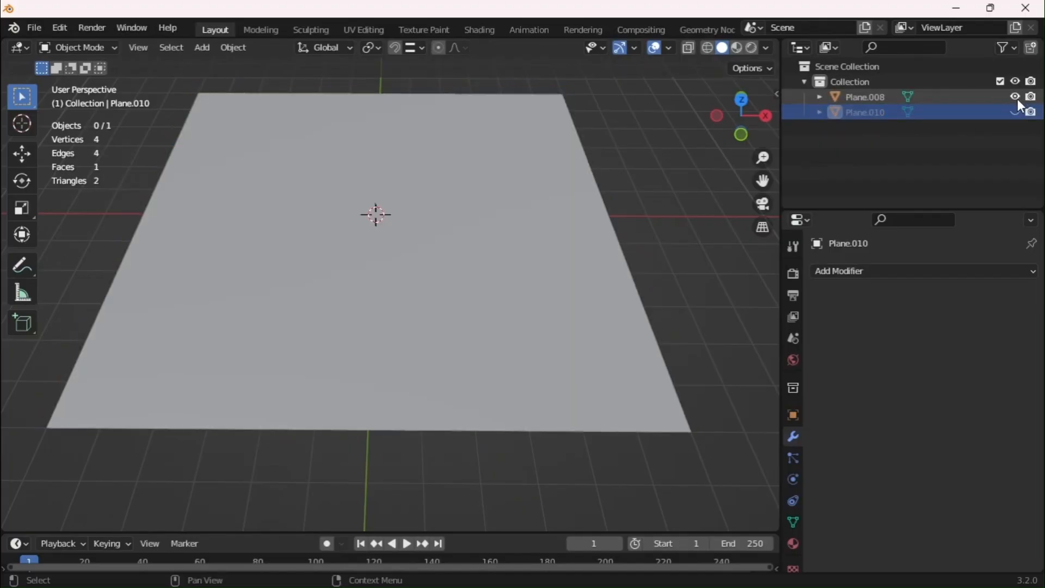
{"action": "left_click", "coordinate": [447, 262]}
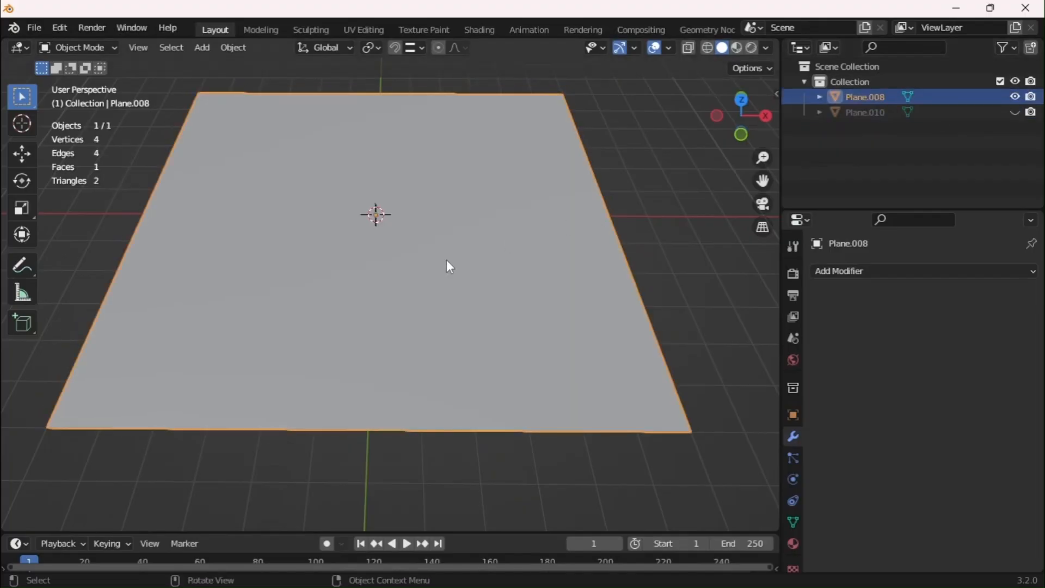
Unwrap the flat plane's whole face with the Angle Based method and return to Object Mode
{"action": "key", "text": "Tab"}
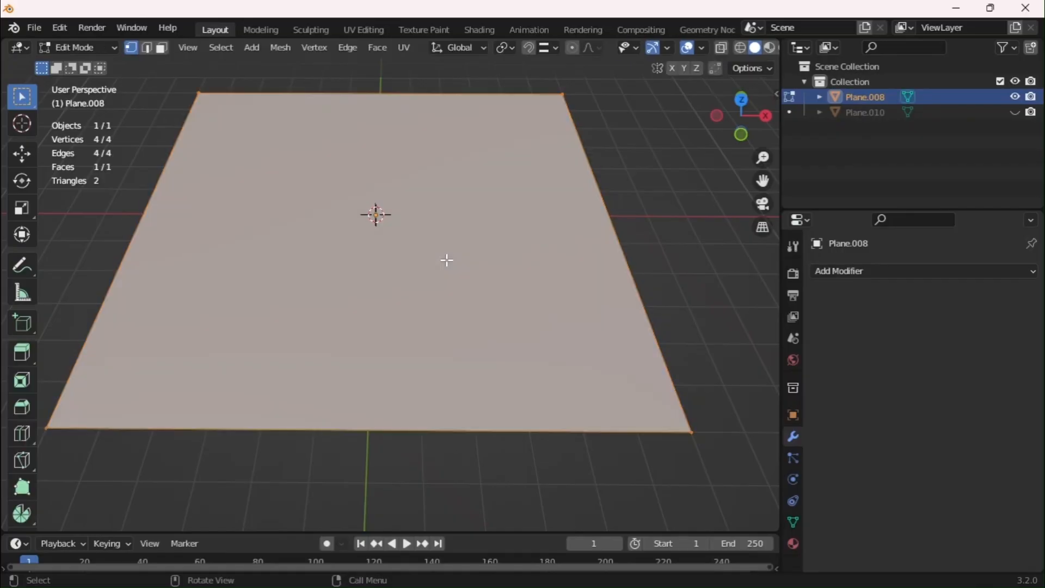
{"action": "key", "text": "alt+a"}
{"action": "key", "text": "a"}
{"action": "key", "text": "u"}
{"action": "left_click", "coordinate": [450, 261]}
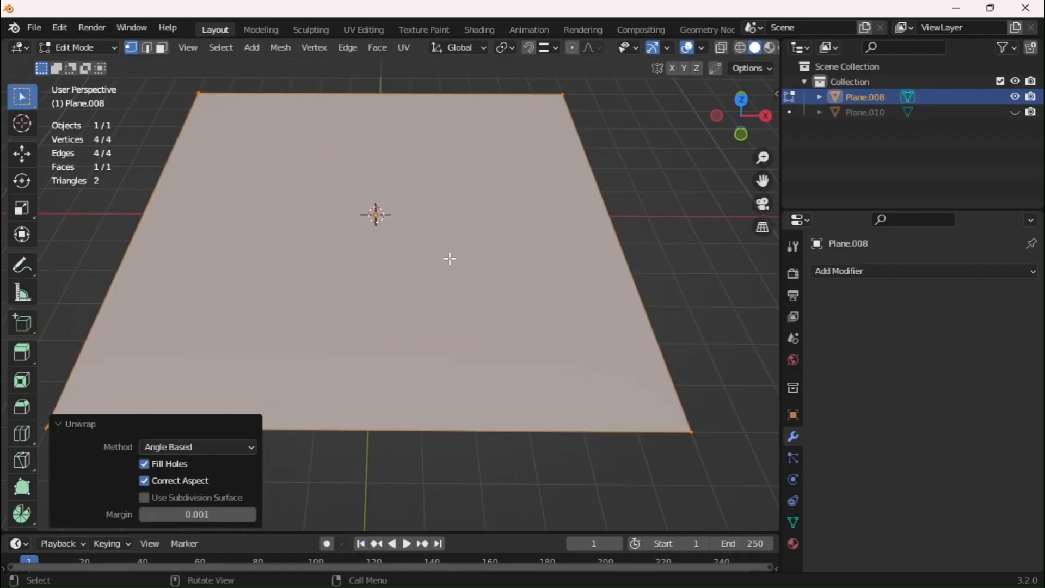
{"action": "key", "text": "Tab"}
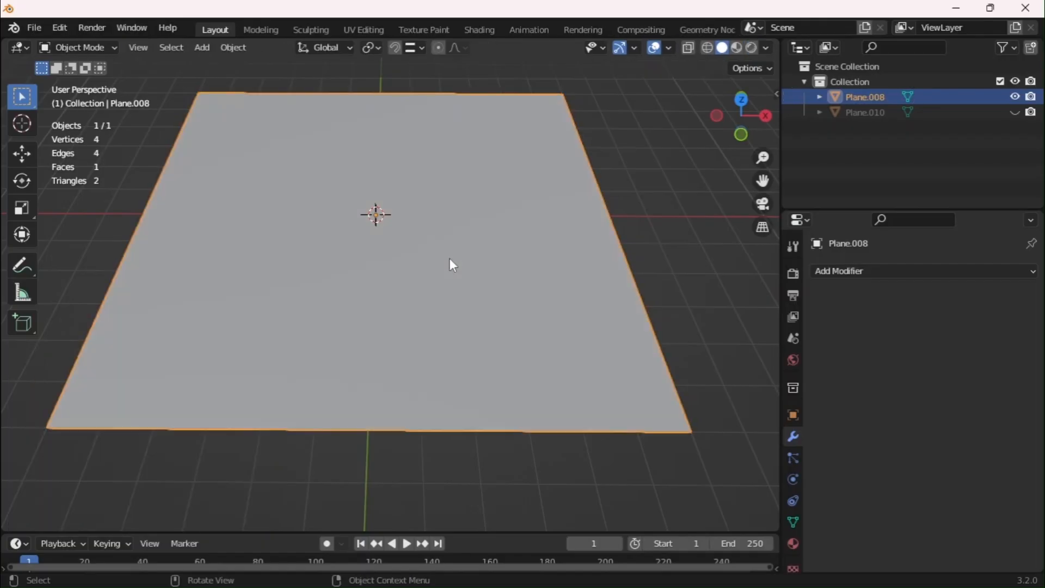
Check the flat plane's face orientation, and turn the overlay off again
{"action": "left_click", "coordinate": [667, 47]}
{"action": "left_click", "coordinate": [584, 324]}
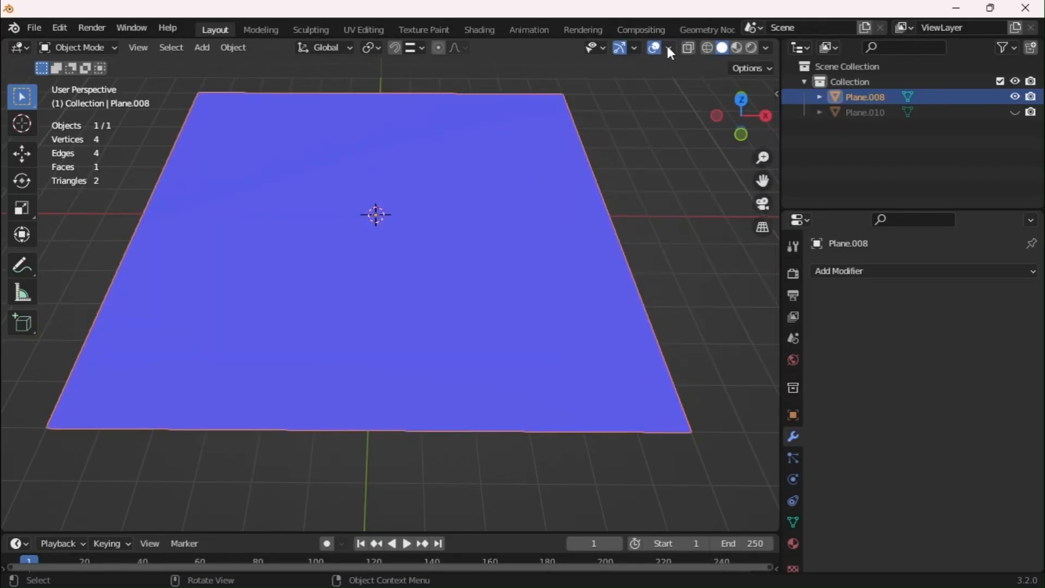
{"action": "left_click", "coordinate": [670, 49]}
{"action": "mouse_move", "coordinate": [725, 116]}
{"action": "left_mouse_down"}
{"action": "mouse_move", "coordinate": [733, 87]}
{"action": "mouse_move", "coordinate": [727, 112]}
{"action": "left_mouse_up"}
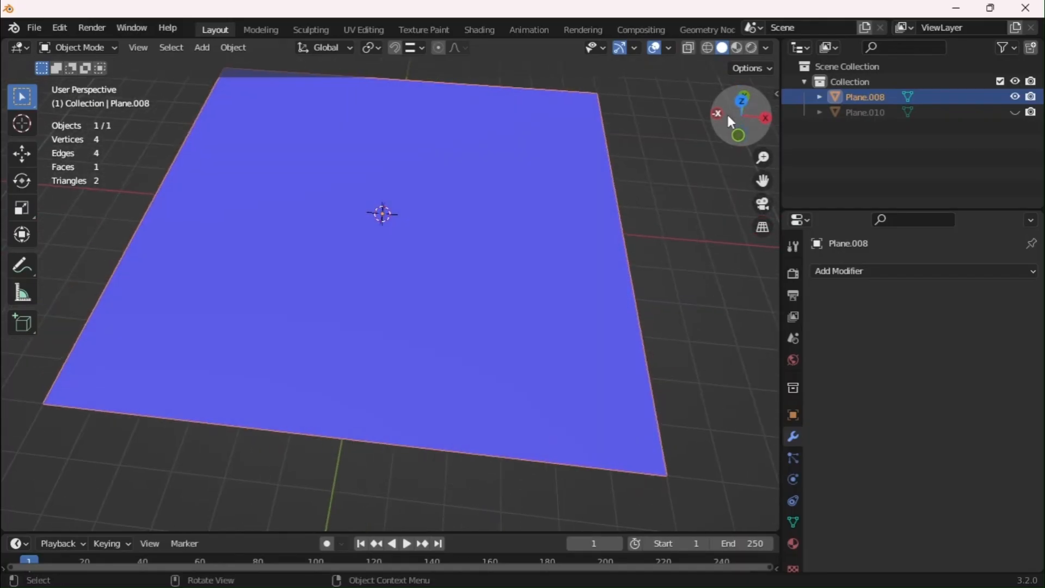
{"action": "left_click", "coordinate": [670, 48]}
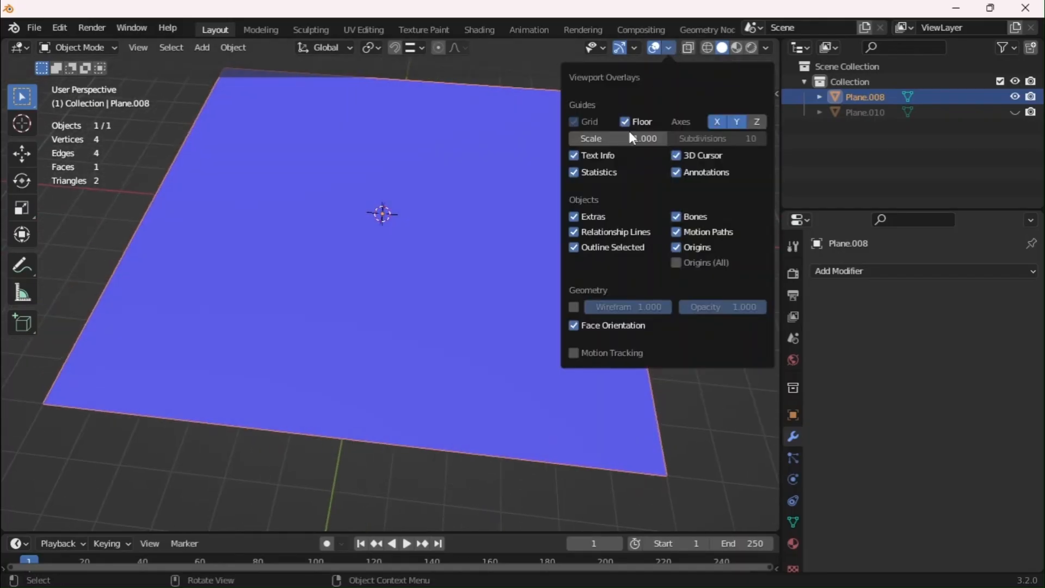
{"action": "left_click", "coordinate": [586, 325]}
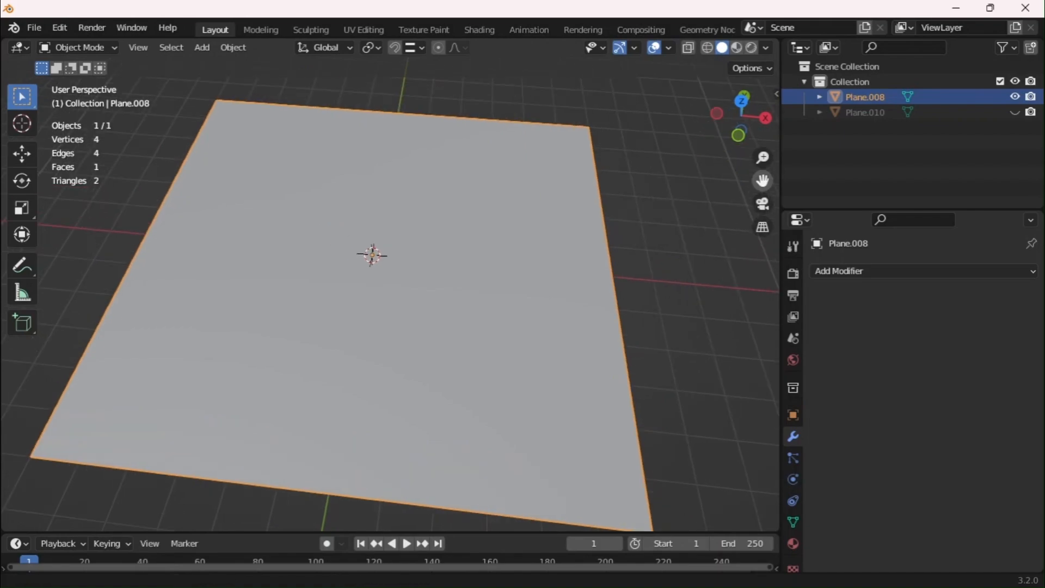
{"action": "left_click_drag", "start_coordinate": [763, 180], "coordinate": [761, 163]}
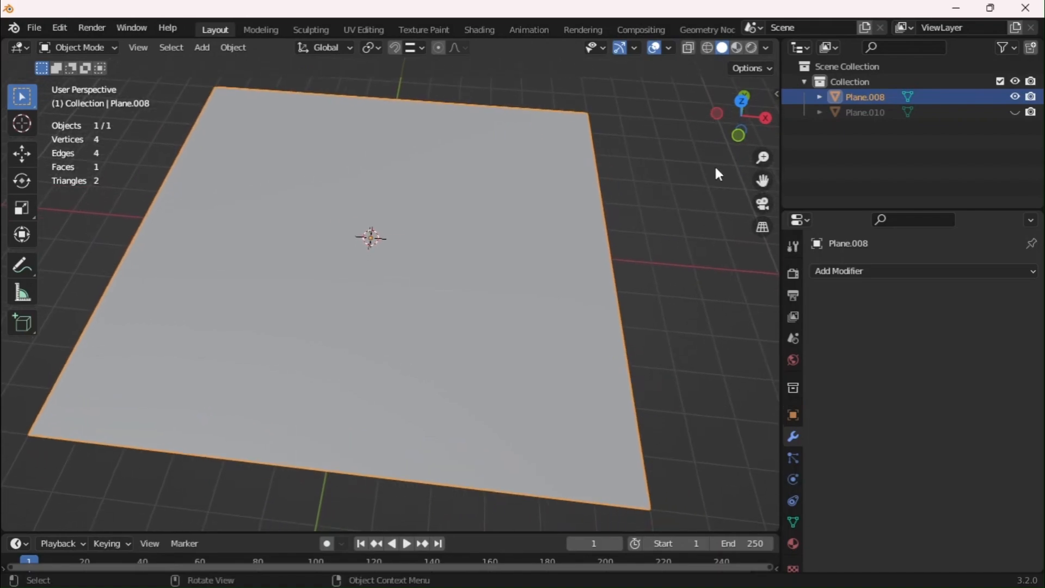
Export the flat plane as trimsheet_bake.fbx, overwriting the existing file, limited to selected and visible objects
{"action": "left_click", "coordinate": [36, 28]}
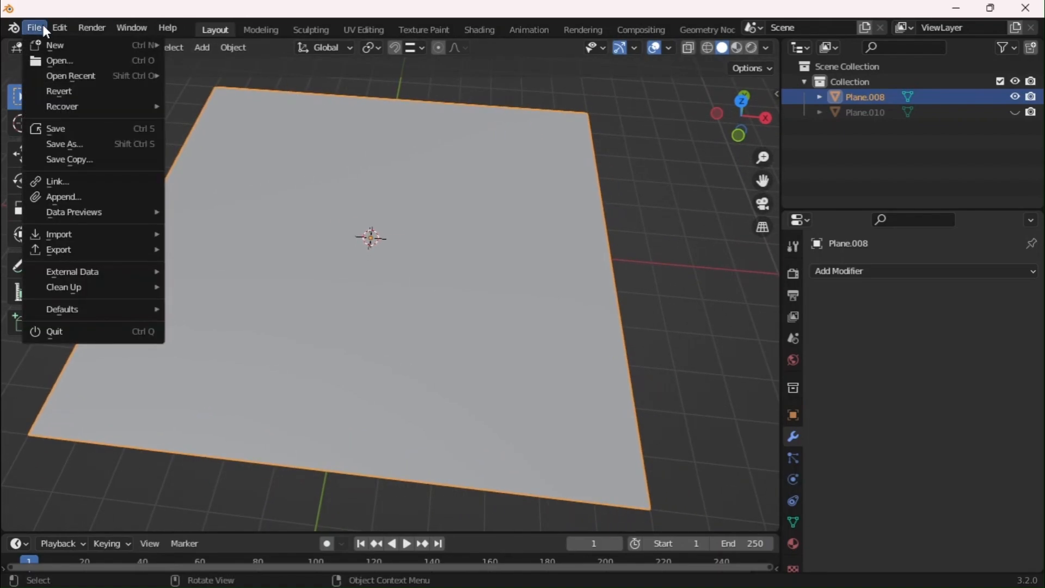
{"action": "mouse_move", "coordinate": [60, 28]}
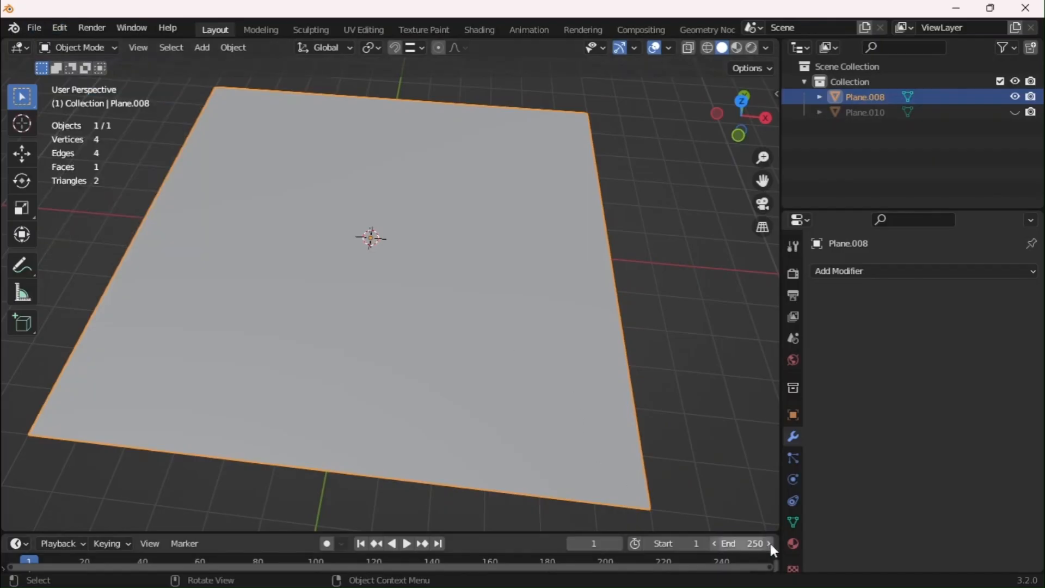
{"action": "left_click", "coordinate": [794, 544]}
{"action": "left_click", "coordinate": [33, 28]}
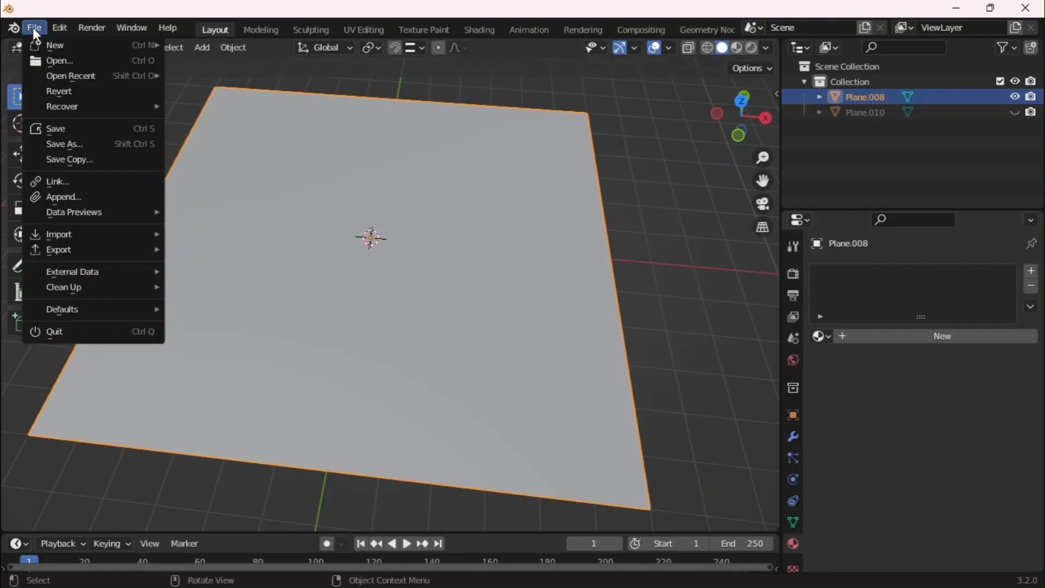
{"action": "mouse_move", "coordinate": [53, 251]}
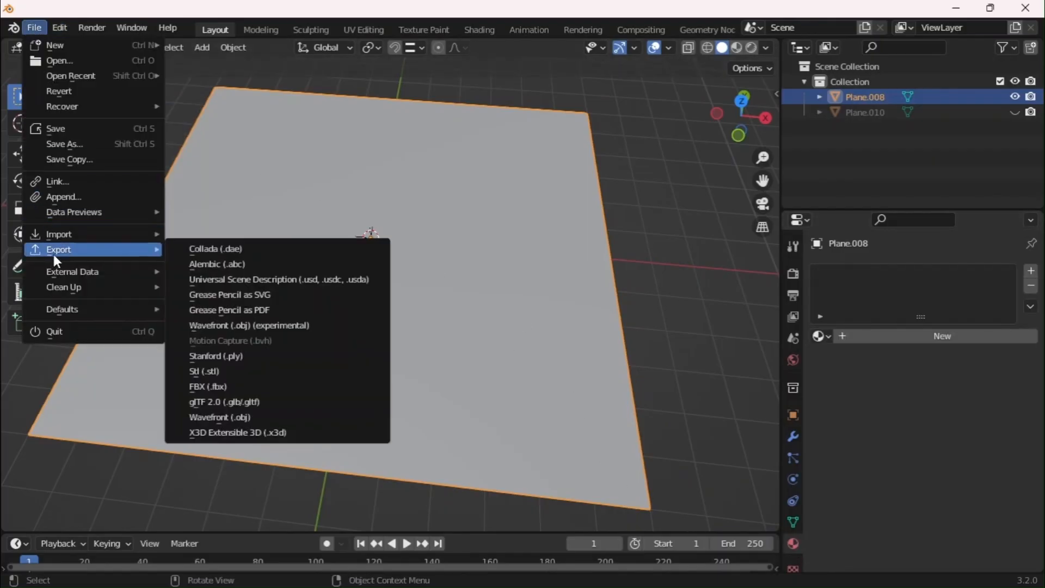
{"action": "left_click", "coordinate": [234, 386]}
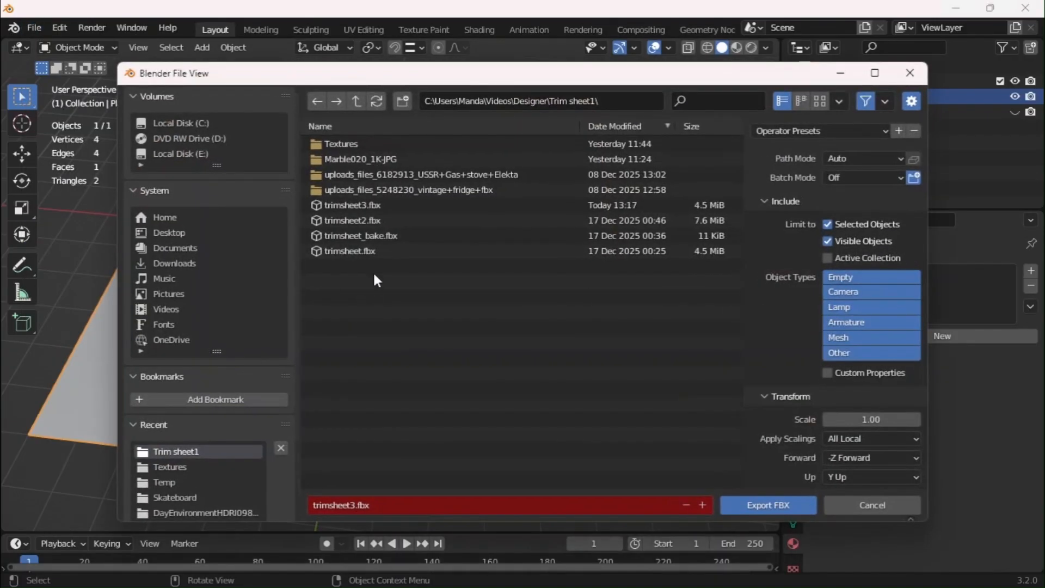
{"action": "left_click", "coordinate": [360, 234]}
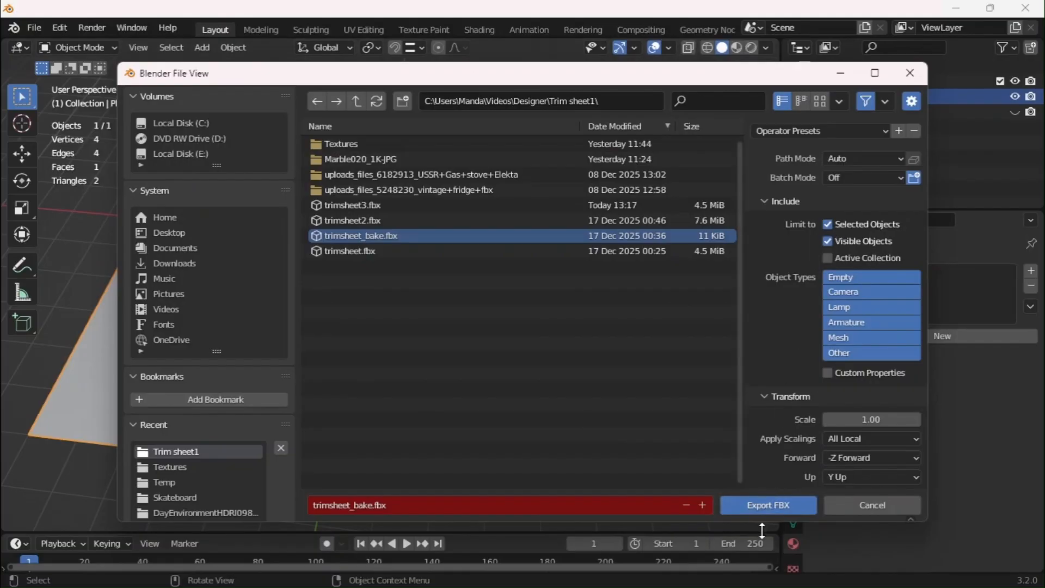
{"action": "left_click", "coordinate": [756, 503]}
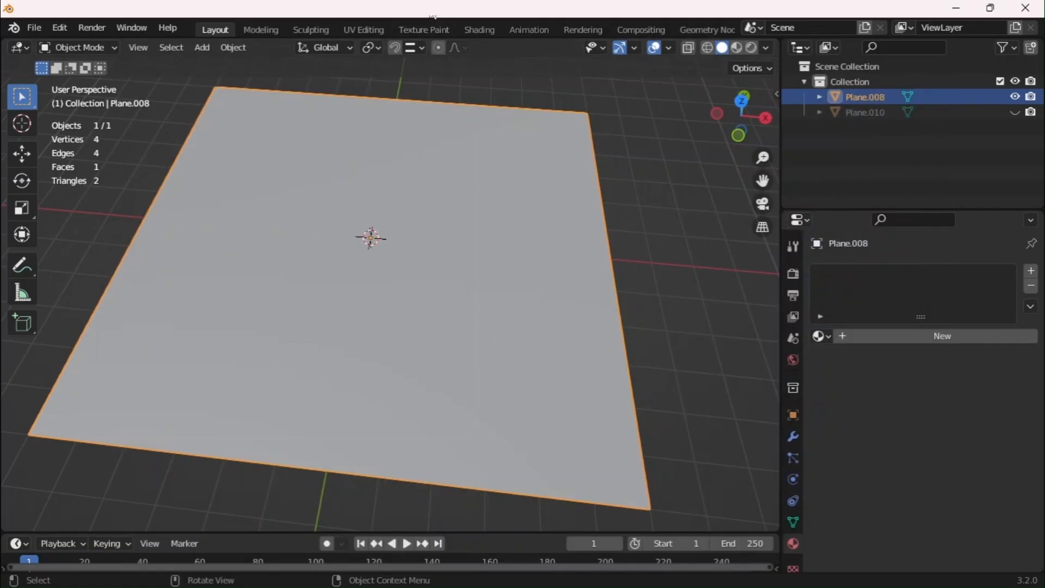
Switch to 3DCoat and open trimsheet.fbx as a model for per-pixel painting
{"action": "left_click", "coordinate": [664, 213]}
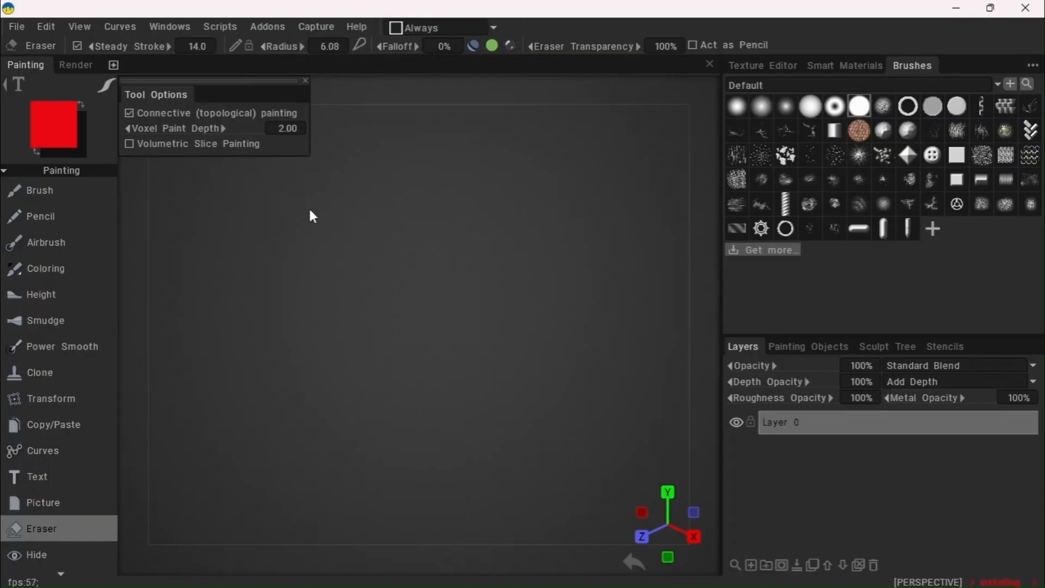
{"action": "left_click", "coordinate": [24, 26]}
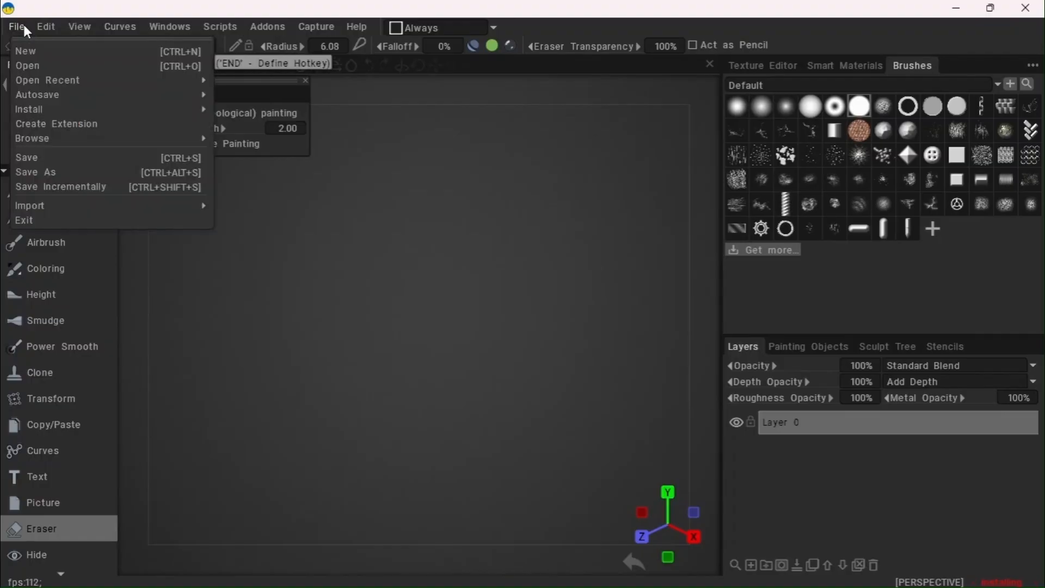
{"action": "mouse_move", "coordinate": [91, 206]}
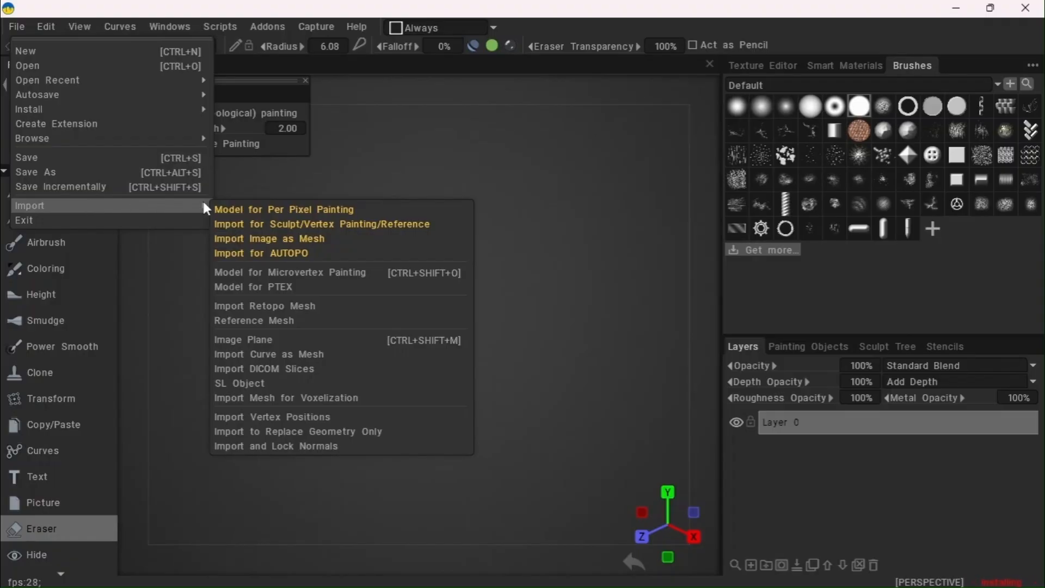
{"action": "left_click", "coordinate": [269, 211]}
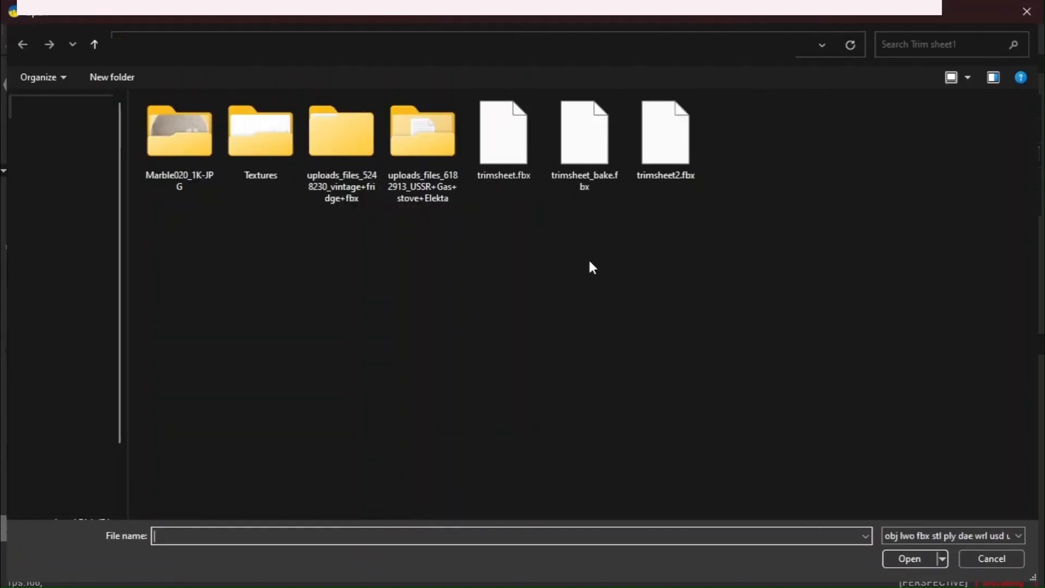
{"action": "left_click", "coordinate": [520, 169]}
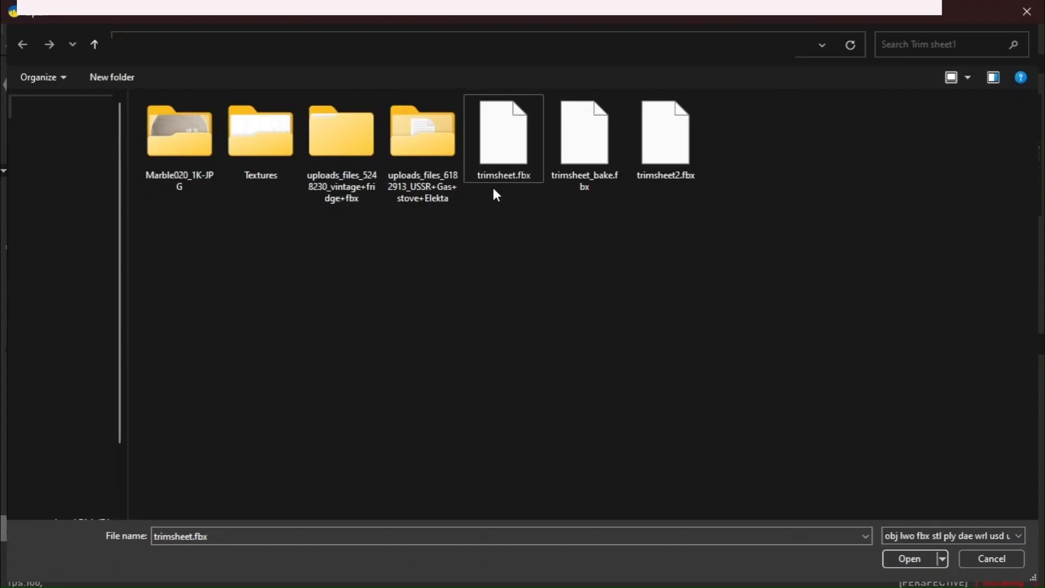
{"action": "left_click", "coordinate": [909, 556]}
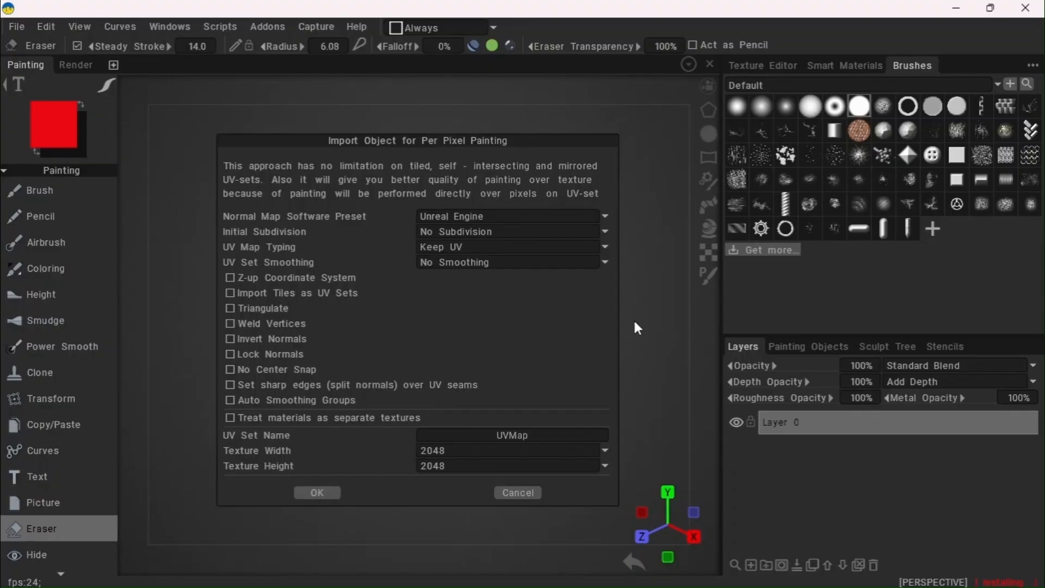
Import the trim sheet with the UV set named trims, a 64 × 64 texture and Auto-Mapping as the UV map type
{"action": "left_click", "coordinate": [510, 441]}
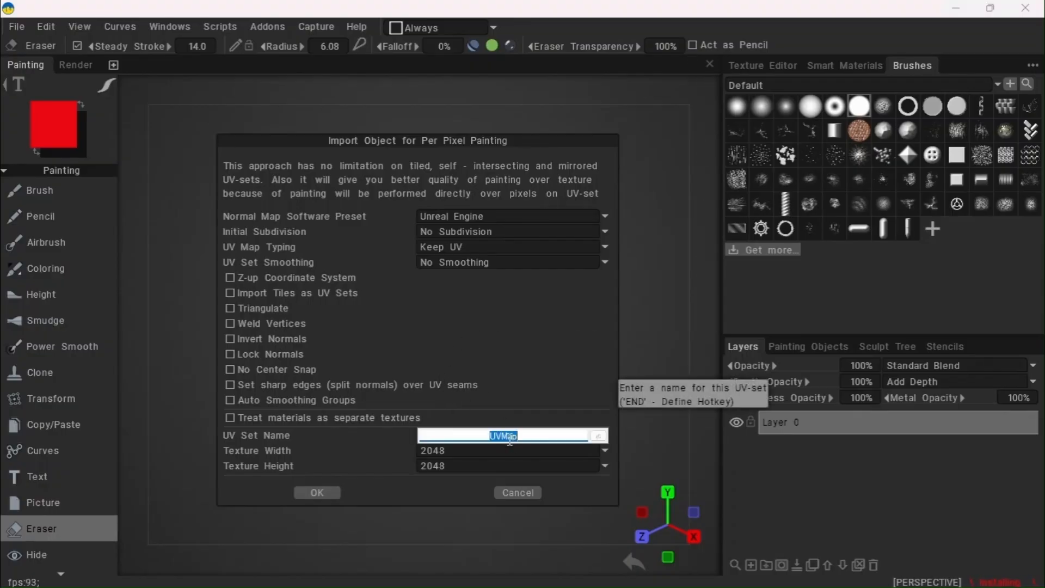
{"action": "type", "text": "trims"}
{"action": "key", "text": "Return"}
{"action": "left_click", "coordinate": [476, 450]}
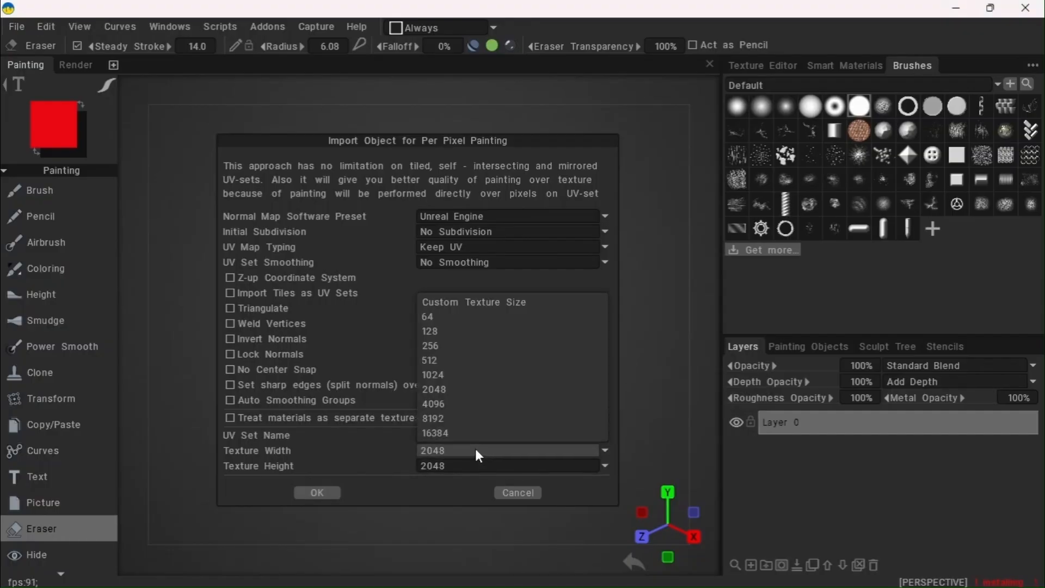
{"action": "left_click", "coordinate": [446, 319]}
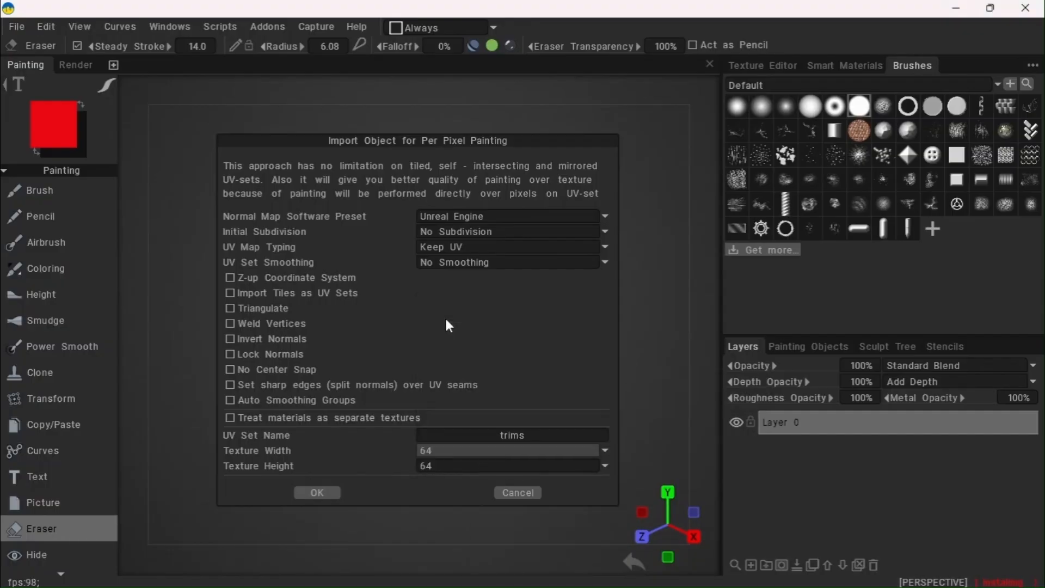
{"action": "left_click", "coordinate": [475, 244]}
{"action": "left_click", "coordinate": [469, 282]}
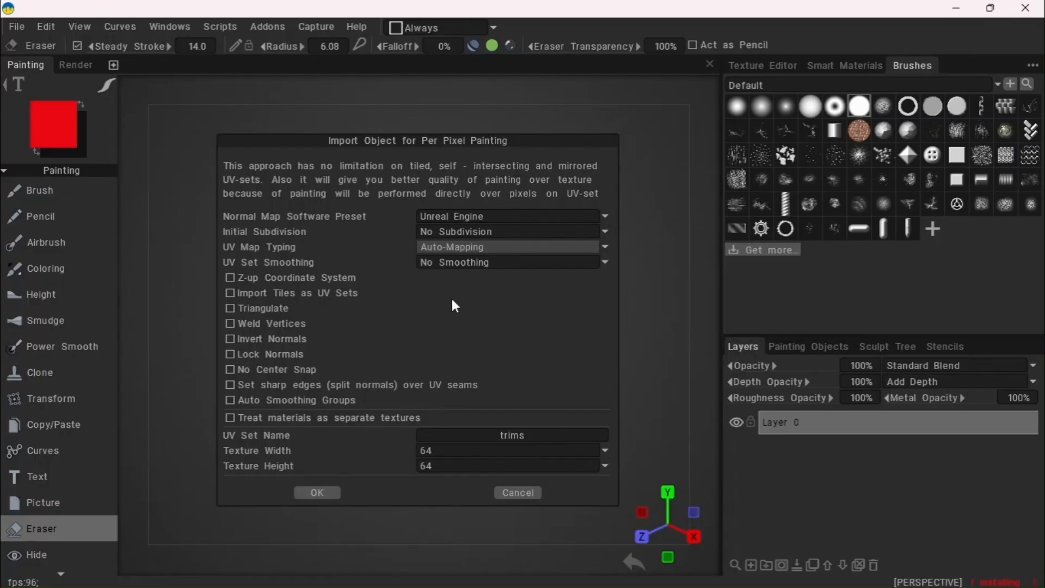
{"action": "left_click", "coordinate": [335, 496]}
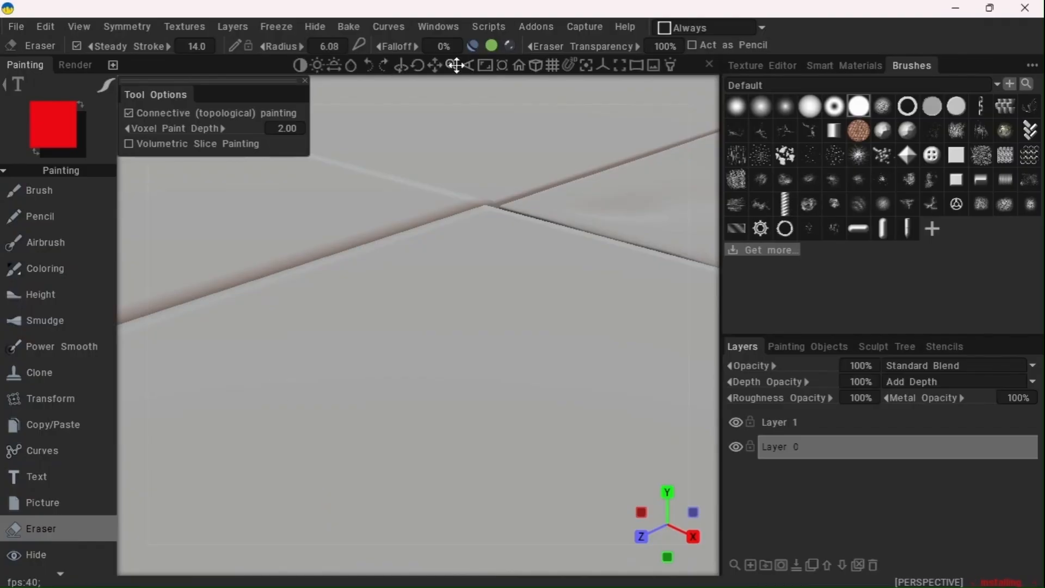
Examine the imported trim sheet's planks, tiles and panels from several angles and distances
{"action": "left_click_drag", "start_coordinate": [450, 65], "coordinate": [316, 47]}
{"action": "left_click_drag", "start_coordinate": [420, 66], "coordinate": [424, 144]}
{"action": "right_click_drag", "start_coordinate": [424, 143], "coordinate": [74, 53]}
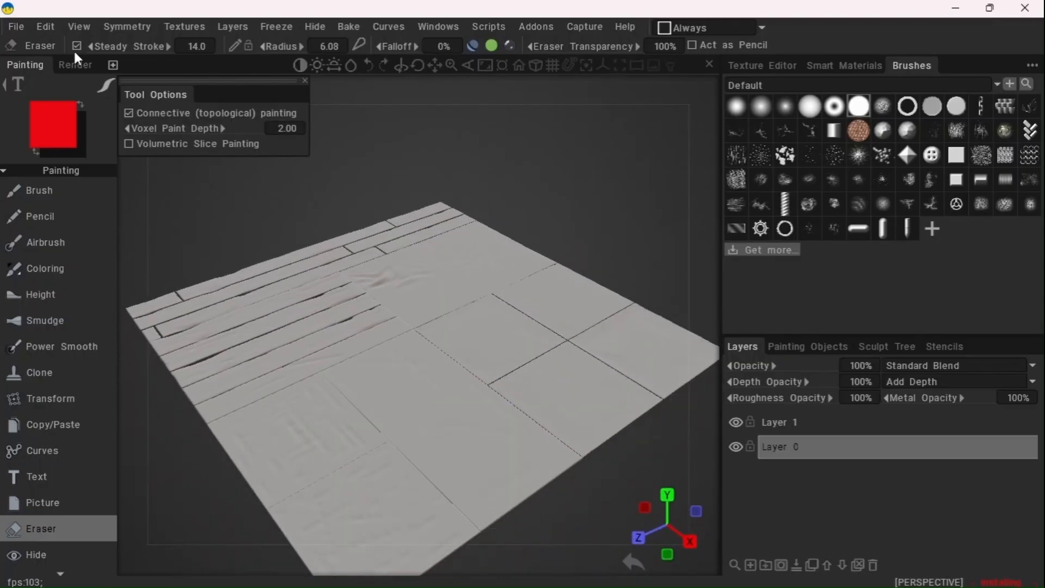
{"action": "right_click_drag", "start_coordinate": [626, 279], "coordinate": [482, 135]}
{"action": "left_click_drag", "start_coordinate": [564, 237], "coordinate": [637, 287]}
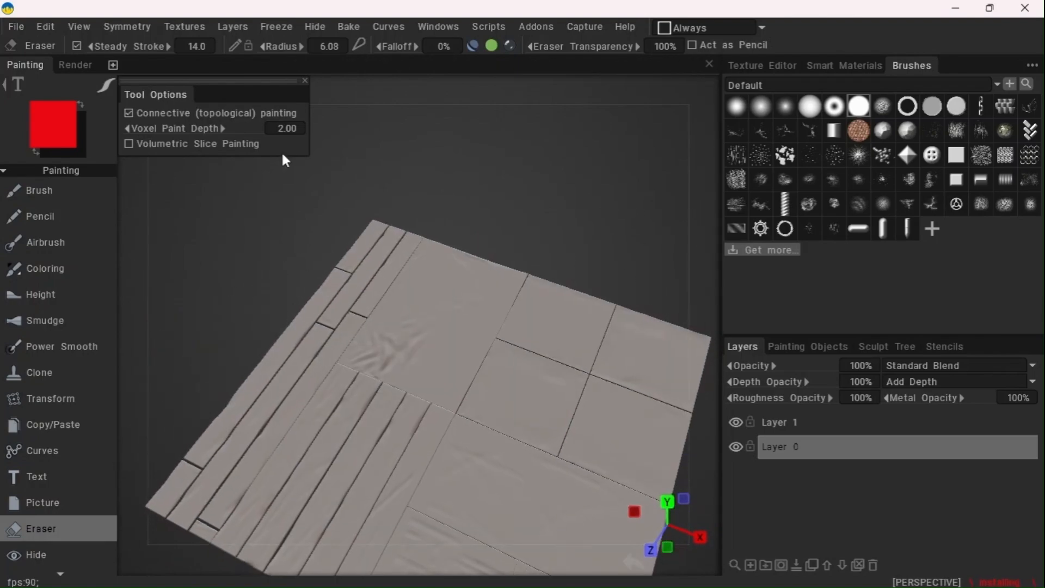
{"action": "left_click_drag", "start_coordinate": [240, 296], "coordinate": [235, 330]}
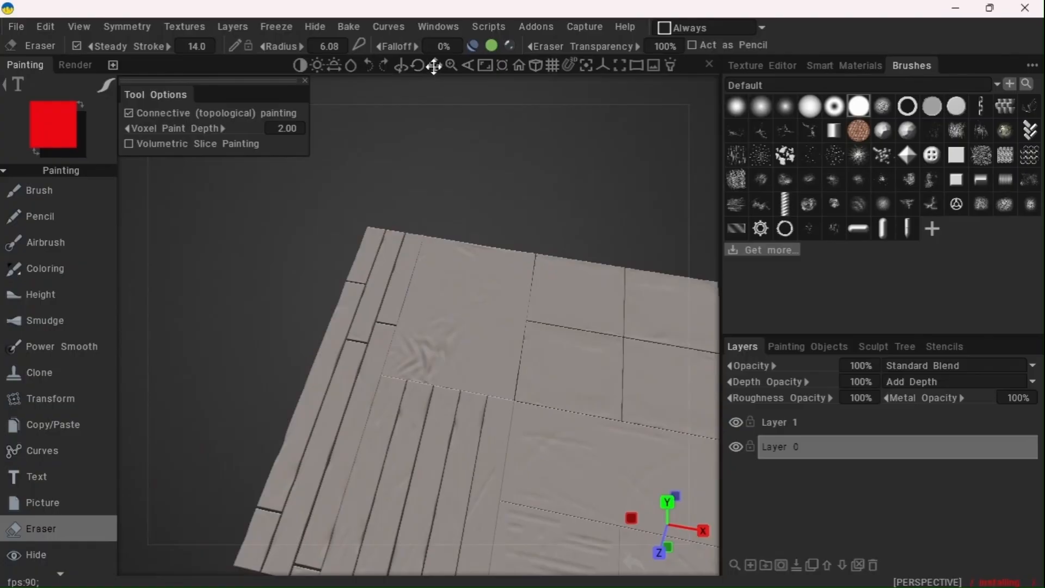
{"action": "left_click_drag", "start_coordinate": [435, 65], "coordinate": [441, 65]}
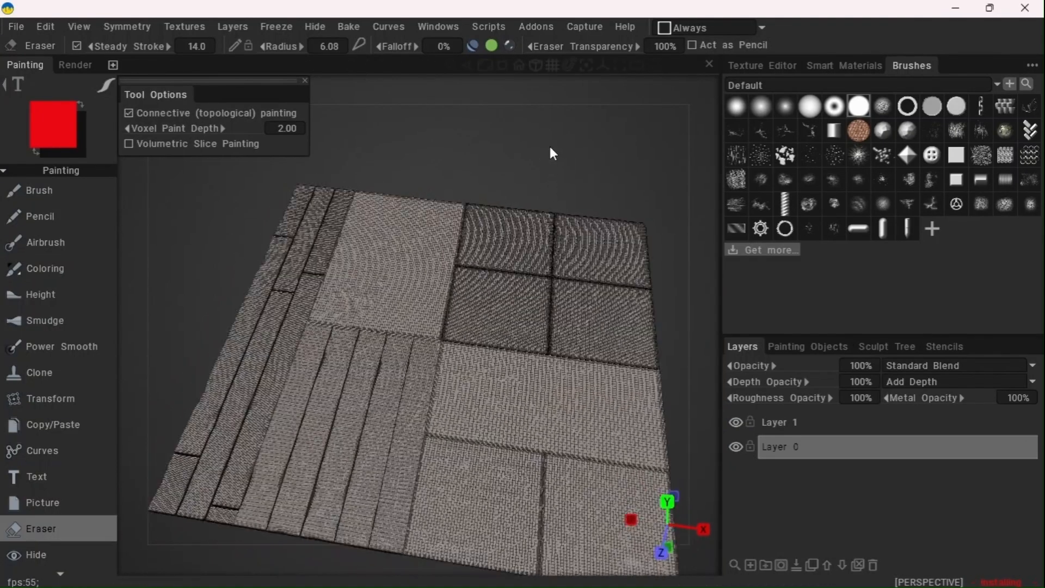
{"action": "left_click_drag", "start_coordinate": [435, 65], "coordinate": [431, 21]}
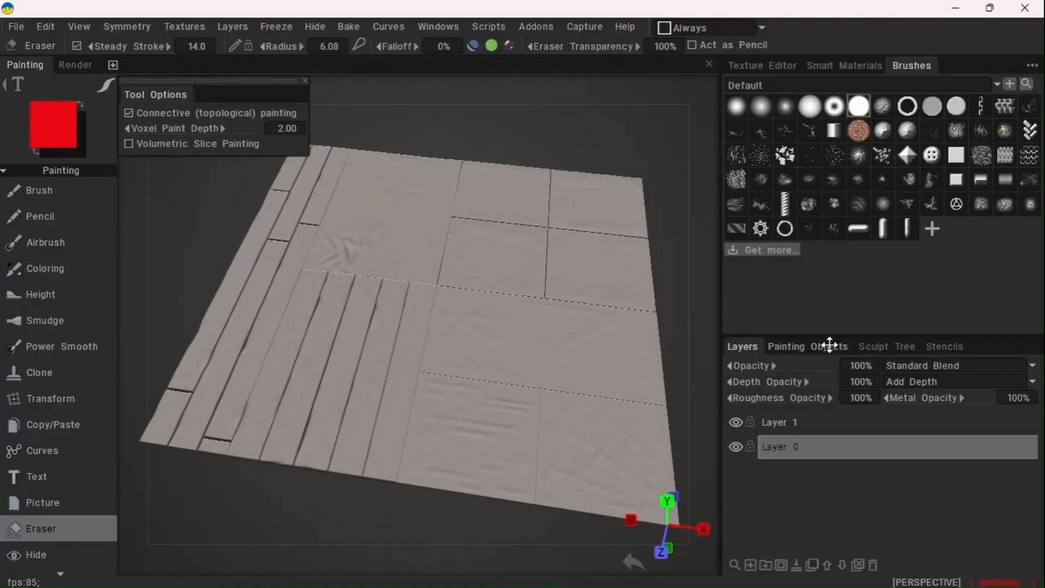
Rename the trim sheet's painting object Plane.010 as trims and return to the layer list
{"action": "left_click", "coordinate": [825, 347]}
{"action": "double_click", "coordinate": [799, 365]}
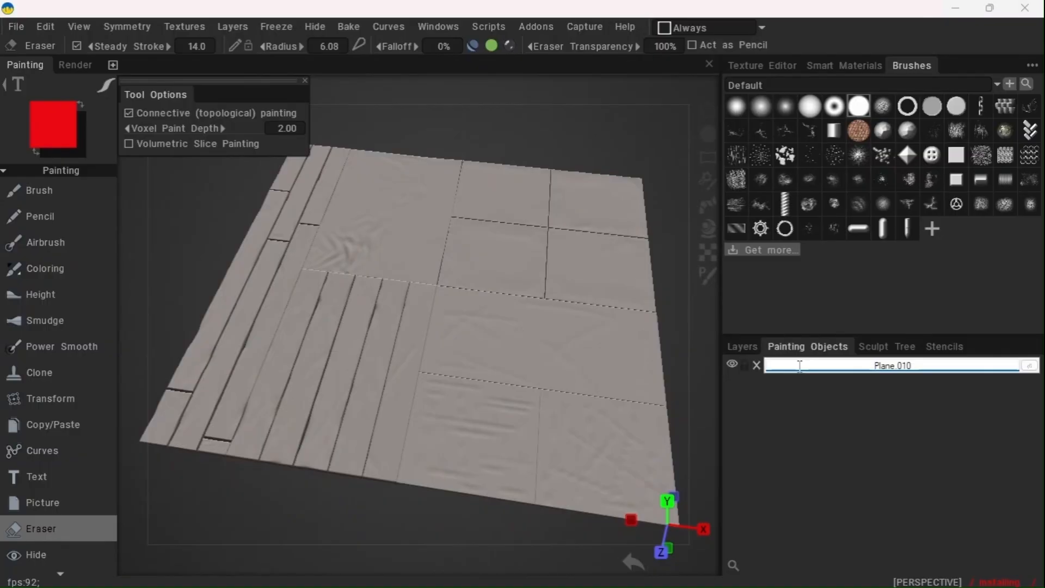
{"action": "type", "text": "tr"}
{"action": "left_click_drag", "start_coordinate": [955, 364], "coordinate": [755, 354]}
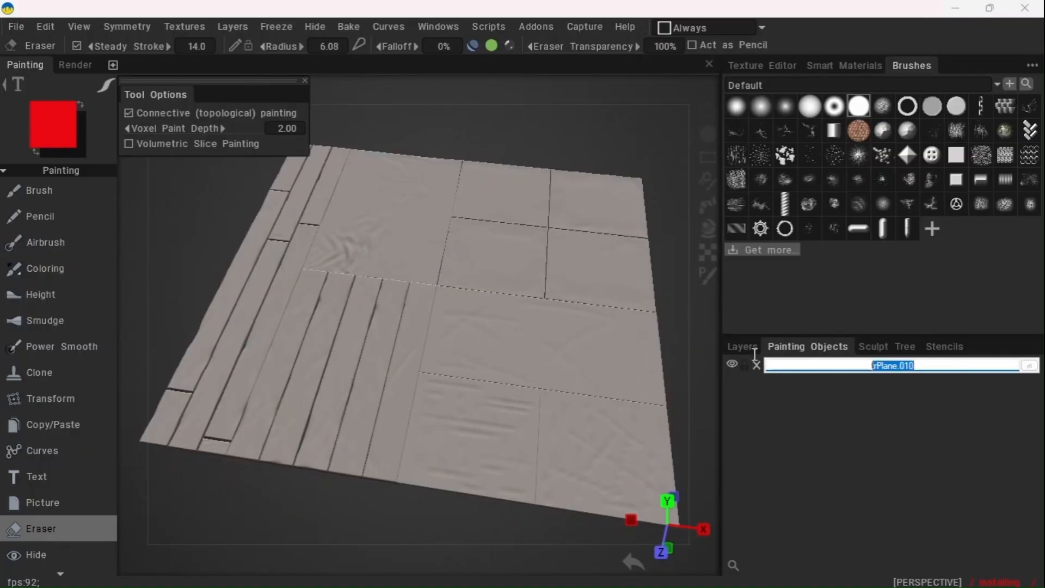
{"action": "key", "text": "BackSpace"}
{"action": "type", "text": "trims"}
{"action": "key", "text": "Return"}
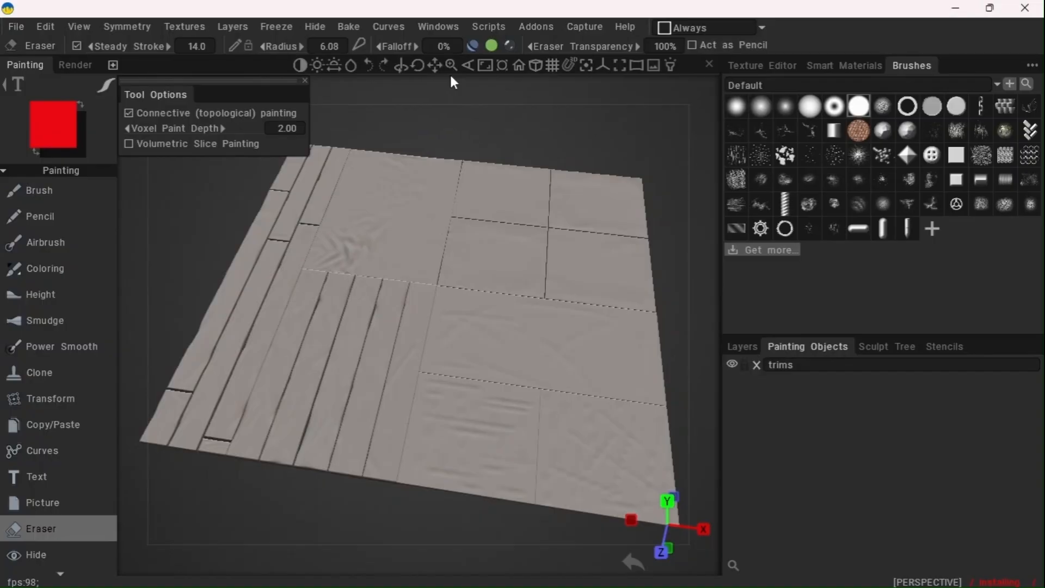
{"action": "left_click", "coordinate": [741, 346]}
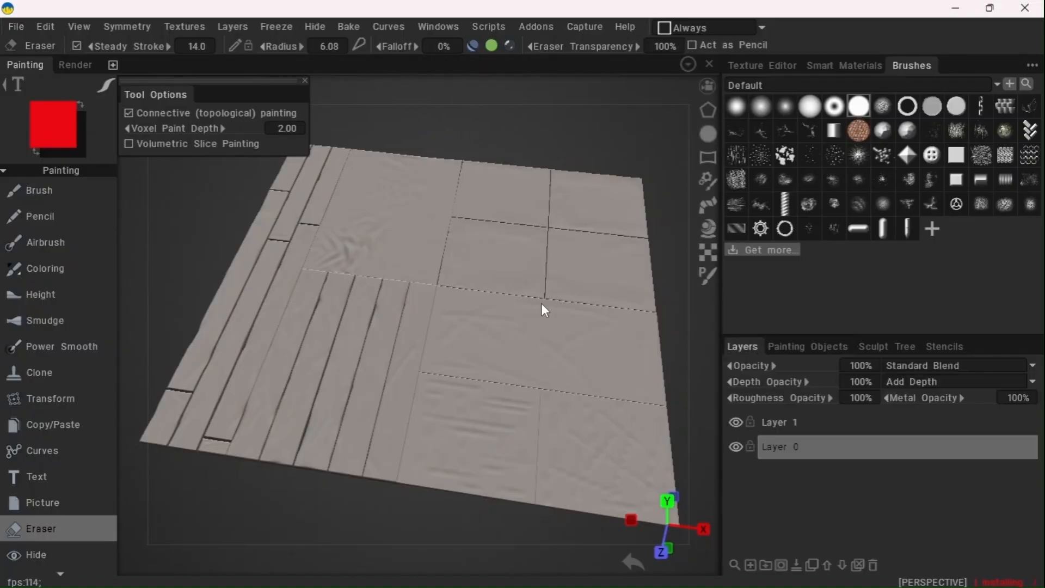
Add a new room based on the Retopo toolset and name it Retopo
{"action": "left_click", "coordinate": [113, 66]}
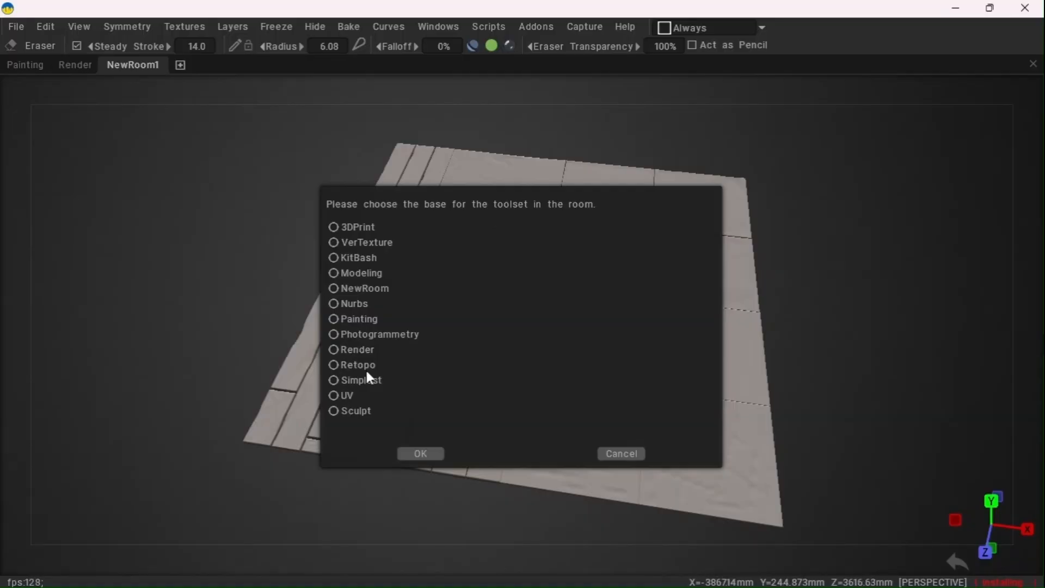
{"action": "left_click", "coordinate": [420, 453]}
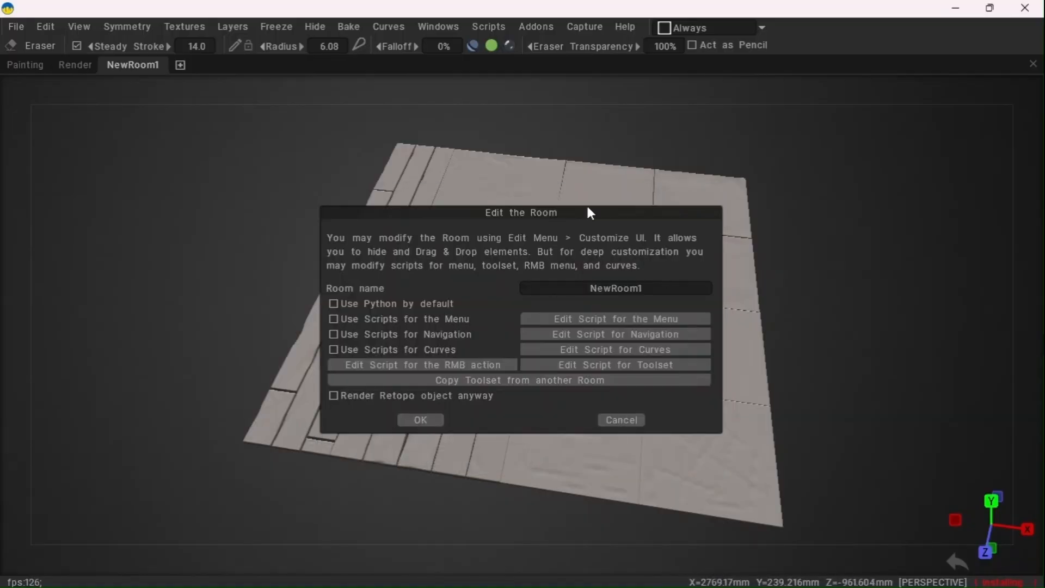
{"action": "left_click", "coordinate": [545, 288]}
{"action": "type", "text": "R"}
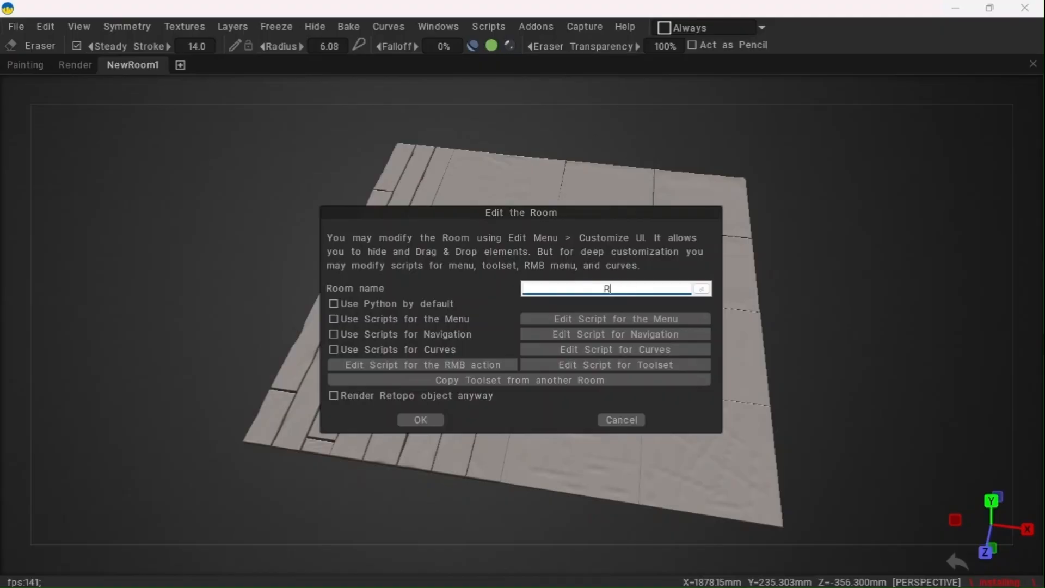
{"action": "type", "text": "etopo"}
{"action": "key", "text": "Return"}
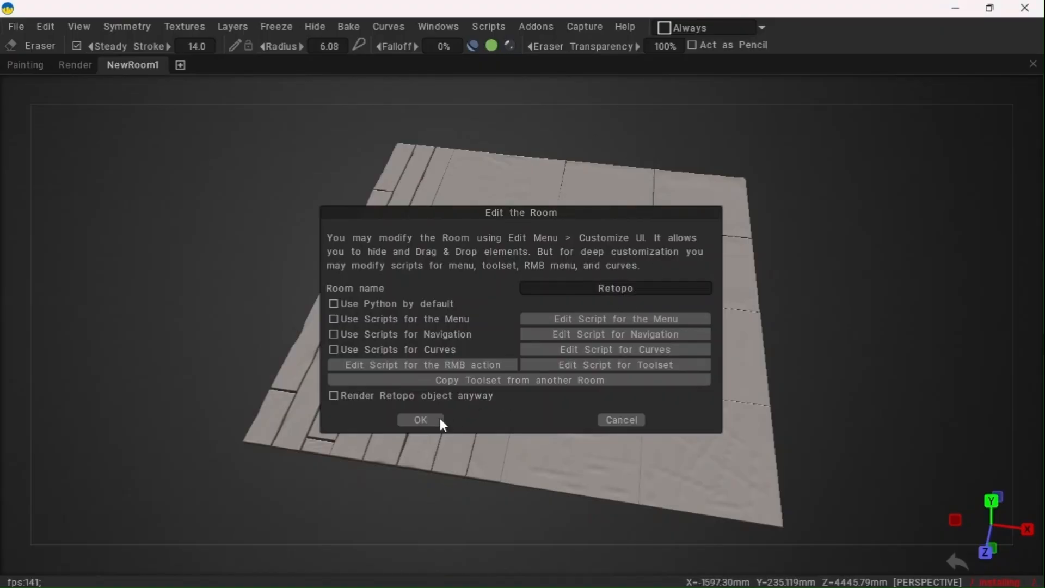
{"action": "left_click", "coordinate": [440, 420]}
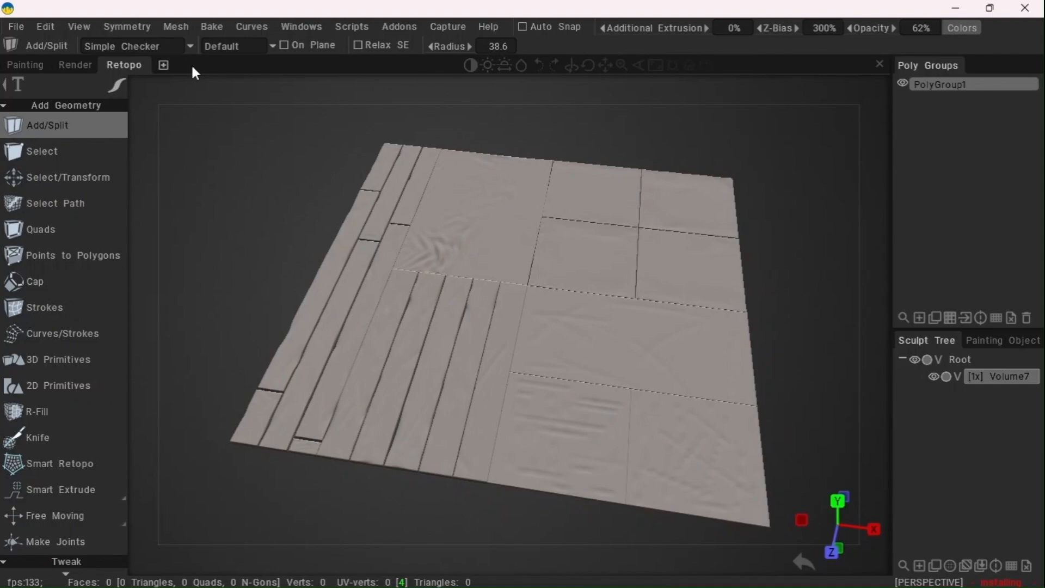
Import trimsheet_bake.fbx as a retopo mesh and apply it at its default placement
{"action": "left_click", "coordinate": [19, 28]}
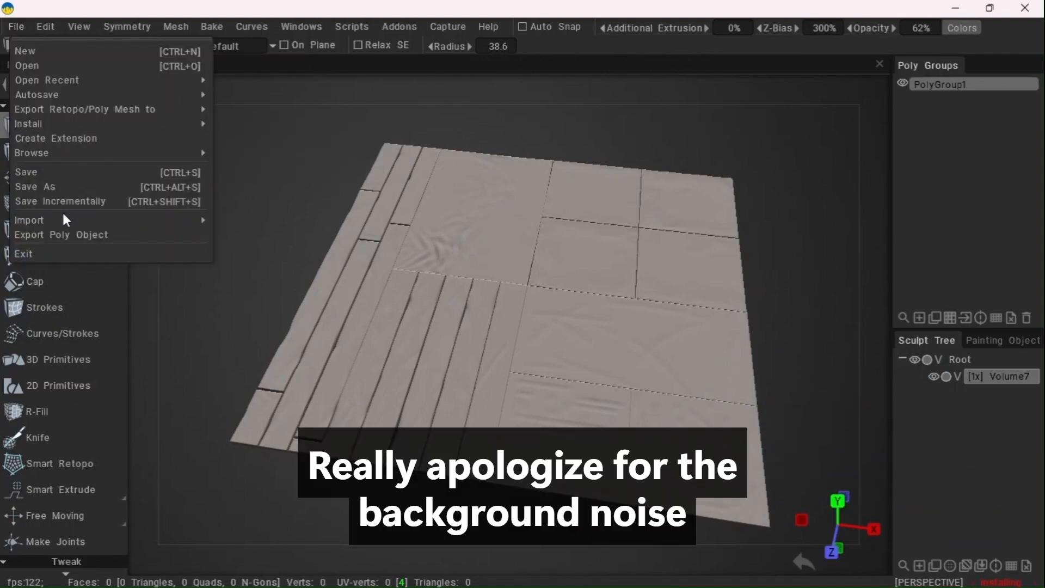
{"action": "mouse_move", "coordinate": [62, 216]}
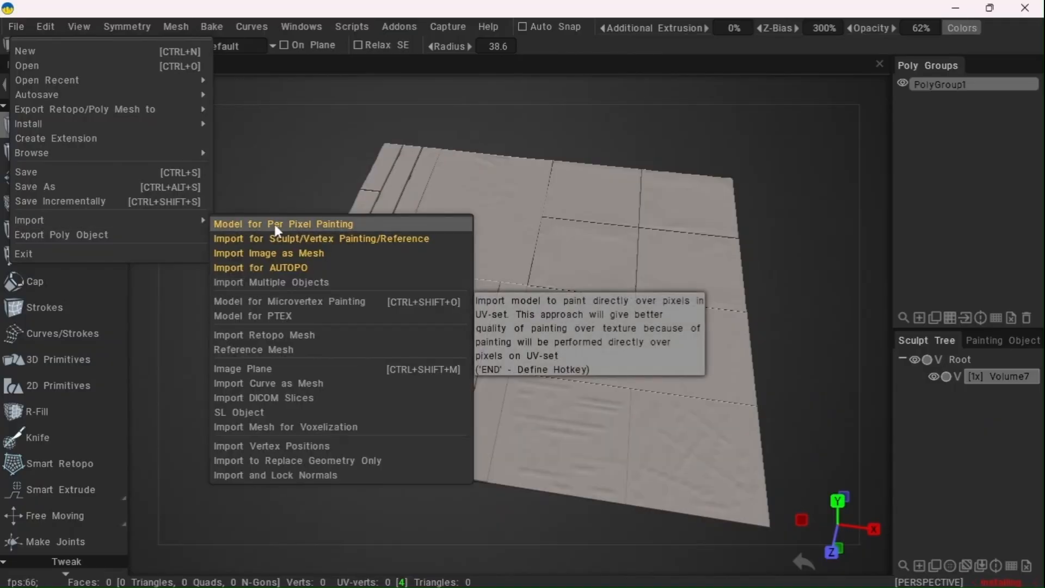
{"action": "left_click", "coordinate": [264, 335]}
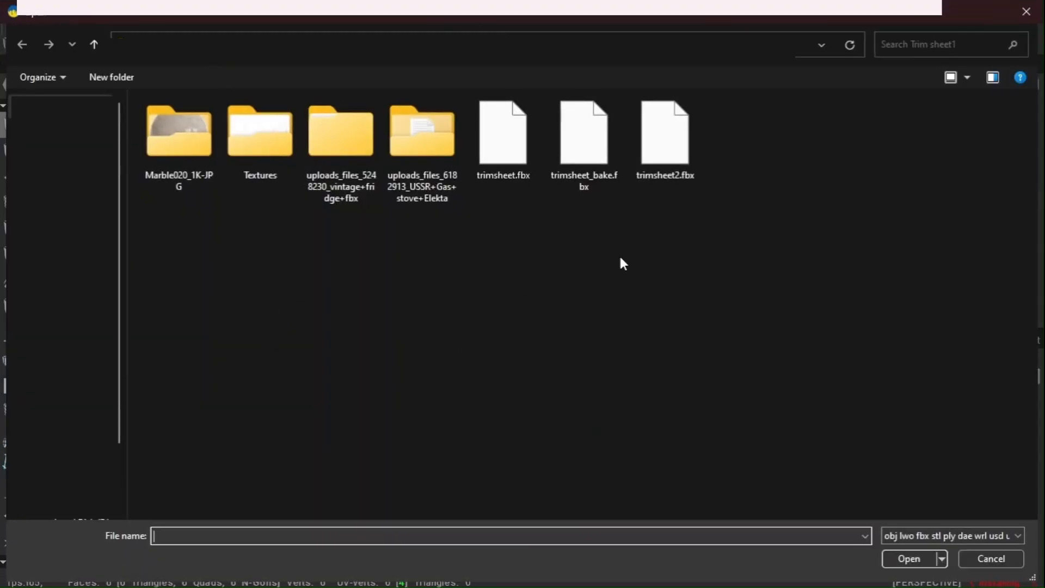
{"action": "left_click", "coordinate": [604, 166]}
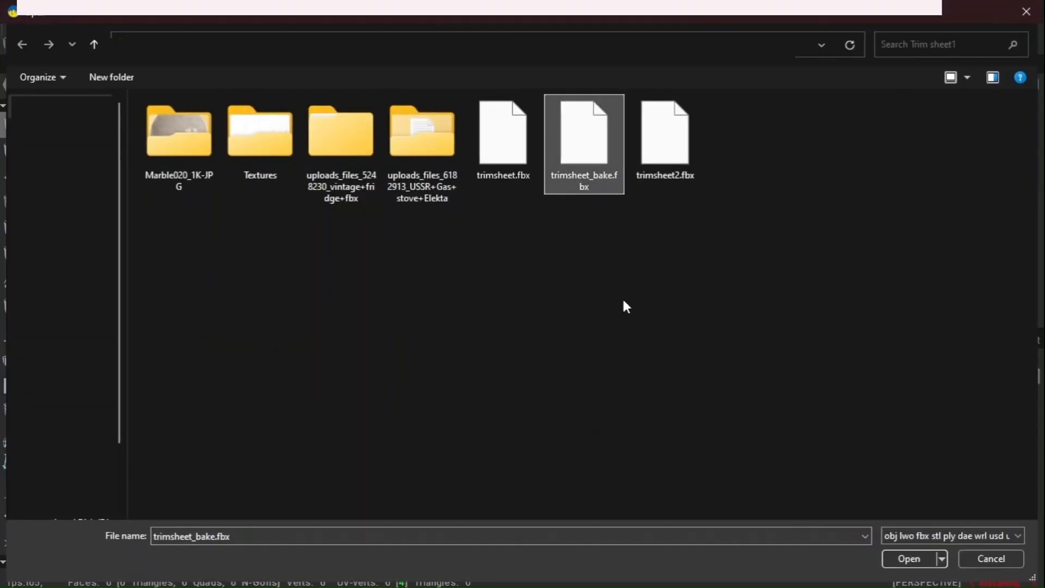
{"action": "left_click", "coordinate": [920, 555]}
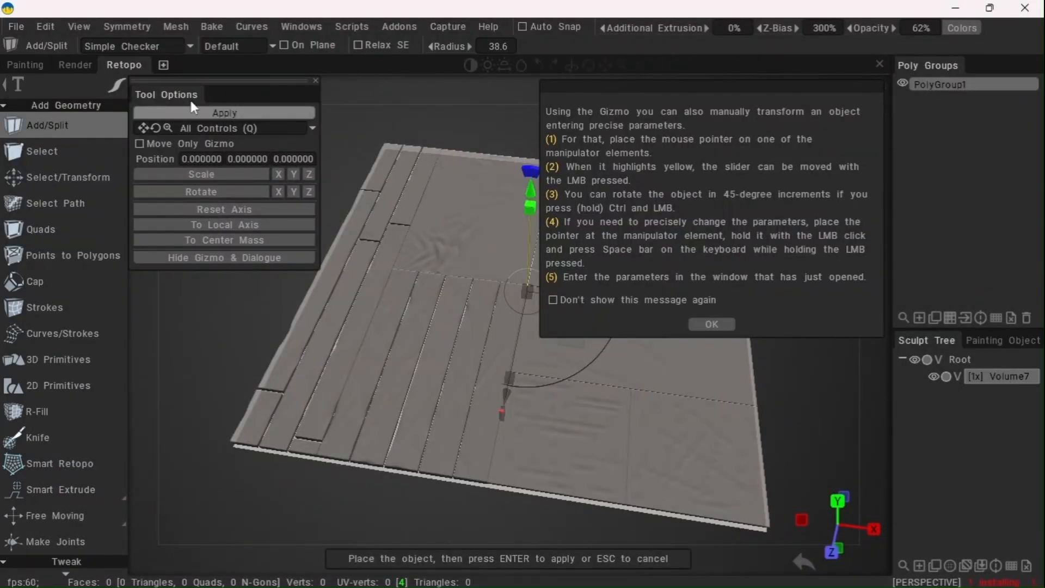
{"action": "left_click", "coordinate": [719, 325]}
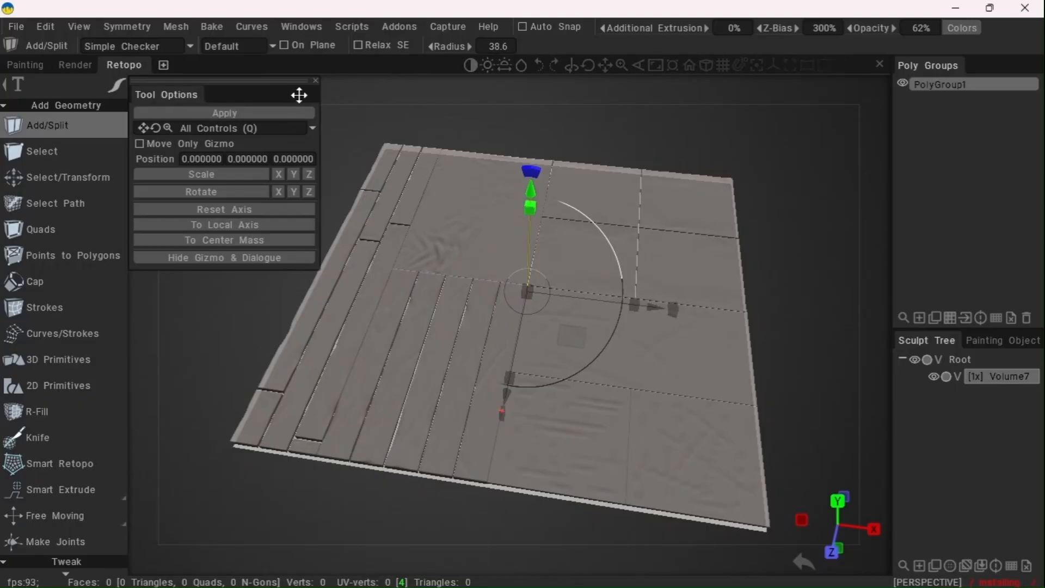
{"action": "left_click", "coordinate": [240, 112]}
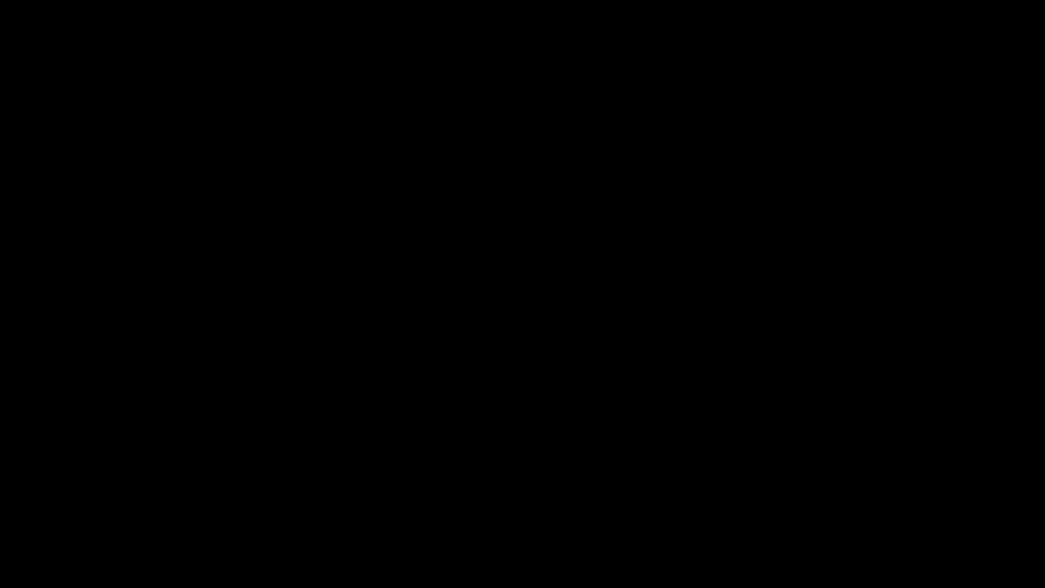
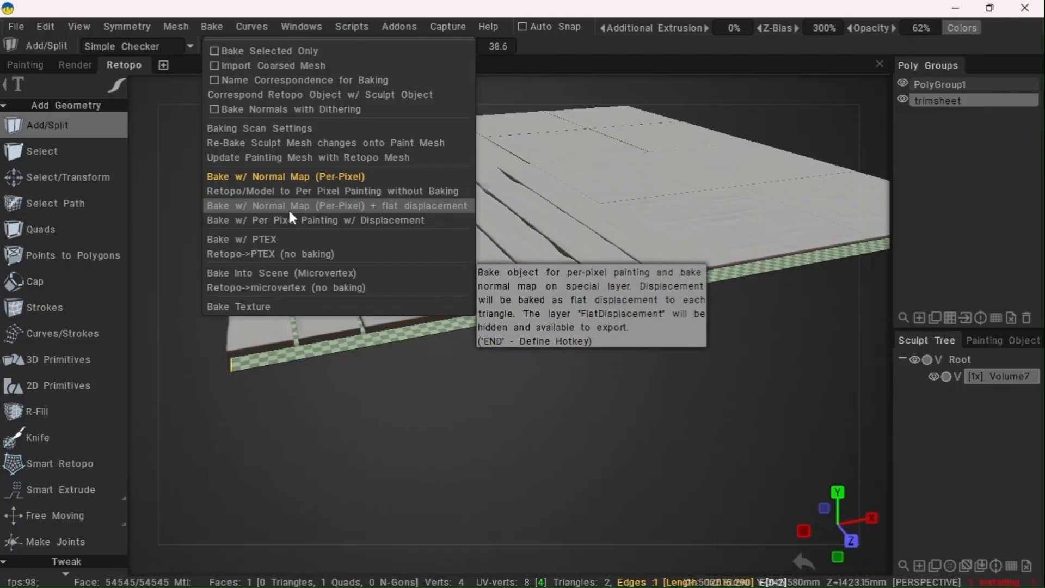
Start a per-pixel normal map bake with flat displacement and zero both the inside and outside scan depths
{"action": "left_click", "coordinate": [289, 212]}
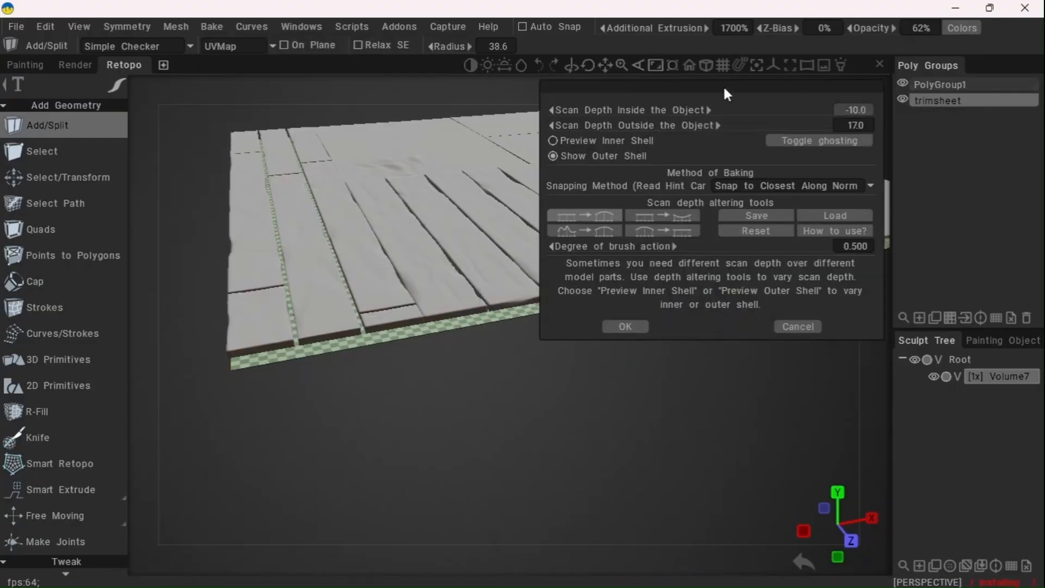
{"action": "left_click", "coordinate": [857, 110]}
{"action": "type", "text": "0"}
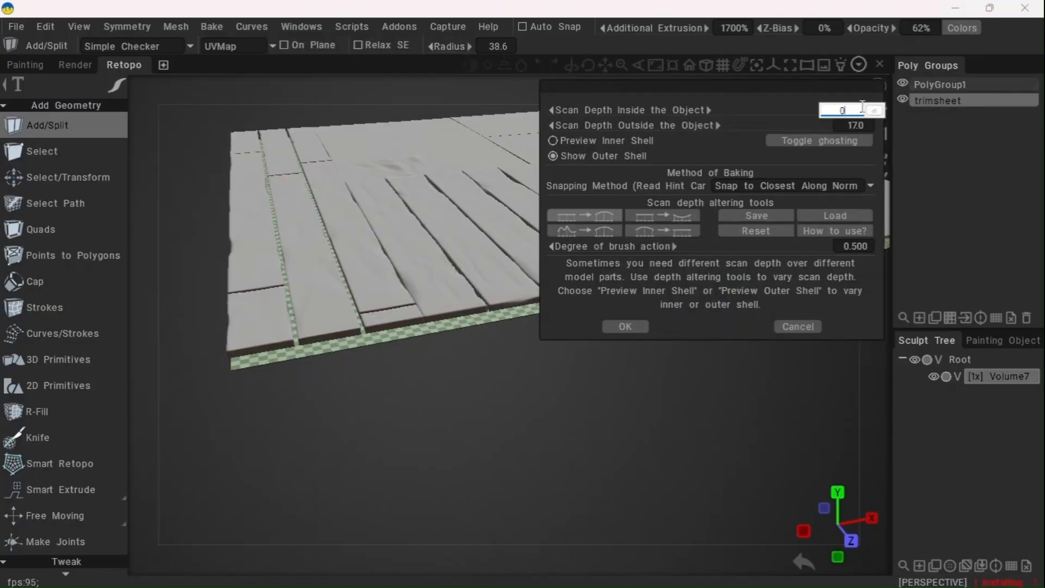
{"action": "key", "text": "Return"}
{"action": "left_click", "coordinate": [863, 129]}
{"action": "type", "text": "0"}
{"action": "key", "text": "Return"}
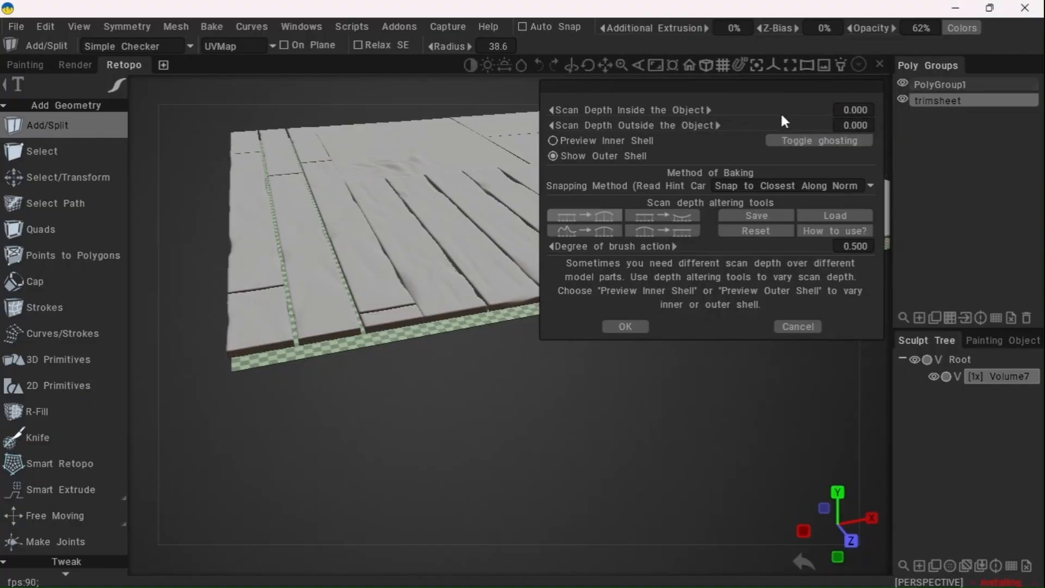
{"action": "left_click_drag", "start_coordinate": [788, 87], "coordinate": [954, 210]}
{"action": "left_click_drag", "start_coordinate": [448, 384], "coordinate": [577, 374]}
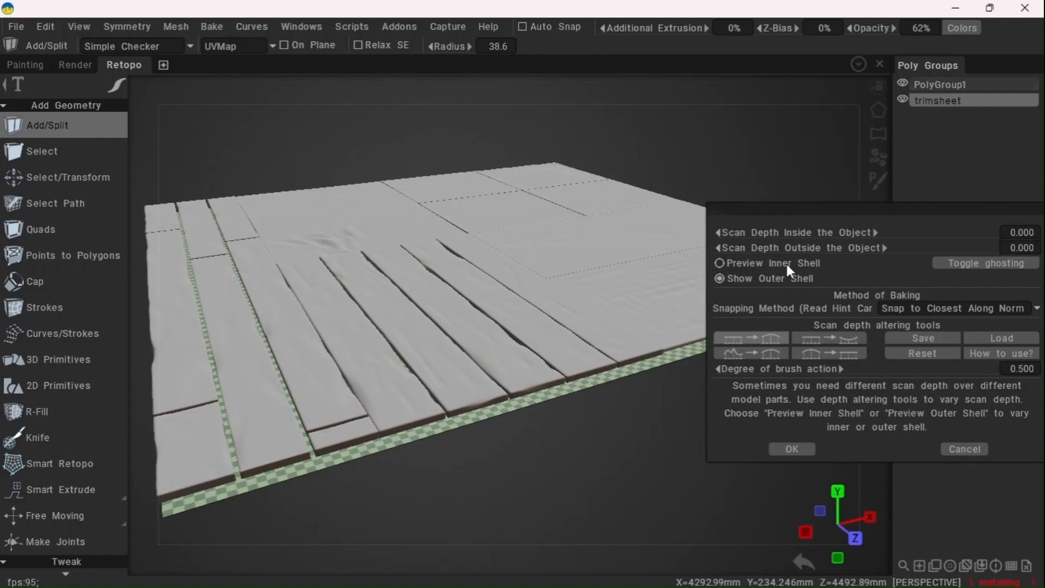
With the outer shell shown, raise the scan depth outside the object to 285 so the shell covers the sculpt
{"action": "left_click", "coordinate": [735, 277]}
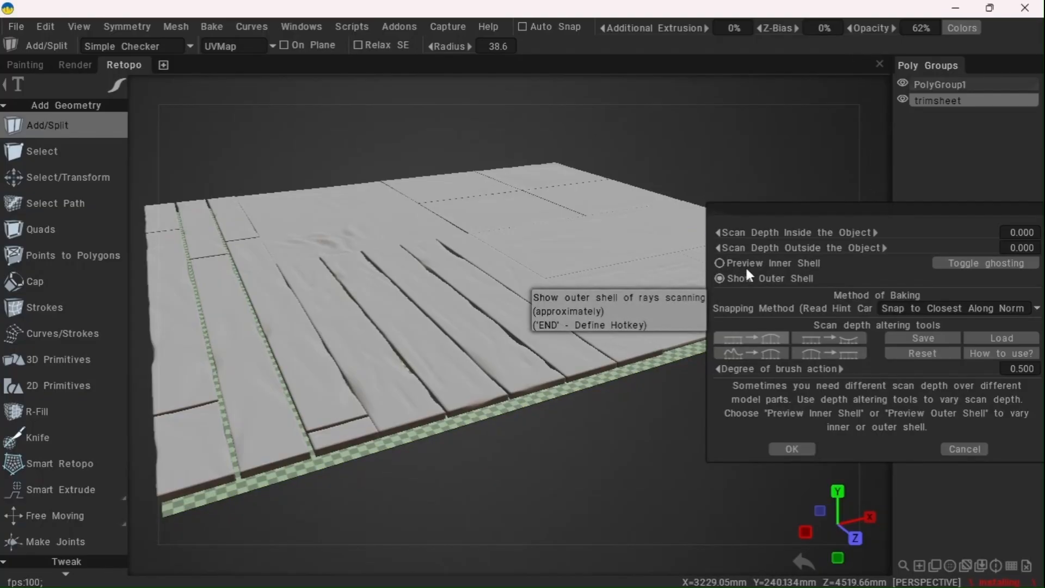
{"action": "left_click", "coordinate": [1016, 248]}
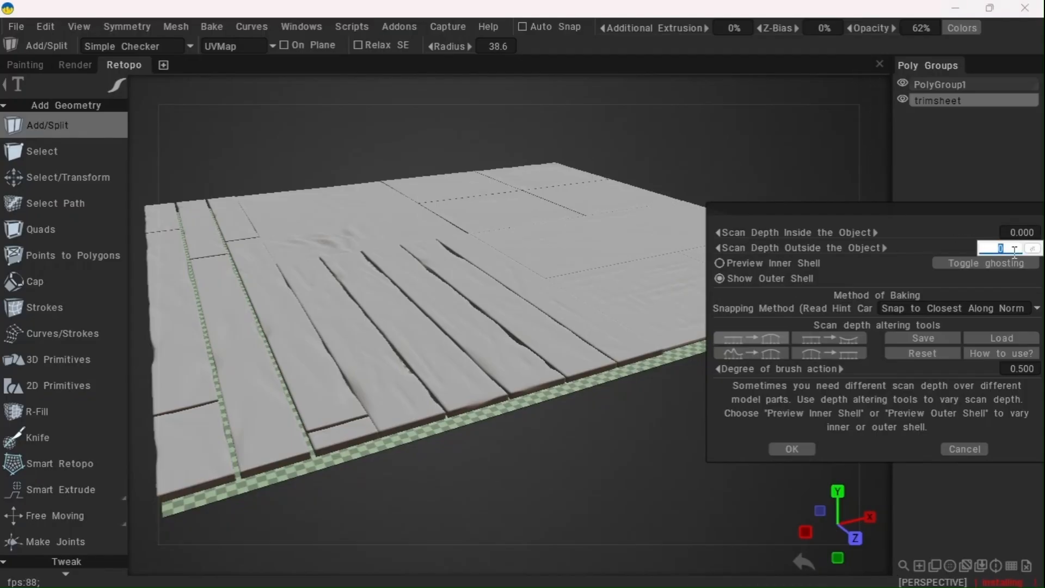
{"action": "type", "text": "10"}
{"action": "key", "text": "Return"}
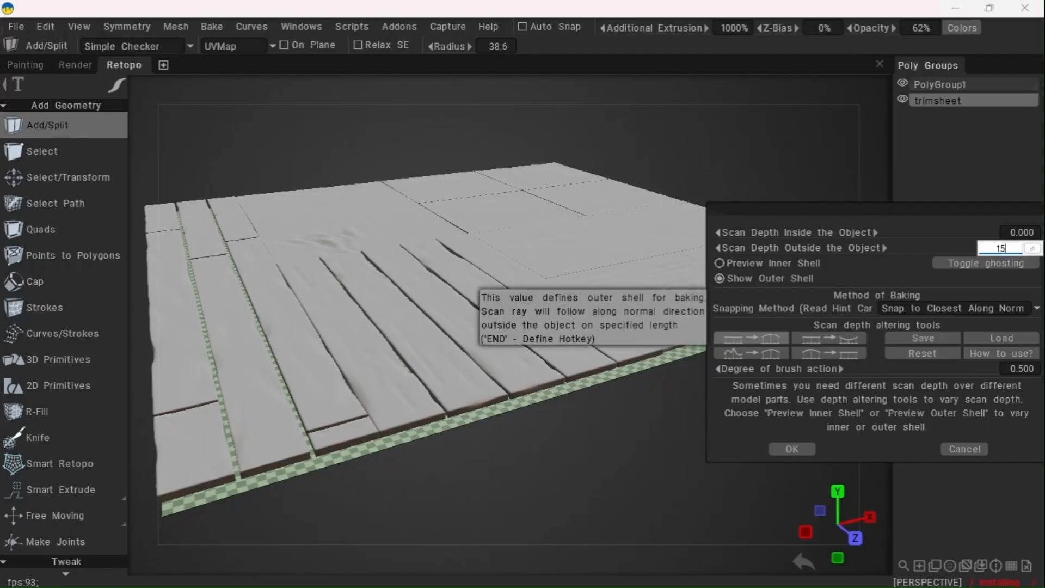
{"action": "key", "text": "Return"}
{"action": "type", "text": "275"}
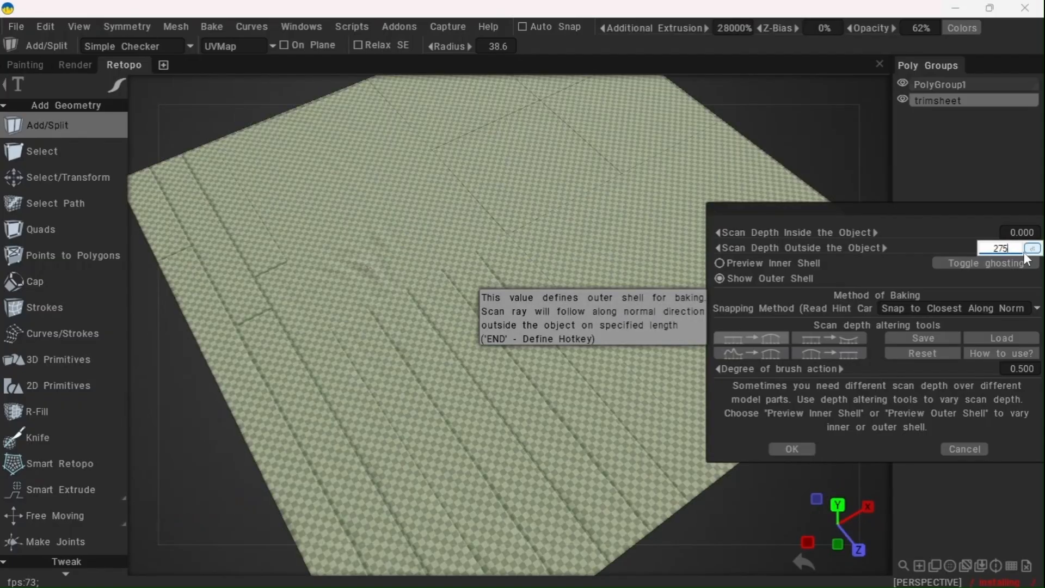
{"action": "key", "text": "Return"}
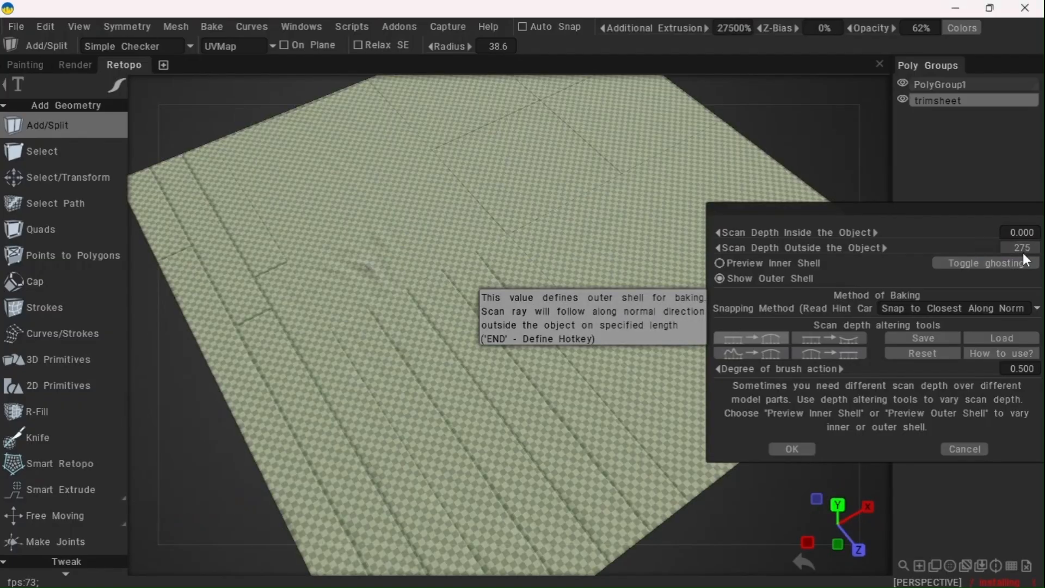
{"action": "left_click", "coordinate": [1023, 251]}
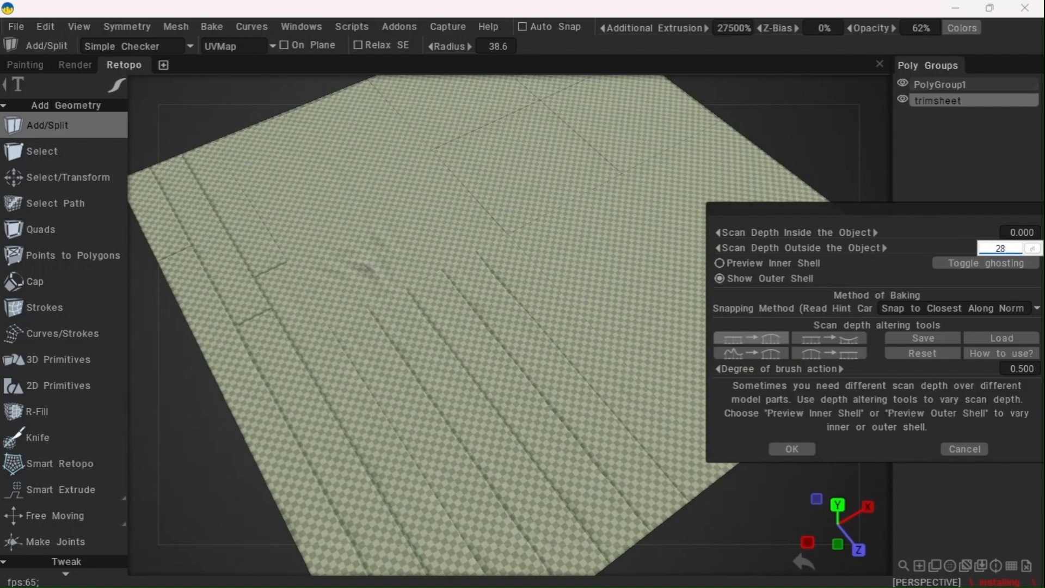
{"action": "type", "text": "285"}
{"action": "key", "text": "Return"}
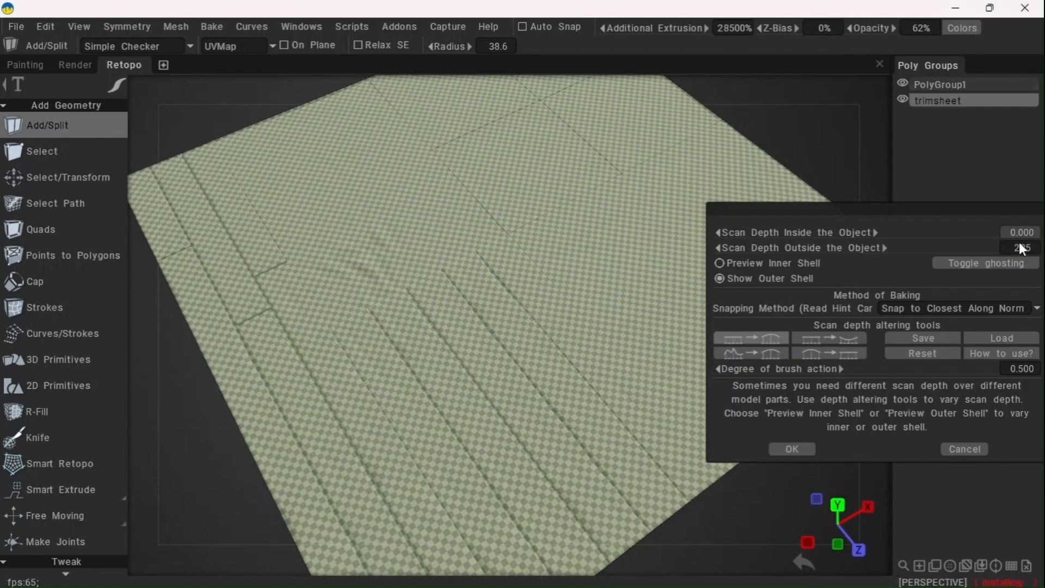
Preview the inner shell from the side and try a scan depth inside the object of 100
{"action": "left_click", "coordinate": [1021, 236]}
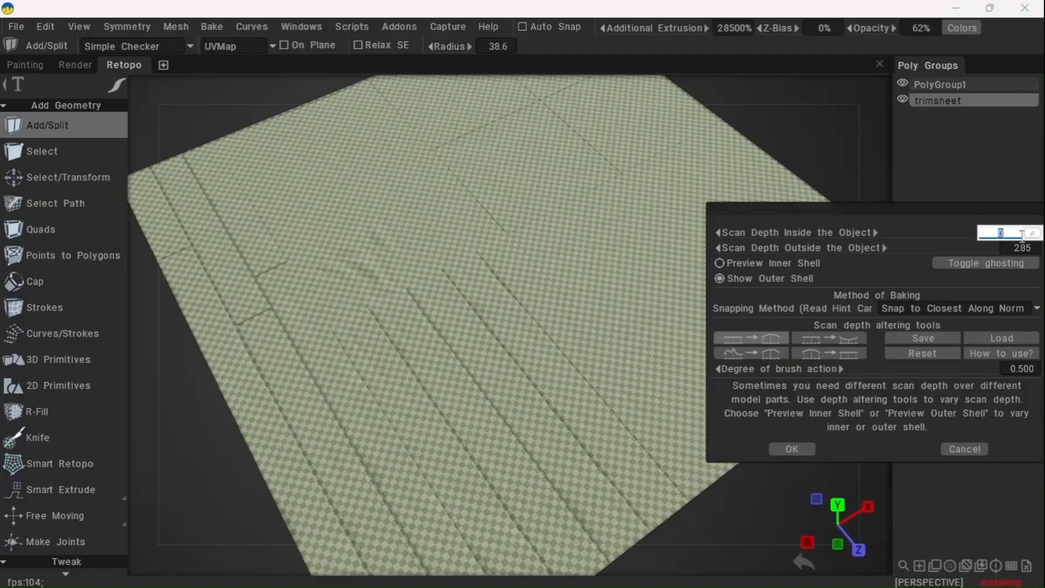
{"action": "key", "text": "Return"}
{"action": "left_click", "coordinate": [760, 263]}
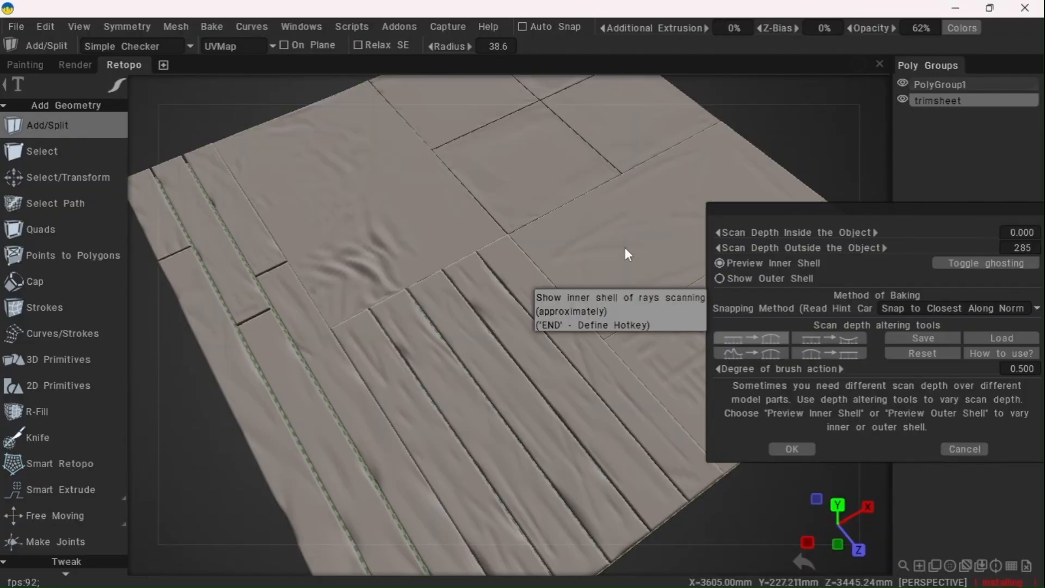
{"action": "middle_click_drag", "start_coordinate": [625, 247], "coordinate": [199, 299]}
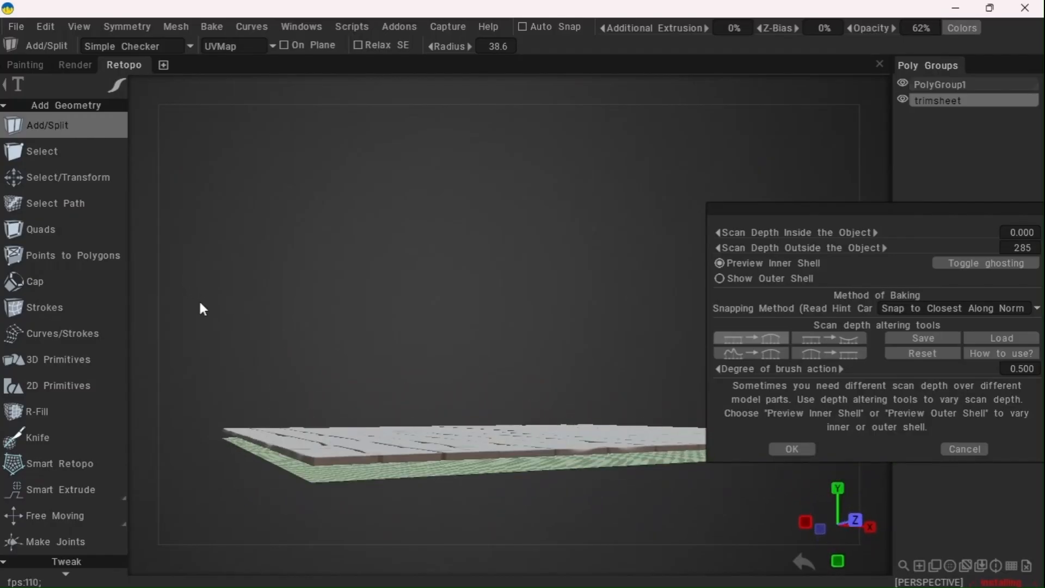
{"action": "left_click", "coordinate": [1022, 233]}
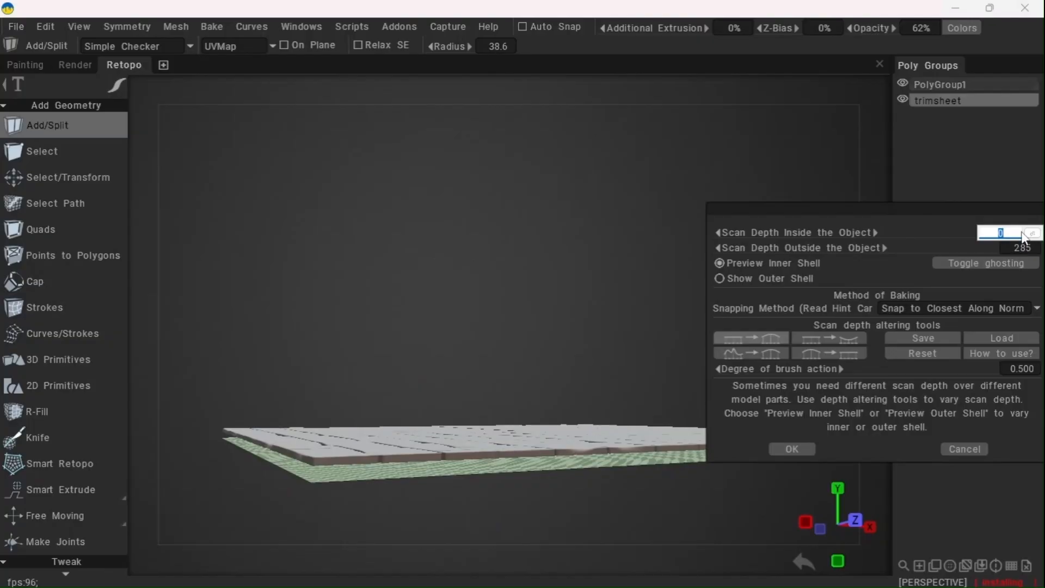
{"action": "type", "text": "100"}
{"action": "key", "text": "Return"}
Change the scan depth inside the object to -100 and refine it to -150
{"action": "left_click", "coordinate": [1024, 236]}
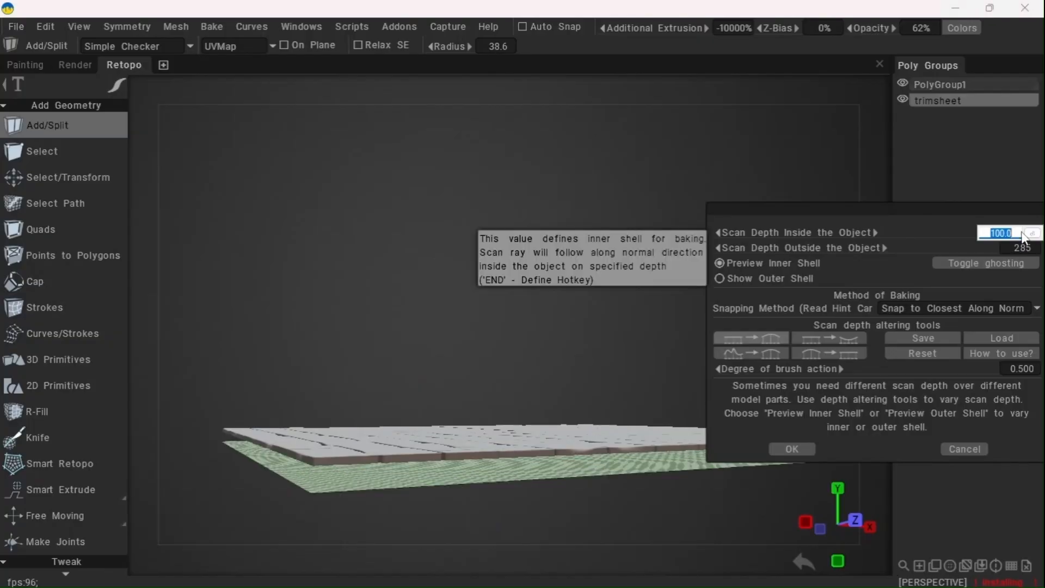
{"action": "key", "text": "BackSpace"}
{"action": "type", "text": "-100"}
{"action": "key", "text": "Return"}
{"action": "left_click", "coordinate": [1024, 236]}
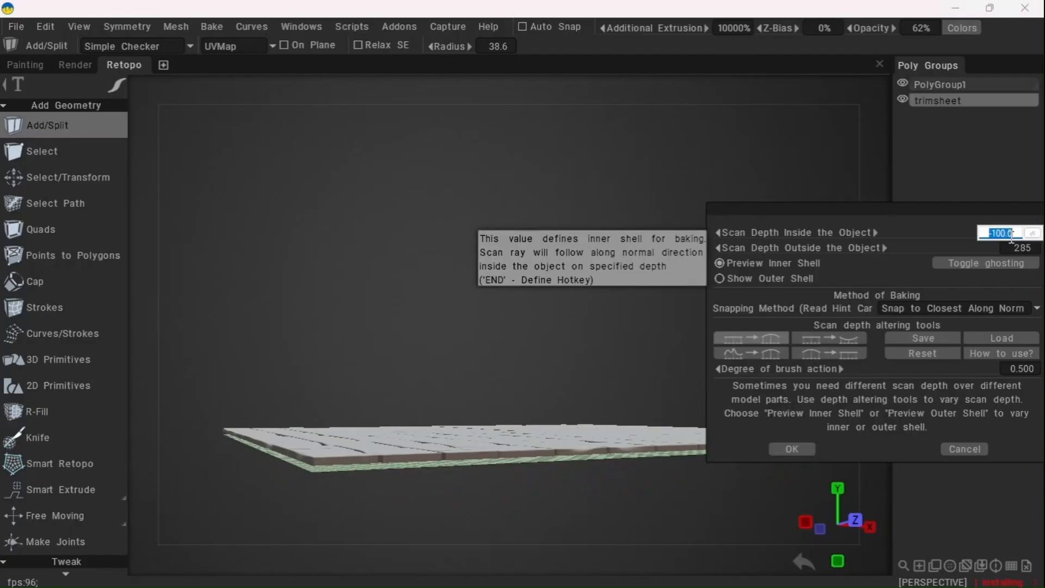
{"action": "left_click", "coordinate": [1011, 235]}
{"action": "type", "text": "5"}
{"action": "key", "text": "Return"}
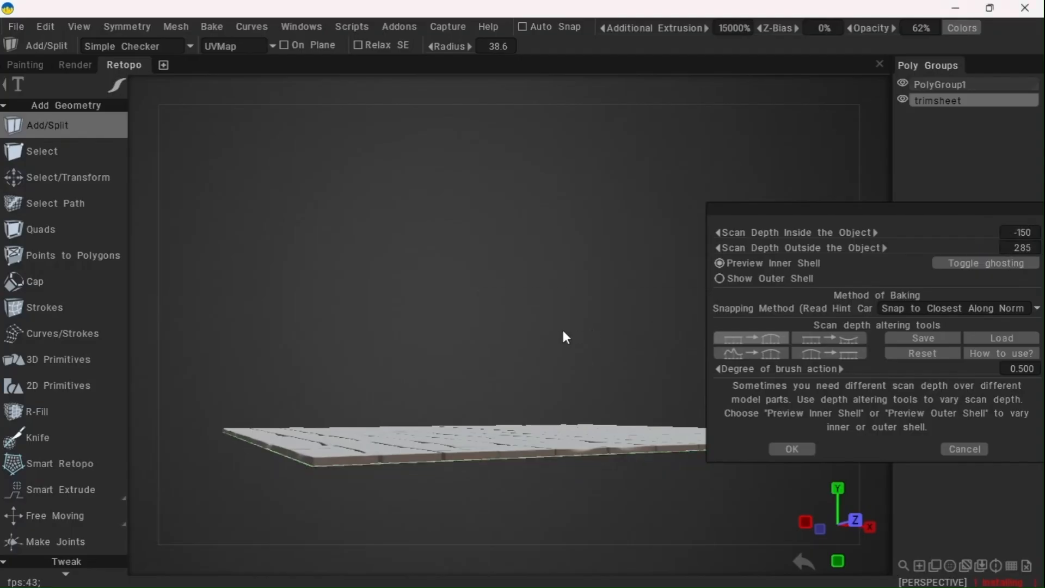
Check how the inner and outer scan shells enclose the trim sheet from below and above
{"action": "left_click_drag", "start_coordinate": [563, 331], "coordinate": [558, 239]}
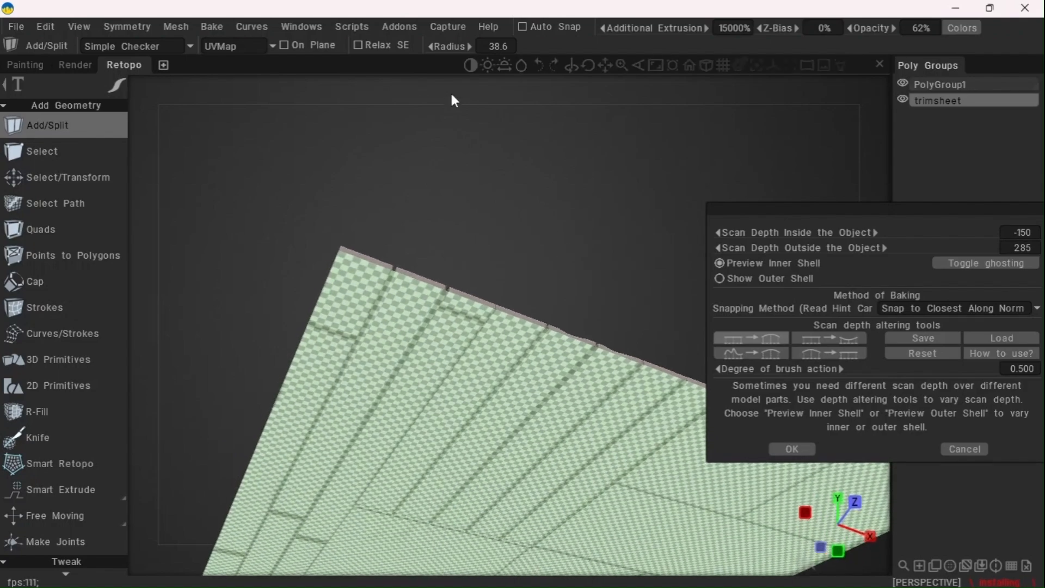
{"action": "middle_click_drag", "start_coordinate": [500, 162], "coordinate": [505, 96]}
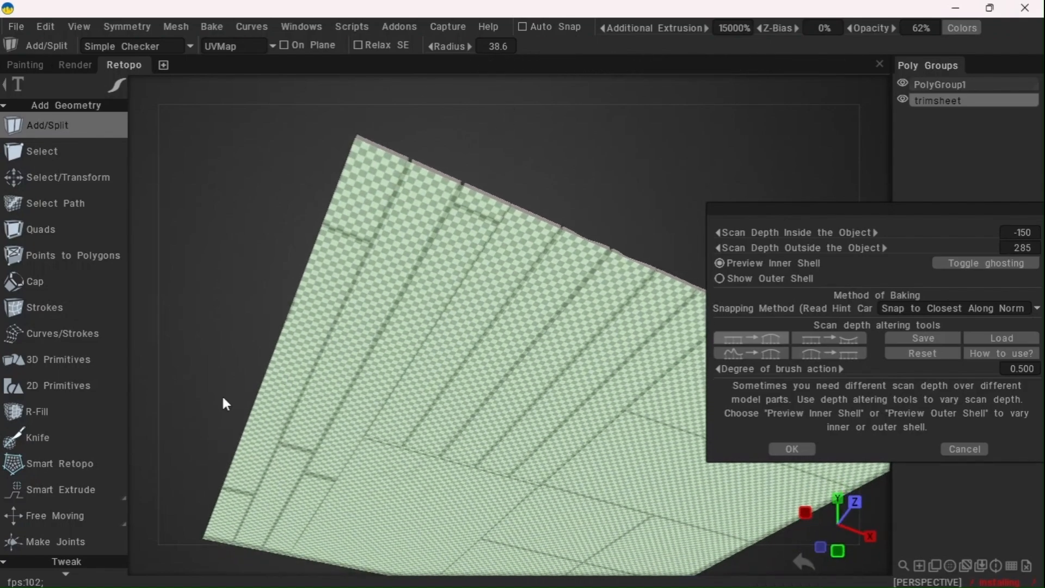
{"action": "middle_click_drag", "start_coordinate": [221, 315], "coordinate": [211, 217]}
{"action": "left_click", "coordinate": [1028, 233]}
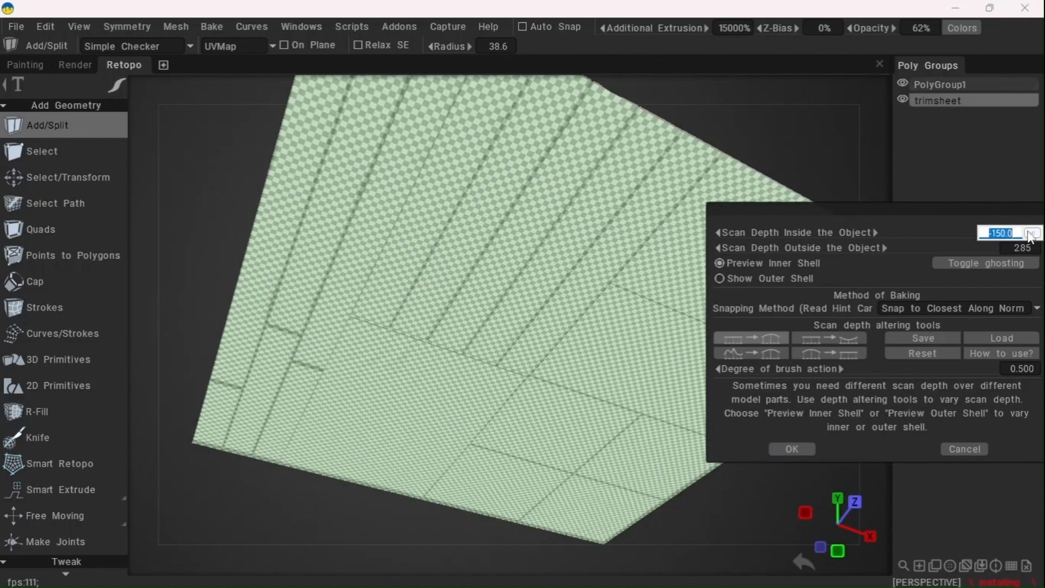
{"action": "key", "text": "Return"}
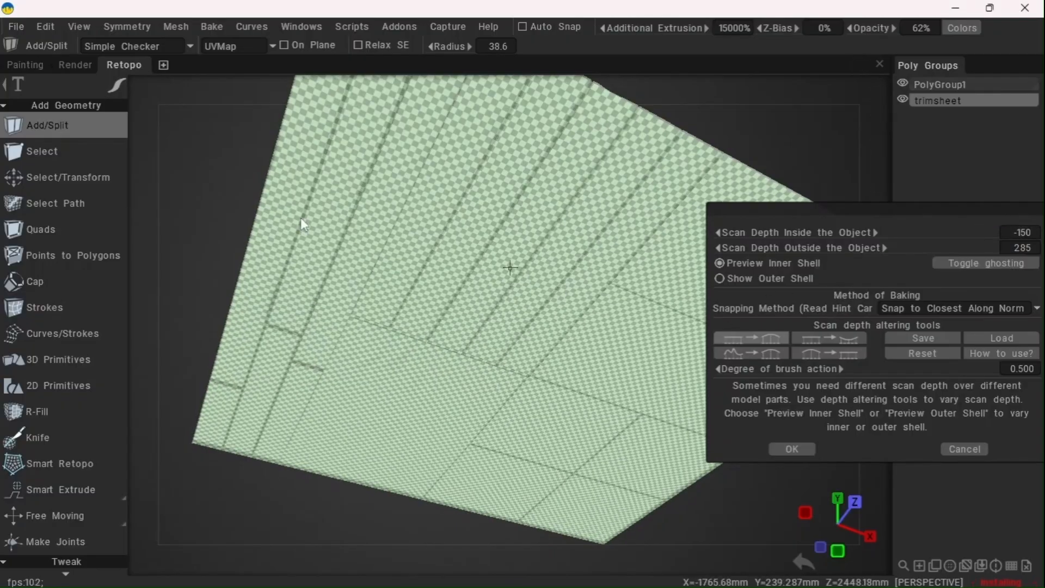
{"action": "left_click_drag", "start_coordinate": [236, 152], "coordinate": [243, 377]}
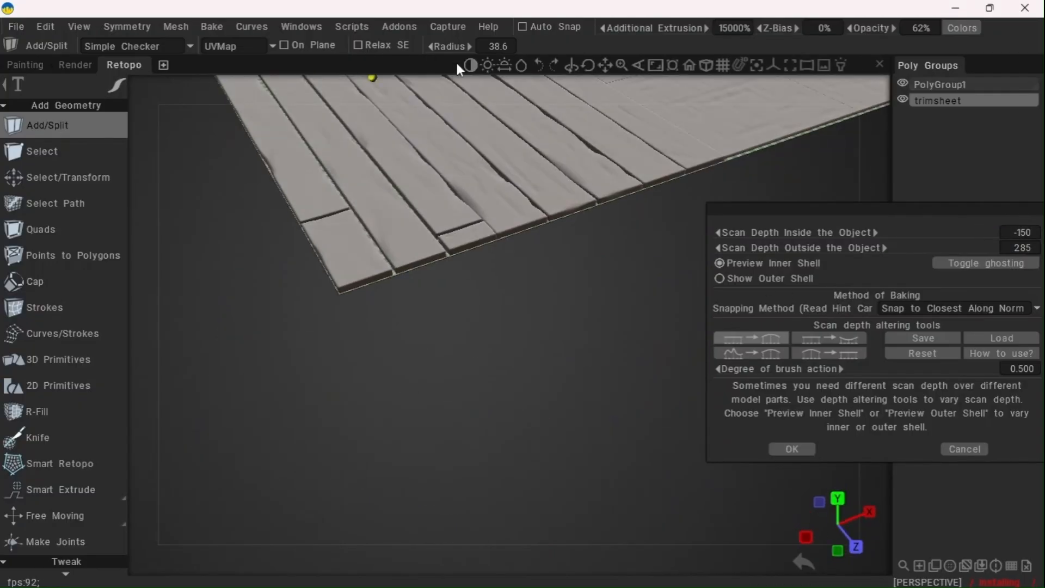
{"action": "left_click_drag", "start_coordinate": [590, 250], "coordinate": [478, 518]}
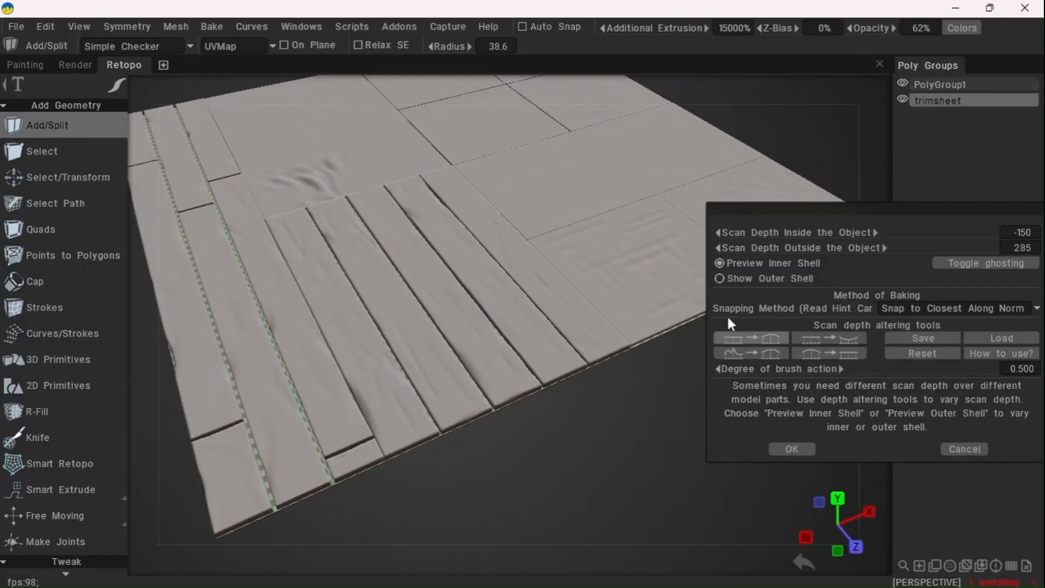
{"action": "left_click", "coordinate": [747, 277]}
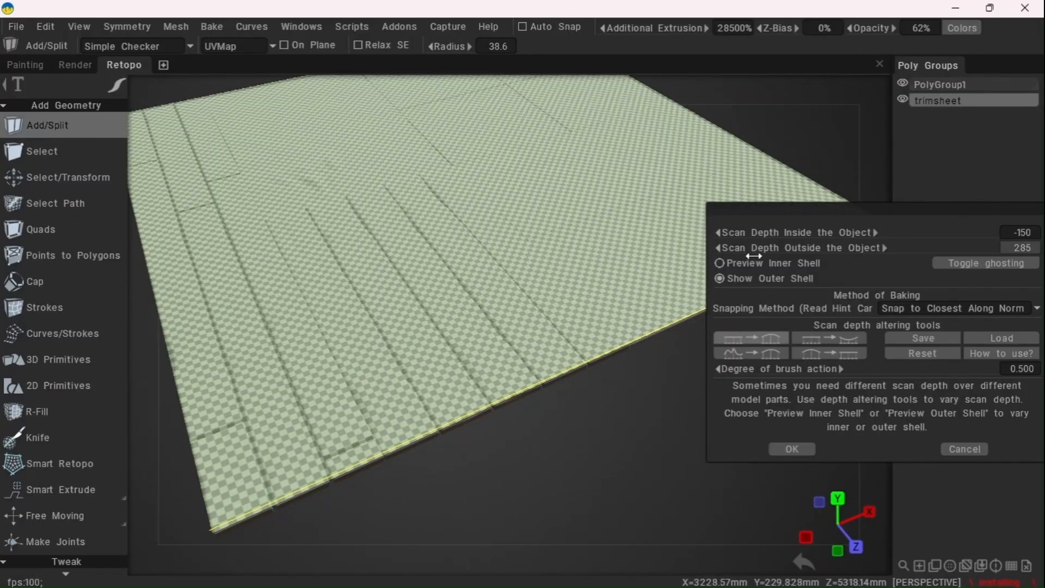
{"action": "left_click", "coordinate": [753, 258]}
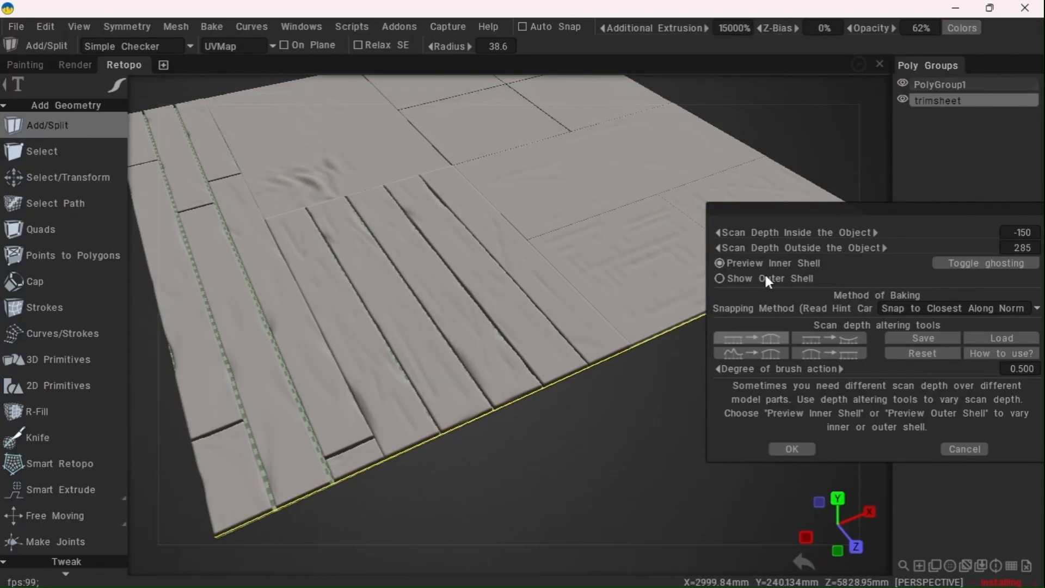
Accept the scan depths, name the UV set trimsheet, keep 2048 × 2048 textures, and run the bake, dismissing the locked-layer notice
{"action": "left_click", "coordinate": [792, 448]}
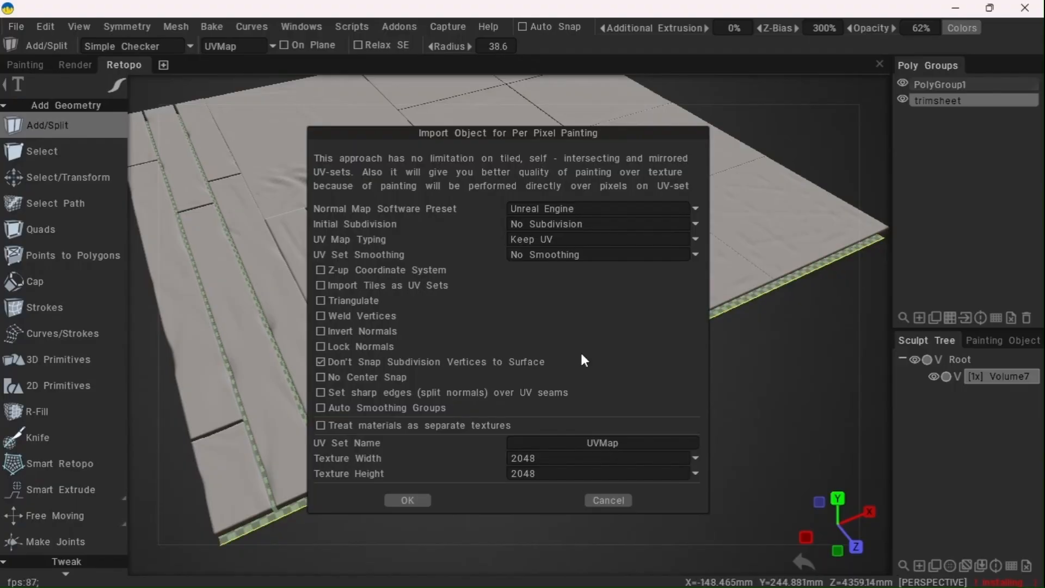
{"action": "left_click", "coordinate": [621, 442]}
{"action": "type", "text": "trimsheet"}
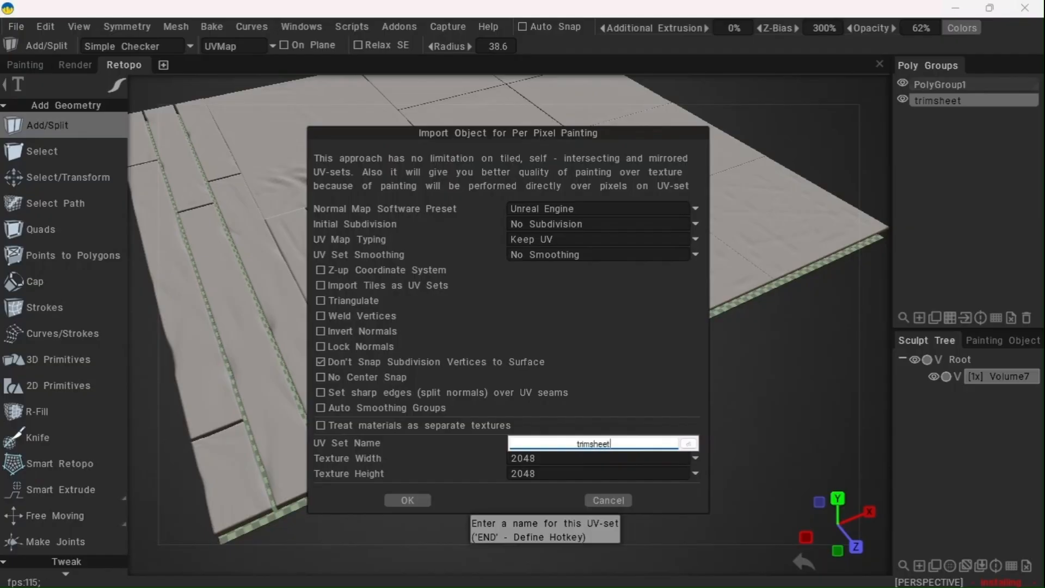
{"action": "key", "text": "Return"}
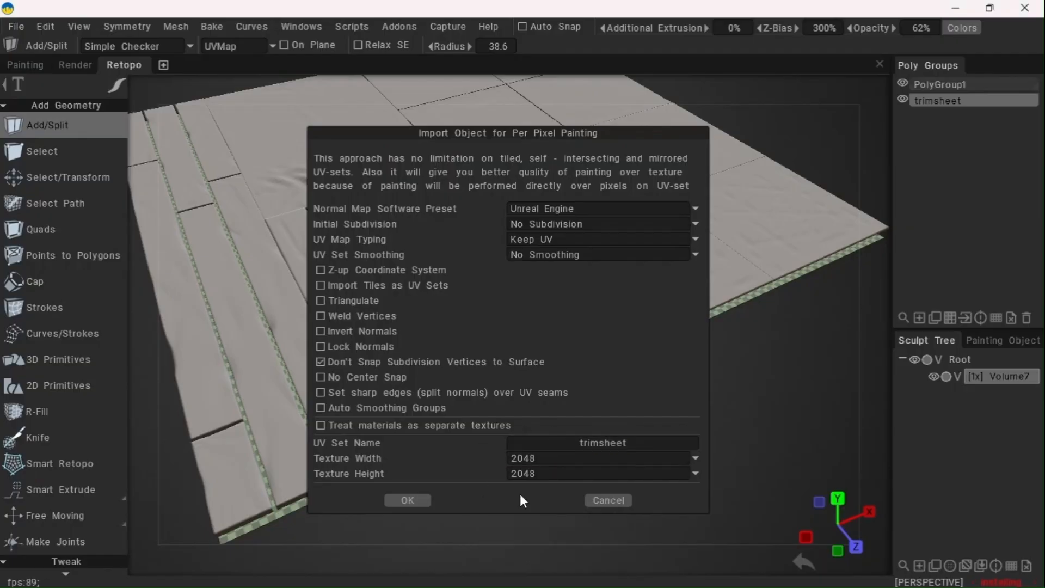
{"action": "left_click", "coordinate": [543, 458]}
{"action": "left_click", "coordinate": [543, 458]}
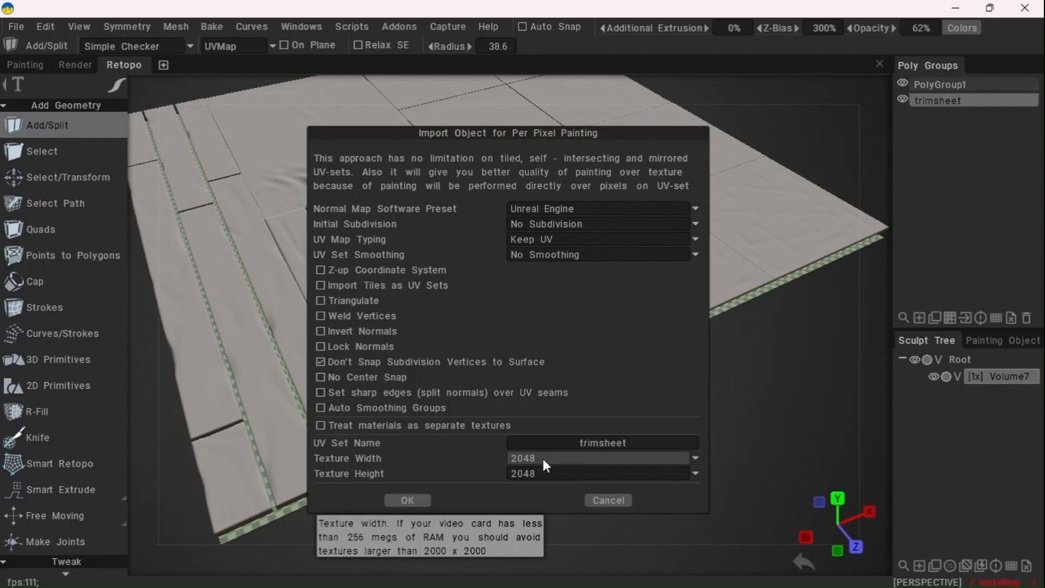
{"action": "left_click", "coordinate": [409, 500]}
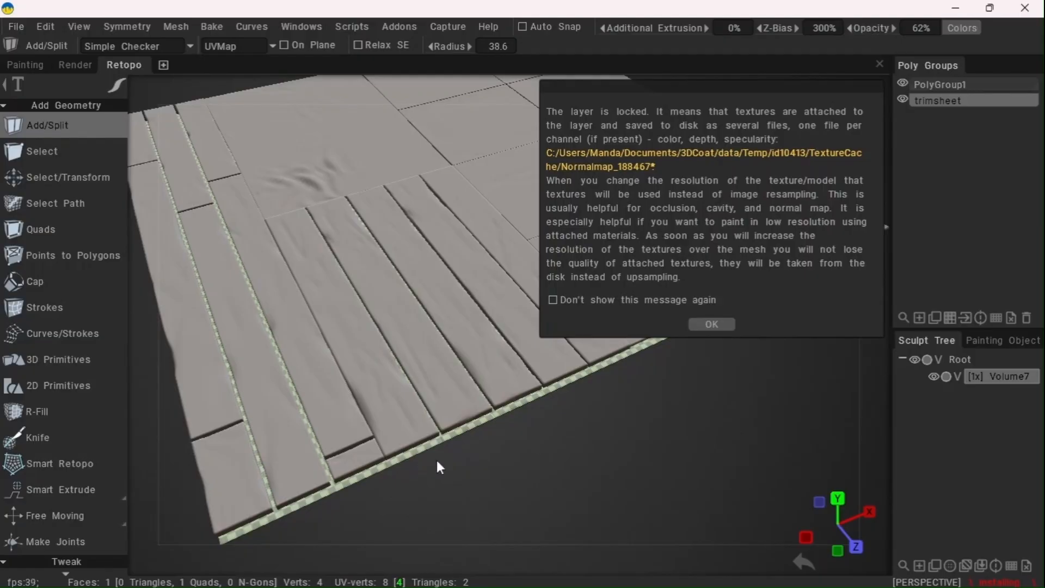
{"action": "left_click", "coordinate": [727, 326]}
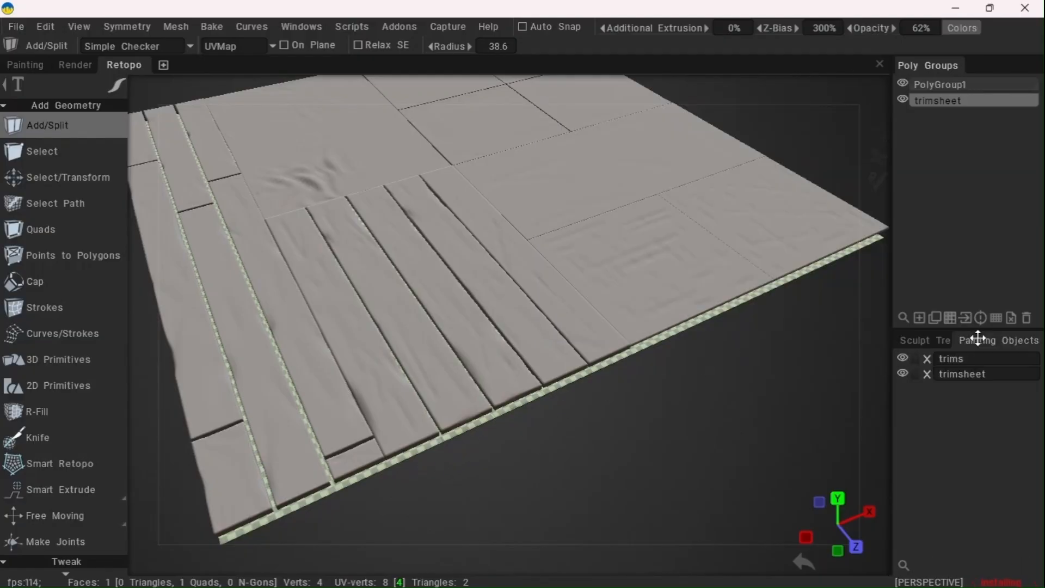
Switch to the Painting room and hide the trims painting object so only the baked trimsheet plane shows
{"action": "left_click", "coordinate": [28, 68]}
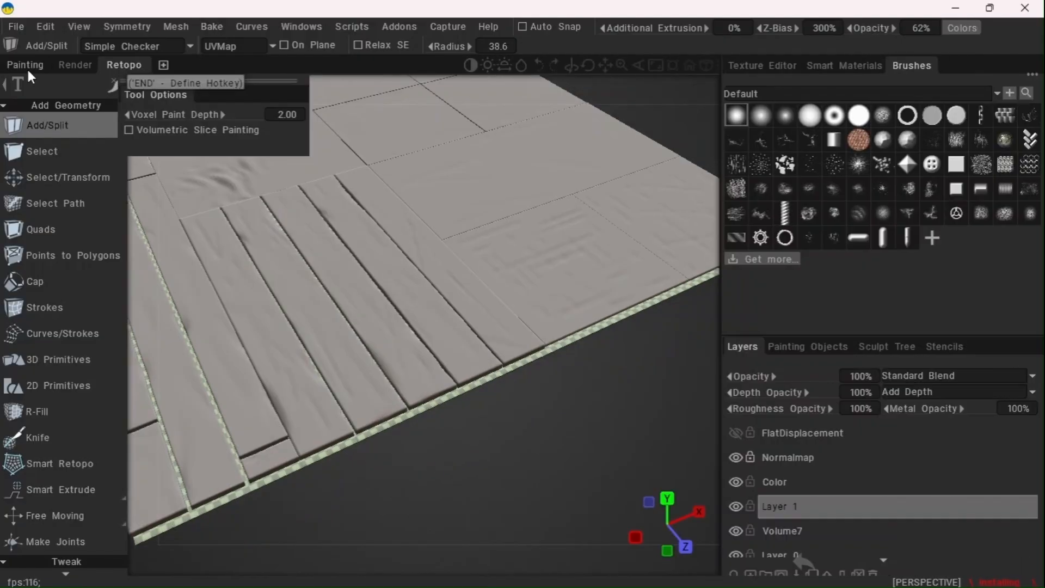
{"action": "left_click", "coordinate": [826, 347]}
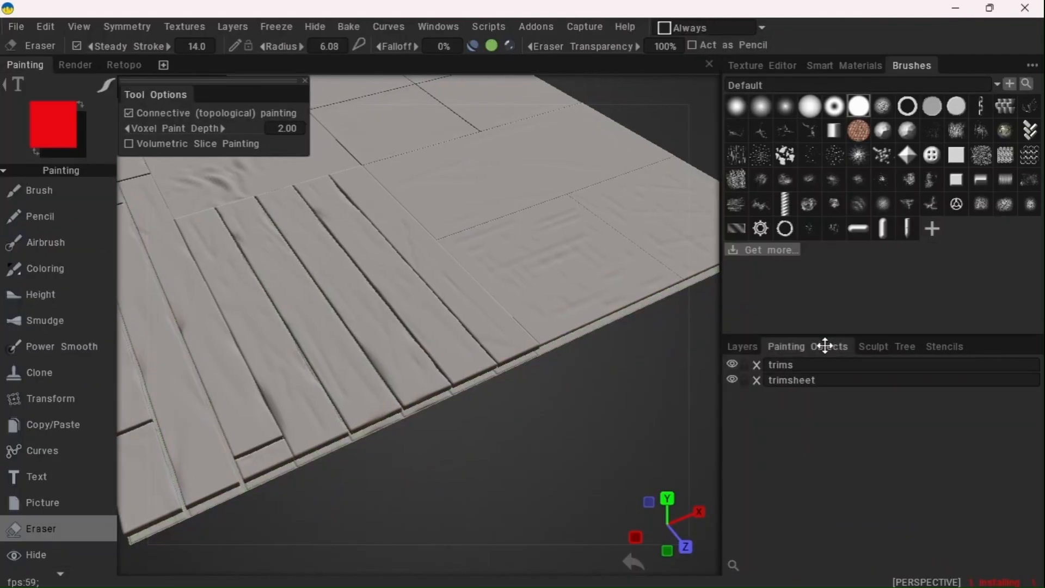
{"action": "left_click", "coordinate": [732, 365]}
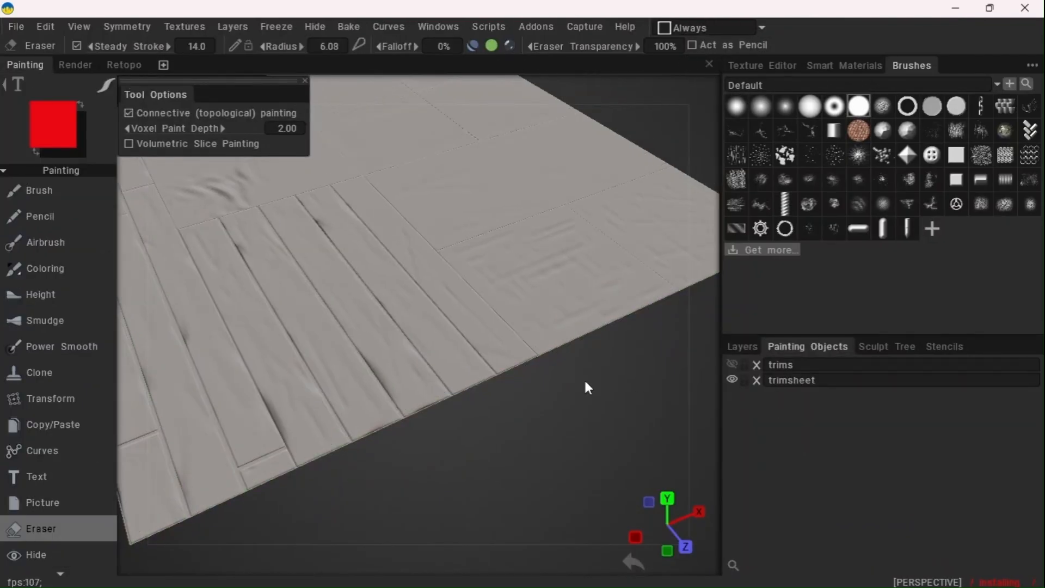
Inspect the baked planks and panels on the trimsheet plane from several angles and compare them with the trims painting object
{"action": "left_click_drag", "start_coordinate": [584, 378], "coordinate": [548, 362]}
{"action": "mouse_move", "coordinate": [440, 72]}
{"action": "left_mouse_down"}
{"action": "mouse_move", "coordinate": [397, 63]}
{"action": "mouse_move", "coordinate": [401, 49]}
{"action": "mouse_move", "coordinate": [434, 66]}
{"action": "left_mouse_up"}
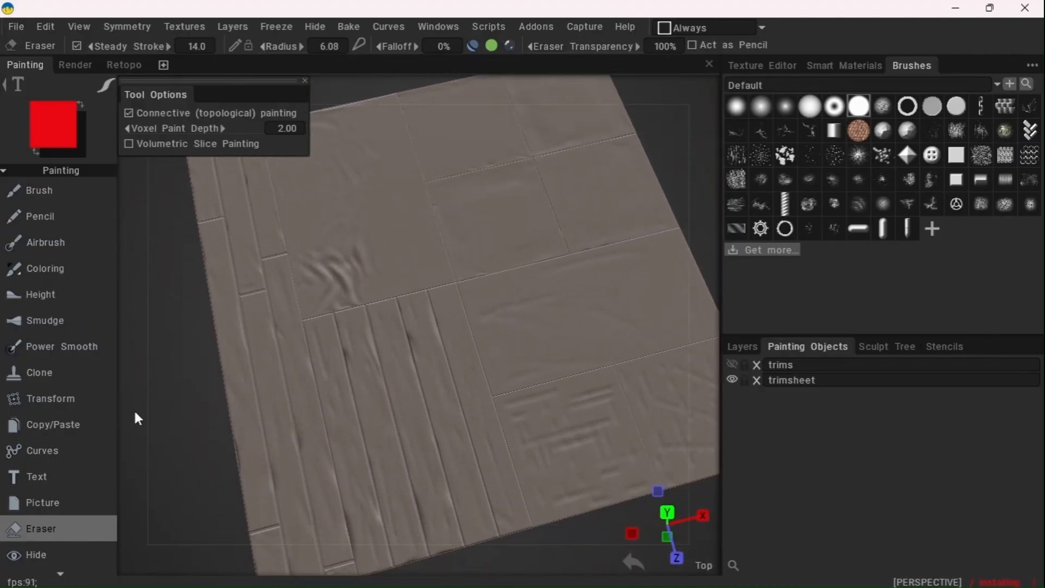
{"action": "left_click_drag", "start_coordinate": [177, 422], "coordinate": [224, 355]}
{"action": "left_click_drag", "start_coordinate": [435, 65], "coordinate": [434, 65]}
{"action": "left_click_drag", "start_coordinate": [623, 424], "coordinate": [605, 467]}
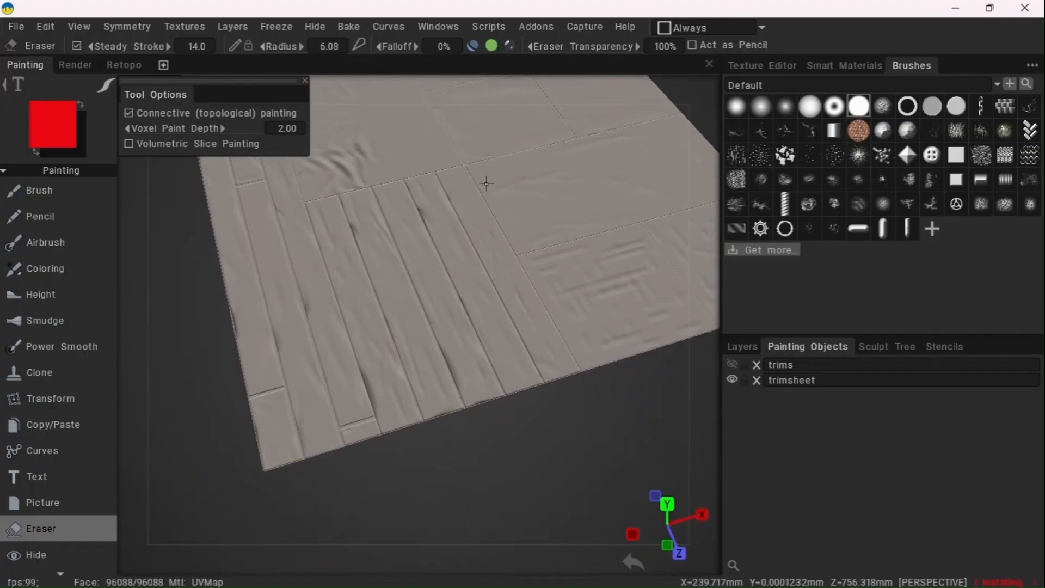
{"action": "left_click_drag", "start_coordinate": [434, 65], "coordinate": [433, 70]}
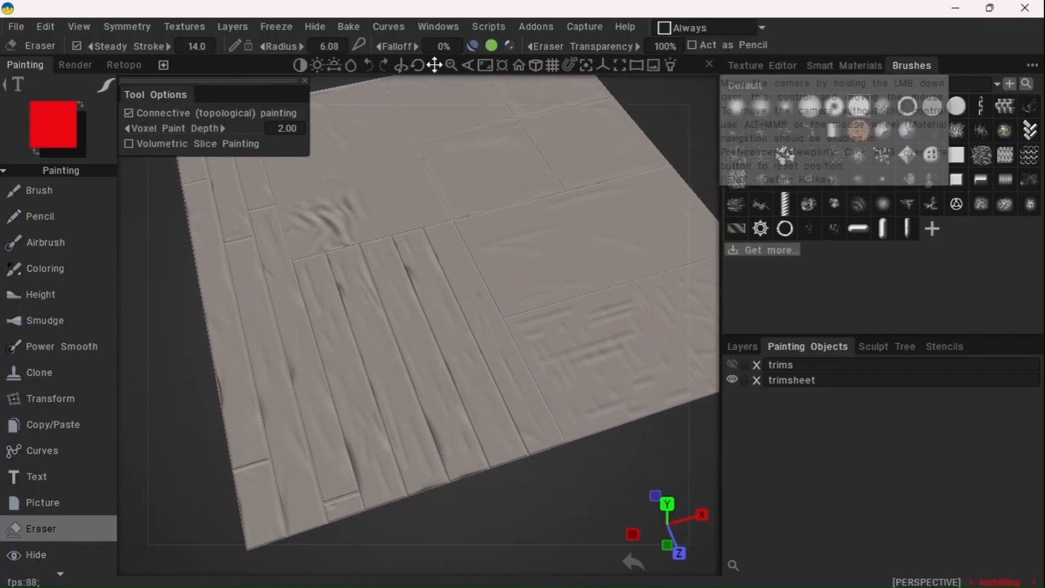
{"action": "left_click", "coordinate": [732, 363]}
{"action": "left_click", "coordinate": [732, 364]}
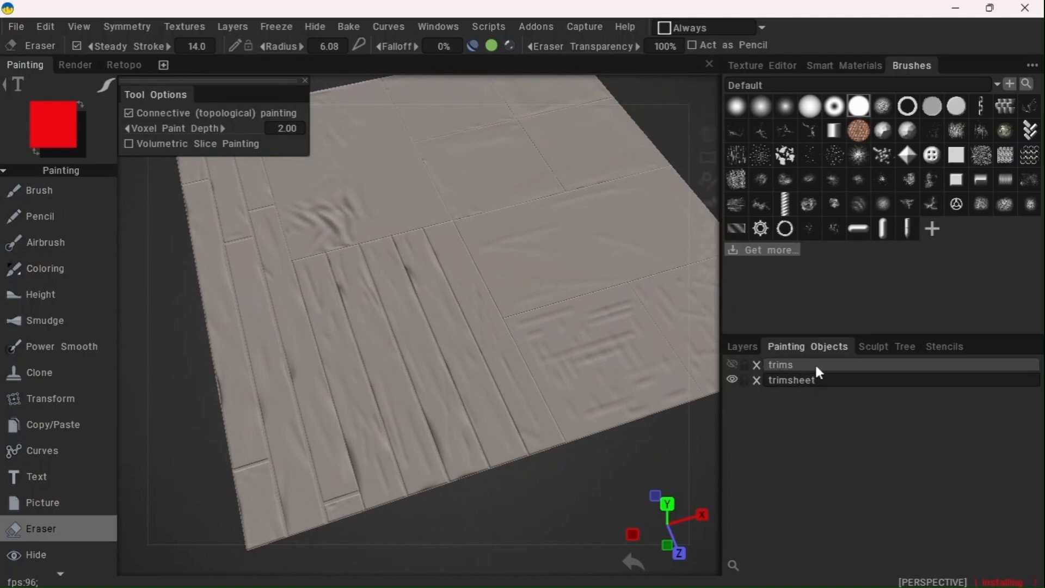
Delete the Color and Volume7 paint layers, checking the visibility of Volume7 before removing it
{"action": "left_click", "coordinate": [757, 347]}
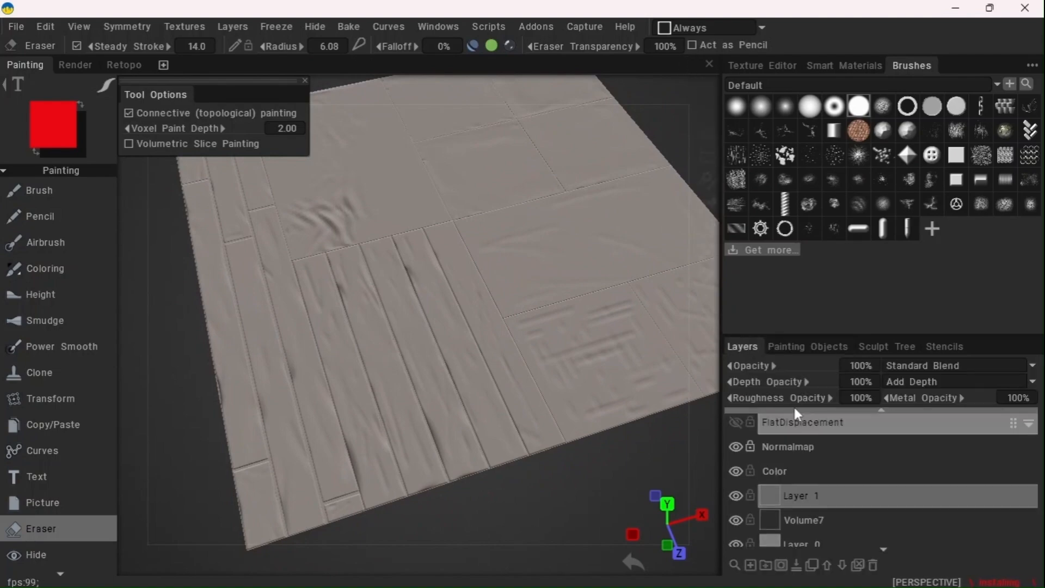
{"action": "scroll", "coordinate": [831, 512], "scroll_direction": "down", "scroll_amount": 1}
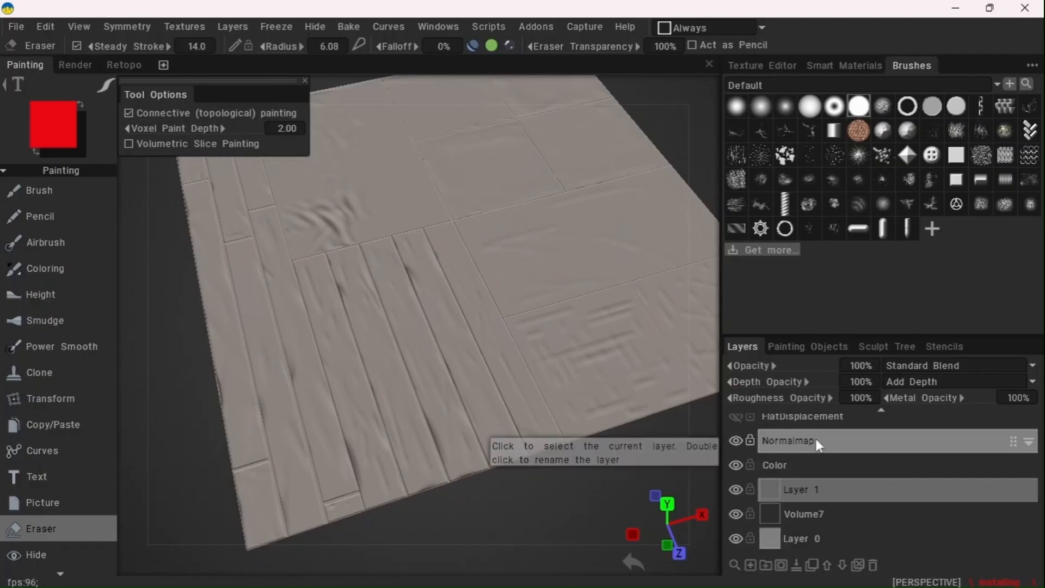
{"action": "left_click", "coordinate": [800, 467]}
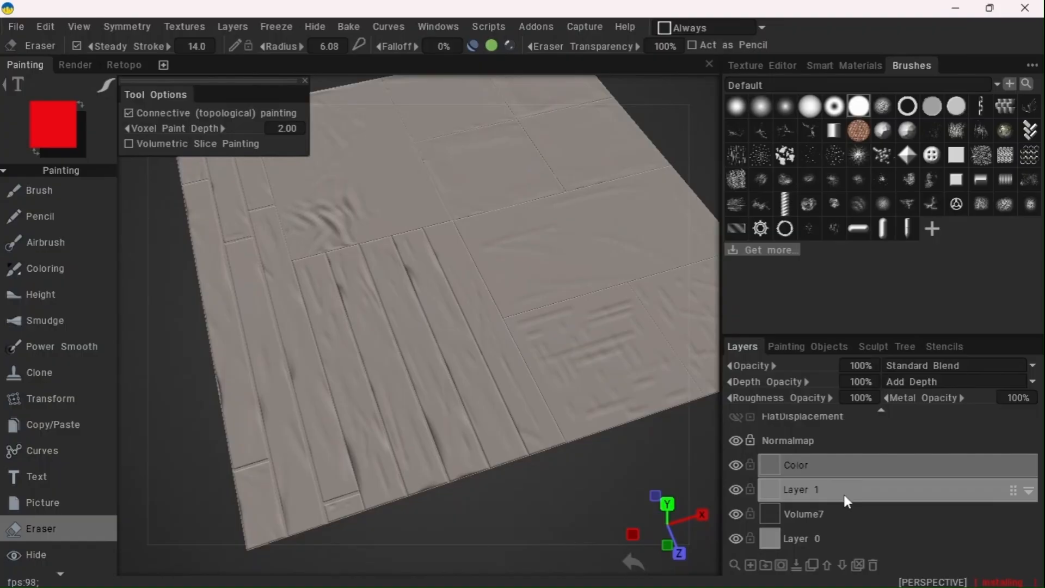
{"action": "left_click", "coordinate": [874, 568]}
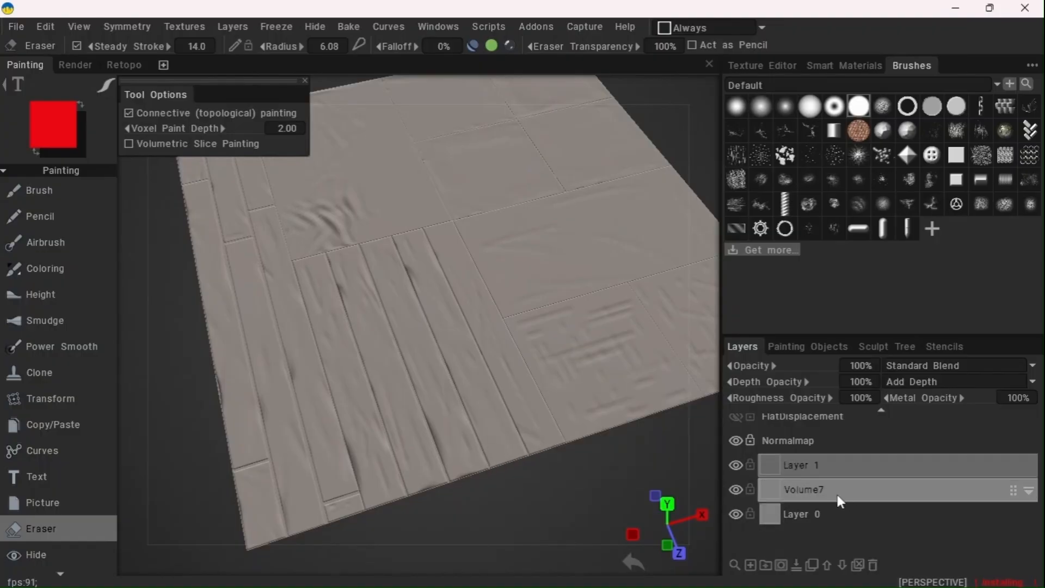
{"action": "left_click", "coordinate": [735, 490]}
{"action": "left_click", "coordinate": [736, 488]}
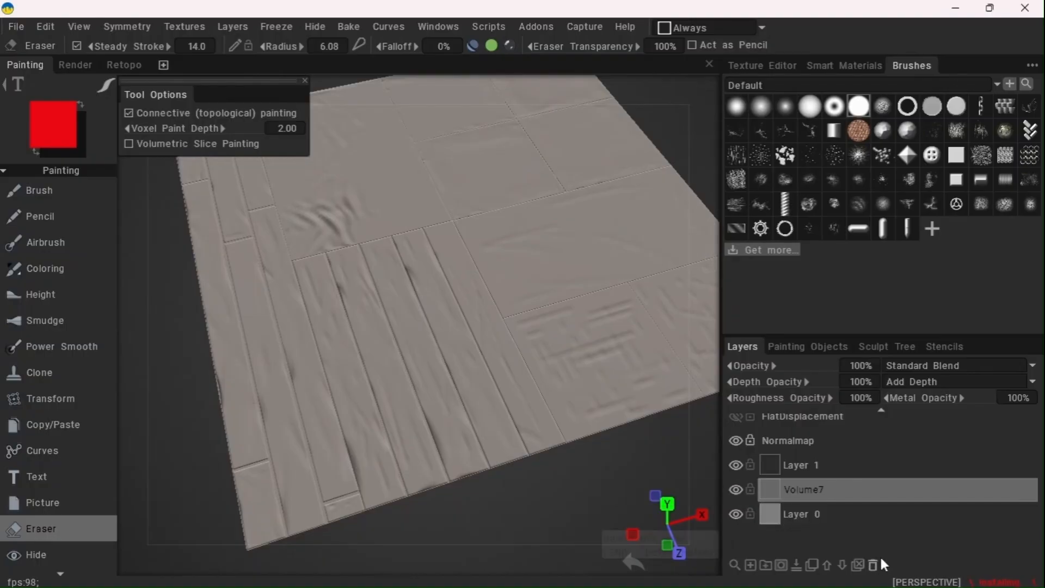
{"action": "scroll", "coordinate": [872, 463], "scroll_direction": "up", "scroll_amount": 1}
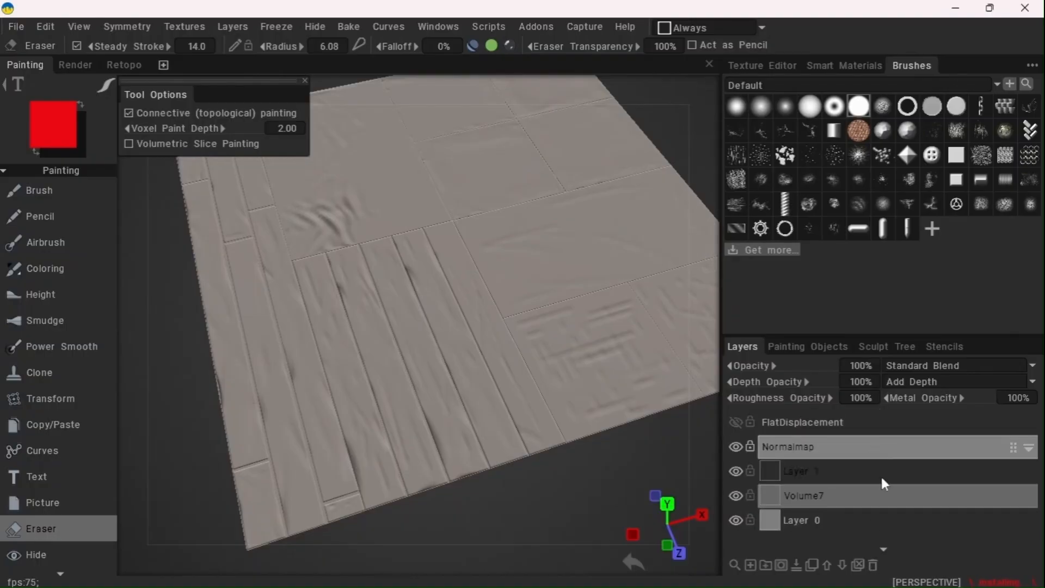
{"action": "left_click", "coordinate": [874, 565]}
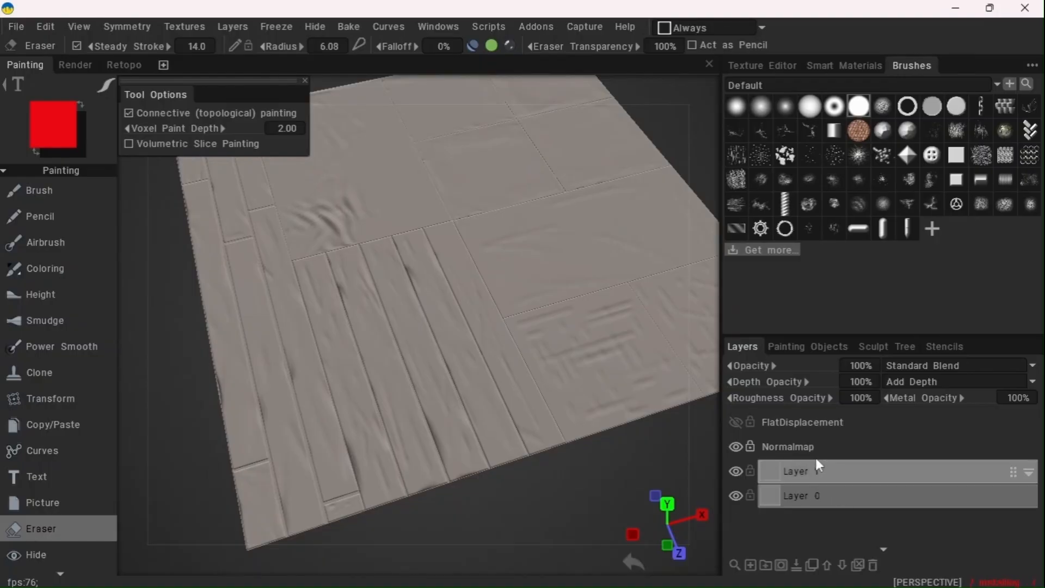
Preview the FlatDisplacement layer's relief on the trim sheet, and delete that layer
{"action": "left_click", "coordinate": [773, 424]}
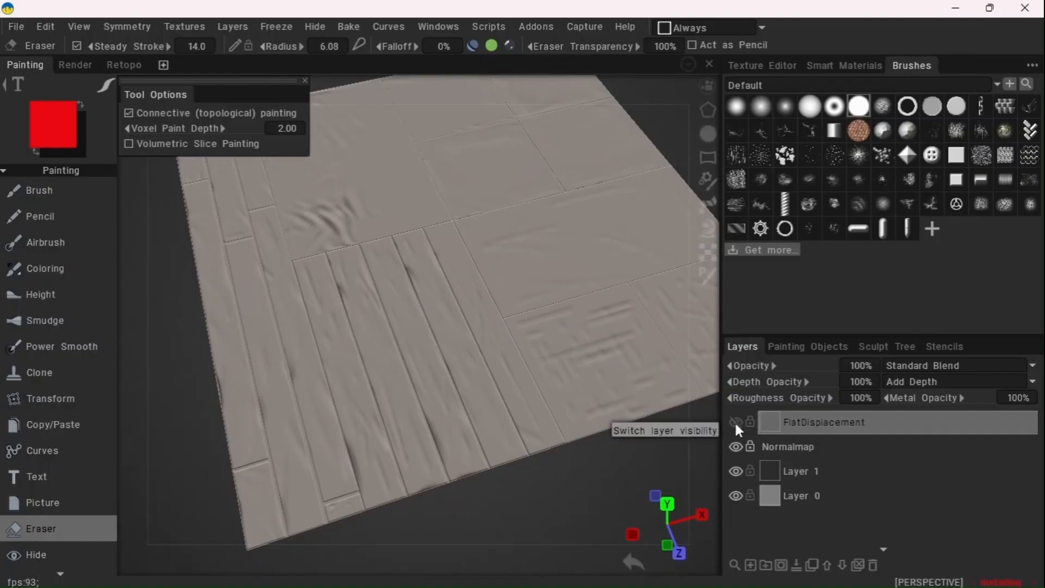
{"action": "left_click", "coordinate": [812, 346]}
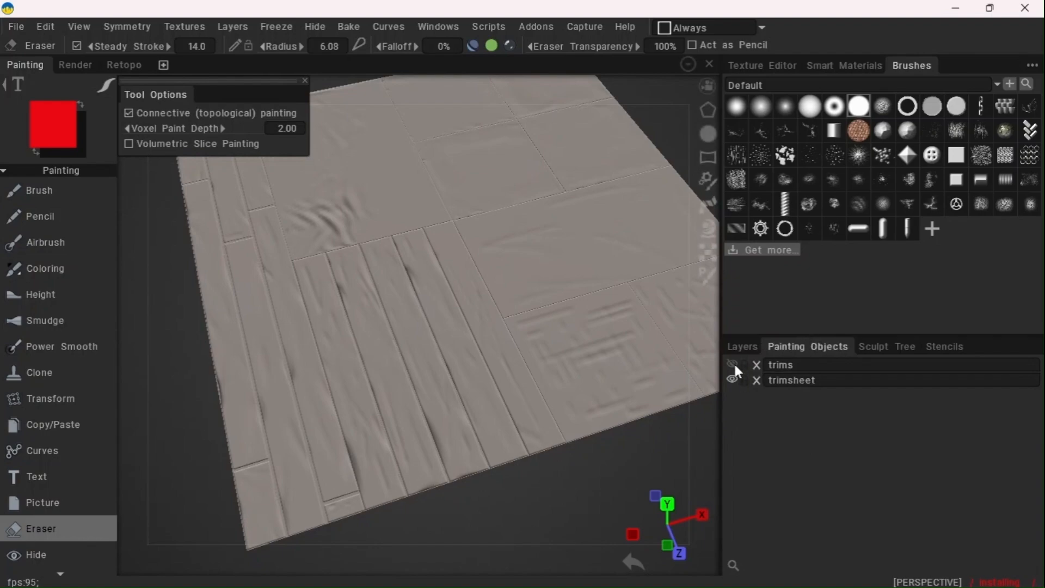
{"action": "left_click", "coordinate": [740, 346]}
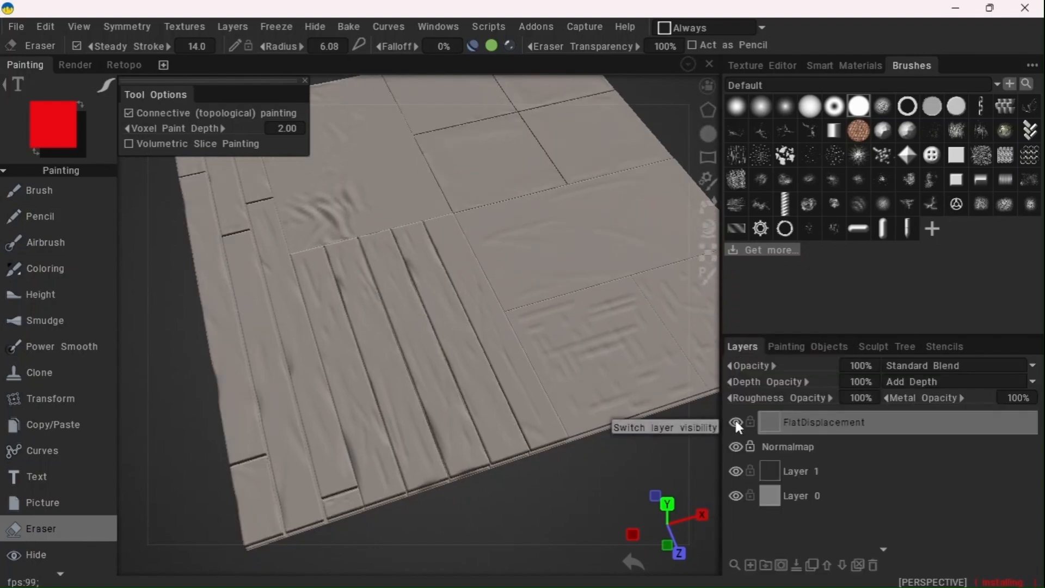
{"action": "left_click", "coordinate": [790, 347]}
{"action": "left_click", "coordinate": [740, 347]}
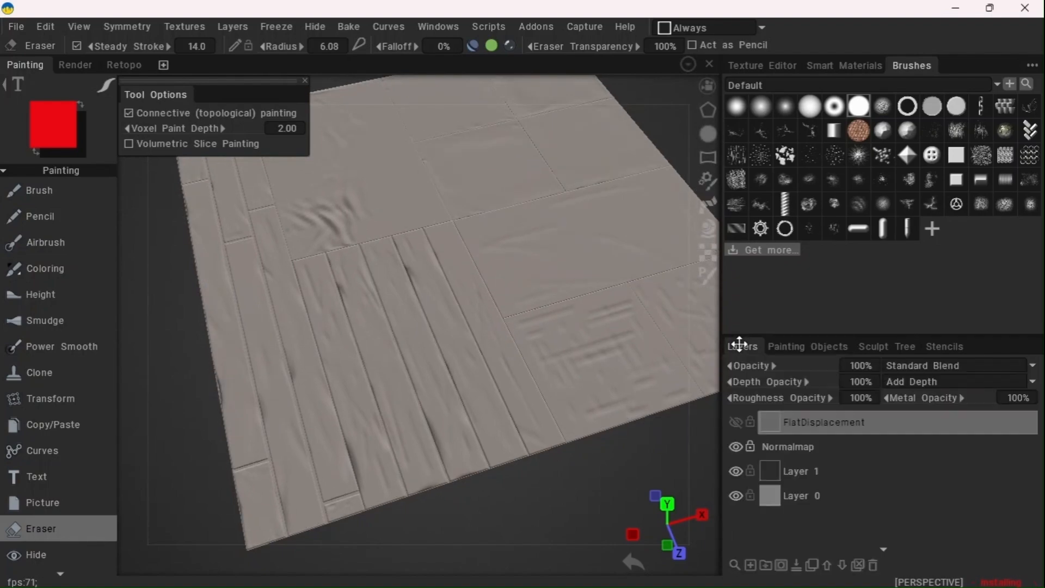
{"action": "left_click", "coordinate": [873, 564]}
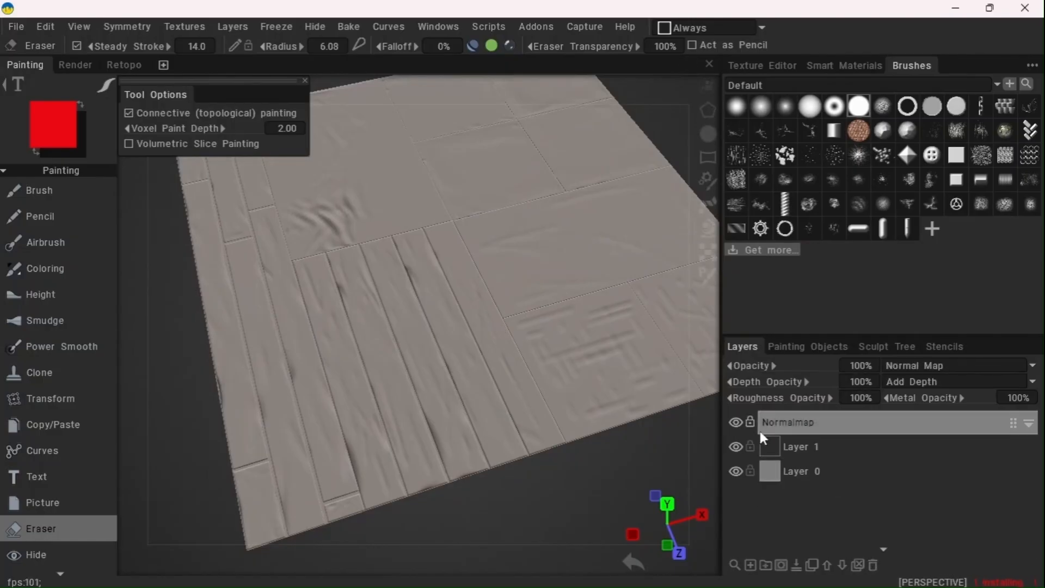
Check the plane without the Normalmap layer, restore its visibility, and move Layer 1 above Normalmap
{"action": "left_click", "coordinate": [736, 422]}
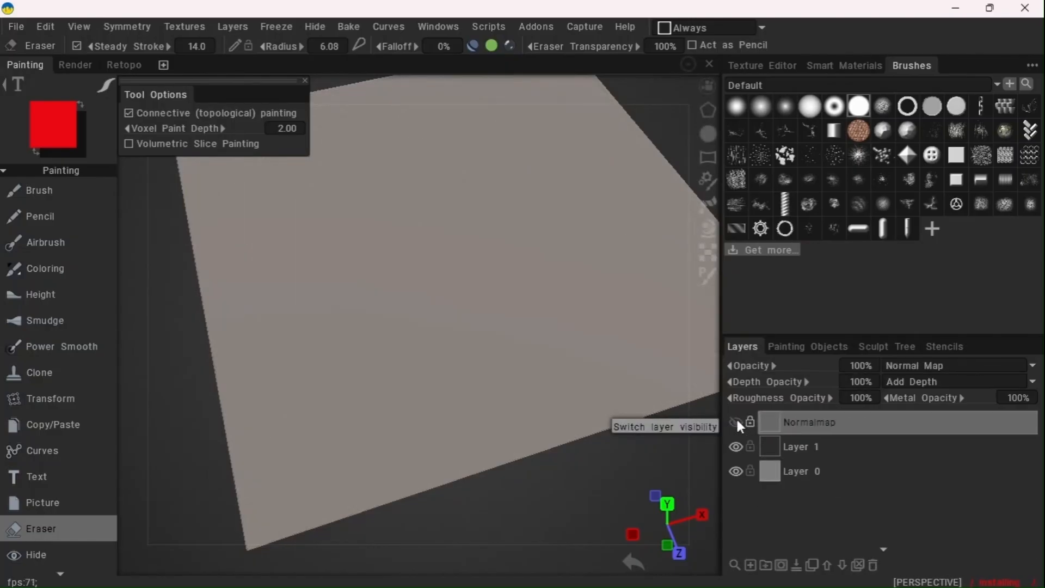
{"action": "left_click", "coordinate": [736, 421]}
{"action": "left_click", "coordinate": [826, 448]}
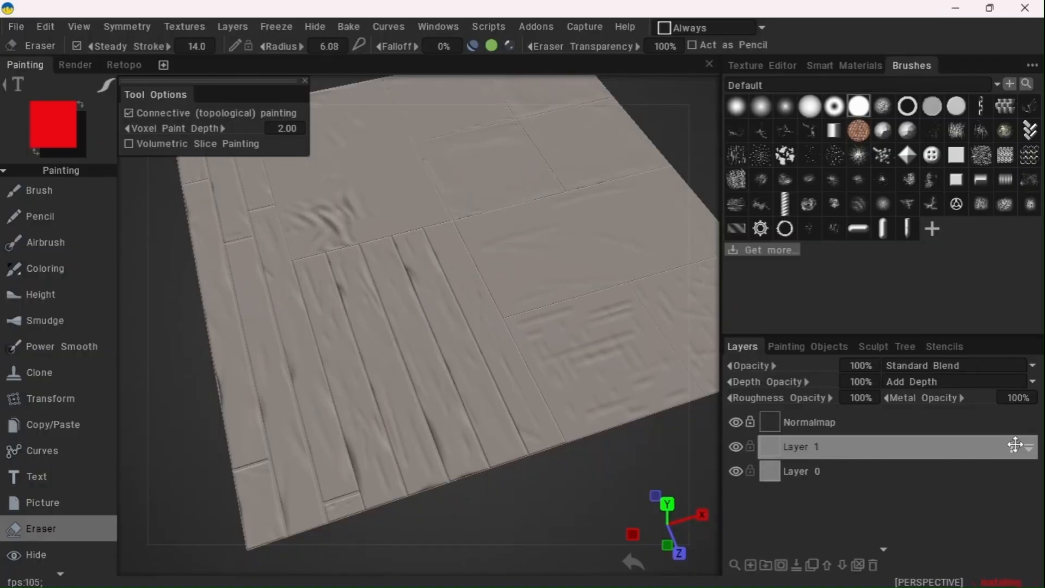
{"action": "left_click_drag", "start_coordinate": [1016, 446], "coordinate": [1008, 416]}
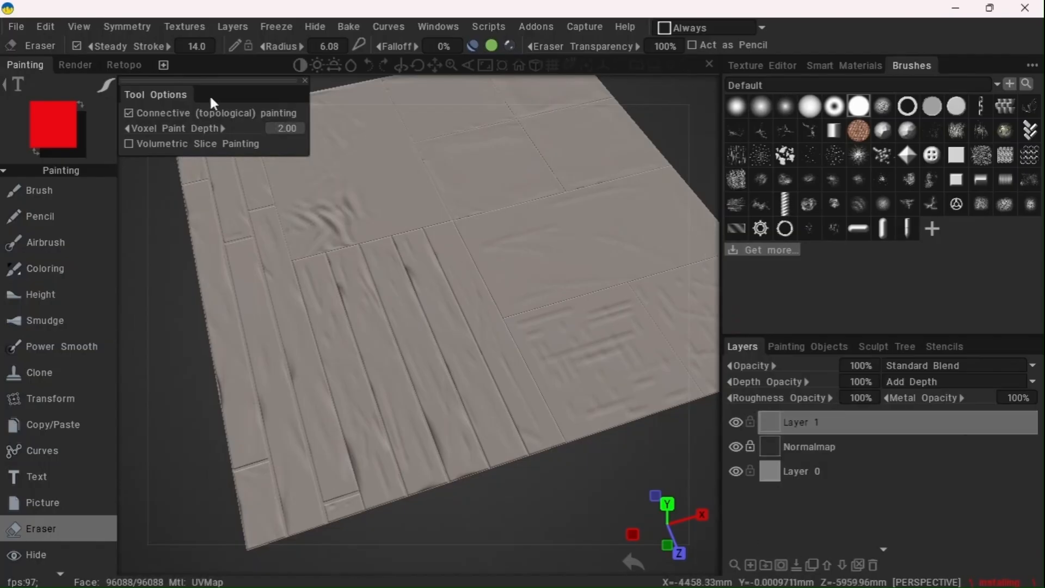
Bake a Local Curvature RGB map into a new layer with Sphere light sources and 1600 lights, and show the CavityMap(RGB) layer
{"action": "left_click", "coordinate": [46, 26]}
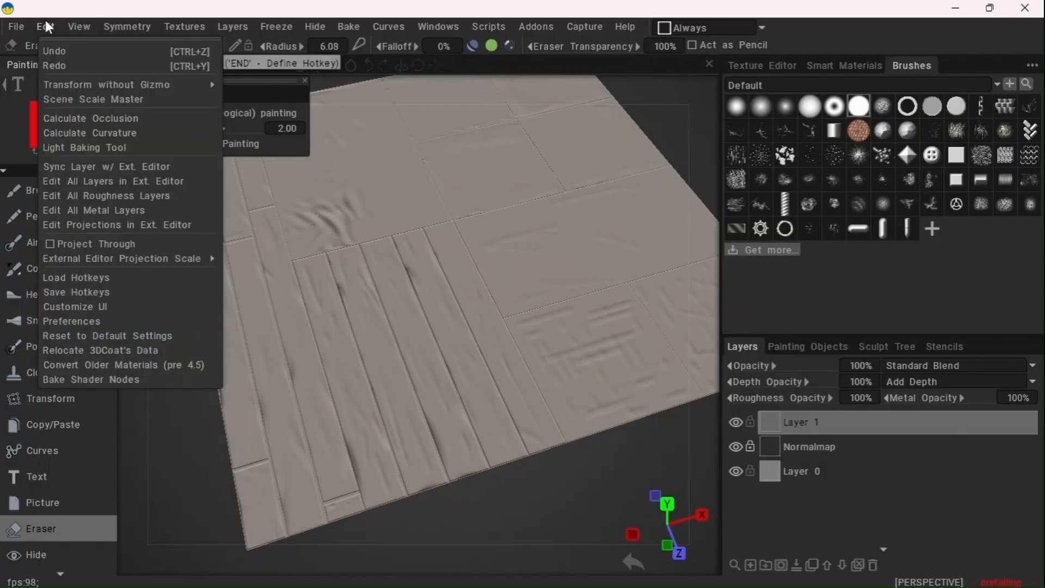
{"action": "left_click", "coordinate": [96, 147]}
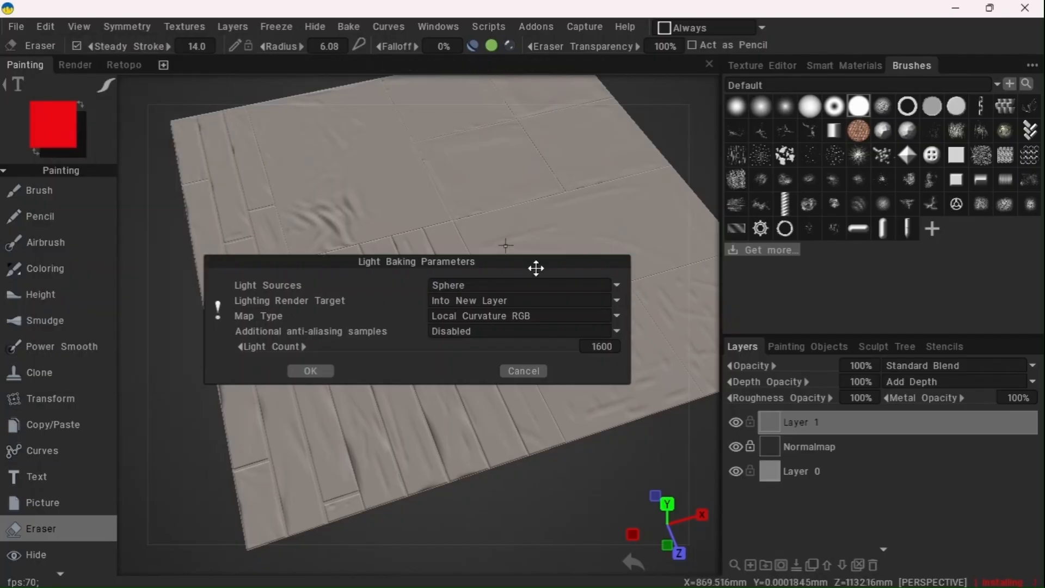
{"action": "left_click", "coordinate": [322, 369]}
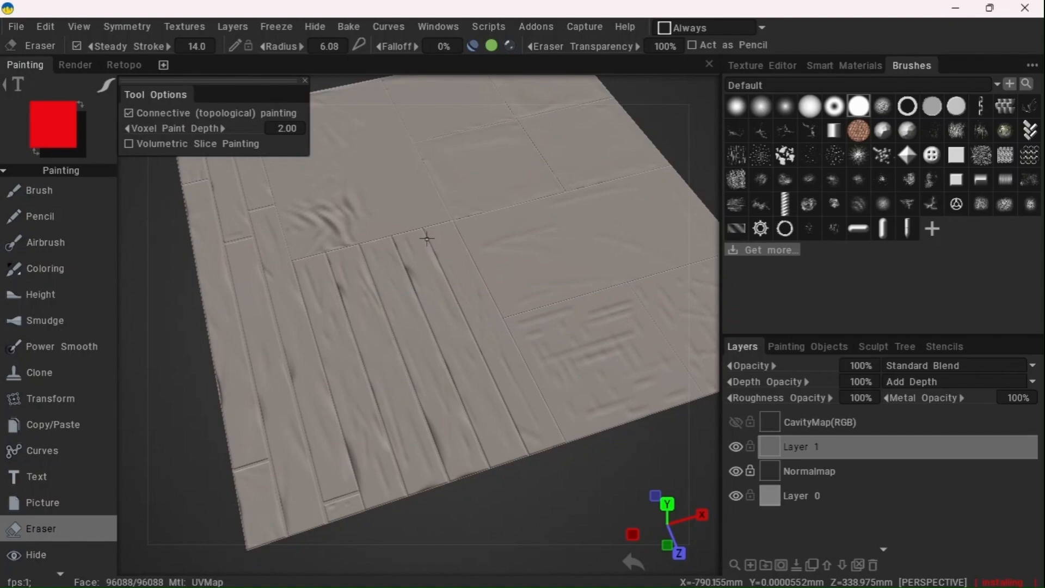
{"action": "left_click", "coordinate": [735, 419]}
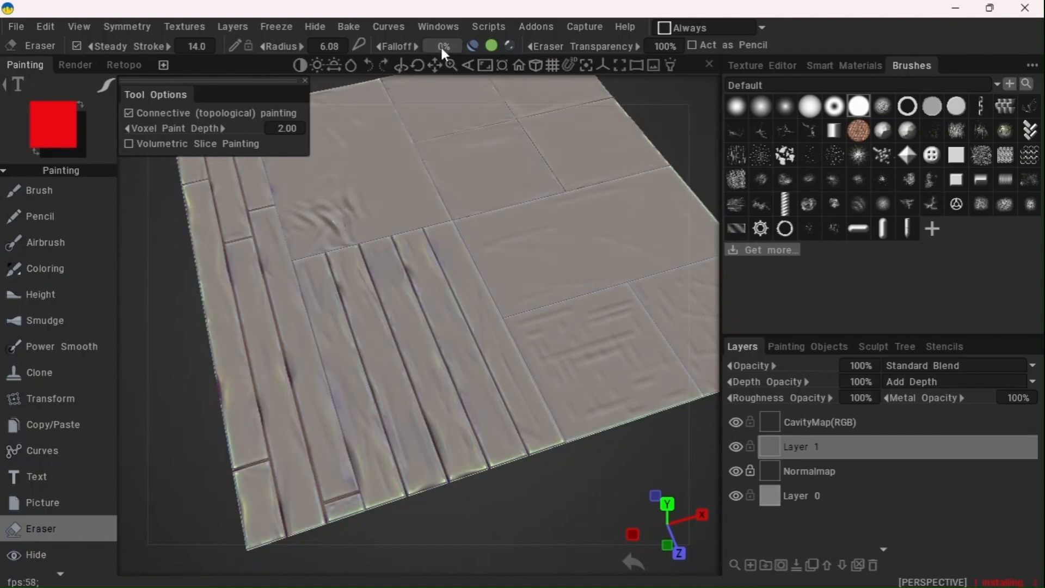
Examine the coloured cavity map along the plank edges, gaps and wood grain, close up and across the whole sheet
{"action": "middle_click_drag", "start_coordinate": [384, 153], "coordinate": [450, 68]}
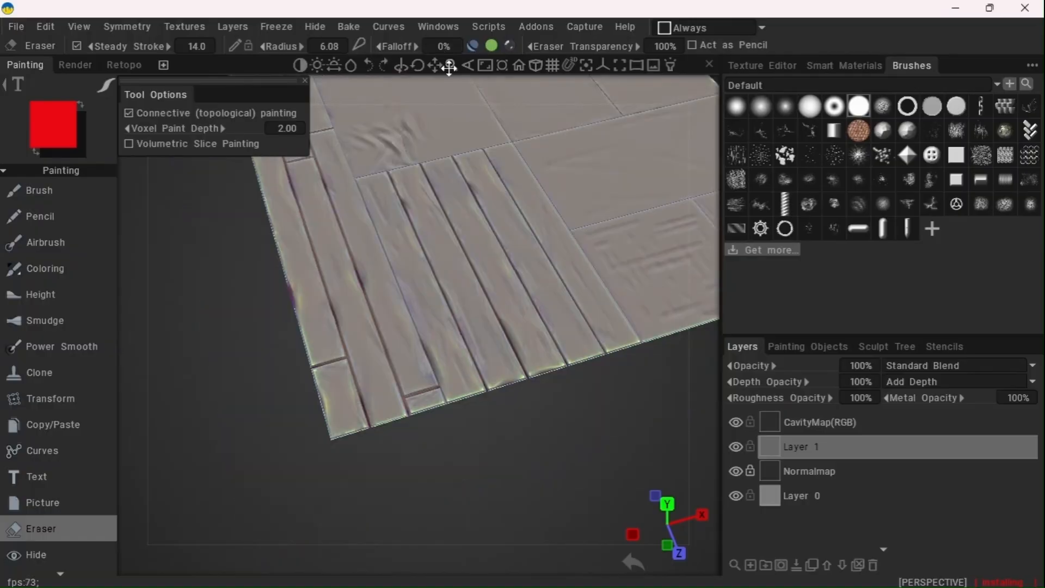
{"action": "mouse_move", "coordinate": [449, 66]}
{"action": "left_mouse_down"}
{"action": "mouse_move", "coordinate": [457, 81]}
{"action": "mouse_move", "coordinate": [434, 65]}
{"action": "mouse_move", "coordinate": [533, 111]}
{"action": "mouse_move", "coordinate": [443, 63]}
{"action": "mouse_move", "coordinate": [429, 77]}
{"action": "mouse_move", "coordinate": [451, 65]}
{"action": "left_mouse_up"}
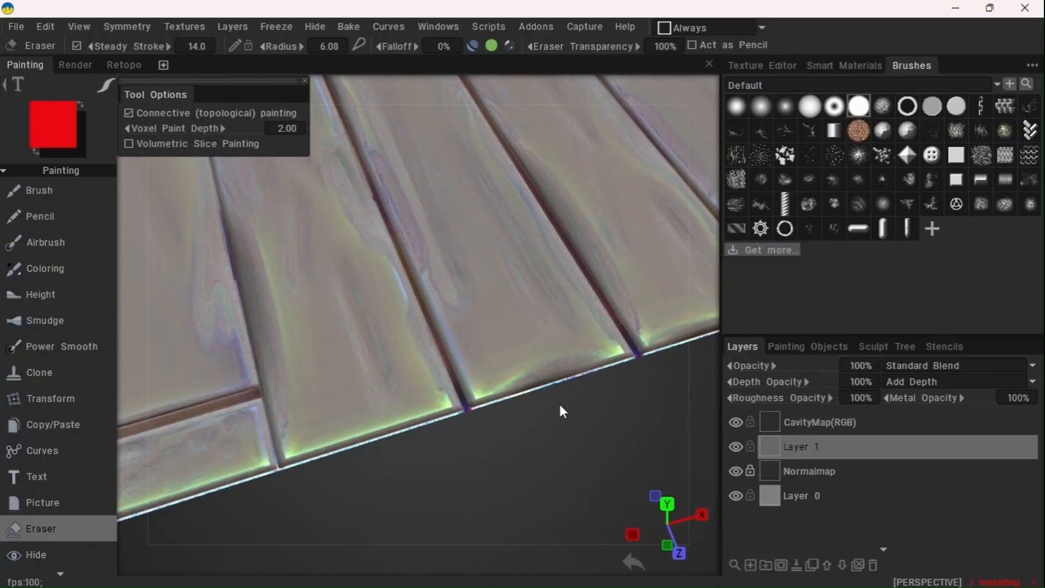
{"action": "mouse_move", "coordinate": [418, 64]}
{"action": "mouse_move", "coordinate": [452, 66]}
{"action": "left_mouse_down"}
{"action": "mouse_move", "coordinate": [385, 54]}
{"action": "mouse_move", "coordinate": [442, 64]}
{"action": "left_mouse_up"}
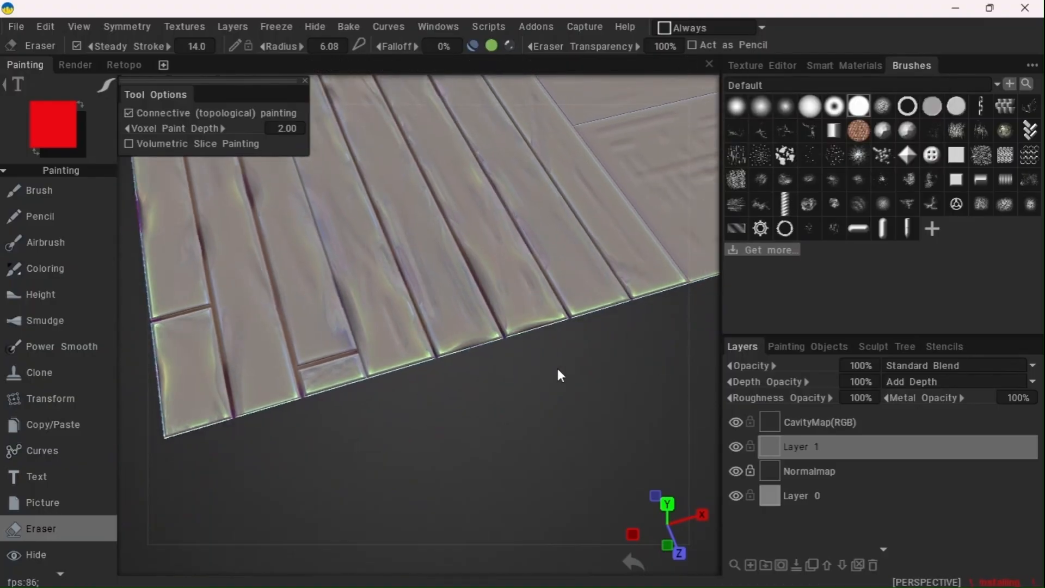
{"action": "mouse_move", "coordinate": [557, 370]}
{"action": "left_mouse_down"}
{"action": "mouse_move", "coordinate": [574, 440]}
{"action": "mouse_move", "coordinate": [552, 416]}
{"action": "left_mouse_up"}
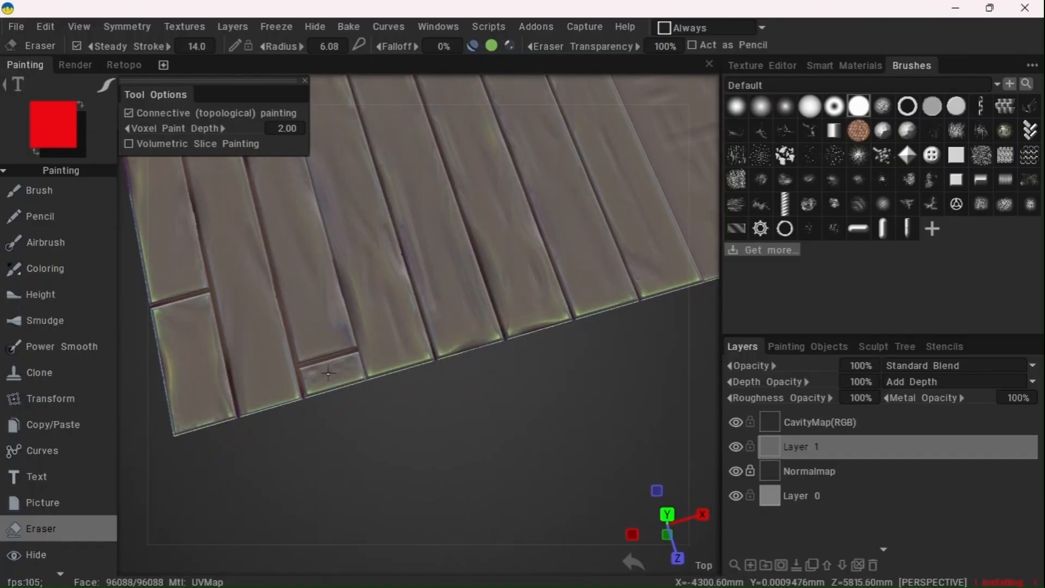
{"action": "mouse_move", "coordinate": [433, 60]}
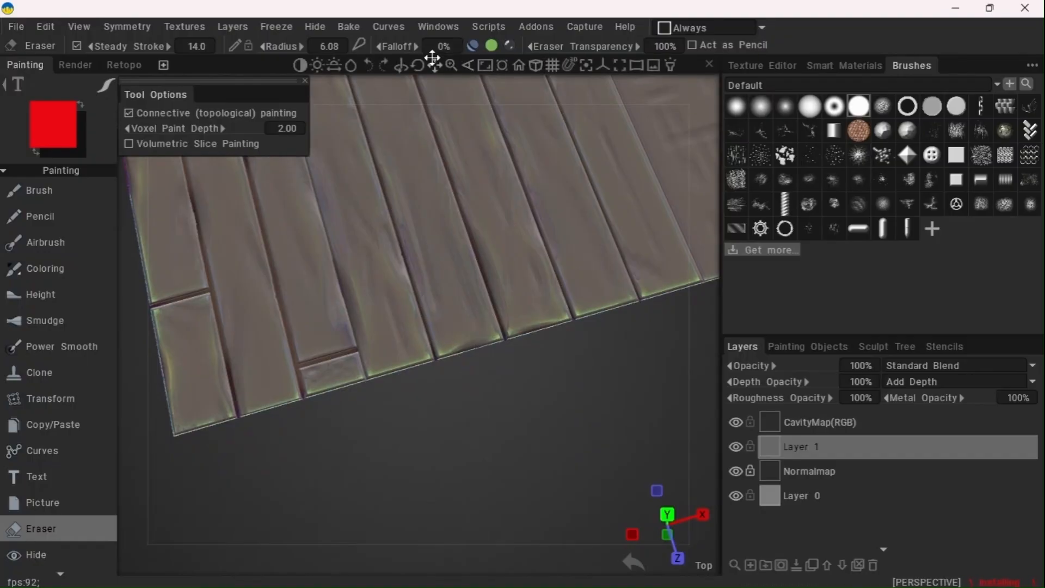
{"action": "mouse_move", "coordinate": [433, 60]}
{"action": "left_mouse_down"}
{"action": "mouse_move", "coordinate": [432, 47]}
{"action": "mouse_move", "coordinate": [434, 78]}
{"action": "left_mouse_up"}
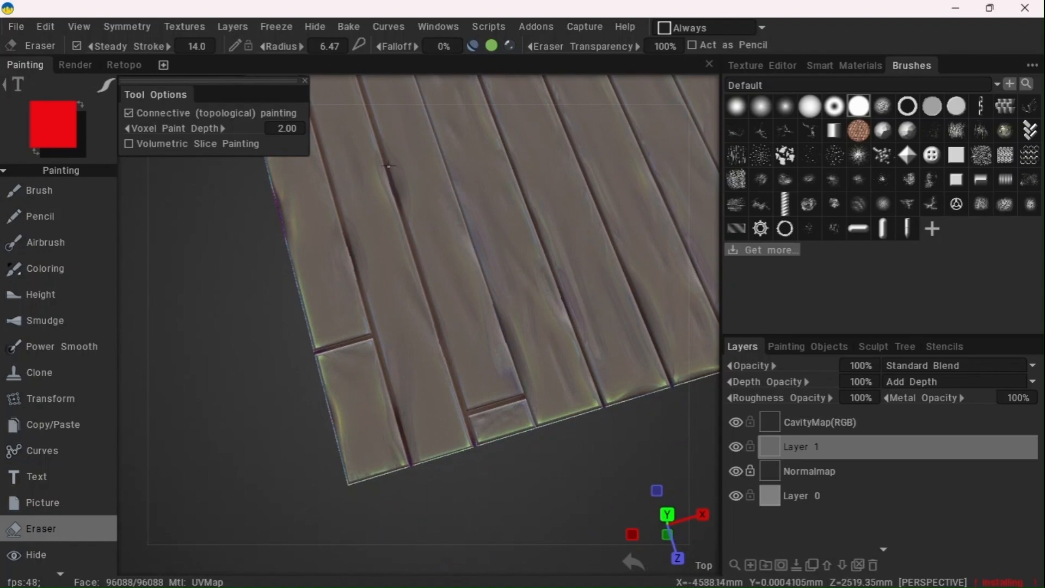
{"action": "mouse_move", "coordinate": [481, 65]}
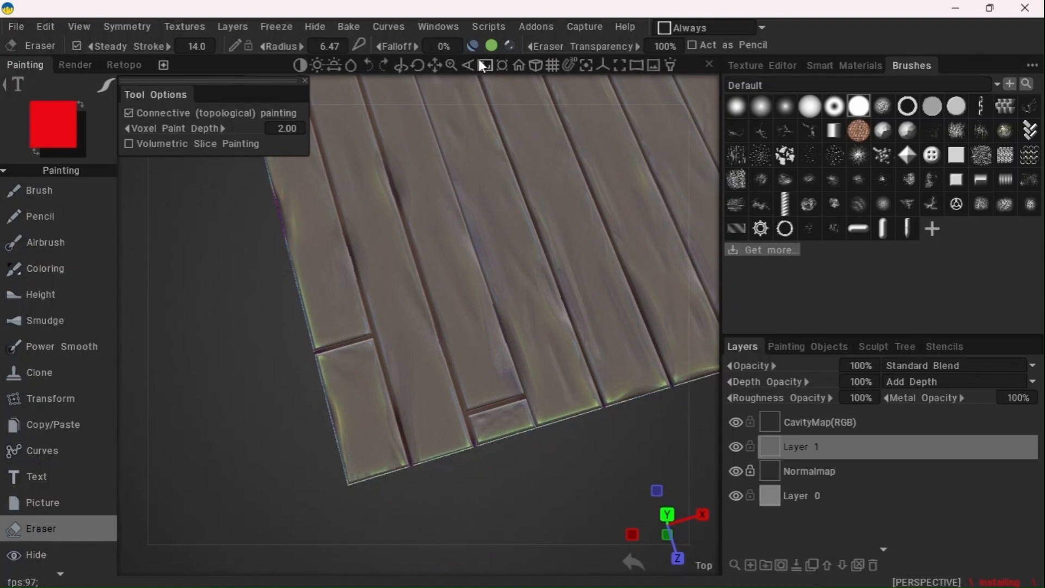
{"action": "mouse_move", "coordinate": [454, 65]}
{"action": "left_mouse_down"}
{"action": "mouse_move", "coordinate": [434, 68]}
{"action": "mouse_move", "coordinate": [451, 66]}
{"action": "left_mouse_up"}
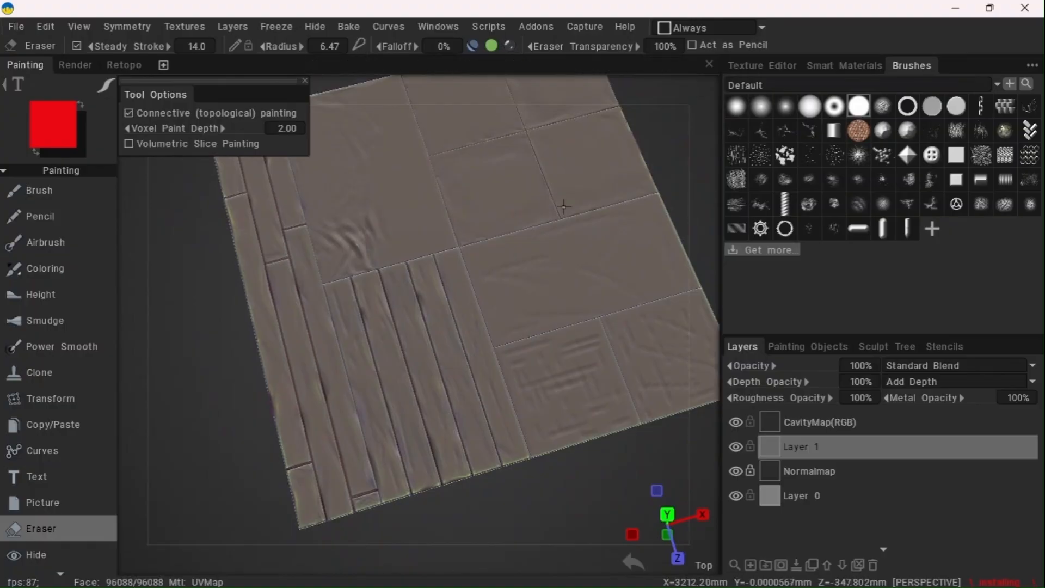
Hide the CavityMap(RGB) layer and set the additional gamma correction of the occlusion calculation to 0.1
{"action": "left_click", "coordinate": [736, 422]}
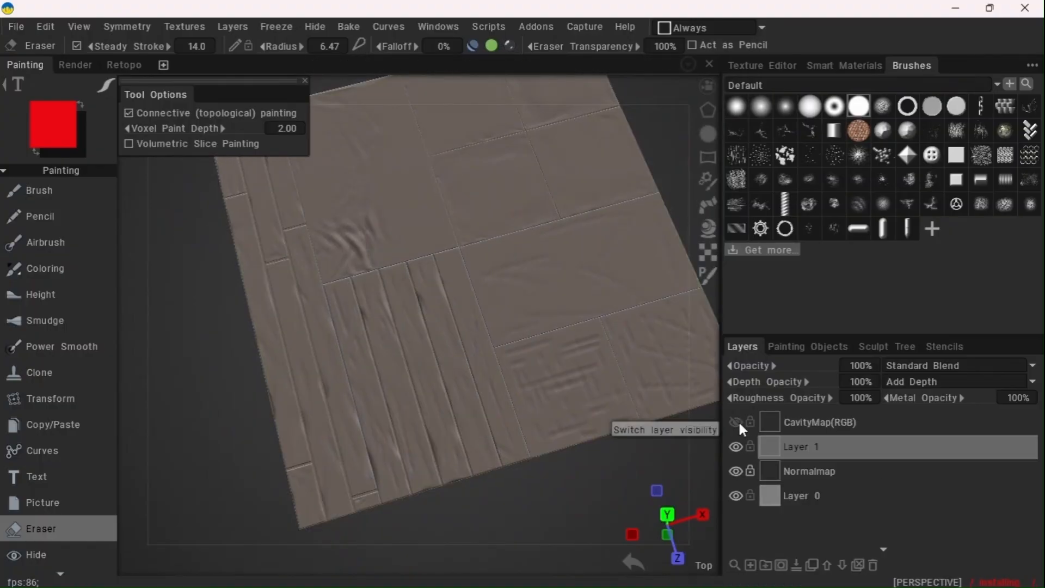
{"action": "left_click", "coordinate": [43, 25]}
{"action": "left_click", "coordinate": [87, 117]}
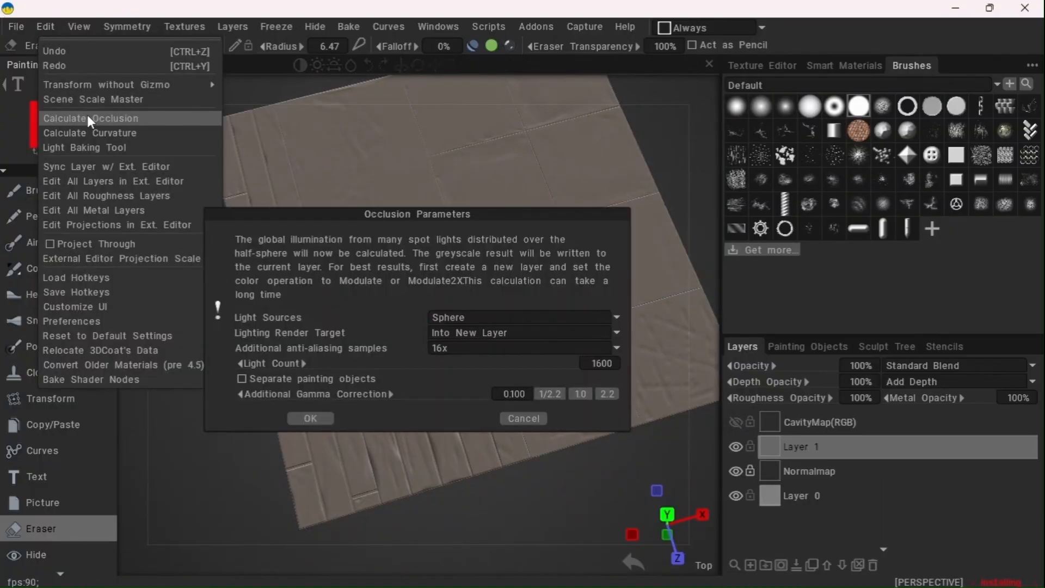
{"action": "left_click", "coordinate": [581, 393]}
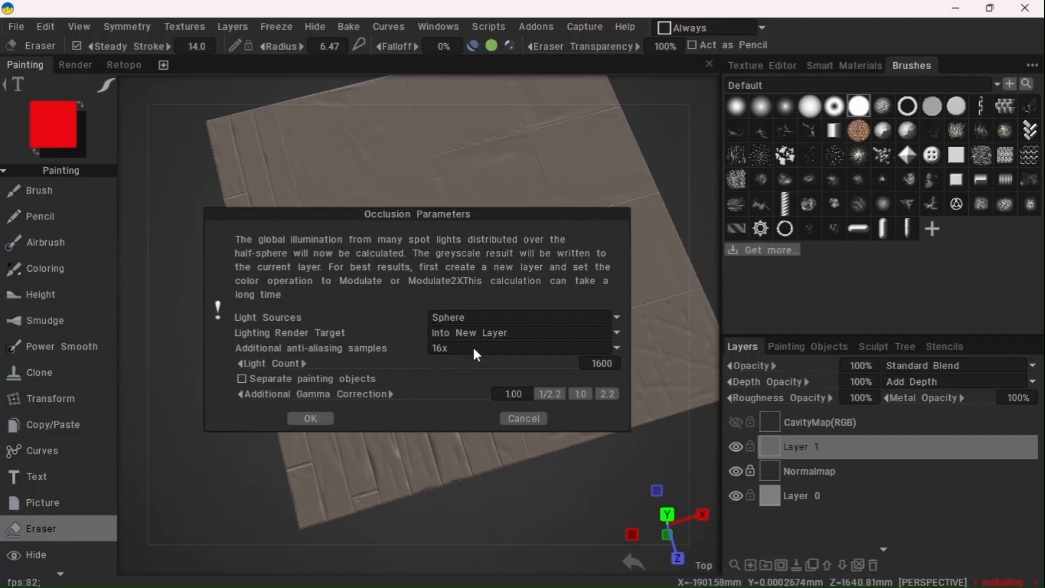
{"action": "left_click", "coordinate": [550, 393]}
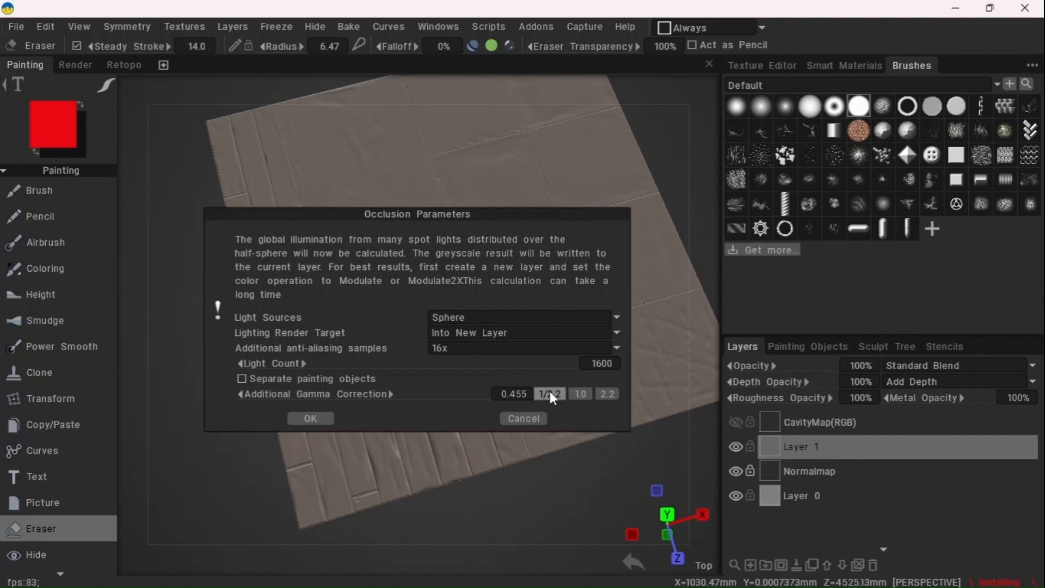
{"action": "left_click", "coordinate": [520, 396]}
{"action": "left_click", "coordinate": [517, 393]}
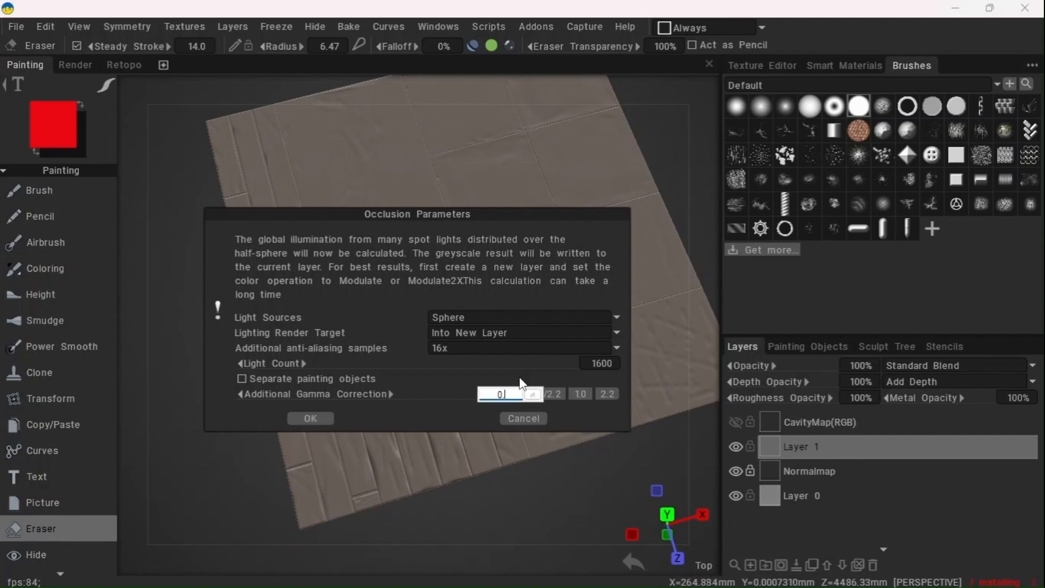
{"action": "key", "text": "Return"}
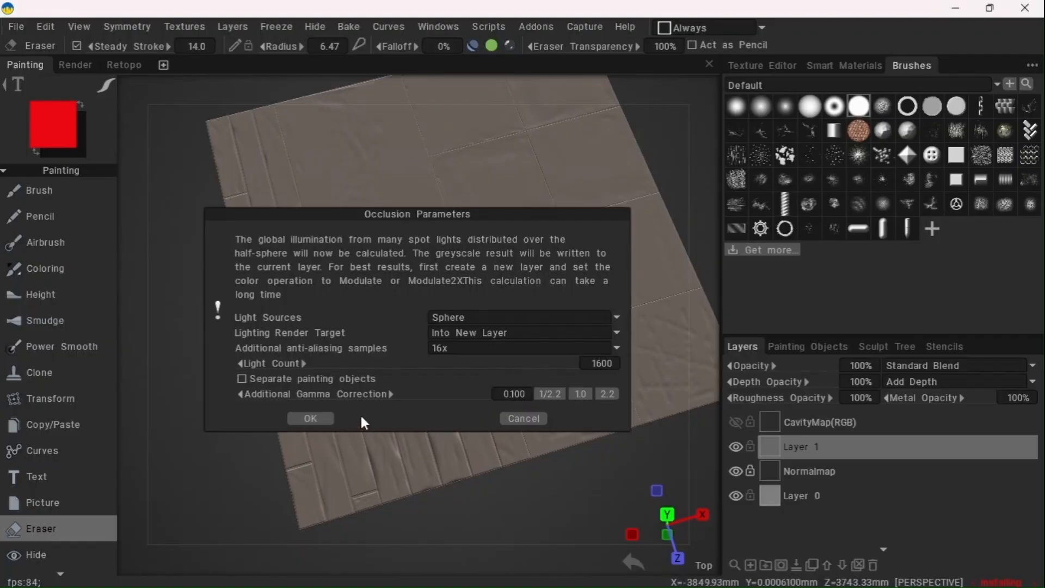
Calculate the occlusion into a new layer, keeping Sphere light sources, 16x anti-aliasing samples and a light count of 1600
{"action": "left_click", "coordinate": [482, 314]}
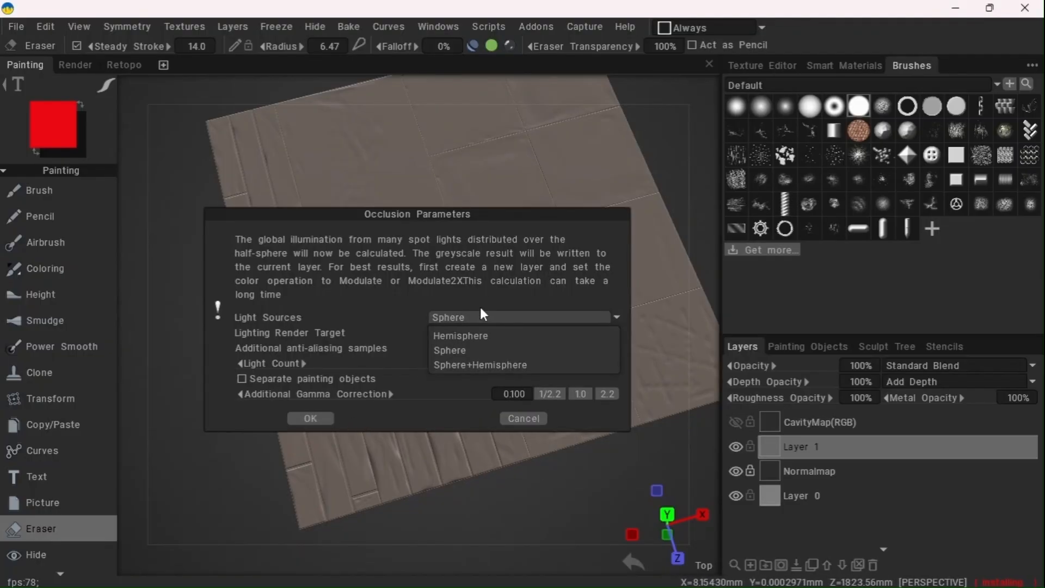
{"action": "left_click", "coordinate": [480, 308]}
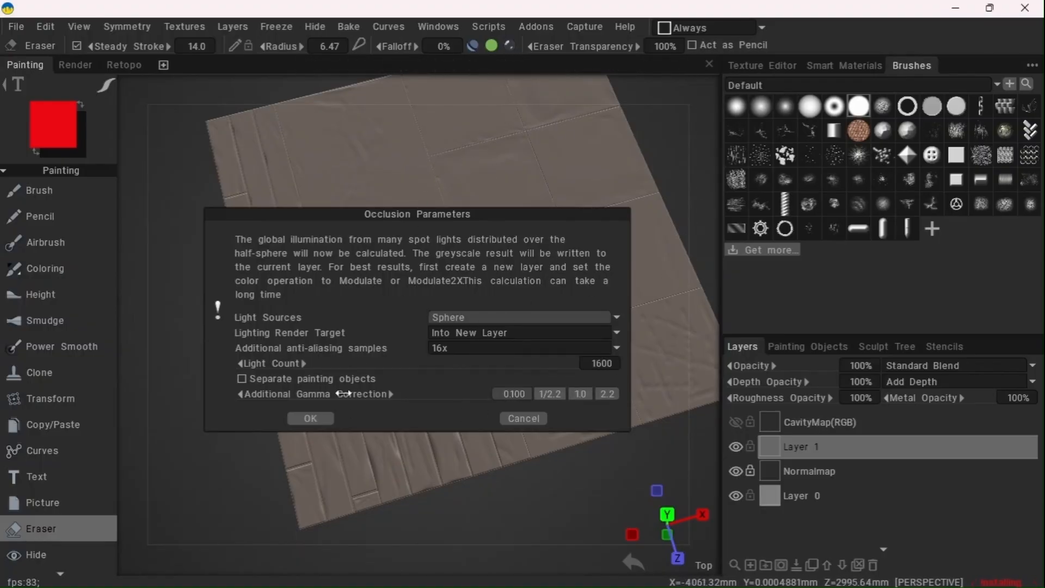
{"action": "left_click", "coordinate": [307, 418]}
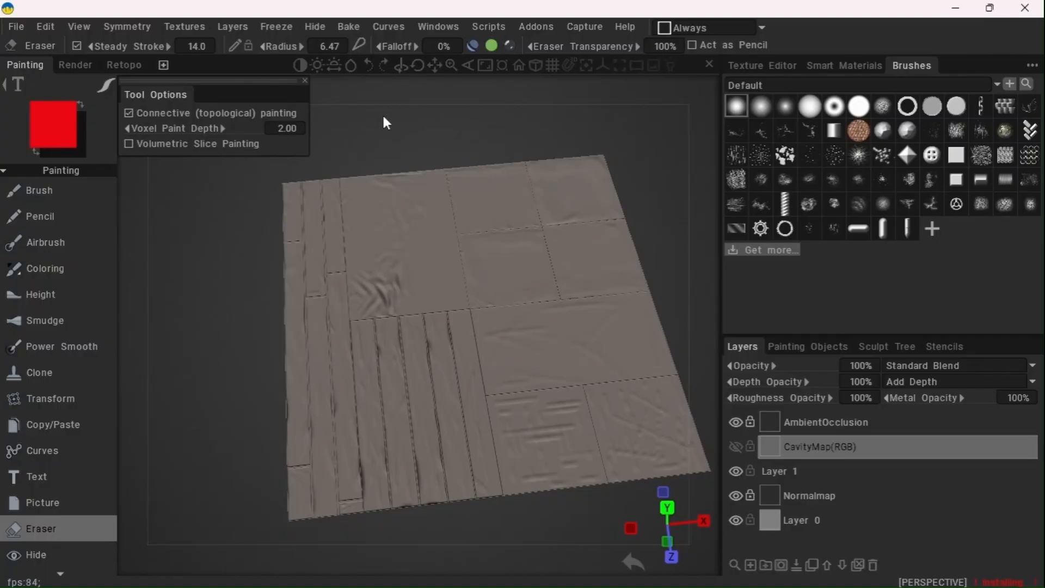
Compare the plane's shading with the AmbientOcclusion layer hidden and shown
{"action": "mouse_move", "coordinate": [204, 254]}
{"action": "left_mouse_down"}
{"action": "mouse_move", "coordinate": [211, 304]}
{"action": "mouse_move", "coordinate": [210, 274]}
{"action": "left_mouse_up"}
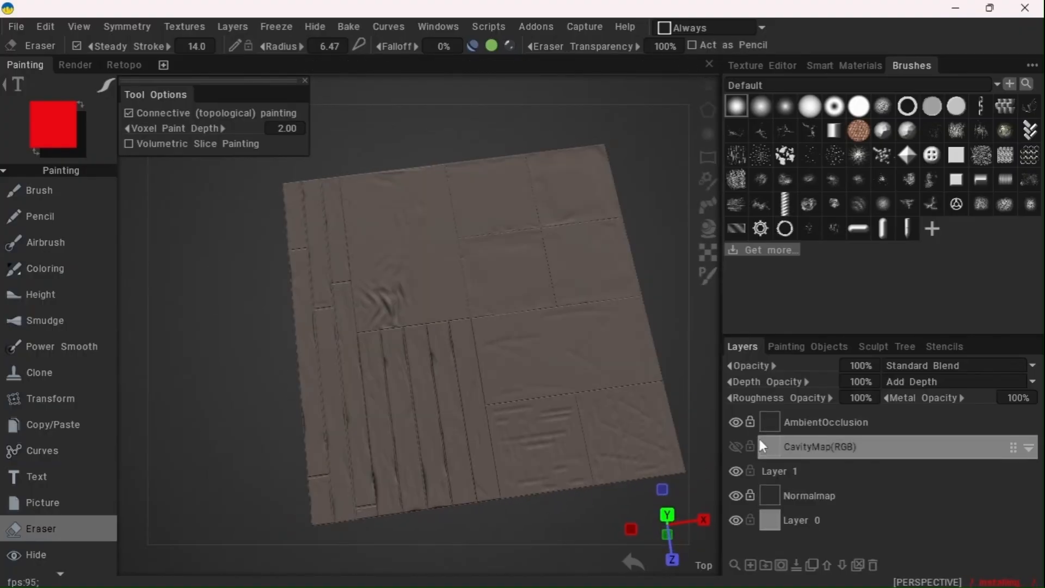
{"action": "left_click", "coordinate": [733, 423]}
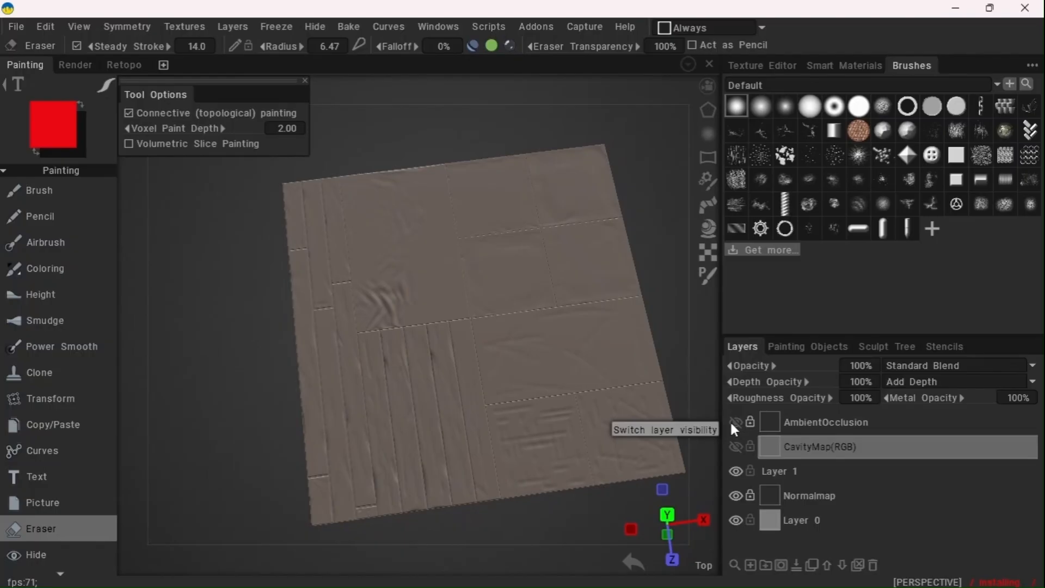
{"action": "left_click", "coordinate": [730, 420]}
{"action": "left_click", "coordinate": [730, 420]}
{"action": "left_click", "coordinate": [731, 421]}
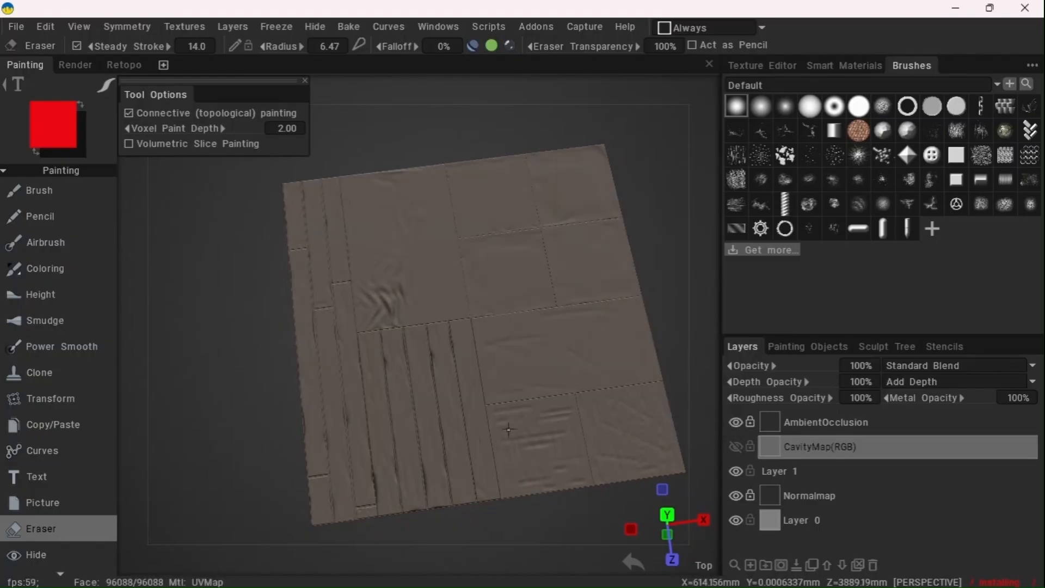
Activate the Measure tool in the orthographic top view and make Layer 1 the active layer
{"action": "left_click_drag", "start_coordinate": [189, 415], "coordinate": [223, 358]}
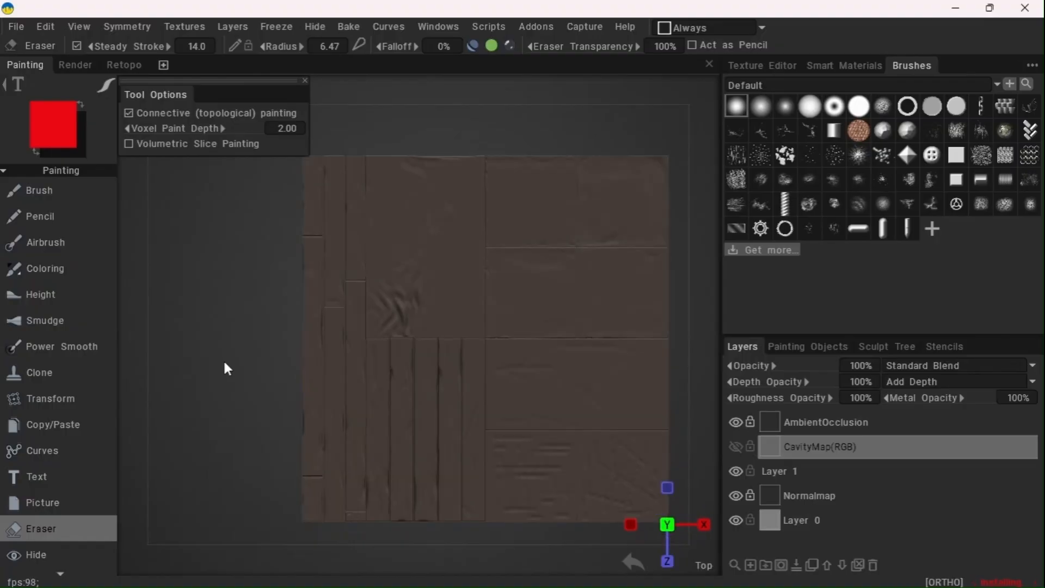
{"action": "mouse_move", "coordinate": [479, 66]}
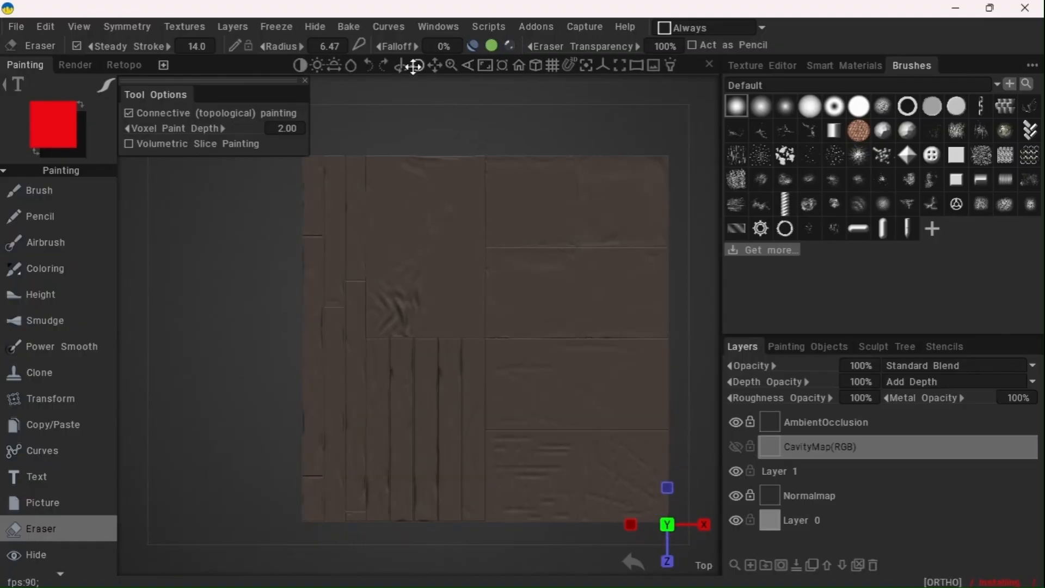
{"action": "left_click_drag", "start_coordinate": [436, 74], "coordinate": [450, 70]}
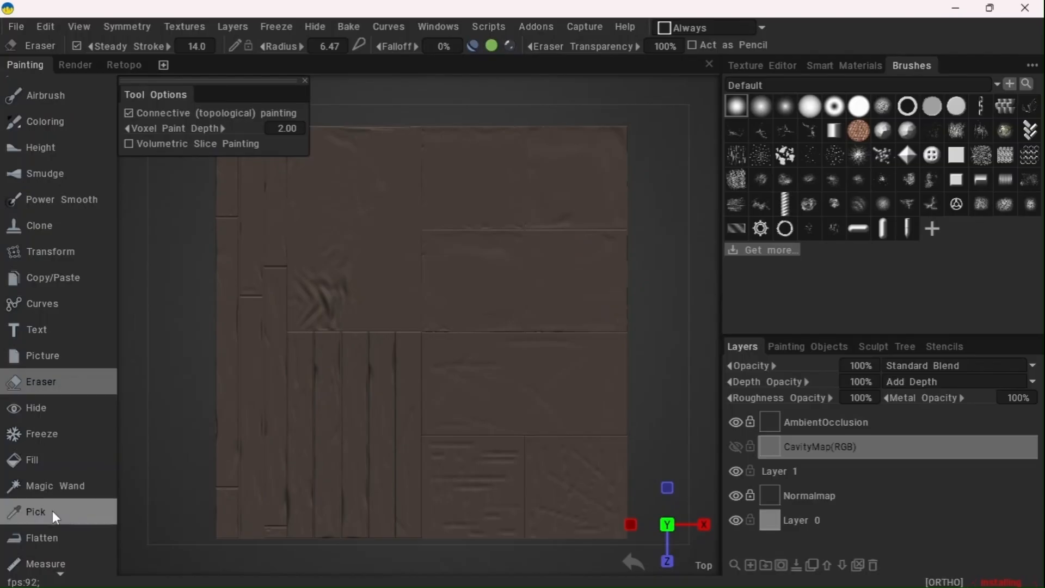
{"action": "scroll", "coordinate": [52, 511], "scroll_direction": "down", "scroll_amount": 1}
{"action": "left_click", "coordinate": [58, 510]}
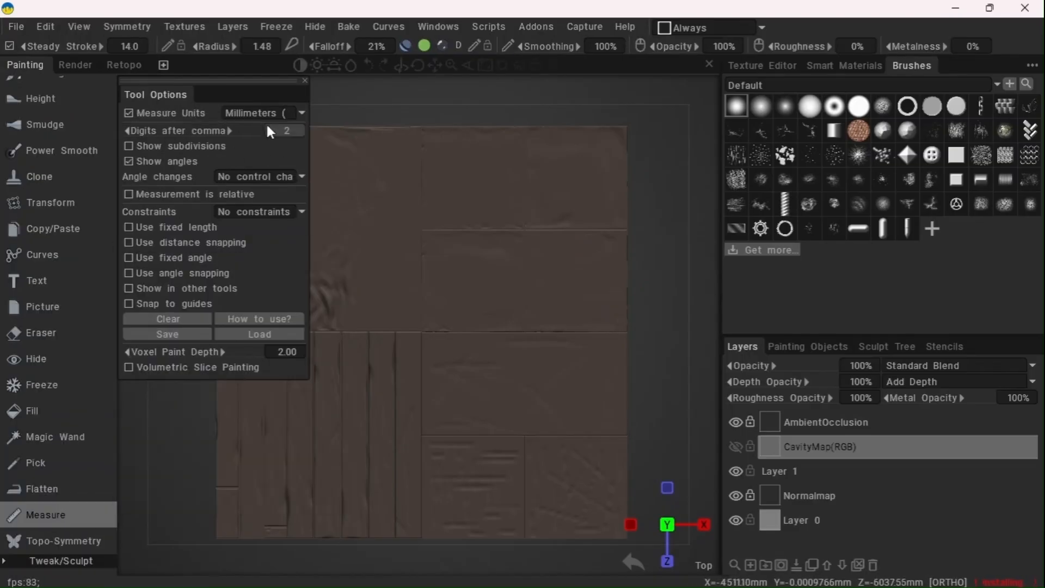
{"action": "left_click_drag", "start_coordinate": [438, 70], "coordinate": [450, 67]}
{"action": "left_click", "coordinate": [810, 475]}
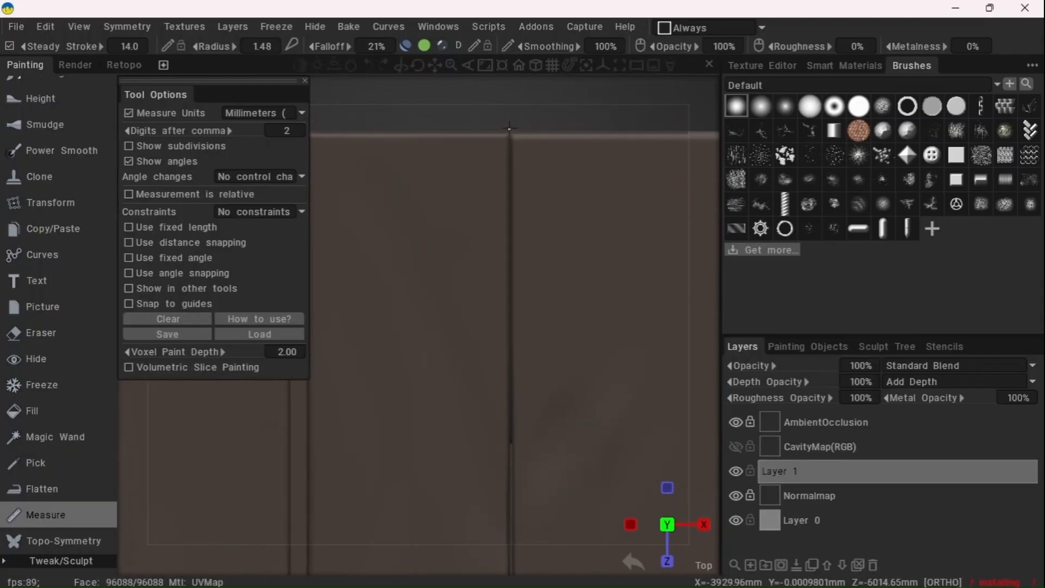
Draw a straight vertical measurement line along the seam bordering the plank block, from the plane's upper edge to its lower edge
{"action": "mouse_move", "coordinate": [509, 129]}
{"action": "left_mouse_down"}
{"action": "mouse_move", "coordinate": [508, 305]}
{"action": "mouse_move", "coordinate": [498, 229]}
{"action": "mouse_move", "coordinate": [464, 234]}
{"action": "mouse_move", "coordinate": [392, 131]}
{"action": "mouse_move", "coordinate": [452, 177]}
{"action": "mouse_move", "coordinate": [582, 116]}
{"action": "mouse_move", "coordinate": [541, 292]}
{"action": "mouse_move", "coordinate": [510, 366]}
{"action": "left_mouse_up"}
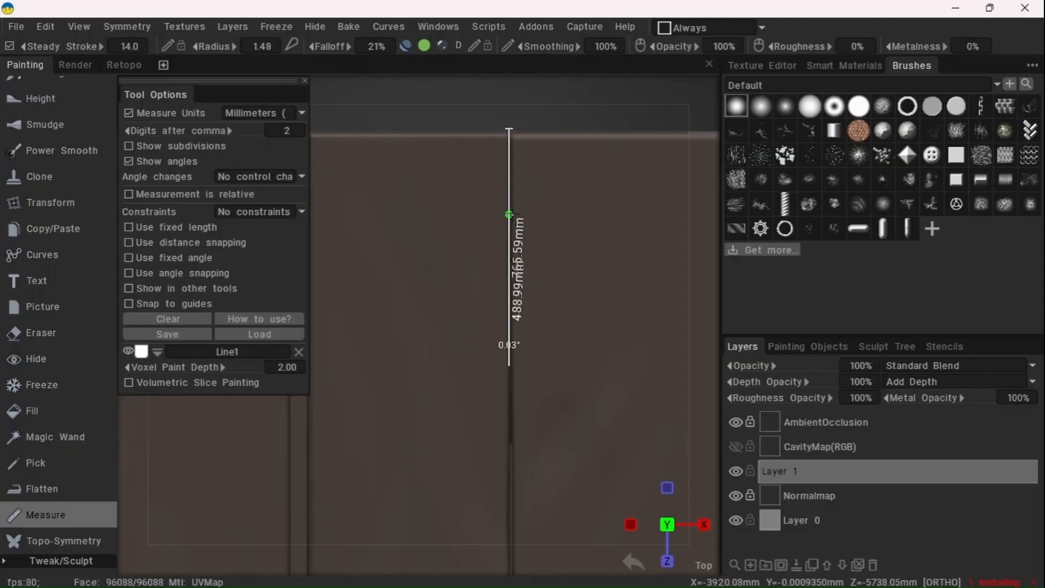
{"action": "left_click_drag", "start_coordinate": [454, 66], "coordinate": [434, 68]}
{"action": "left_click_drag", "start_coordinate": [433, 126], "coordinate": [432, 428], "text": "shift"}
{"action": "left_click", "coordinate": [434, 428], "text": "shift"}
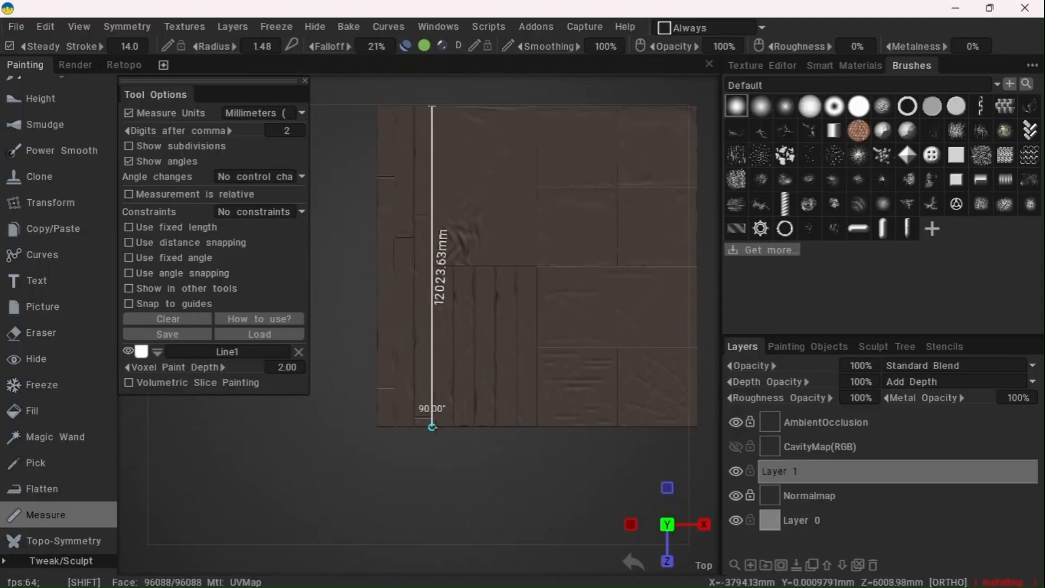
{"action": "key", "text": "Escape"}
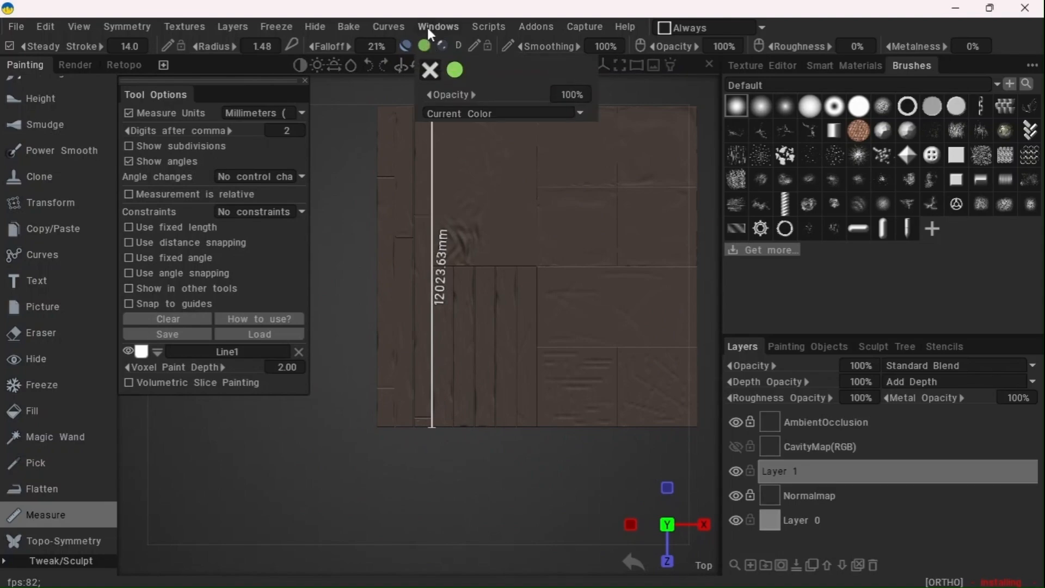
Draw a second vertical measurement line from the plane's lower edge up the plank block's right seam to its upper corner
{"action": "scroll", "coordinate": [434, 69], "scroll_direction": "up", "scroll_amount": 5}
{"action": "mouse_move", "coordinate": [434, 69]}
{"action": "left_mouse_down"}
{"action": "mouse_move", "coordinate": [428, 37]}
{"action": "mouse_move", "coordinate": [443, 67]}
{"action": "left_mouse_up"}
{"action": "scroll", "coordinate": [455, 72], "scroll_direction": "up", "scroll_amount": 4}
{"action": "scroll", "coordinate": [455, 71], "scroll_direction": "down", "scroll_amount": 2}
{"action": "scroll", "coordinate": [445, 452], "scroll_direction": "up", "scroll_amount": 5}
{"action": "left_click_drag", "start_coordinate": [462, 379], "coordinate": [463, 159], "text": "shift"}
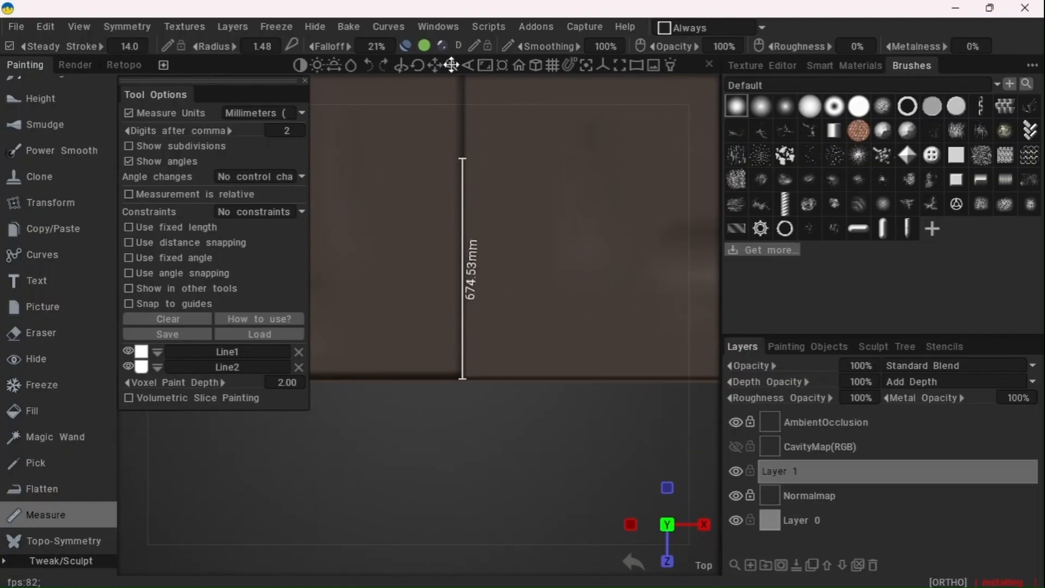
{"action": "left_click_drag", "start_coordinate": [452, 65], "coordinate": [429, 81]}
{"action": "left_click_drag", "start_coordinate": [428, 452], "coordinate": [427, 153], "text": "shift"}
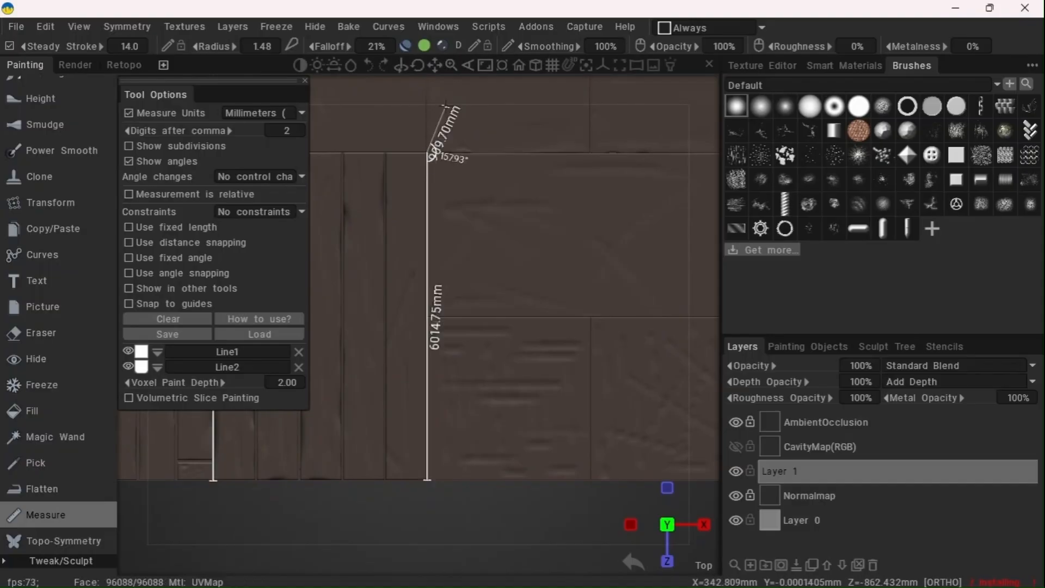
{"action": "mouse_move", "coordinate": [434, 66]}
{"action": "left_mouse_down"}
{"action": "mouse_move", "coordinate": [432, 79]}
{"action": "mouse_move", "coordinate": [451, 64]}
{"action": "left_mouse_up"}
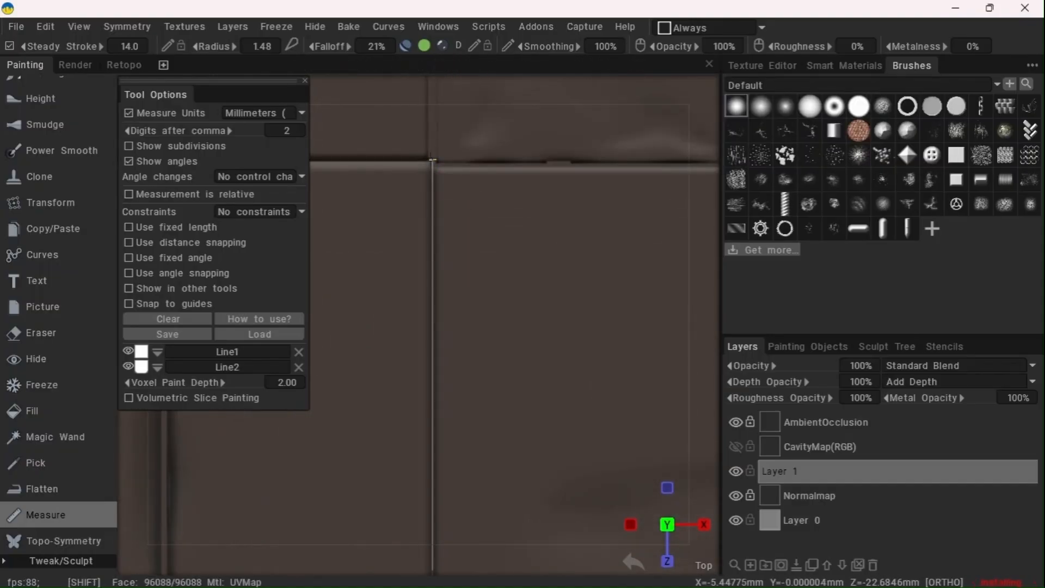
{"action": "left_click", "coordinate": [433, 160]}
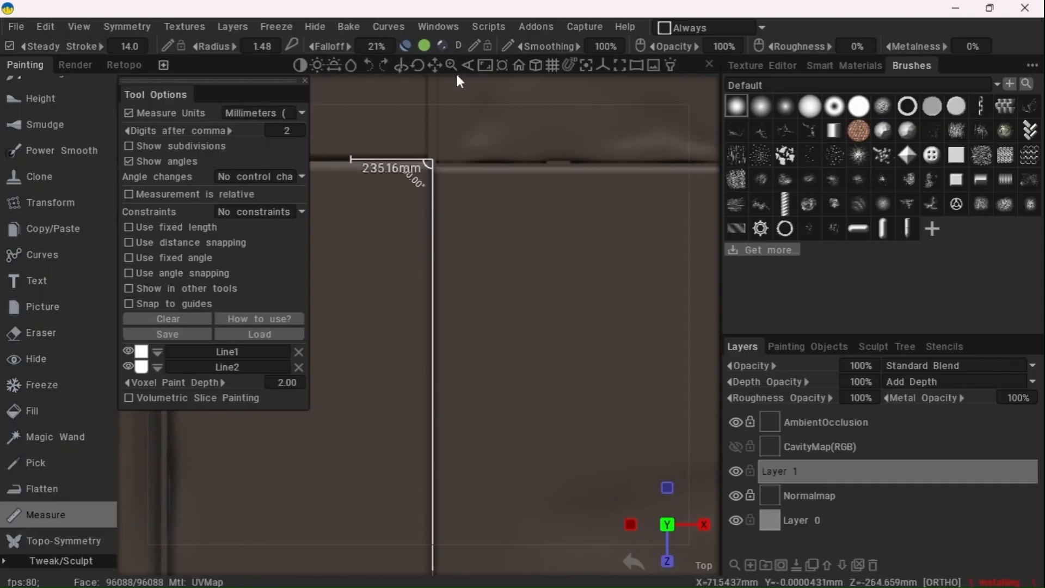
Extend the second measurement line horizontally along the plank block's upper seam until it meets the first line
{"action": "mouse_move", "coordinate": [453, 66]}
{"action": "left_mouse_down"}
{"action": "mouse_move", "coordinate": [384, 67]}
{"action": "mouse_move", "coordinate": [710, 69]}
{"action": "mouse_move", "coordinate": [432, 67]}
{"action": "left_mouse_up"}
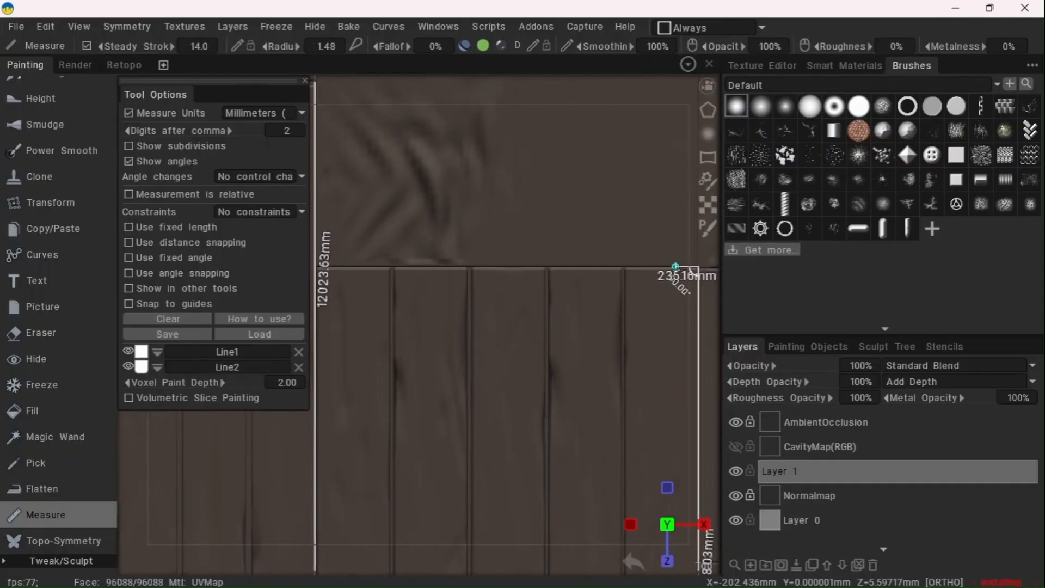
{"action": "left_click_drag", "start_coordinate": [676, 267], "coordinate": [314, 267], "text": "shift"}
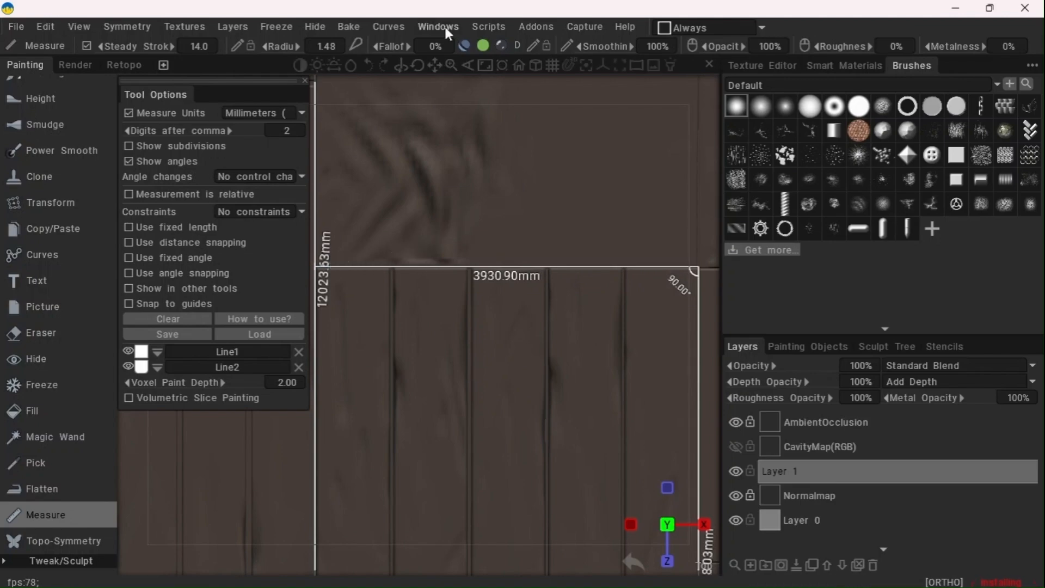
{"action": "left_click_drag", "start_coordinate": [435, 65], "coordinate": [429, 59]}
{"action": "scroll", "coordinate": [429, 60], "scroll_direction": "down", "scroll_amount": 4}
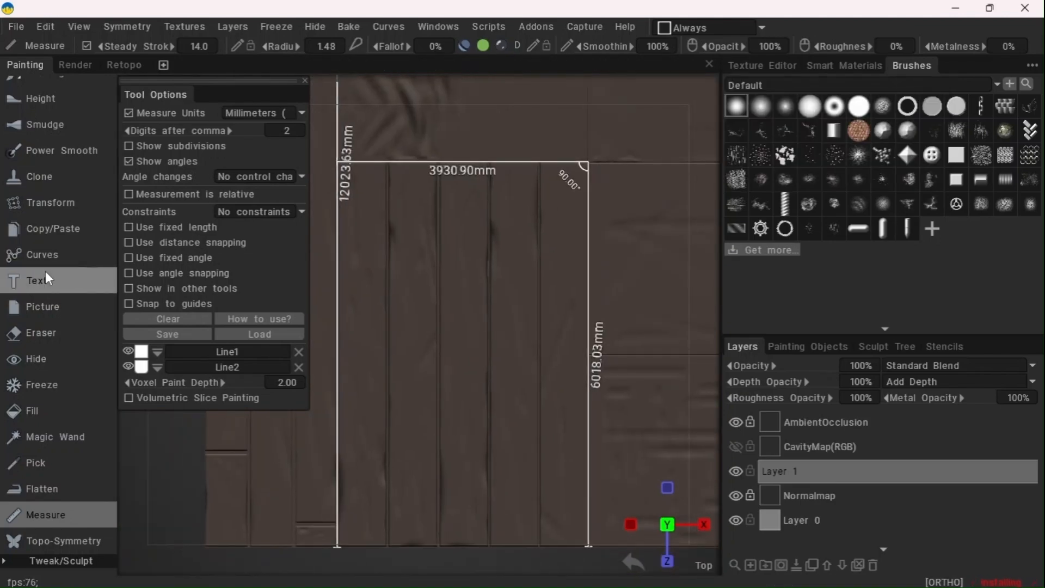
Activate the Brush tool and set its painting mode to Rectangle Lasso
{"action": "scroll", "coordinate": [46, 279], "scroll_direction": "up", "scroll_amount": 4}
{"action": "left_click", "coordinate": [71, 198]}
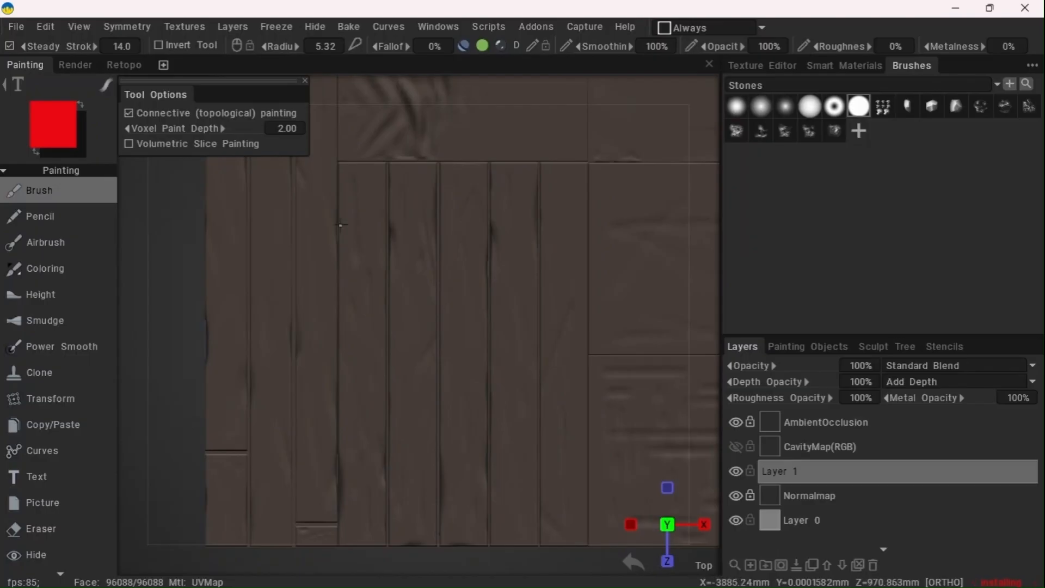
{"action": "mouse_move", "coordinate": [103, 85]}
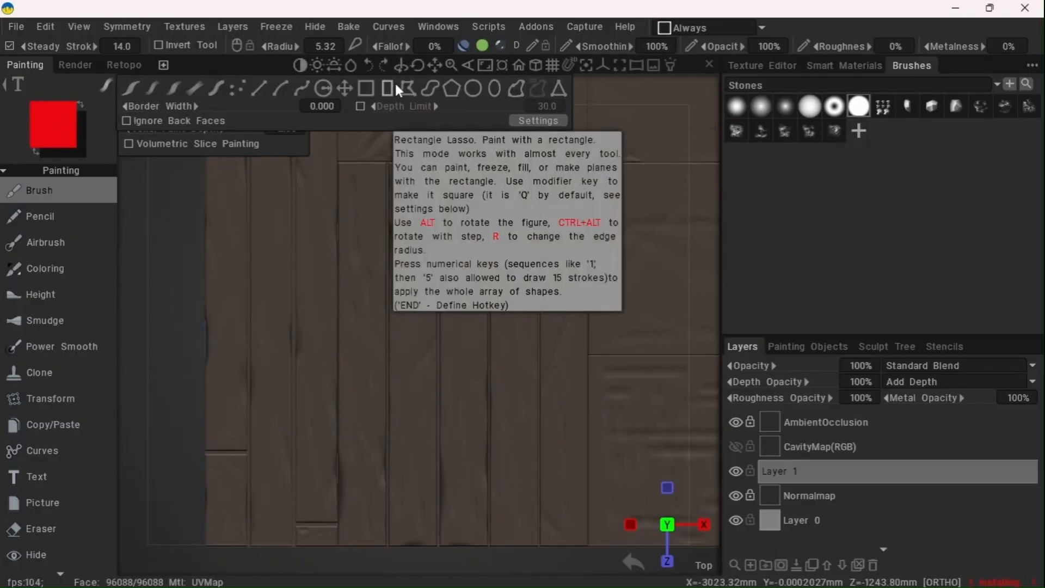
{"action": "left_click", "coordinate": [396, 88]}
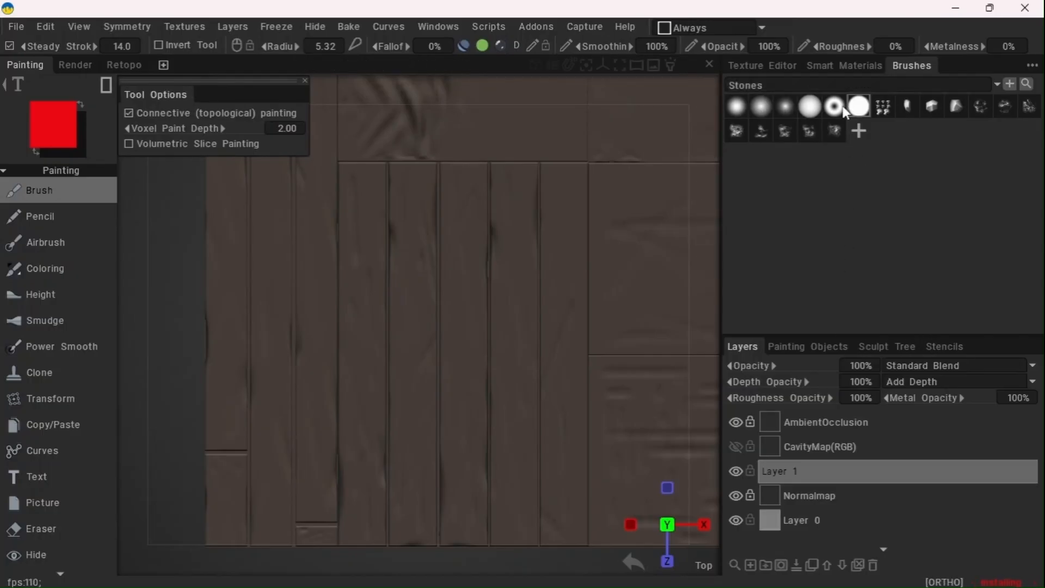
Select the first reddish-brown smart material in the Wood category and inspect its layers in the Smart material editor without saving
{"action": "left_click", "coordinate": [843, 65]}
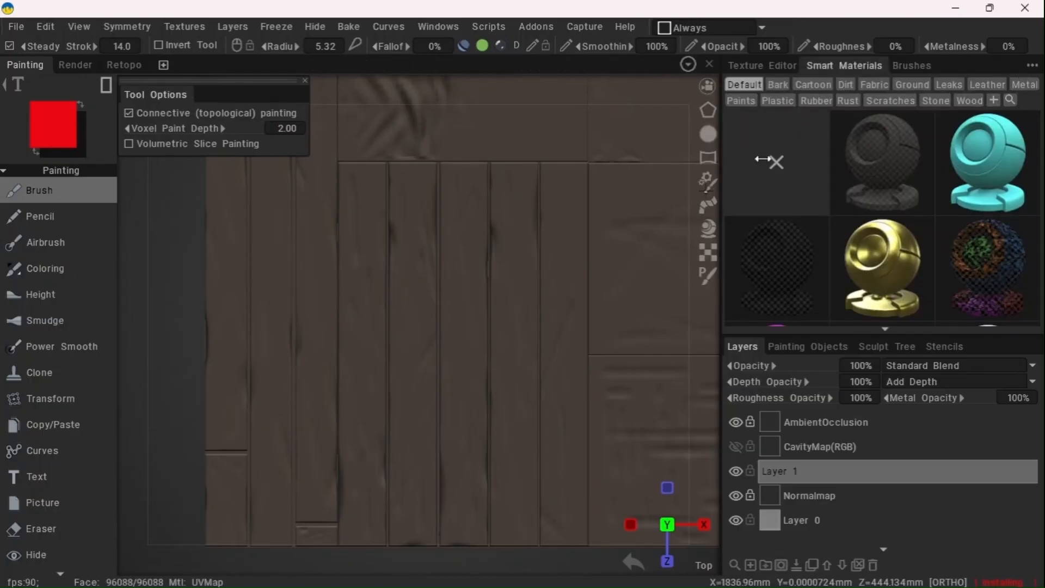
{"action": "left_click", "coordinate": [967, 99]}
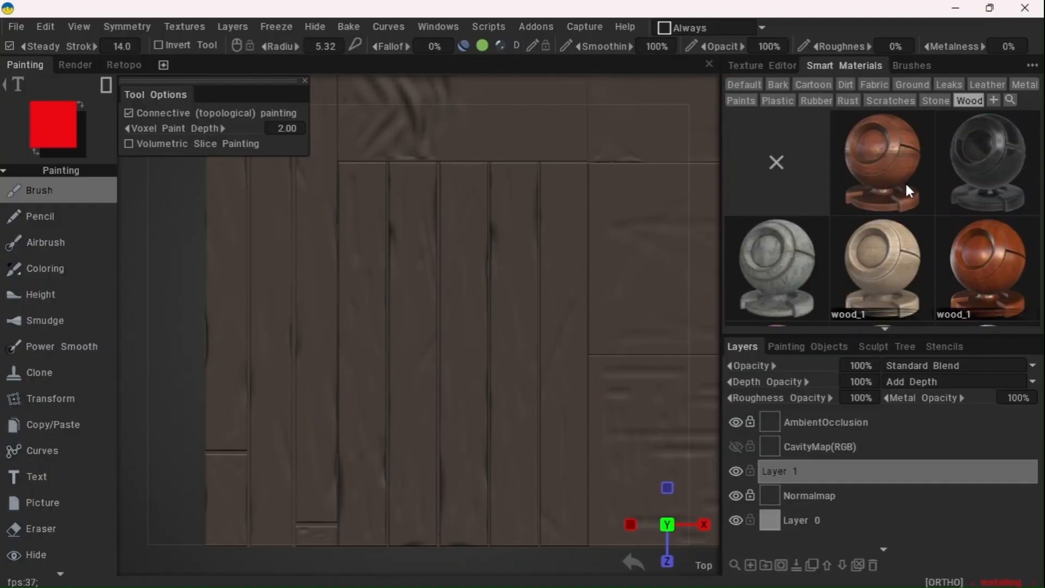
{"action": "mouse_move", "coordinate": [906, 185]}
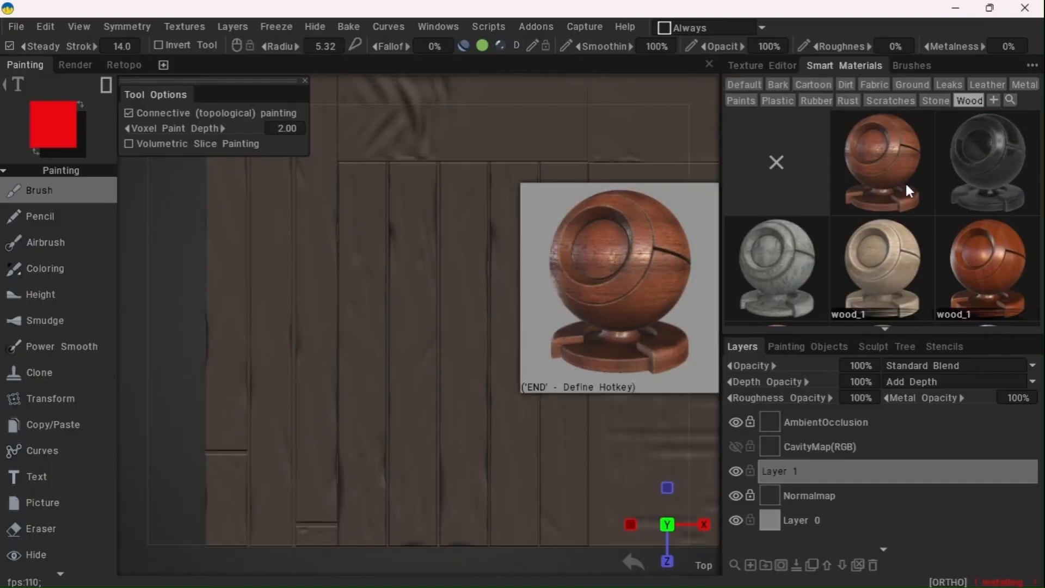
{"action": "left_click", "coordinate": [906, 182]}
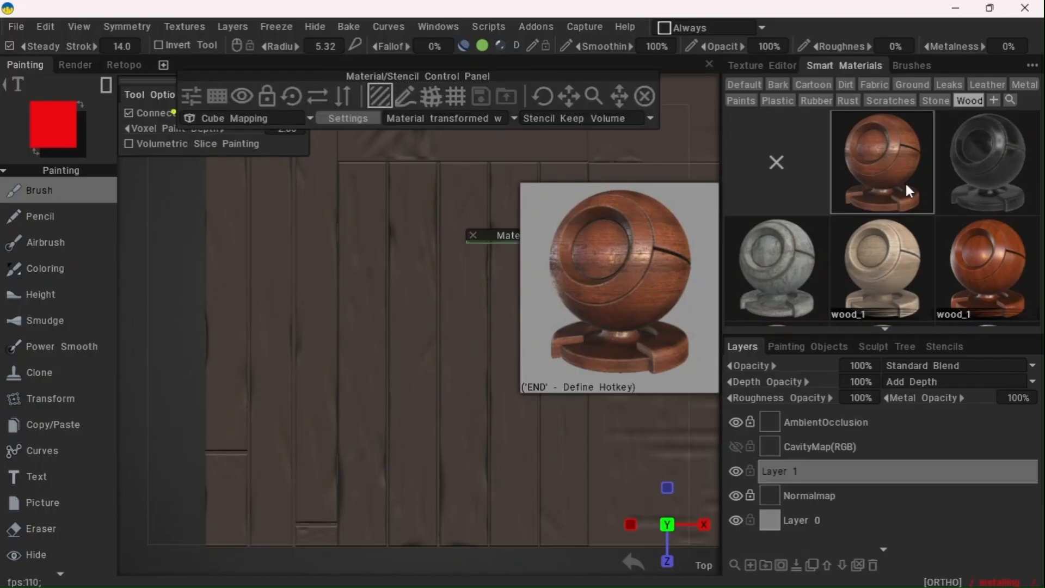
{"action": "double_click", "coordinate": [906, 181]}
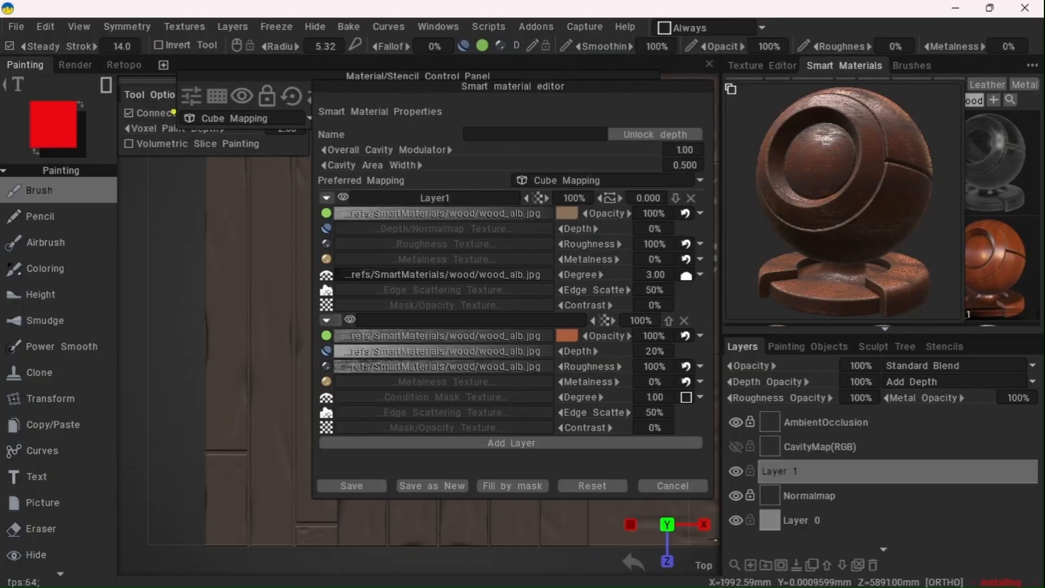
{"action": "left_click", "coordinate": [673, 485]}
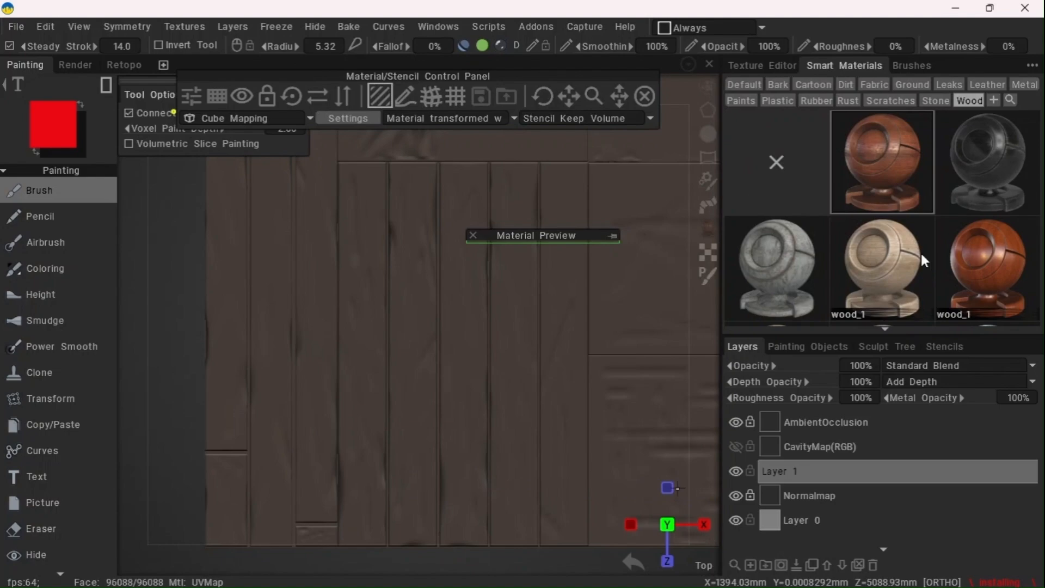
{"action": "scroll", "coordinate": [922, 260], "scroll_direction": "down", "scroll_amount": 5}
{"action": "scroll", "coordinate": [920, 245], "scroll_direction": "up", "scroll_amount": 5}
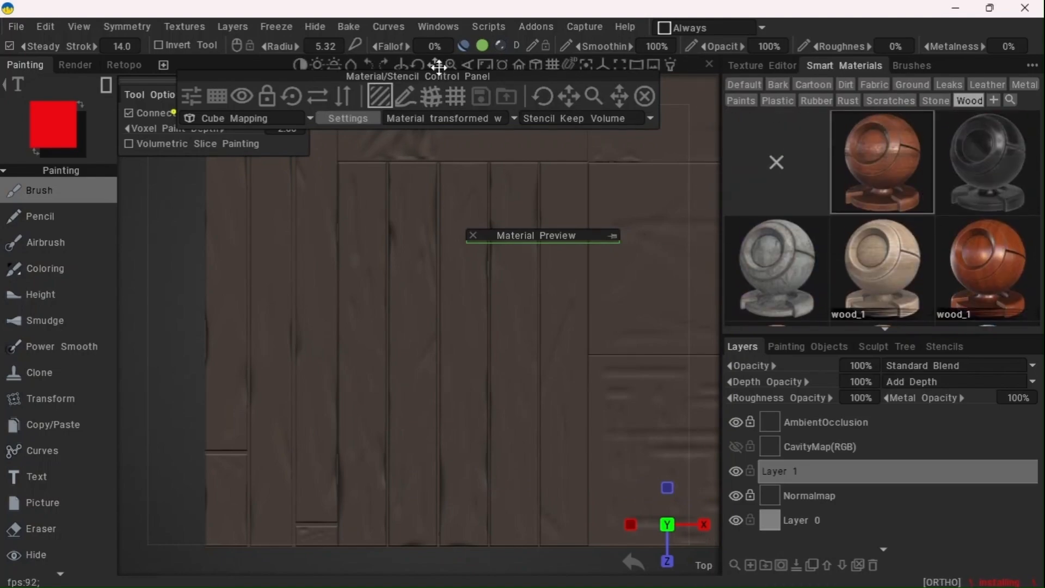
Make the measurement lines show in other tools and return to the Brush tool
{"action": "left_click_drag", "start_coordinate": [438, 65], "coordinate": [445, 64]}
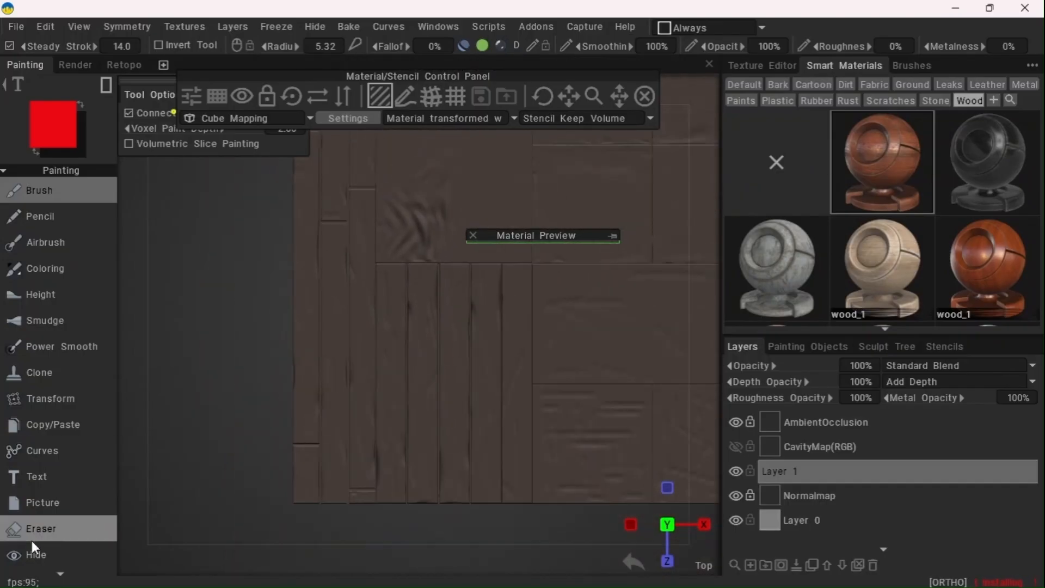
{"action": "scroll", "coordinate": [54, 403], "scroll_direction": "down", "scroll_amount": 4}
{"action": "left_click", "coordinate": [58, 515]}
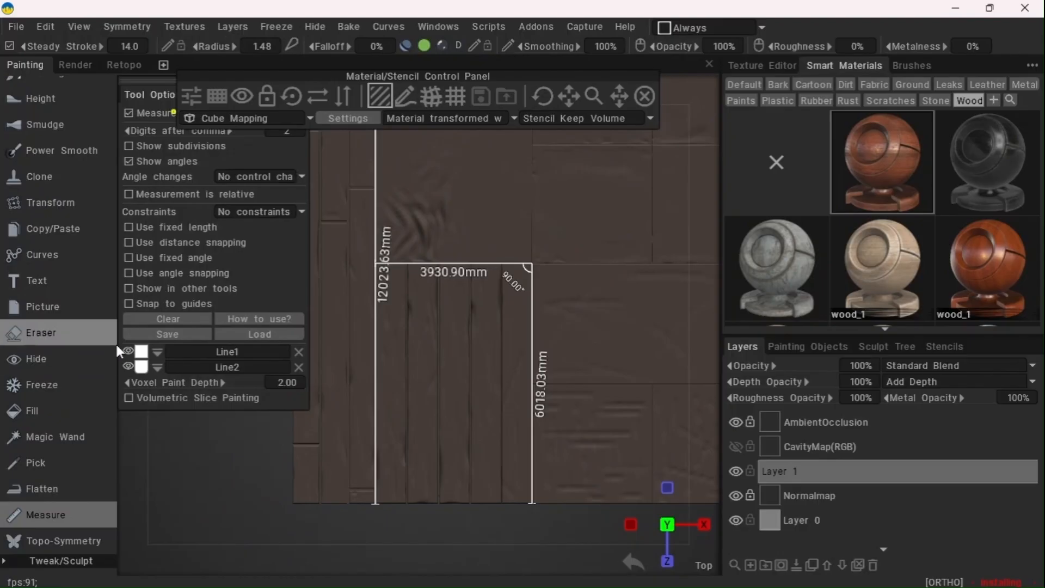
{"action": "left_click", "coordinate": [167, 305]}
{"action": "scroll", "coordinate": [41, 242], "scroll_direction": "up", "scroll_amount": 5}
{"action": "left_click", "coordinate": [47, 200]}
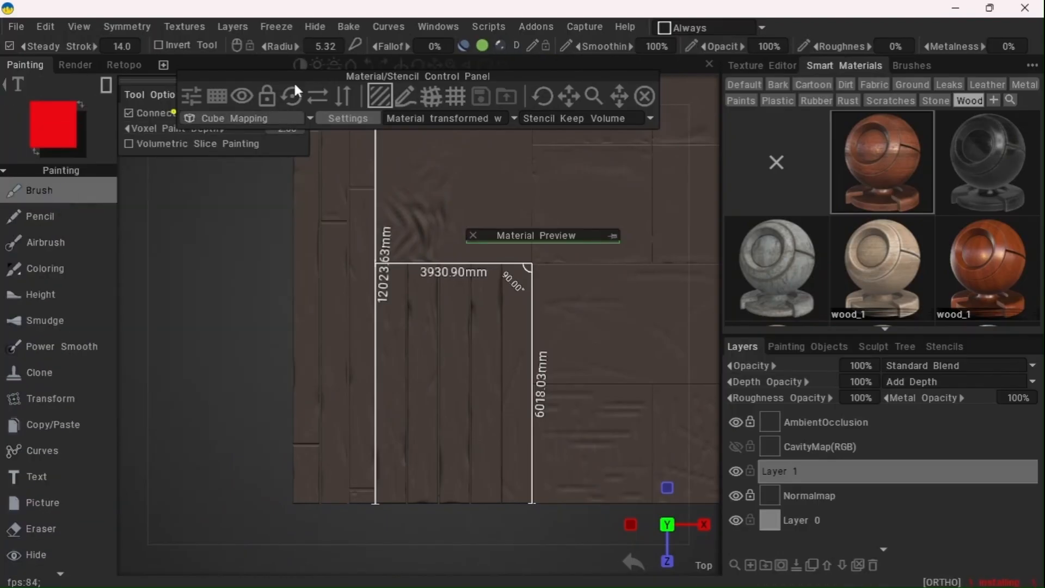
Rename Layer 1 as Wood1
{"action": "mouse_move", "coordinate": [434, 63]}
{"action": "left_mouse_down"}
{"action": "mouse_move", "coordinate": [429, 45]}
{"action": "mouse_move", "coordinate": [434, 68]}
{"action": "left_mouse_up"}
{"action": "double_click", "coordinate": [802, 472]}
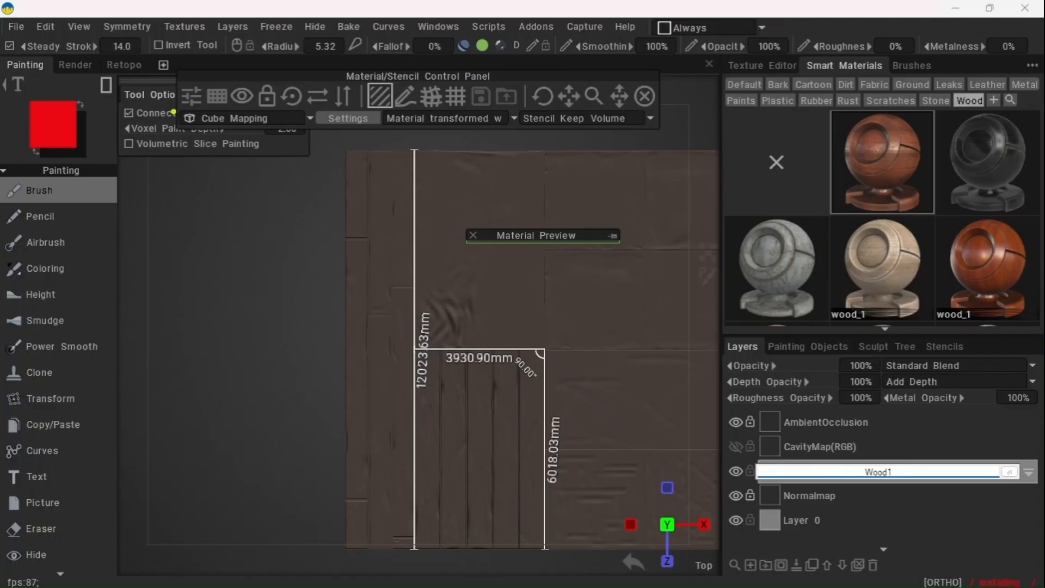
{"action": "key", "text": "Return"}
Rotate the wood material so its grain runs lengthwise along the planks, and move the Material Preview aside
{"action": "middle_click_drag", "start_coordinate": [671, 248], "coordinate": [629, 226]}
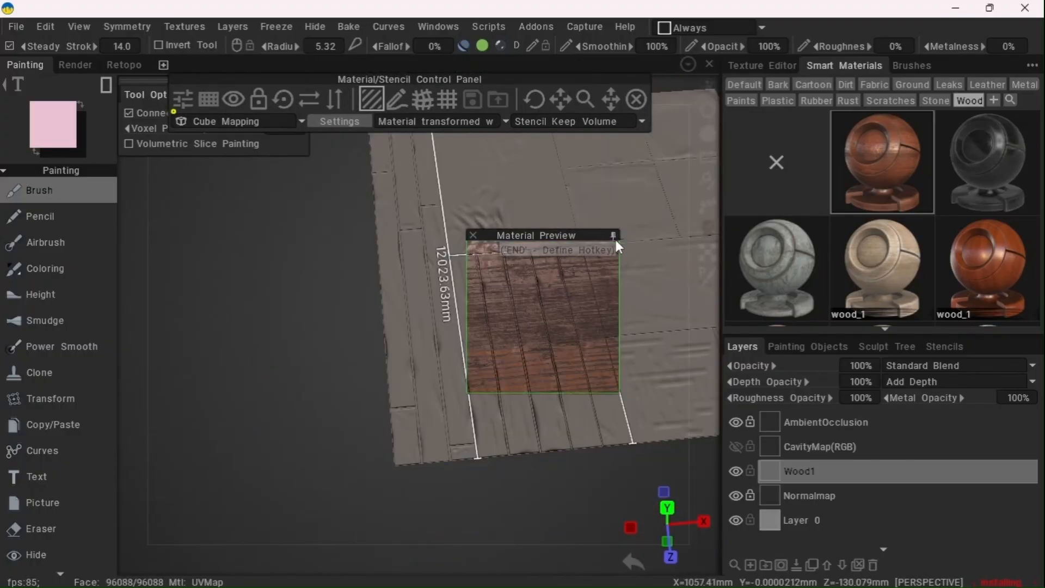
{"action": "mouse_move", "coordinate": [536, 100]}
{"action": "left_mouse_down"}
{"action": "mouse_move", "coordinate": [557, 104]}
{"action": "mouse_move", "coordinate": [534, 100]}
{"action": "left_mouse_up"}
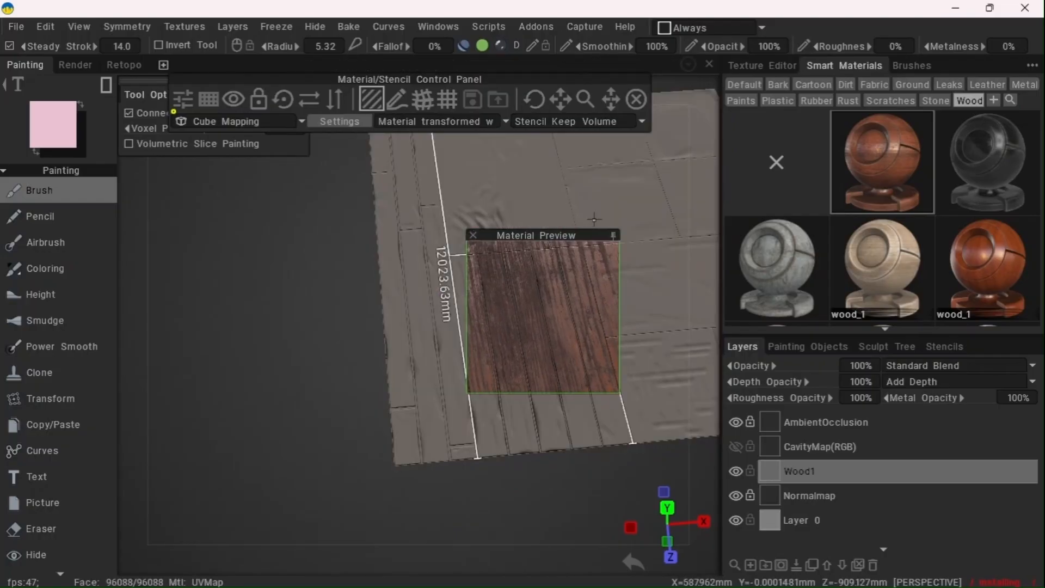
{"action": "left_click_drag", "start_coordinate": [585, 236], "coordinate": [497, 219]}
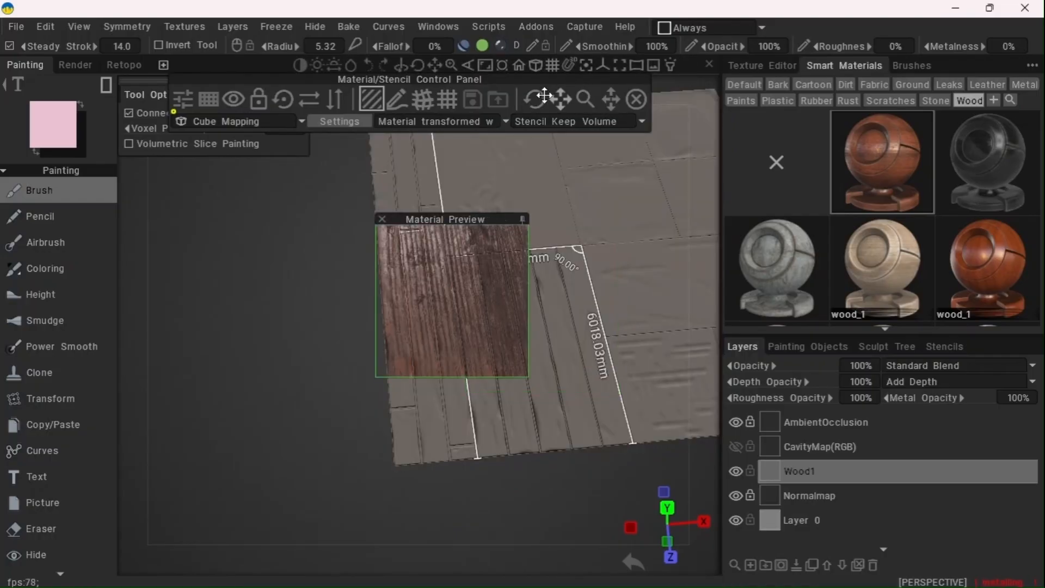
Place the Material Preview over the plane's left plank strip and fine-tune the wood texture's rotation and position
{"action": "left_click_drag", "start_coordinate": [534, 99], "coordinate": [534, 100]}
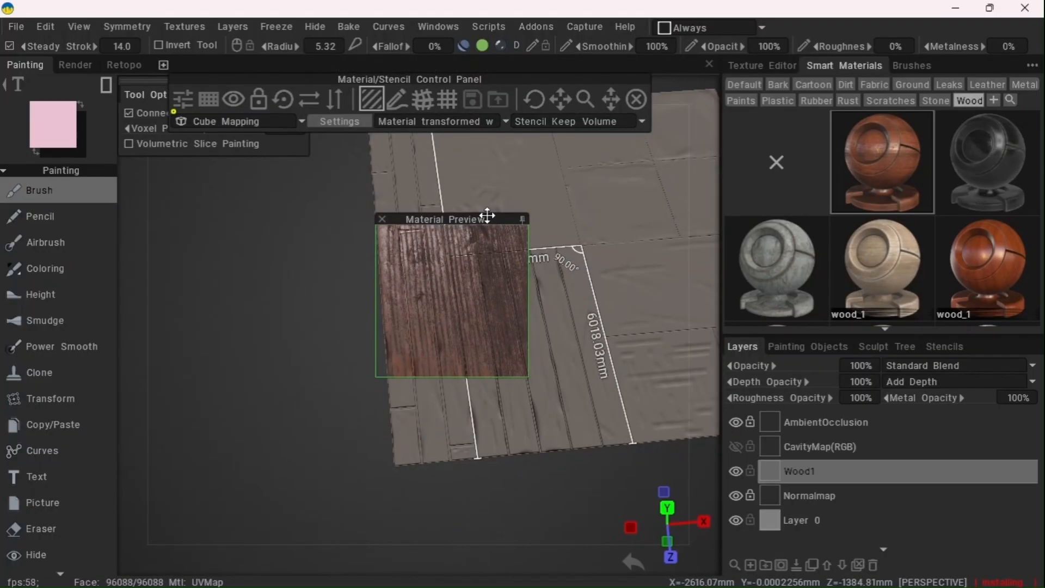
{"action": "left_click_drag", "start_coordinate": [479, 219], "coordinate": [440, 122]}
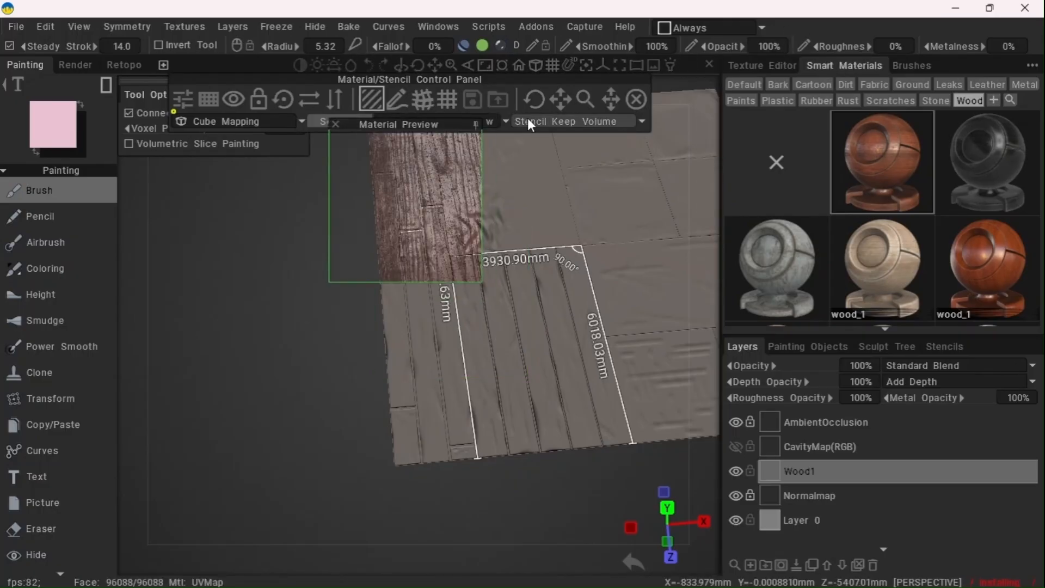
{"action": "left_click_drag", "start_coordinate": [561, 99], "coordinate": [566, 101]}
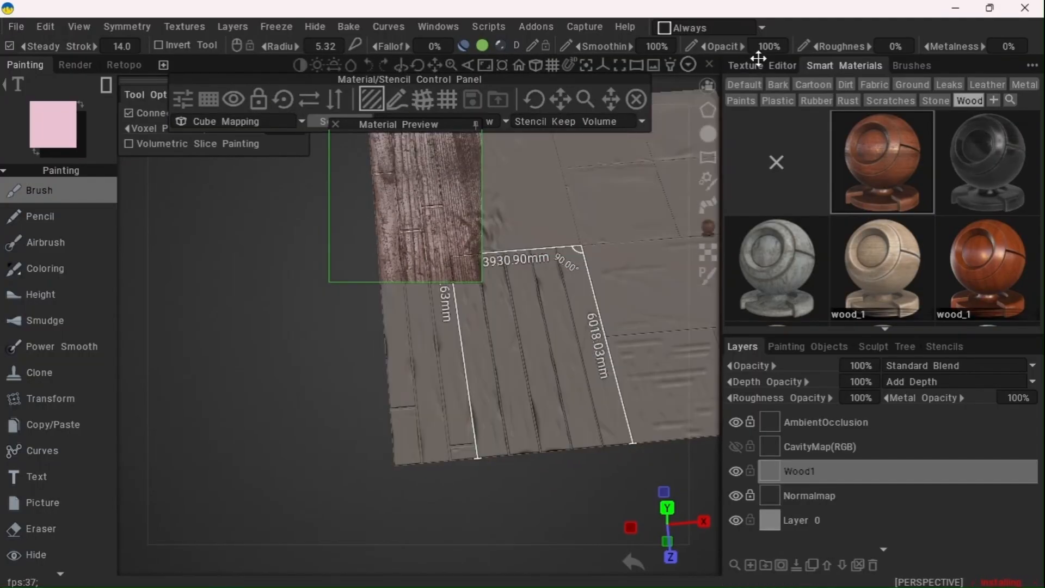
Try a brush opacity of 60% and settle on 70%
{"action": "type", "text": "60"}
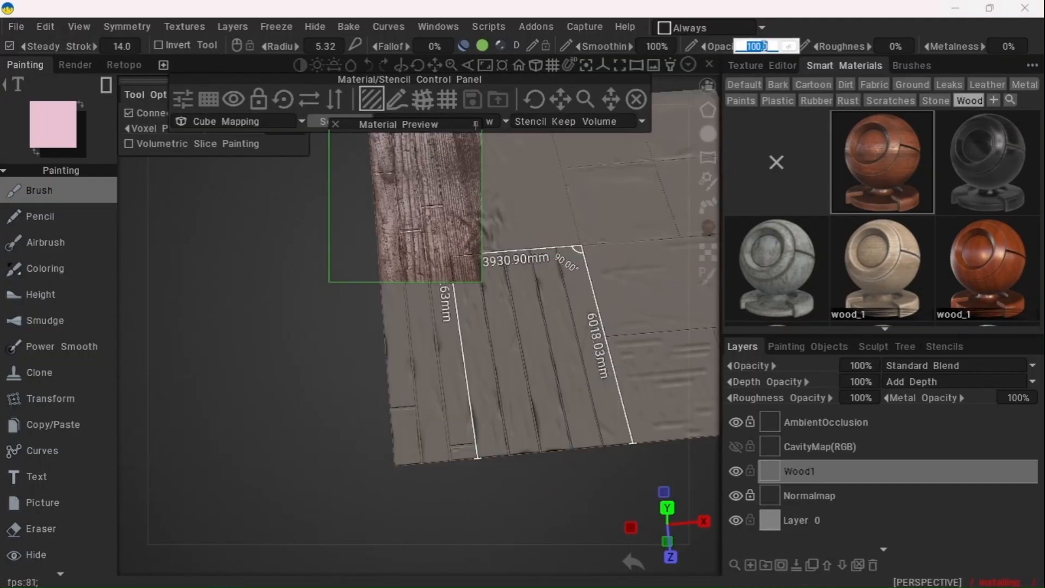
{"action": "key", "text": "Return"}
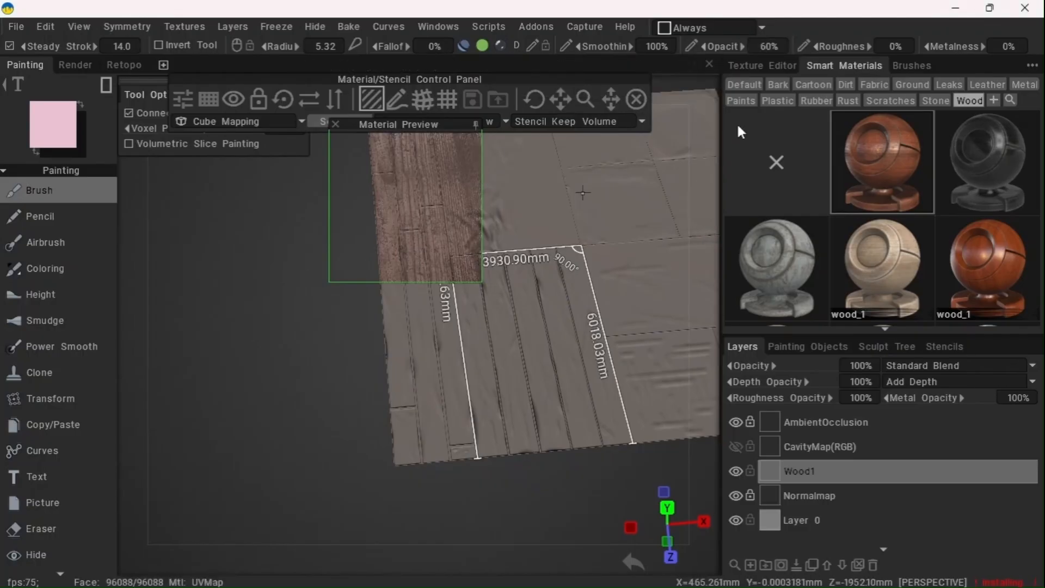
{"action": "key", "text": "Return"}
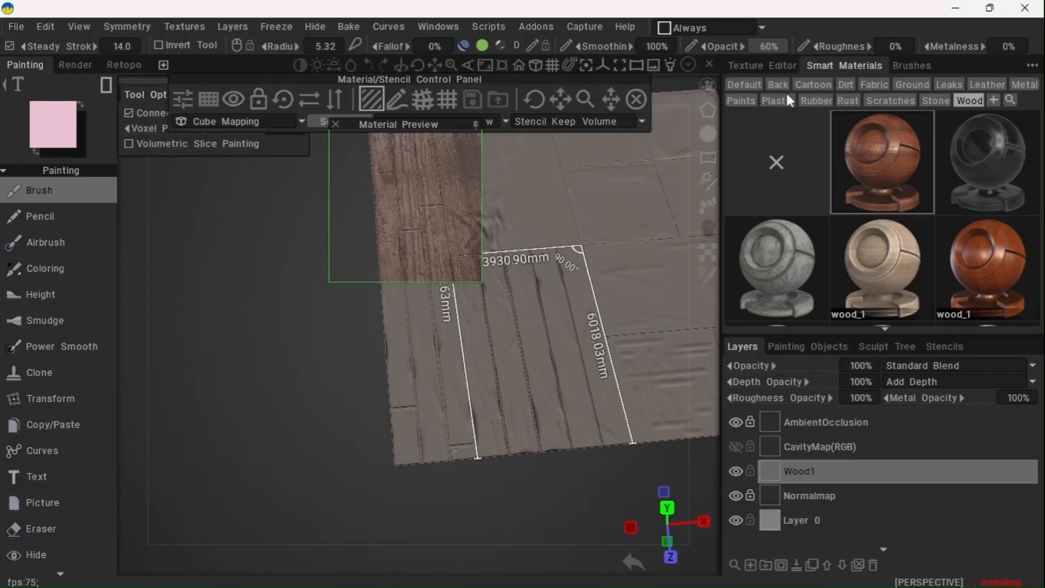
{"action": "left_click", "coordinate": [770, 46]}
{"action": "type", "text": "70"}
{"action": "key", "text": "Return"}
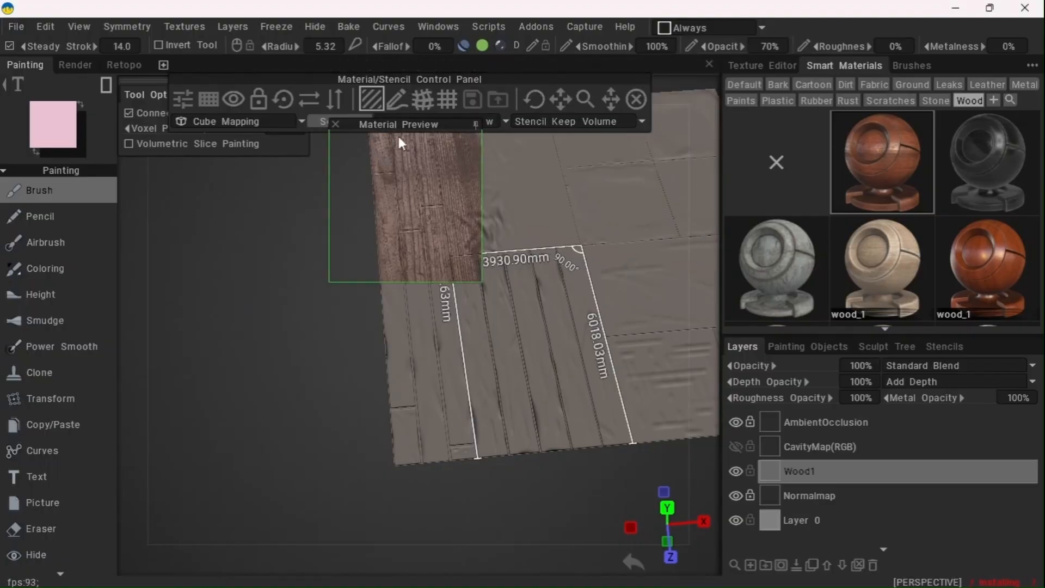
Collapse the Material Preview and, from the top view, paint the full-height plank strip along the plane's left edge with the wood material
{"action": "left_click_drag", "start_coordinate": [418, 64], "coordinate": [418, 76]}
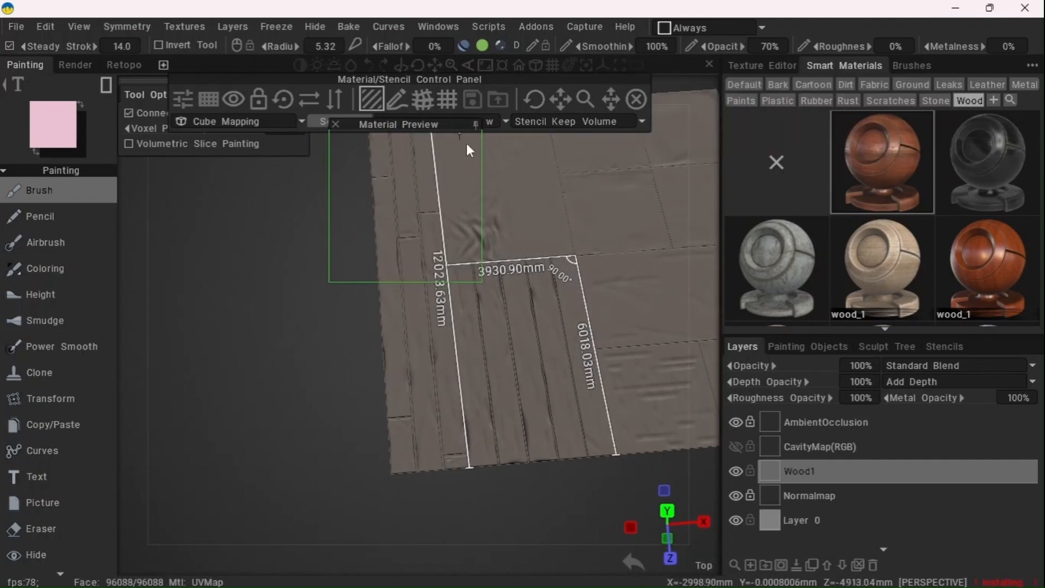
{"action": "left_click", "coordinate": [476, 123]}
{"action": "key", "text": "KP_7"}
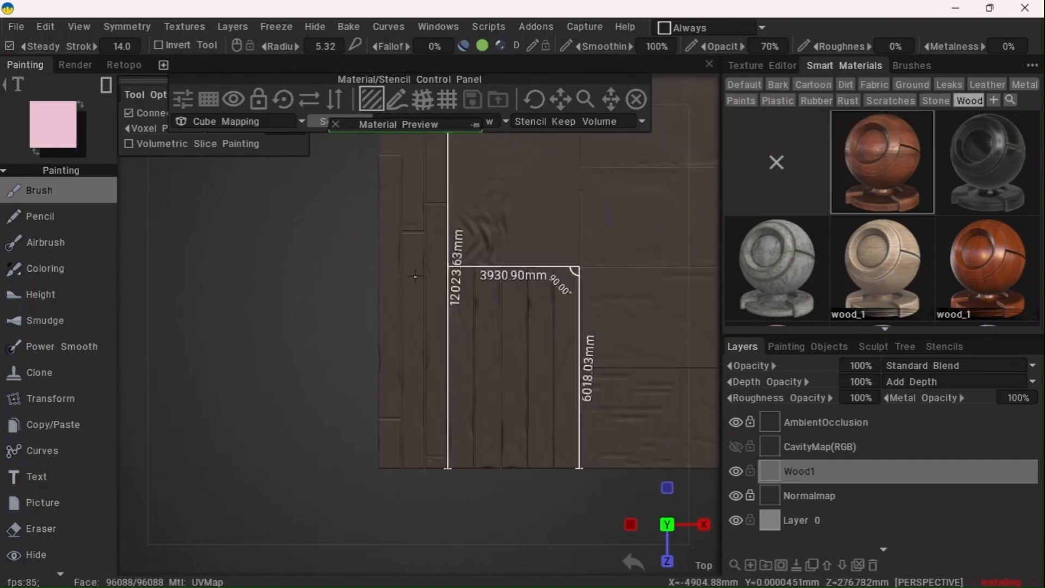
{"action": "mouse_move", "coordinate": [429, 67]}
{"action": "left_click_drag", "start_coordinate": [433, 76], "coordinate": [395, 50]}
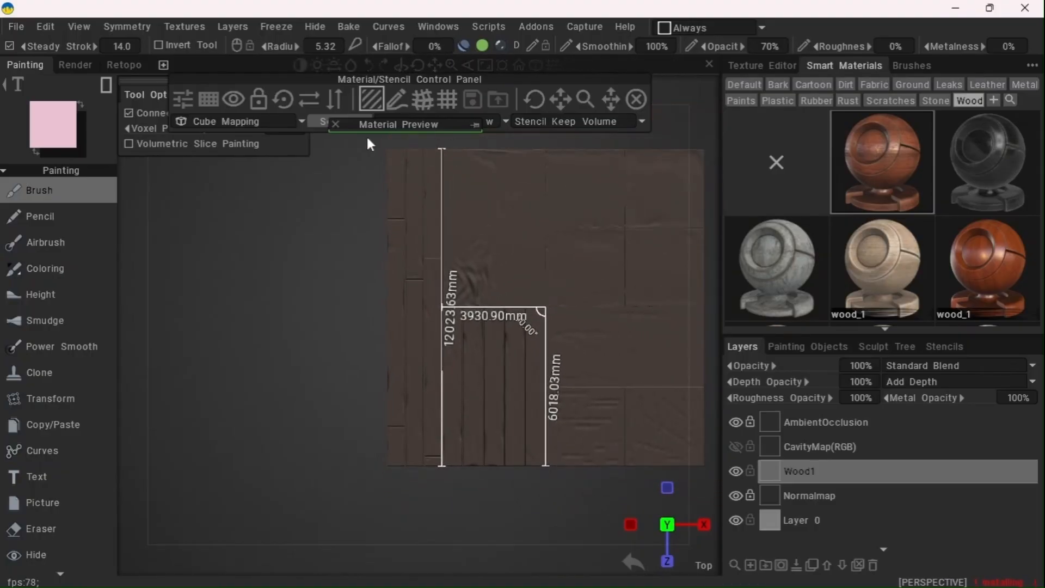
{"action": "left_click_drag", "start_coordinate": [366, 139], "coordinate": [442, 482]}
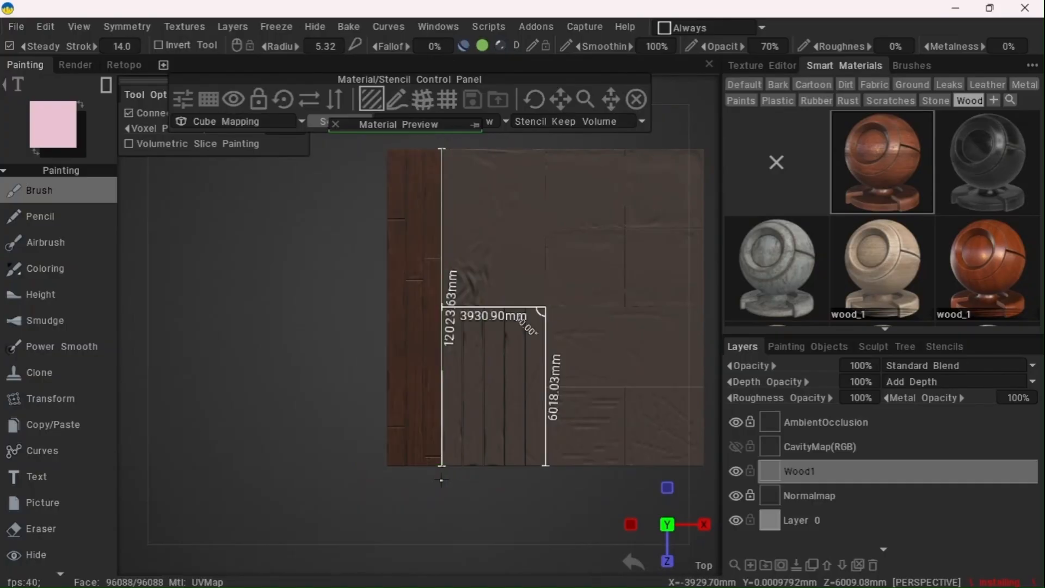
Add a new layer above Wood1 and name it Dirt1
{"action": "mouse_move", "coordinate": [416, 64]}
{"action": "left_click_drag", "start_coordinate": [425, 62], "coordinate": [455, 71]}
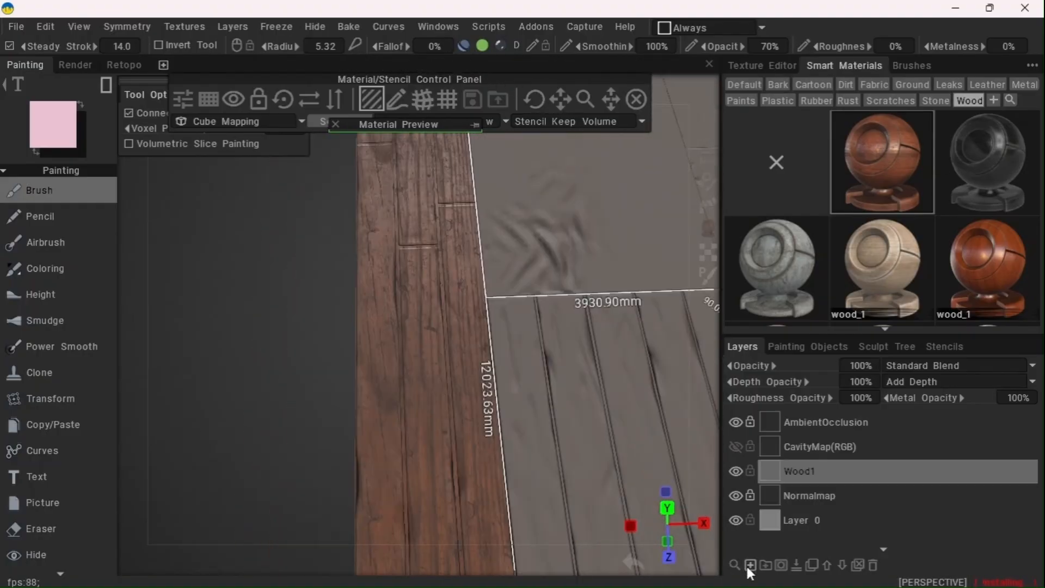
{"action": "left_click", "coordinate": [752, 567]}
{"action": "double_click", "coordinate": [801, 471]}
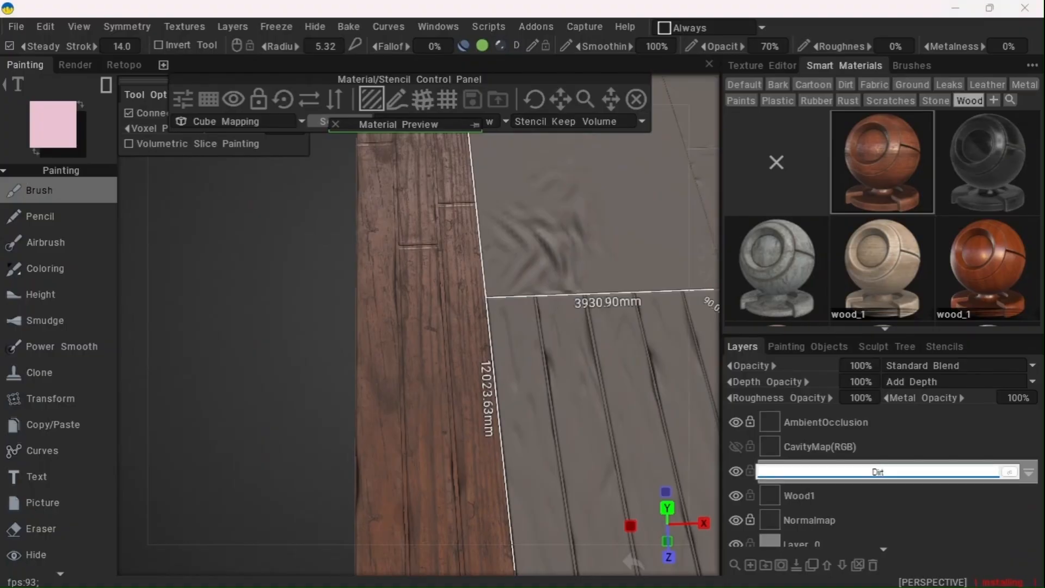
{"action": "key", "text": "Return"}
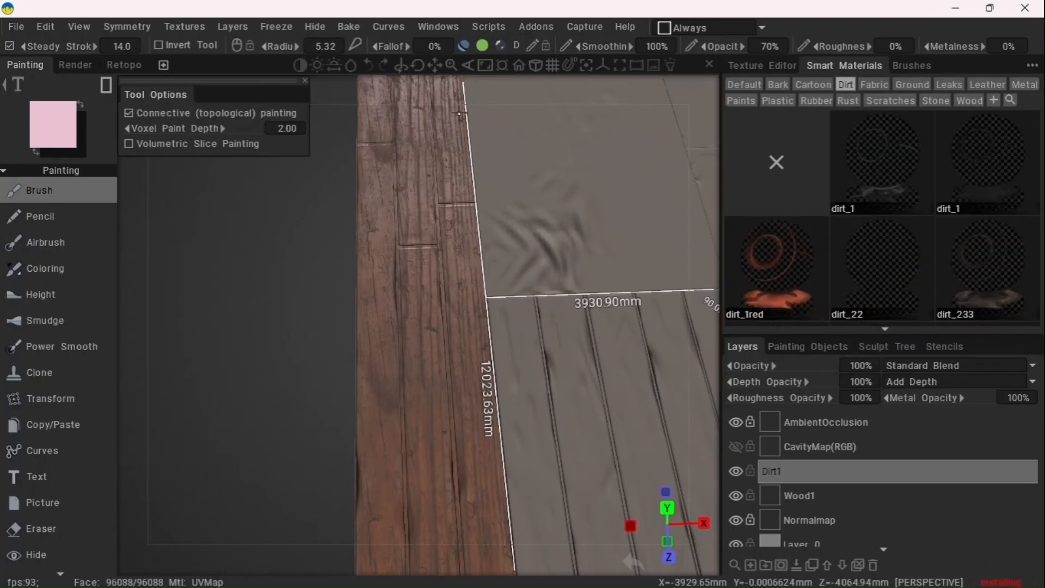
Activate the Fill tool, try several smart materials from the Dirt category, and select dirt_22
{"action": "scroll", "coordinate": [54, 449], "scroll_direction": "down", "scroll_amount": 3}
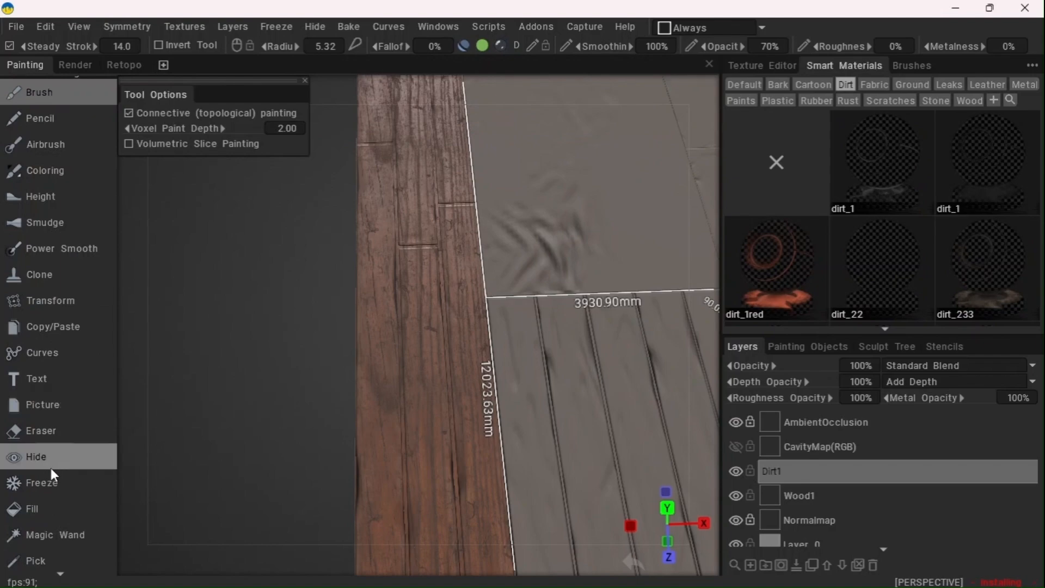
{"action": "left_click", "coordinate": [44, 505]}
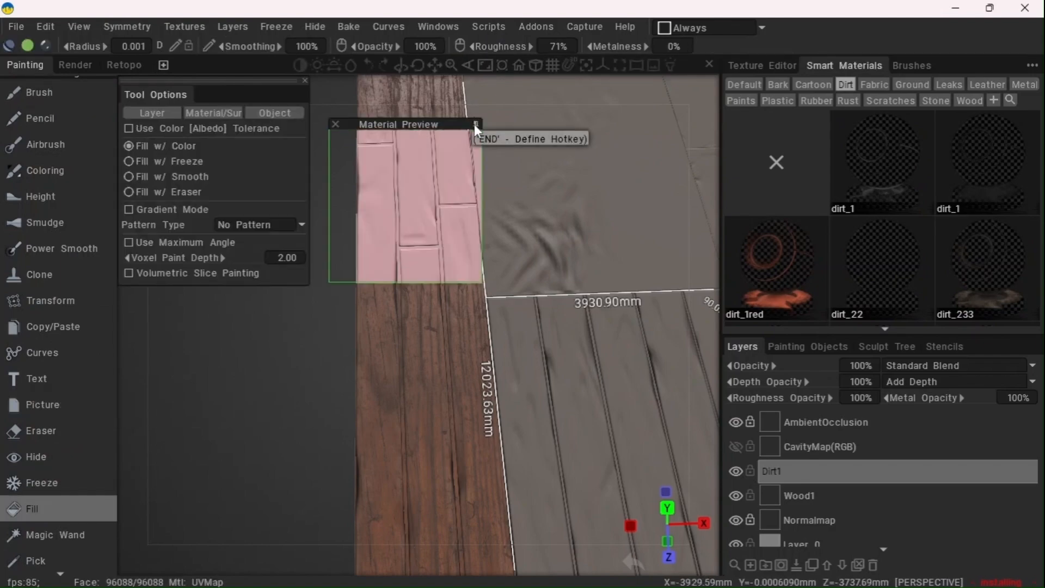
{"action": "left_click", "coordinate": [904, 162]}
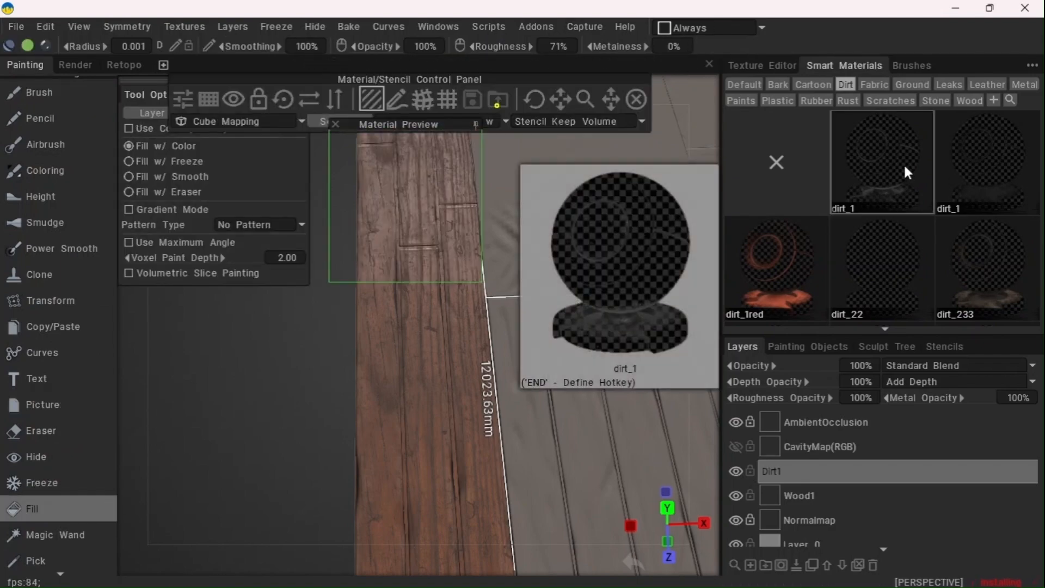
{"action": "left_click", "coordinate": [999, 192]}
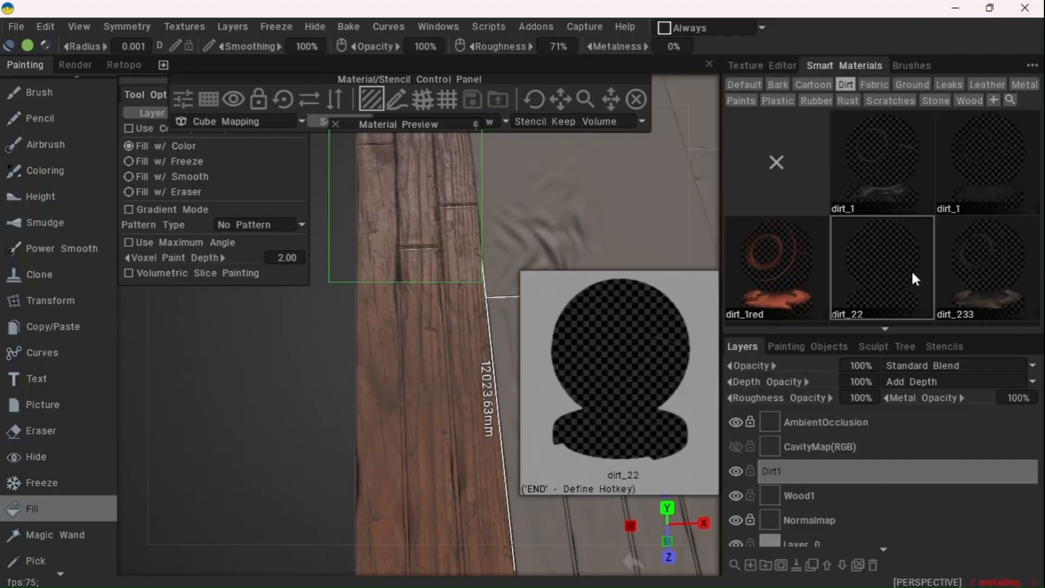
{"action": "left_click", "coordinate": [912, 272]}
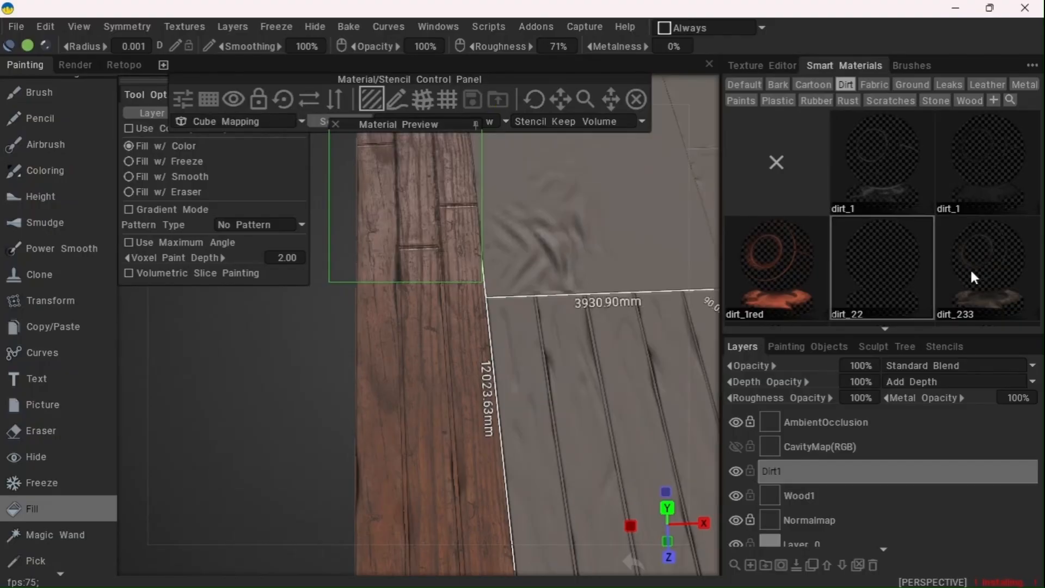
Browse further dirt materials, move the Material Preview lower on the planks, and collapse it
{"action": "scroll", "coordinate": [971, 274], "scroll_direction": "down", "scroll_amount": 1}
{"action": "mouse_move", "coordinate": [891, 174]}
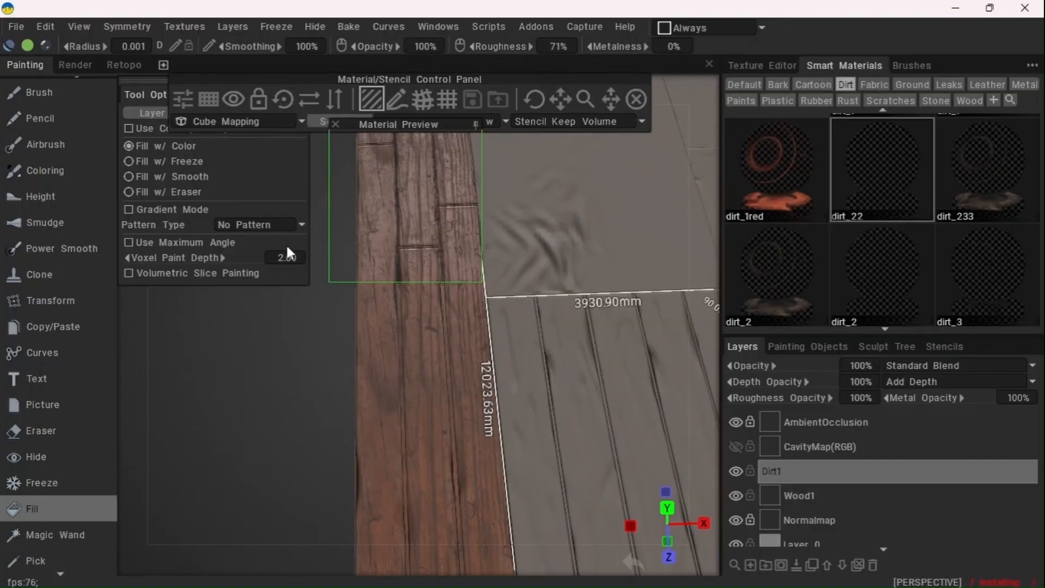
{"action": "left_click_drag", "start_coordinate": [423, 124], "coordinate": [392, 337]}
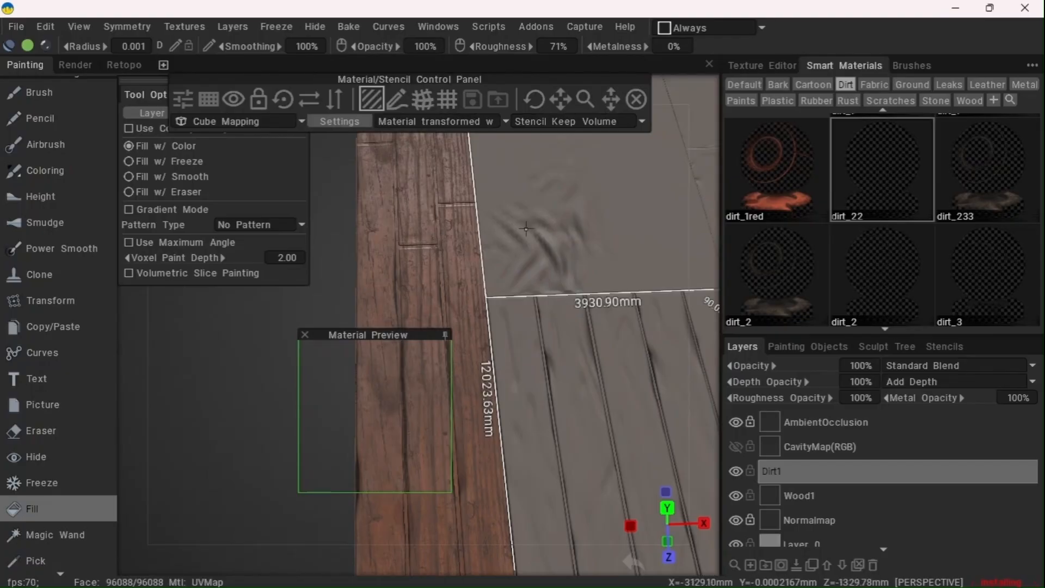
{"action": "left_click", "coordinate": [445, 336]}
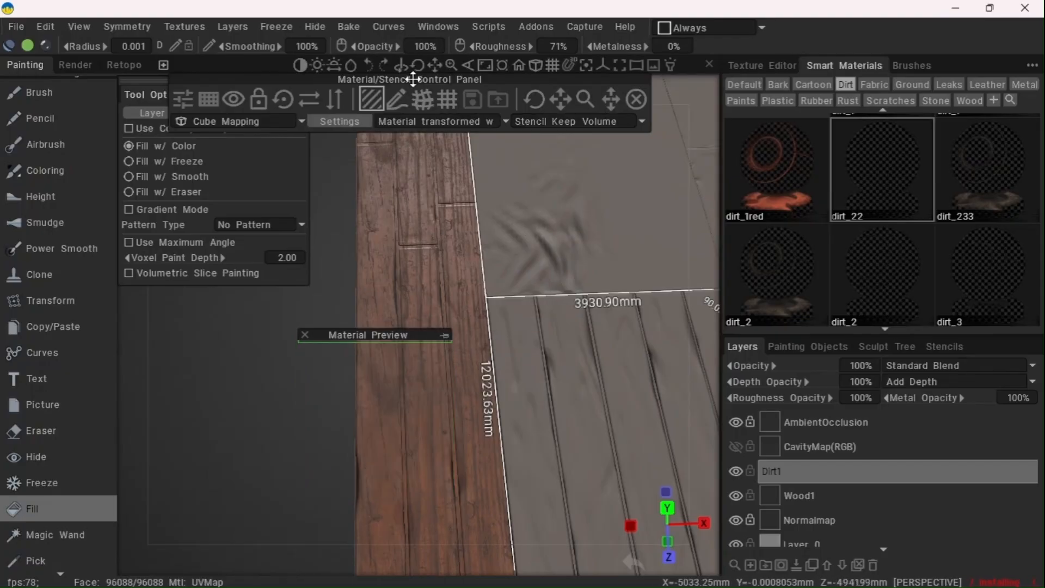
Inspect the color, noise texture and degree settings of dirt_22 in the Smart material editor without saving
{"action": "double_click", "coordinate": [884, 175]}
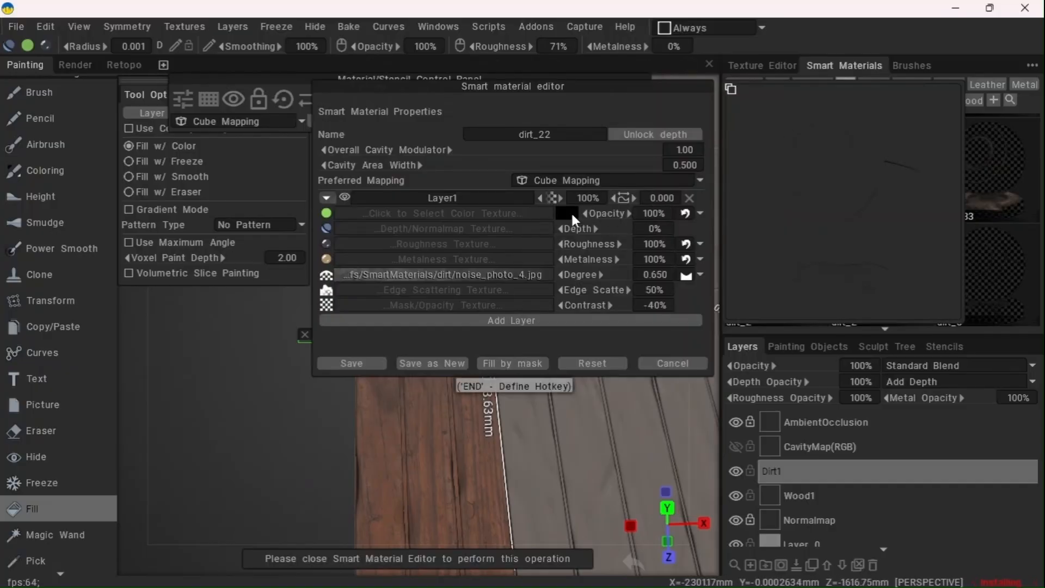
{"action": "mouse_move", "coordinate": [459, 276]}
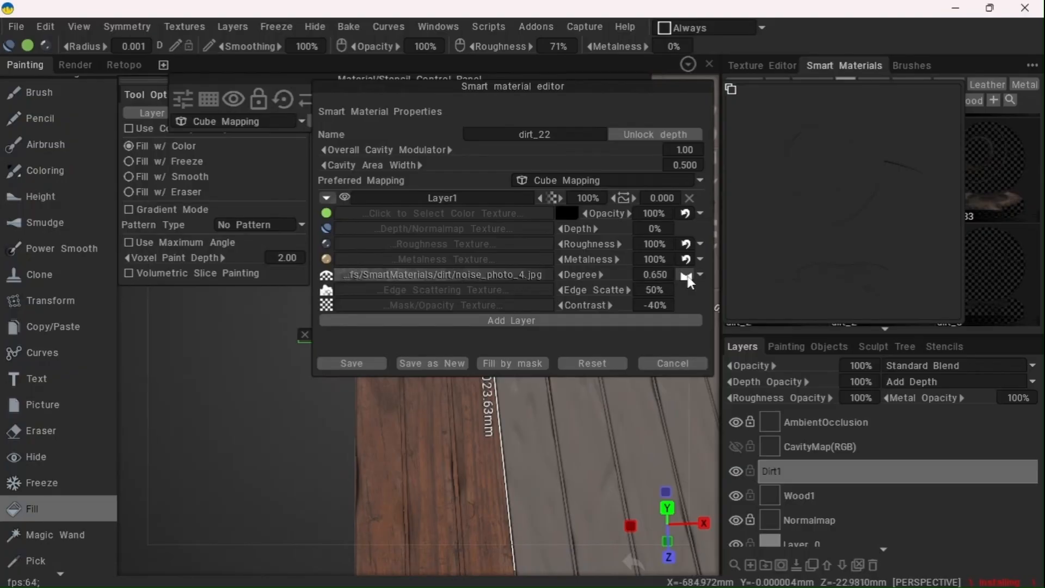
{"action": "left_click", "coordinate": [686, 276]}
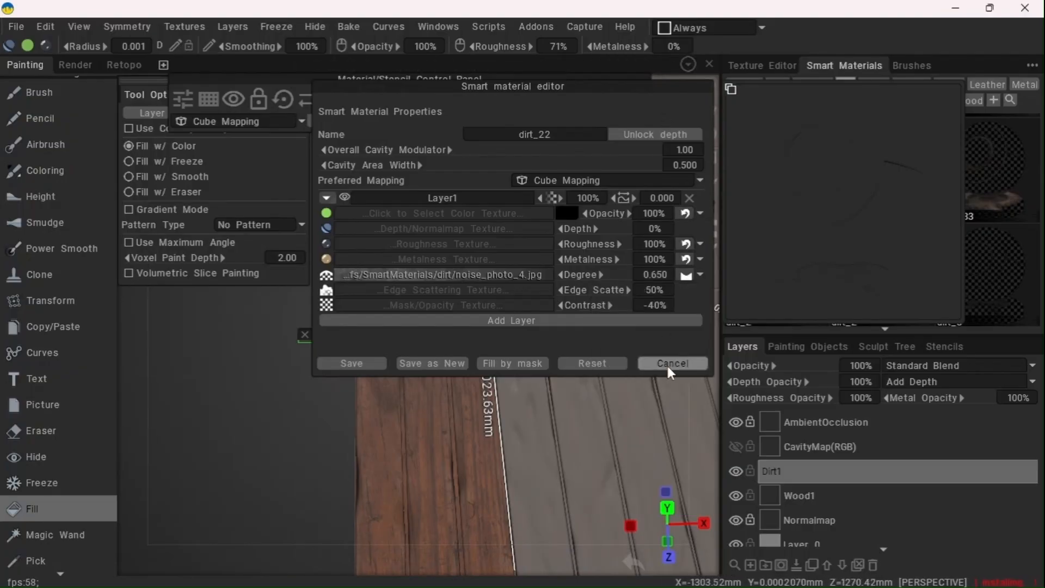
{"action": "left_click", "coordinate": [669, 365]}
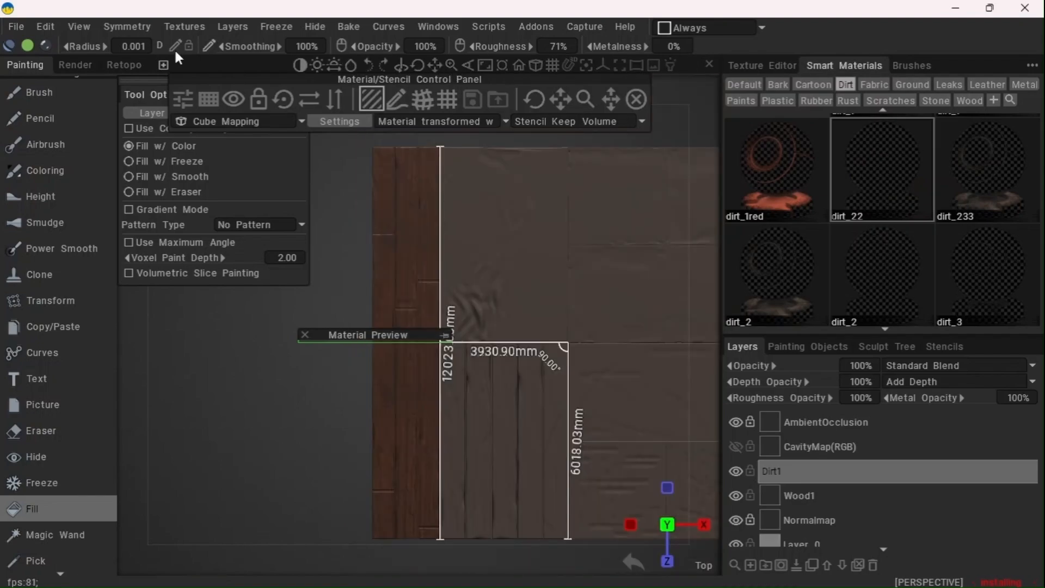
Return to the Brush tool and paint dirt_22 over the wooden plank strip on the Dirt1 layer
{"action": "scroll", "coordinate": [47, 98], "scroll_direction": "up", "scroll_amount": 3}
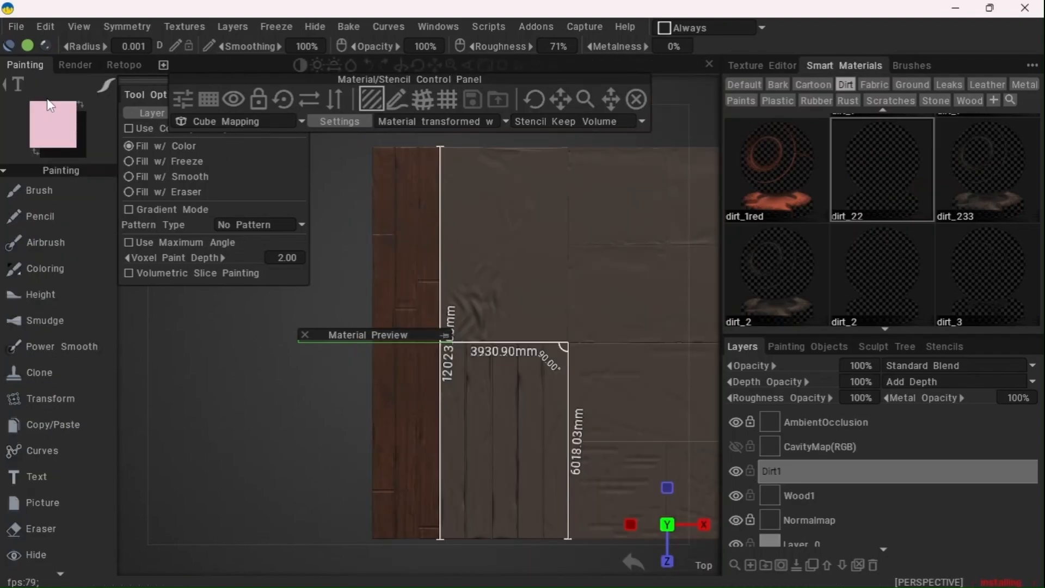
{"action": "left_click", "coordinate": [60, 186]}
{"action": "left_click_drag", "start_coordinate": [351, 145], "coordinate": [440, 539]}
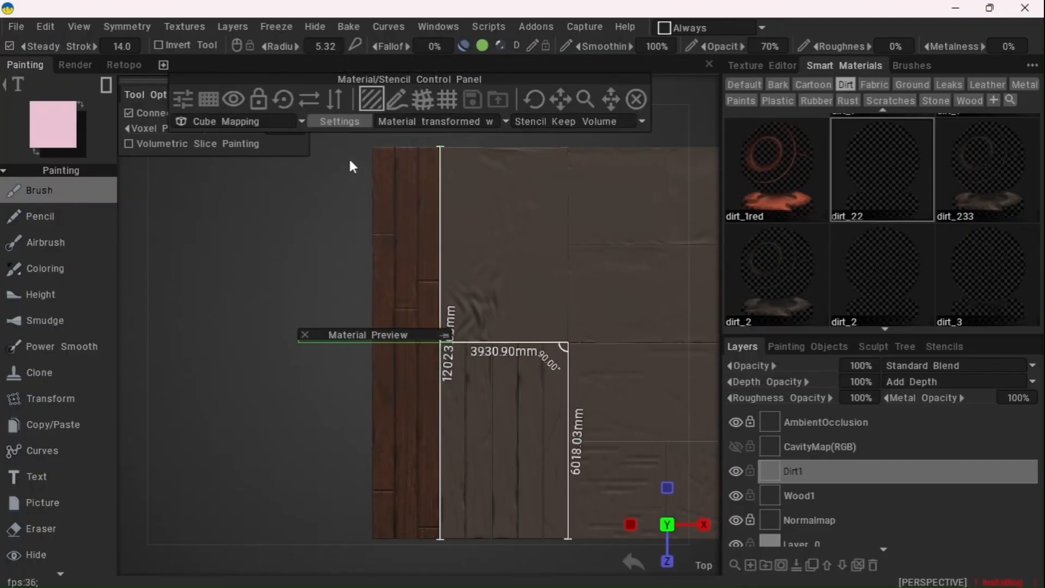
Set the brush opacity to 100% and paint dirt_22 over the plank strip again
{"action": "left_click", "coordinate": [768, 46]}
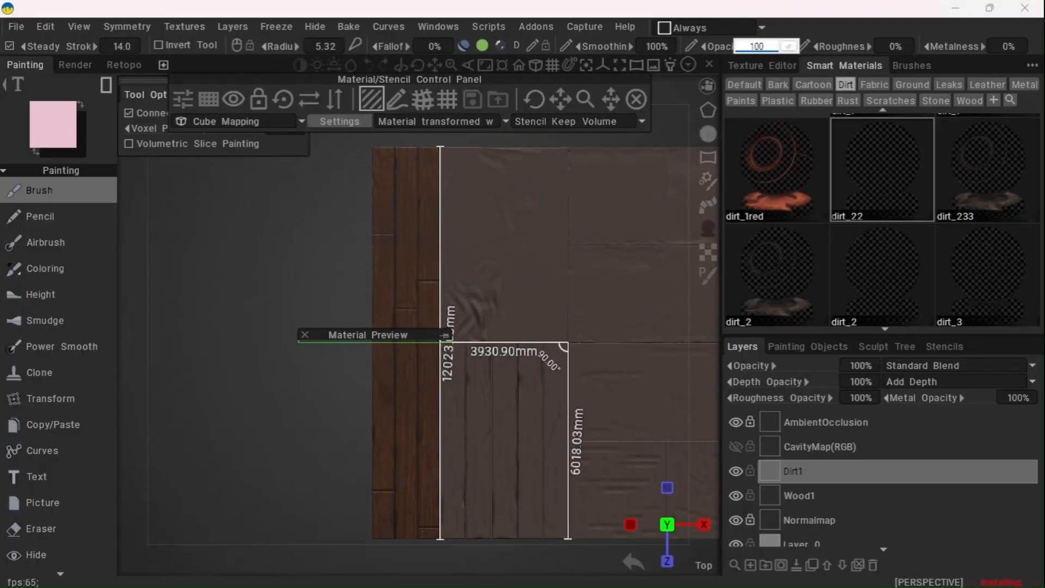
{"action": "type", "text": "100"}
{"action": "key", "text": "Return"}
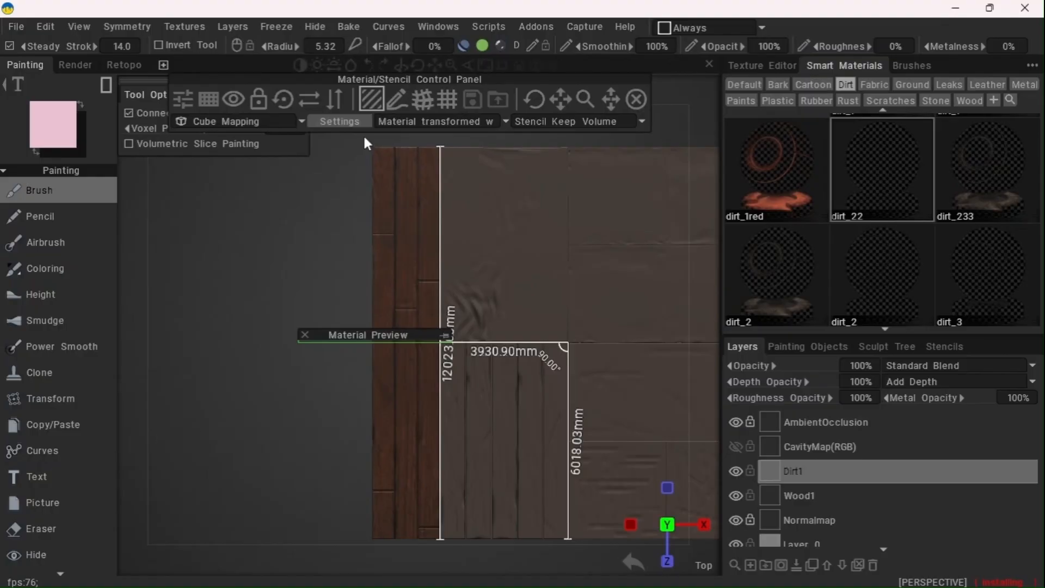
{"action": "left_click_drag", "start_coordinate": [363, 135], "coordinate": [439, 533]}
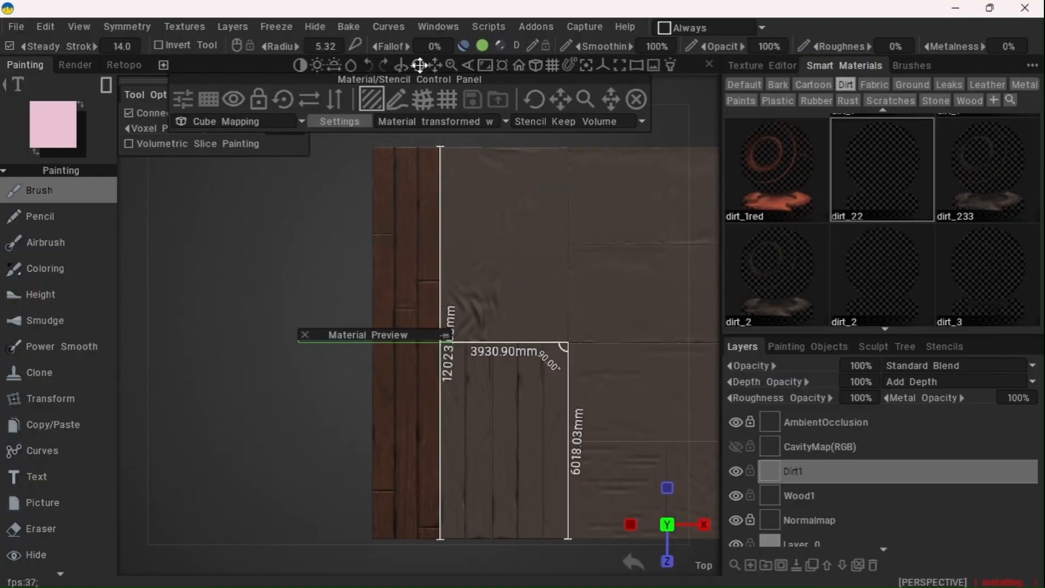
Restore the top view, show the Wood smart materials, and add a new layer above Dirt1
{"action": "left_click_drag", "start_coordinate": [420, 65], "coordinate": [427, 142]}
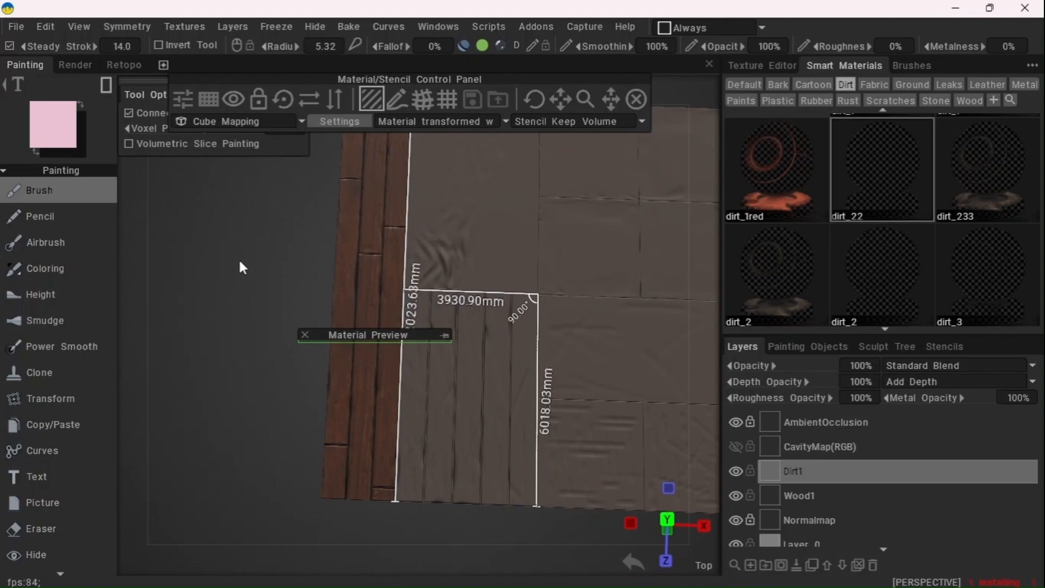
{"action": "key", "text": "KP_7"}
{"action": "mouse_move", "coordinate": [447, 67]}
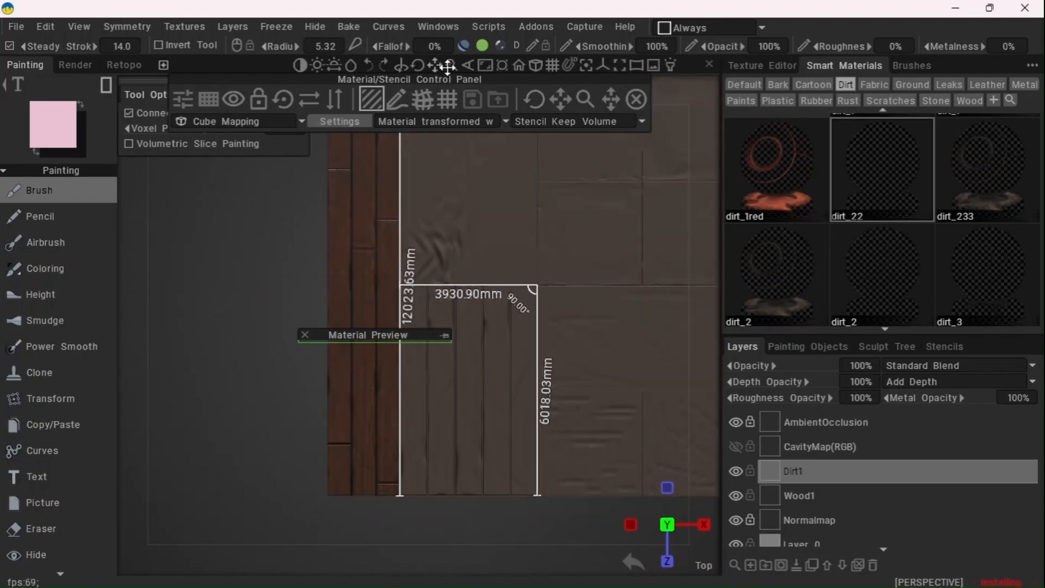
{"action": "left_click_drag", "start_coordinate": [437, 65], "coordinate": [408, 55]}
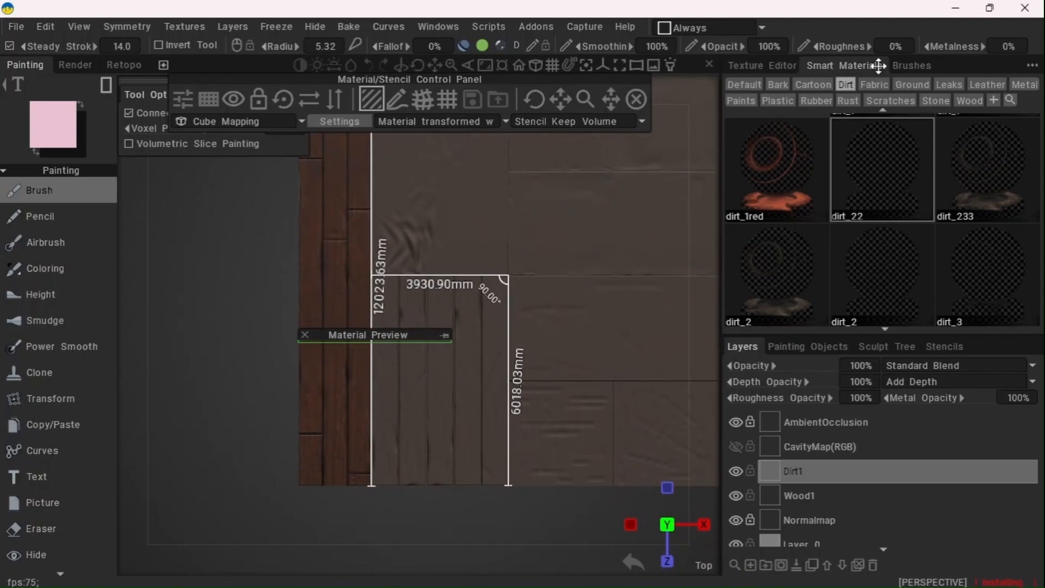
{"action": "left_click", "coordinate": [968, 101]}
{"action": "left_click", "coordinate": [754, 559]}
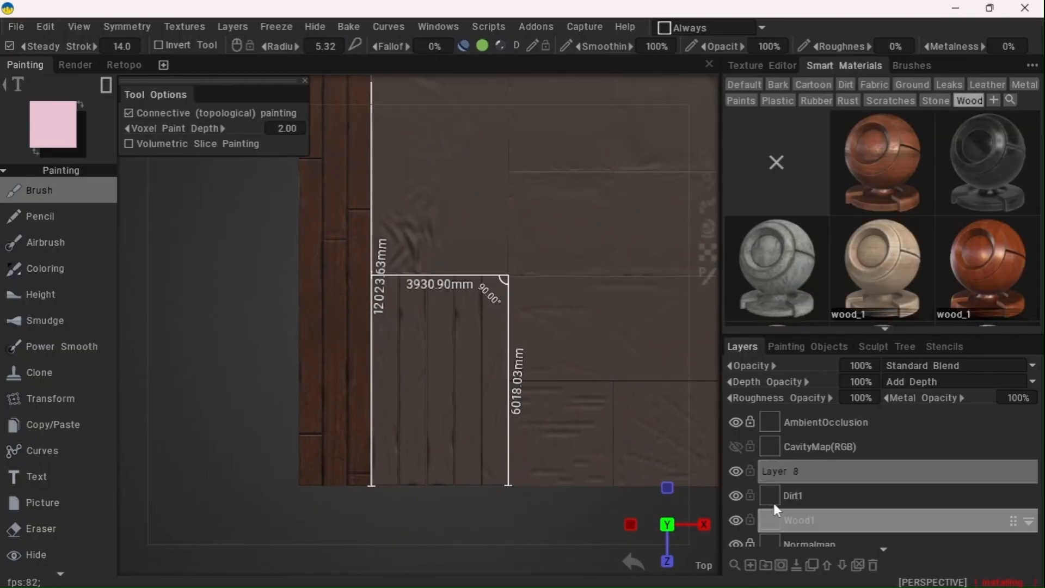
Rename the new layer above Dirt1 as Wood2 and choose the wood_red smart material
{"action": "double_click", "coordinate": [785, 474]}
{"action": "type", "text": "Wood2"}
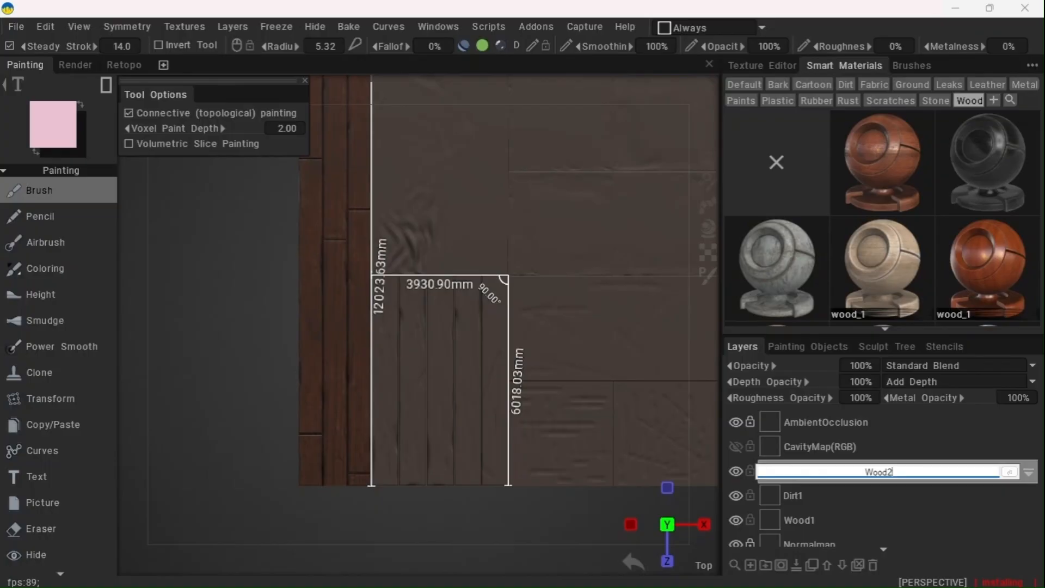
{"action": "key", "text": "Return"}
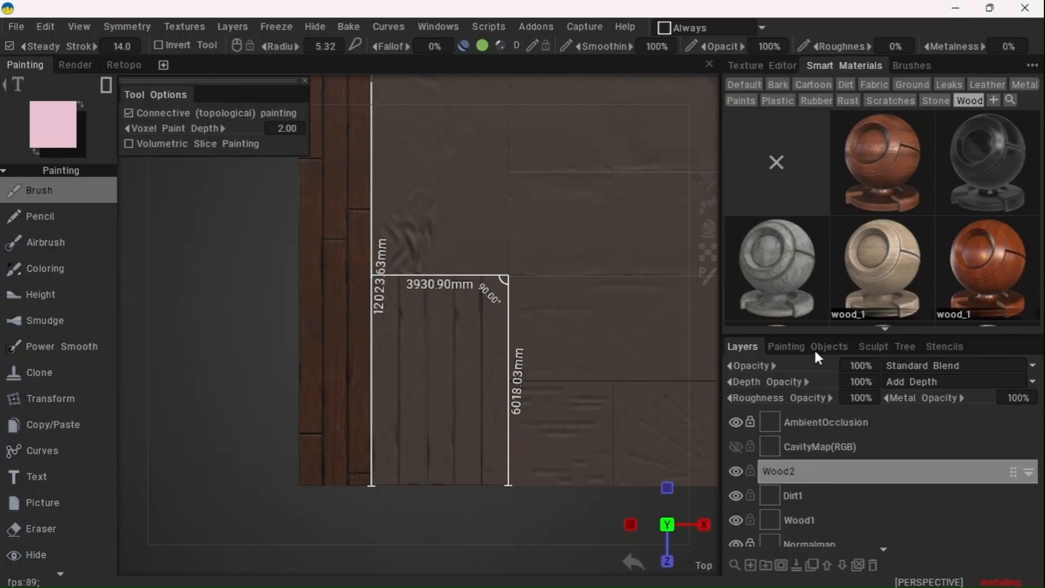
{"action": "scroll", "coordinate": [870, 191], "scroll_direction": "down", "scroll_amount": 5}
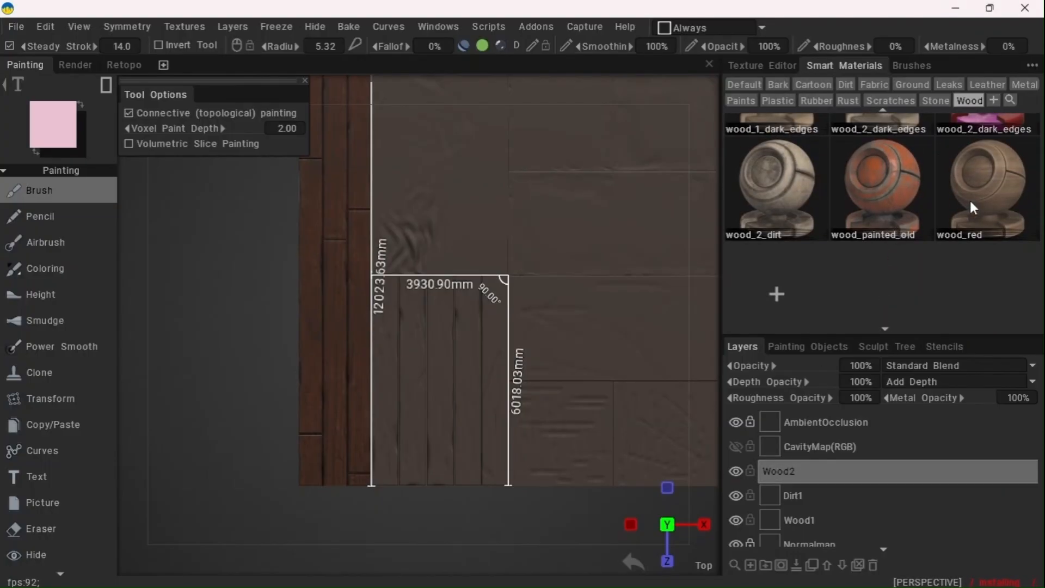
{"action": "left_click", "coordinate": [1020, 180]}
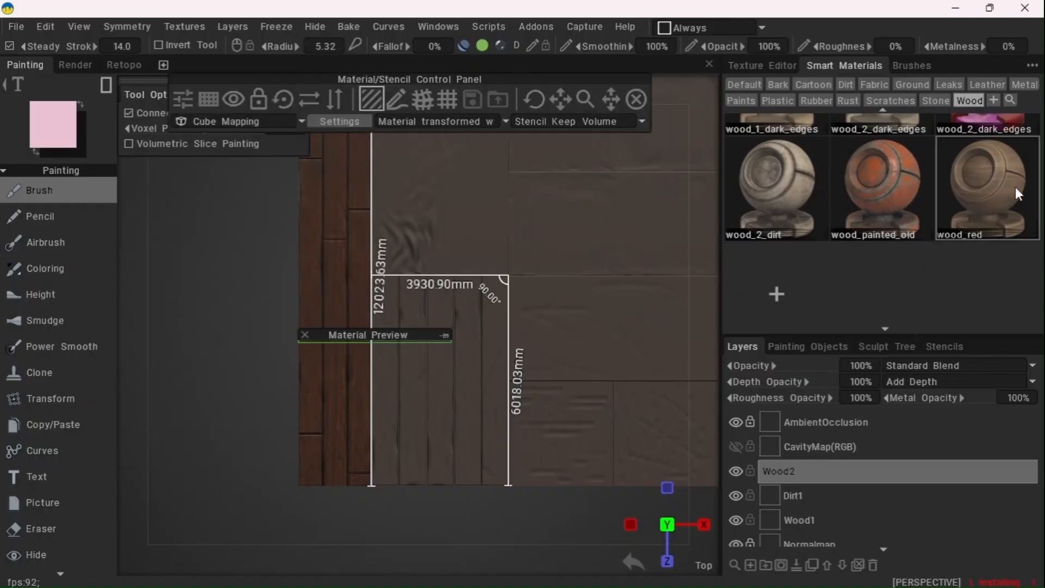
Adjust the scale and position of the wood_red material against the second plank section, then collapse its preview
{"action": "left_click_drag", "start_coordinate": [417, 65], "coordinate": [418, 65]}
{"action": "left_click_drag", "start_coordinate": [585, 99], "coordinate": [562, 101]}
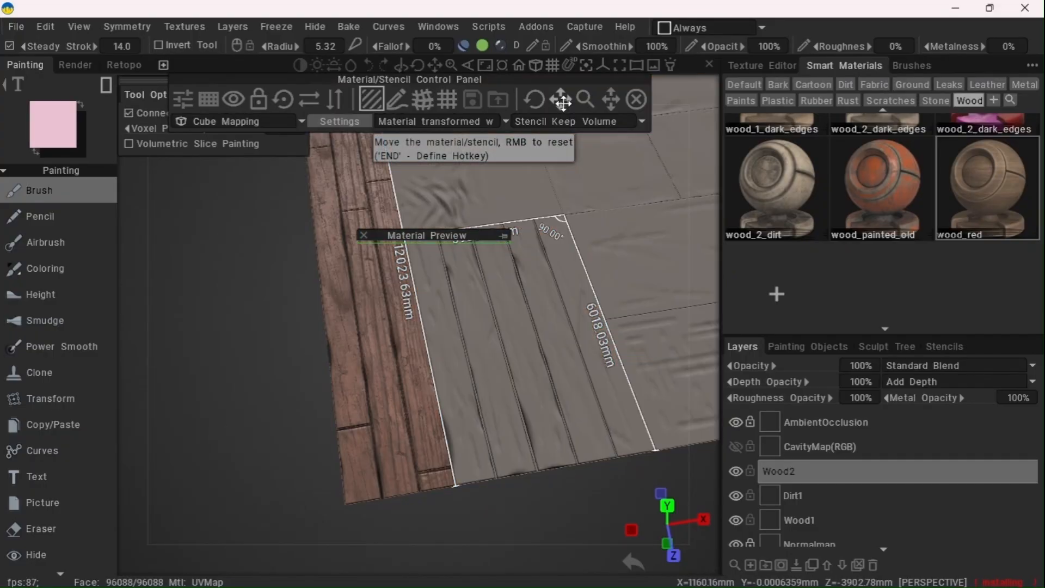
{"action": "left_click", "coordinate": [508, 231]}
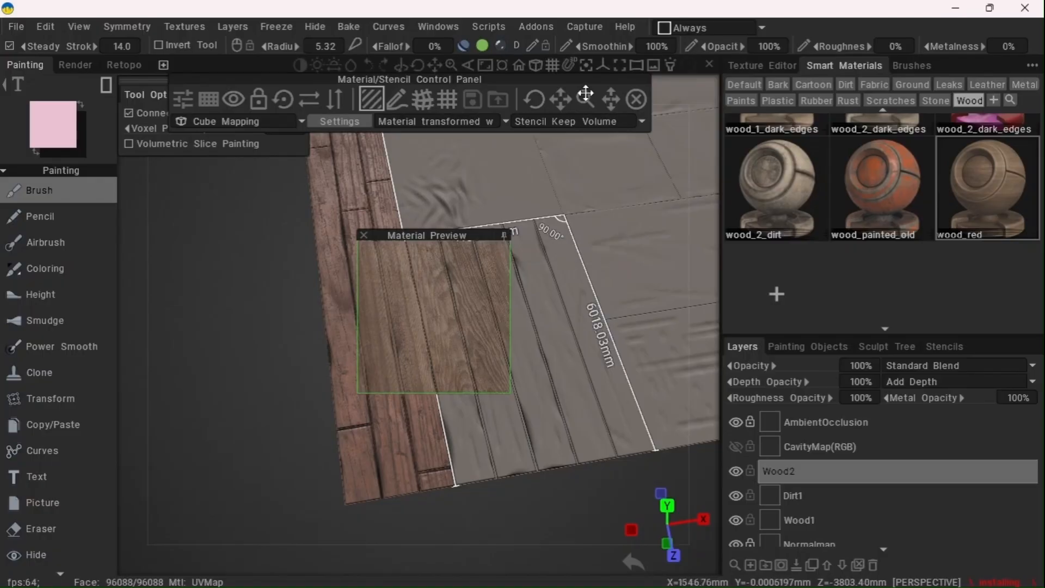
{"action": "left_click_drag", "start_coordinate": [587, 97], "coordinate": [588, 97]}
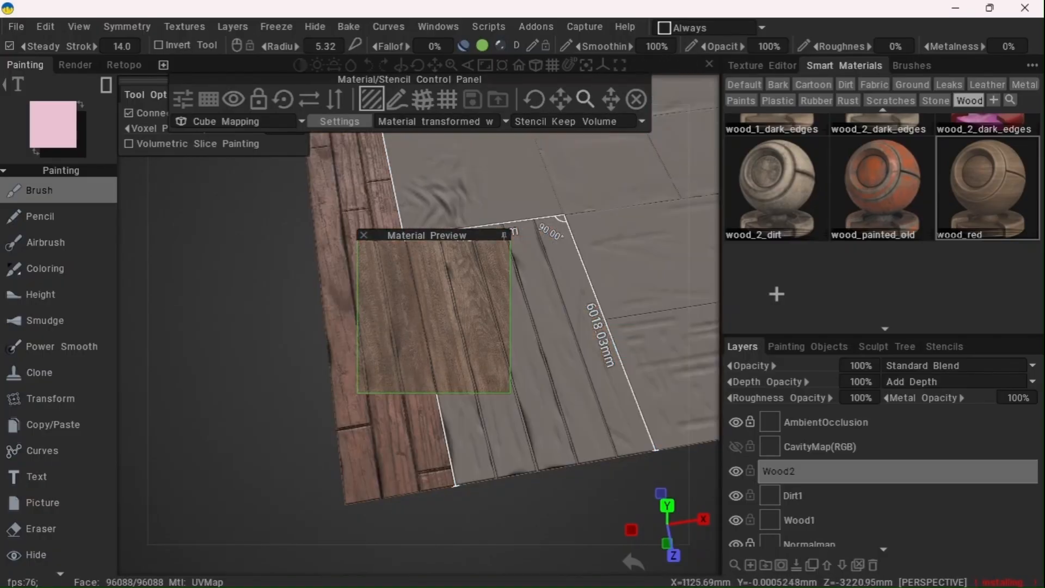
{"action": "left_click", "coordinate": [507, 232]}
{"action": "left_click_drag", "start_coordinate": [586, 98], "coordinate": [556, 103]}
{"action": "left_click", "coordinate": [504, 235]}
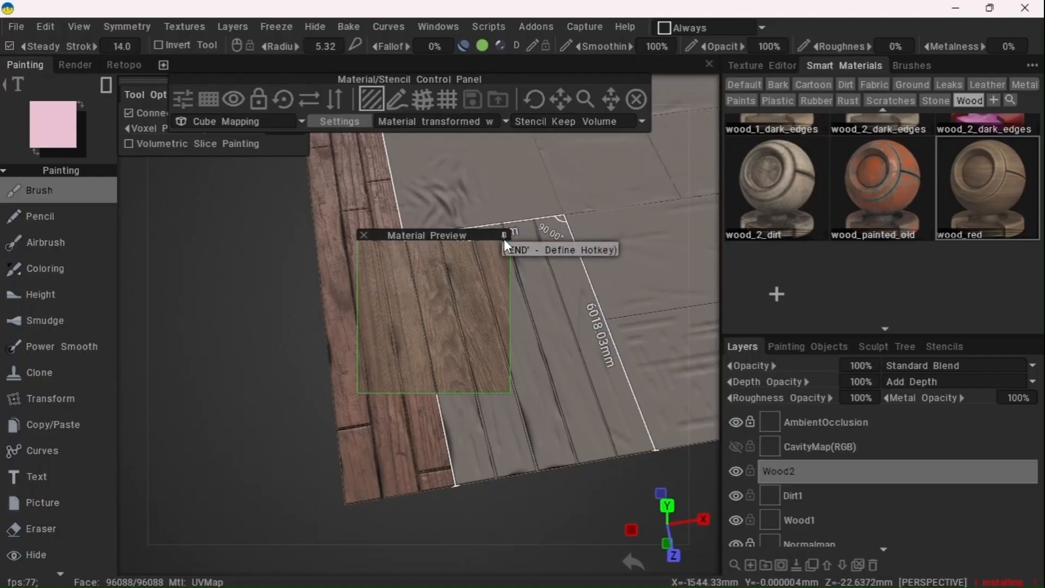
{"action": "left_click", "coordinate": [505, 239]}
From the top view, fill the five-plank rectangle beside the red wood strip with wood_red on the Wood2 layer
{"action": "key", "text": "KP_7"}
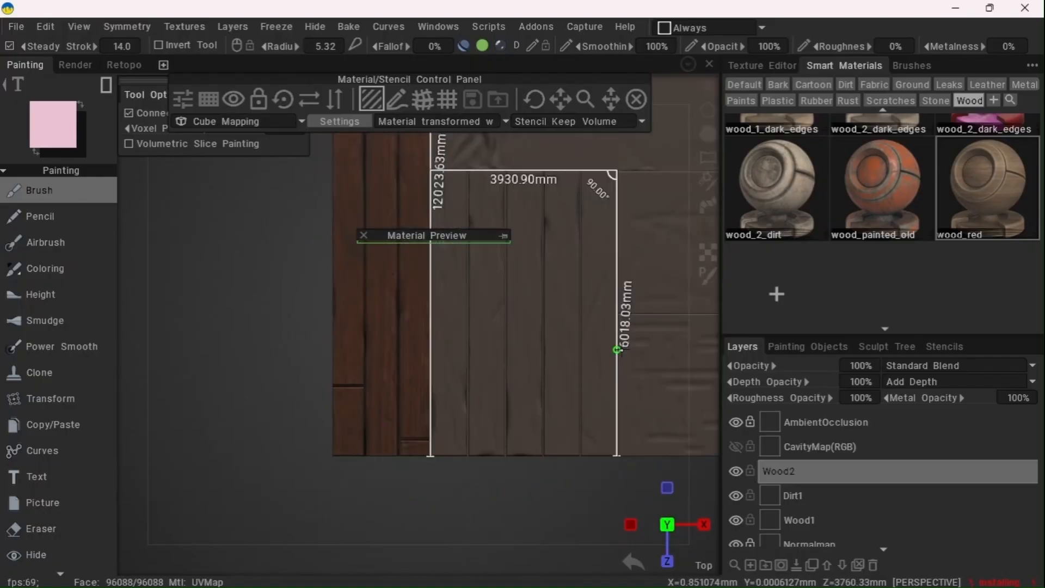
{"action": "mouse_move", "coordinate": [406, 69]}
{"action": "left_click_drag", "start_coordinate": [437, 66], "coordinate": [420, 100]}
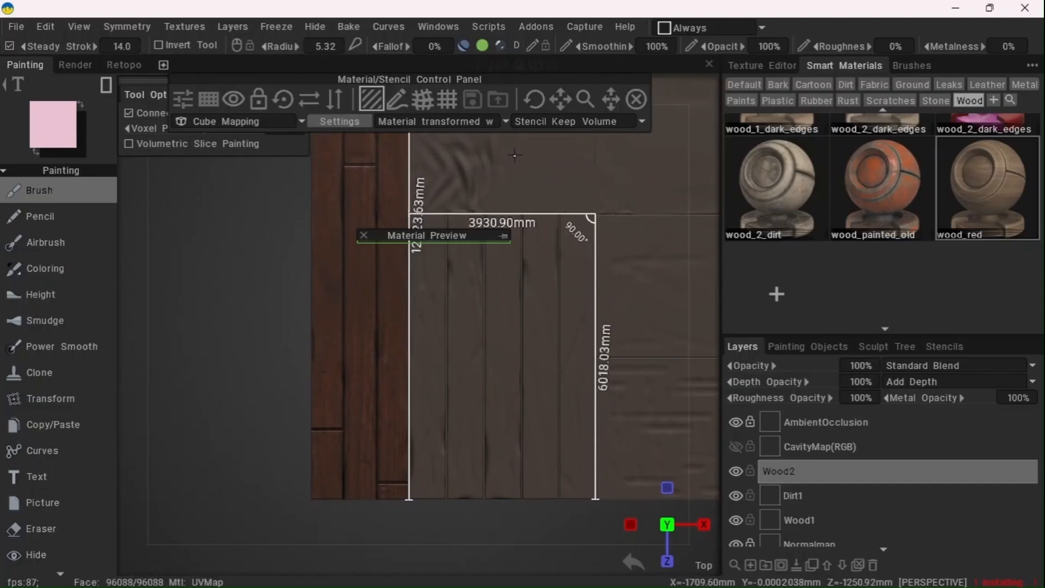
{"action": "left_click_drag", "start_coordinate": [477, 239], "coordinate": [325, 243]}
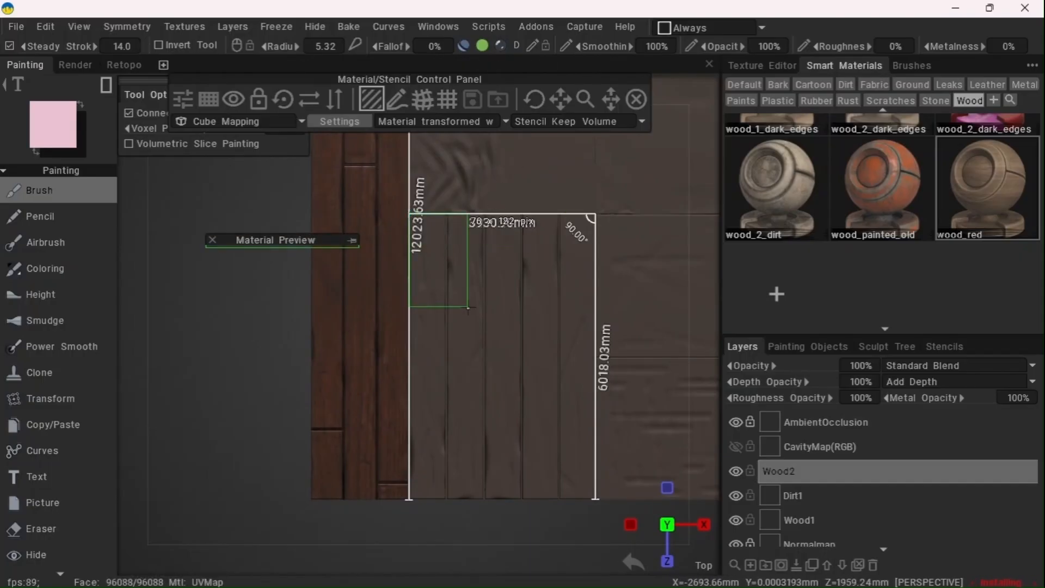
{"action": "left_click_drag", "start_coordinate": [468, 309], "coordinate": [594, 509]}
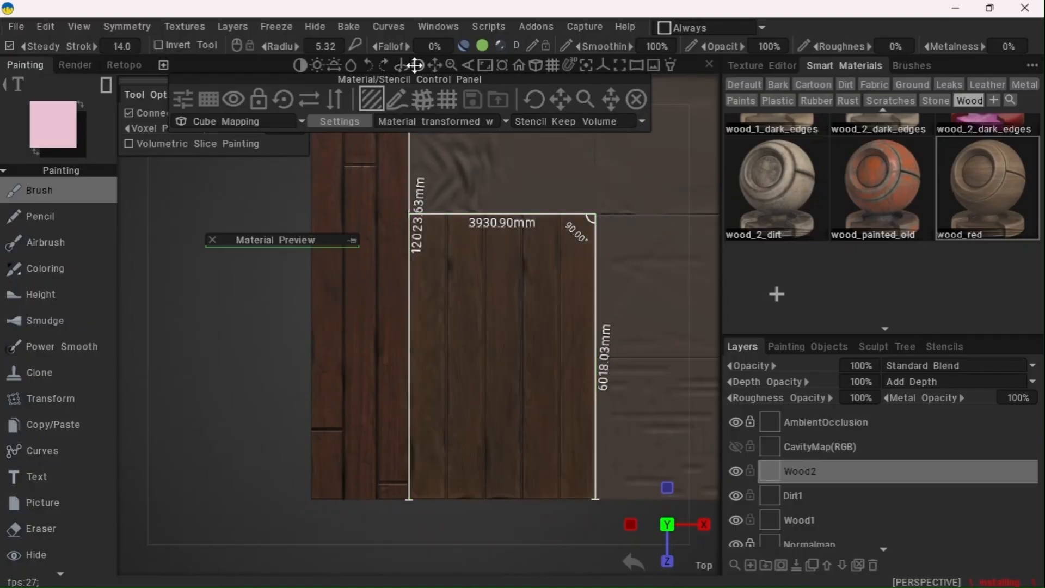
Add a new layer above Wood2 and name it Dirt2
{"action": "left_click_drag", "start_coordinate": [415, 66], "coordinate": [415, 65]}
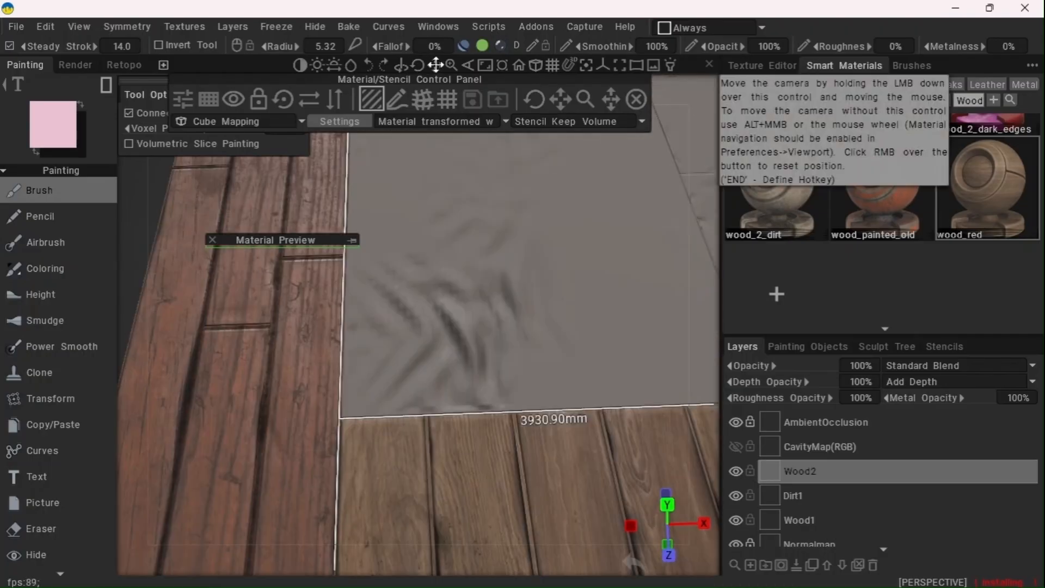
{"action": "left_click_drag", "start_coordinate": [436, 65], "coordinate": [432, 66]}
{"action": "left_click", "coordinate": [752, 563]}
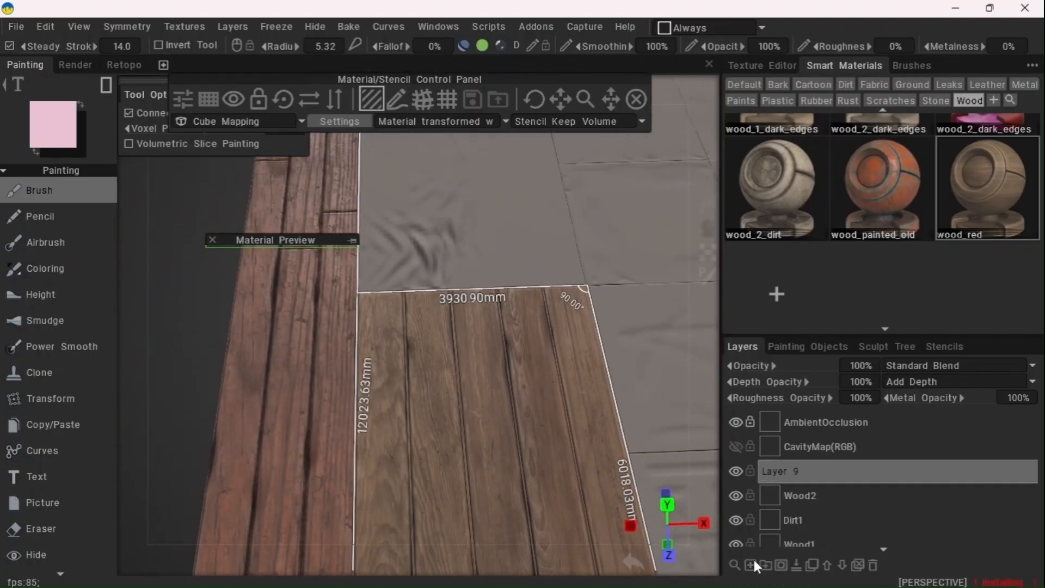
{"action": "double_click", "coordinate": [780, 471]}
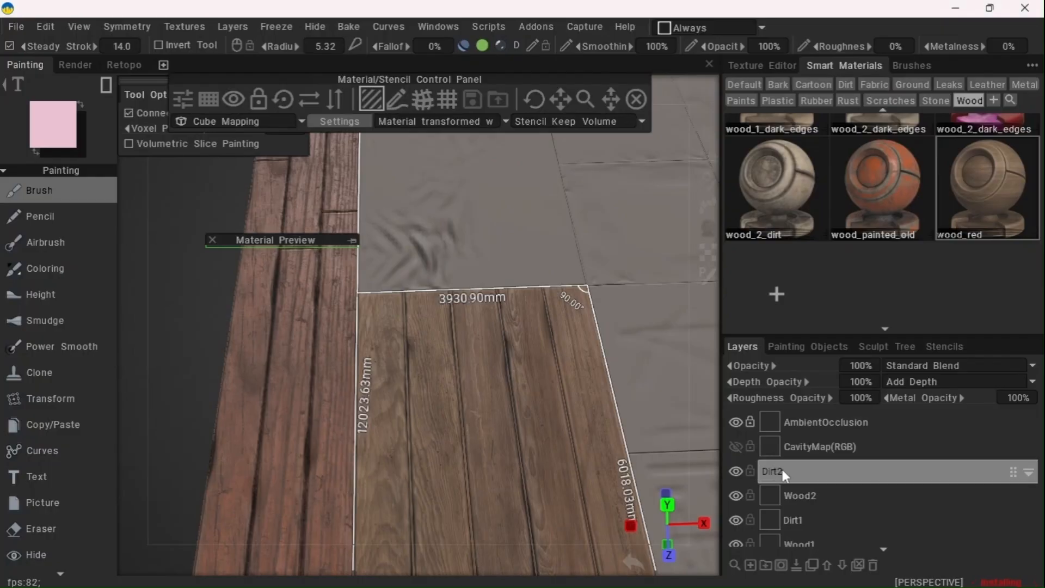
{"action": "key", "text": "Return"}
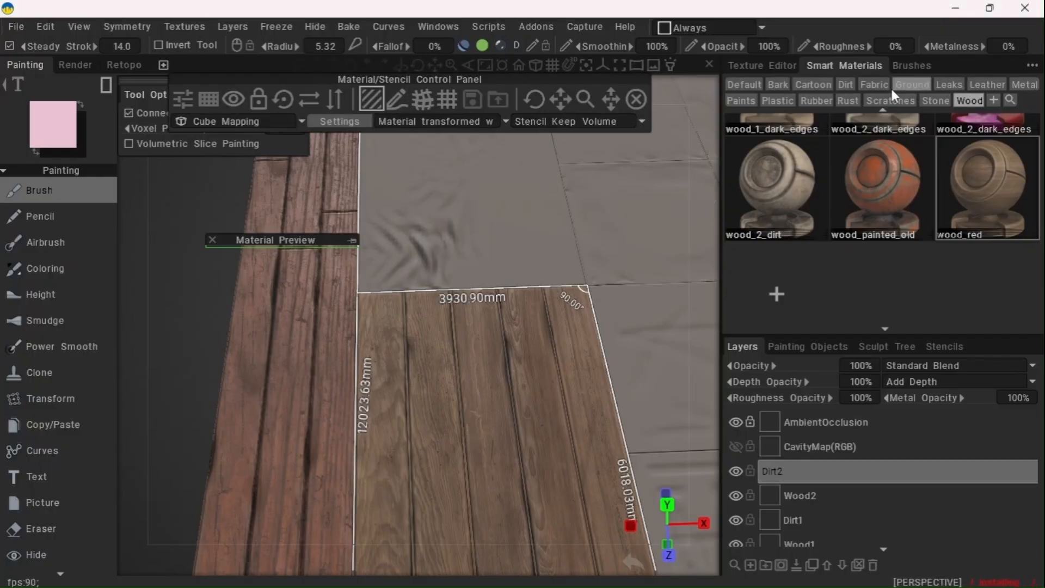
Choose the dirt_22 smart material from the Dirt category, reposition its preview and collapse it
{"action": "left_click", "coordinate": [849, 83]}
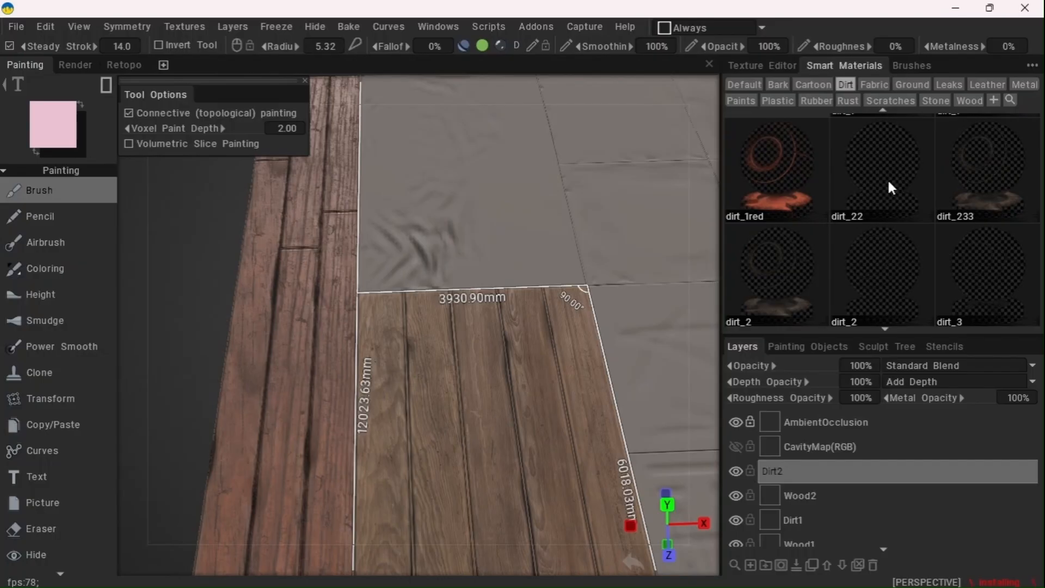
{"action": "left_click", "coordinate": [891, 188]}
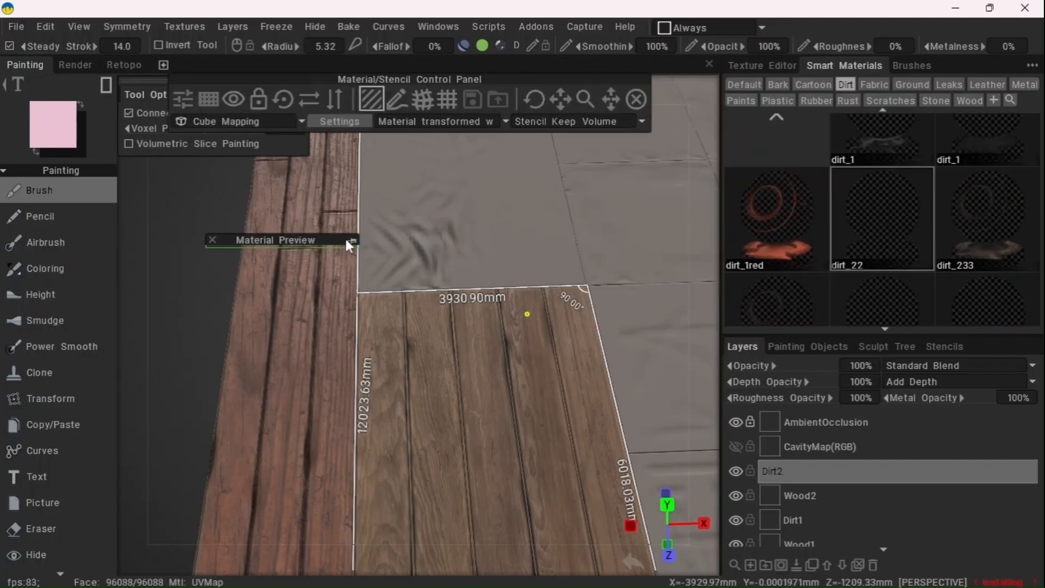
{"action": "left_click_drag", "start_coordinate": [341, 239], "coordinate": [446, 249]}
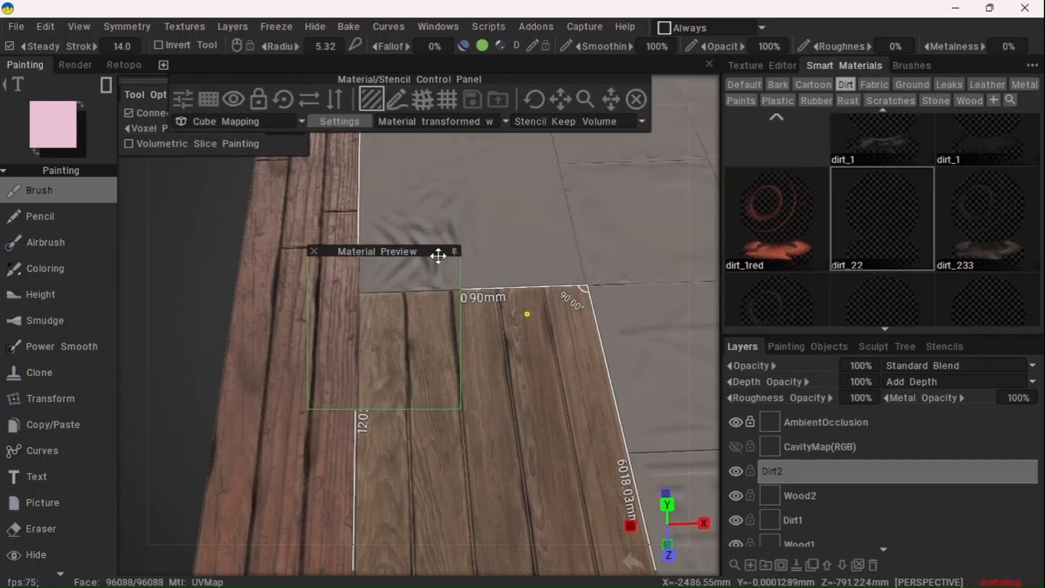
{"action": "left_click", "coordinate": [455, 252]}
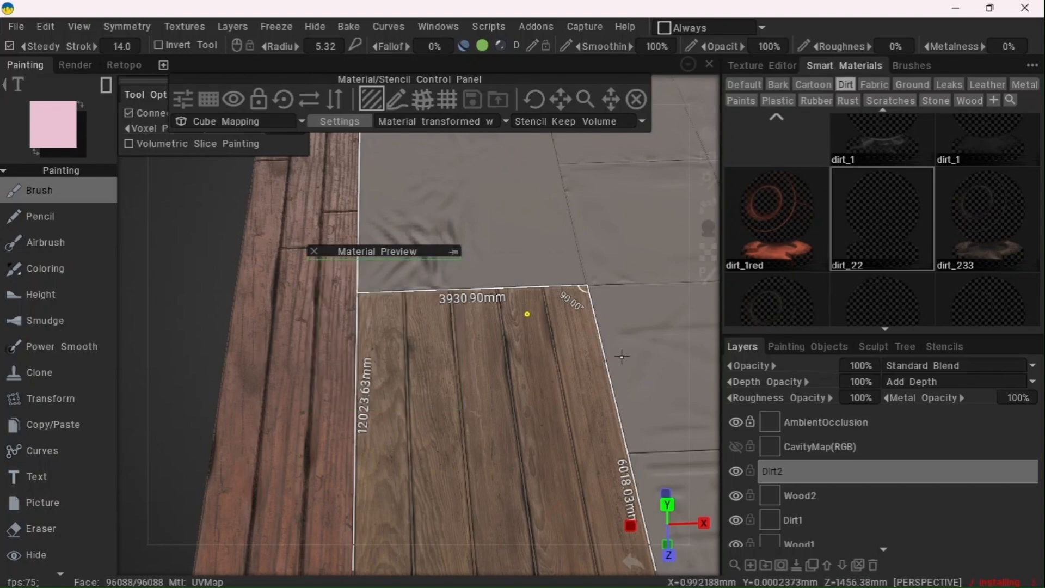
From the top view, fill the five-plank rectangle with dirt_22 on the Dirt2 layer and move the material preview off the plane
{"action": "left_click", "coordinate": [667, 505]}
{"action": "left_click_drag", "start_coordinate": [434, 67], "coordinate": [450, 96]}
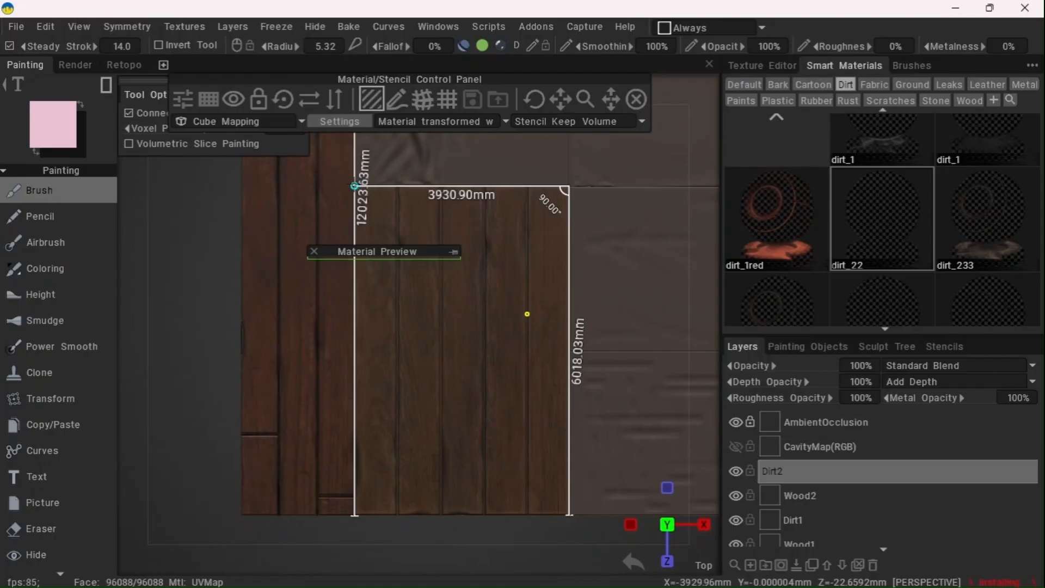
{"action": "mouse_move", "coordinate": [383, 240]}
{"action": "left_mouse_down"}
{"action": "mouse_move", "coordinate": [555, 414]}
{"action": "mouse_move", "coordinate": [574, 525]}
{"action": "left_mouse_up"}
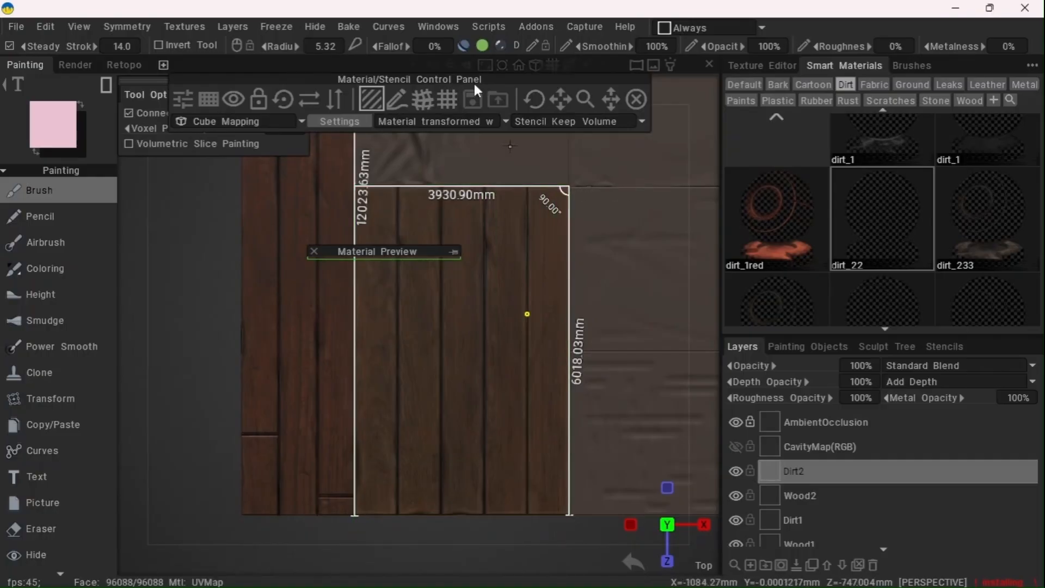
{"action": "mouse_move", "coordinate": [418, 66]}
{"action": "left_mouse_down"}
{"action": "mouse_move", "coordinate": [453, 64]}
{"action": "mouse_move", "coordinate": [421, 65]}
{"action": "mouse_move", "coordinate": [434, 70]}
{"action": "left_mouse_up"}
{"action": "mouse_move", "coordinate": [357, 74]}
{"action": "left_click_drag", "start_coordinate": [416, 249], "coordinate": [284, 194]}
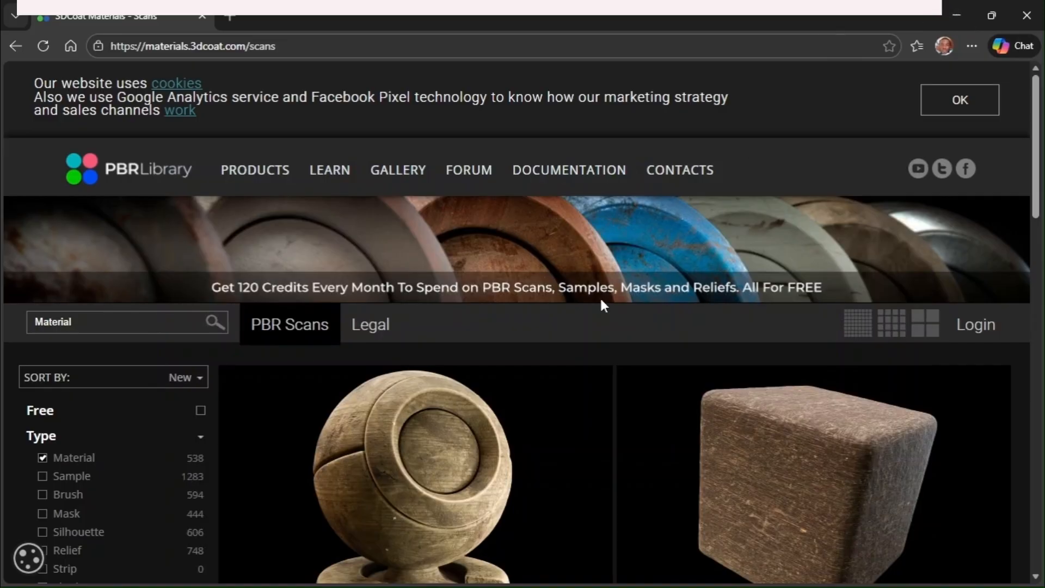
Switch to the 3DCoat PBR scans library in the browser and search it for "Material leather"
{"action": "scroll", "coordinate": [470, 353], "scroll_direction": "down", "scroll_amount": 5}
{"action": "scroll", "coordinate": [390, 353], "scroll_direction": "up", "scroll_amount": 5}
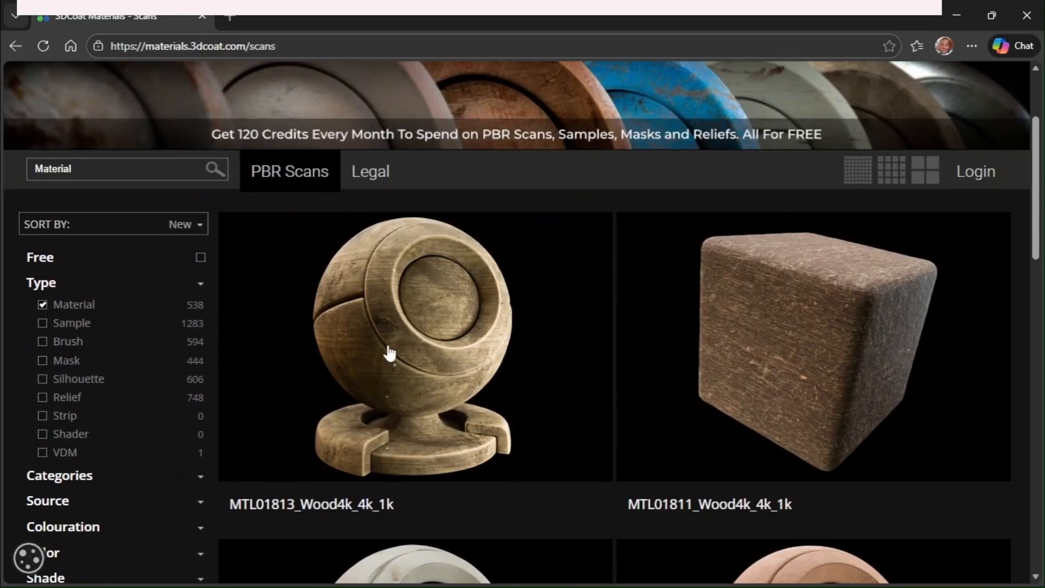
{"action": "left_click", "coordinate": [137, 164]}
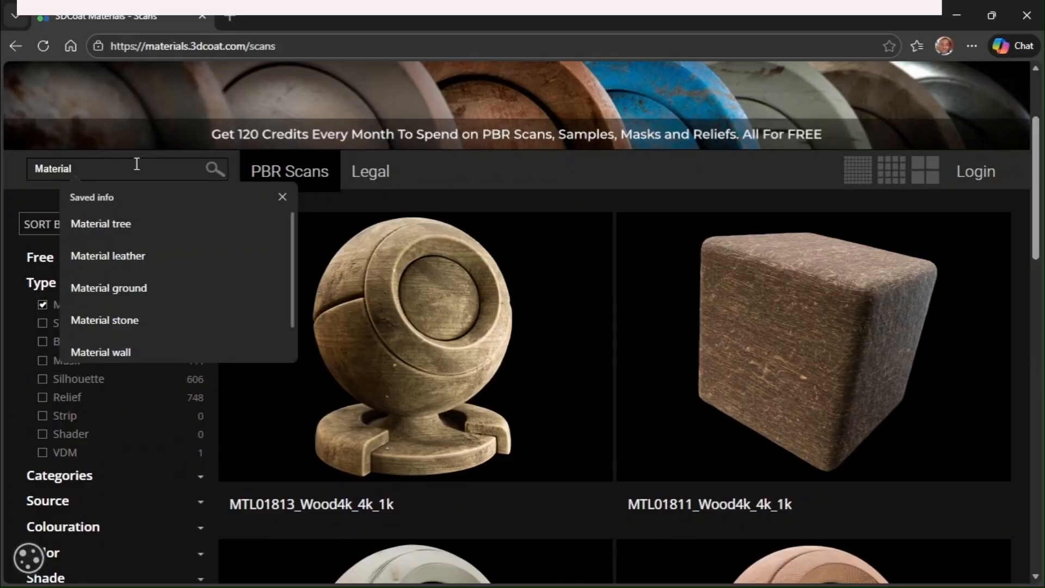
{"action": "type", "text": "l"}
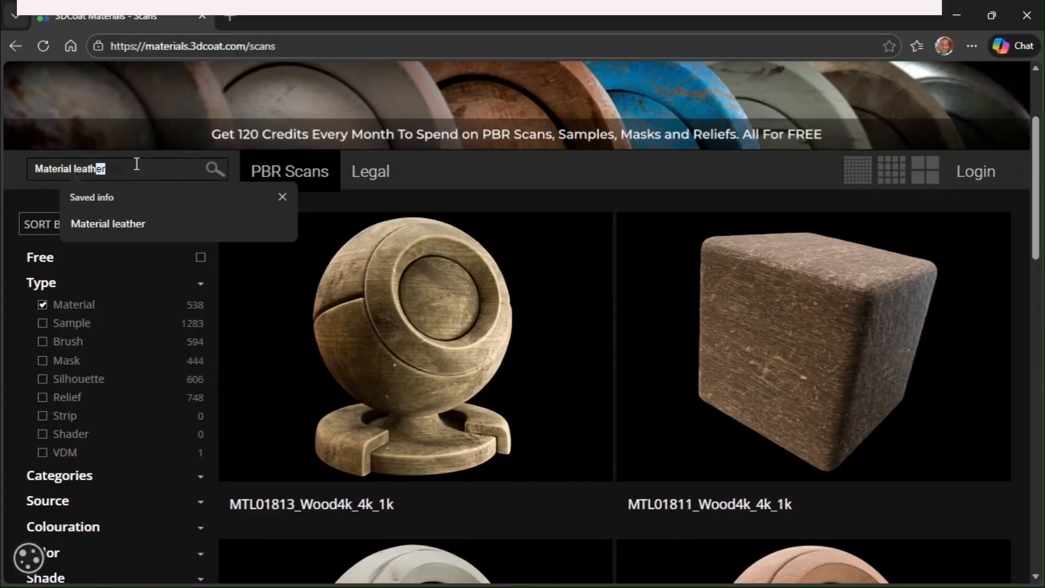
{"action": "type", "text": "eath"}
{"action": "key", "text": "Return"}
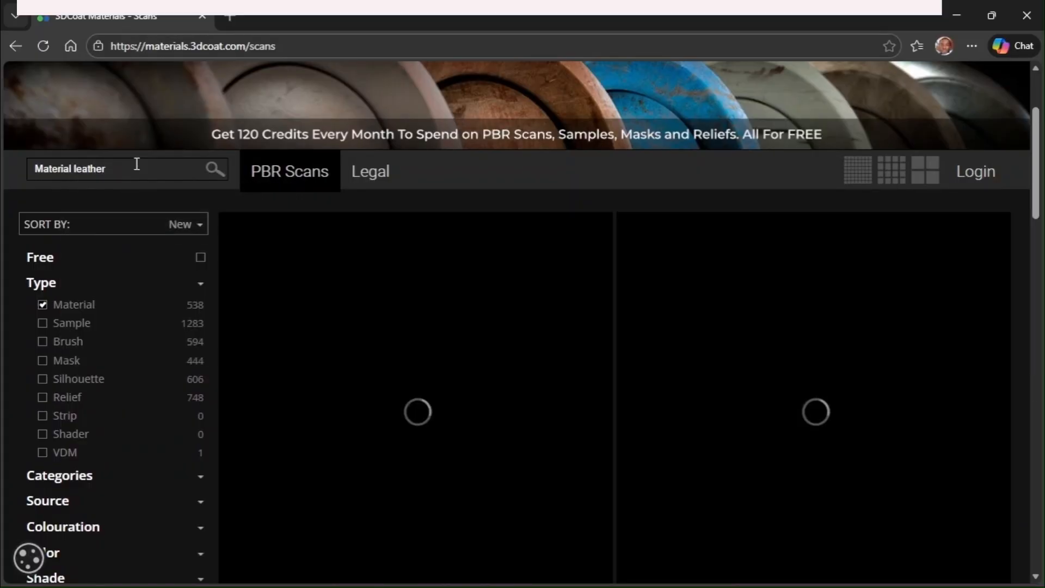
Browse the leather materials in the library and view the details of MTL01477_Leather_8k_4k
{"action": "scroll", "coordinate": [615, 245], "scroll_direction": "down", "scroll_amount": 5}
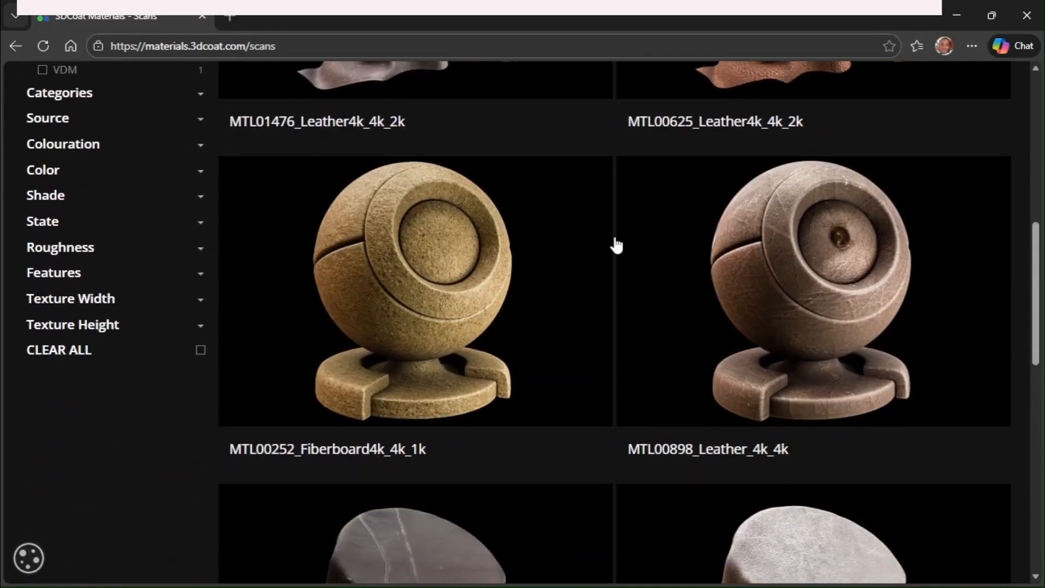
{"action": "scroll", "coordinate": [617, 245], "scroll_direction": "down", "scroll_amount": 5}
{"action": "left_click", "coordinate": [418, 245]}
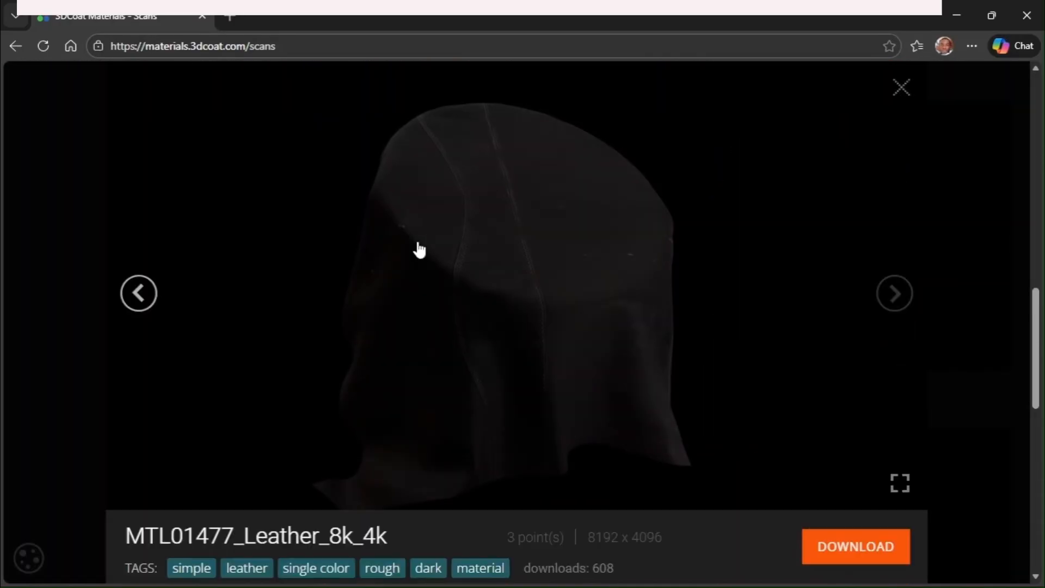
{"action": "left_click", "coordinate": [895, 294]}
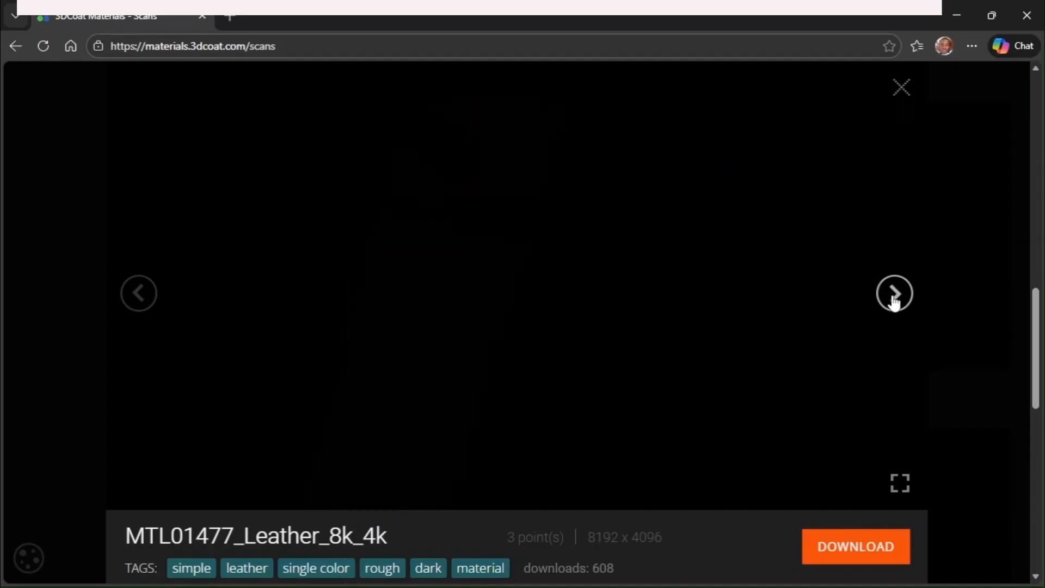
{"action": "scroll", "coordinate": [959, 163], "scroll_direction": "down", "scroll_amount": 3}
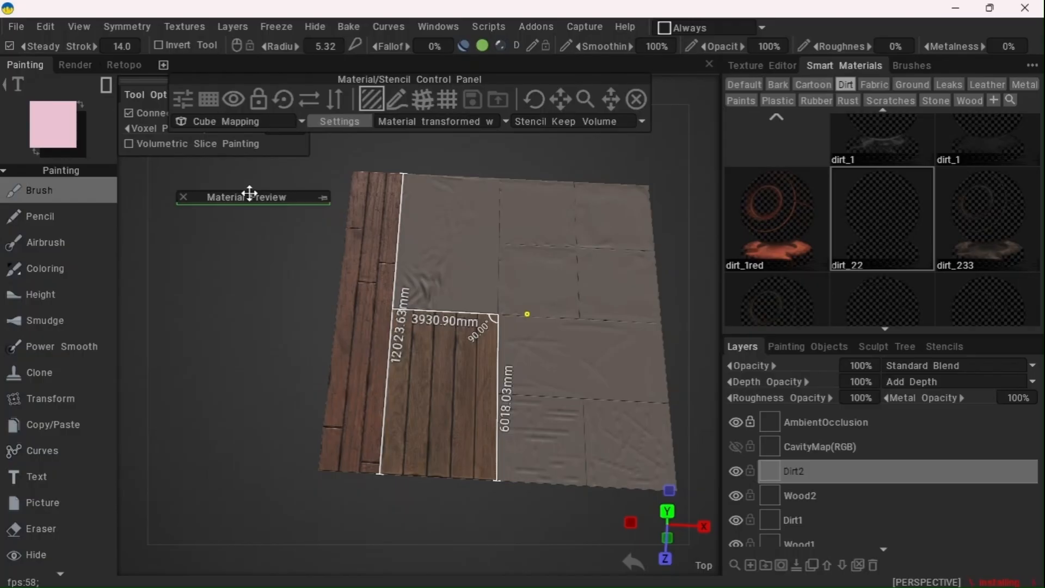
Return to 3DCoat, show the Leather smart materials and look through the available ones
{"action": "left_click", "coordinate": [1001, 85]}
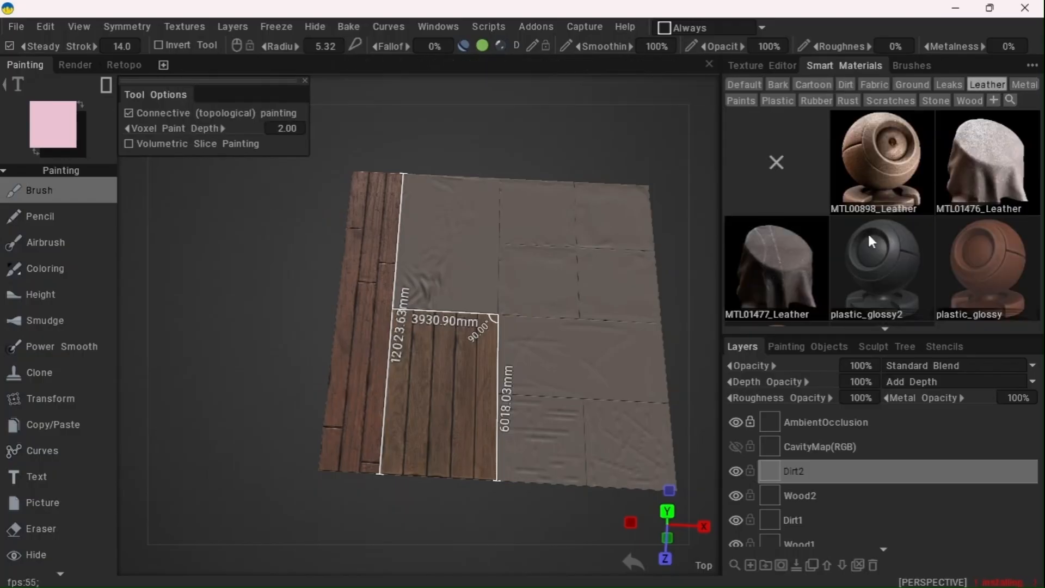
{"action": "mouse_move", "coordinate": [866, 232]}
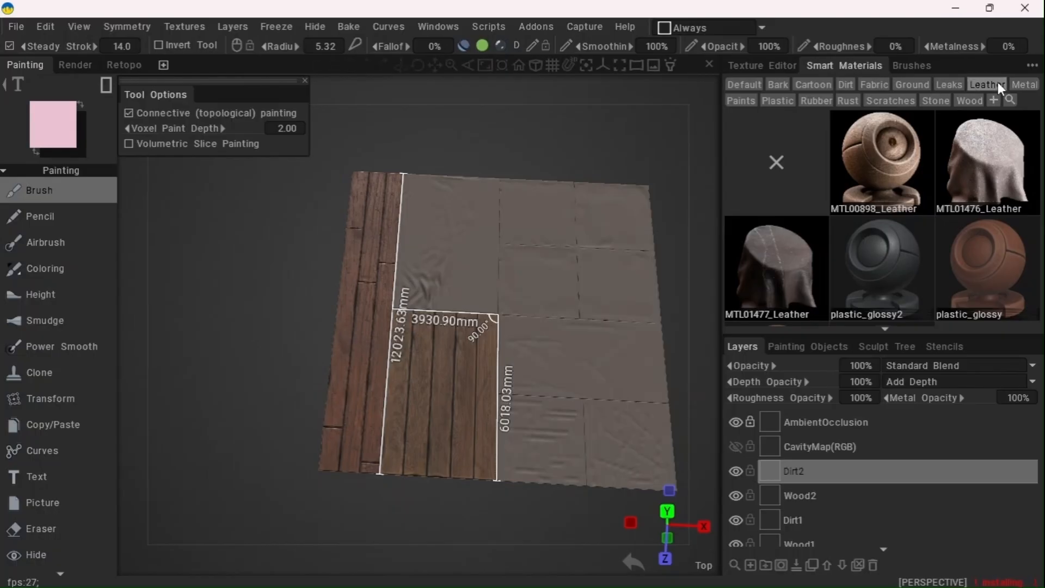
{"action": "scroll", "coordinate": [956, 231], "scroll_direction": "down", "scroll_amount": 2}
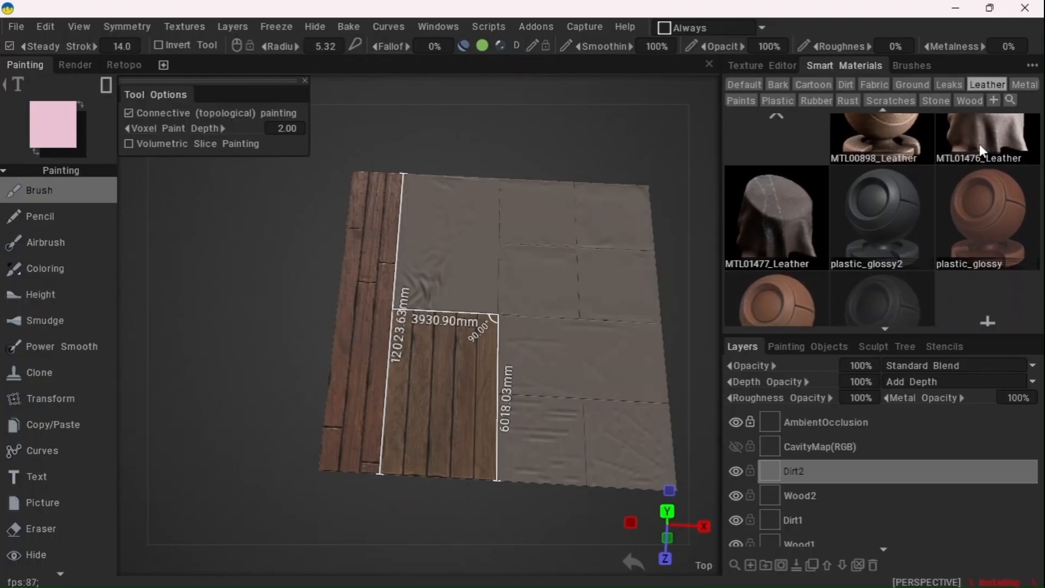
{"action": "scroll", "coordinate": [934, 173], "scroll_direction": "up", "scroll_amount": 2}
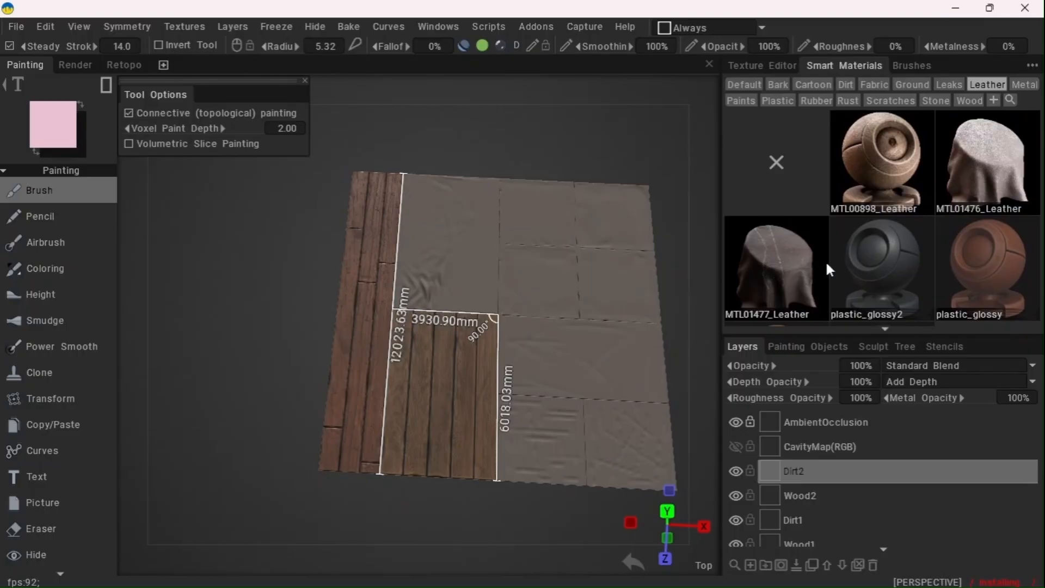
Choose the MTL01477_Leather smart material and look at its preview, leaving the preview collapsed
{"action": "mouse_move", "coordinate": [791, 273]}
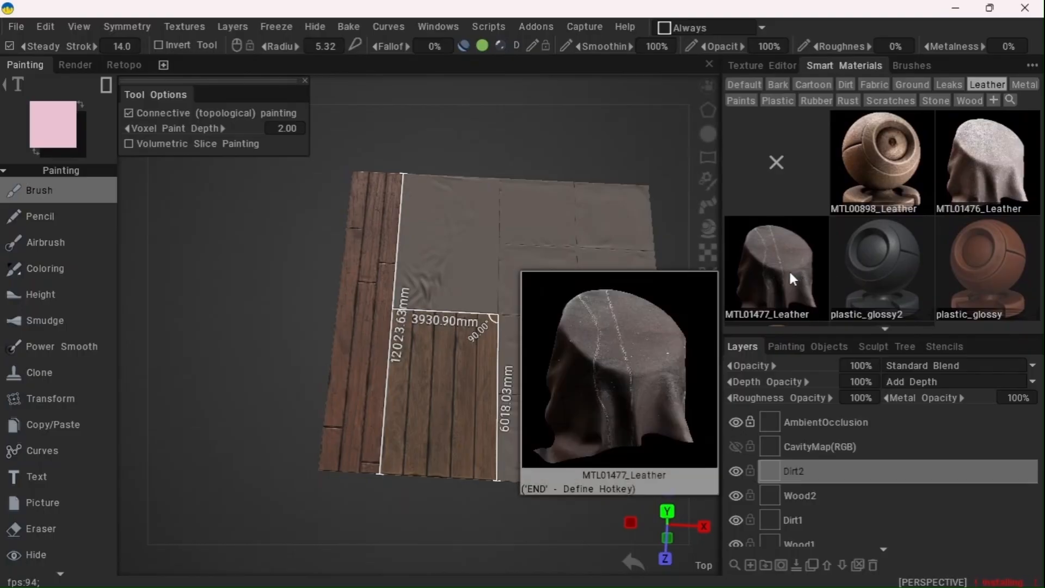
{"action": "left_click", "coordinate": [789, 270]}
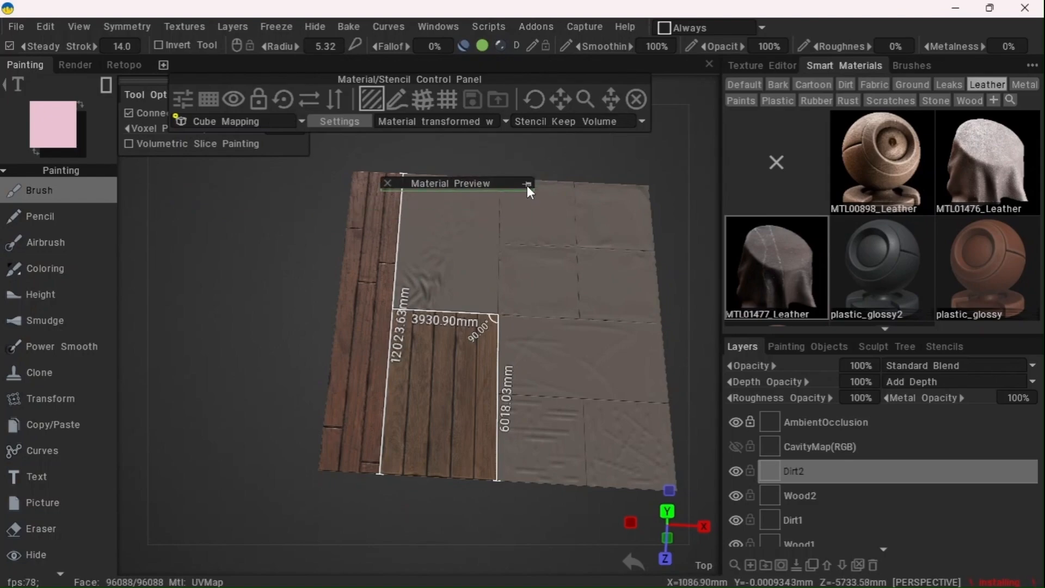
{"action": "left_click", "coordinate": [527, 184]}
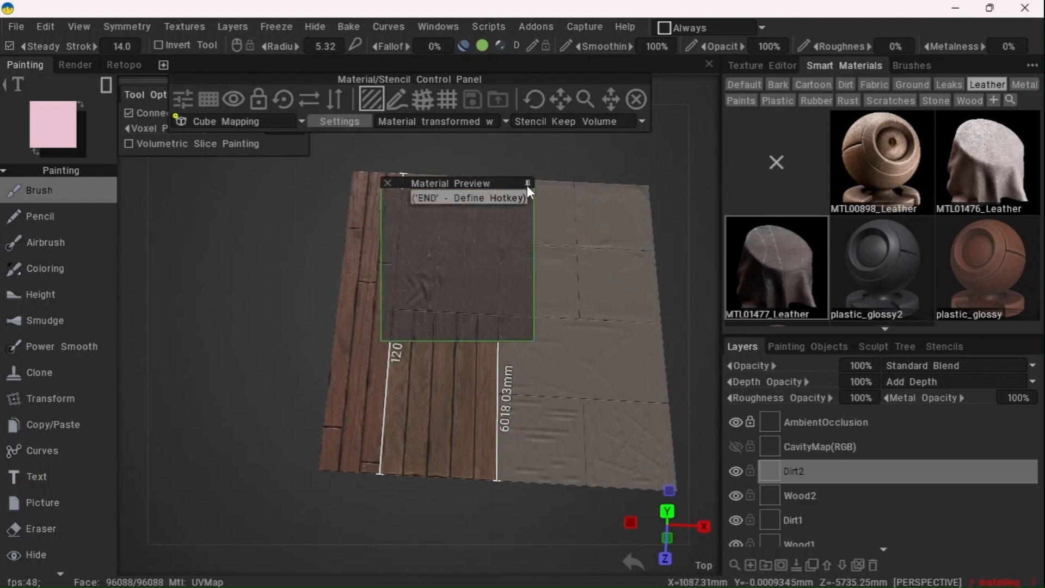
{"action": "left_click", "coordinate": [527, 184]}
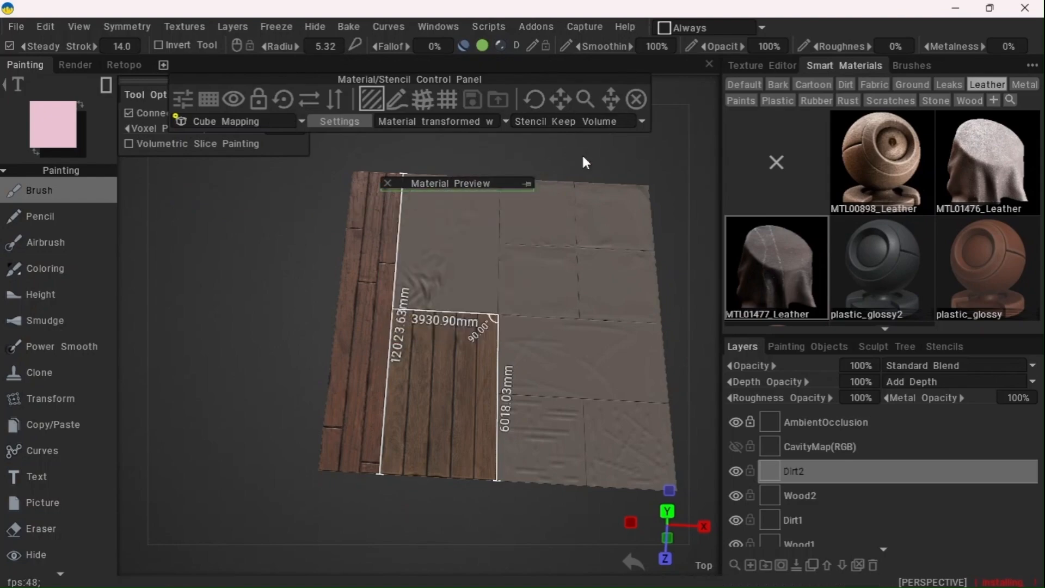
Add a new paint layer above Dirt2 and name it Leather
{"action": "left_click", "coordinate": [752, 562]}
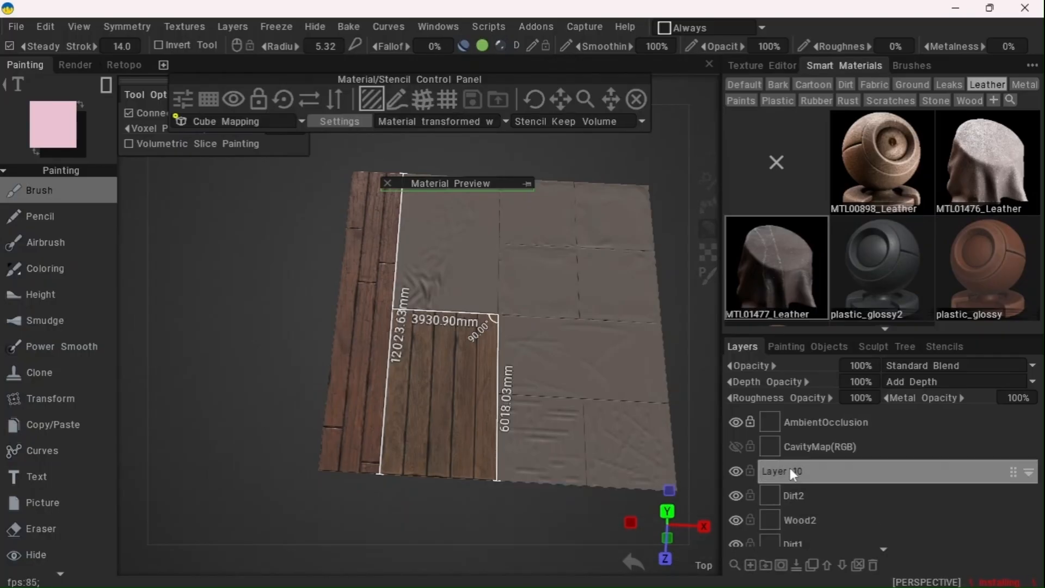
{"action": "double_click", "coordinate": [789, 469]}
{"action": "type", "text": "D"}
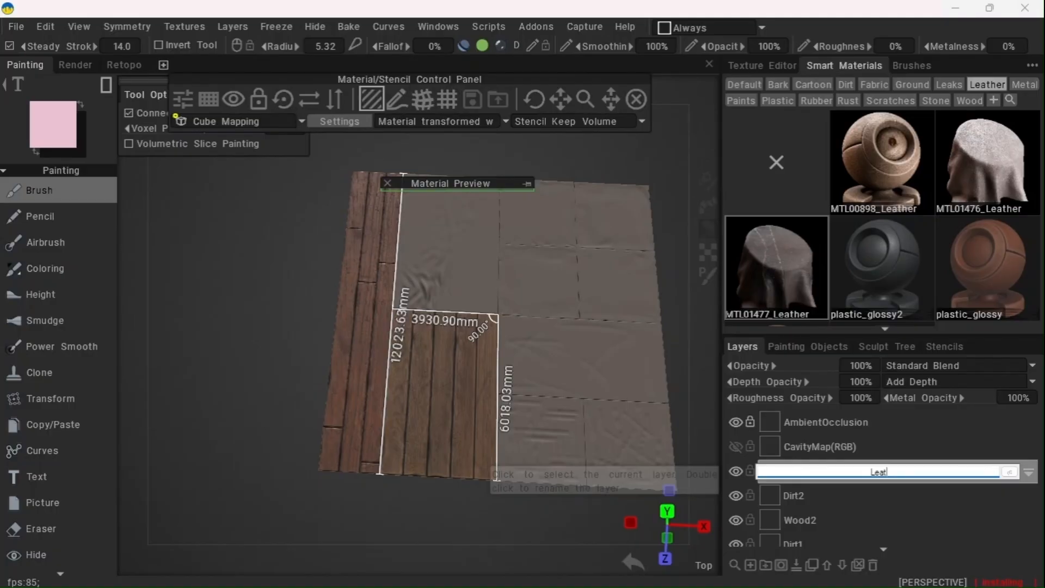
{"action": "type", "text": "eather"}
{"action": "key", "text": "Return"}
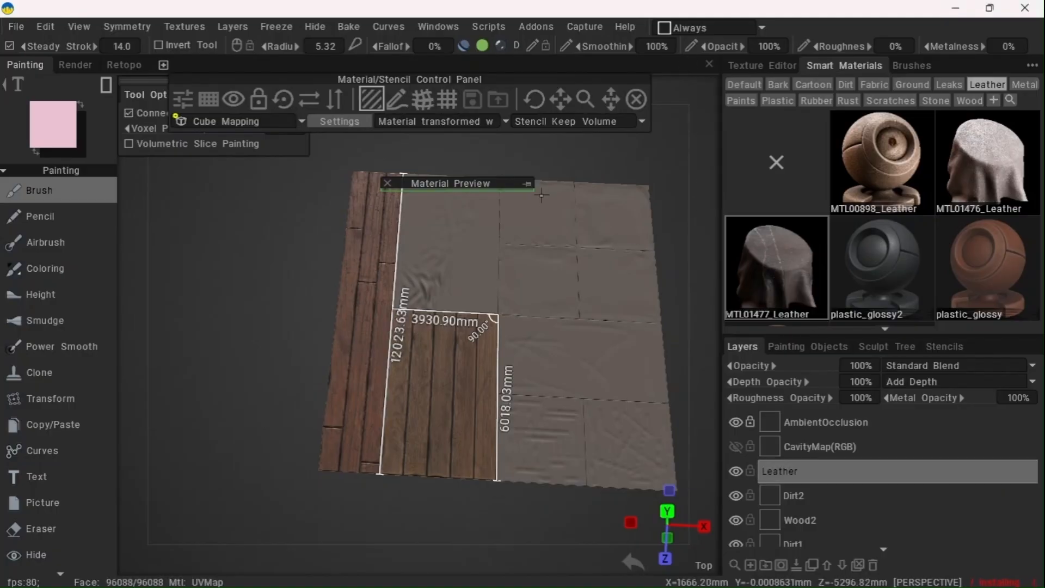
Choose the rectangle stroke mode and shift the leather material slightly sideways over the plane from the top view
{"action": "mouse_move", "coordinate": [442, 63]}
{"action": "left_click_drag", "start_coordinate": [442, 62], "coordinate": [437, 77]}
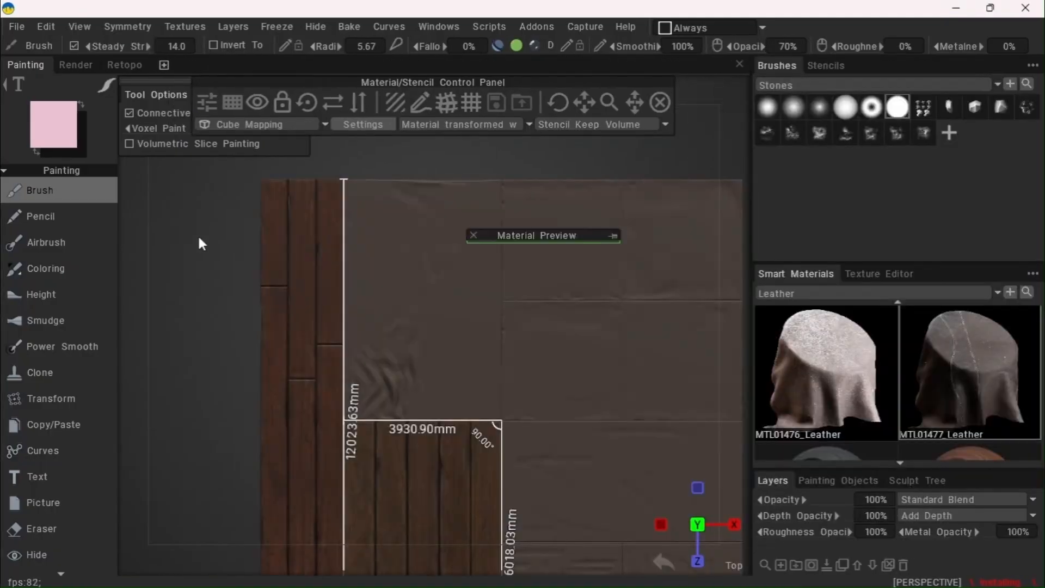
{"action": "mouse_move", "coordinate": [109, 89]}
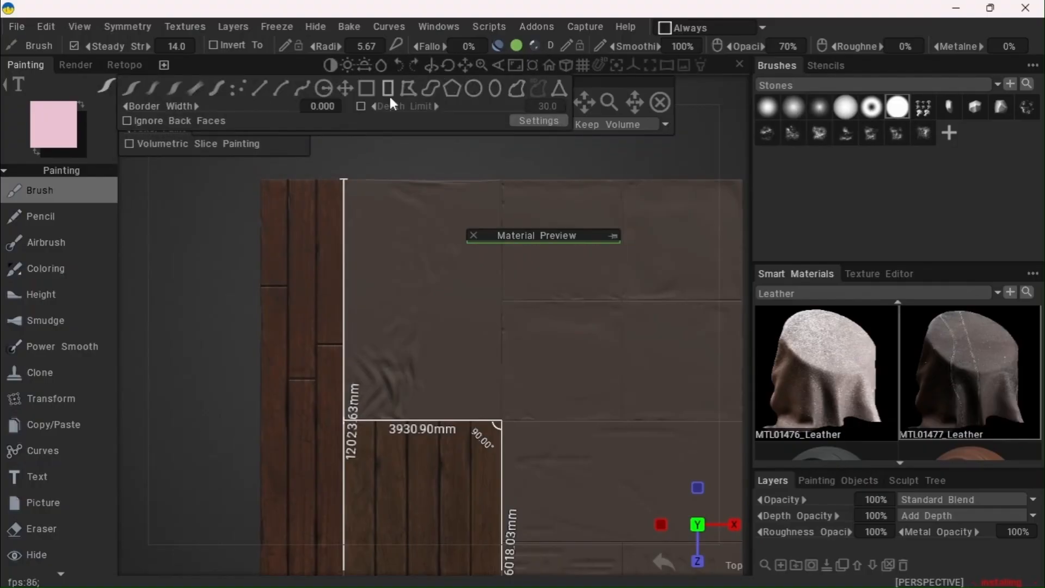
{"action": "left_click", "coordinate": [390, 96]}
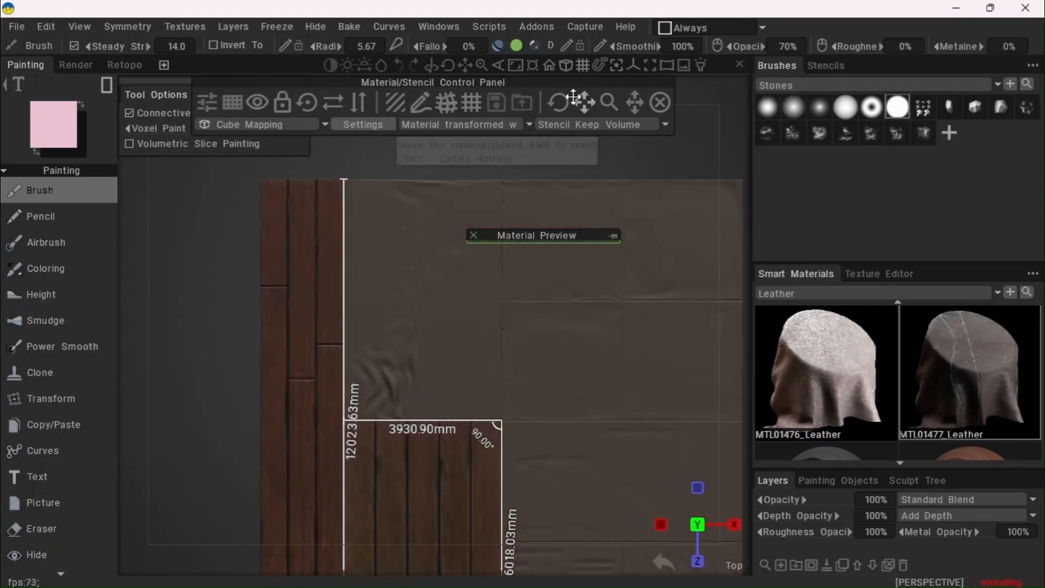
{"action": "mouse_move", "coordinate": [469, 65]}
{"action": "left_mouse_down"}
{"action": "mouse_move", "coordinate": [503, 61]}
{"action": "mouse_move", "coordinate": [479, 65]}
{"action": "left_mouse_up"}
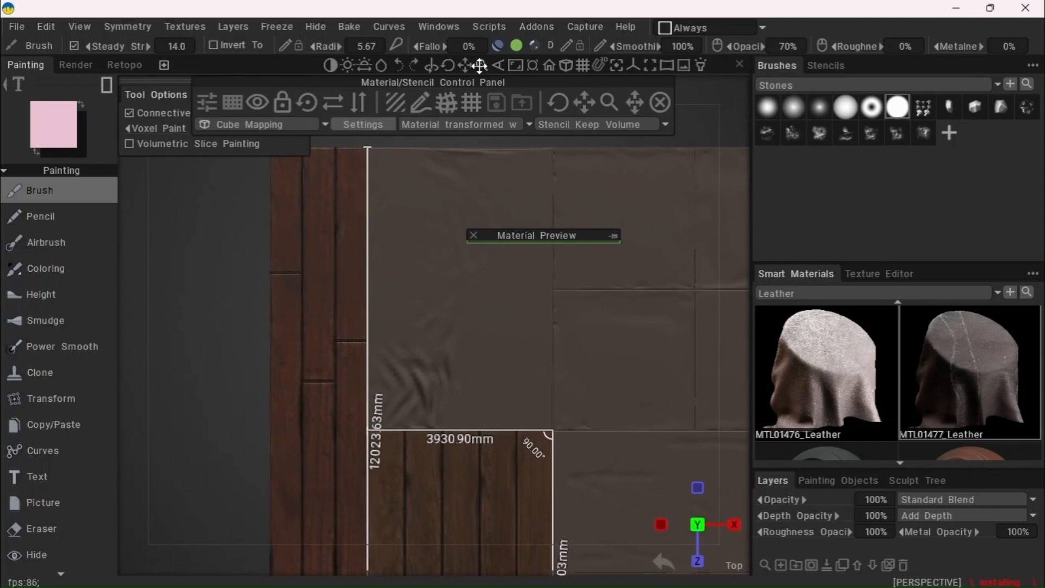
{"action": "mouse_move", "coordinate": [589, 100]}
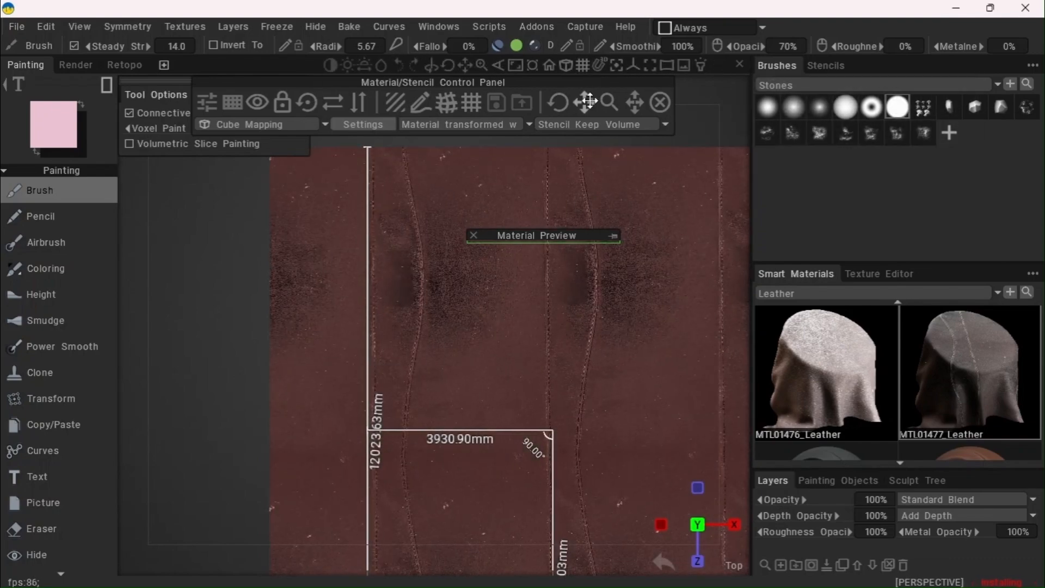
{"action": "mouse_move", "coordinate": [588, 101]}
{"action": "left_mouse_down"}
{"action": "mouse_move", "coordinate": [626, 107]}
{"action": "mouse_move", "coordinate": [588, 101]}
{"action": "mouse_move", "coordinate": [585, 151]}
{"action": "mouse_move", "coordinate": [588, 101]}
{"action": "left_mouse_up"}
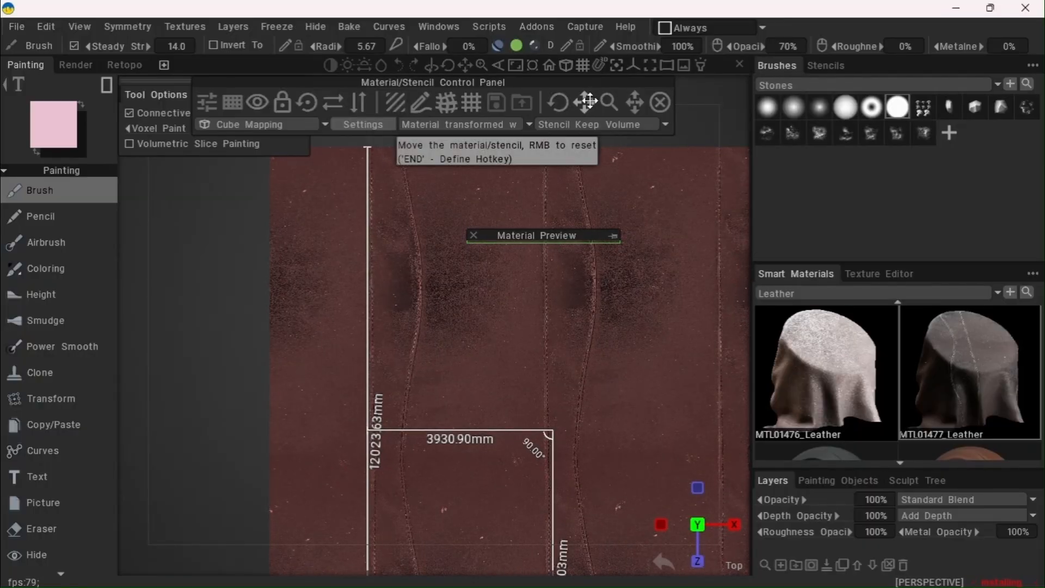
{"action": "left_click_drag", "start_coordinate": [590, 101], "coordinate": [591, 100]}
Move the material preview higher, collapse it, and fill the rectangle above the five planks with MTL01477_Leather
{"action": "left_click", "coordinate": [613, 236]}
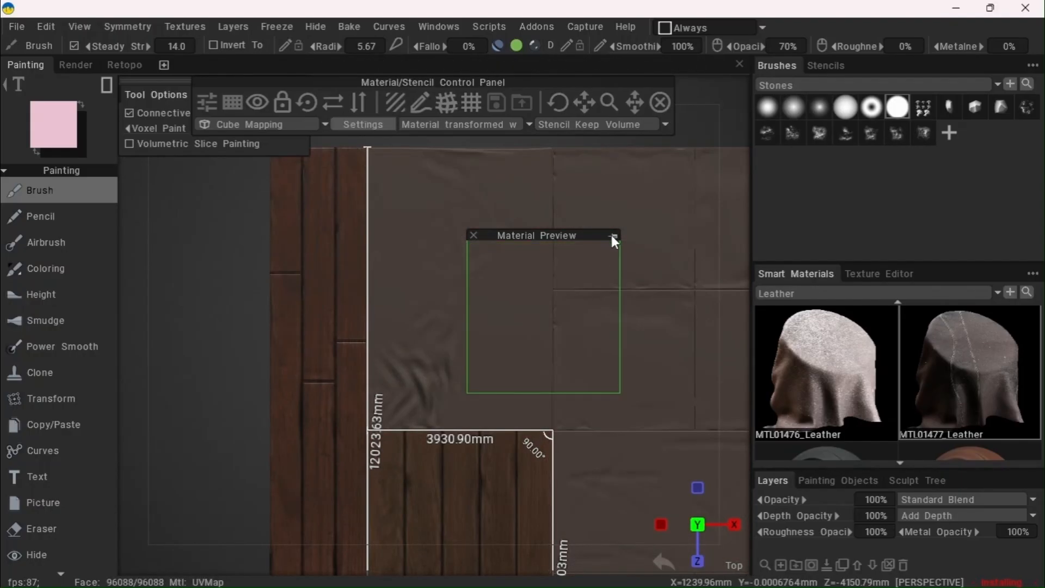
{"action": "left_click_drag", "start_coordinate": [584, 235], "coordinate": [571, 183]}
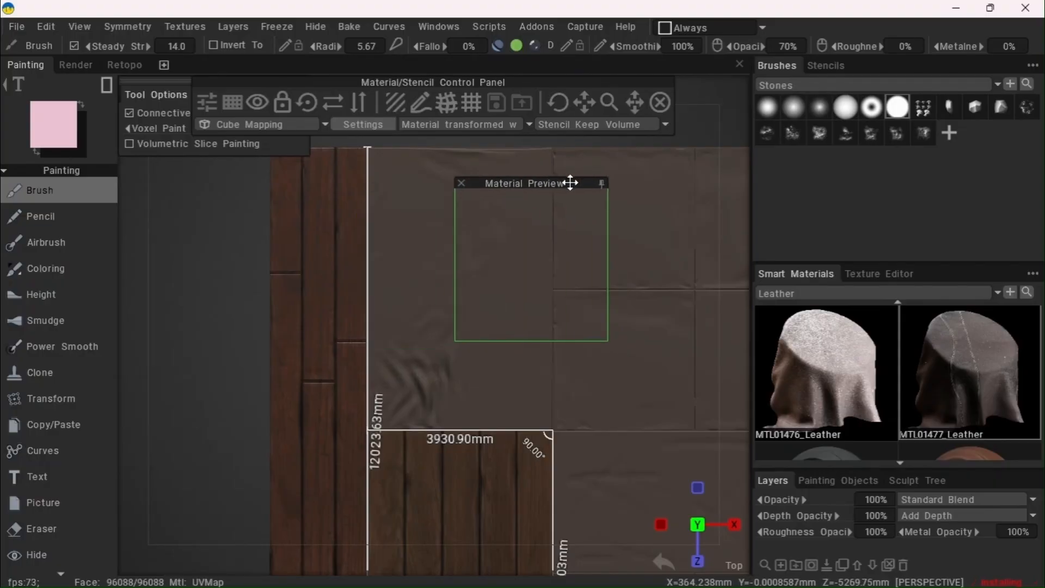
{"action": "left_click", "coordinate": [602, 184]}
{"action": "left_click_drag", "start_coordinate": [552, 430], "coordinate": [368, 159]}
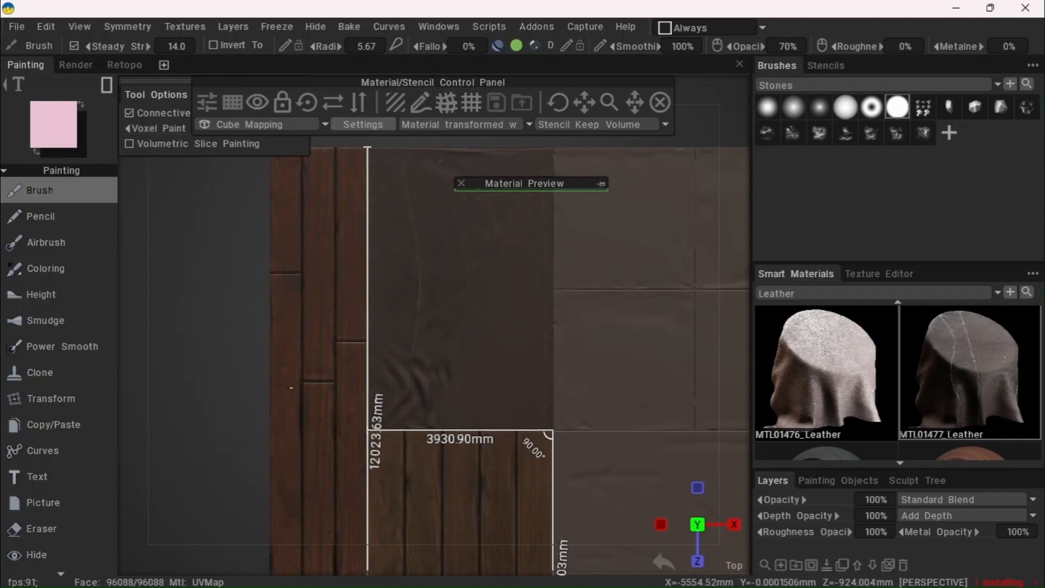
Switch the top view to orthographic projection and activate the Measure tool
{"action": "mouse_move", "coordinate": [437, 73]}
{"action": "mouse_move", "coordinate": [451, 66]}
{"action": "left_mouse_down"}
{"action": "mouse_move", "coordinate": [474, 61]}
{"action": "mouse_move", "coordinate": [493, 80]}
{"action": "mouse_move", "coordinate": [469, 69]}
{"action": "left_mouse_up"}
{"action": "key", "text": "KP_7"}
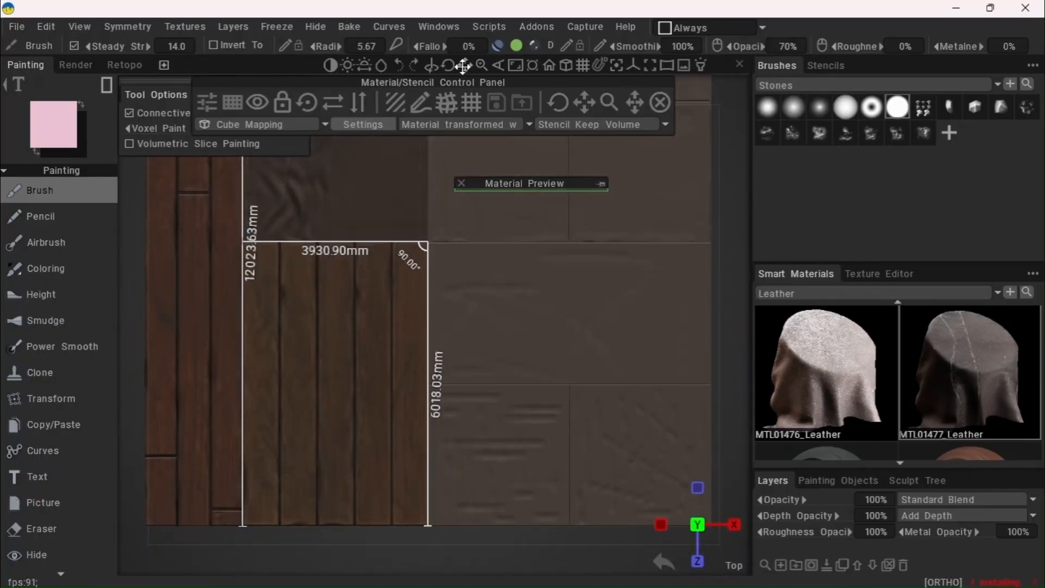
{"action": "left_click_drag", "start_coordinate": [463, 66], "coordinate": [462, 69]}
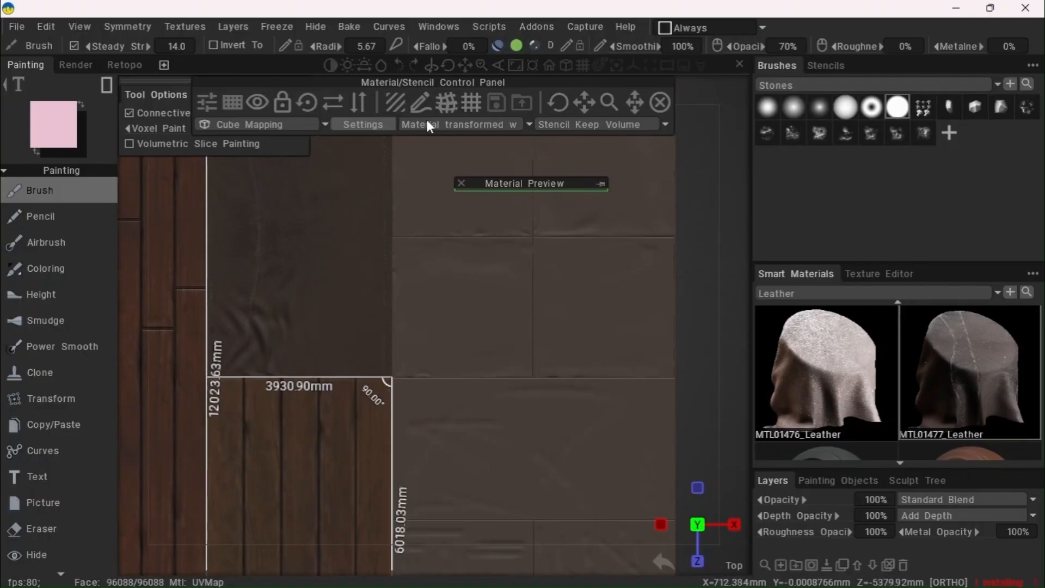
{"action": "scroll", "coordinate": [15, 478], "scroll_direction": "down", "scroll_amount": 3}
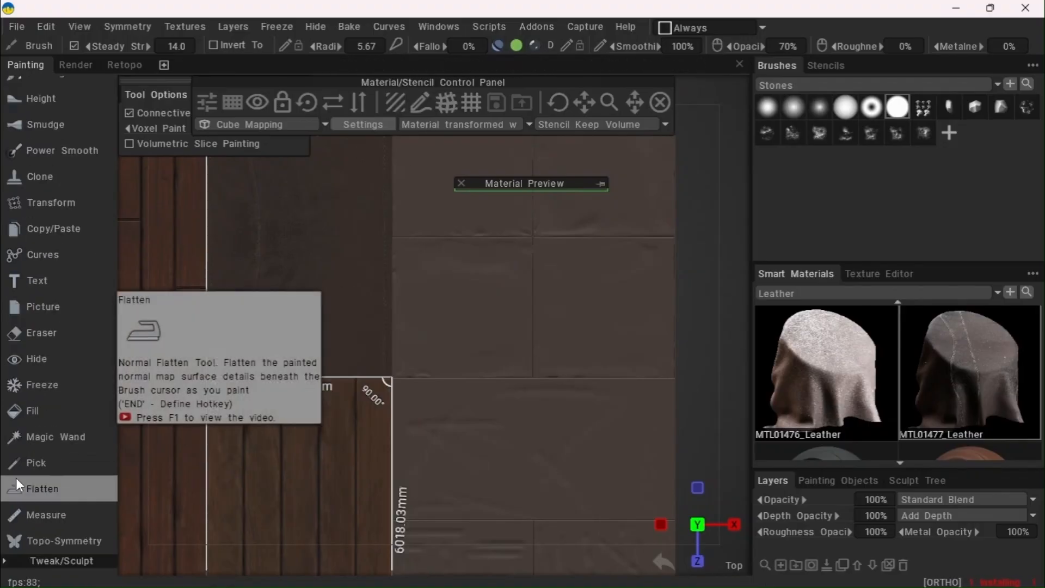
{"action": "left_click", "coordinate": [58, 521]}
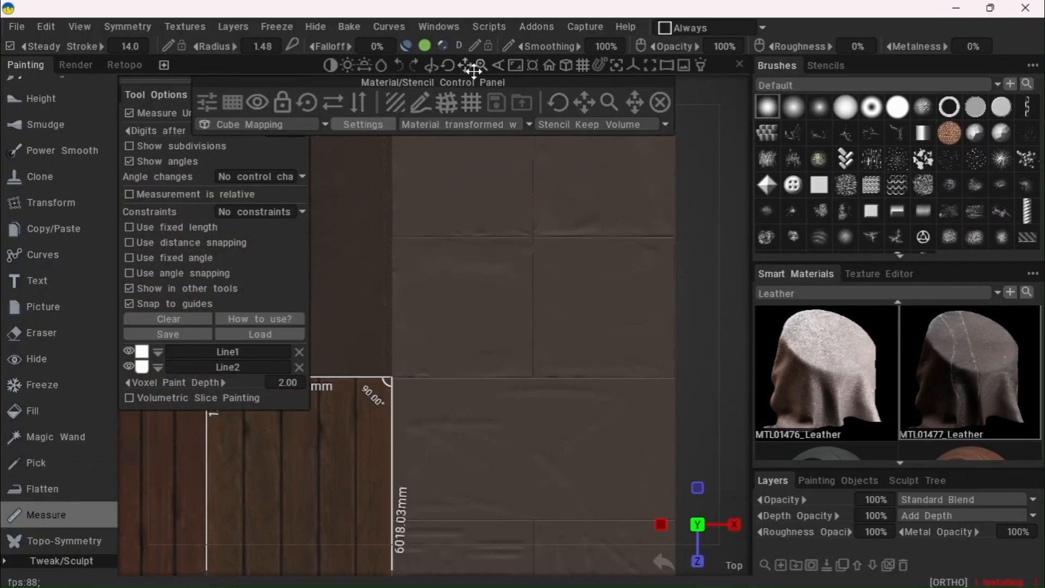
{"action": "left_click_drag", "start_coordinate": [474, 70], "coordinate": [481, 61]}
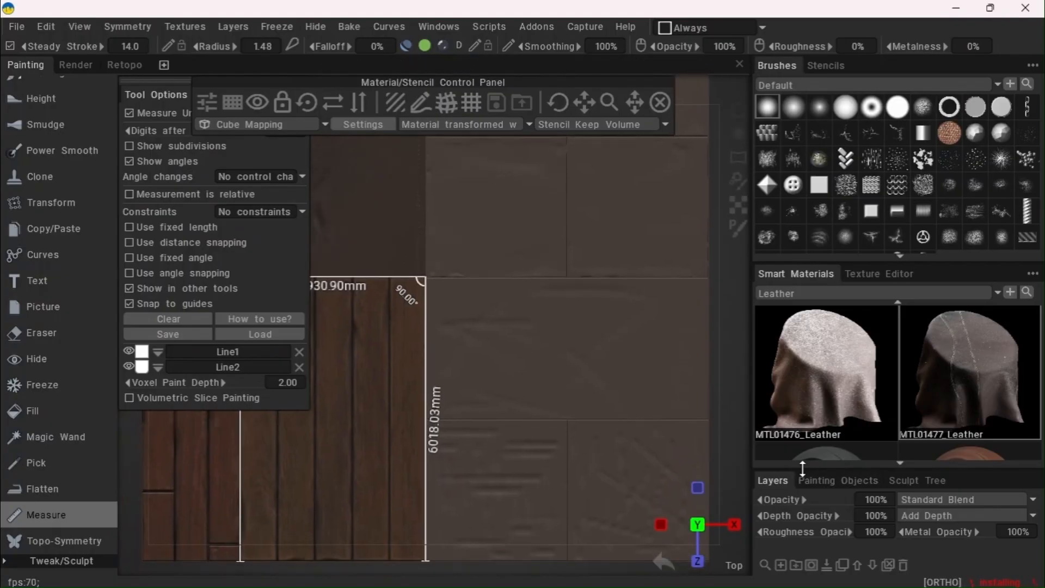
Enlarge the layer list and add a new layer named Roughness above Leather
{"action": "left_click_drag", "start_coordinate": [802, 467], "coordinate": [828, 280]}
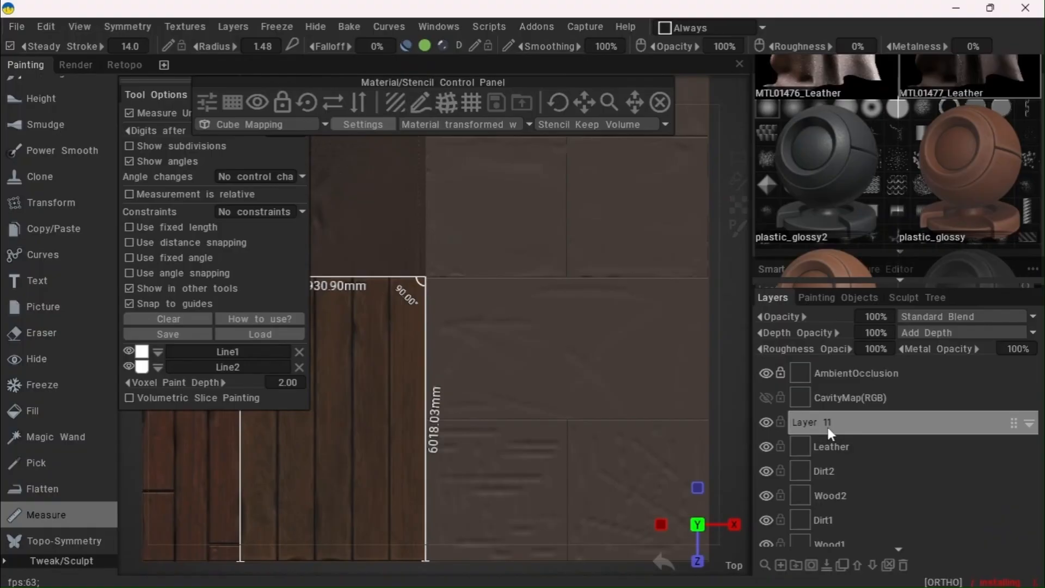
{"action": "double_click", "coordinate": [828, 429]}
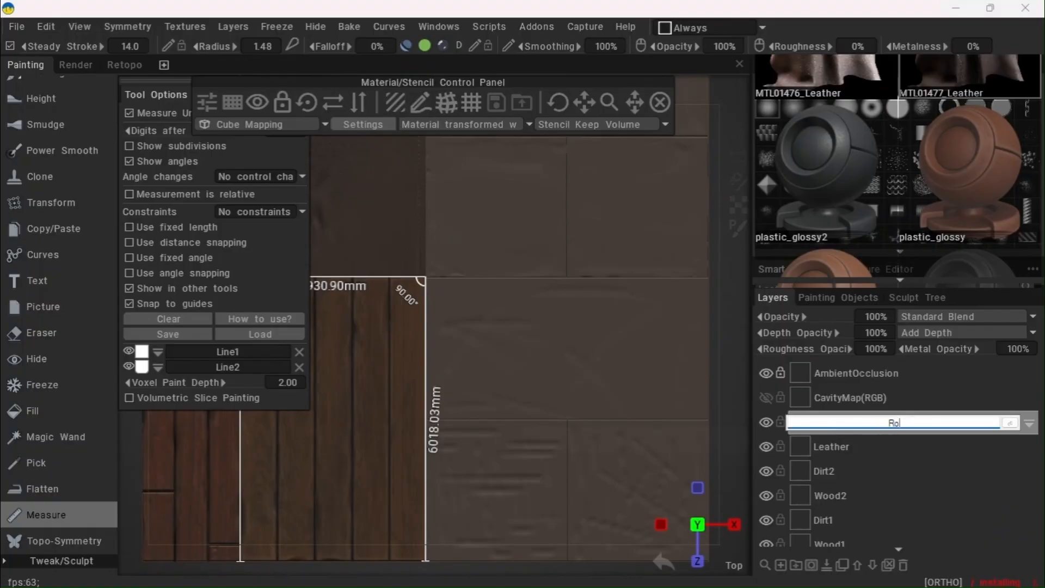
{"action": "key", "text": "Return"}
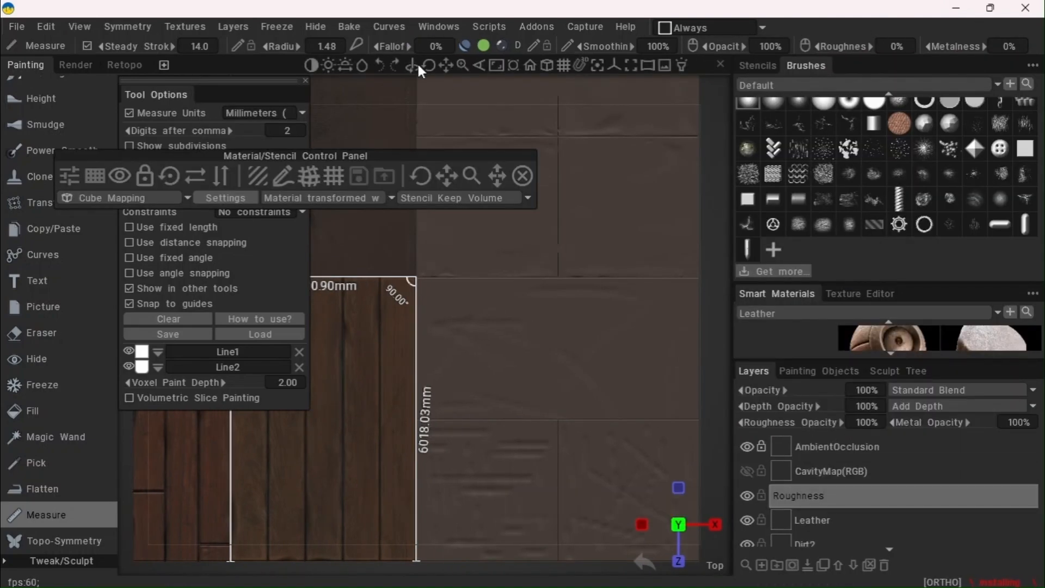
{"action": "mouse_move", "coordinate": [448, 64]}
{"action": "left_mouse_down"}
{"action": "mouse_move", "coordinate": [463, 94]}
{"action": "mouse_move", "coordinate": [448, 65]}
{"action": "left_mouse_up"}
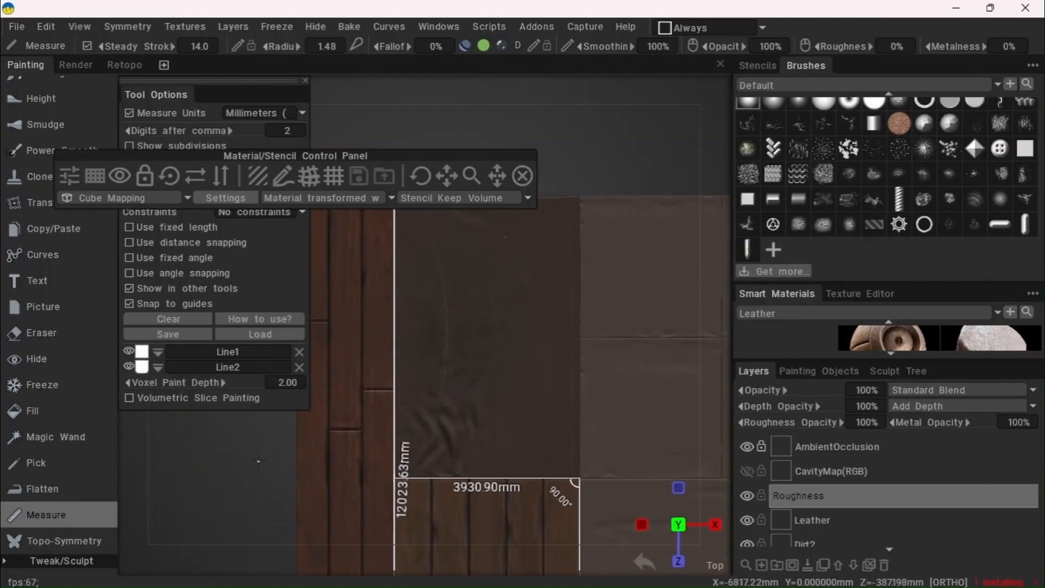
{"action": "left_click_drag", "start_coordinate": [259, 463], "coordinate": [241, 477]}
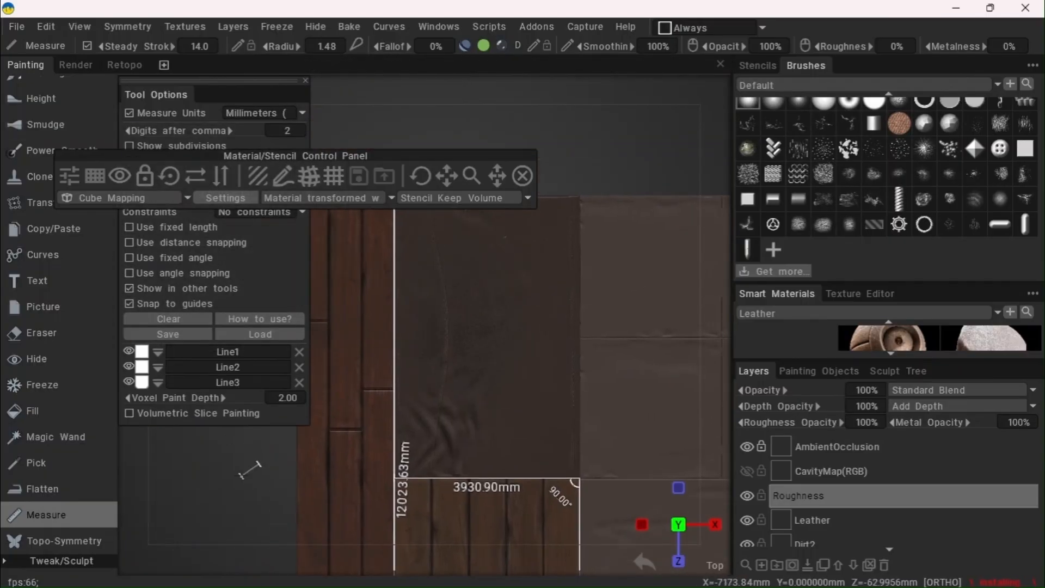
{"action": "key", "text": "ctrl+z"}
Return to the Brush tool with the freehand stroke mode and tilt the plane into a perspective view
{"action": "scroll", "coordinate": [57, 178], "scroll_direction": "up", "scroll_amount": 5}
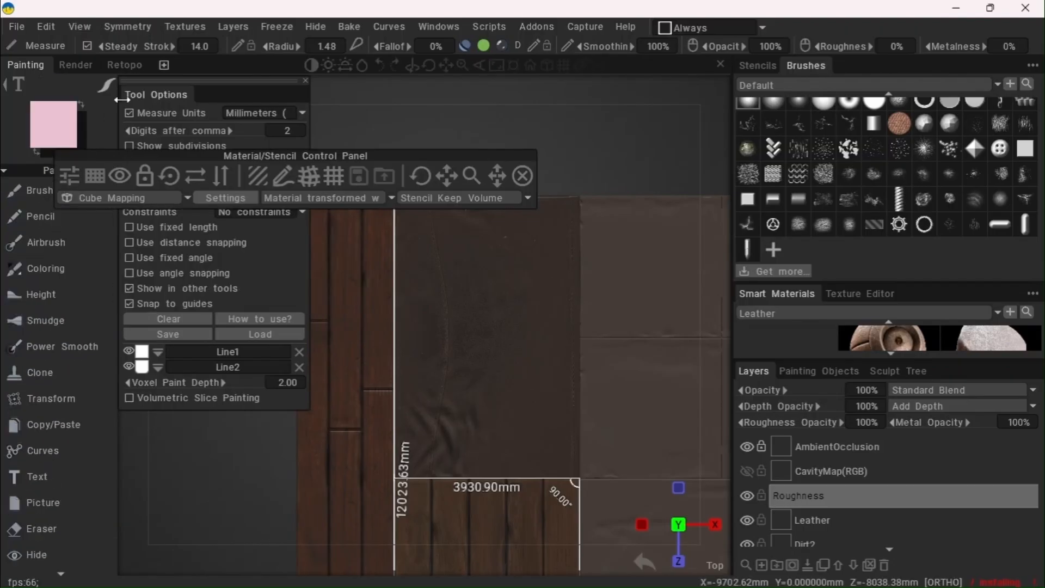
{"action": "left_click", "coordinate": [15, 188]}
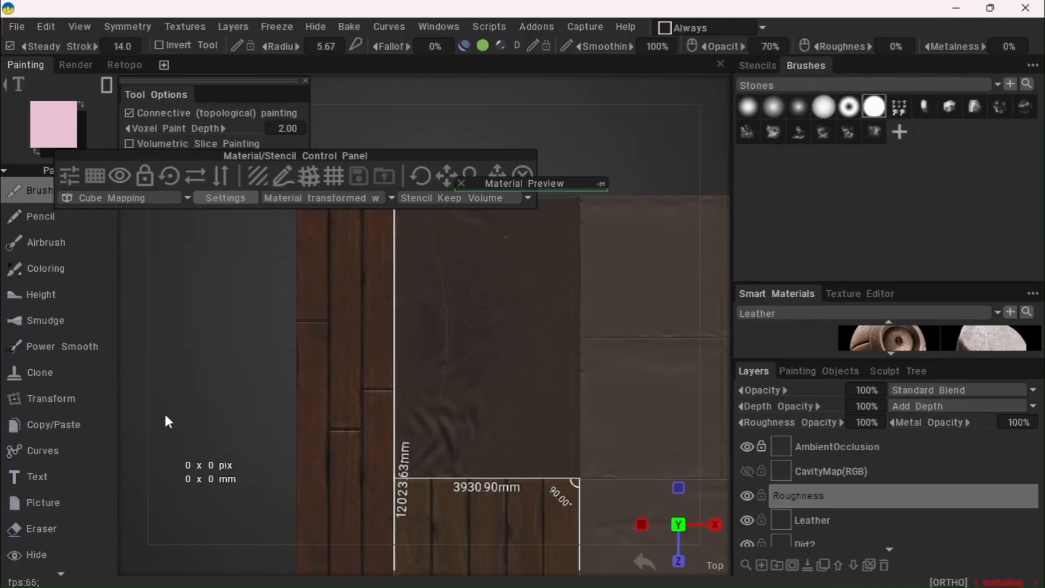
{"action": "mouse_move", "coordinate": [109, 83]}
{"action": "left_click", "coordinate": [138, 94]}
{"action": "mouse_move", "coordinate": [192, 339]}
{"action": "left_mouse_down"}
{"action": "mouse_move", "coordinate": [196, 265]}
{"action": "mouse_move", "coordinate": [181, 240]}
{"action": "mouse_move", "coordinate": [283, 357]}
{"action": "mouse_move", "coordinate": [268, 360]}
{"action": "mouse_move", "coordinate": [253, 316]}
{"action": "mouse_move", "coordinate": [218, 432]}
{"action": "mouse_move", "coordinate": [248, 349]}
{"action": "left_mouse_up"}
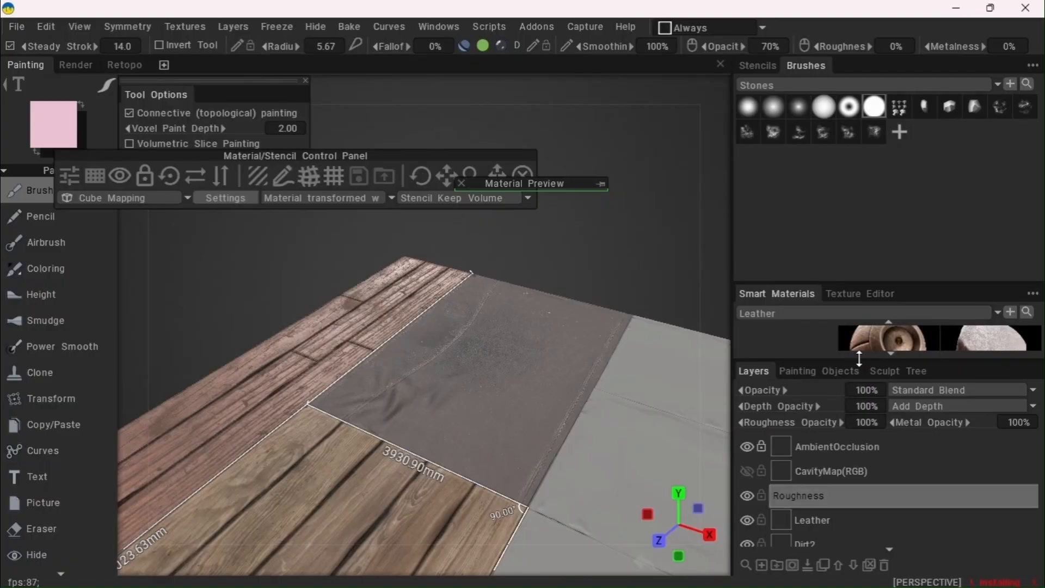
Enlarge the smart materials list and show the Plastic category
{"action": "left_click_drag", "start_coordinate": [859, 358], "coordinate": [859, 489]}
{"action": "mouse_move", "coordinate": [847, 308]}
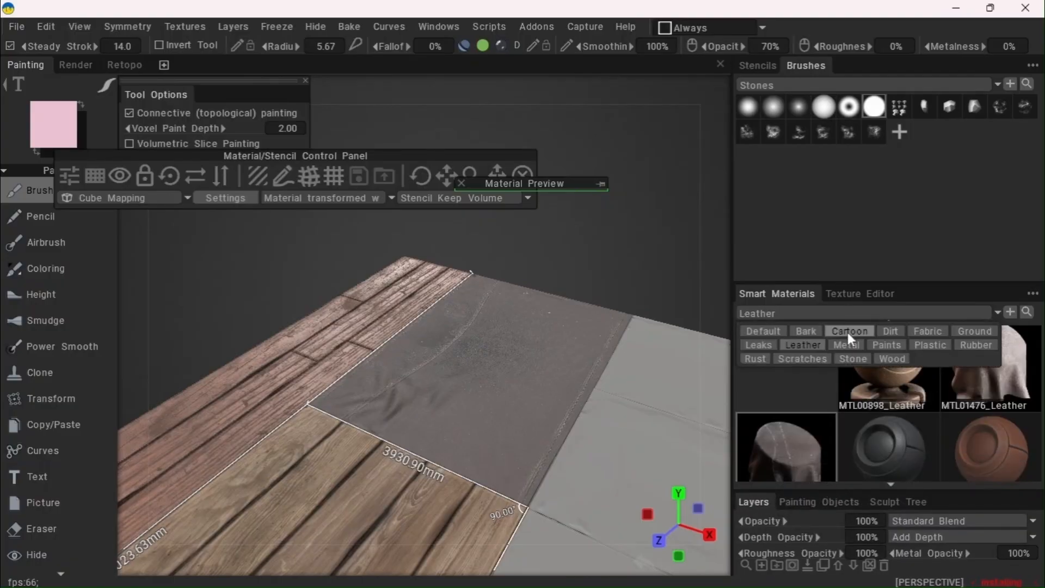
{"action": "left_click", "coordinate": [931, 345]}
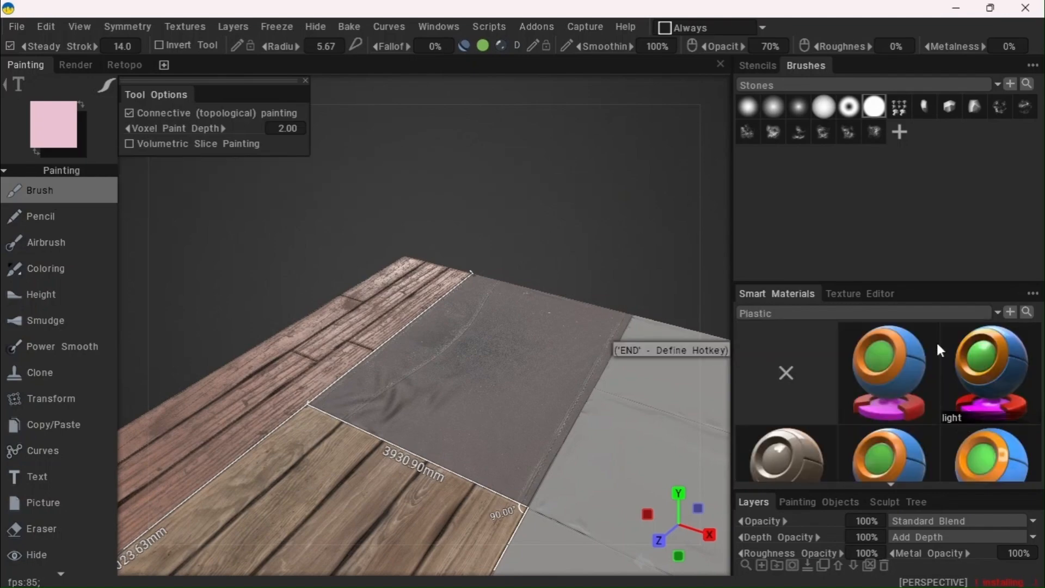
Look through the Plastic smart materials and select the cream plastic_shabby
{"action": "scroll", "coordinate": [917, 400], "scroll_direction": "down", "scroll_amount": 2}
{"action": "scroll", "coordinate": [919, 418], "scroll_direction": "down", "scroll_amount": 5}
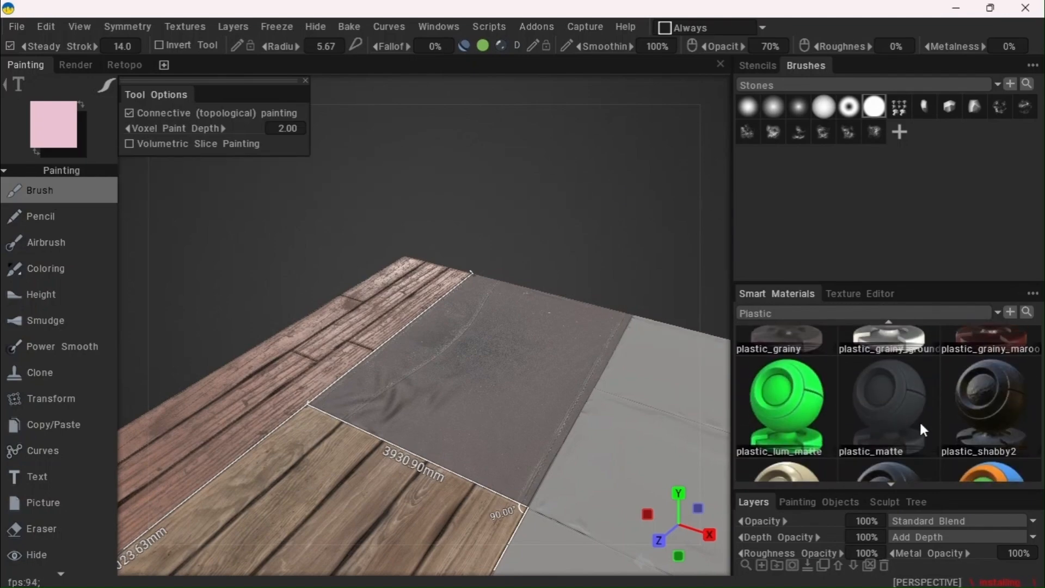
{"action": "scroll", "coordinate": [926, 416], "scroll_direction": "up", "scroll_amount": 9}
{"action": "scroll", "coordinate": [960, 399], "scroll_direction": "down", "scroll_amount": 5}
{"action": "scroll", "coordinate": [980, 414], "scroll_direction": "down", "scroll_amount": 5}
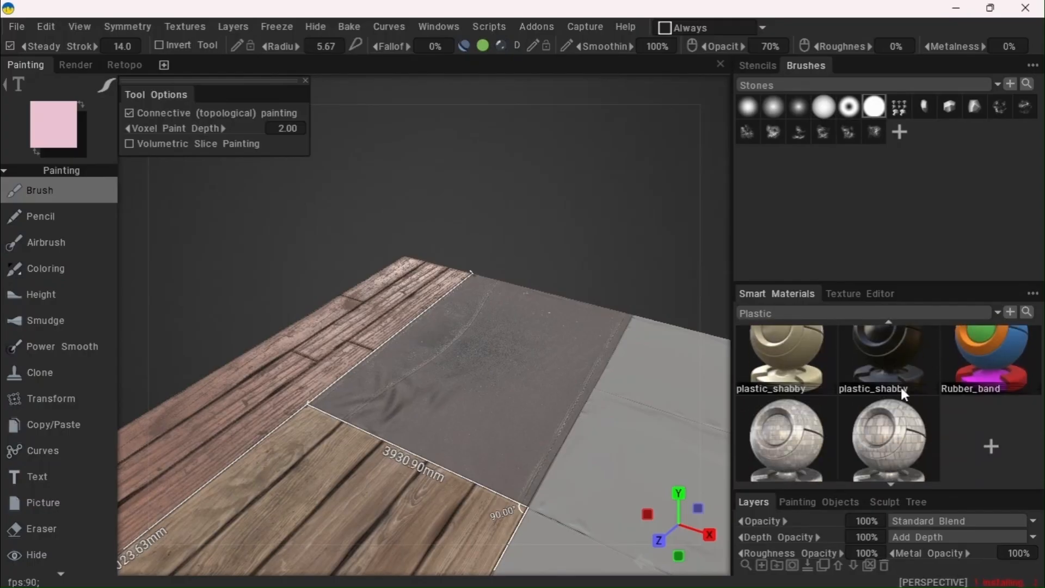
{"action": "scroll", "coordinate": [928, 365], "scroll_direction": "up", "scroll_amount": 3}
{"action": "scroll", "coordinate": [938, 414], "scroll_direction": "up", "scroll_amount": 2}
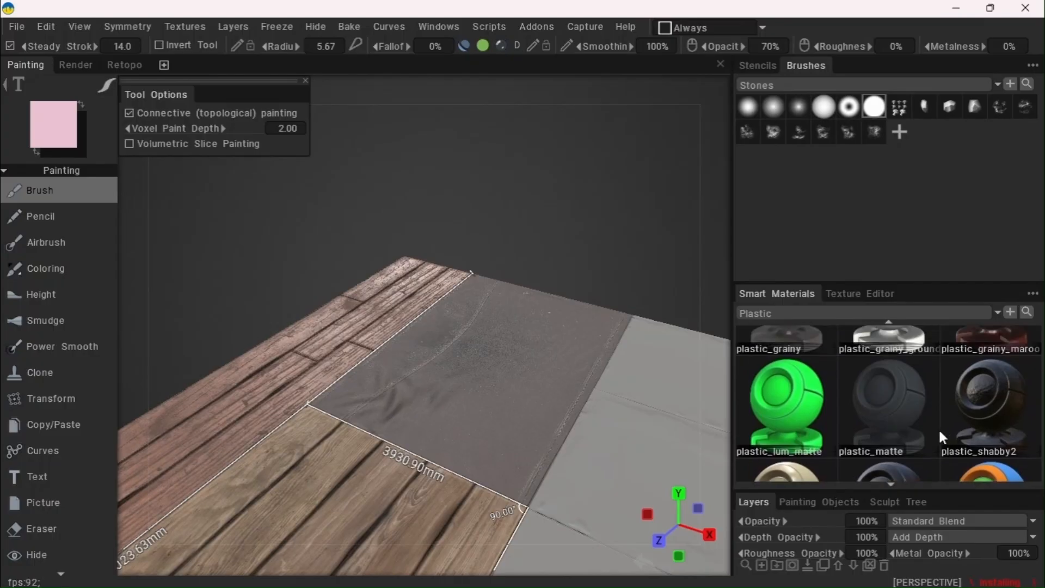
{"action": "scroll", "coordinate": [893, 411], "scroll_direction": "down", "scroll_amount": 4}
{"action": "scroll", "coordinate": [855, 381], "scroll_direction": "down", "scroll_amount": 3}
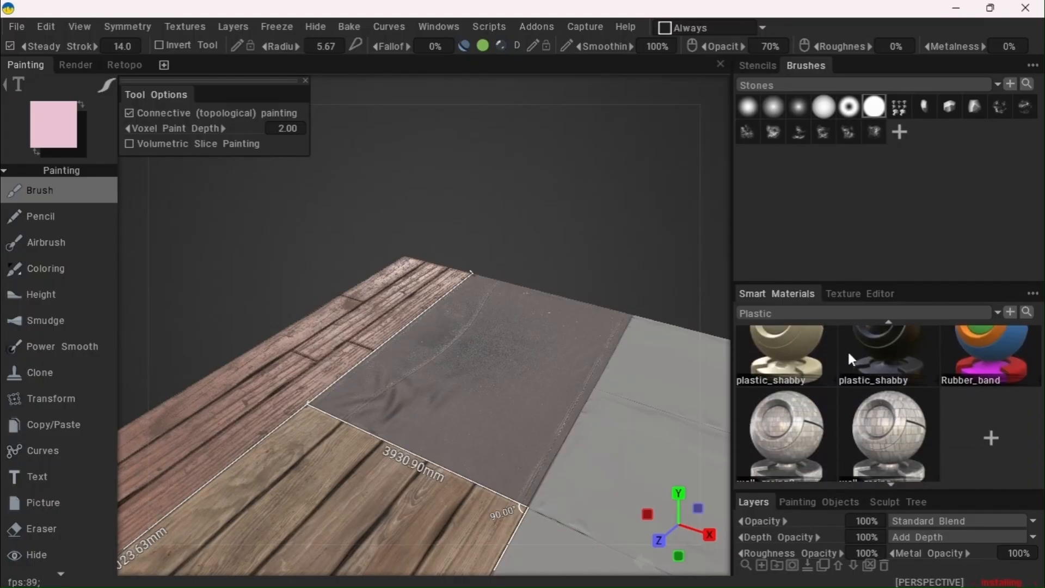
{"action": "scroll", "coordinate": [841, 398], "scroll_direction": "up", "scroll_amount": 3}
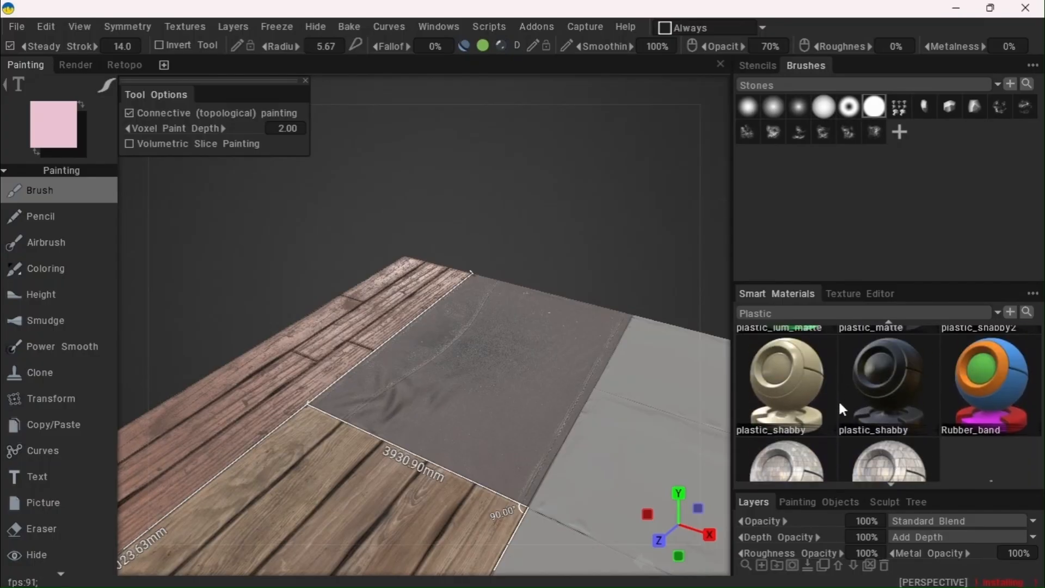
{"action": "left_click", "coordinate": [781, 394]}
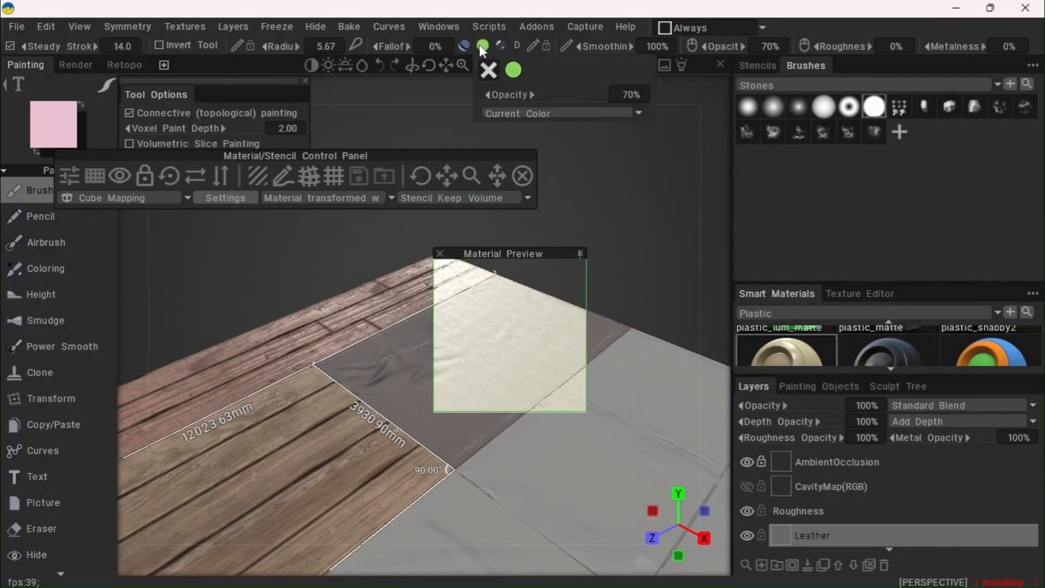
Turn off depth and color painting for the brush so that it affects only the surface's gloss and roughness
{"action": "left_click", "coordinate": [481, 46]}
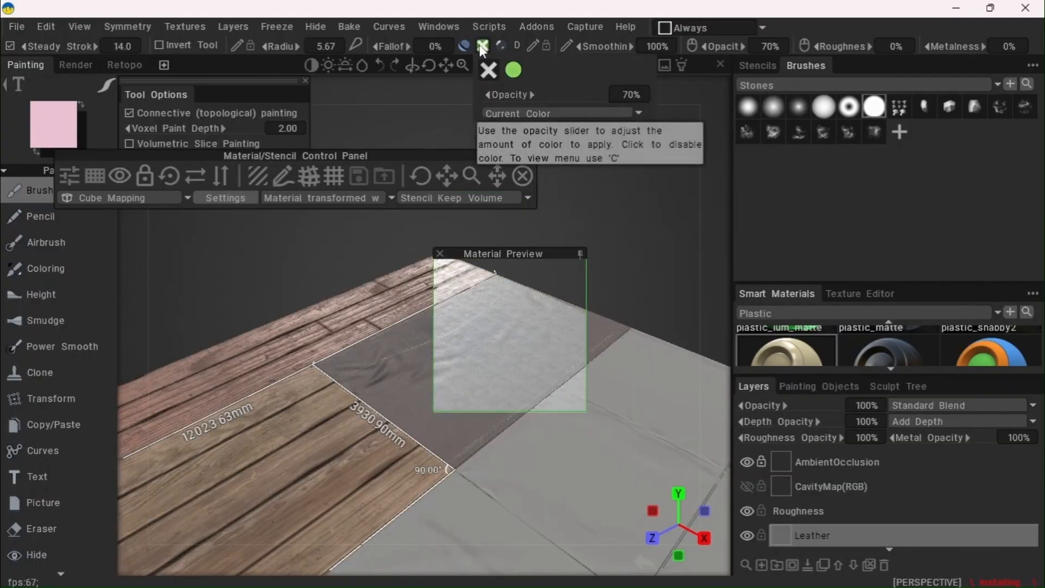
{"action": "left_click", "coordinate": [466, 48]}
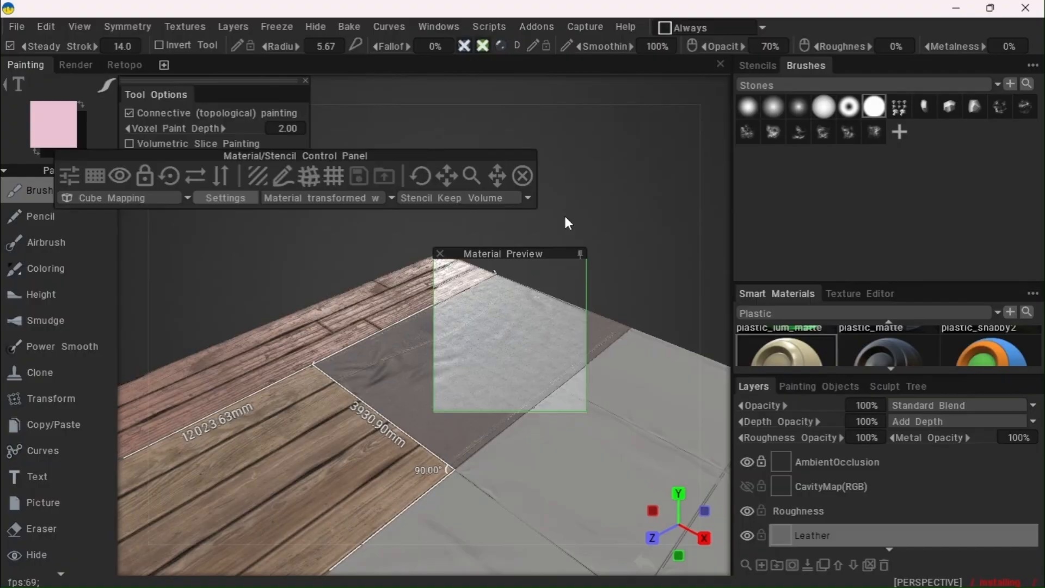
{"action": "left_click_drag", "start_coordinate": [564, 214], "coordinate": [565, 232]}
{"action": "mouse_move", "coordinate": [488, 75]}
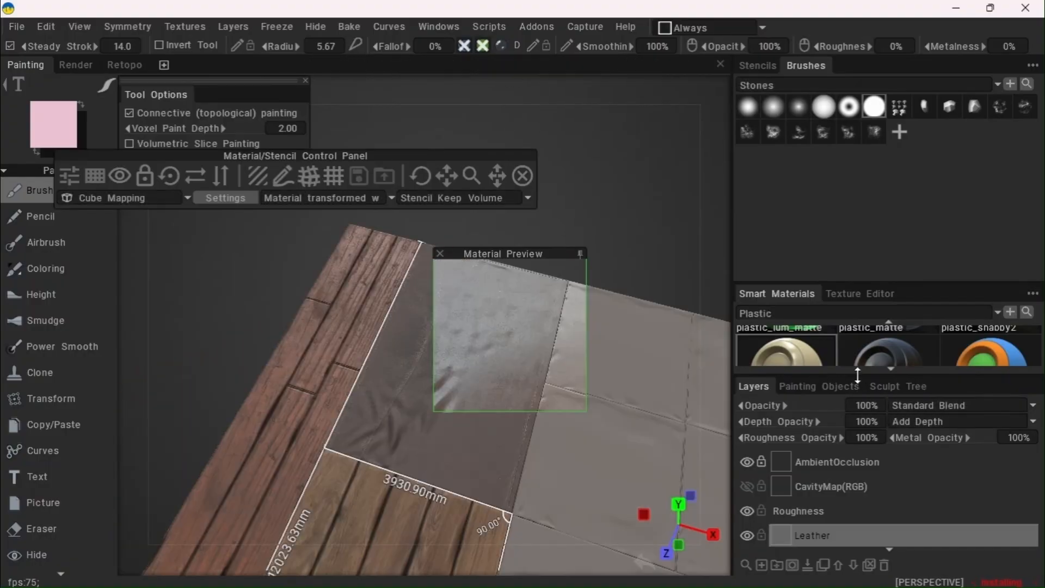
Select the plastic_grainy4 smart material, scale up its pattern over the leather section, and collapse the material preview
{"action": "left_click_drag", "start_coordinate": [857, 376], "coordinate": [846, 508]}
{"action": "scroll", "coordinate": [920, 401], "scroll_direction": "up", "scroll_amount": 5}
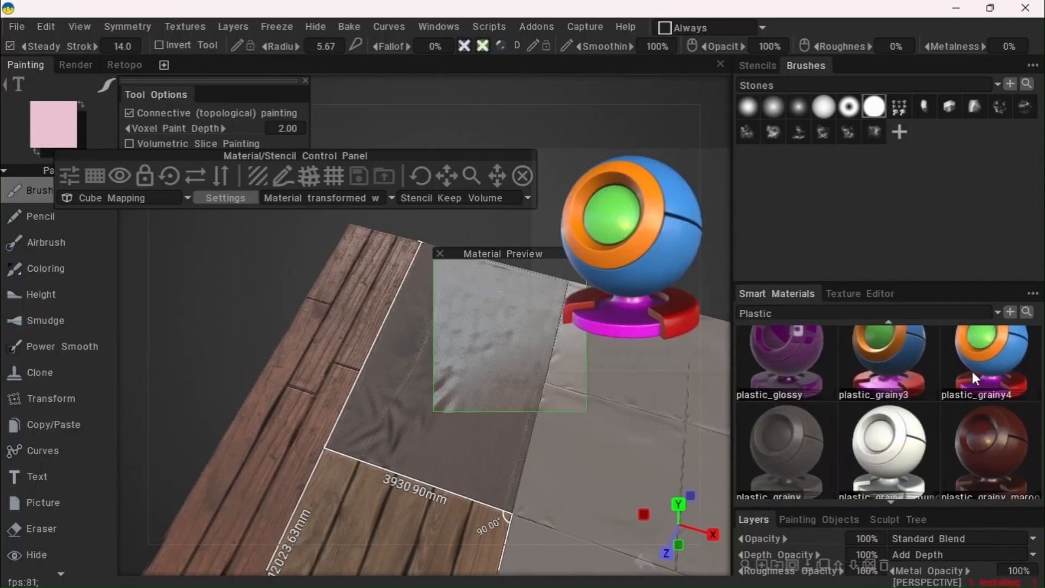
{"action": "left_click", "coordinate": [973, 371]}
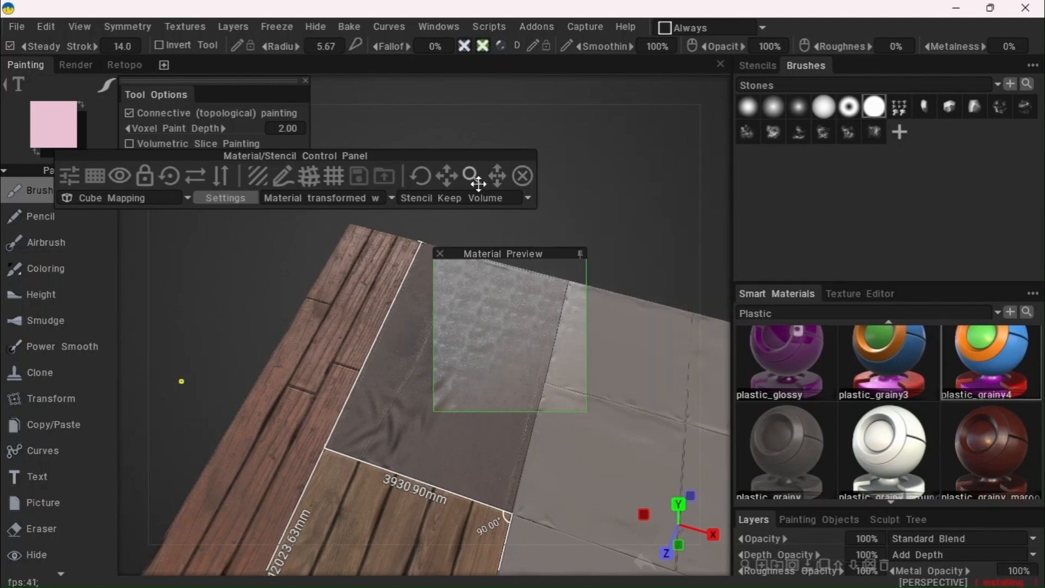
{"action": "mouse_move", "coordinate": [472, 175]}
{"action": "left_mouse_down"}
{"action": "mouse_move", "coordinate": [479, 184]}
{"action": "mouse_move", "coordinate": [471, 178]}
{"action": "left_mouse_up"}
{"action": "left_click_drag", "start_coordinate": [606, 216], "coordinate": [602, 195]}
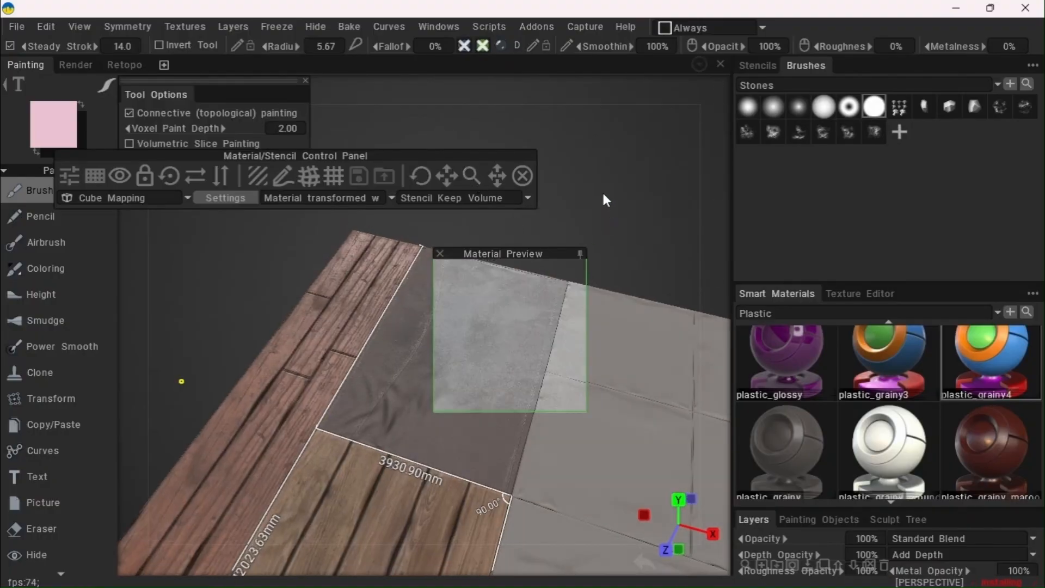
{"action": "left_click", "coordinate": [581, 253]}
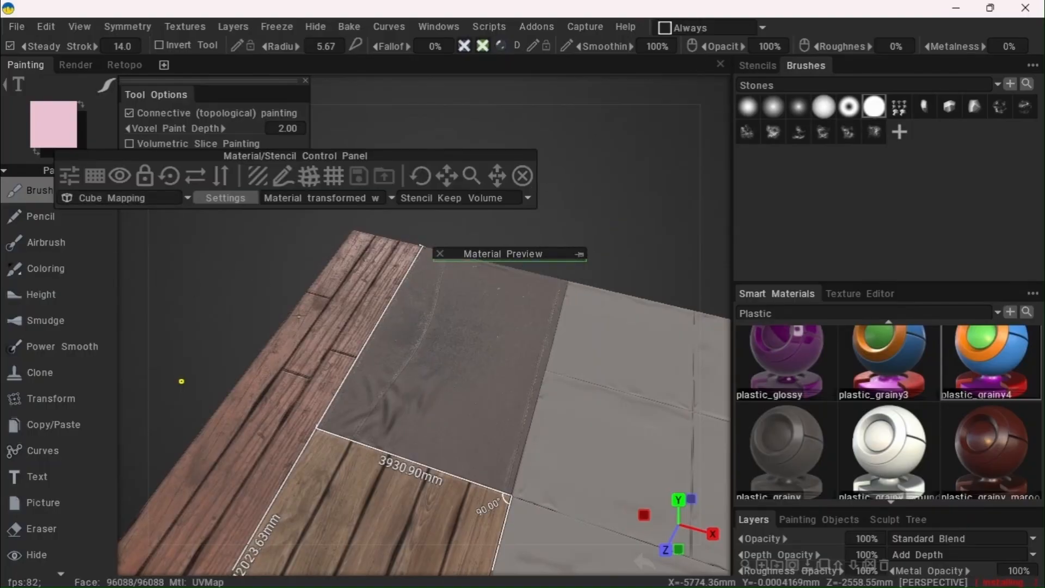
In top view, move the material preview clear of the plane and fill the leather rectangle with plastic_grainy4 at 75% opacity on the Roughness layer
{"action": "key", "text": "KP_7"}
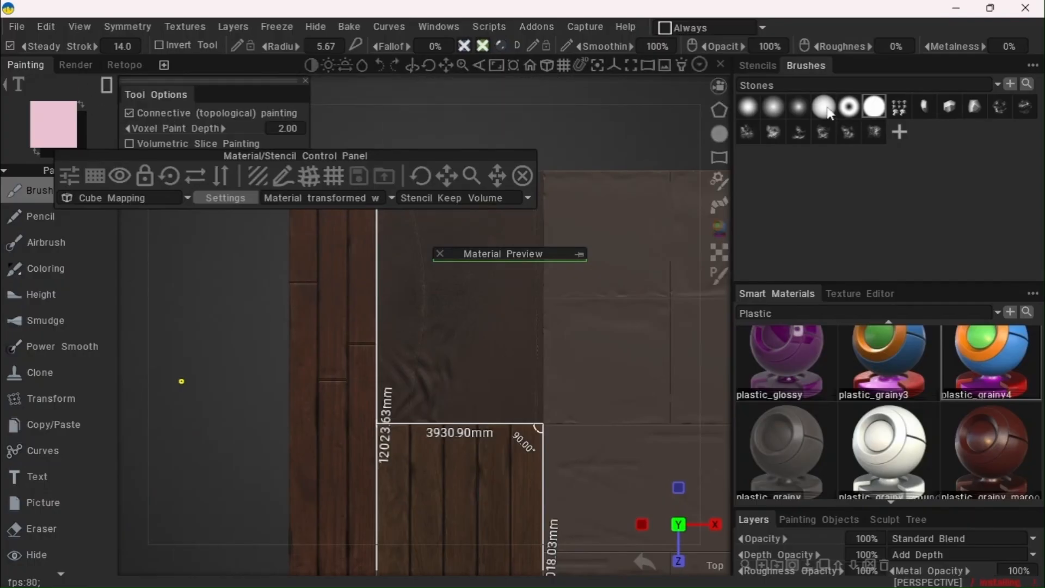
{"action": "left_click_drag", "start_coordinate": [446, 65], "coordinate": [414, 143]}
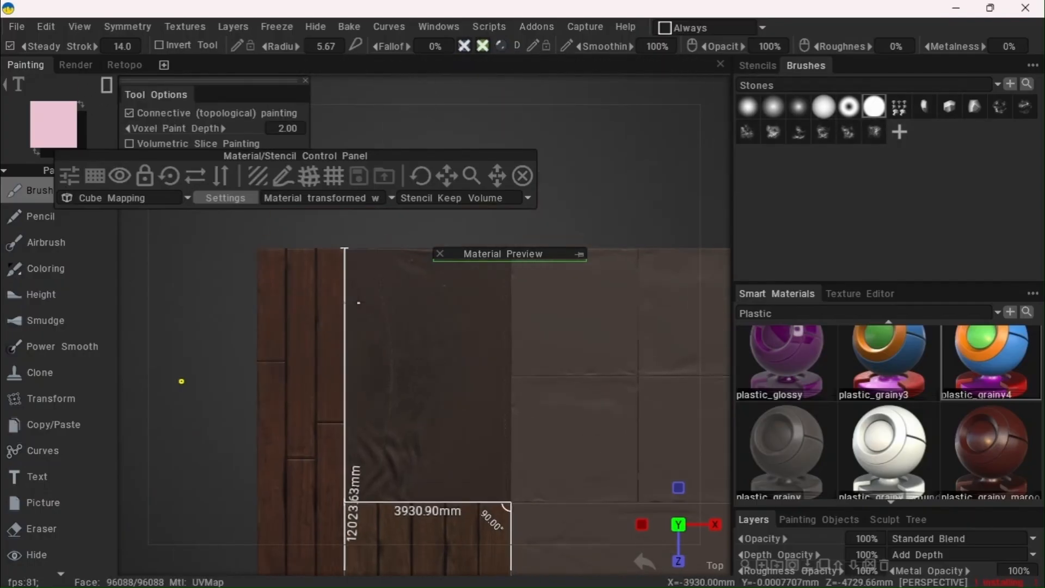
{"action": "left_click_drag", "start_coordinate": [518, 252], "coordinate": [504, 252]}
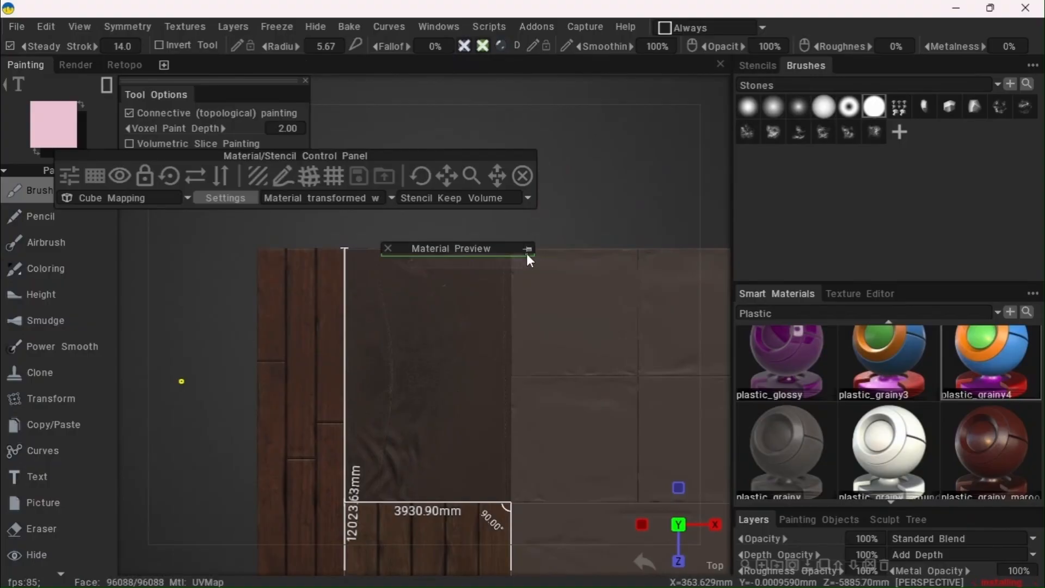
{"action": "left_click", "coordinate": [527, 254]}
{"action": "left_click", "coordinate": [528, 252]}
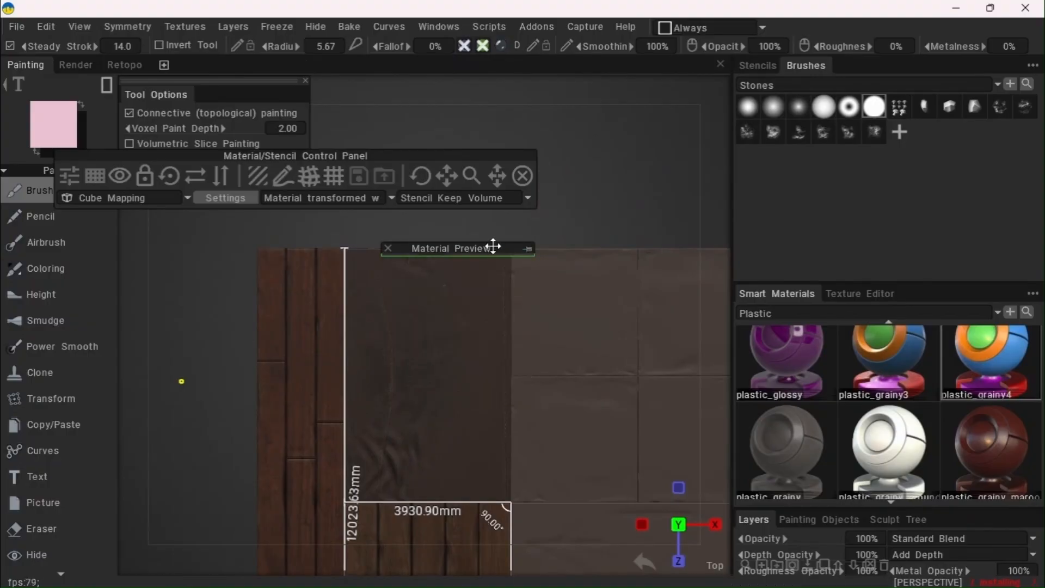
{"action": "left_click_drag", "start_coordinate": [492, 247], "coordinate": [493, 209]}
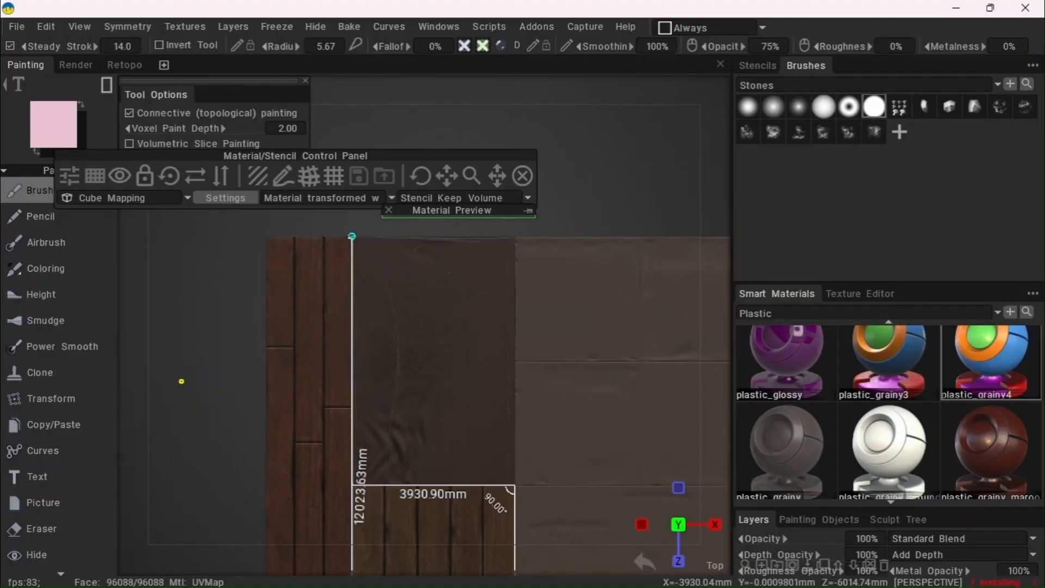
{"action": "left_click_drag", "start_coordinate": [352, 237], "coordinate": [514, 478]}
{"action": "mouse_move", "coordinate": [433, 67]}
{"action": "left_mouse_down"}
{"action": "mouse_move", "coordinate": [462, 67]}
{"action": "mouse_move", "coordinate": [447, 66]}
{"action": "left_mouse_up"}
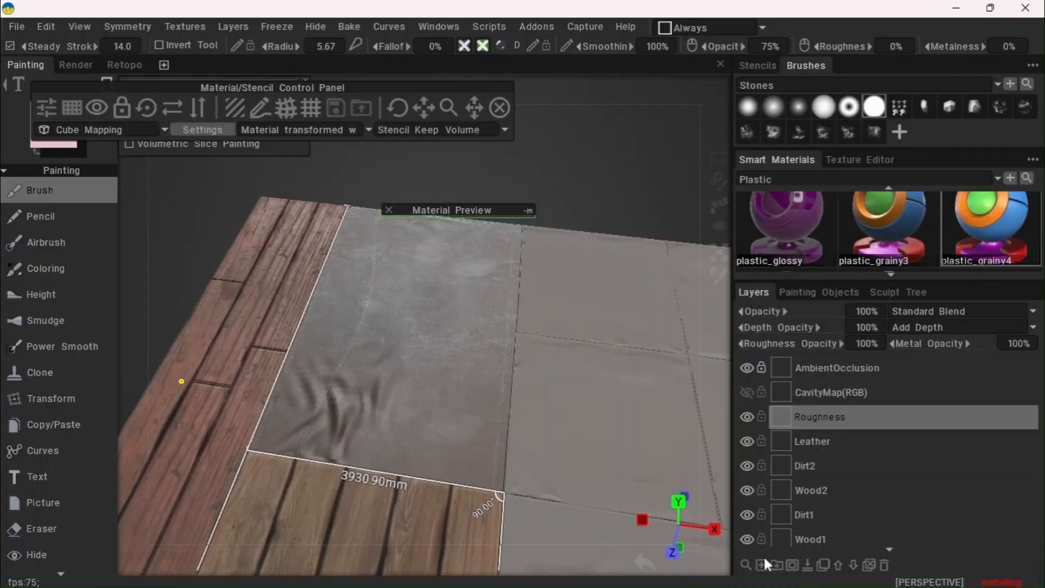
Add a new layer named Tiles01 above the Roughness layer
{"action": "left_click", "coordinate": [761, 565]}
{"action": "double_click", "coordinate": [820, 418]}
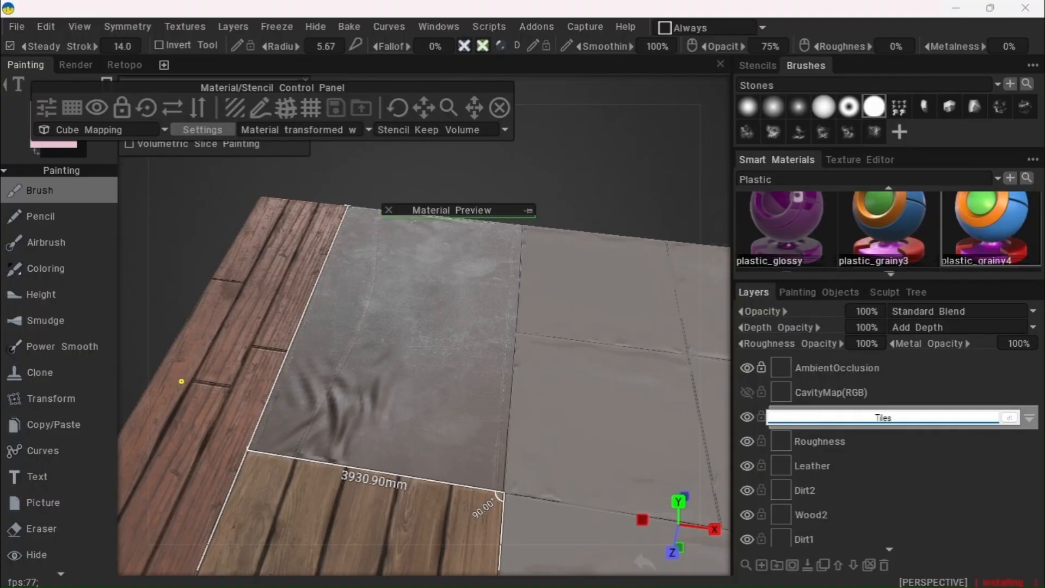
{"action": "type", "text": "Tiles01"}
{"action": "key", "text": "Return"}
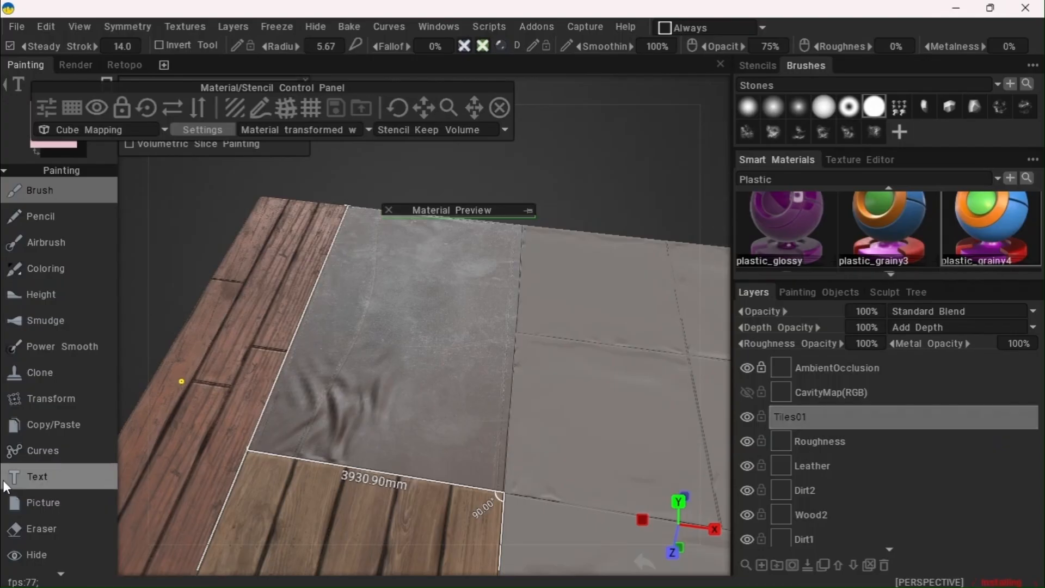
With the Measure tool in orthographic top view, draw a vertical guide about 1205 mm long down from the leather section's upper-right corner
{"action": "scroll", "coordinate": [38, 523], "scroll_direction": "down", "scroll_amount": 3}
{"action": "left_click", "coordinate": [46, 517]}
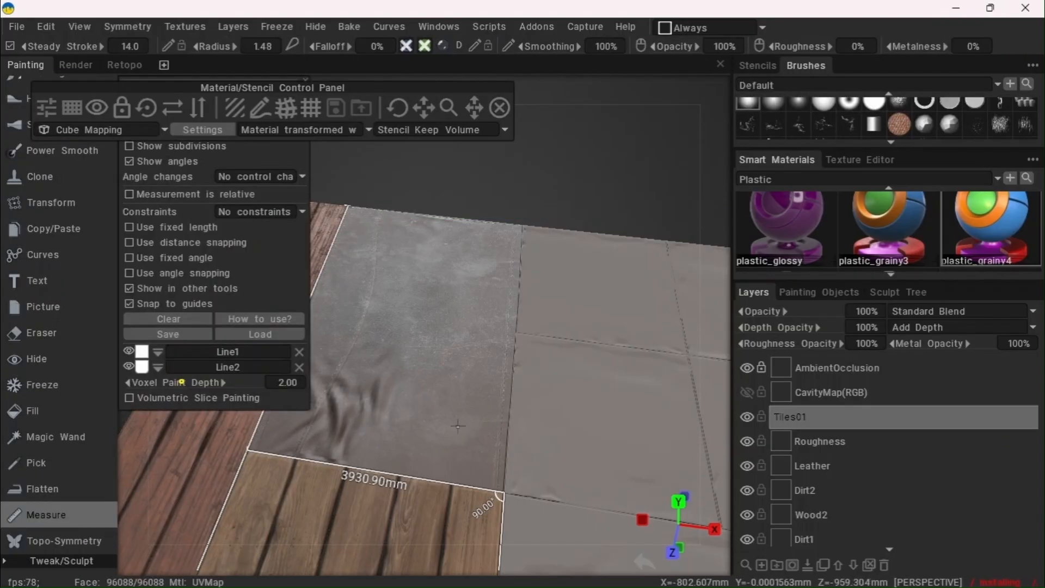
{"action": "key", "text": "KP_7"}
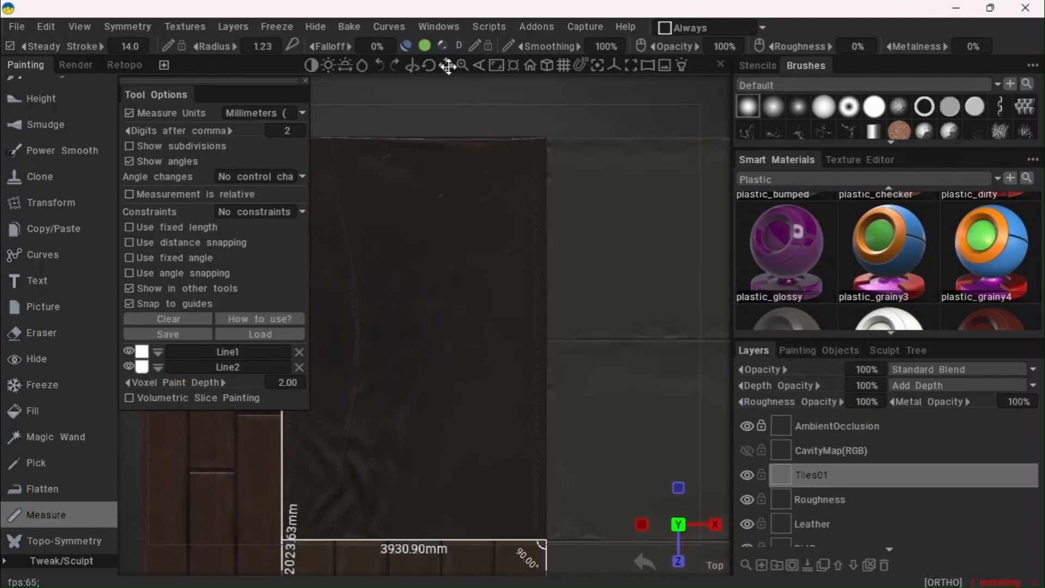
{"action": "mouse_move", "coordinate": [448, 65]}
{"action": "left_mouse_down"}
{"action": "mouse_move", "coordinate": [439, 66]}
{"action": "mouse_move", "coordinate": [456, 64]}
{"action": "left_mouse_up"}
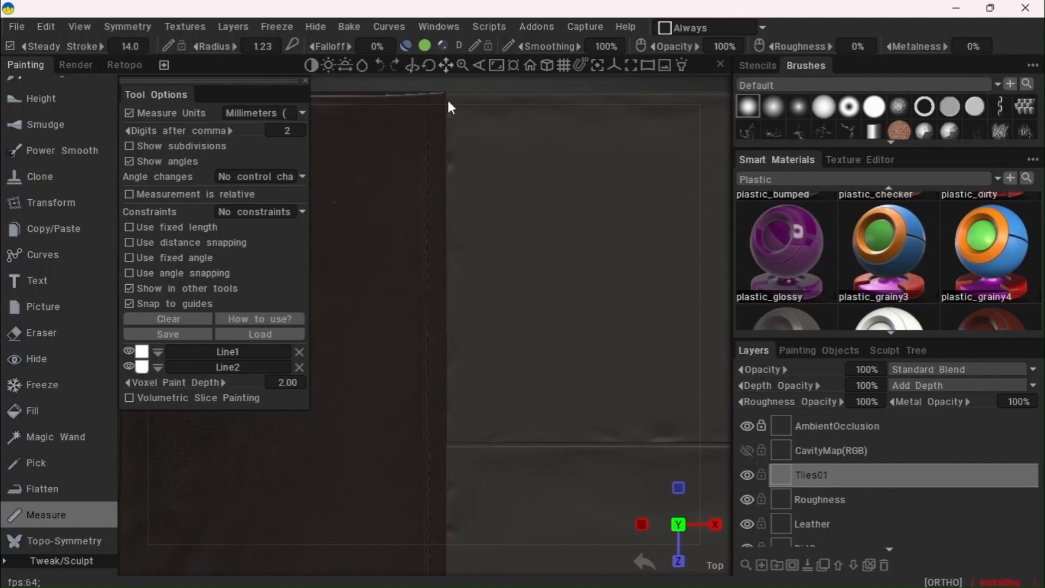
{"action": "left_click_drag", "start_coordinate": [451, 107], "coordinate": [447, 63]}
{"action": "scroll", "coordinate": [437, 223], "scroll_direction": "up", "scroll_amount": 4}
{"action": "left_click", "coordinate": [450, 188]}
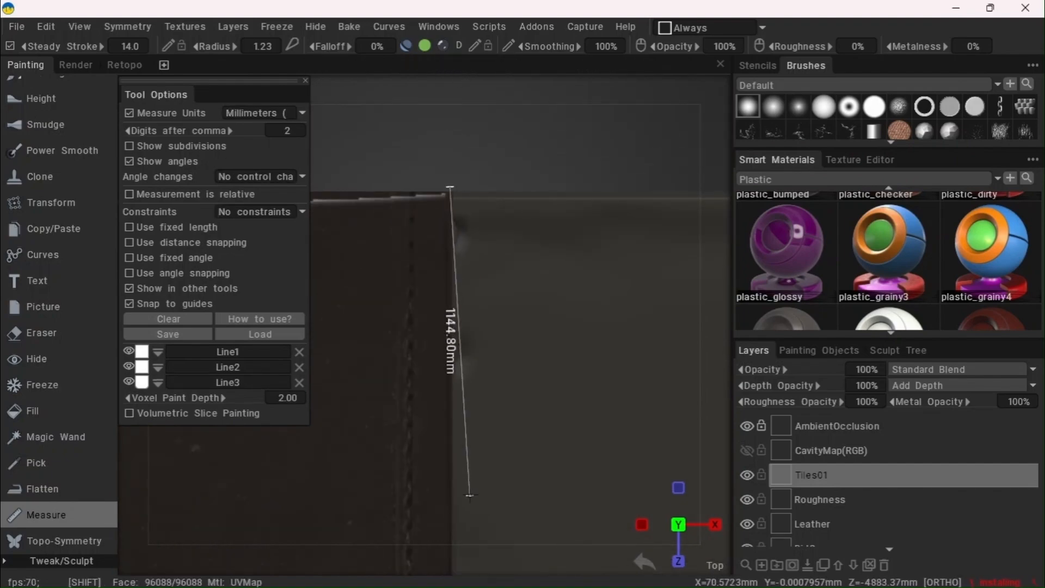
{"action": "left_click", "coordinate": [450, 512]}
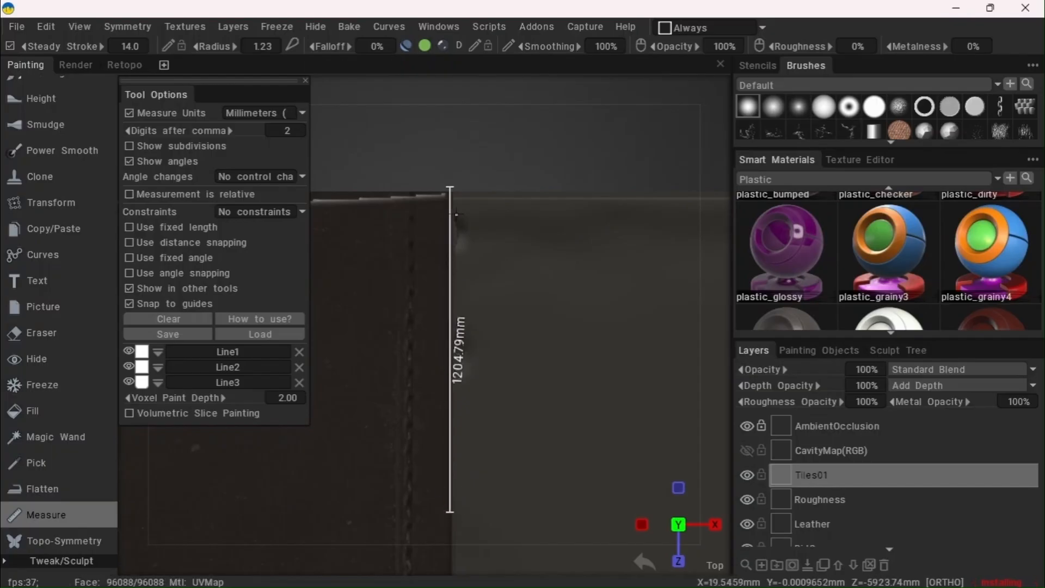
Extend the vertical guide to about 6003 mm and add a perpendicular leg about 6177 mm long past the plane's right edge
{"action": "mouse_move", "coordinate": [467, 70]}
{"action": "left_click_drag", "start_coordinate": [463, 69], "coordinate": [442, 70]}
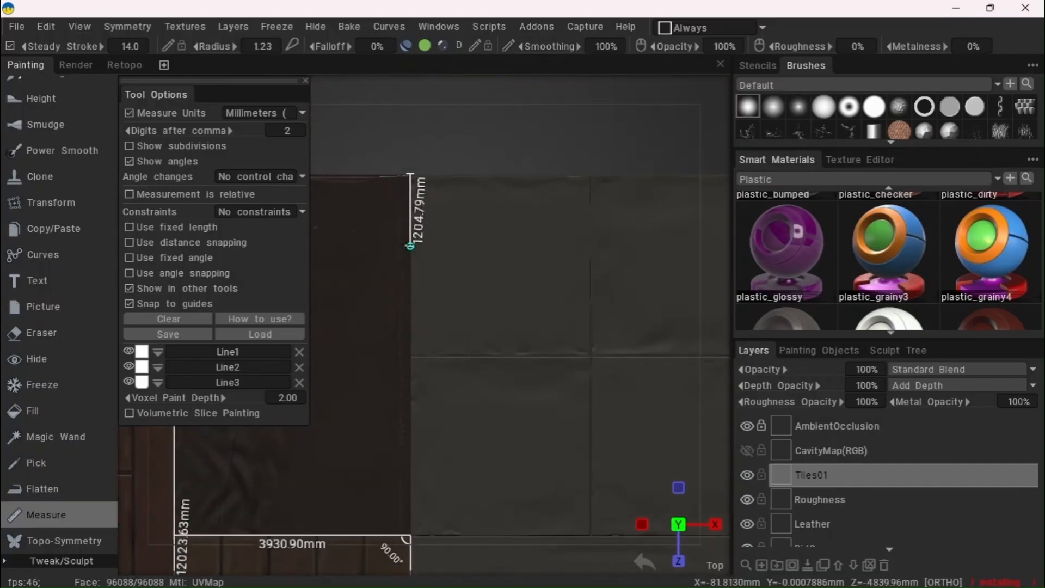
{"action": "left_click_drag", "start_coordinate": [411, 246], "coordinate": [639, 535]}
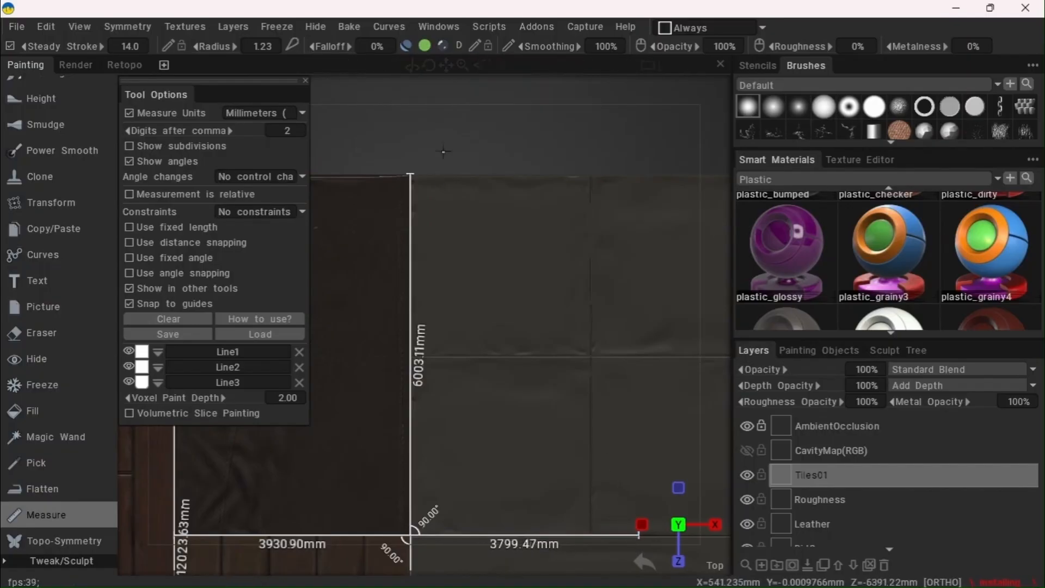
{"action": "mouse_move", "coordinate": [452, 80]}
{"action": "left_click_drag", "start_coordinate": [447, 71], "coordinate": [446, 68]}
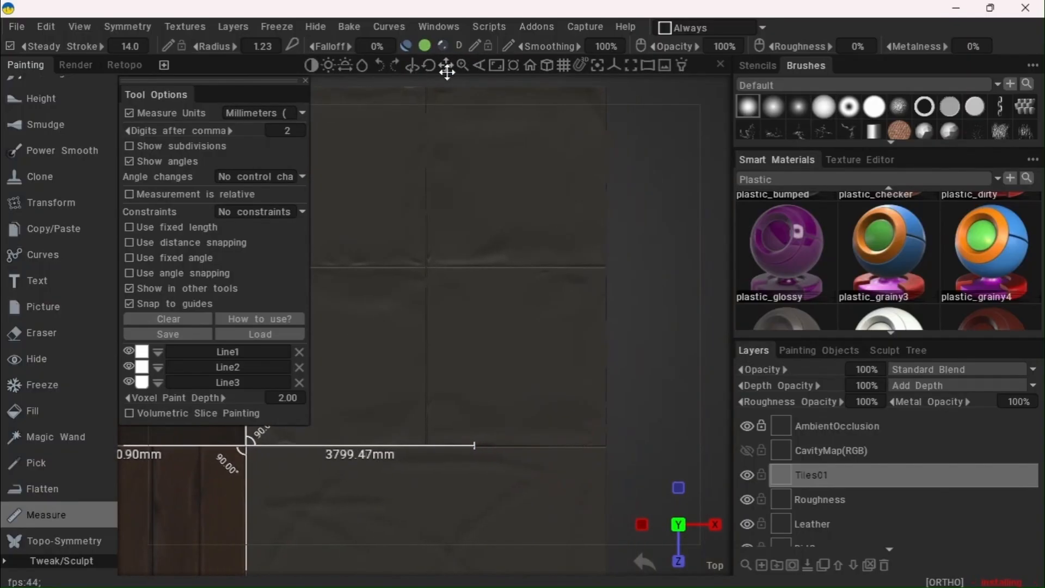
{"action": "left_click_drag", "start_coordinate": [473, 446], "coordinate": [616, 445]}
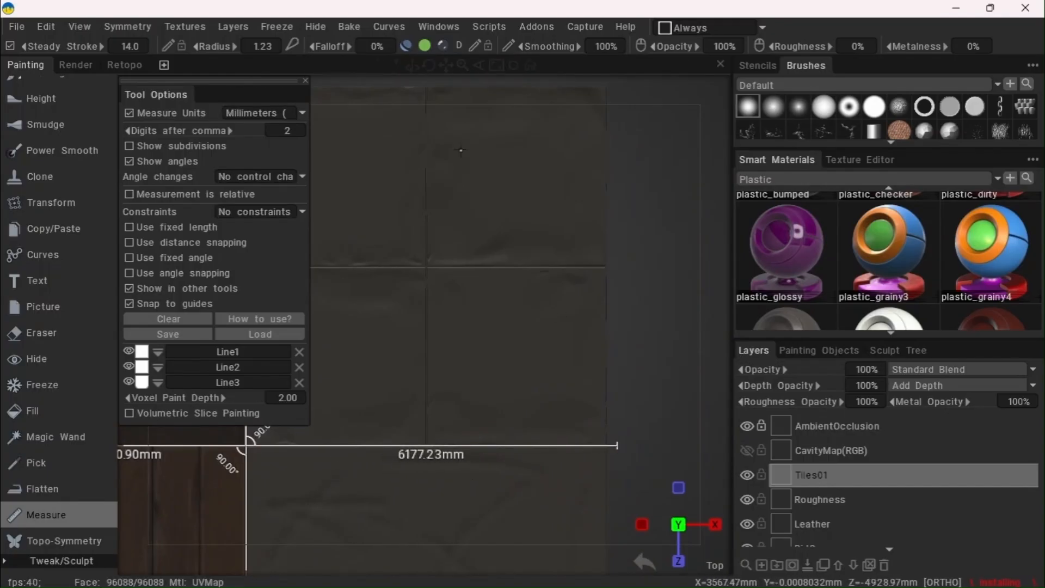
Draw a guide about 3079 mm down the vertical seam between the upper-right squares, with a perpendicular leg about 3042 mm to the plane's right edge
{"action": "left_click_drag", "start_coordinate": [445, 62], "coordinate": [445, 64]}
{"action": "scroll", "coordinate": [465, 169], "scroll_direction": "up", "scroll_amount": 4}
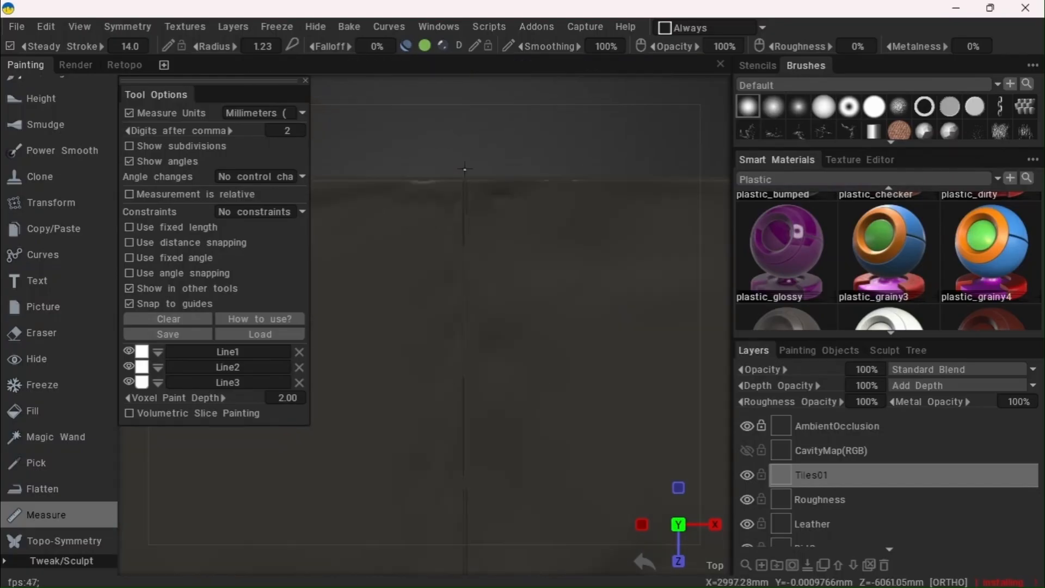
{"action": "left_click_drag", "start_coordinate": [464, 170], "coordinate": [464, 384], "text": "shift"}
{"action": "left_click_drag", "start_coordinate": [465, 462], "coordinate": [465, 481], "text": "shift"}
{"action": "left_click_drag", "start_coordinate": [463, 67], "coordinate": [442, 61]}
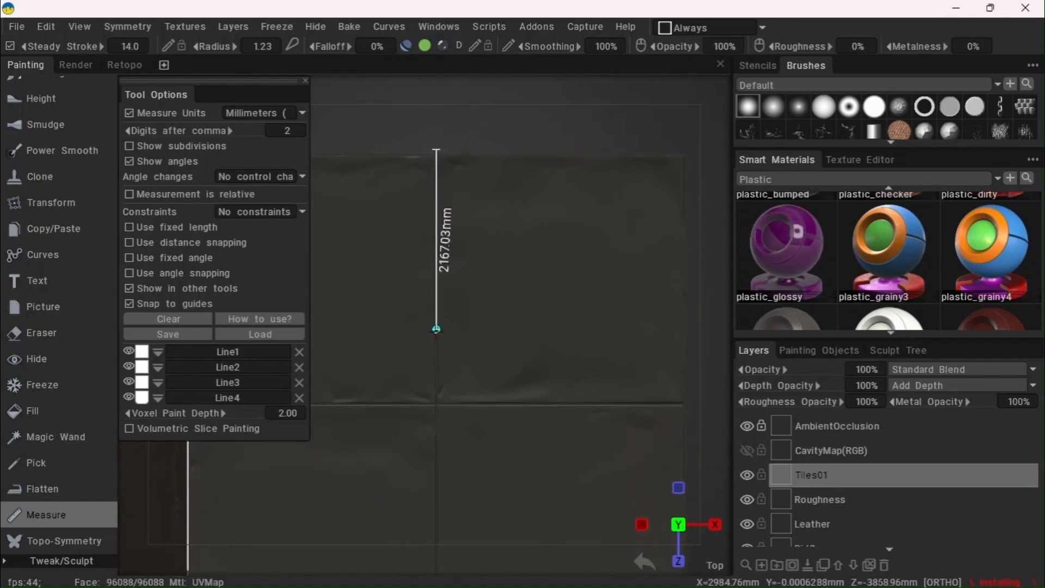
{"action": "left_click_drag", "start_coordinate": [436, 328], "coordinate": [689, 405], "text": "shift"}
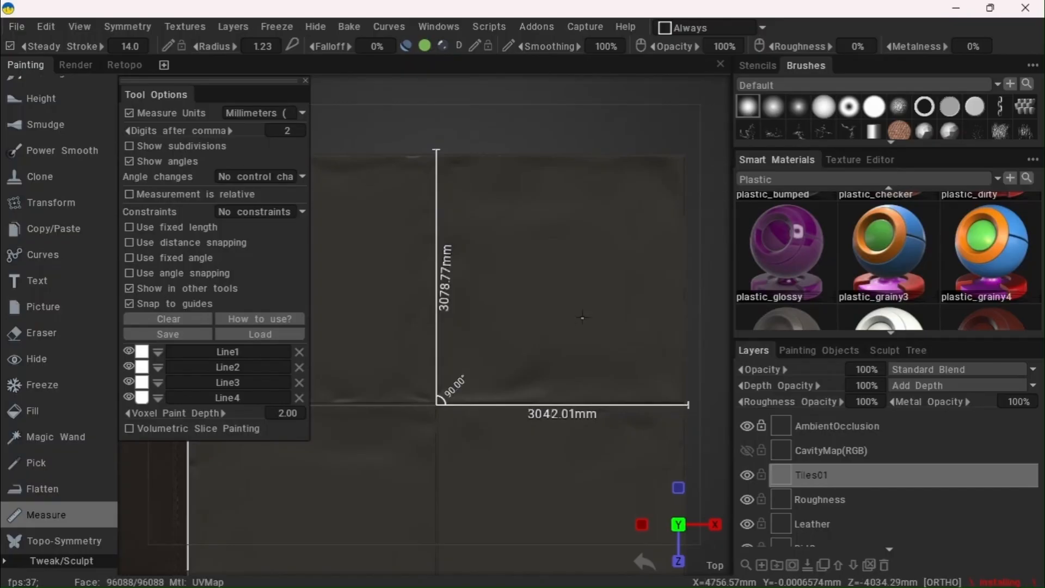
Switch to the Brush tool with the light smart material from the Plastic set, checking its properties and collapsing the material preview
{"action": "left_click_drag", "start_coordinate": [450, 65], "coordinate": [463, 103]}
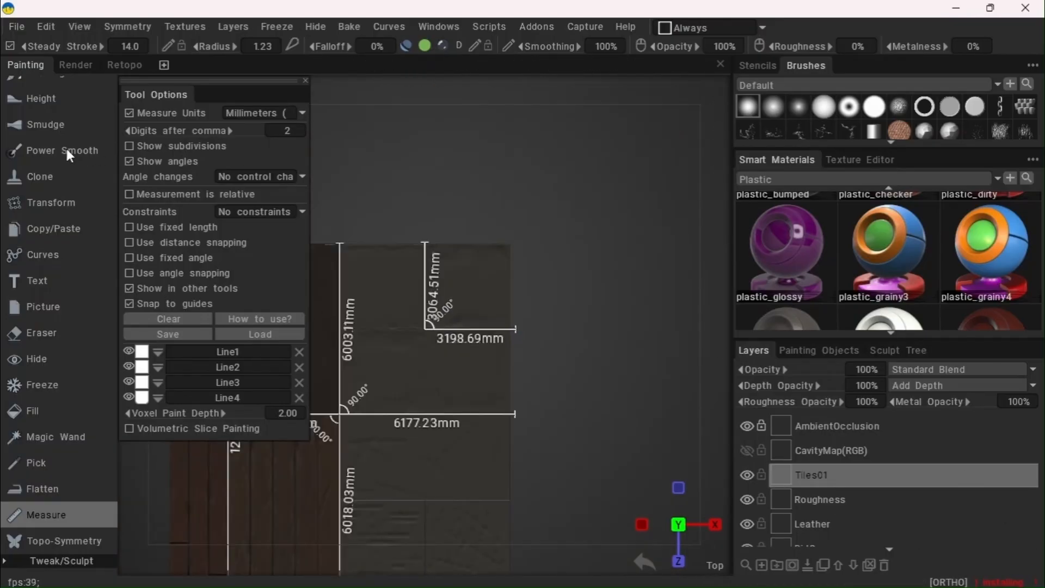
{"action": "scroll", "coordinate": [32, 155], "scroll_direction": "up", "scroll_amount": 5}
{"action": "left_click", "coordinate": [58, 193]}
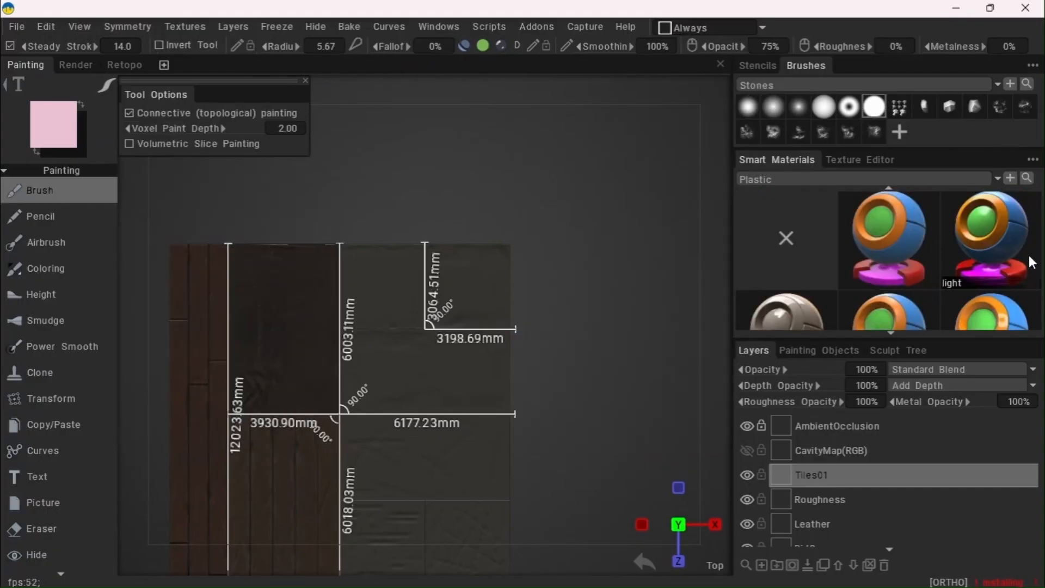
{"action": "left_click", "coordinate": [1012, 246]}
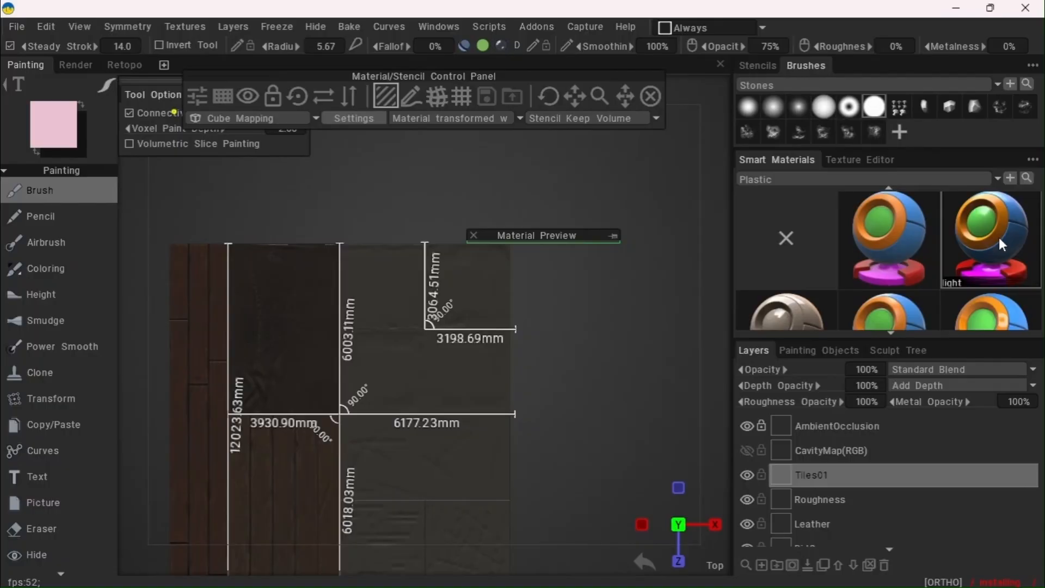
{"action": "double_click", "coordinate": [999, 238]}
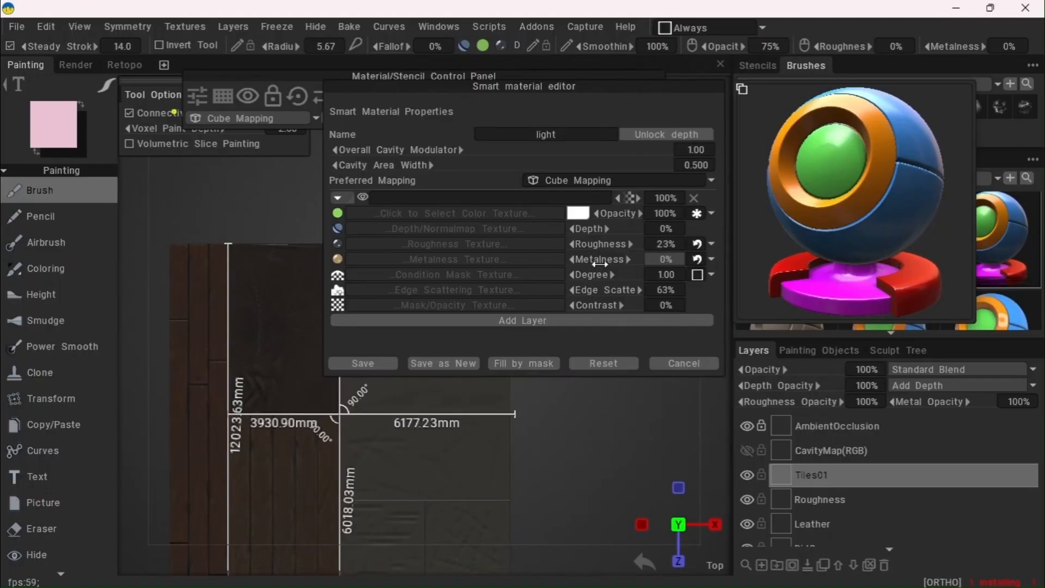
{"action": "left_click", "coordinate": [699, 217]}
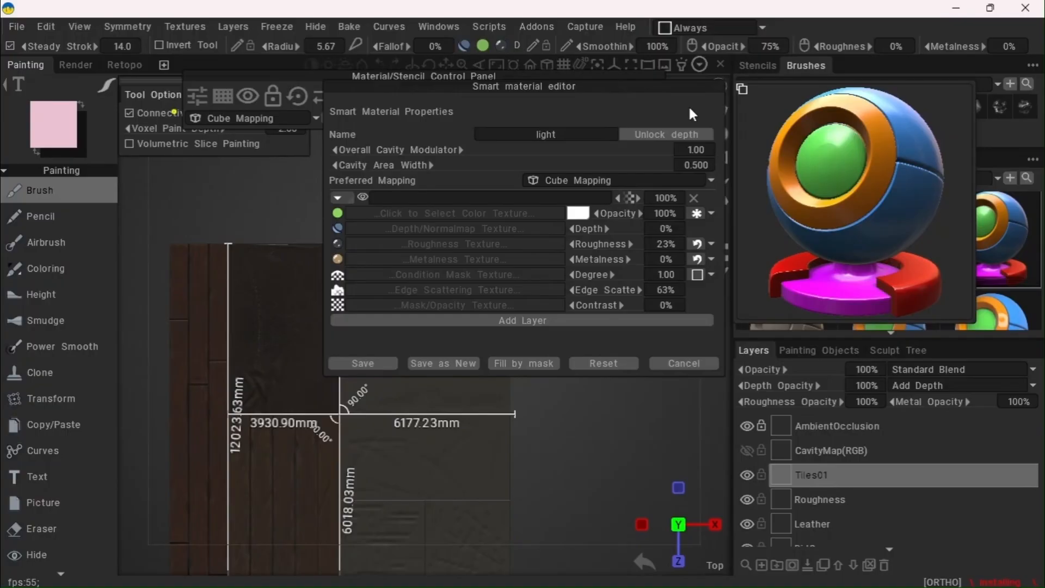
{"action": "left_click", "coordinate": [703, 363]}
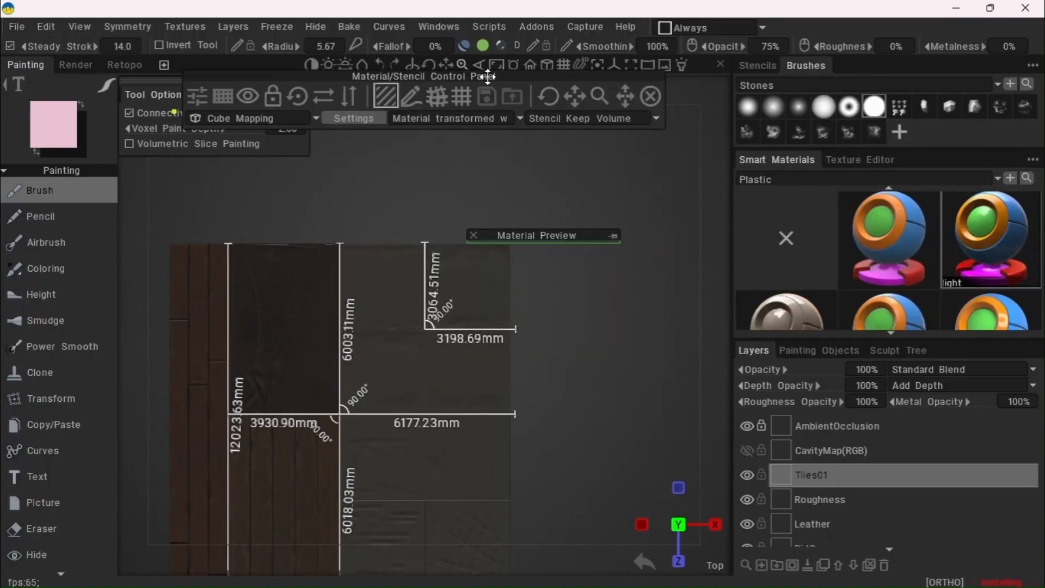
{"action": "left_click_drag", "start_coordinate": [488, 77], "coordinate": [459, 80]}
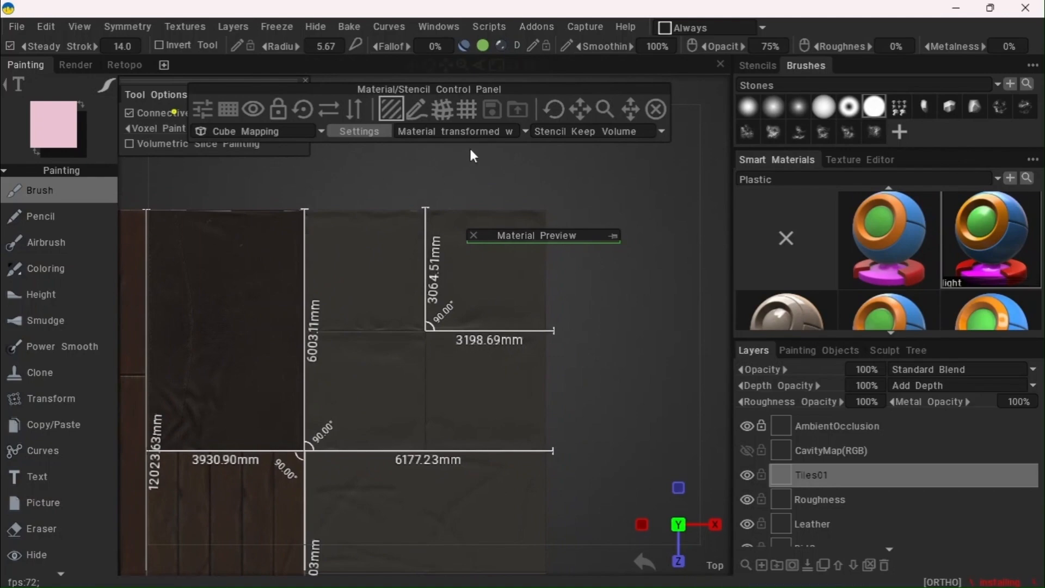
{"action": "left_click", "coordinate": [614, 236]}
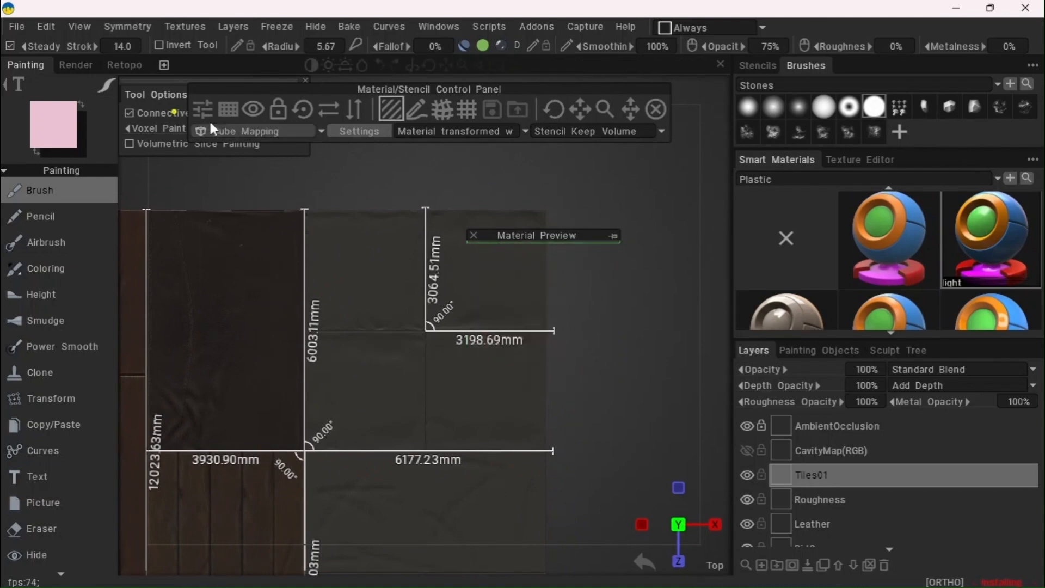
Fill the whole four-square tile area with light grey #DBDBDB on the Tiles01 layer, using a rectangular area snapped to the guides
{"action": "left_click", "coordinate": [42, 120]}
{"action": "left_click", "coordinate": [473, 380]}
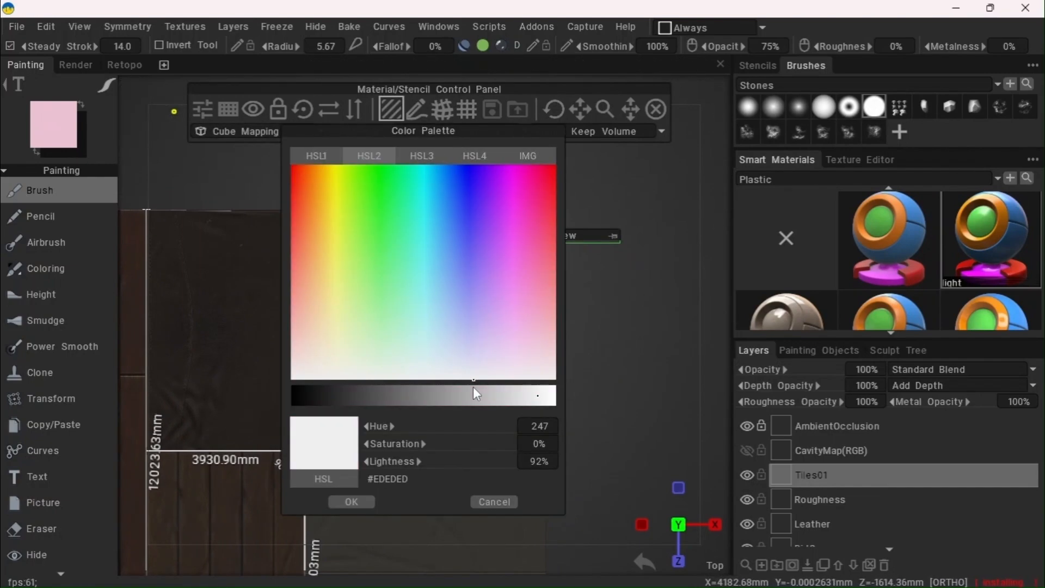
{"action": "left_click", "coordinate": [523, 402]}
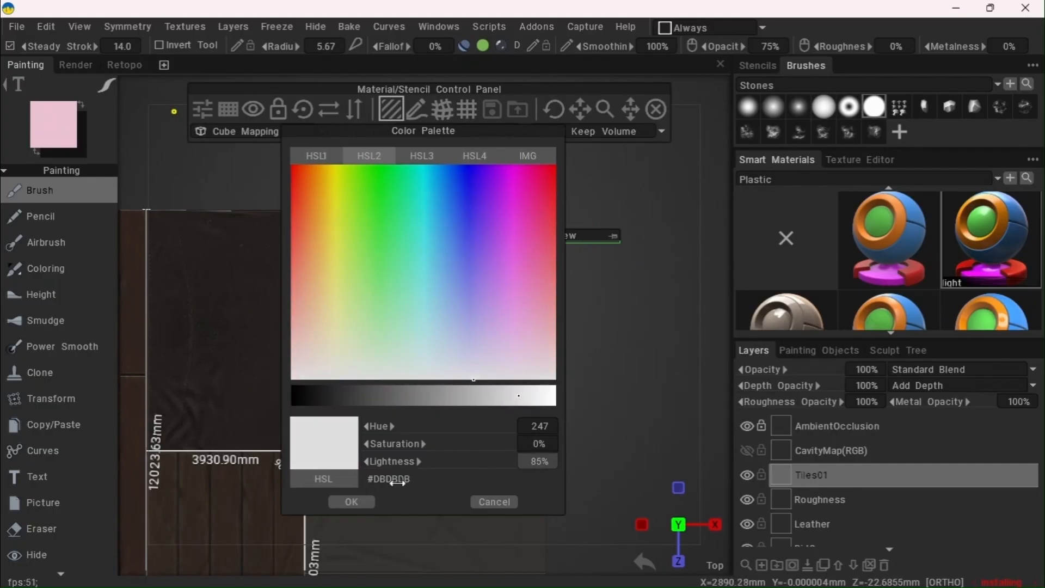
{"action": "left_click", "coordinate": [357, 503]}
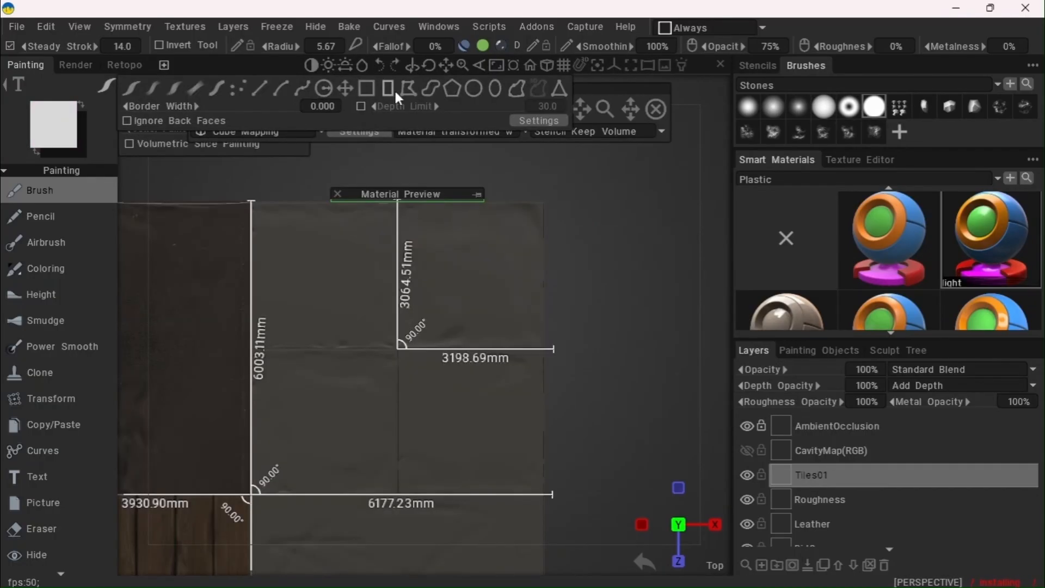
{"action": "left_click", "coordinate": [394, 91]}
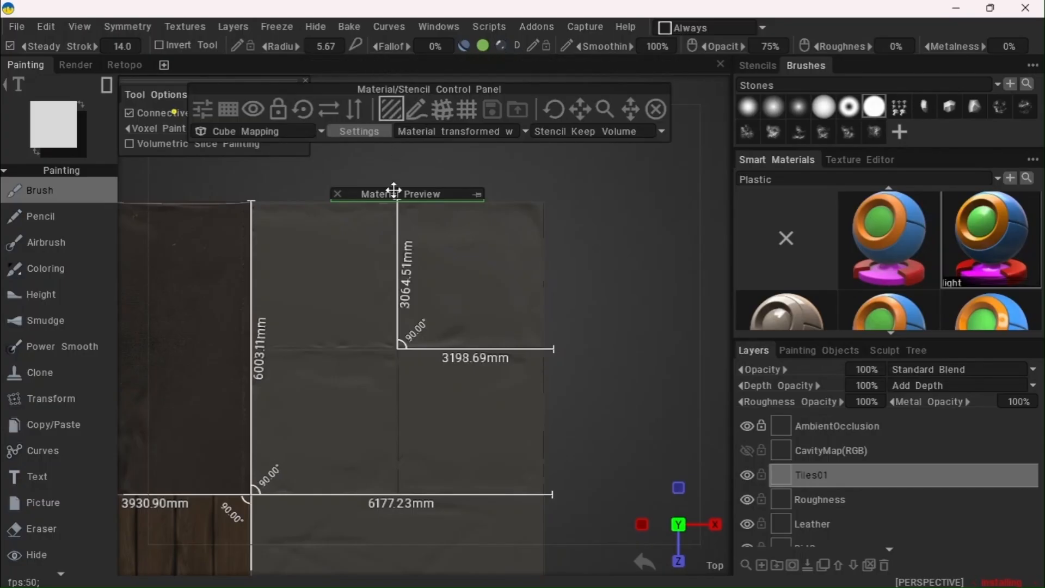
{"action": "left_click_drag", "start_coordinate": [394, 191], "coordinate": [291, 161]}
{"action": "left_click_drag", "start_coordinate": [570, 173], "coordinate": [251, 482]}
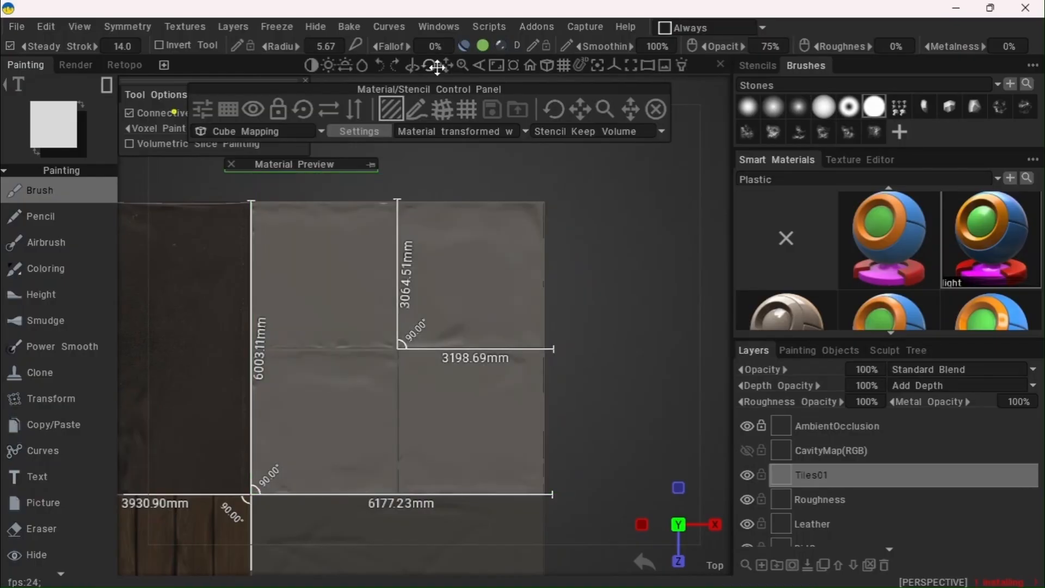
{"action": "left_click_drag", "start_coordinate": [434, 66], "coordinate": [568, 264]}
{"action": "left_click_drag", "start_coordinate": [434, 65], "coordinate": [467, 186]}
{"action": "key", "text": "KP_7"}
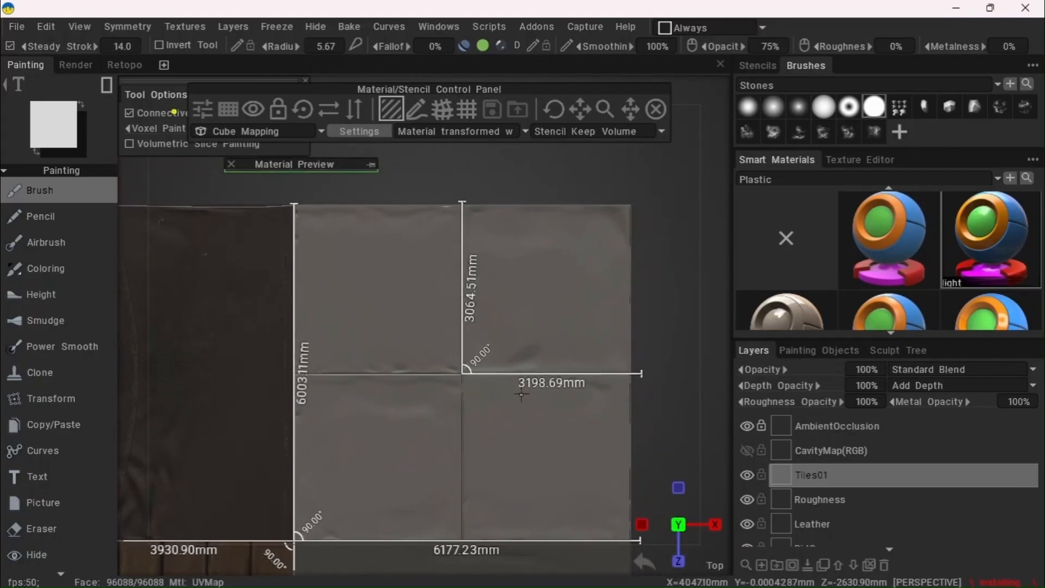
Fill the upper-right and lower-left tile squares with near-black #141414 to form a checkerboard
{"action": "left_click", "coordinate": [50, 126]}
{"action": "left_click", "coordinate": [314, 397]}
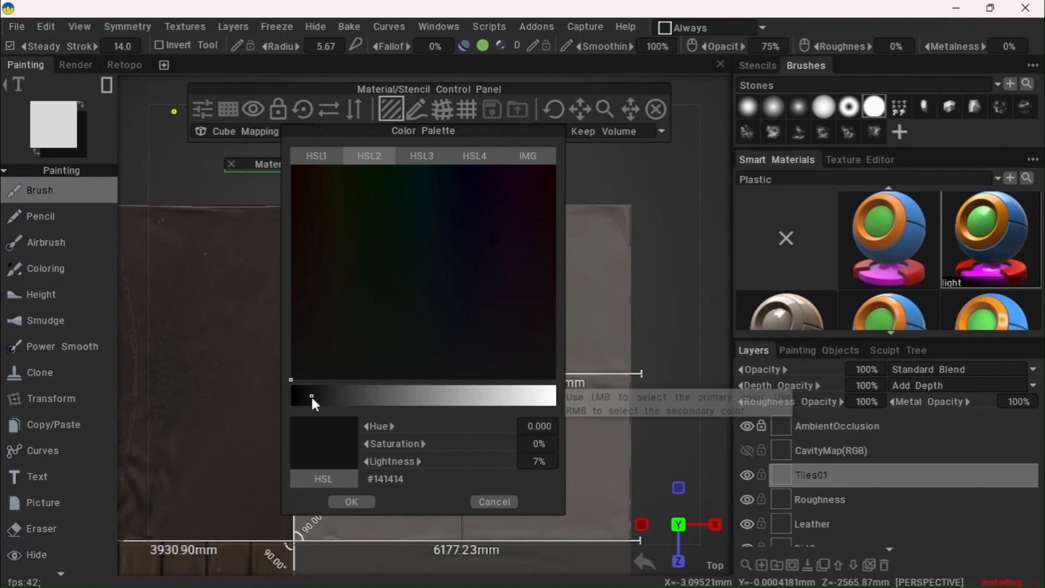
{"action": "left_click", "coordinate": [363, 501]}
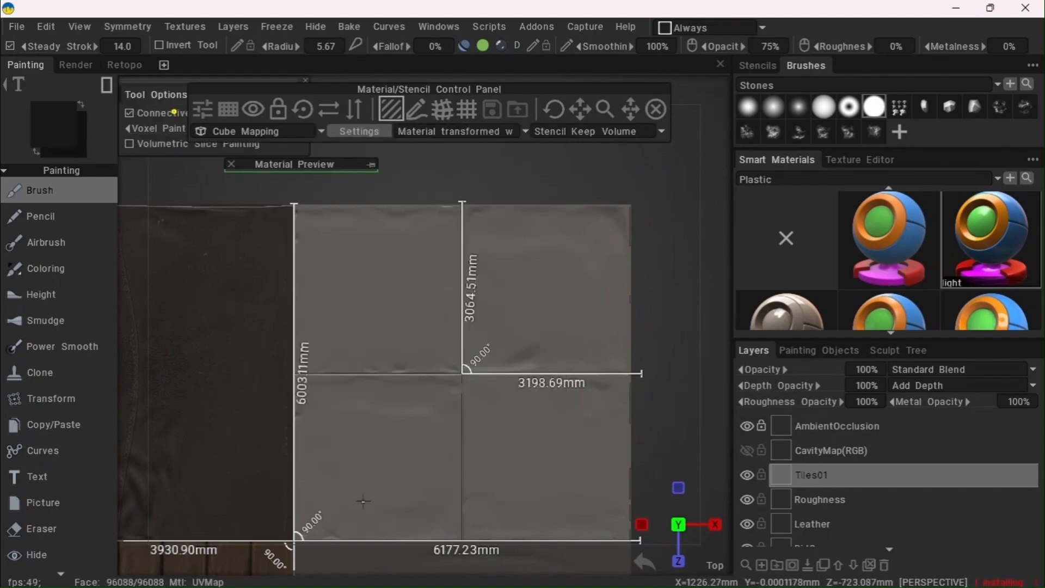
{"action": "left_click_drag", "start_coordinate": [665, 175], "coordinate": [463, 374]}
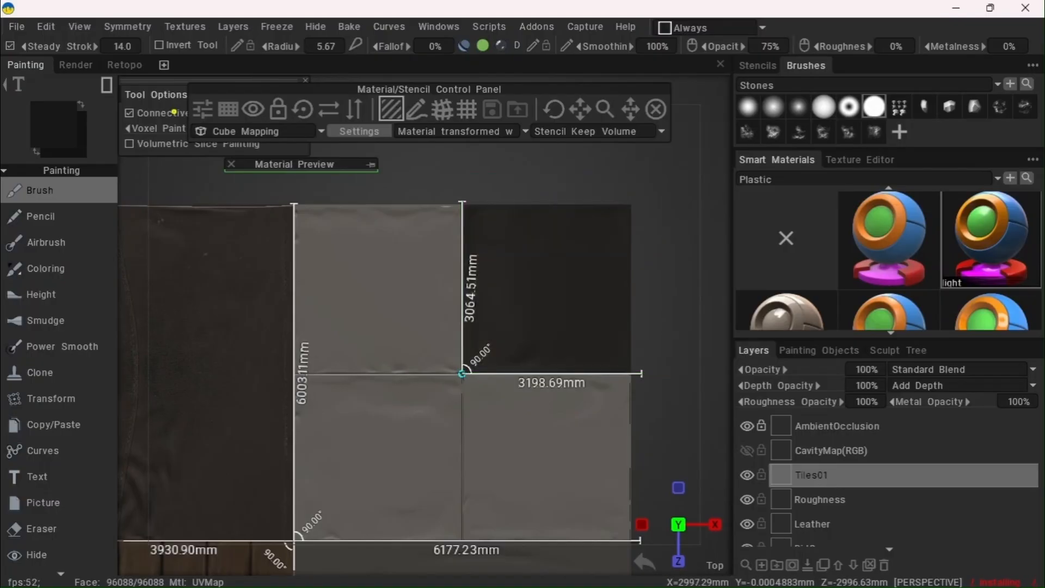
{"action": "left_click_drag", "start_coordinate": [462, 374], "coordinate": [294, 541]}
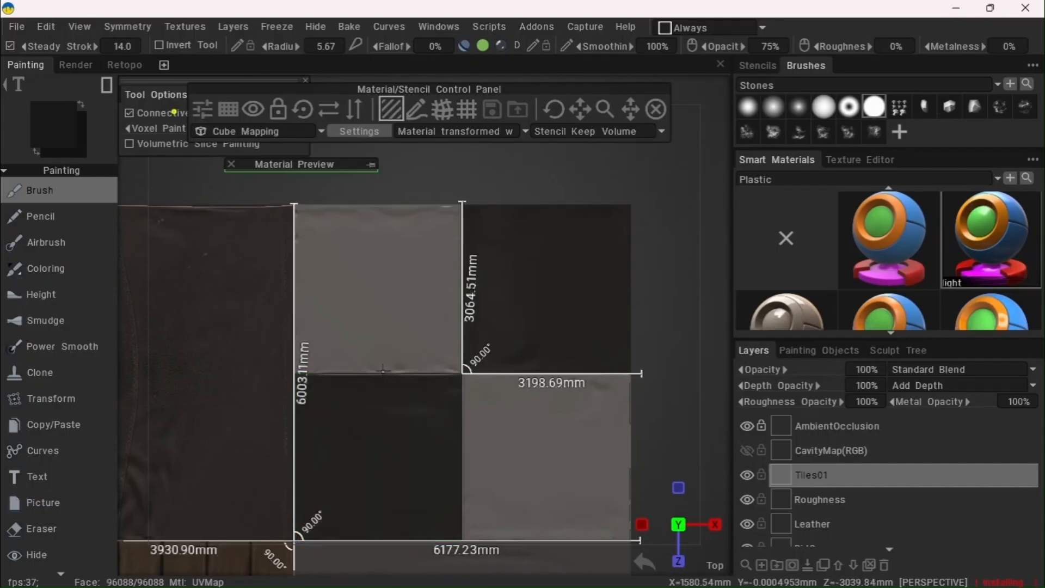
{"action": "mouse_move", "coordinate": [434, 65]}
{"action": "left_mouse_down"}
{"action": "mouse_move", "coordinate": [436, 47]}
{"action": "mouse_move", "coordinate": [434, 79]}
{"action": "mouse_move", "coordinate": [434, 70]}
{"action": "left_mouse_up"}
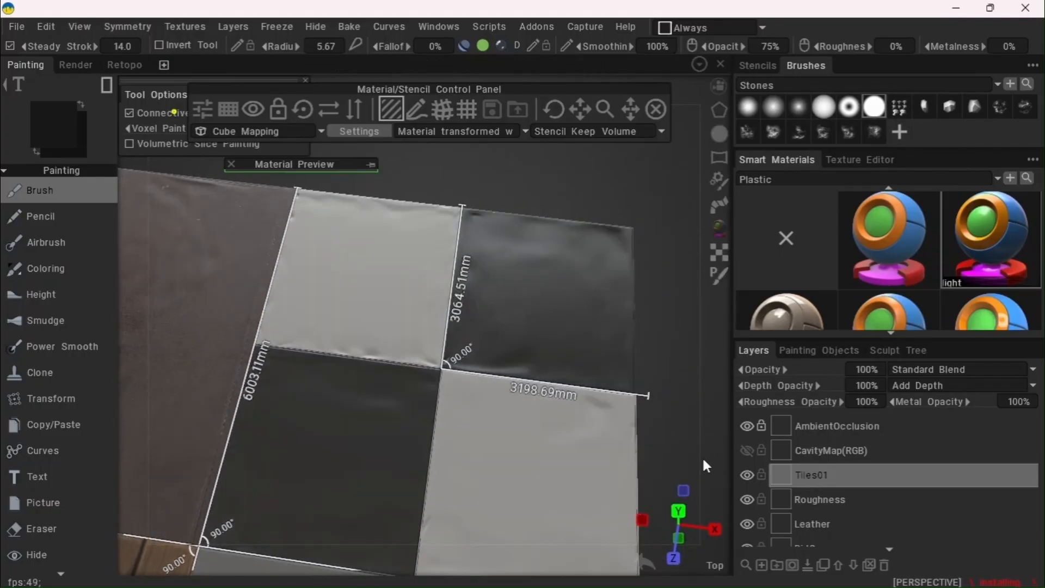
Add a new layer named Tiles_Roughness above the Tiles01 layer
{"action": "left_click", "coordinate": [762, 564]}
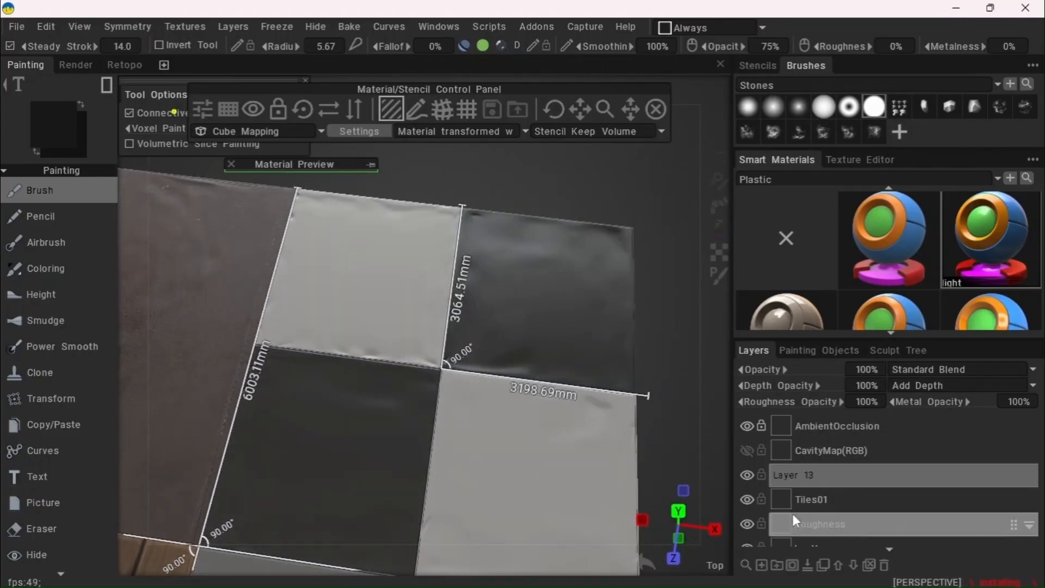
{"action": "double_click", "coordinate": [803, 473]}
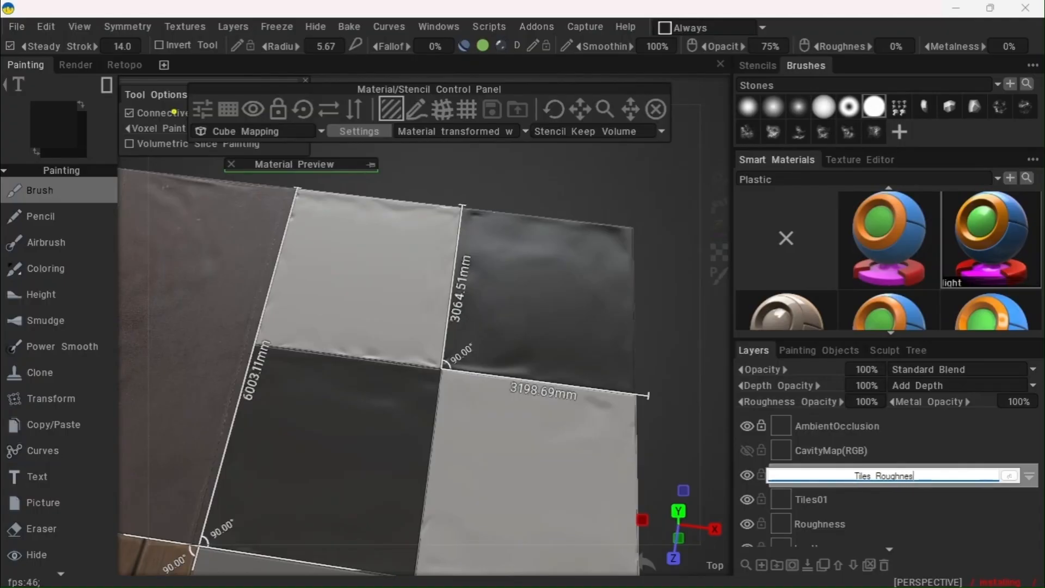
{"action": "key", "text": "Return"}
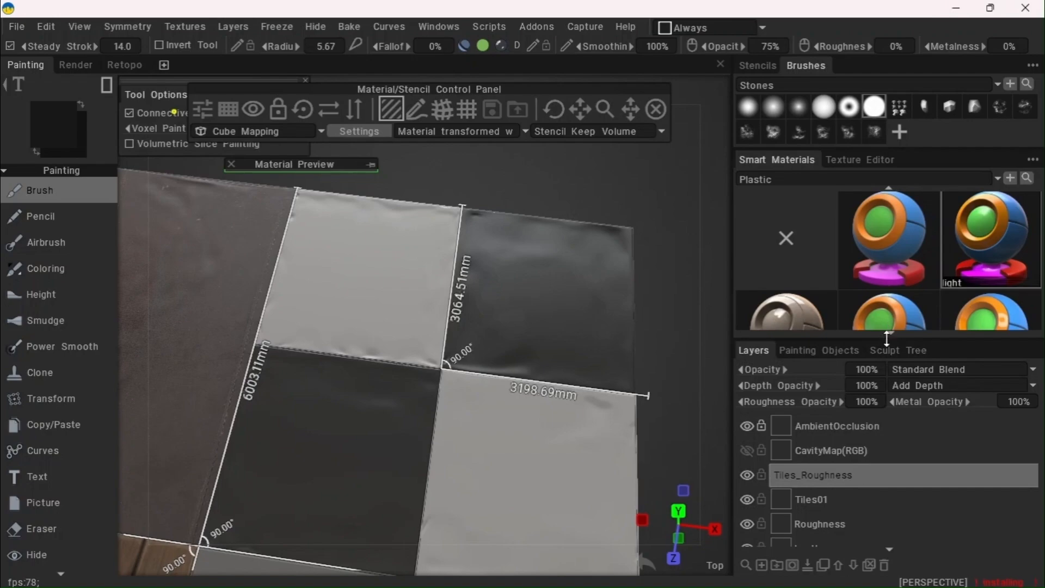
Turn off depth and colour painting so only roughness is affected, and choose the Plastic_Noisy smart material
{"action": "left_click_drag", "start_coordinate": [888, 339], "coordinate": [901, 492]}
{"action": "scroll", "coordinate": [887, 347], "scroll_direction": "down", "scroll_amount": 6}
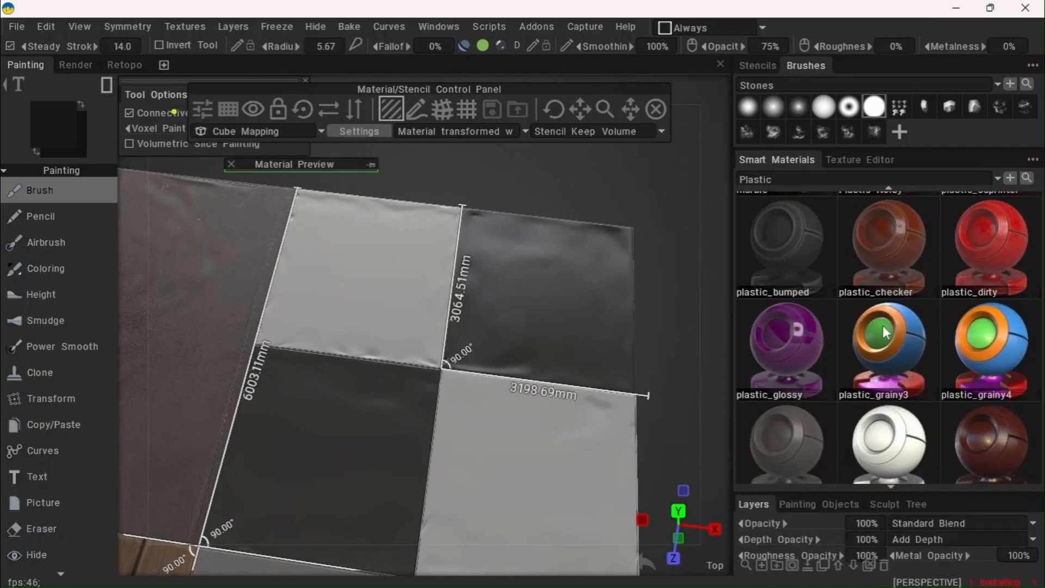
{"action": "scroll", "coordinate": [868, 308], "scroll_direction": "down", "scroll_amount": 3}
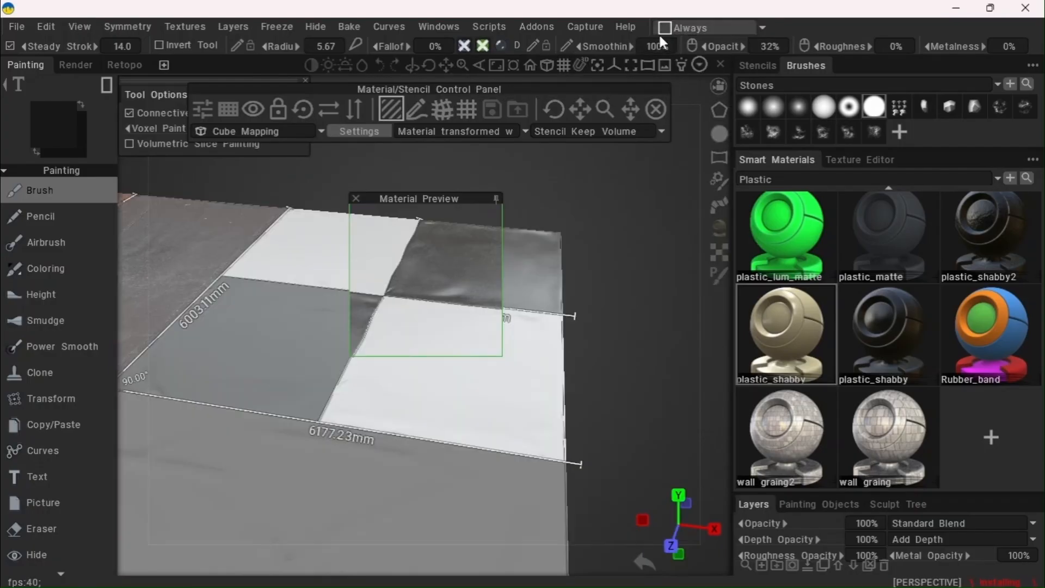
{"action": "scroll", "coordinate": [825, 335], "scroll_direction": "up", "scroll_amount": 5}
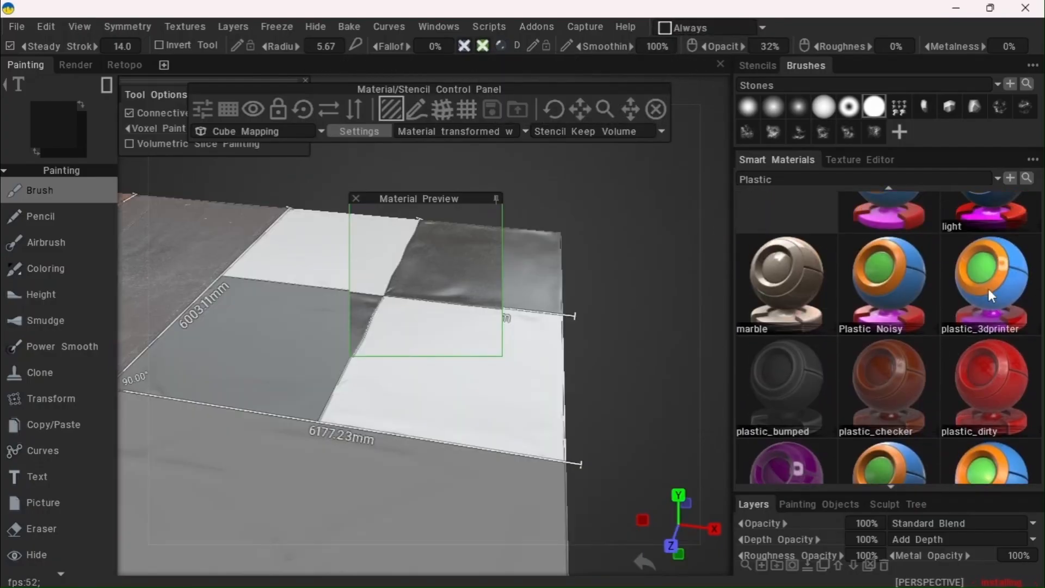
{"action": "left_click", "coordinate": [923, 292]}
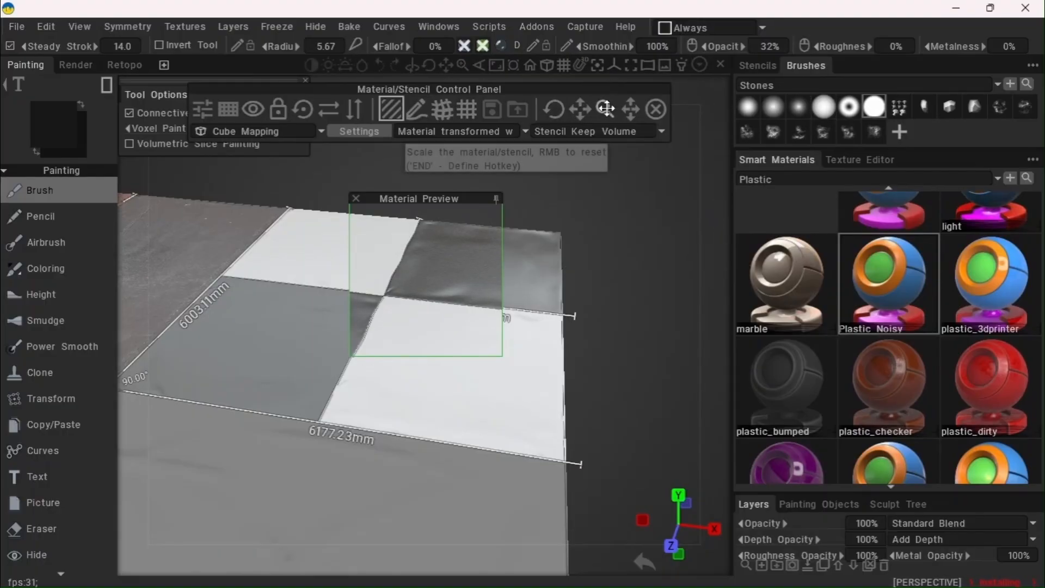
Apply the Plastic_Noisy roughness over all four tile squares on the Tiles_Roughness layer with a rectangular fill from the top view
{"action": "left_click", "coordinate": [496, 199]}
{"action": "key", "text": "KP_7"}
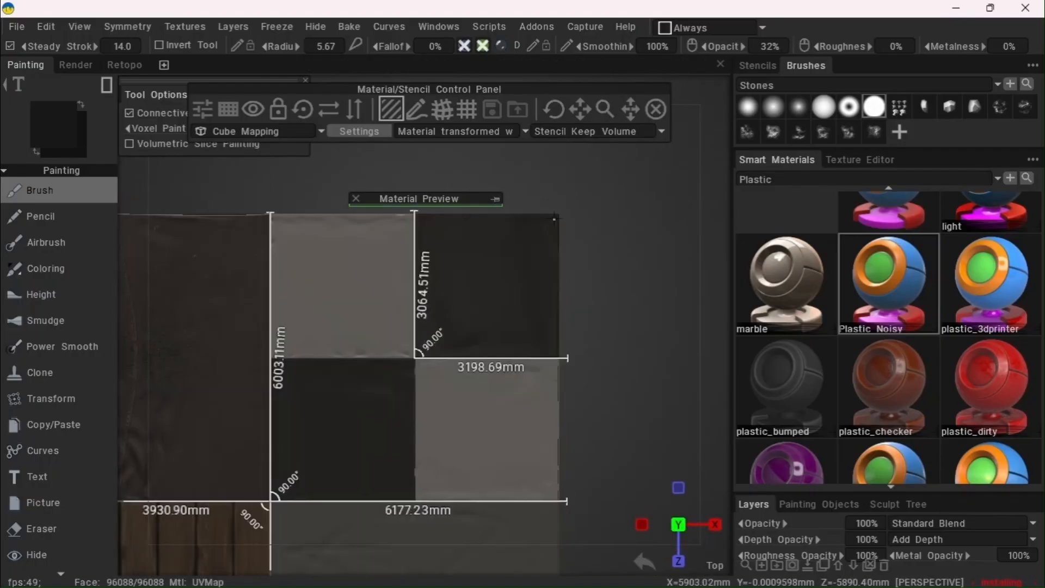
{"action": "left_click_drag", "start_coordinate": [397, 189], "coordinate": [349, 171]}
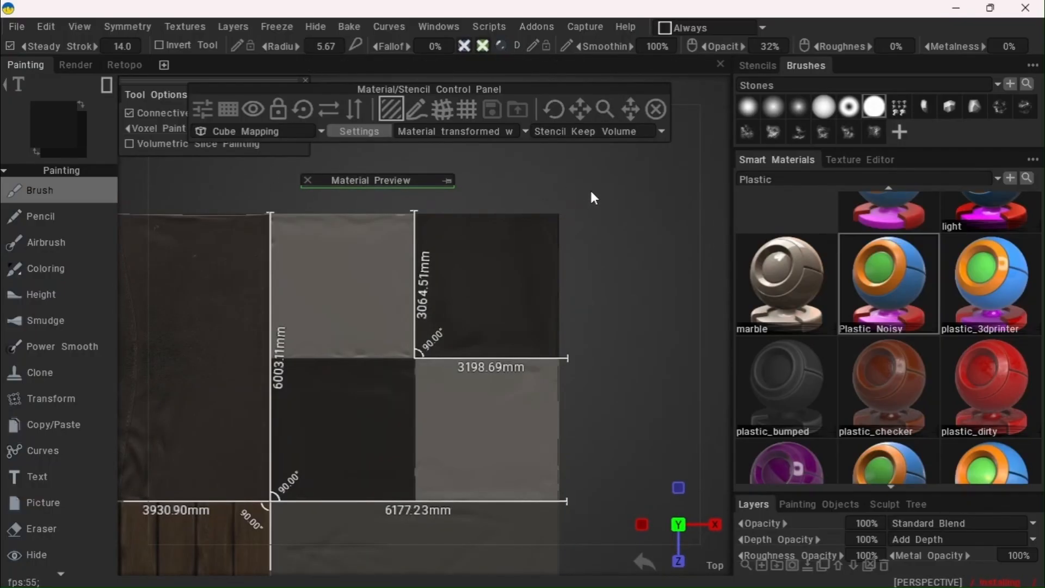
{"action": "mouse_move", "coordinate": [566, 236]}
{"action": "left_mouse_down"}
{"action": "mouse_move", "coordinate": [508, 294]}
{"action": "mouse_move", "coordinate": [575, 220]}
{"action": "left_mouse_up"}
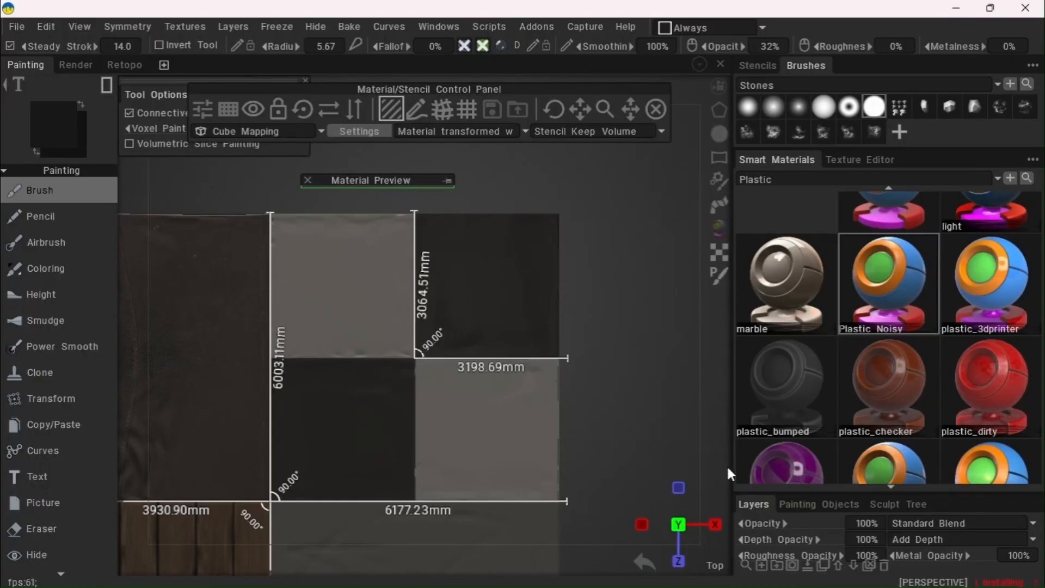
{"action": "left_click_drag", "start_coordinate": [788, 488], "coordinate": [789, 361]}
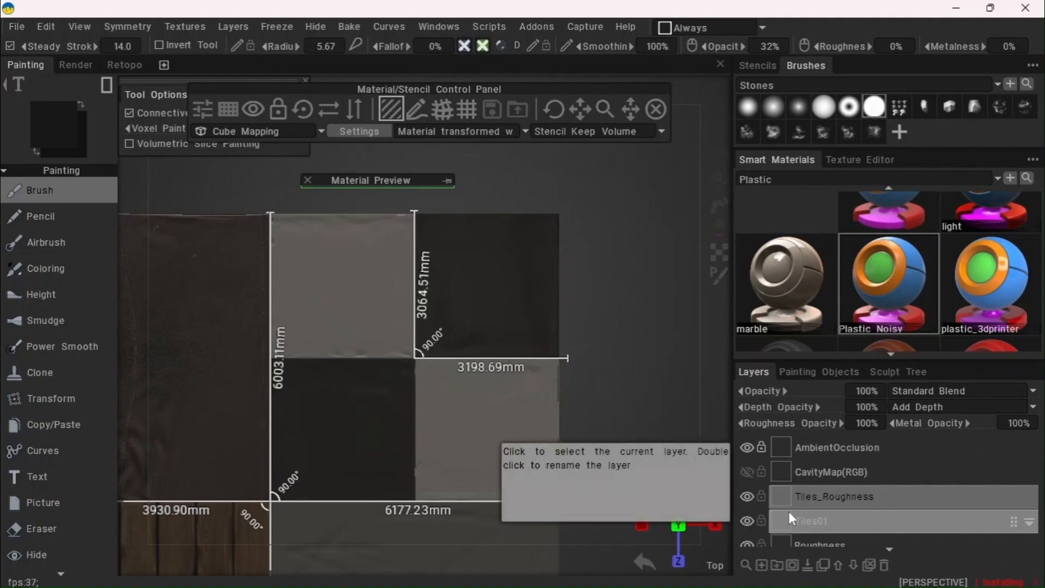
{"action": "left_click_drag", "start_coordinate": [597, 188], "coordinate": [275, 500]}
{"action": "mouse_move", "coordinate": [427, 66]}
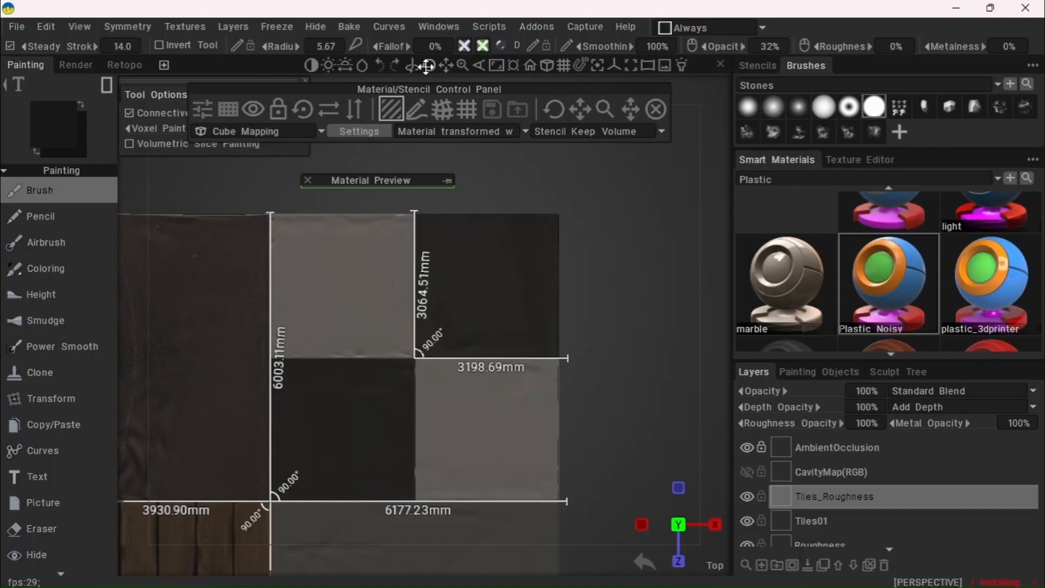
{"action": "mouse_move", "coordinate": [429, 65]}
{"action": "left_mouse_down"}
{"action": "mouse_move", "coordinate": [432, 44]}
{"action": "mouse_move", "coordinate": [423, 84]}
{"action": "mouse_move", "coordinate": [432, 66]}
{"action": "left_mouse_up"}
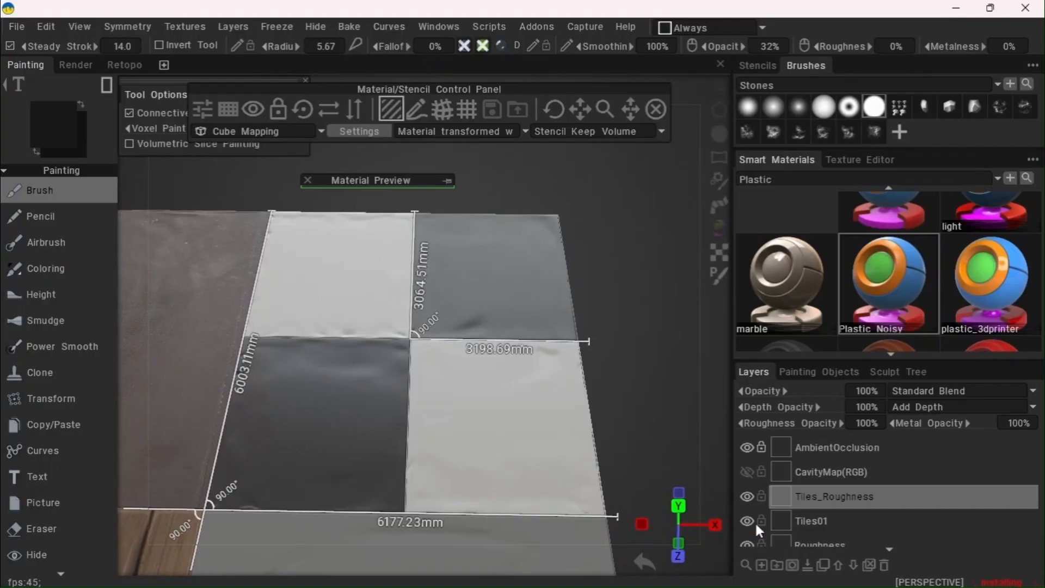
Rename the Roughness layer above Leather as Leather_Roughness
{"action": "scroll", "coordinate": [817, 517], "scroll_direction": "down", "scroll_amount": 2}
{"action": "scroll", "coordinate": [818, 490], "scroll_direction": "up", "scroll_amount": 1}
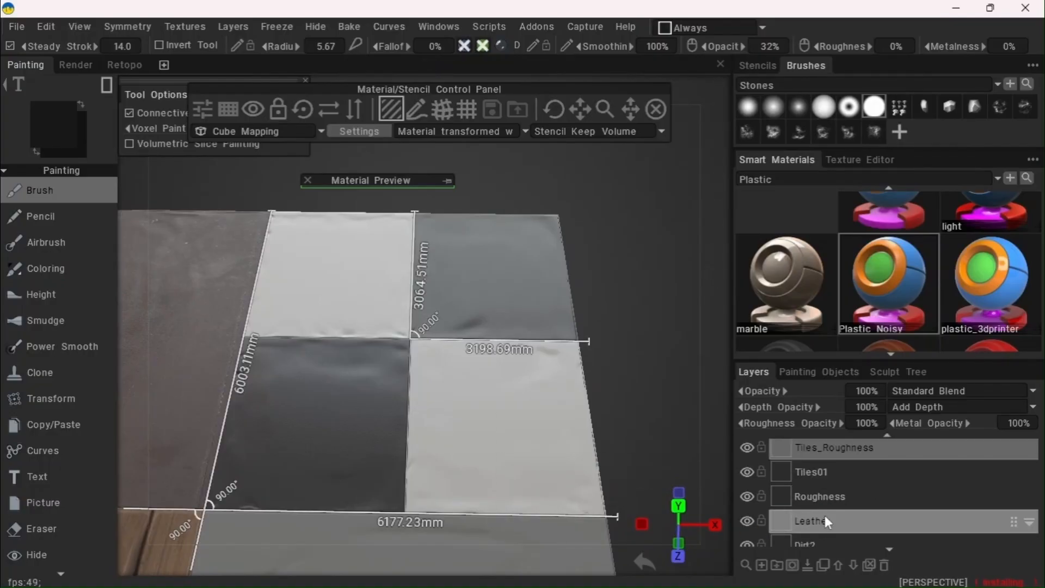
{"action": "double_click", "coordinate": [818, 498]}
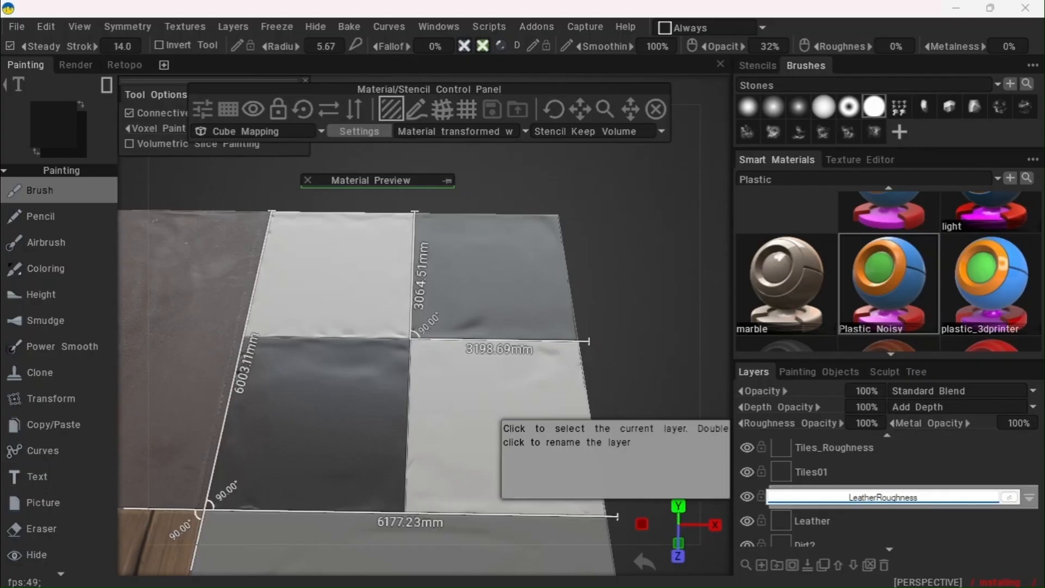
{"action": "key", "text": "Return"}
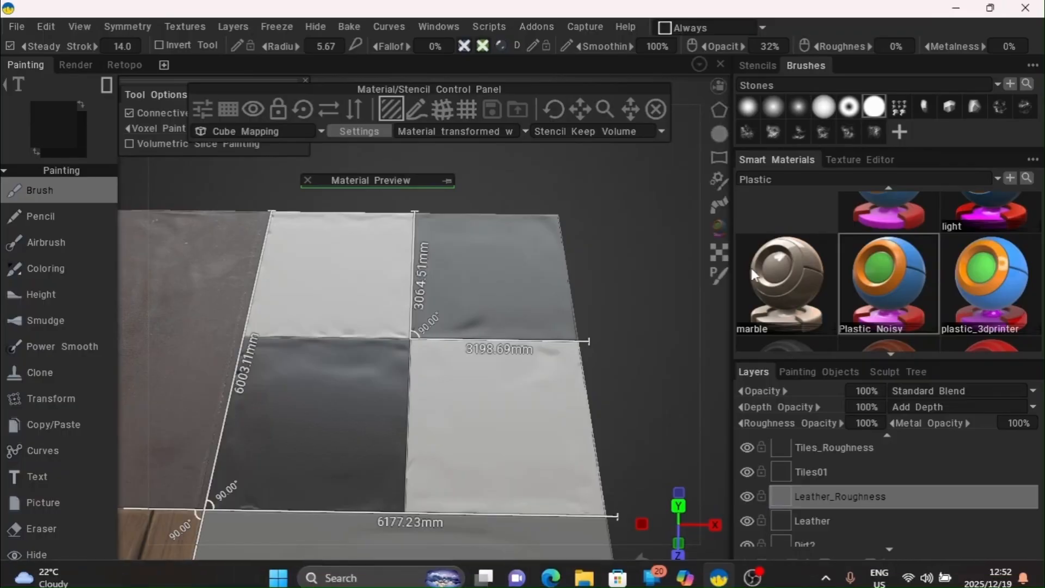
Add a new layer named Tiles_Dirt above the Tiles_Roughness layer
{"action": "mouse_move", "coordinate": [719, 255]}
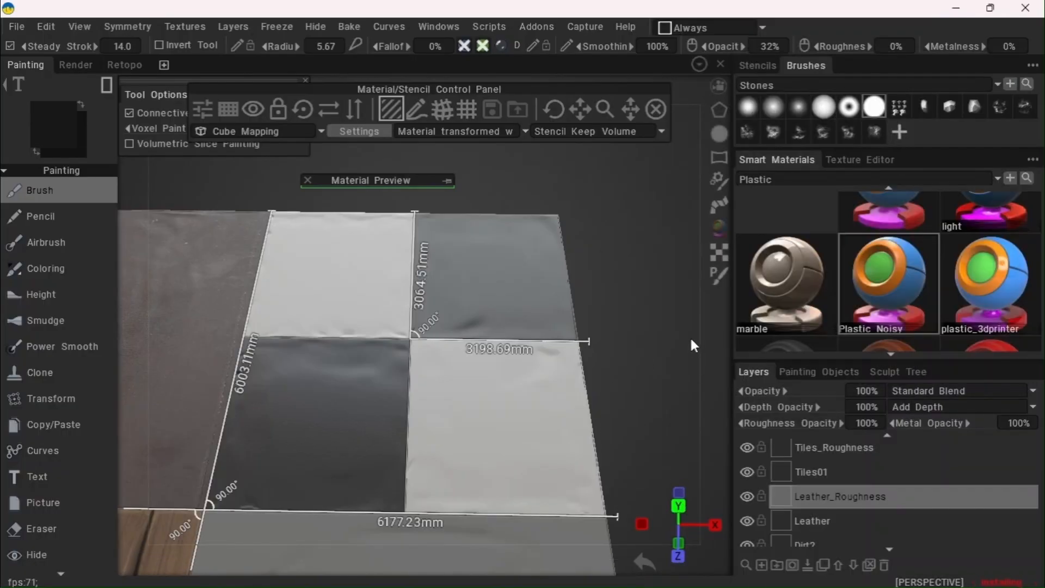
{"action": "left_click", "coordinate": [825, 453]}
{"action": "scroll", "coordinate": [824, 469], "scroll_direction": "up", "scroll_amount": 1}
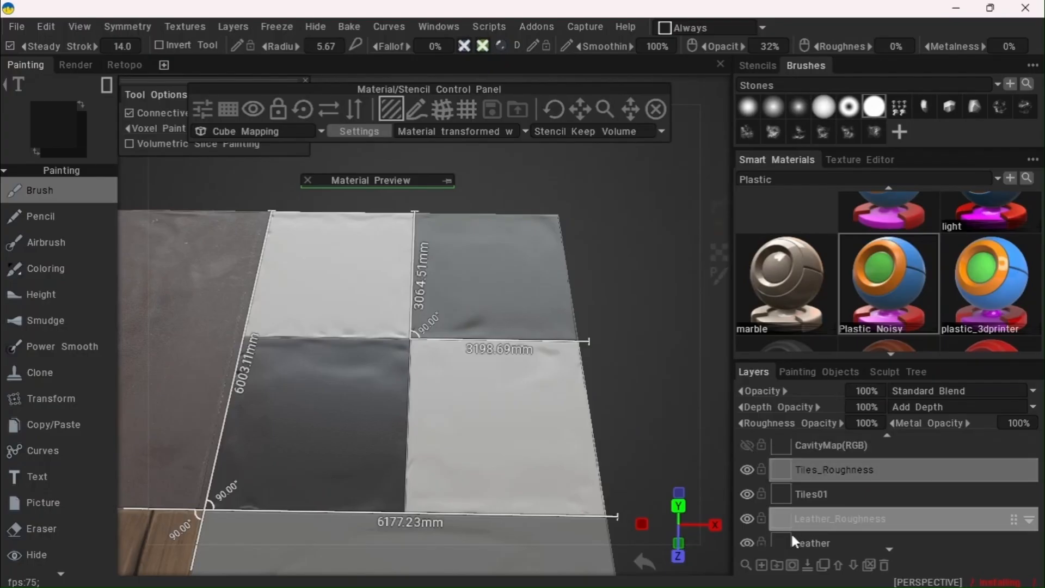
{"action": "left_click", "coordinate": [764, 563]}
{"action": "double_click", "coordinate": [803, 468]}
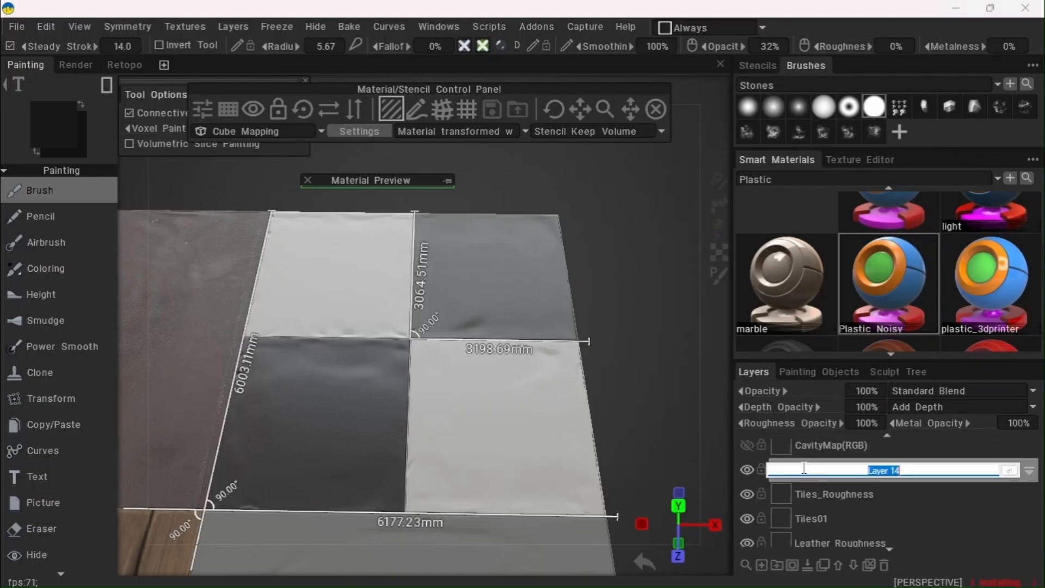
{"action": "type", "text": "Dirt"}
{"action": "key", "text": "Return"}
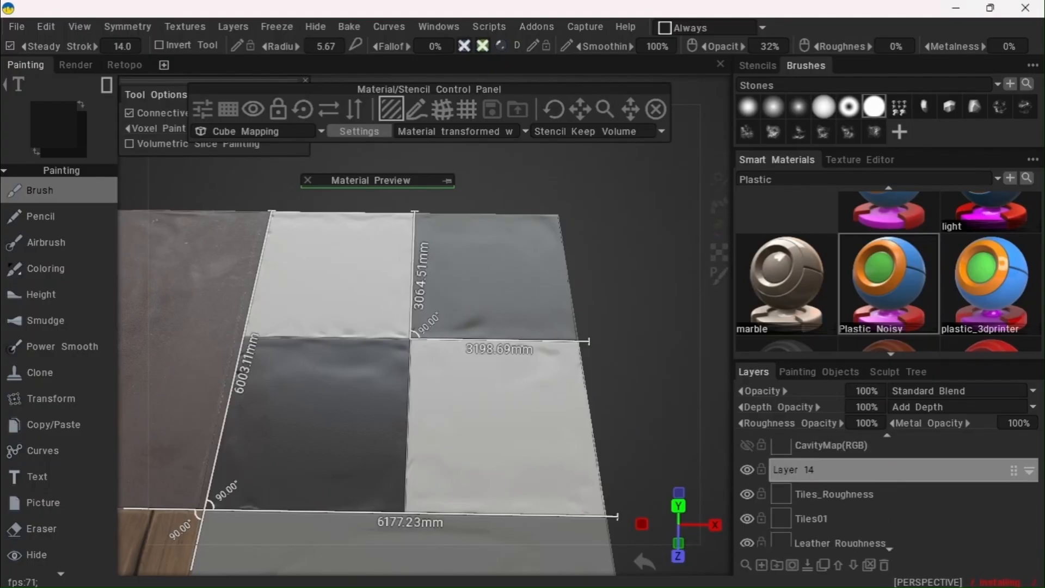
{"action": "double_click", "coordinate": [781, 473]}
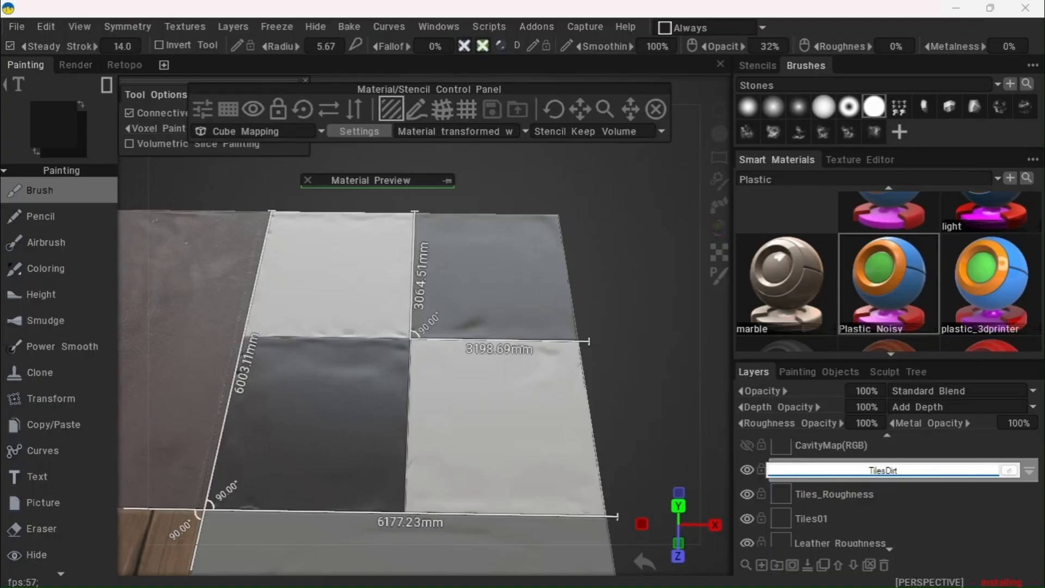
{"action": "key", "text": "Return"}
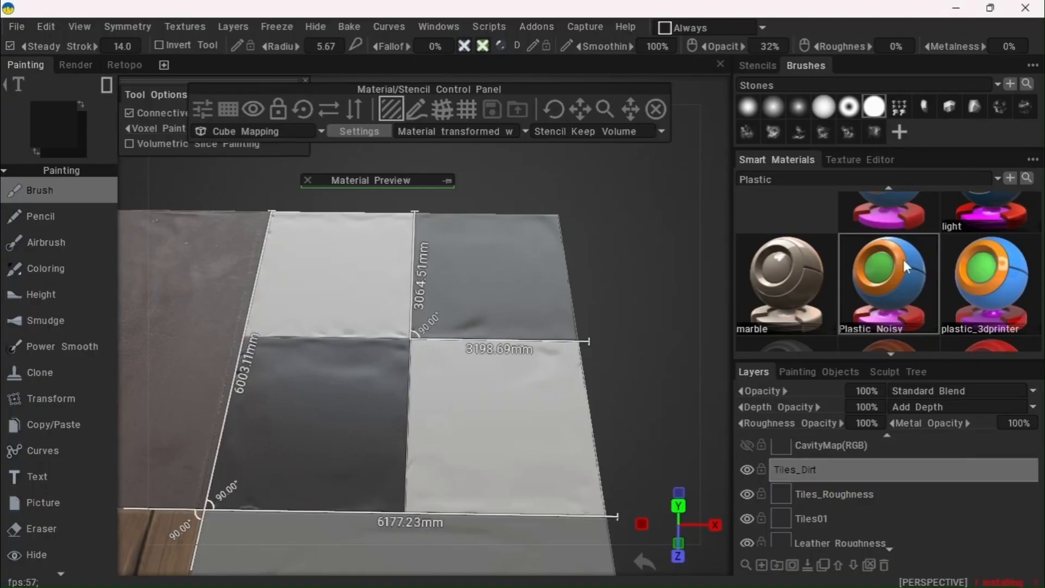
Choose the dirt_2 smart material from the Dirt category and collapse its material preview
{"action": "mouse_move", "coordinate": [846, 183]}
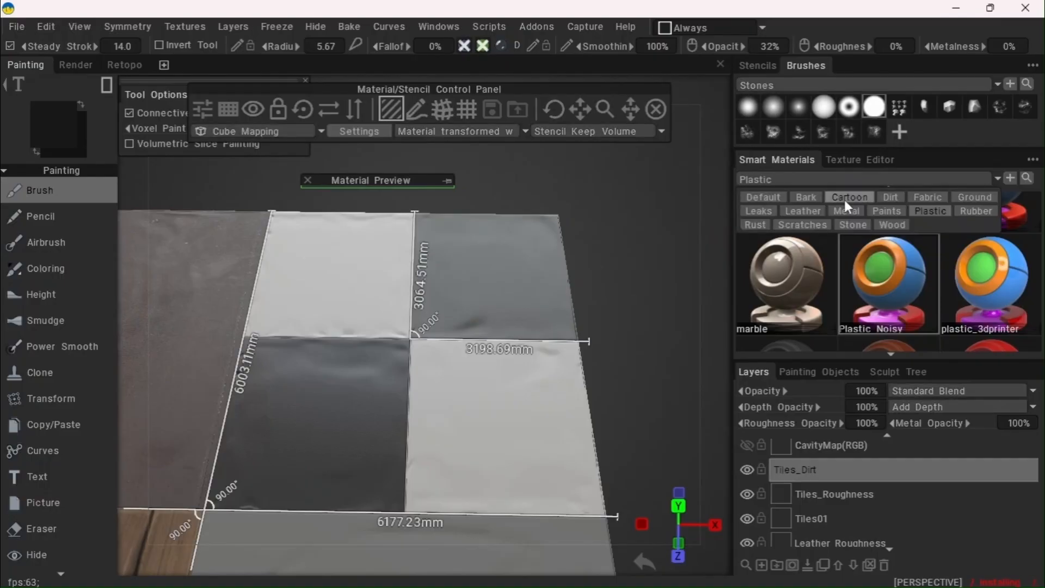
{"action": "left_click", "coordinate": [883, 199]}
{"action": "left_click", "coordinate": [810, 290]}
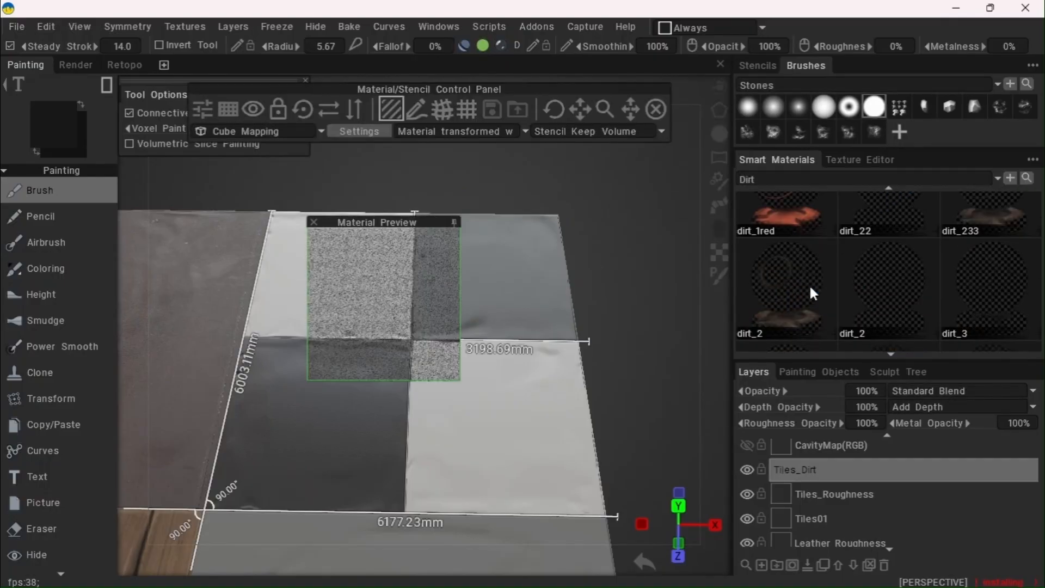
{"action": "mouse_move", "coordinate": [811, 292]}
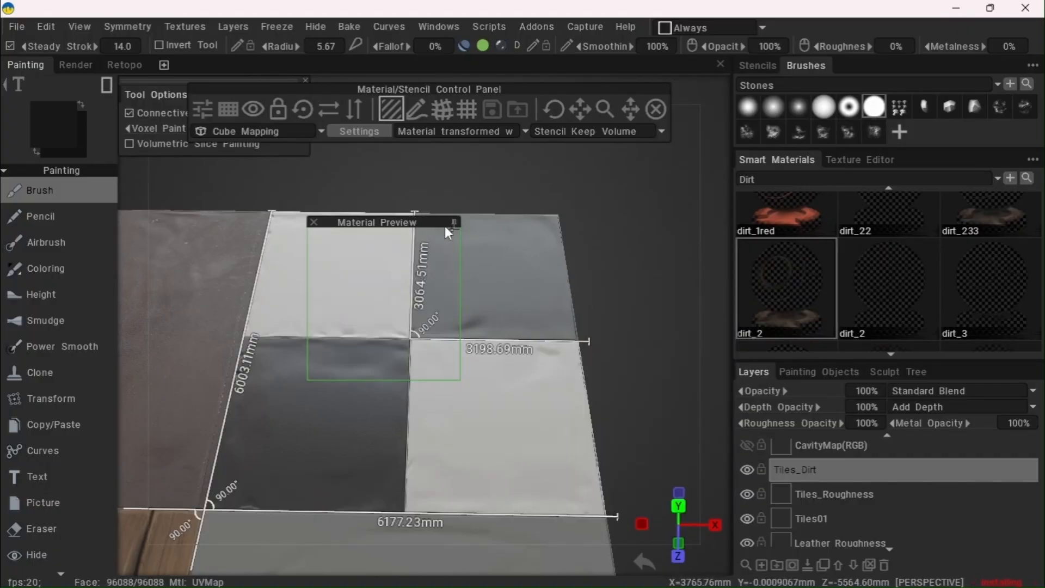
{"action": "left_click_drag", "start_coordinate": [447, 226], "coordinate": [482, 251]}
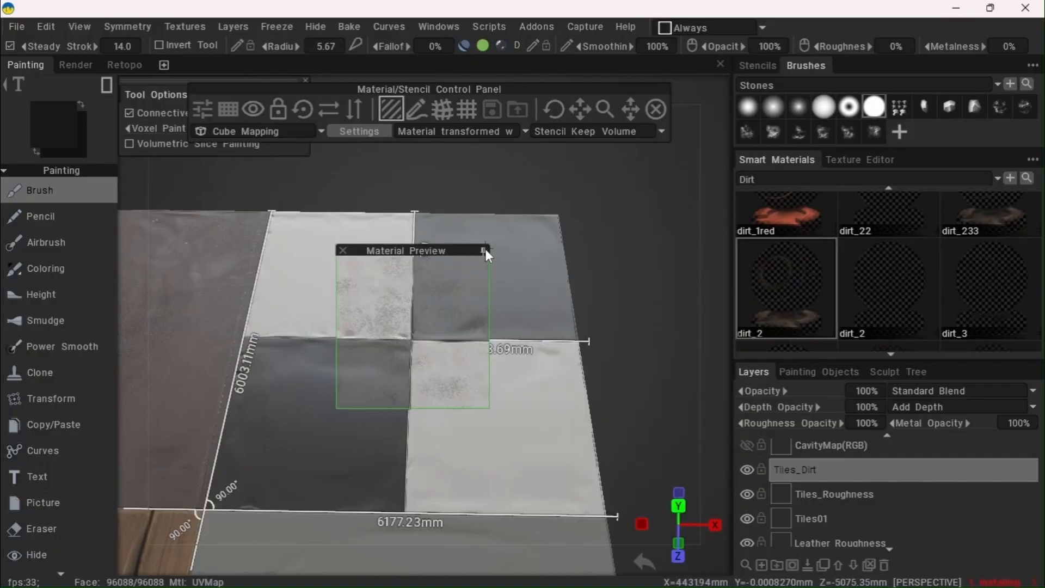
{"action": "left_click", "coordinate": [483, 251]}
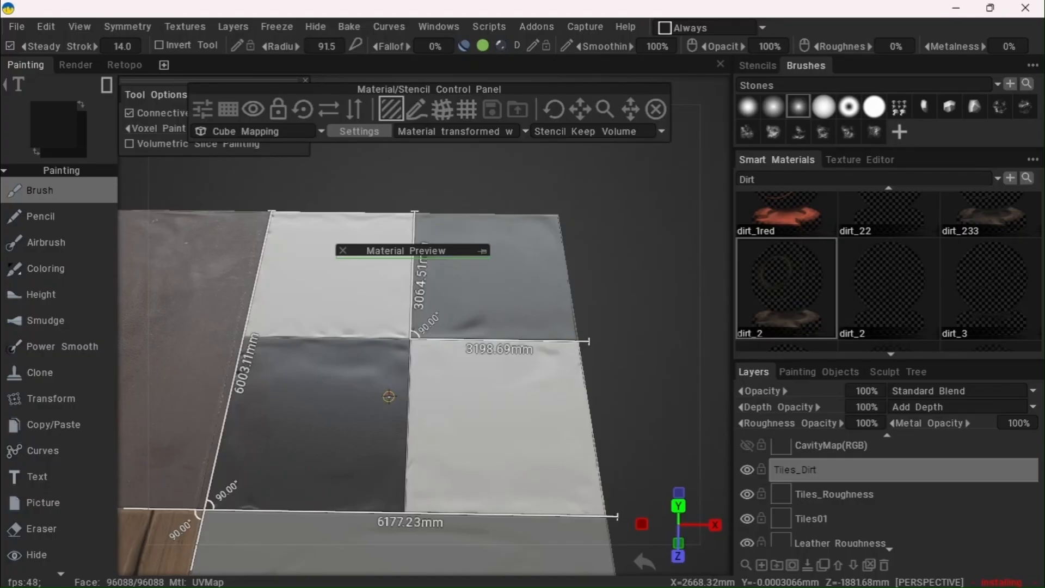
Brush dirt_2 over the checkered tiles on the Tiles_Dirt layer with a soft brush of radius about 1303
{"action": "mouse_move", "coordinate": [389, 397]}
{"action": "right_mouse_down"}
{"action": "mouse_move", "coordinate": [373, 397]}
{"action": "mouse_move", "coordinate": [370, 455]}
{"action": "mouse_move", "coordinate": [460, 374]}
{"action": "right_mouse_up"}
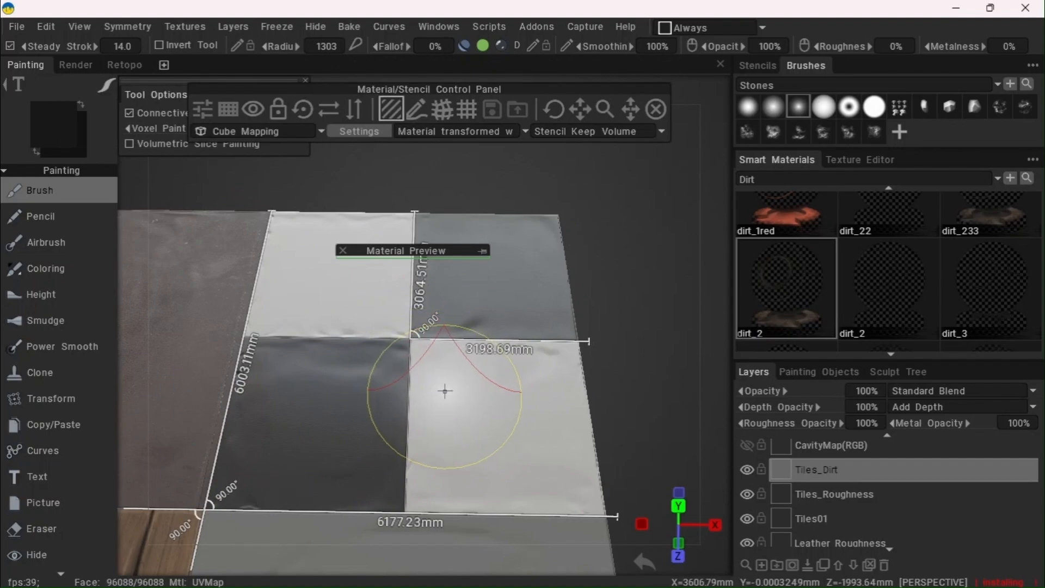
{"action": "mouse_move", "coordinate": [446, 391]}
{"action": "left_mouse_down"}
{"action": "mouse_move", "coordinate": [513, 476]}
{"action": "mouse_move", "coordinate": [567, 455]}
{"action": "mouse_move", "coordinate": [532, 378]}
{"action": "left_mouse_up"}
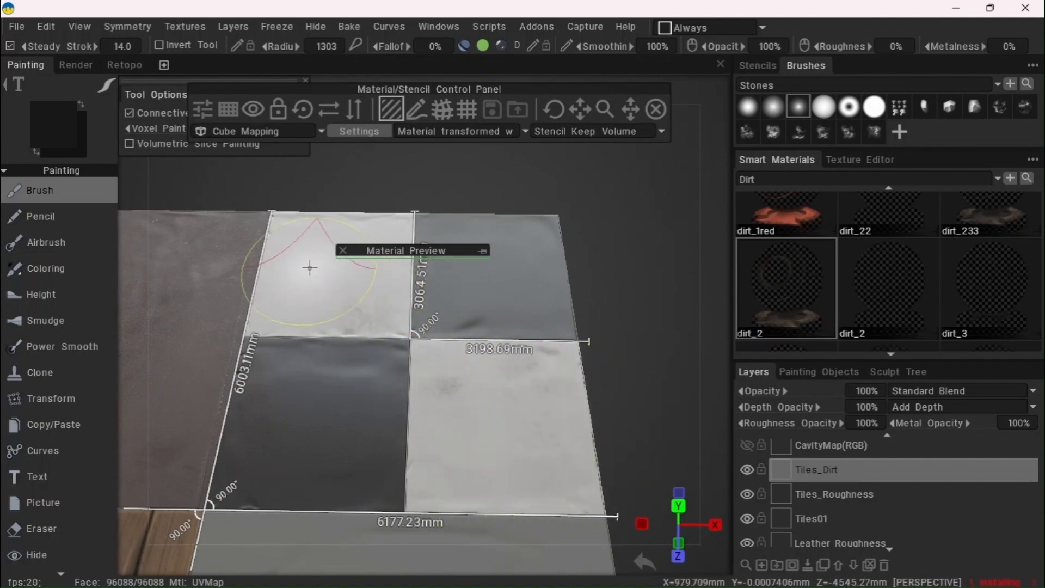
{"action": "left_click_drag", "start_coordinate": [369, 250], "coordinate": [462, 304]}
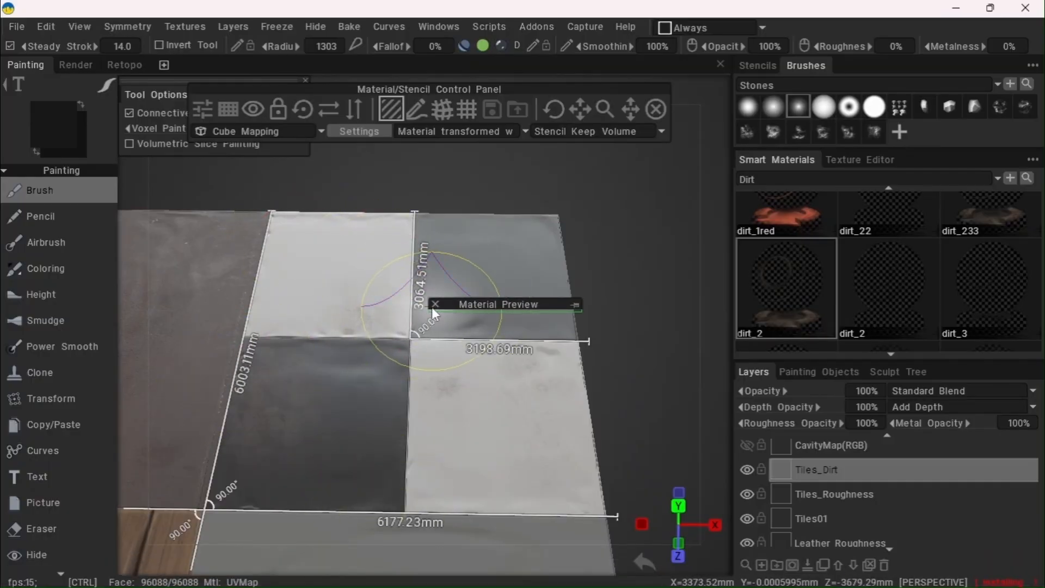
{"action": "key", "text": "ctrl+z"}
{"action": "mouse_move", "coordinate": [526, 244]}
{"action": "left_mouse_down", "text": "alt"}
{"action": "mouse_move", "coordinate": [539, 283]}
{"action": "mouse_move", "coordinate": [504, 245]}
{"action": "left_mouse_up", "text": "alt"}
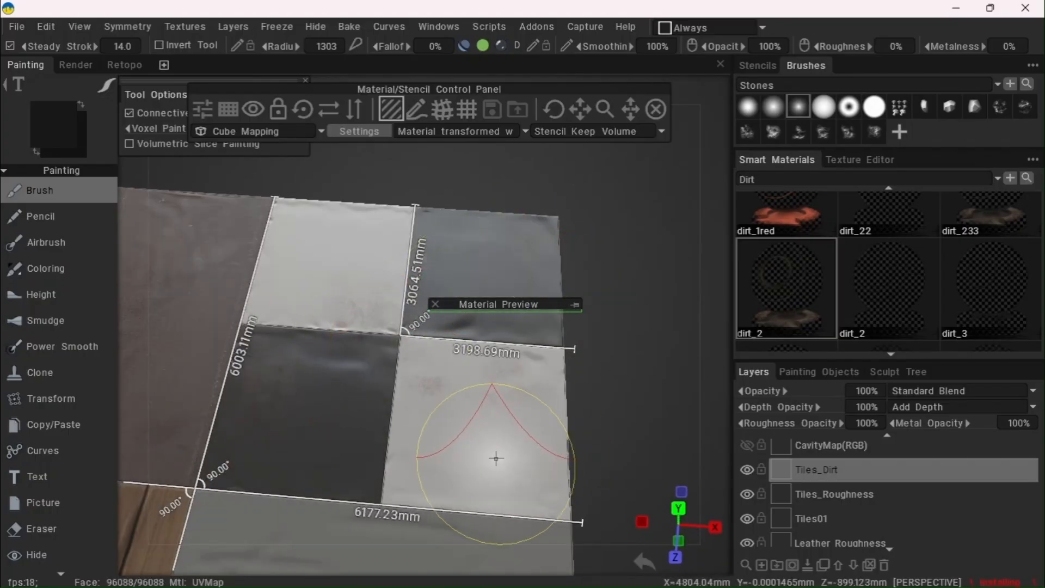
{"action": "mouse_move", "coordinate": [647, 359]}
{"action": "left_mouse_down"}
{"action": "mouse_move", "coordinate": [640, 377]}
{"action": "mouse_move", "coordinate": [603, 290]}
{"action": "mouse_move", "coordinate": [634, 359]}
{"action": "left_mouse_up"}
Draw a horizontal measure line about 6003 mm long in top view, along the seam below the large unpainted grey panel
{"action": "mouse_move", "coordinate": [466, 65]}
{"action": "left_mouse_down"}
{"action": "mouse_move", "coordinate": [378, 68]}
{"action": "mouse_move", "coordinate": [450, 66]}
{"action": "left_mouse_up"}
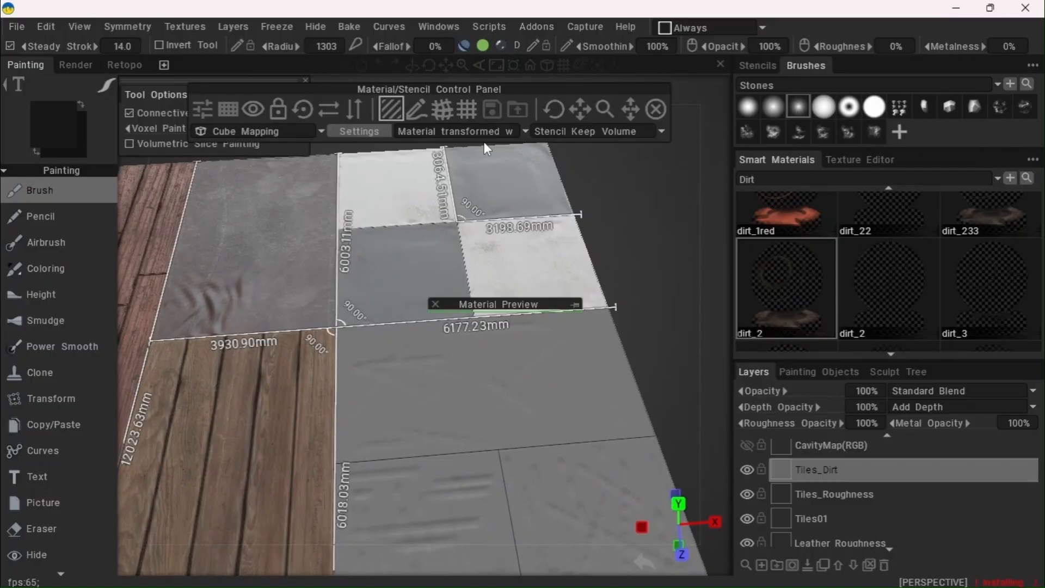
{"action": "key", "text": "KP_7"}
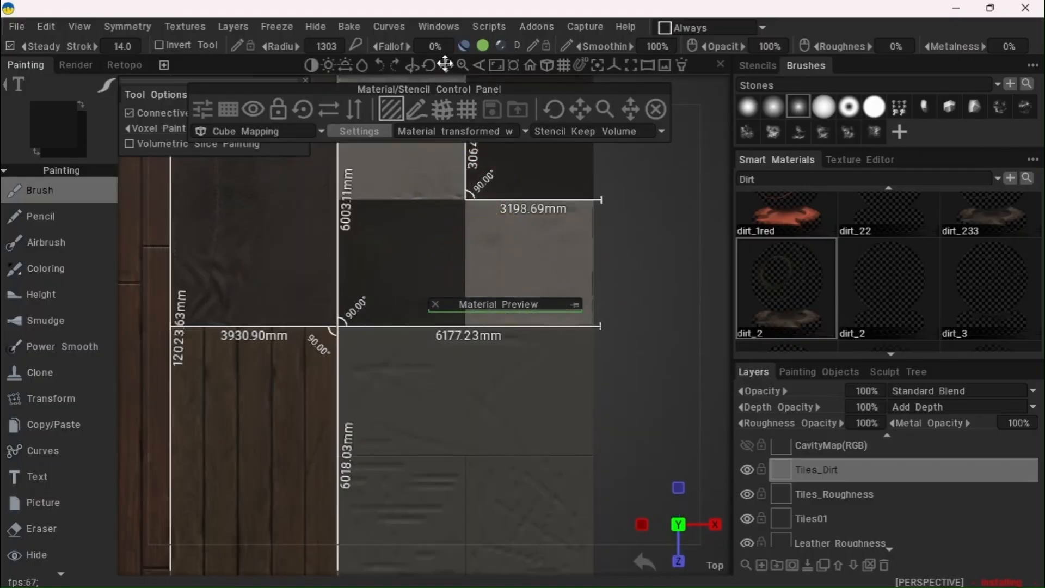
{"action": "left_click_drag", "start_coordinate": [445, 65], "coordinate": [445, 52]}
{"action": "scroll", "coordinate": [55, 512], "scroll_direction": "down", "scroll_amount": 3}
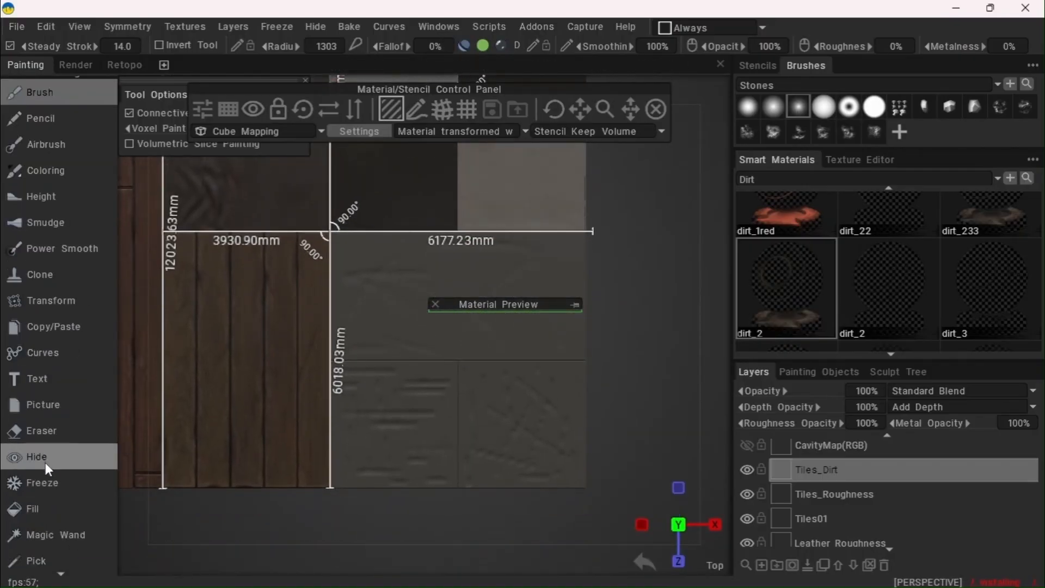
{"action": "scroll", "coordinate": [22, 481], "scroll_direction": "down", "scroll_amount": 3}
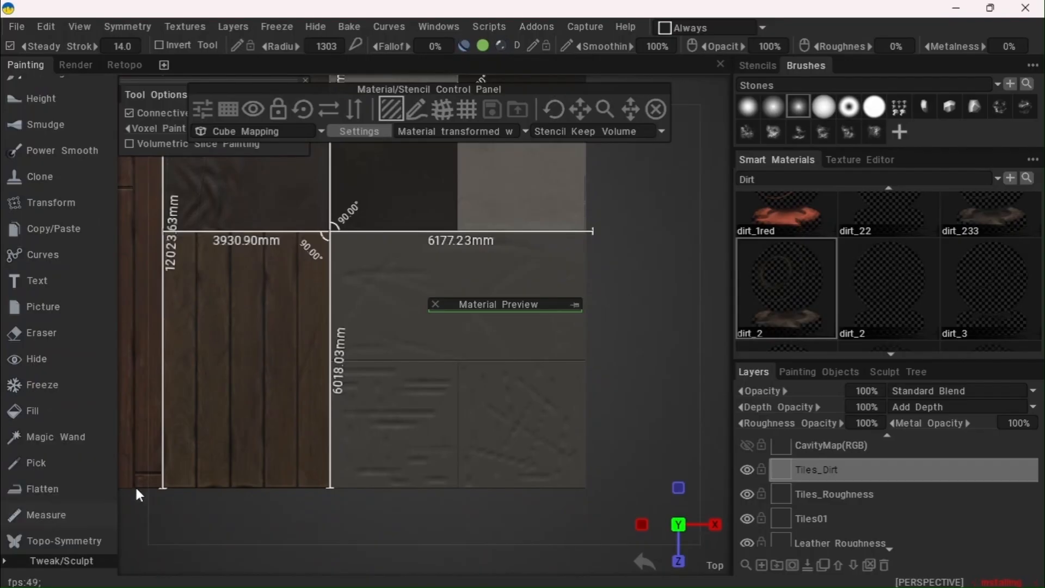
{"action": "left_click", "coordinate": [44, 517]}
{"action": "left_click_drag", "start_coordinate": [446, 66], "coordinate": [456, 140]}
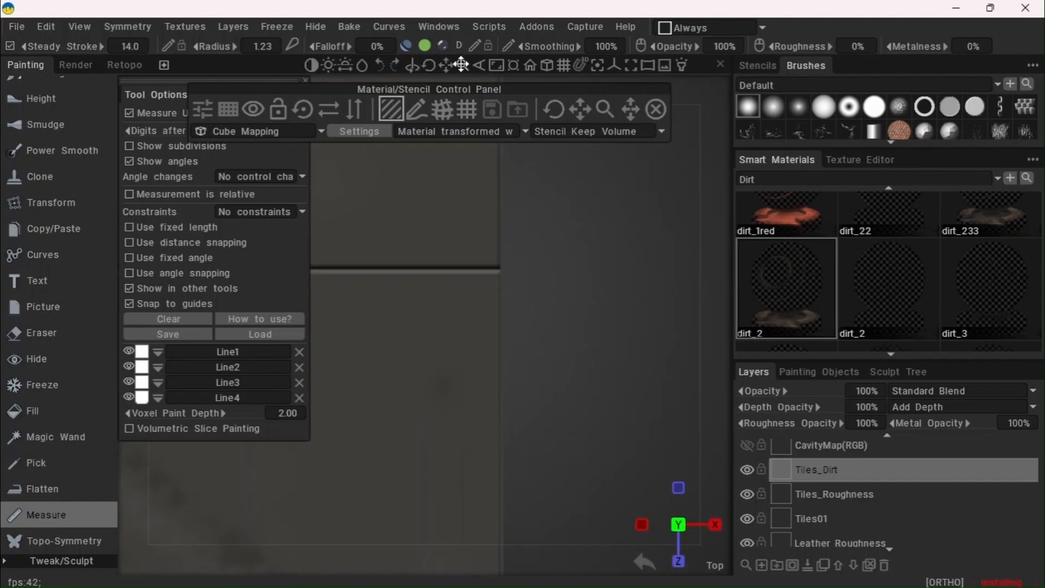
{"action": "left_click_drag", "start_coordinate": [461, 65], "coordinate": [462, 65]}
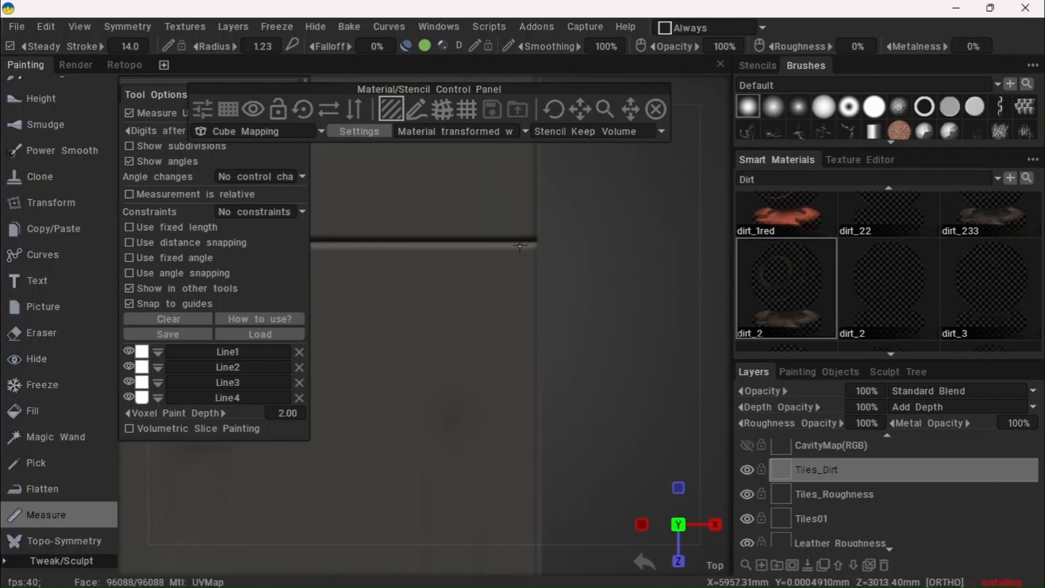
{"action": "left_click", "coordinate": [540, 242], "text": "shift"}
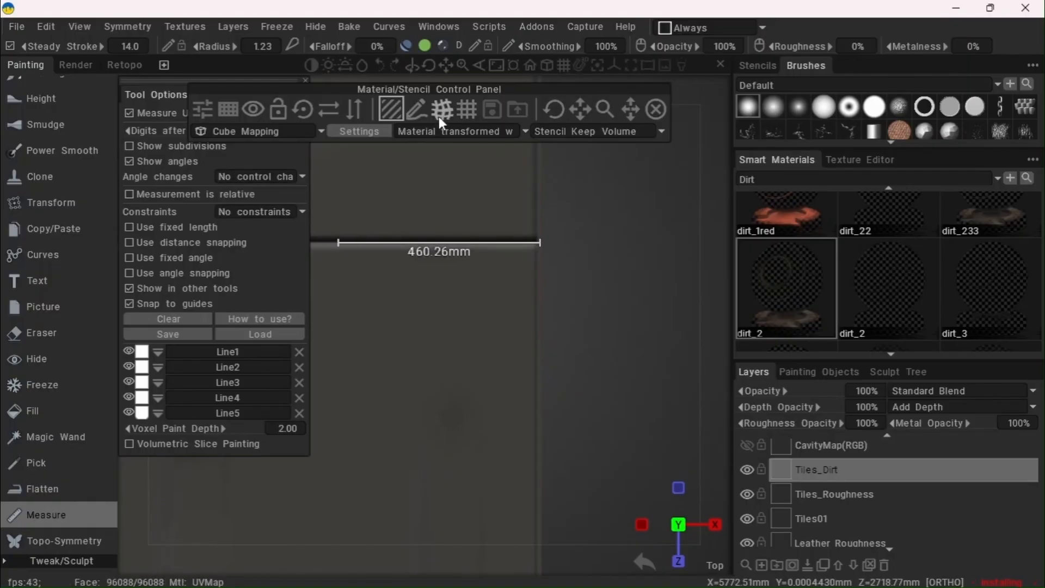
{"action": "mouse_move", "coordinate": [466, 66]}
{"action": "left_mouse_down"}
{"action": "mouse_move", "coordinate": [438, 63]}
{"action": "mouse_move", "coordinate": [463, 68]}
{"action": "mouse_move", "coordinate": [448, 67]}
{"action": "left_mouse_up"}
{"action": "left_click_drag", "start_coordinate": [677, 327], "coordinate": [433, 239], "text": "shift"}
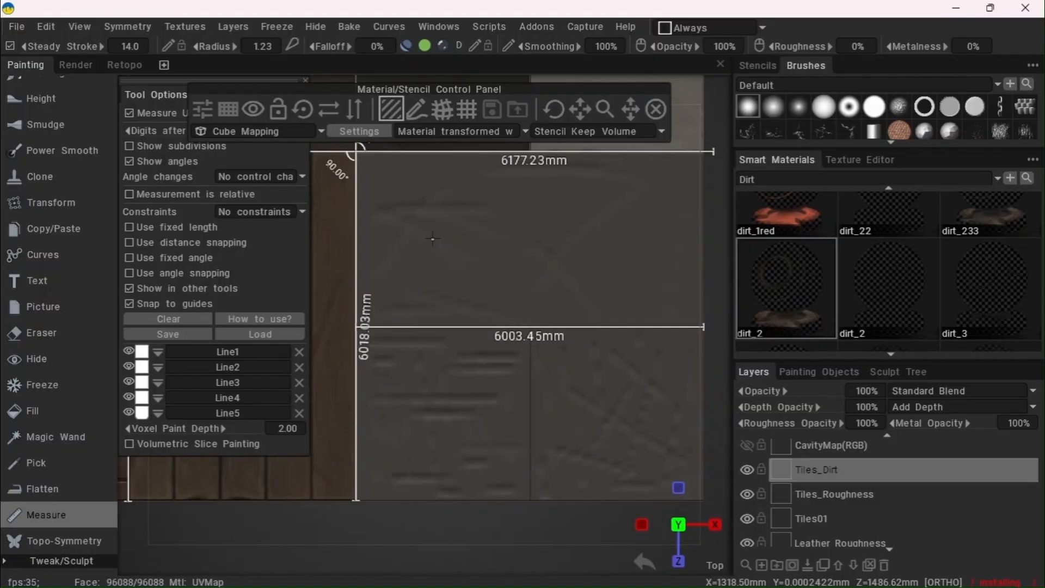
Return to the Brush tool with a hard round brush and choose the metal_dark smart material from the Metal category
{"action": "scroll", "coordinate": [41, 276], "scroll_direction": "up", "scroll_amount": 1}
{"action": "scroll", "coordinate": [40, 276], "scroll_direction": "down", "scroll_amount": 1}
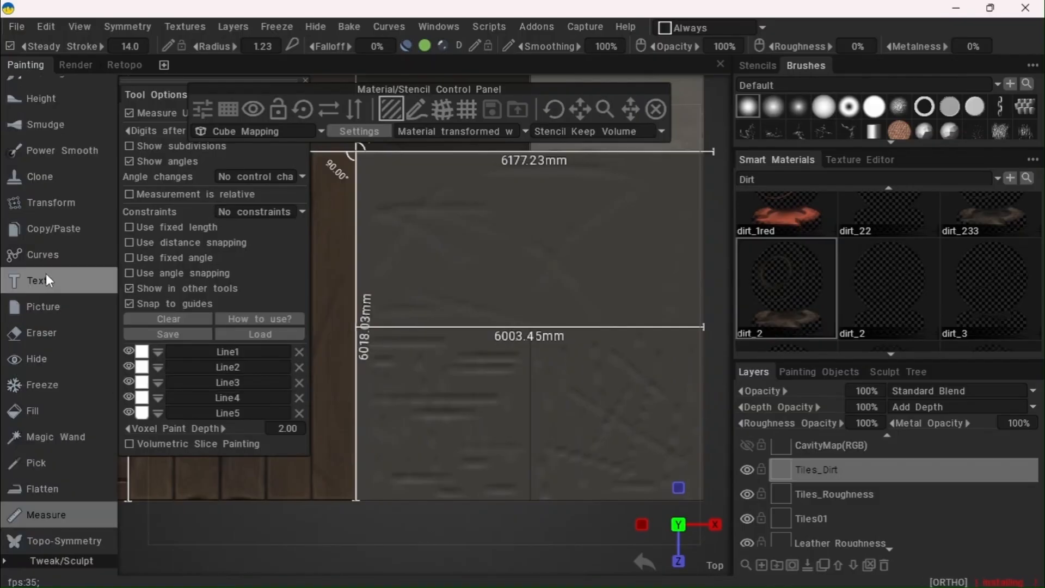
{"action": "scroll", "coordinate": [60, 155], "scroll_direction": "up", "scroll_amount": 2}
{"action": "scroll", "coordinate": [55, 163], "scroll_direction": "up", "scroll_amount": 2}
{"action": "left_click", "coordinate": [46, 187]}
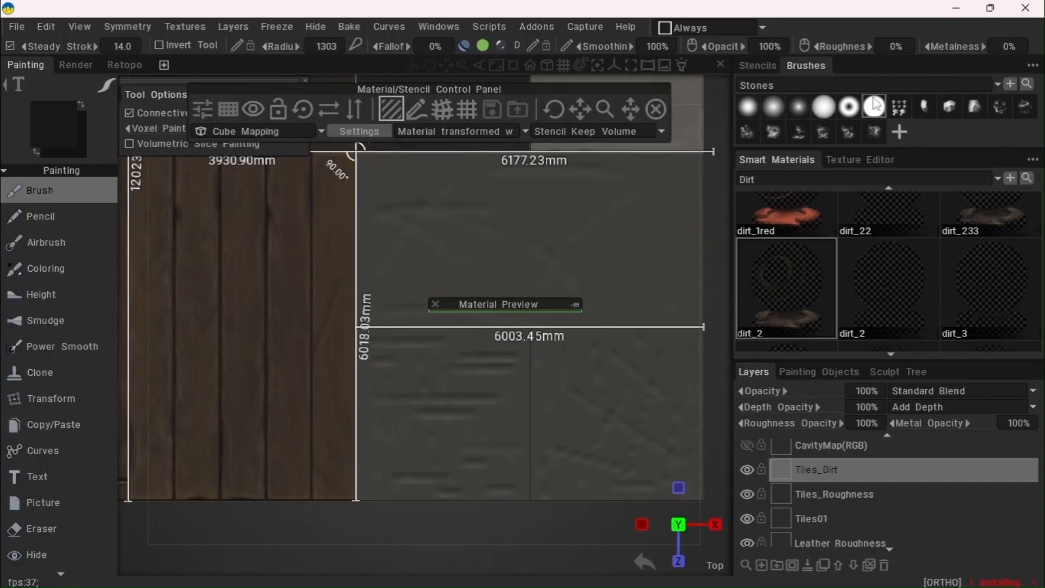
{"action": "left_click", "coordinate": [882, 184]}
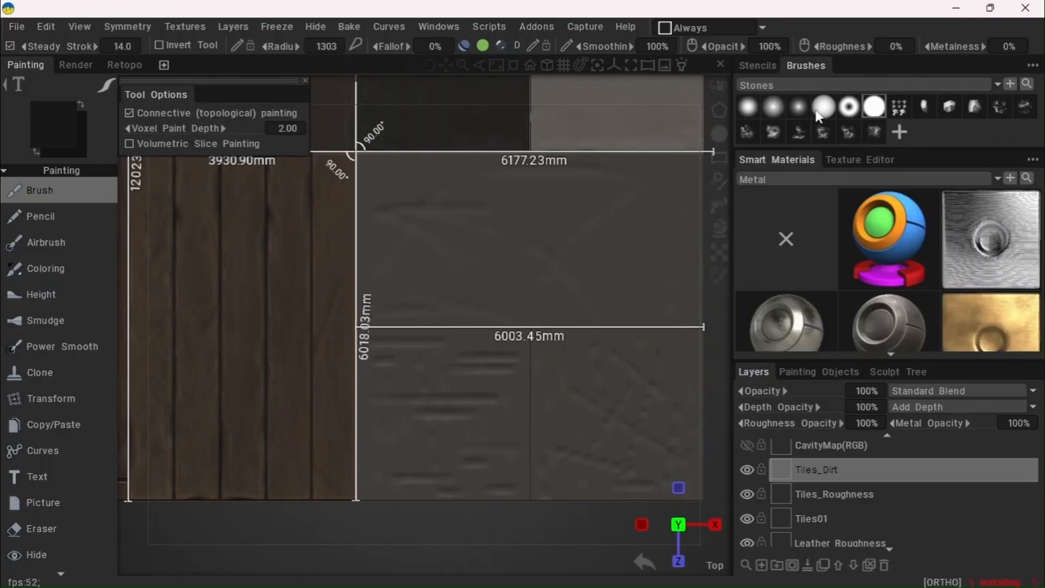
{"action": "scroll", "coordinate": [911, 286], "scroll_direction": "down", "scroll_amount": 5}
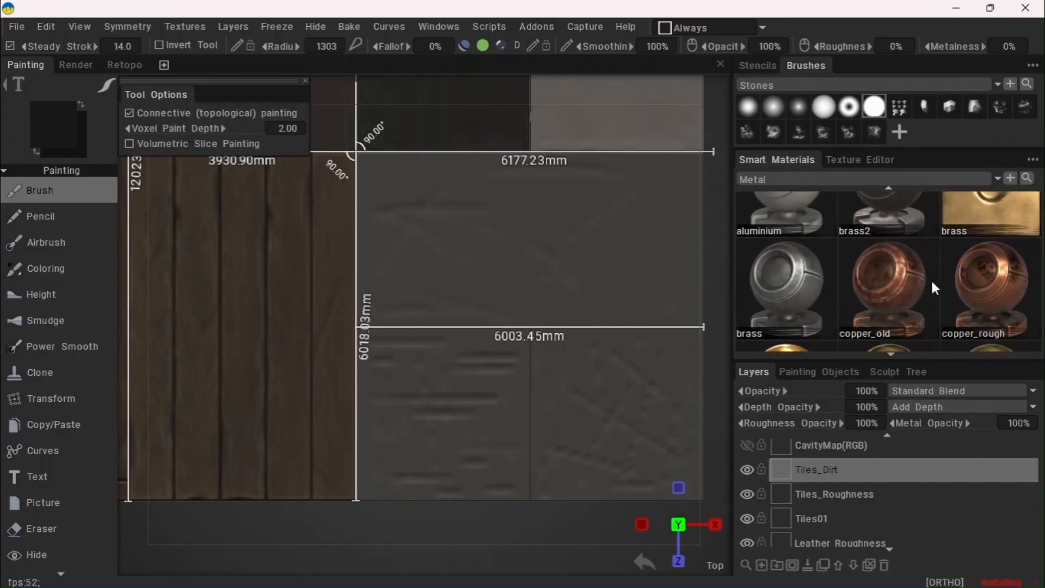
{"action": "scroll", "coordinate": [945, 301], "scroll_direction": "down", "scroll_amount": 5}
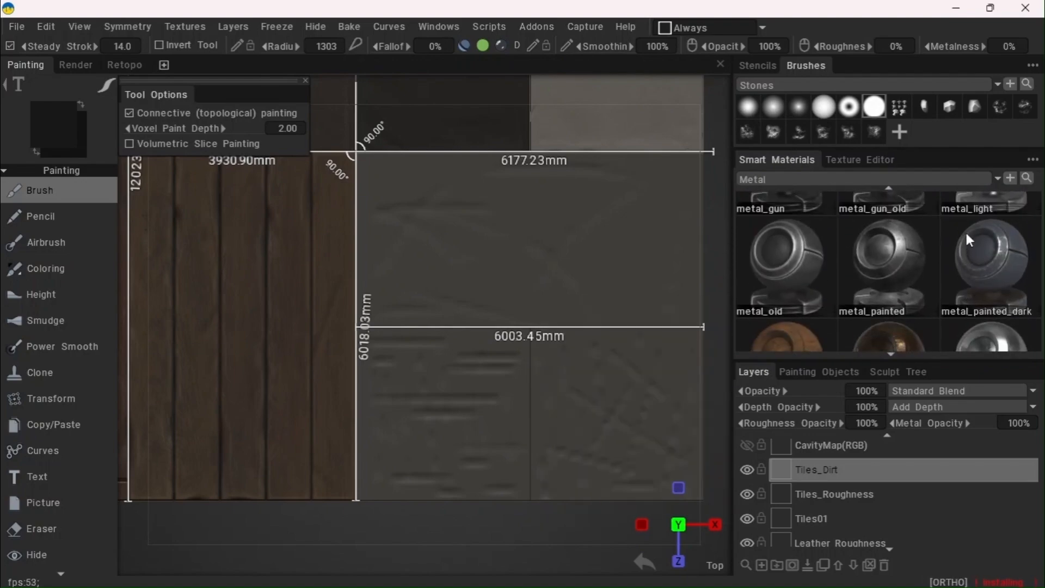
{"action": "scroll", "coordinate": [966, 230], "scroll_direction": "up", "scroll_amount": 2}
{"action": "scroll", "coordinate": [964, 240], "scroll_direction": "down", "scroll_amount": 1}
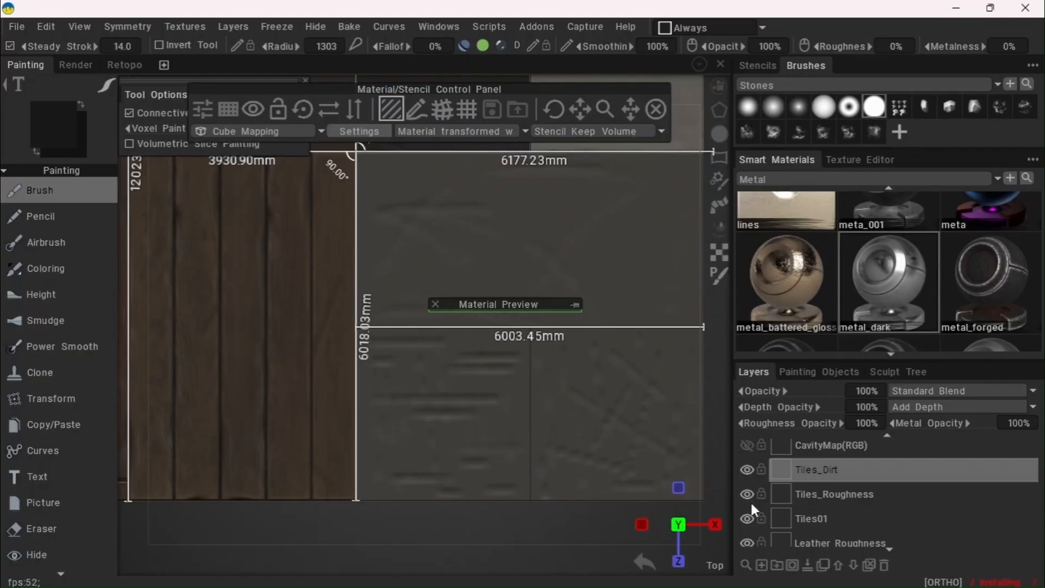
Add a new layer named Metal above the Tiles_Dirt layer
{"action": "left_click", "coordinate": [762, 563]}
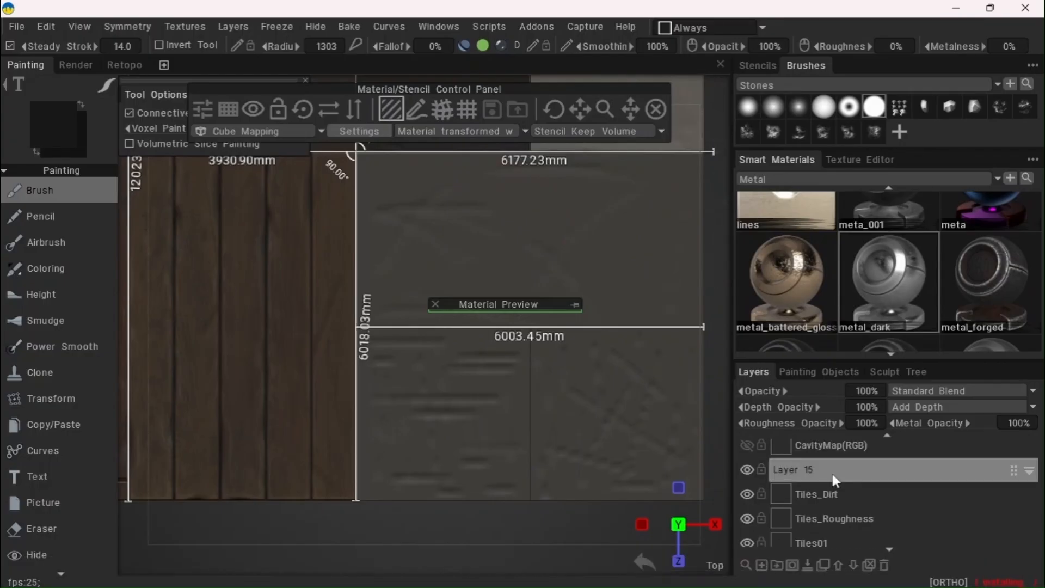
{"action": "double_click", "coordinate": [832, 472]}
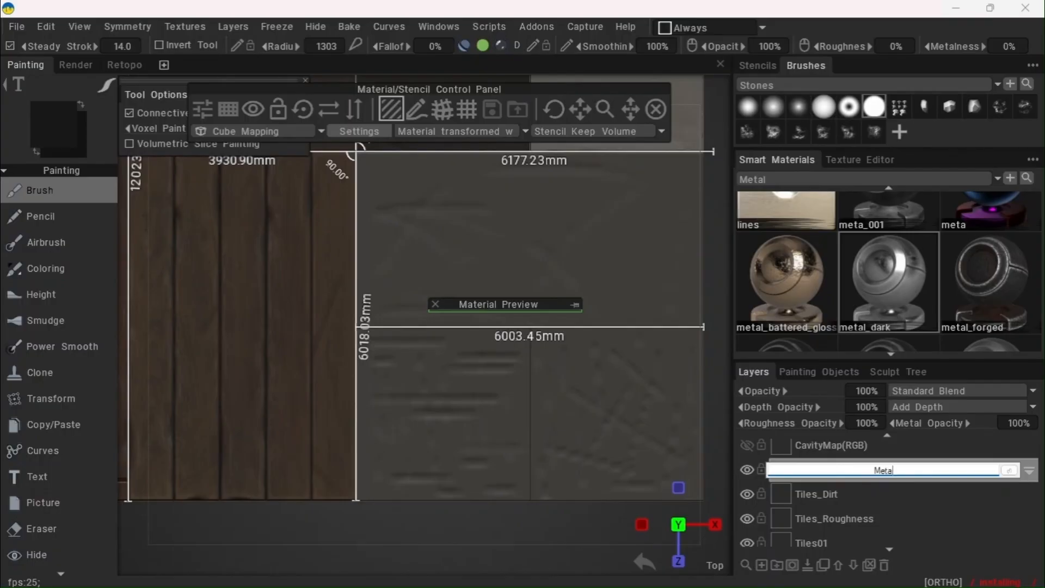
{"action": "key", "text": "Return"}
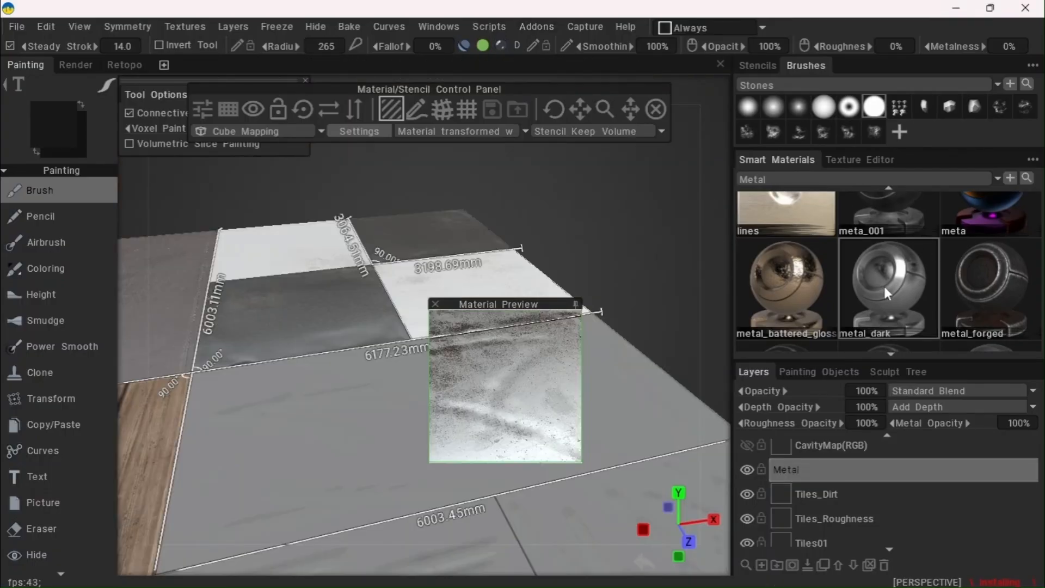
Examine the layer textures and settings of metal_dark in the smart material editor, and close it without saving
{"action": "double_click", "coordinate": [903, 285]}
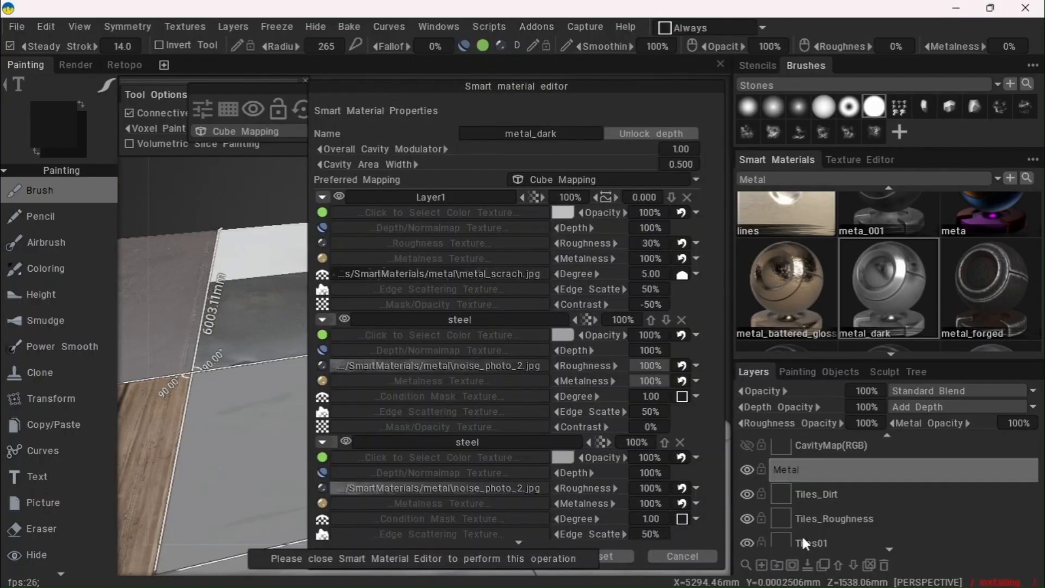
{"action": "scroll", "coordinate": [500, 342], "scroll_direction": "down", "scroll_amount": 1}
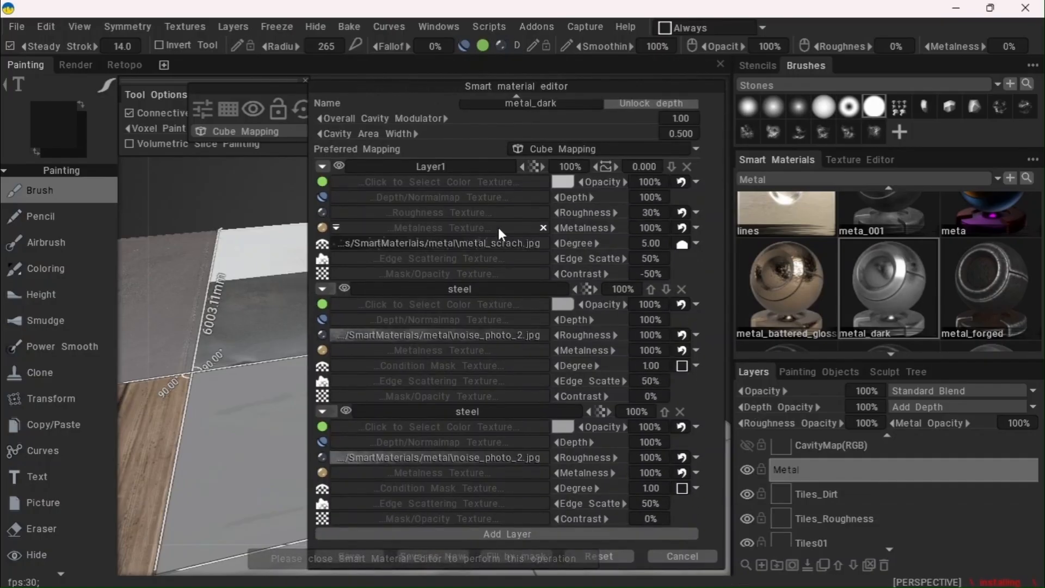
{"action": "scroll", "coordinate": [493, 273], "scroll_direction": "up", "scroll_amount": 1}
{"action": "scroll", "coordinate": [544, 414], "scroll_direction": "down", "scroll_amount": 1}
{"action": "left_click", "coordinate": [674, 556]}
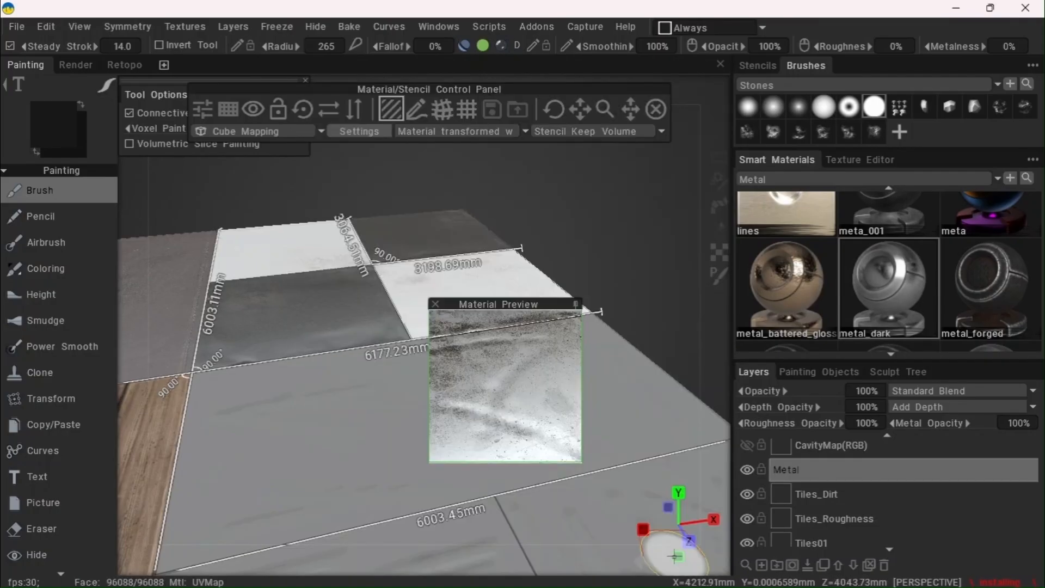
Fill the large grey panel below the checkered tiles with metal_dark on the Metal layer, using a rectangle of about 6173 x 3029 mm in orthographic top view
{"action": "left_click", "coordinate": [576, 305]}
{"action": "key", "text": "KP_7"}
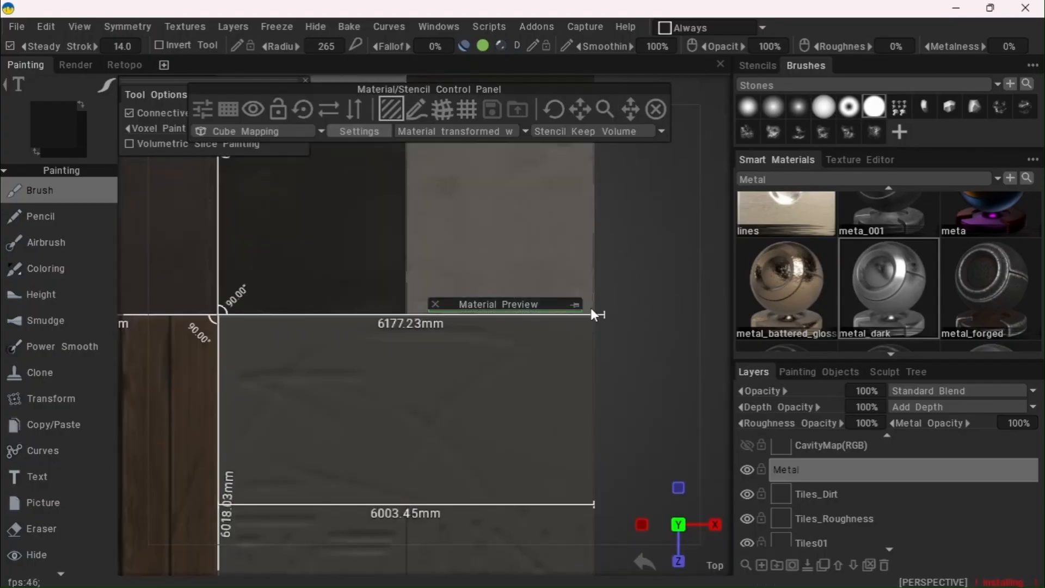
{"action": "key", "text": "KP_5"}
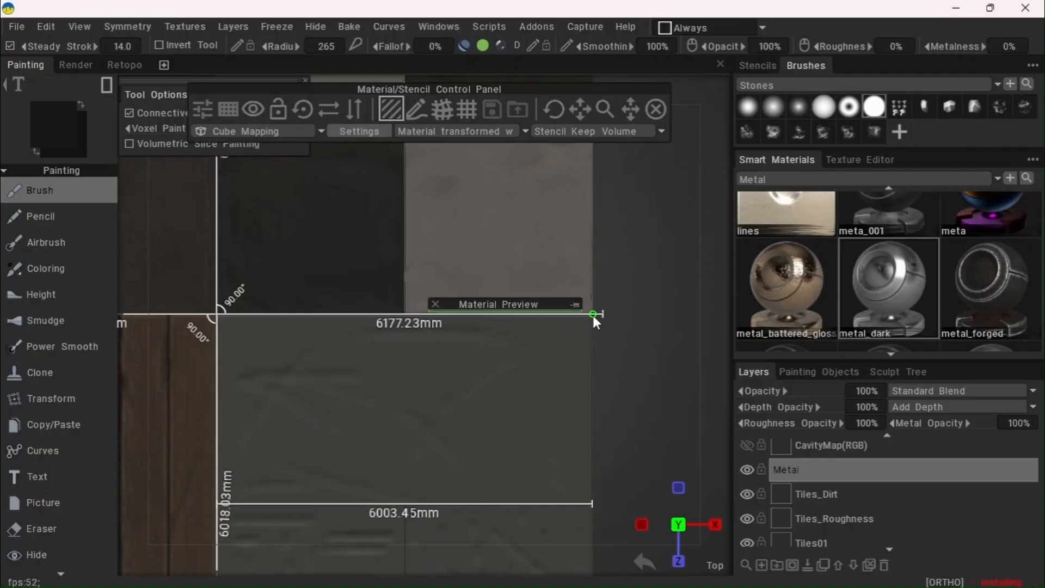
{"action": "left_click_drag", "start_coordinate": [593, 315], "coordinate": [216, 503]}
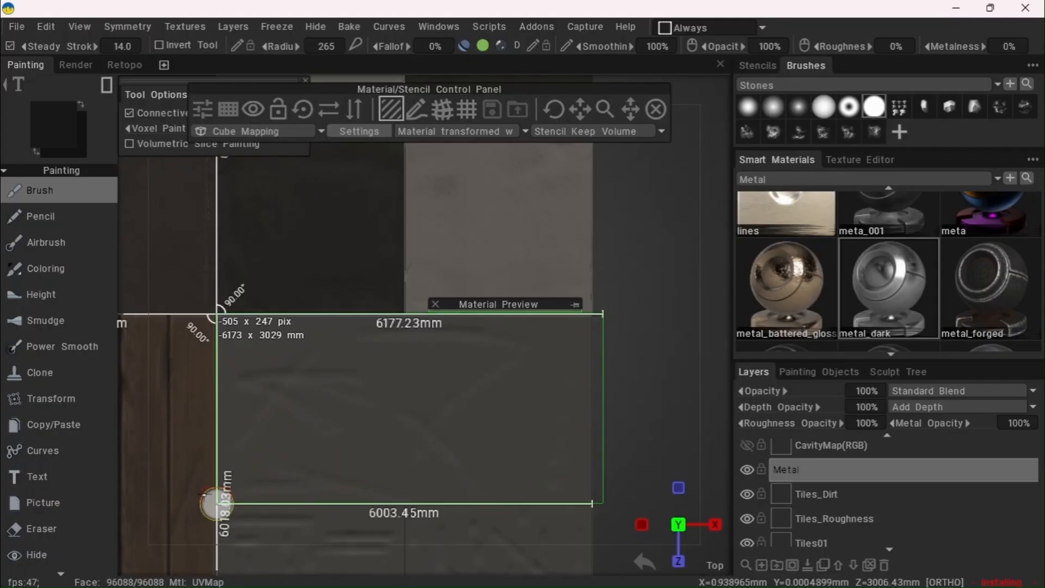
{"action": "left_click_drag", "start_coordinate": [217, 503], "coordinate": [217, 503]}
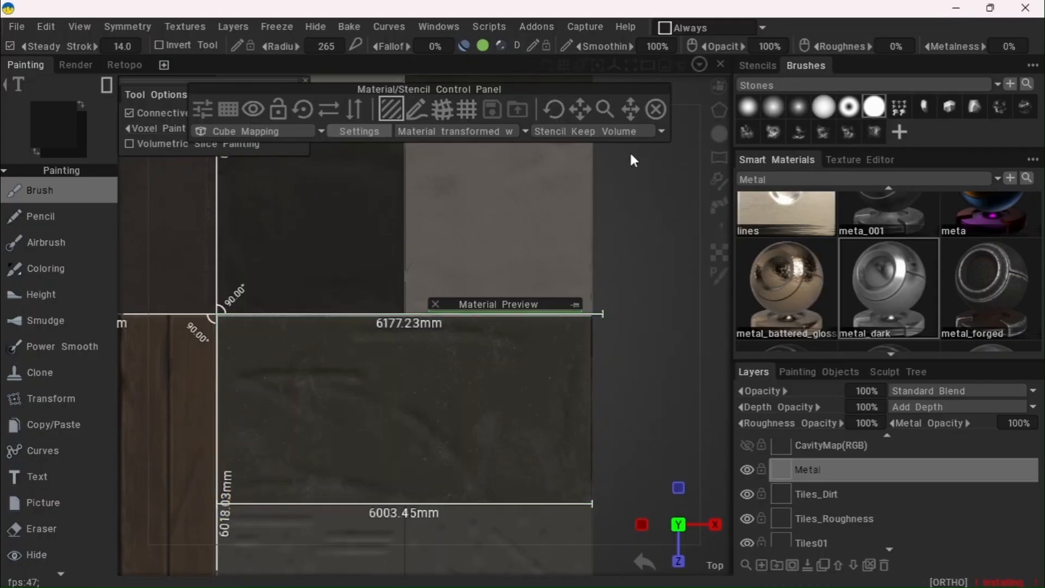
Add a new layer named Mats above the Metal layer
{"action": "mouse_move", "coordinate": [417, 64]}
{"action": "mouse_move", "coordinate": [432, 65]}
{"action": "left_mouse_down"}
{"action": "mouse_move", "coordinate": [433, 49]}
{"action": "mouse_move", "coordinate": [435, 62]}
{"action": "mouse_move", "coordinate": [462, 65]}
{"action": "left_mouse_up"}
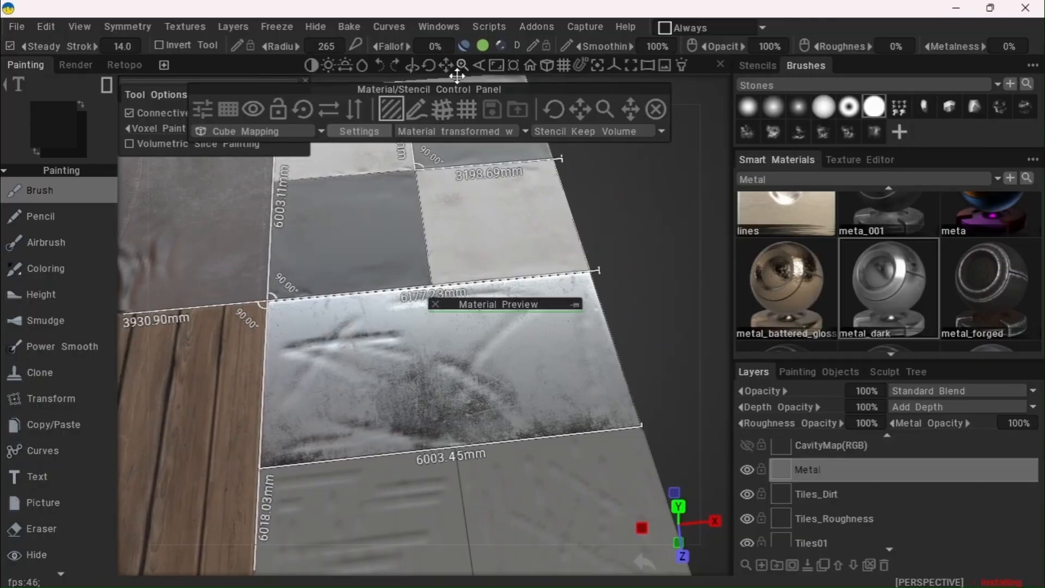
{"action": "key", "text": "KP_5"}
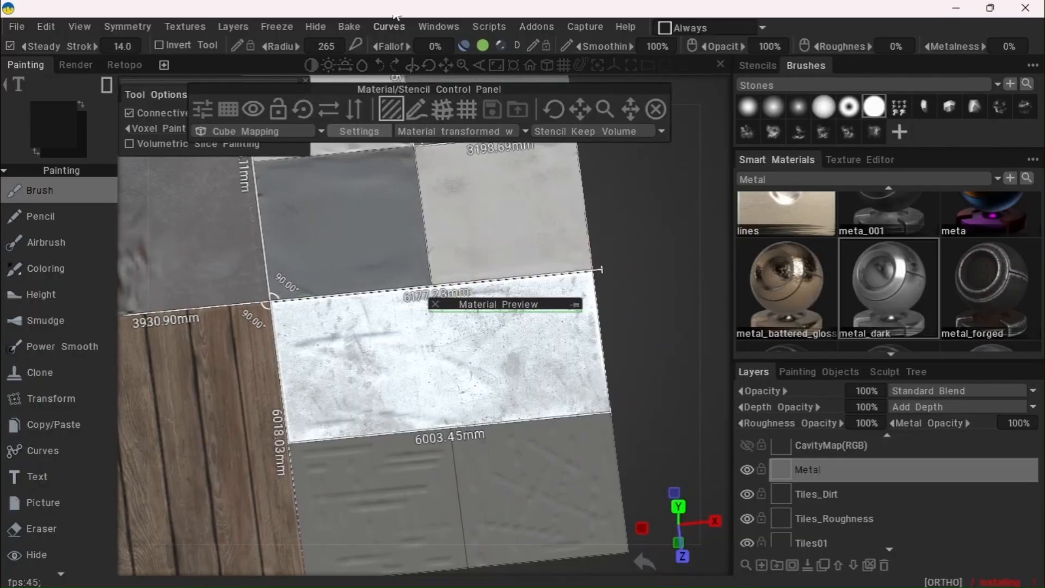
{"action": "left_click_drag", "start_coordinate": [446, 66], "coordinate": [461, 65]}
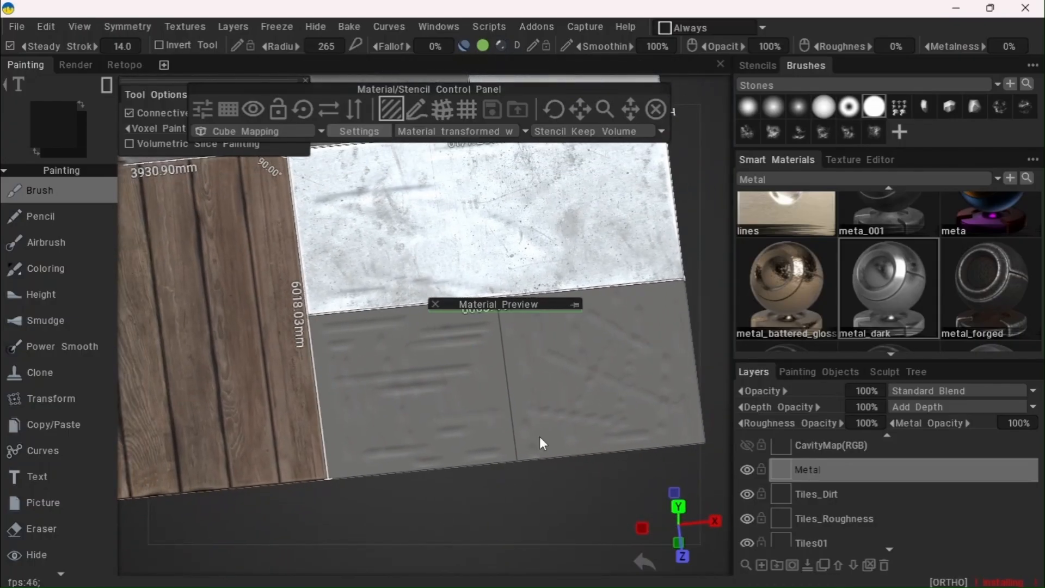
{"action": "left_click_drag", "start_coordinate": [504, 306], "coordinate": [294, 267]}
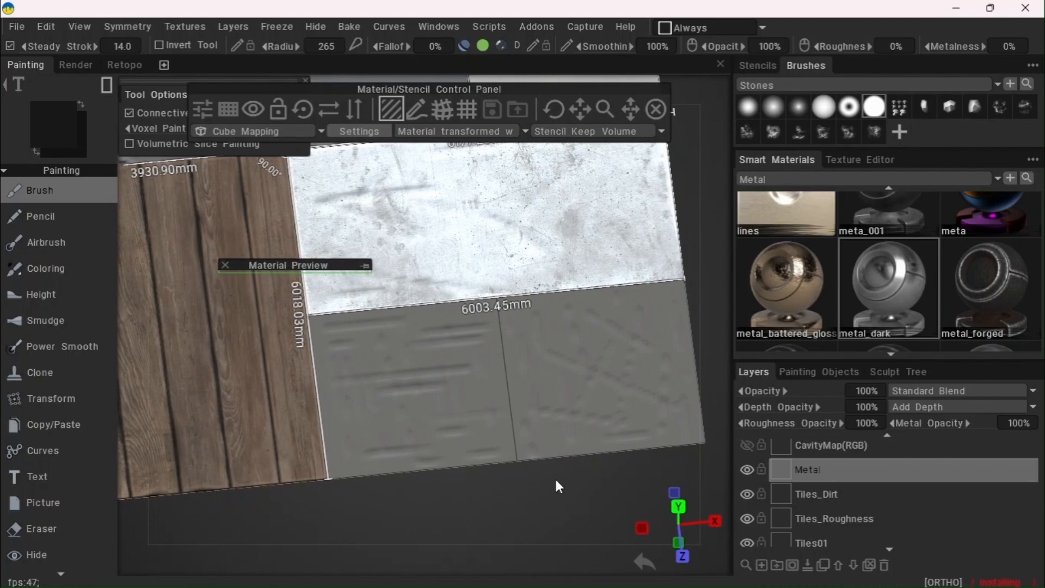
{"action": "left_click", "coordinate": [761, 565]}
{"action": "double_click", "coordinate": [811, 468]}
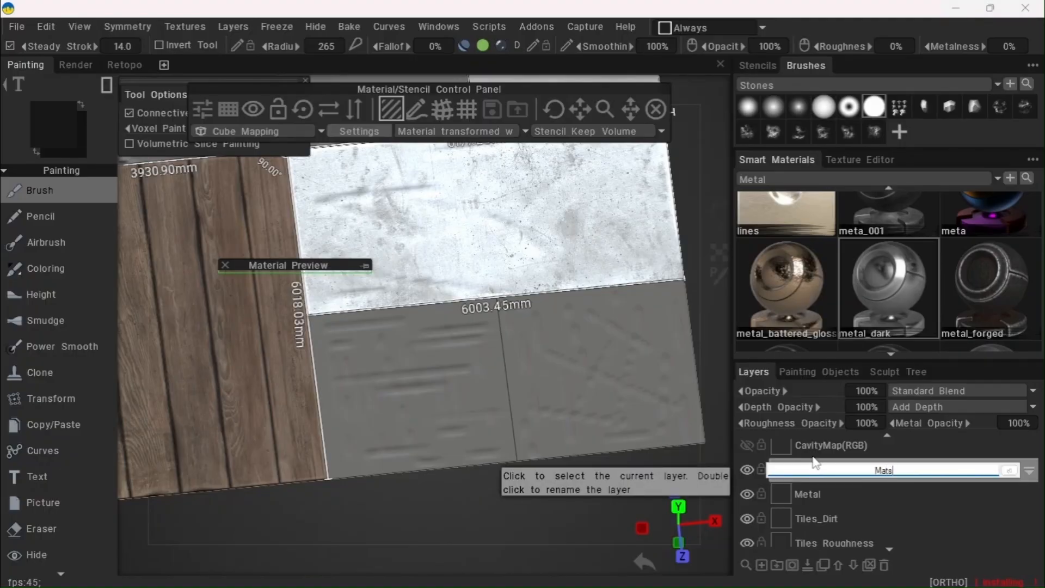
{"action": "type", "text": "Mats"}
{"action": "key", "text": "Return"}
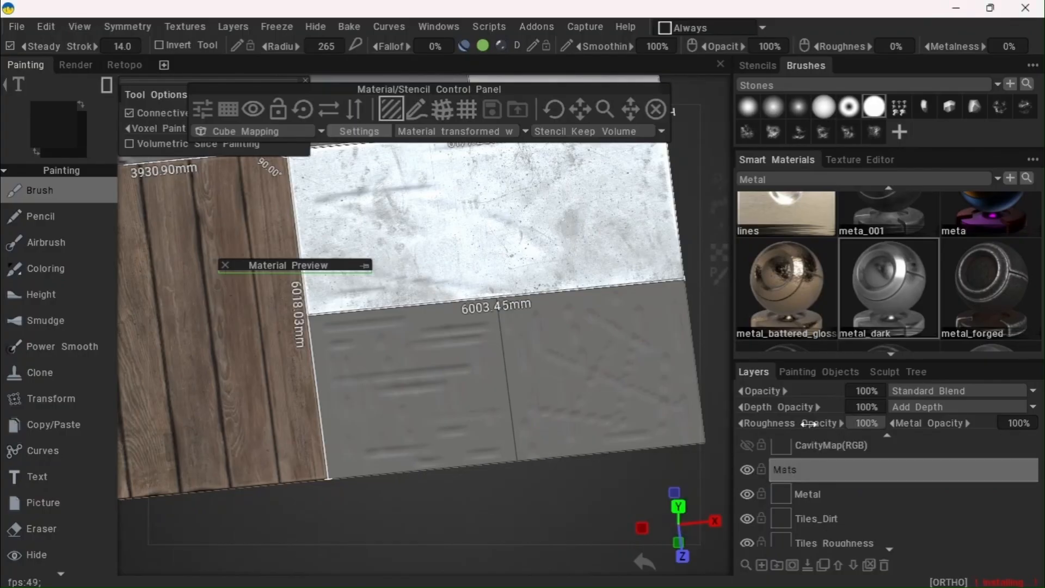
Choose the button smart material from the Default category, then view its layer settings and close them without saving
{"action": "left_click_drag", "start_coordinate": [461, 66], "coordinate": [480, 87]}
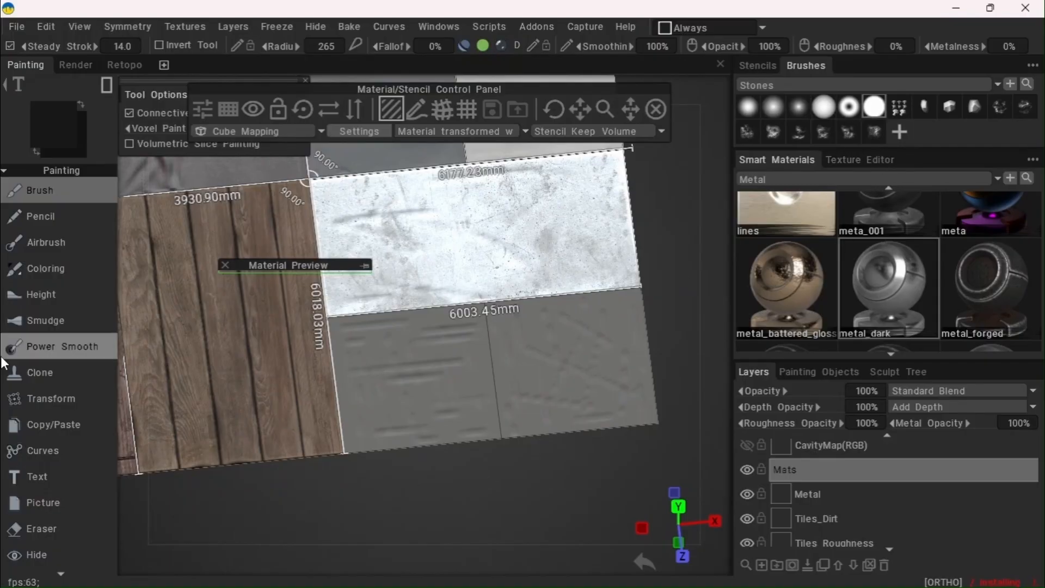
{"action": "left_click", "coordinate": [839, 179]}
{"action": "left_click", "coordinate": [931, 211]}
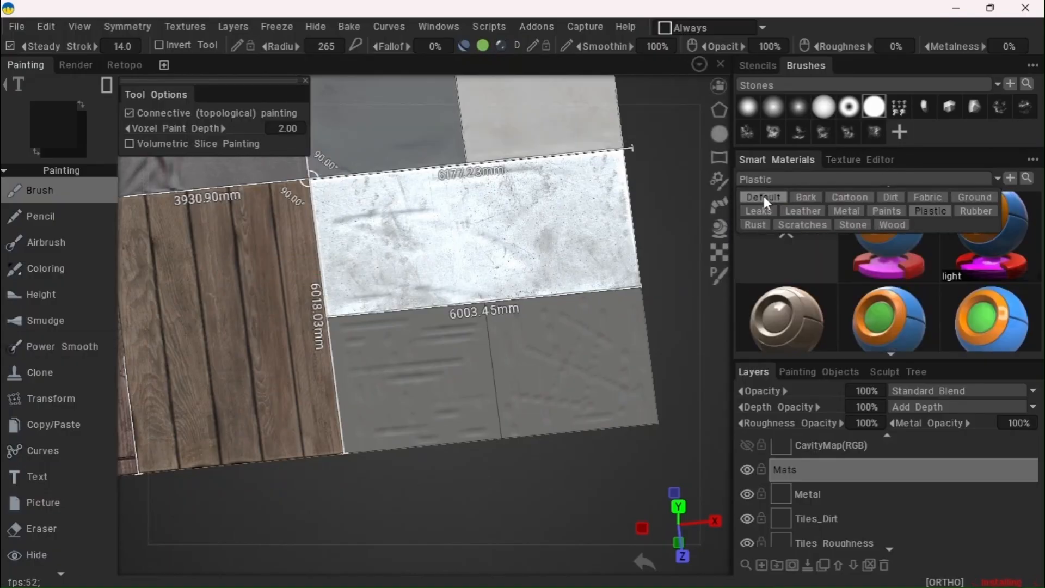
{"action": "left_click", "coordinate": [865, 272]}
{"action": "scroll", "coordinate": [874, 285], "scroll_direction": "down", "scroll_amount": 5}
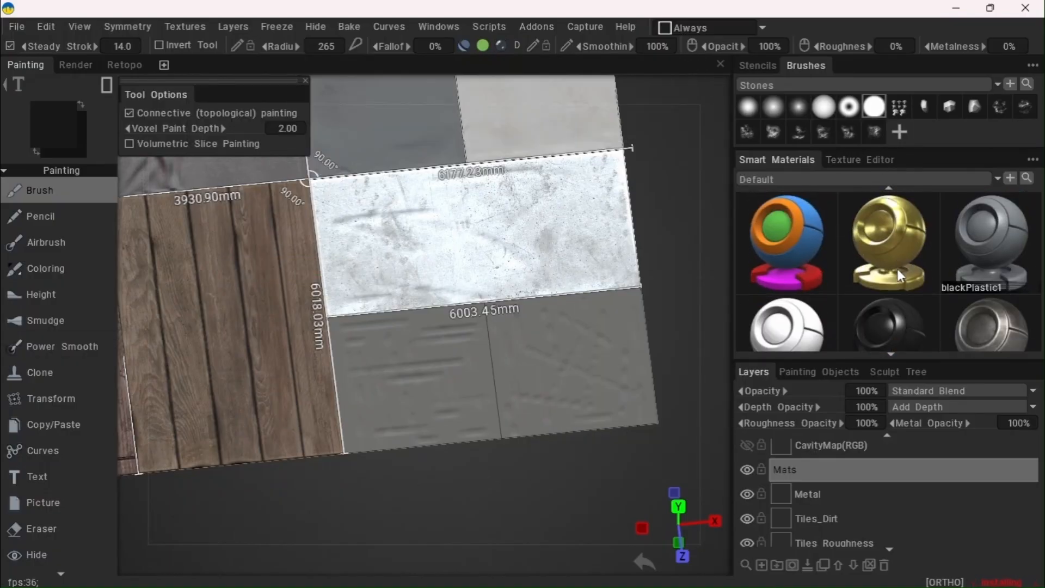
{"action": "scroll", "coordinate": [914, 267], "scroll_direction": "up", "scroll_amount": 1}
{"action": "scroll", "coordinate": [910, 232], "scroll_direction": "down", "scroll_amount": 7}
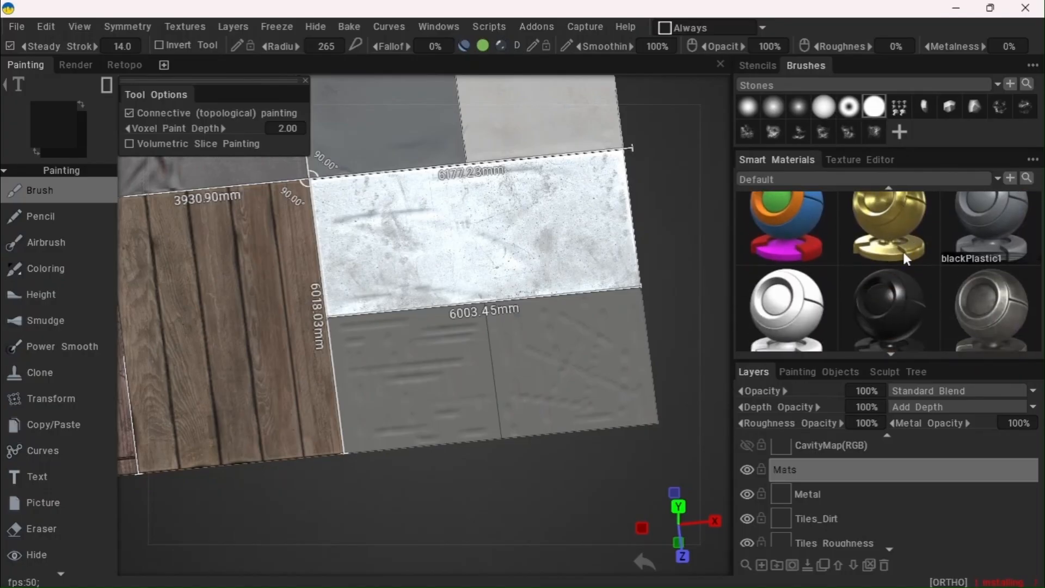
{"action": "scroll", "coordinate": [902, 300], "scroll_direction": "down", "scroll_amount": 2}
{"action": "scroll", "coordinate": [901, 262], "scroll_direction": "up", "scroll_amount": 3}
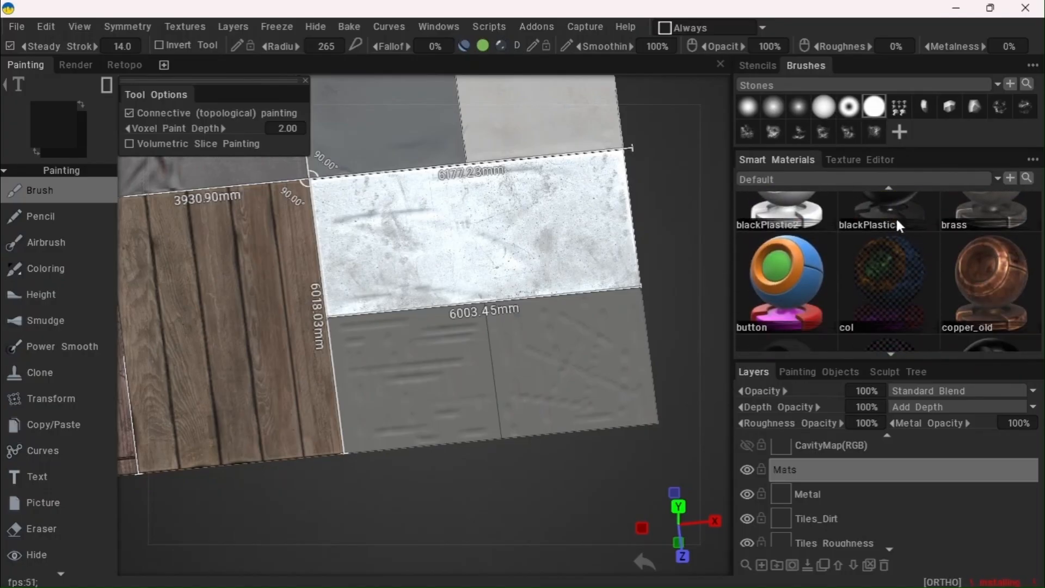
{"action": "left_click", "coordinate": [793, 282]}
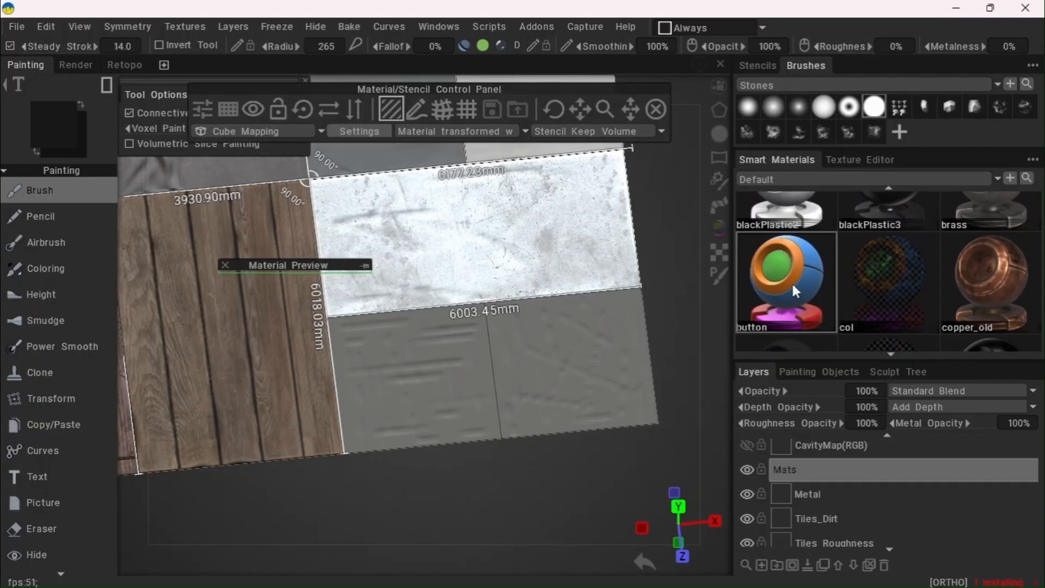
{"action": "double_click", "coordinate": [791, 282]}
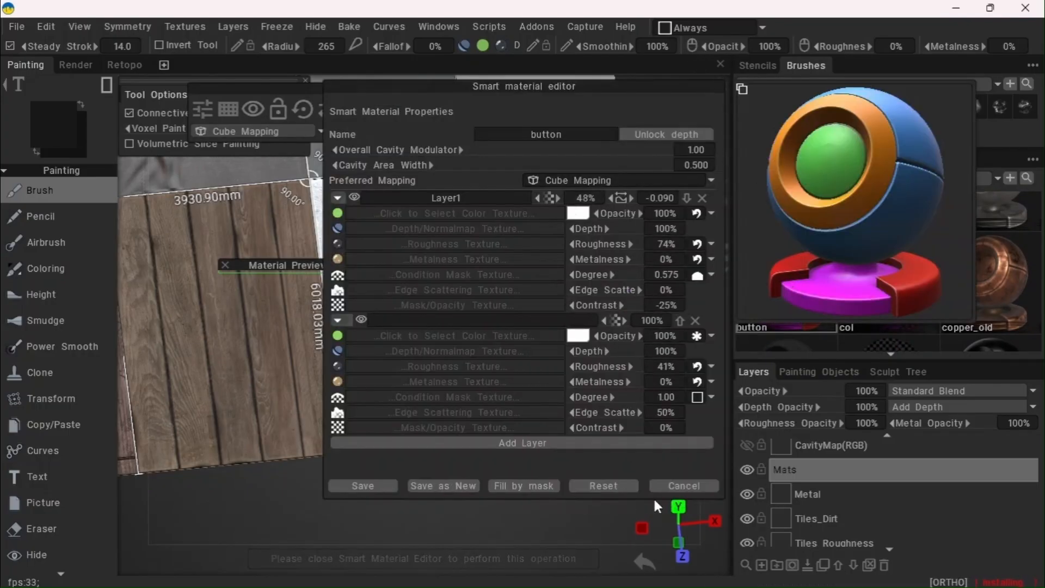
{"action": "left_click", "coordinate": [680, 486]}
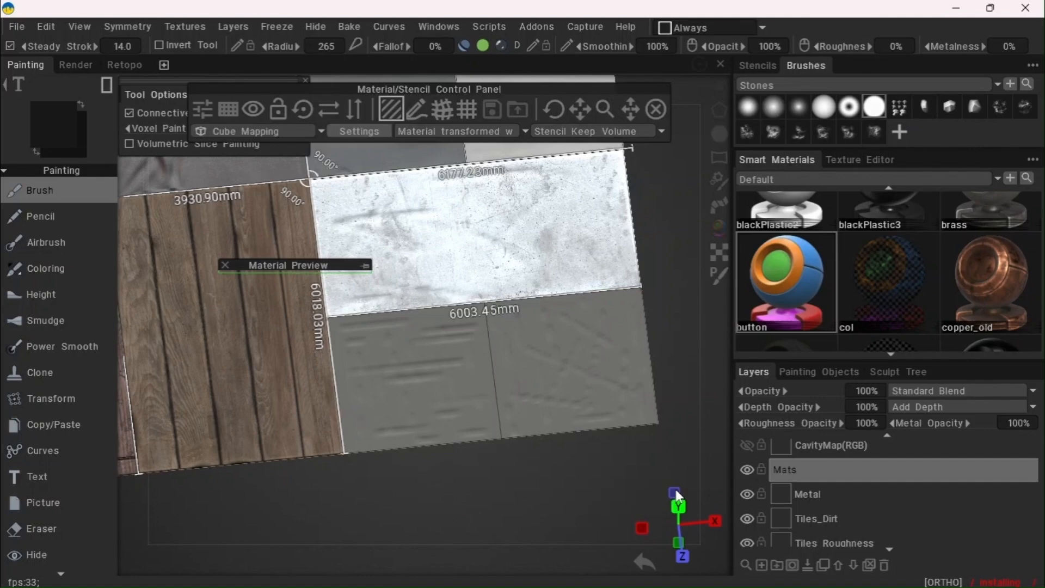
Draw a vertical measure line about 3033 mm long in top view, along the seam between the two unpainted square panels
{"action": "left_click", "coordinate": [365, 267]}
{"action": "left_click_drag", "start_coordinate": [345, 264], "coordinate": [446, 267]}
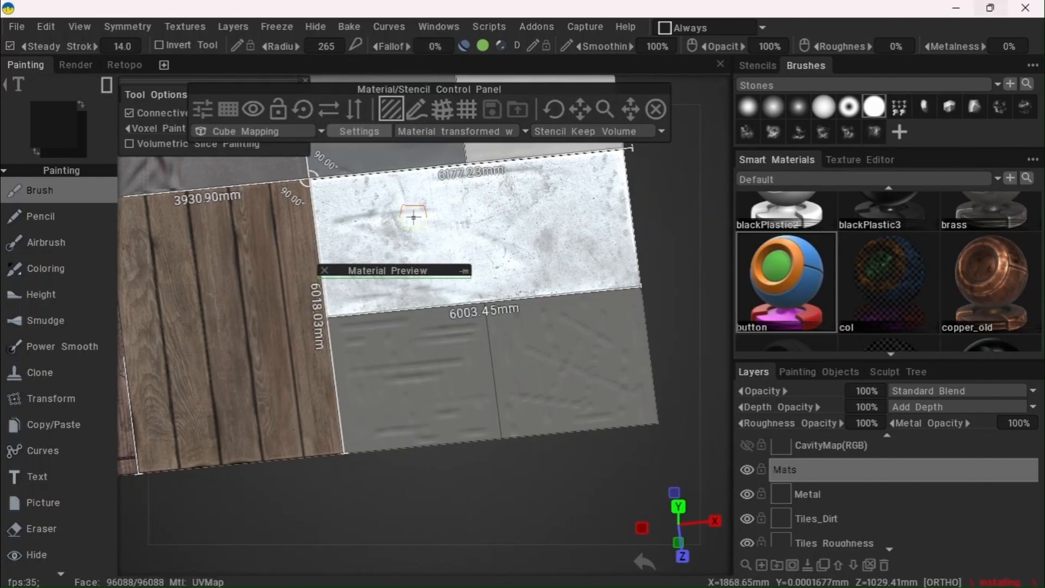
{"action": "left_click_drag", "start_coordinate": [414, 218], "coordinate": [414, 217], "text": "alt+shift"}
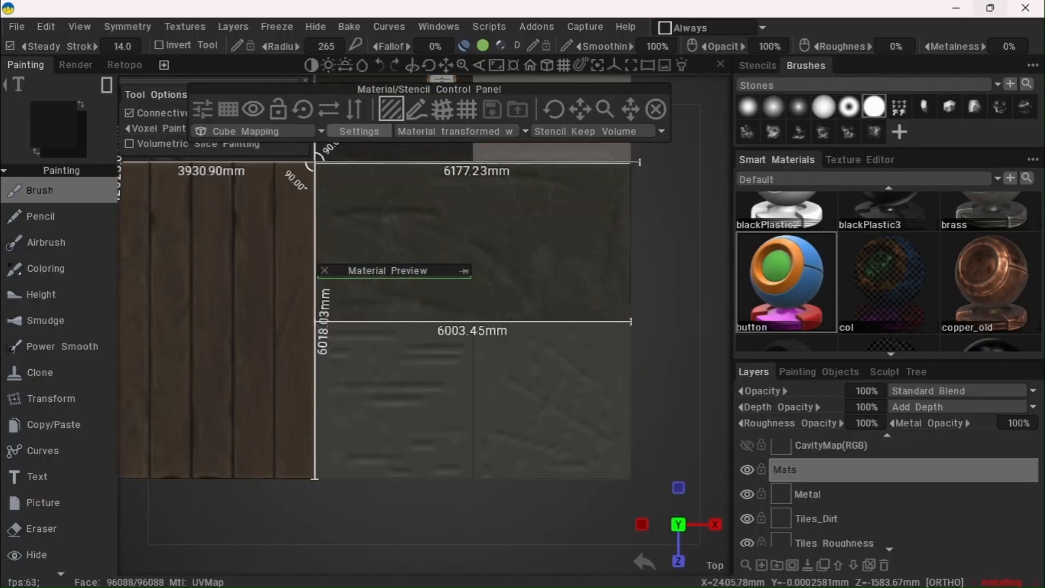
{"action": "left_click_drag", "start_coordinate": [448, 69], "coordinate": [448, 67]}
{"action": "scroll", "coordinate": [16, 506], "scroll_direction": "down", "scroll_amount": 3}
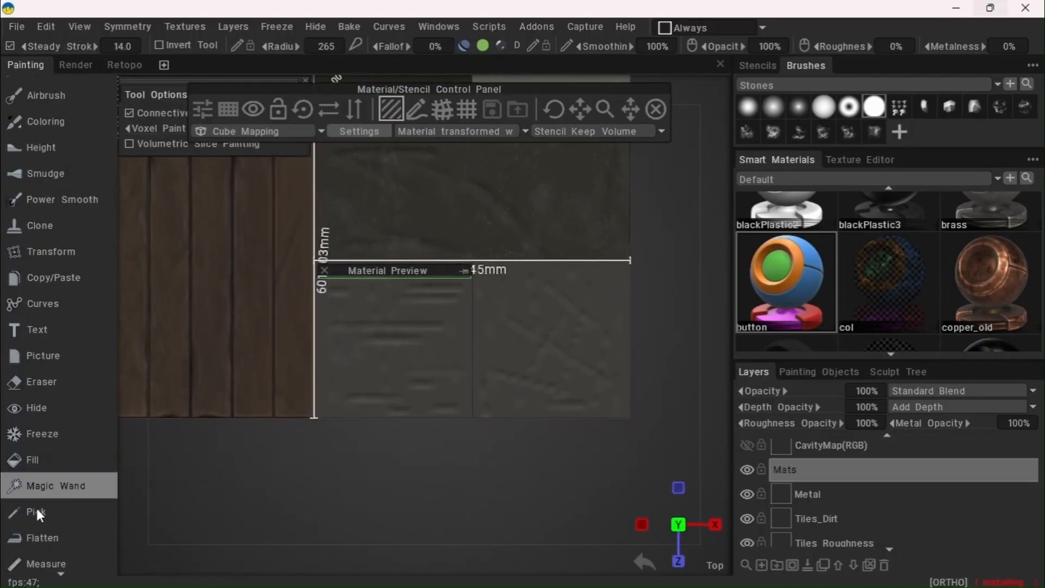
{"action": "scroll", "coordinate": [52, 548], "scroll_direction": "down", "scroll_amount": 1}
{"action": "left_click", "coordinate": [38, 520]}
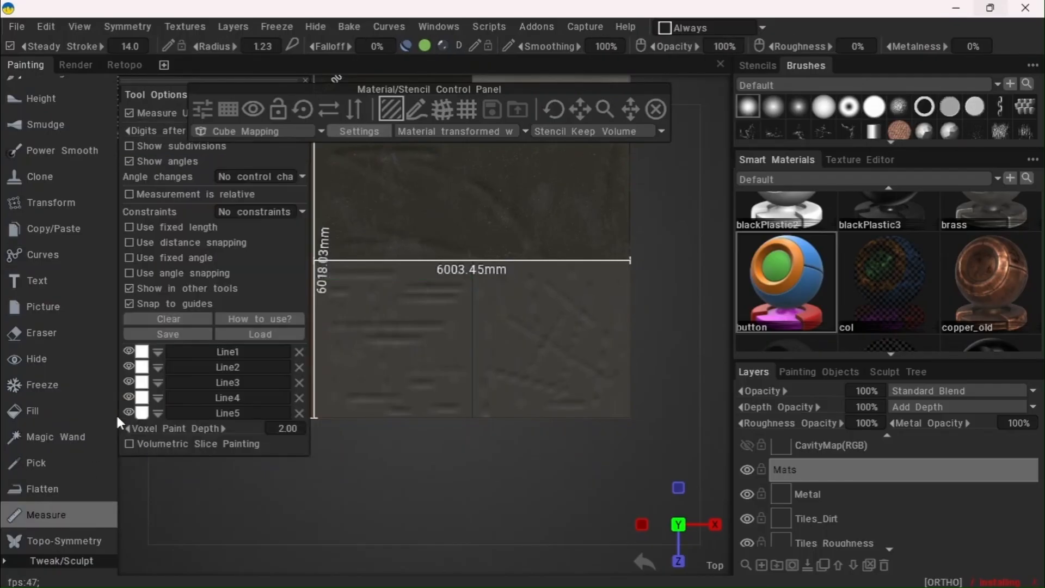
{"action": "left_click_drag", "start_coordinate": [455, 66], "coordinate": [447, 69]}
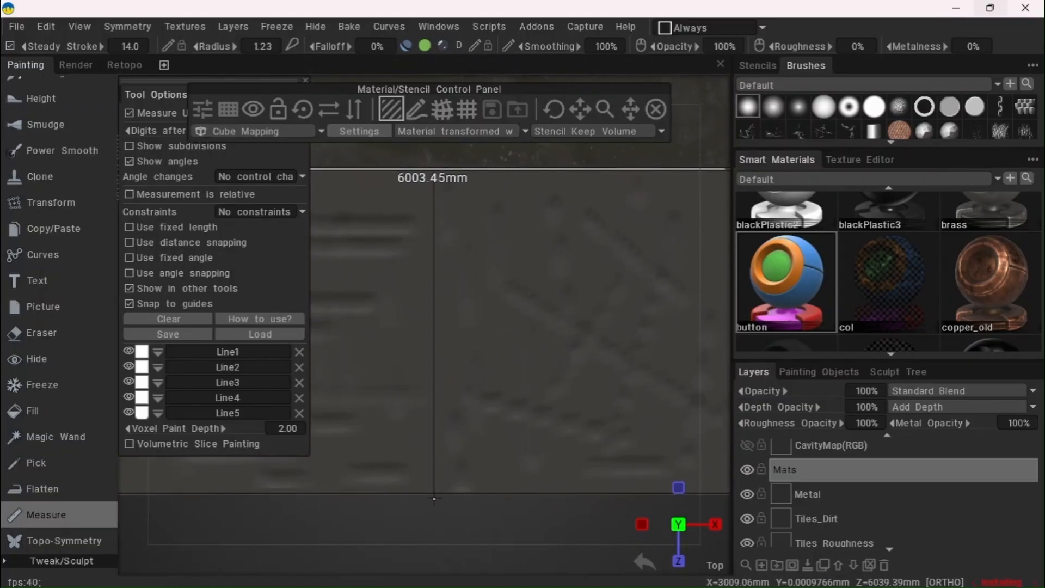
{"action": "left_click_drag", "start_coordinate": [434, 499], "coordinate": [432, 169]}
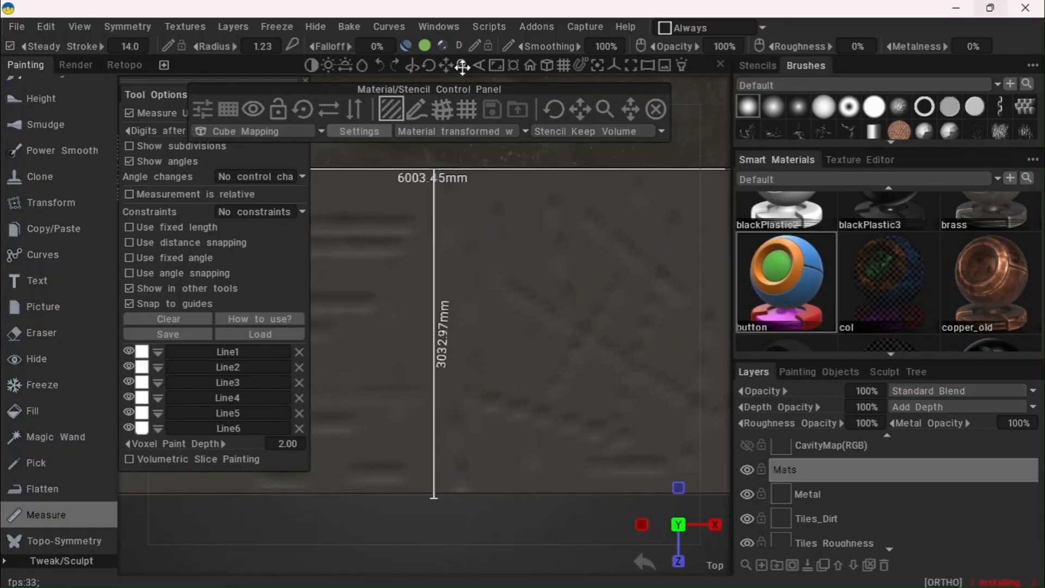
Return to the Brush tool and fill the square panel beside the wood planks with the button material in black on the Mats layer
{"action": "left_click_drag", "start_coordinate": [463, 67], "coordinate": [65, 68]}
{"action": "scroll", "coordinate": [87, 294], "scroll_direction": "up", "scroll_amount": 5}
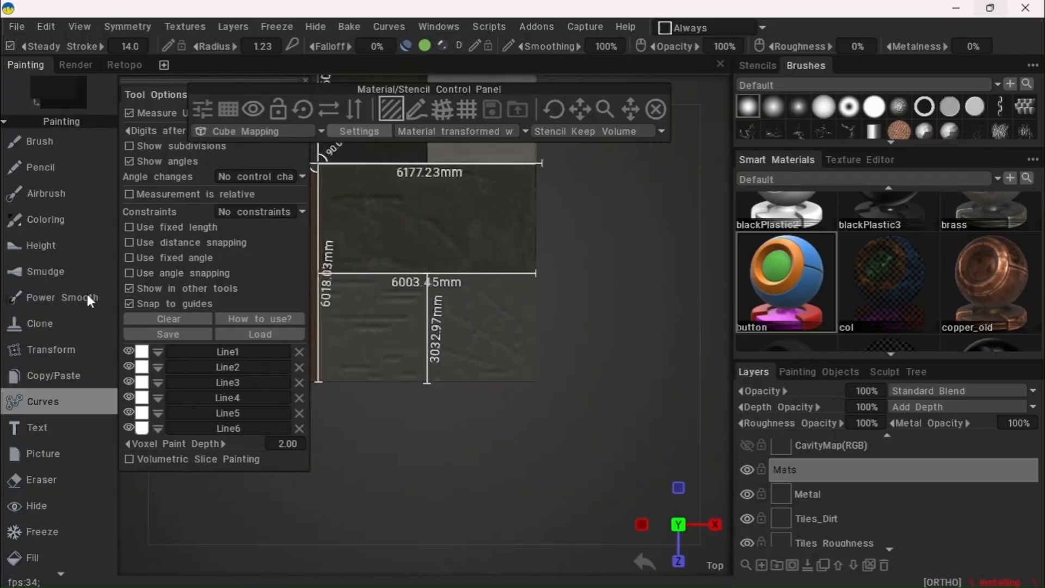
{"action": "left_click", "coordinate": [48, 145]}
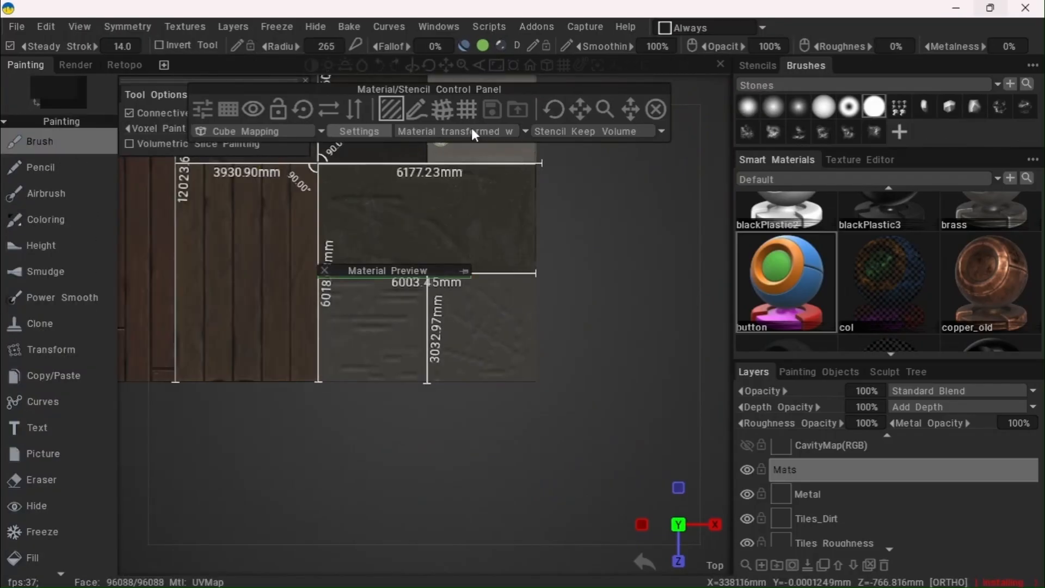
{"action": "mouse_move", "coordinate": [463, 66]}
{"action": "left_mouse_down"}
{"action": "mouse_move", "coordinate": [450, 68]}
{"action": "mouse_move", "coordinate": [477, 70]}
{"action": "mouse_move", "coordinate": [465, 70]}
{"action": "left_mouse_up"}
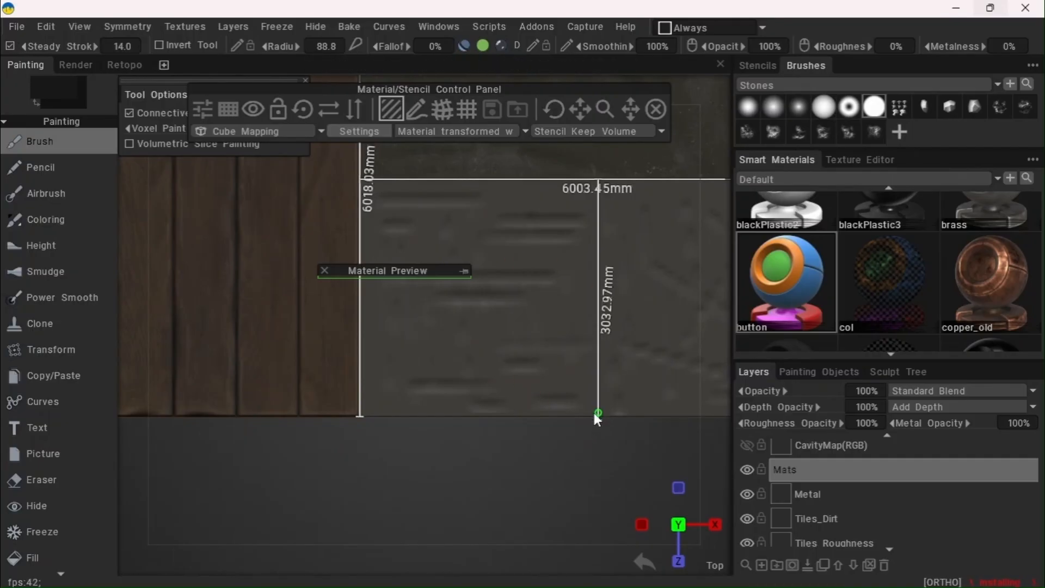
{"action": "left_click_drag", "start_coordinate": [598, 420], "coordinate": [360, 179]}
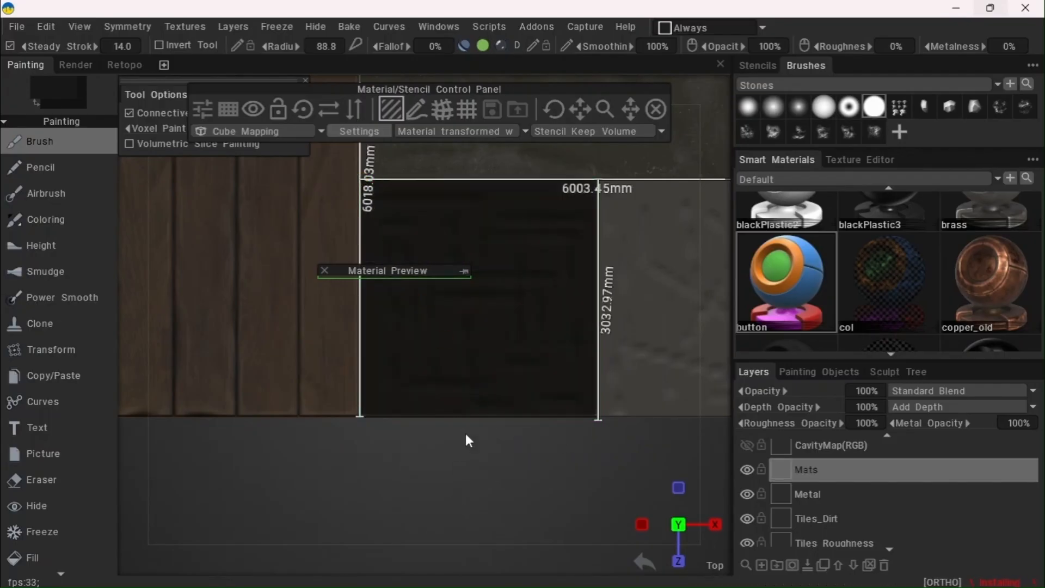
Change the foreground paint colour to near-white
{"action": "mouse_move", "coordinate": [443, 64]}
{"action": "left_click_drag", "start_coordinate": [462, 70], "coordinate": [429, 65]}
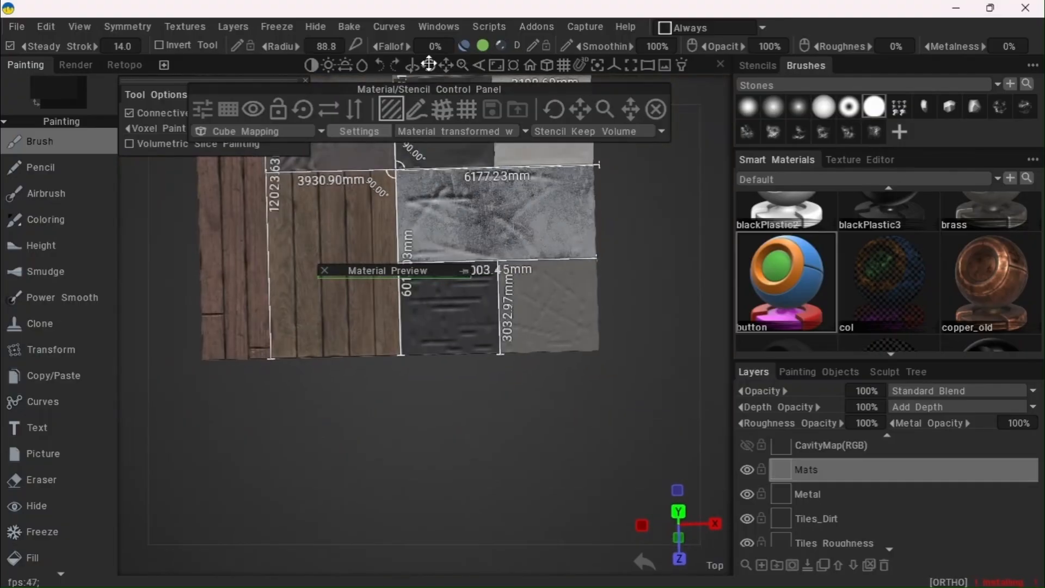
{"action": "key", "text": "KP_7"}
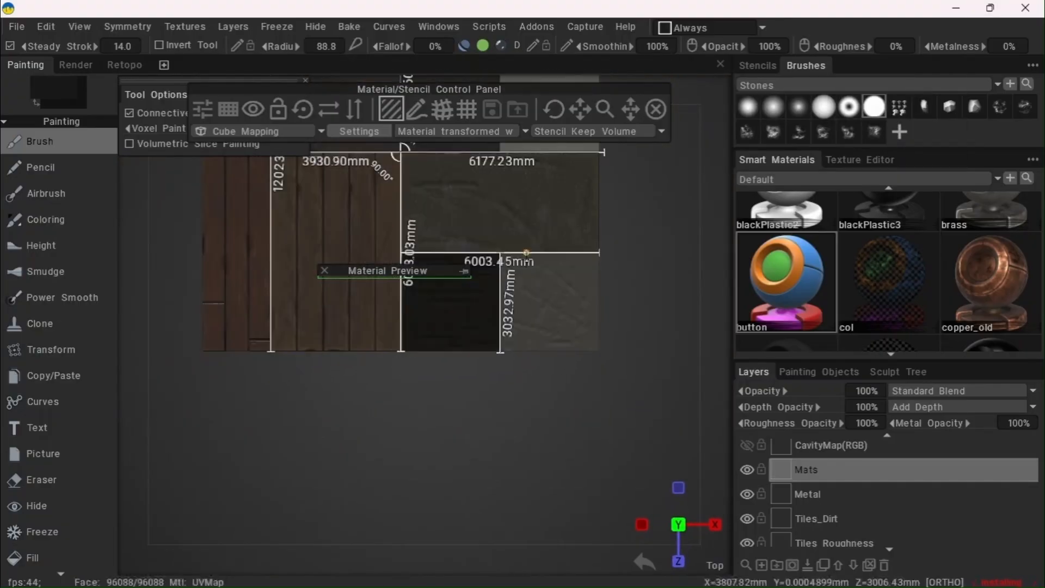
{"action": "left_click_drag", "start_coordinate": [450, 66], "coordinate": [312, 79]}
{"action": "left_click", "coordinate": [62, 143]}
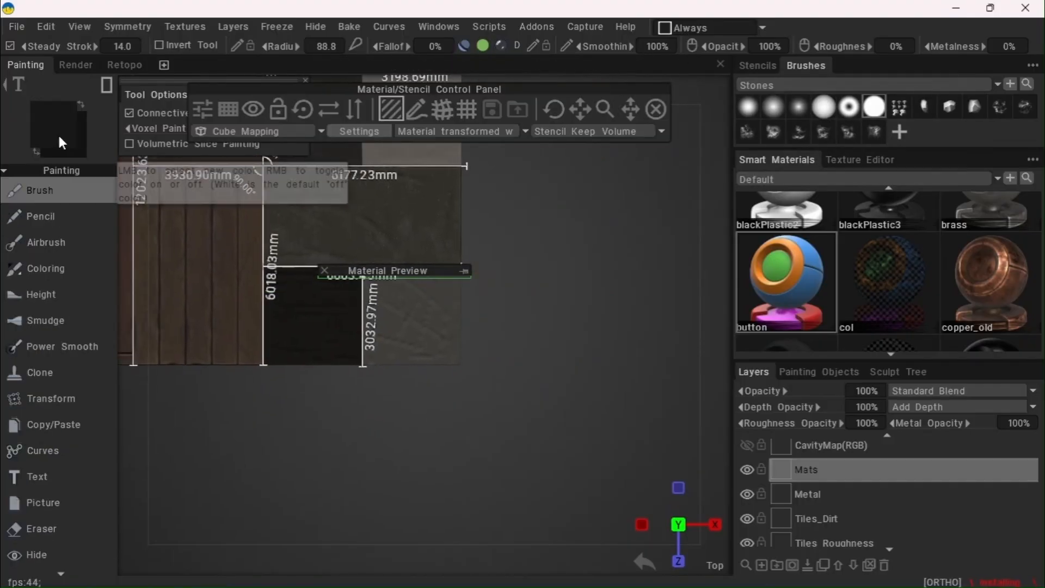
{"action": "left_click", "coordinate": [483, 46]}
{"action": "left_click", "coordinate": [552, 403]}
{"action": "left_click", "coordinate": [353, 501]}
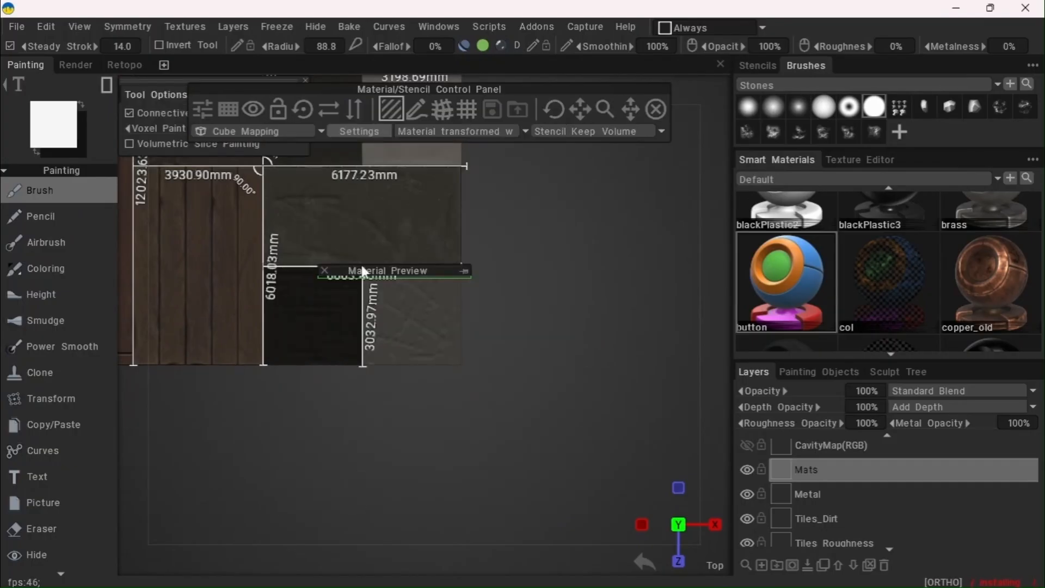
Fill the remaining grey corner square with the near-white button material on the Mats layer, and switch back to freehand strokes
{"action": "mouse_move", "coordinate": [461, 69]}
{"action": "left_mouse_down"}
{"action": "mouse_move", "coordinate": [479, 77]}
{"action": "mouse_move", "coordinate": [459, 70]}
{"action": "left_mouse_up"}
{"action": "left_click_drag", "start_coordinate": [536, 473], "coordinate": [275, 181]}
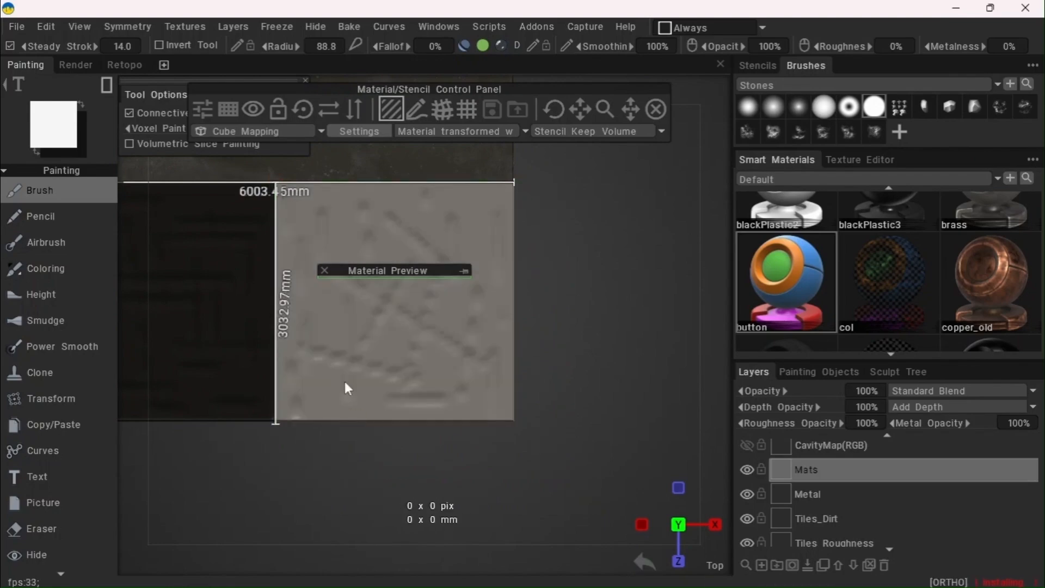
{"action": "left_click", "coordinate": [130, 88]}
{"action": "mouse_move", "coordinate": [309, 445]}
{"action": "left_mouse_down"}
{"action": "mouse_move", "coordinate": [321, 422]}
{"action": "mouse_move", "coordinate": [229, 357]}
{"action": "mouse_move", "coordinate": [229, 432]}
{"action": "left_mouse_up"}
{"action": "mouse_move", "coordinate": [464, 66]}
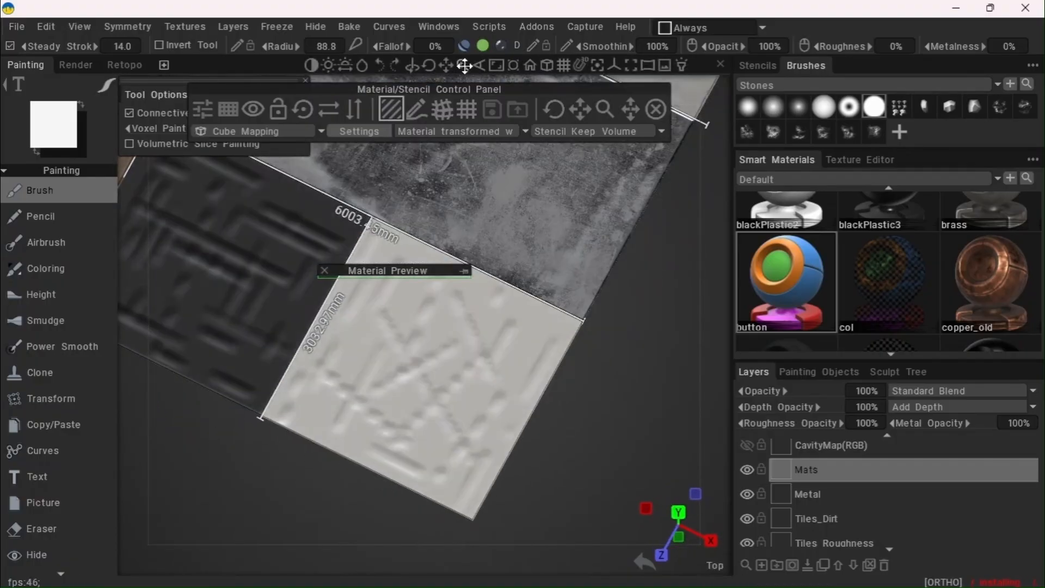
{"action": "left_click_drag", "start_coordinate": [464, 65], "coordinate": [465, 69]}
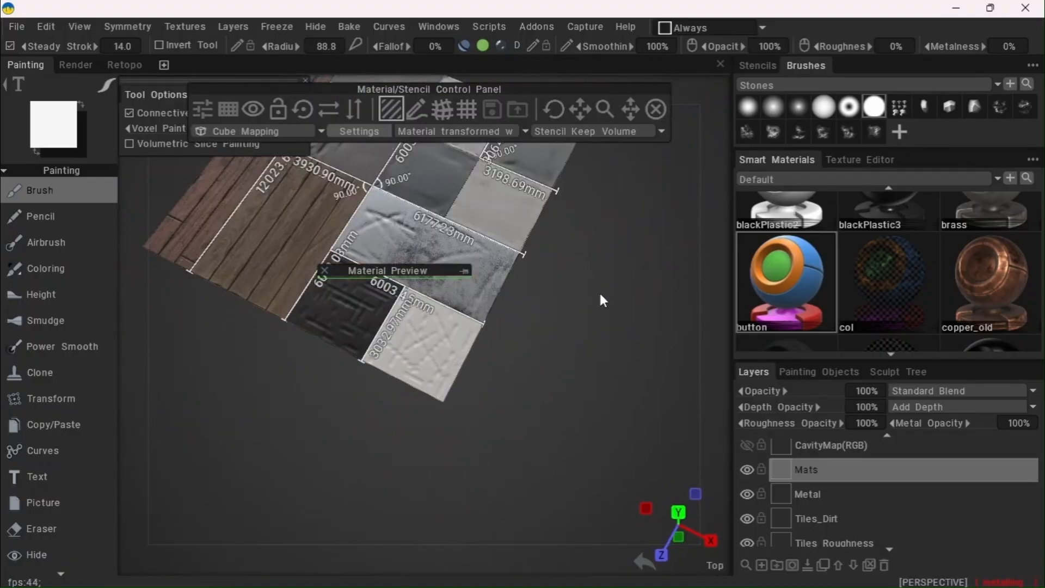
Turn off showing the measure lines in other tools and snapping to guides, and return to the Brush tool to inspect the painted plane
{"action": "scroll", "coordinate": [63, 304], "scroll_direction": "down", "scroll_amount": 4}
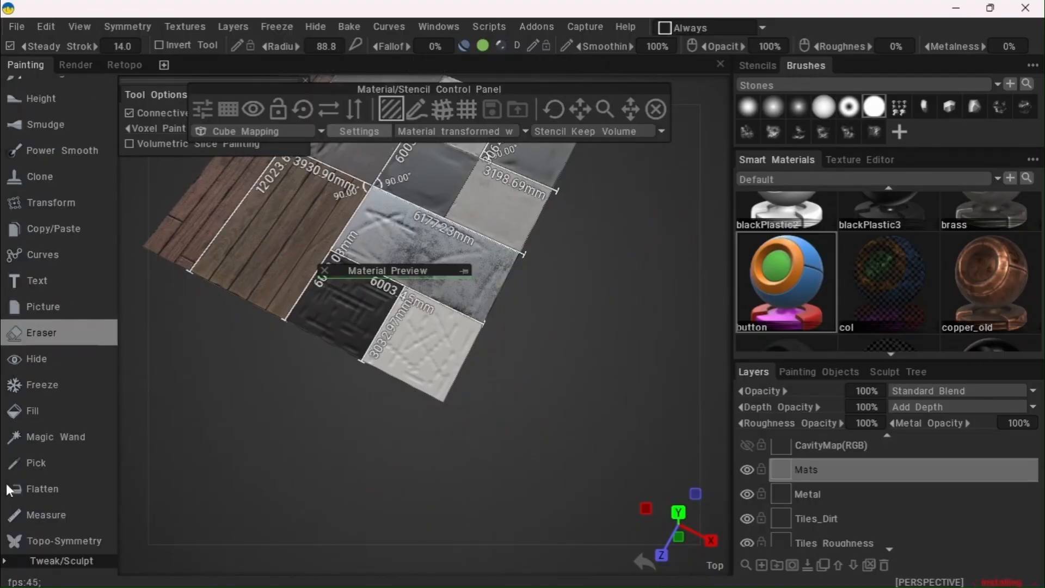
{"action": "left_click", "coordinate": [54, 515]}
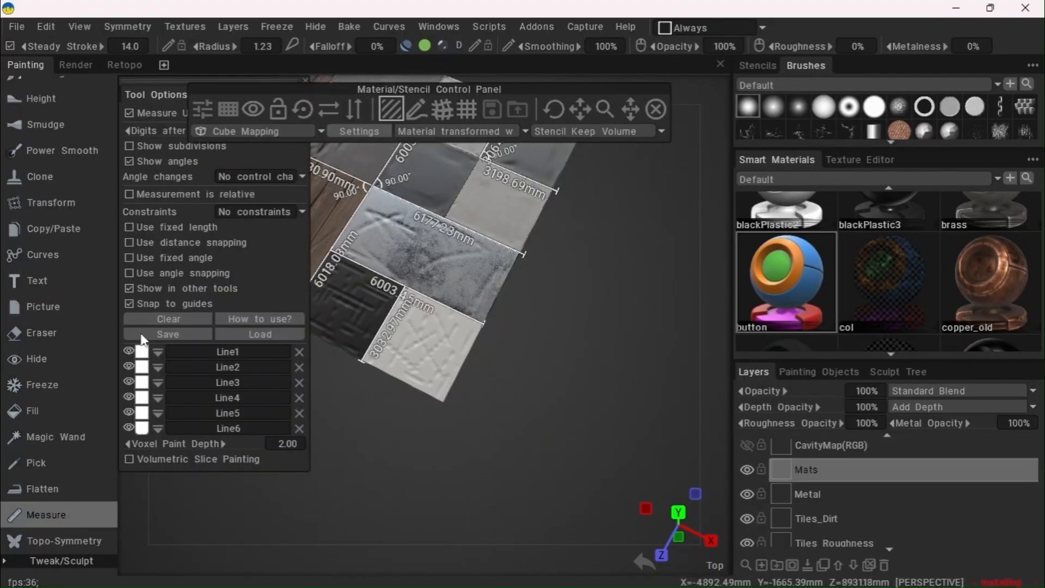
{"action": "scroll", "coordinate": [61, 198], "scroll_direction": "up", "scroll_amount": 5}
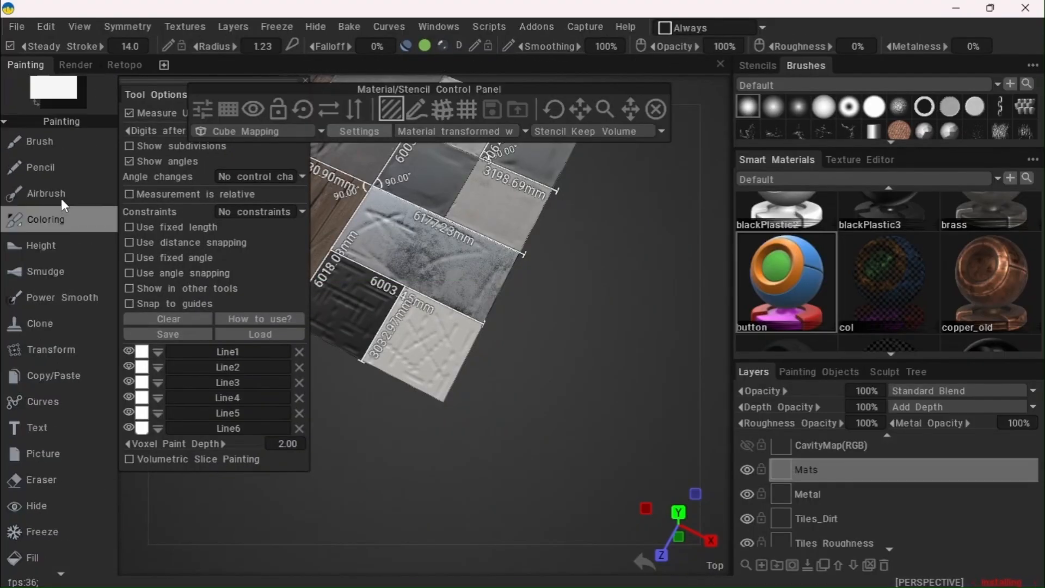
{"action": "left_click", "coordinate": [43, 141]}
{"action": "left_click_drag", "start_coordinate": [445, 66], "coordinate": [479, 231]}
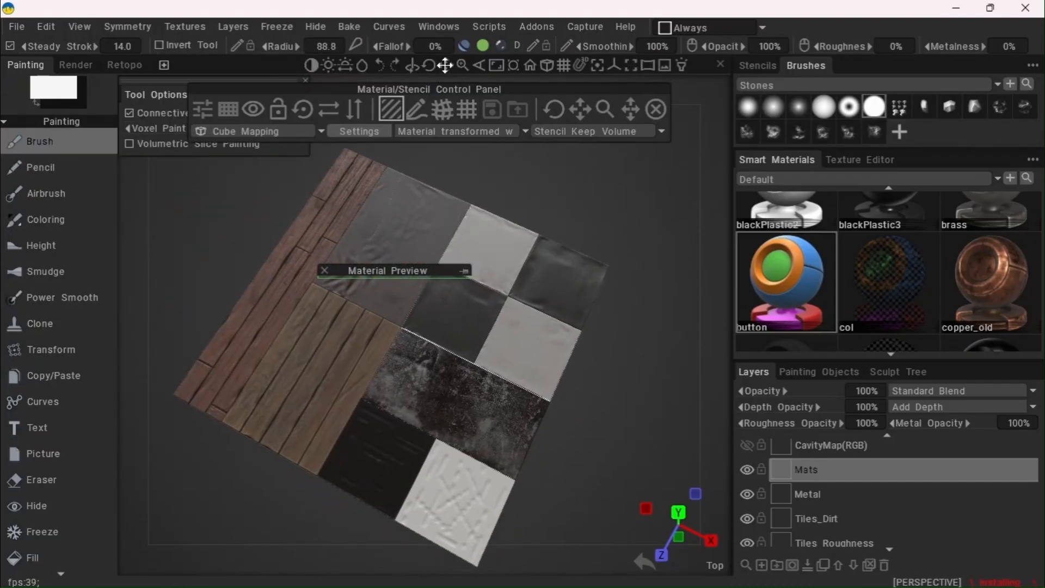
{"action": "left_click_drag", "start_coordinate": [566, 419], "coordinate": [482, 437]}
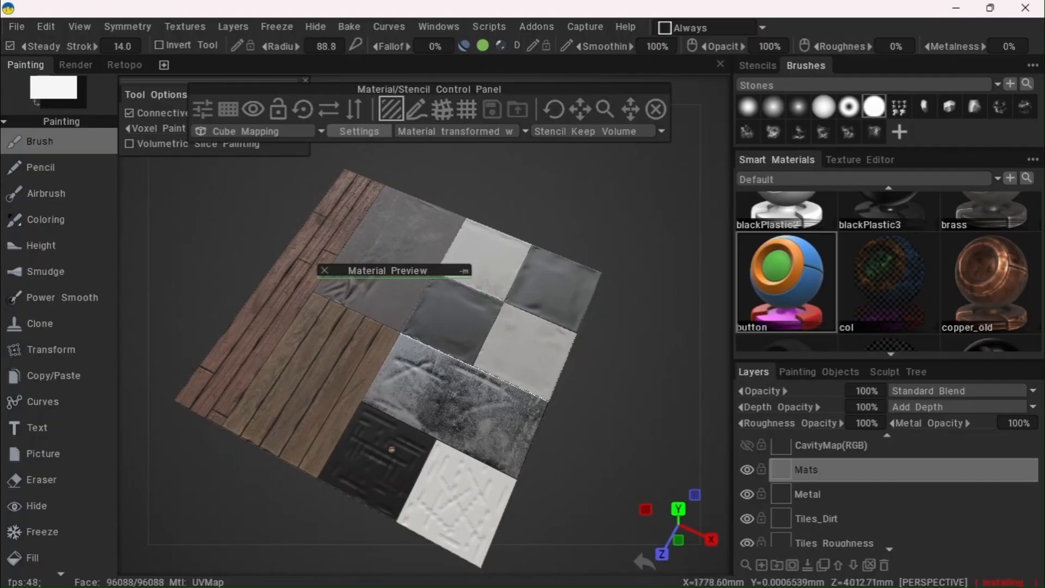
{"action": "left_click_drag", "start_coordinate": [294, 491], "coordinate": [235, 493]}
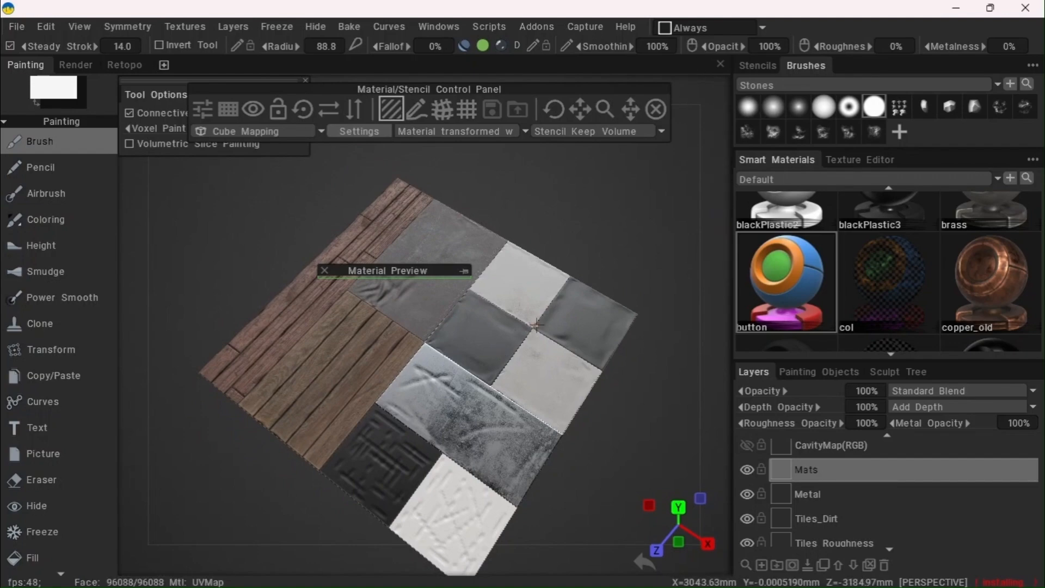
{"action": "left_click_drag", "start_coordinate": [513, 195], "coordinate": [538, 161]}
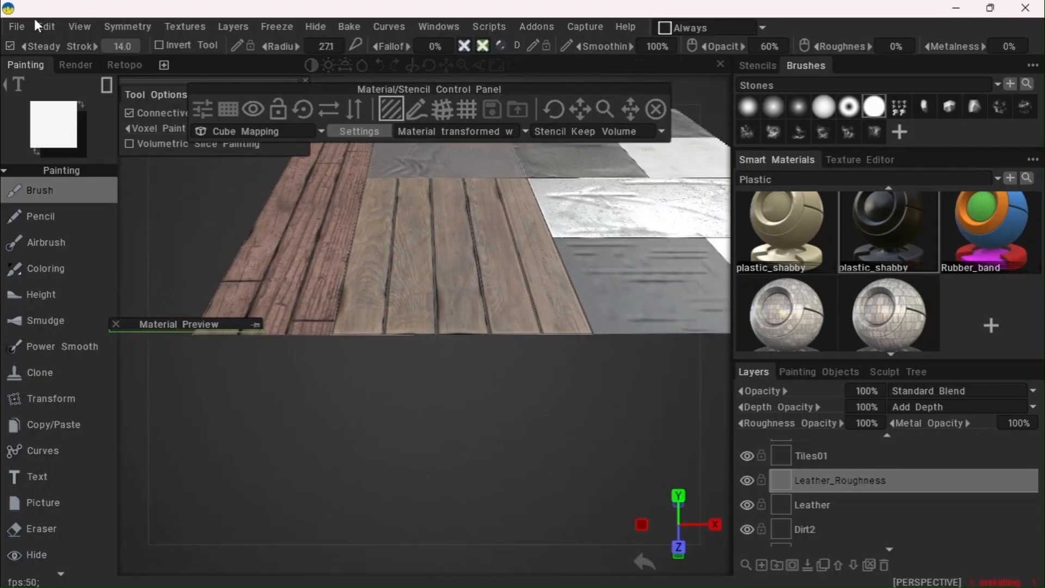
Open the export of objects and textures, leave geometry out and choose the Unity (Standard) export preset
{"action": "left_click", "coordinate": [22, 25]}
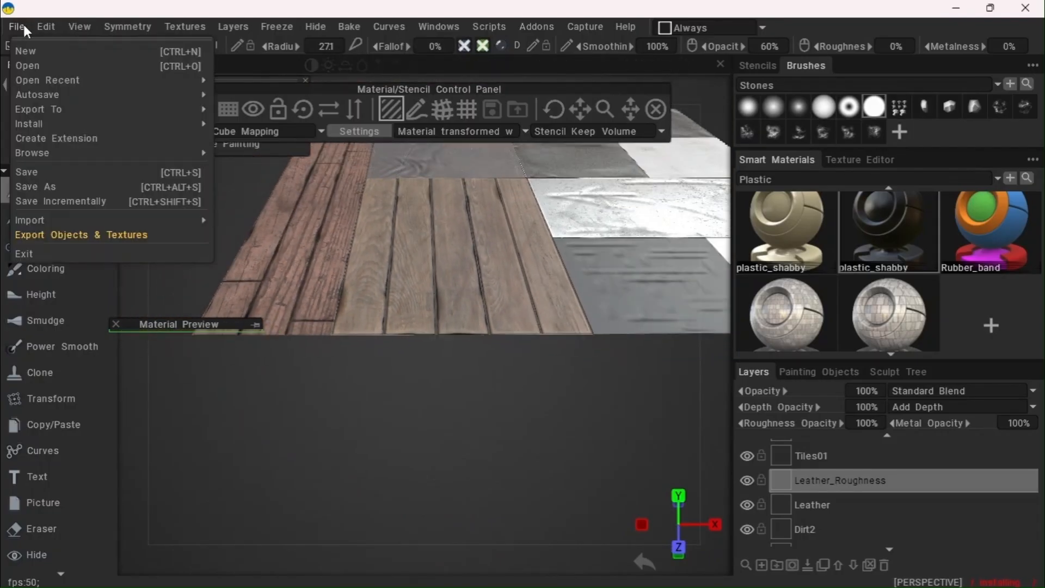
{"action": "left_click", "coordinate": [40, 235]}
{"action": "left_click", "coordinate": [235, 168]}
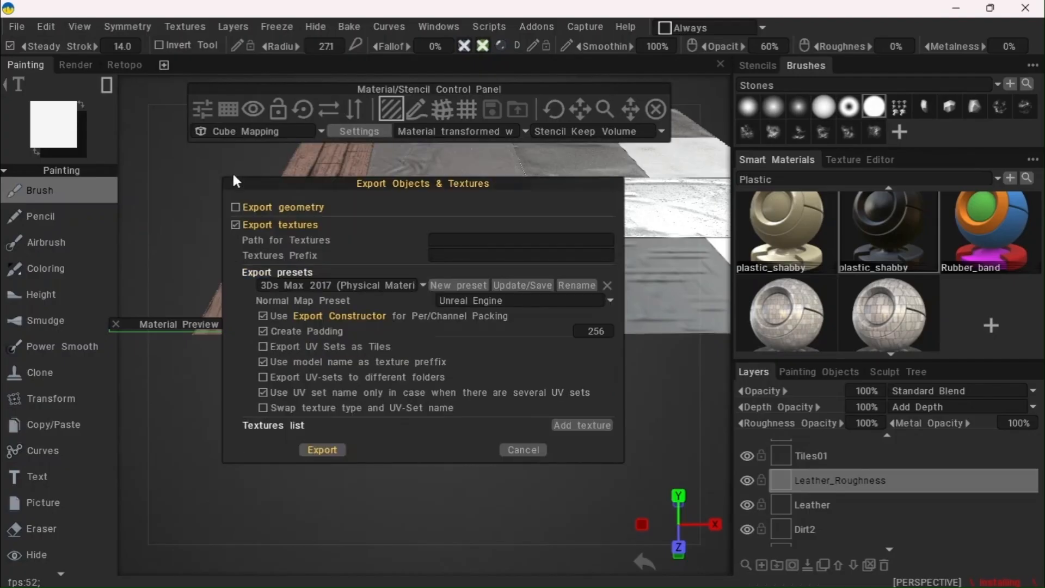
{"action": "left_click", "coordinate": [328, 284]}
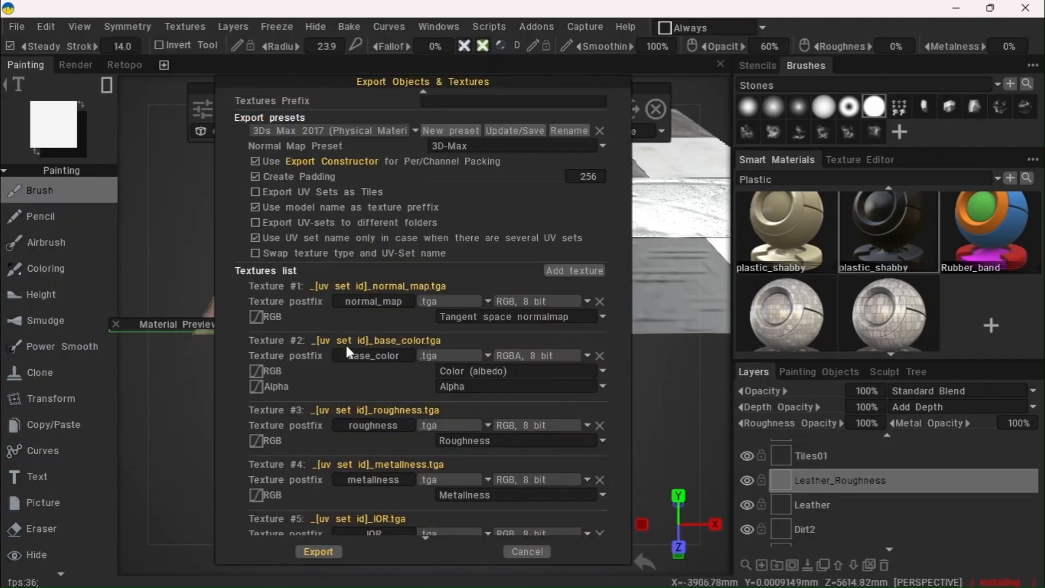
{"action": "scroll", "coordinate": [345, 344], "scroll_direction": "down", "scroll_amount": 1}
{"action": "scroll", "coordinate": [319, 237], "scroll_direction": "up", "scroll_amount": 1}
{"action": "left_click", "coordinate": [305, 172]}
{"action": "scroll", "coordinate": [327, 272], "scroll_direction": "down", "scroll_amount": 5}
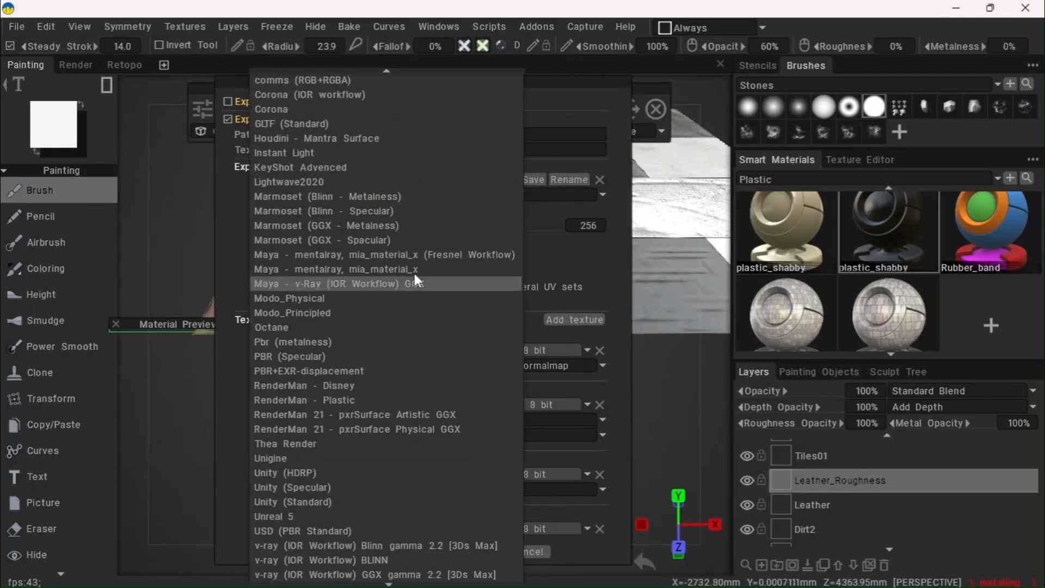
{"action": "left_click", "coordinate": [281, 436]}
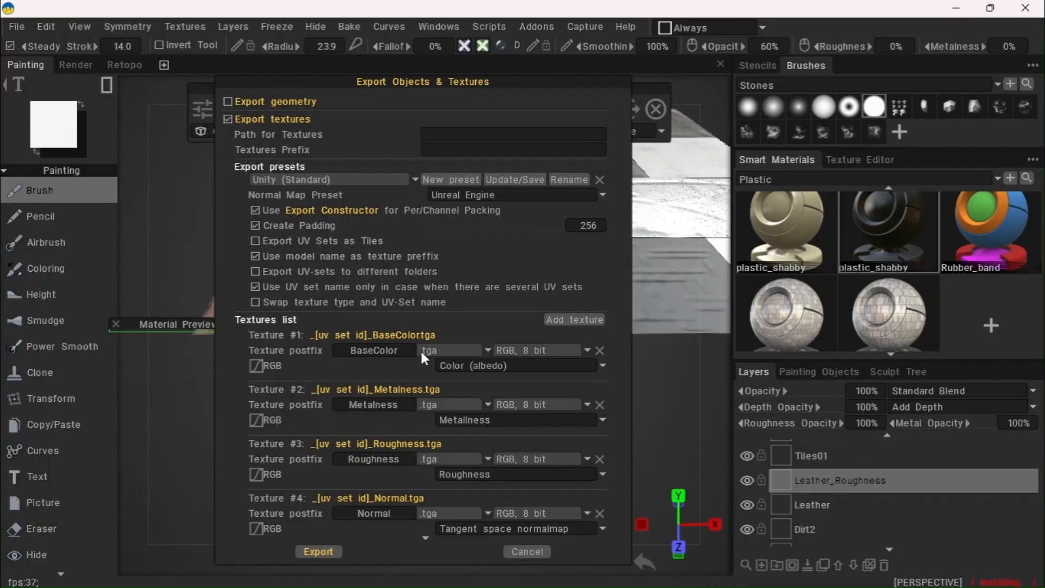
Set the file format of the BaseColor, Metalness, Roughness and Normal textures to .png
{"action": "left_click", "coordinate": [446, 351]}
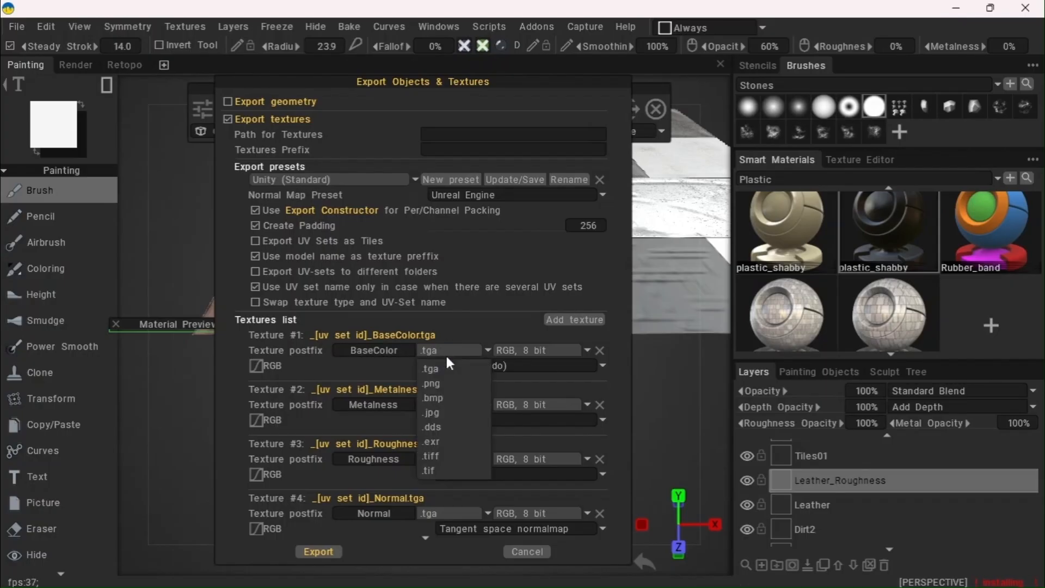
{"action": "left_click", "coordinate": [432, 382]}
{"action": "left_click", "coordinate": [432, 403]}
{"action": "left_click", "coordinate": [432, 438]}
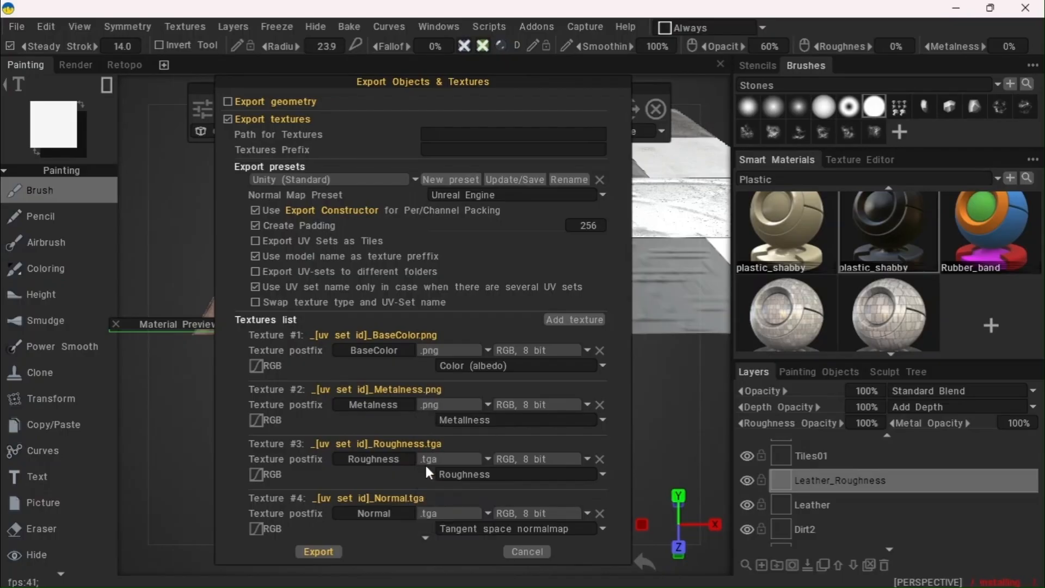
{"action": "left_click", "coordinate": [430, 460]}
{"action": "left_click", "coordinate": [438, 355]}
{"action": "left_click", "coordinate": [449, 516]}
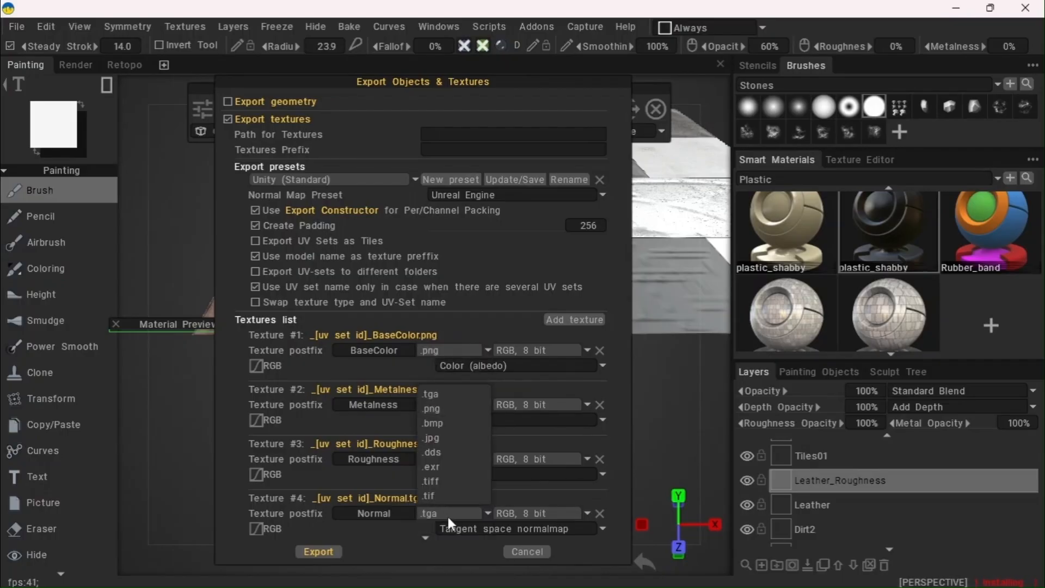
{"action": "left_click", "coordinate": [439, 409]}
Remove the Displacement, Opacity and EmissiveColor textures from the export list and set the ao texture's format to .png
{"action": "scroll", "coordinate": [445, 512], "scroll_direction": "down", "scroll_amount": 1}
{"action": "scroll", "coordinate": [448, 515], "scroll_direction": "down", "scroll_amount": 3}
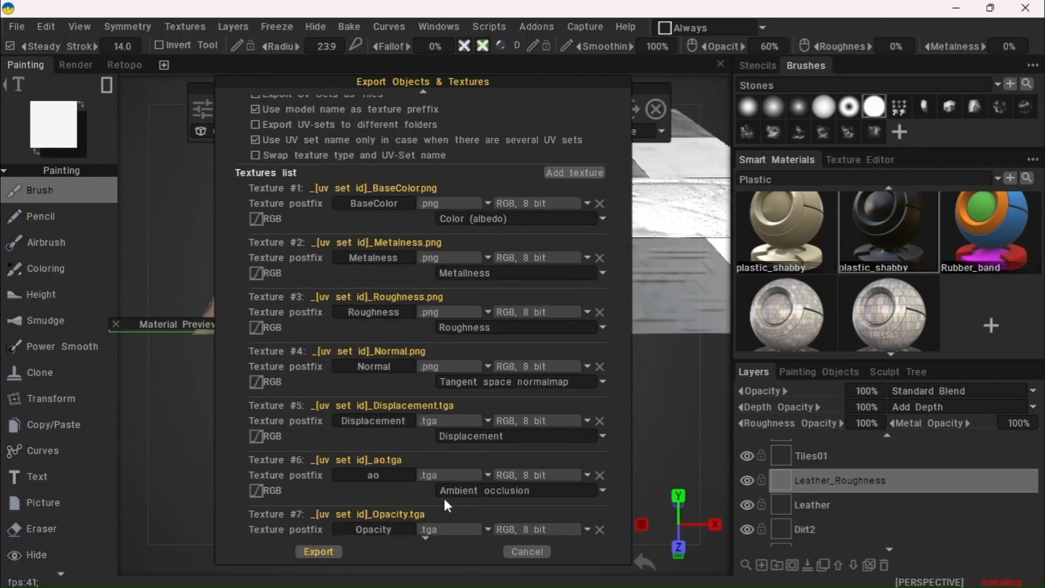
{"action": "left_click", "coordinate": [600, 419]}
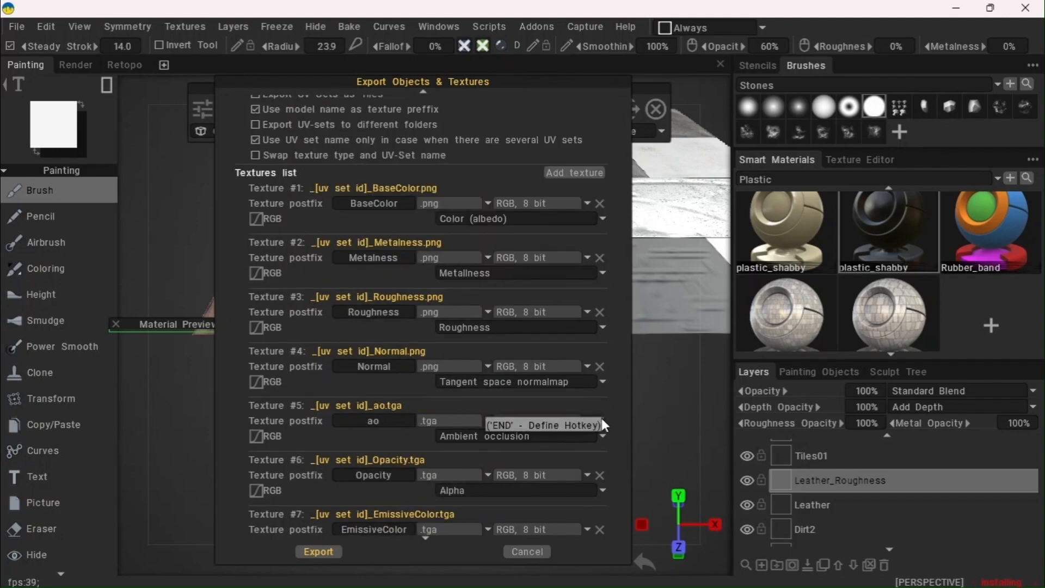
{"action": "left_click", "coordinate": [433, 417]}
{"action": "left_click", "coordinate": [433, 451]}
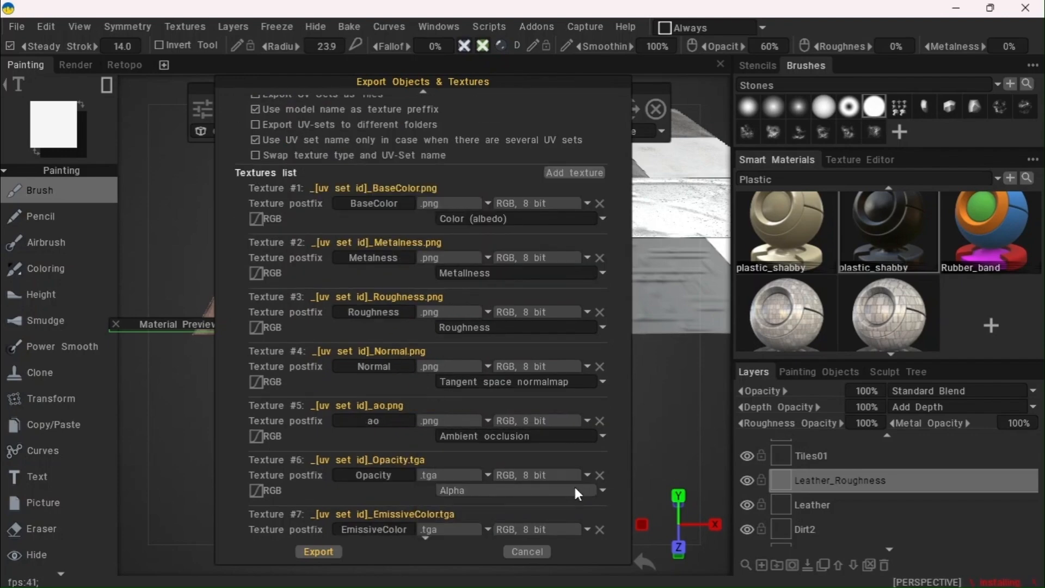
{"action": "left_click", "coordinate": [600, 475]}
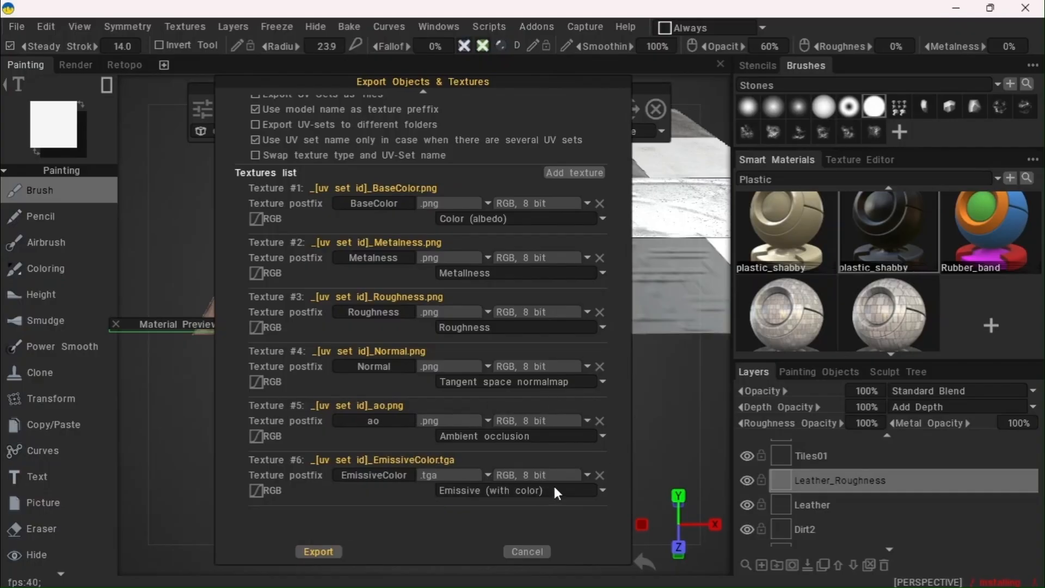
{"action": "left_click", "coordinate": [601, 475]}
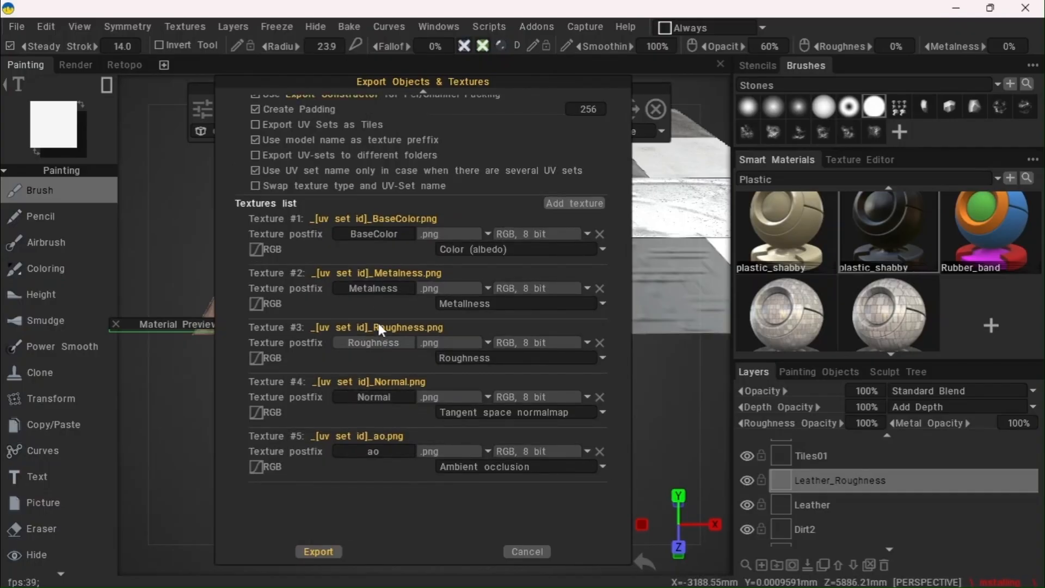
Dismiss the folder selection for the texture path and export the textures
{"action": "scroll", "coordinate": [479, 343], "scroll_direction": "up", "scroll_amount": 3}
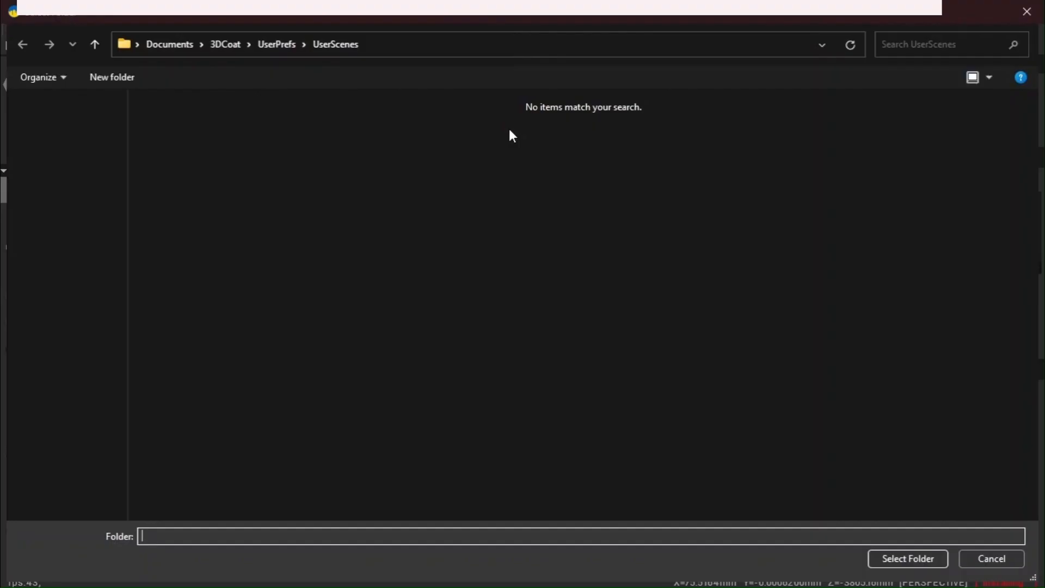
{"action": "left_click", "coordinate": [1019, 13]}
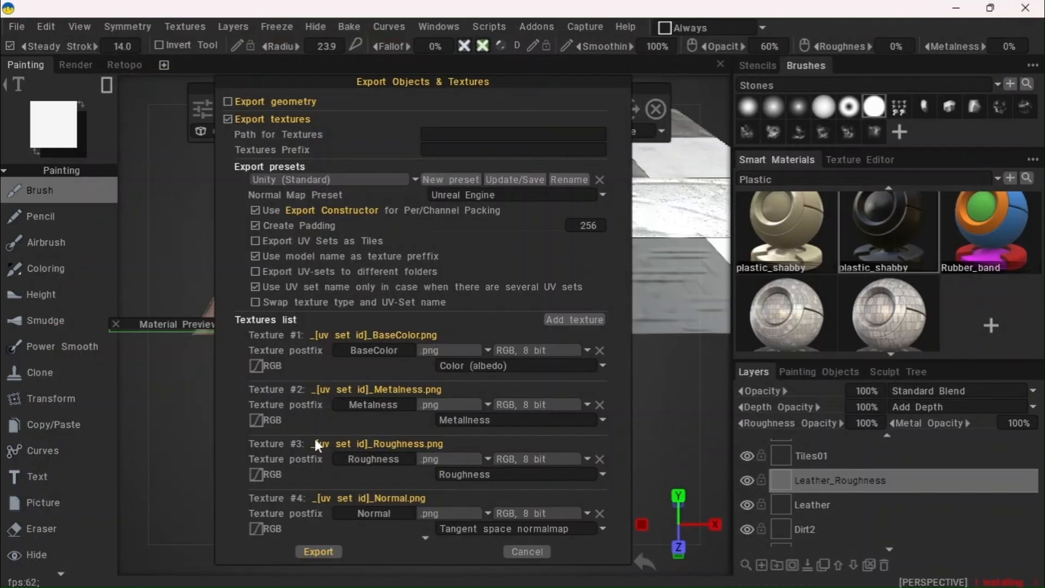
{"action": "left_click", "coordinate": [321, 551]}
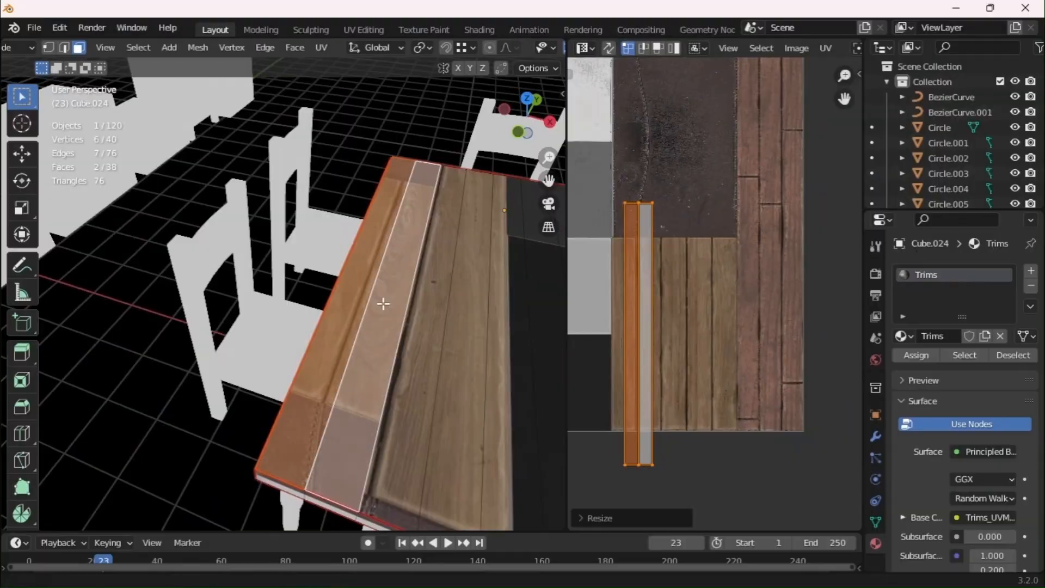
Switch to Blender and scale the UVs of the two selected tabletop faces to the height of the brown wood planks
{"action": "key", "text": "s"}
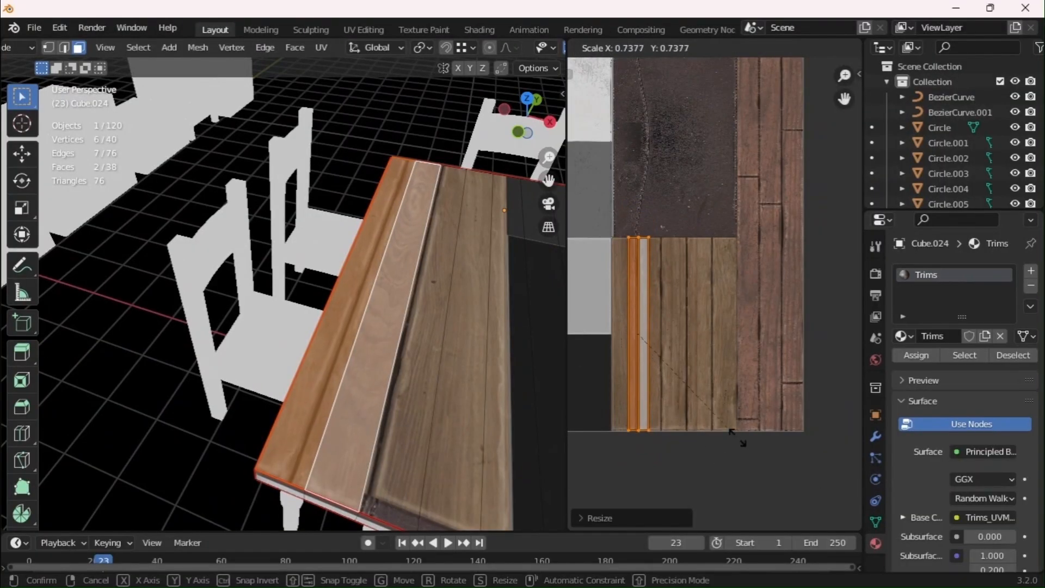
{"action": "left_click", "coordinate": [727, 432]}
{"action": "middle_click_drag", "start_coordinate": [685, 438], "coordinate": [701, 440]}
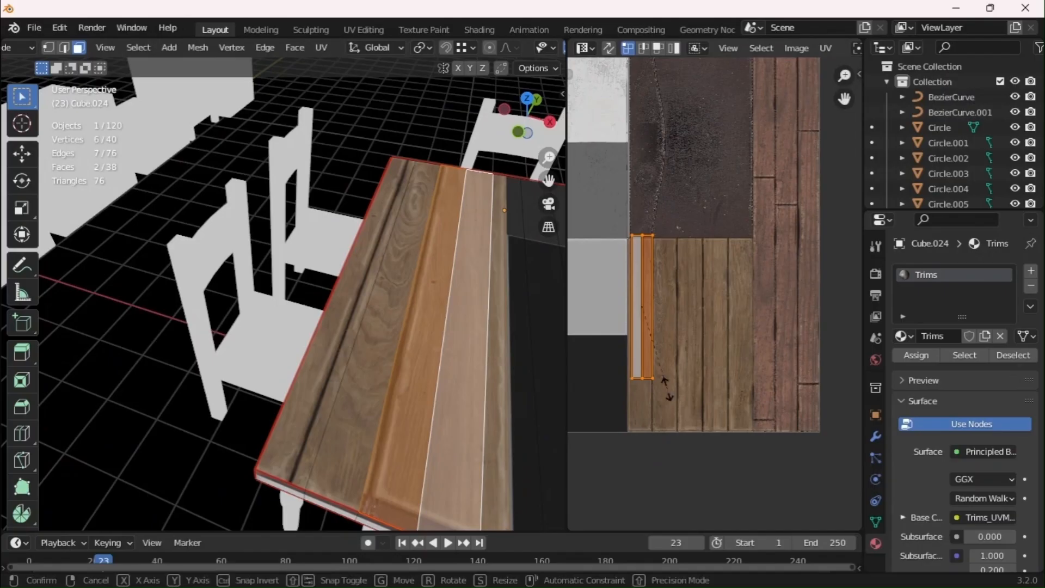
Place the UVs of the next two tabletop faces on the brown wood planks, scaling them to the planks' full height
{"action": "left_click", "coordinate": [670, 385]}
{"action": "key", "text": "s"}
{"action": "left_click", "coordinate": [675, 416]}
{"action": "key", "text": "g"}
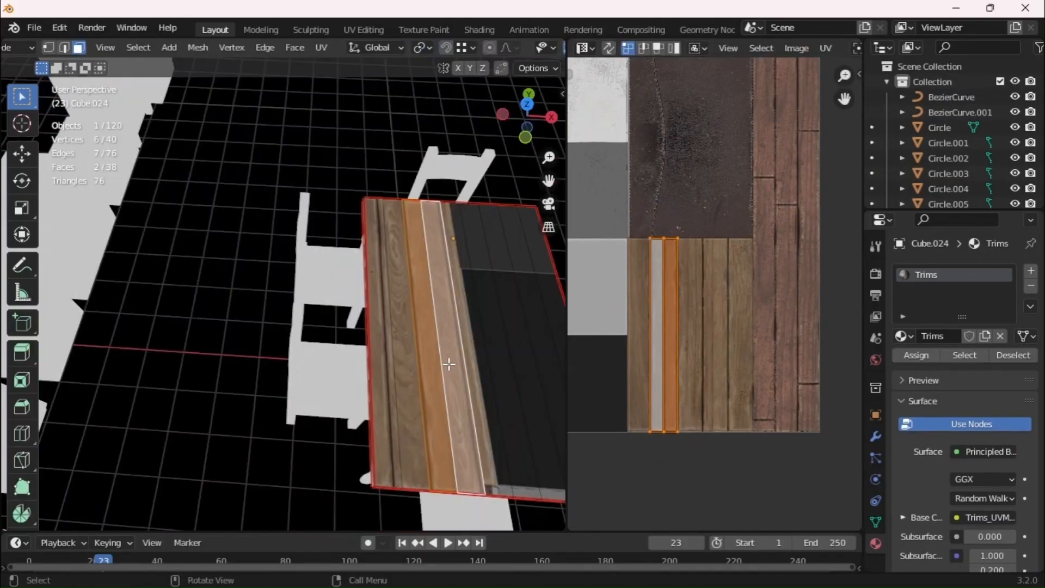
{"action": "left_click", "coordinate": [668, 374]}
{"action": "key", "text": "g"}
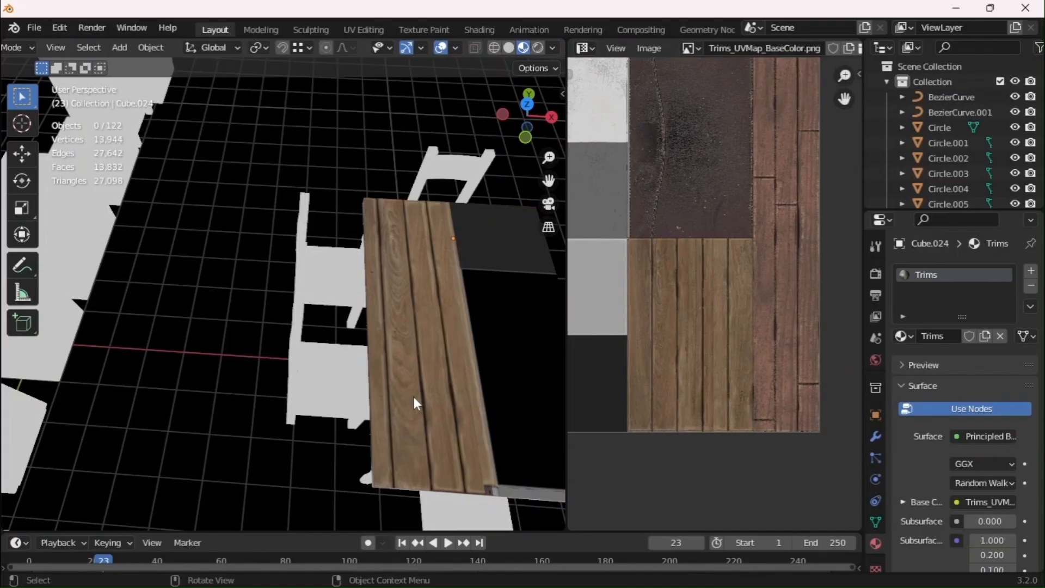
Scale the UVs of the middle tabletop strip to the full height of the brown wood planks and adjust their position
{"action": "middle_click_drag", "start_coordinate": [413, 397], "coordinate": [399, 381]}
{"action": "scroll", "coordinate": [399, 381], "scroll_direction": "up", "scroll_amount": 3}
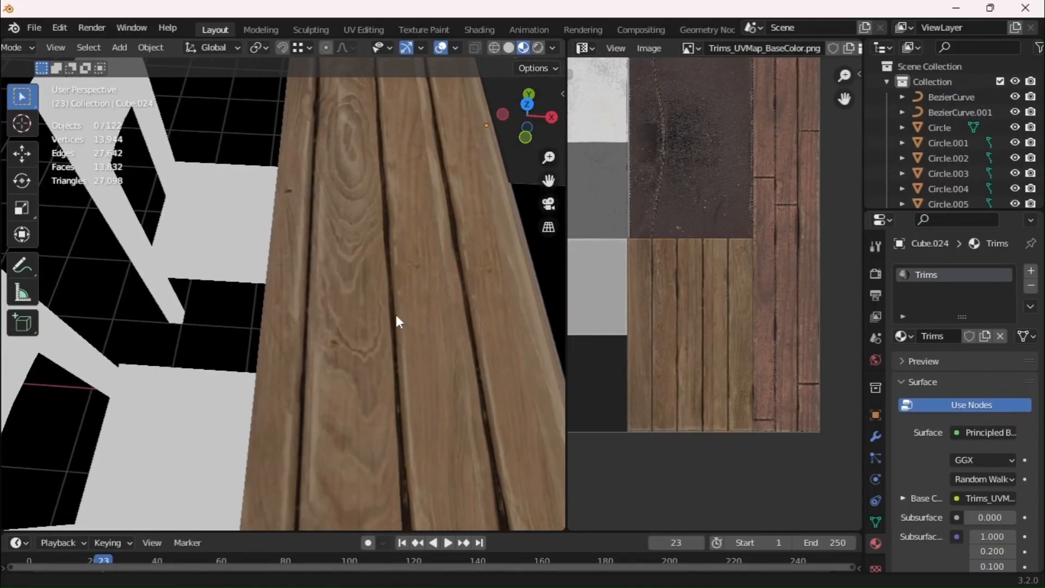
{"action": "middle_click_drag", "start_coordinate": [397, 314], "coordinate": [402, 347], "text": "shift"}
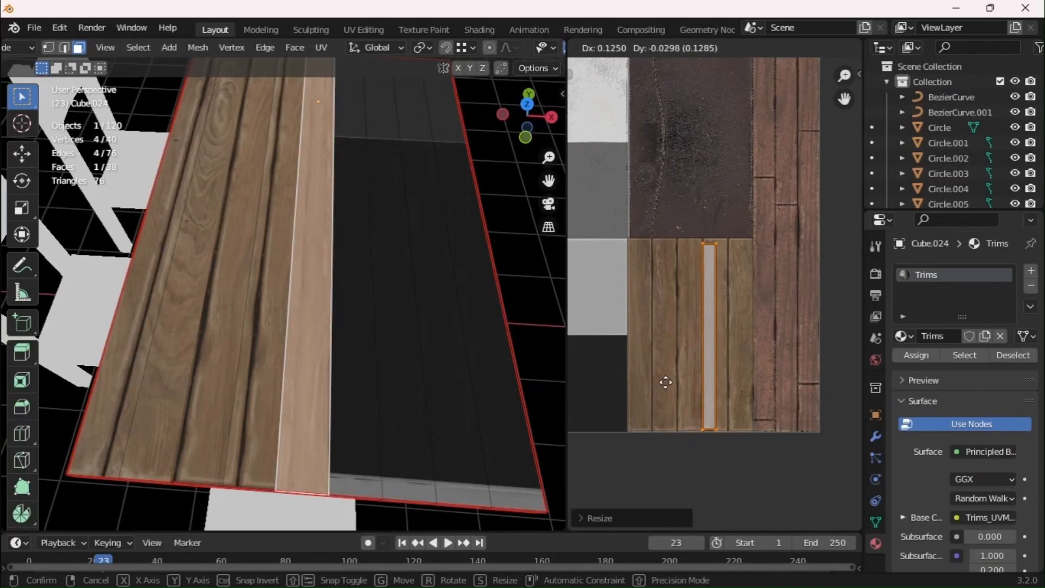
{"action": "key", "text": "s"}
{"action": "key", "text": "g"}
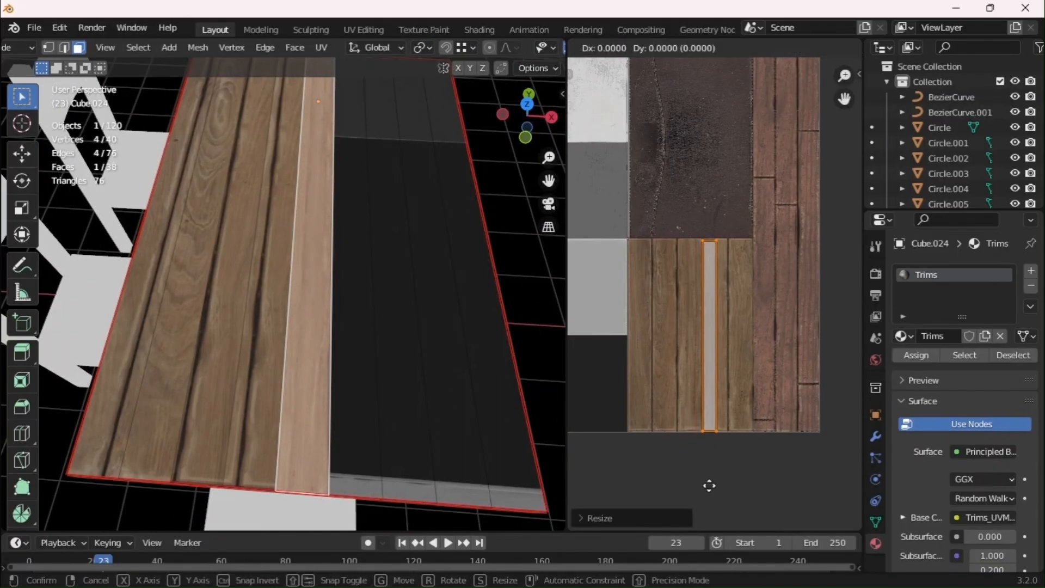
{"action": "left_click", "coordinate": [588, 490]}
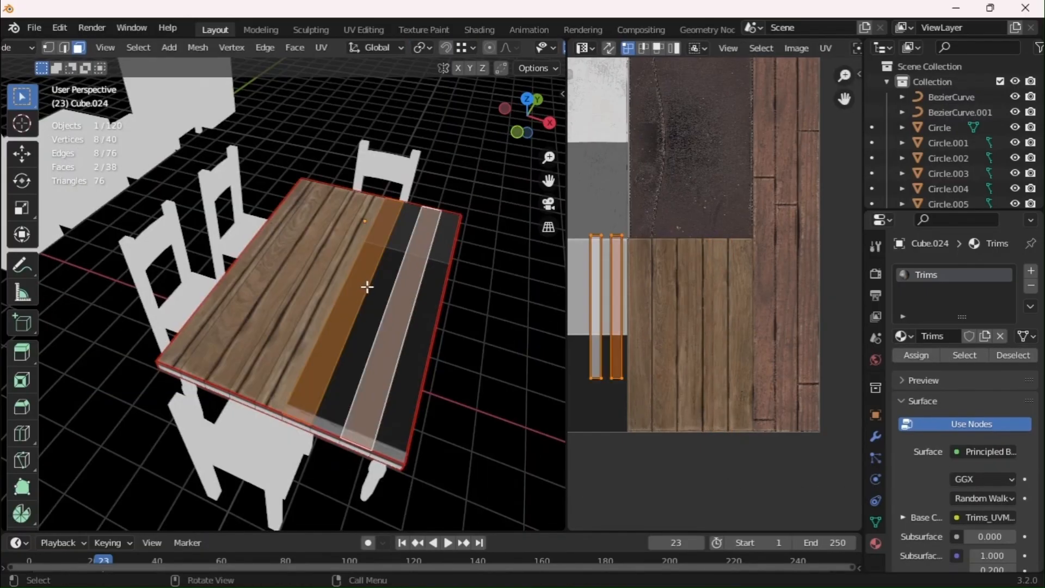
Move the UVs of the strip beside the textured planks onto the brown wood, scale them to full height, centre them over a plank seam and leave Edit Mode
{"action": "key", "text": "g"}
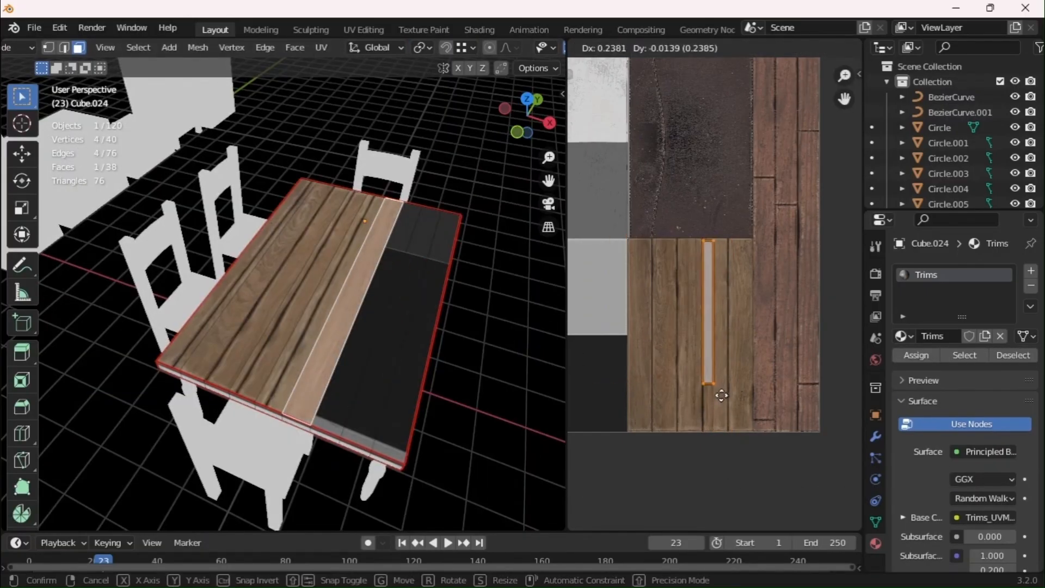
{"action": "left_click", "coordinate": [724, 422]}
{"action": "key", "text": "s"}
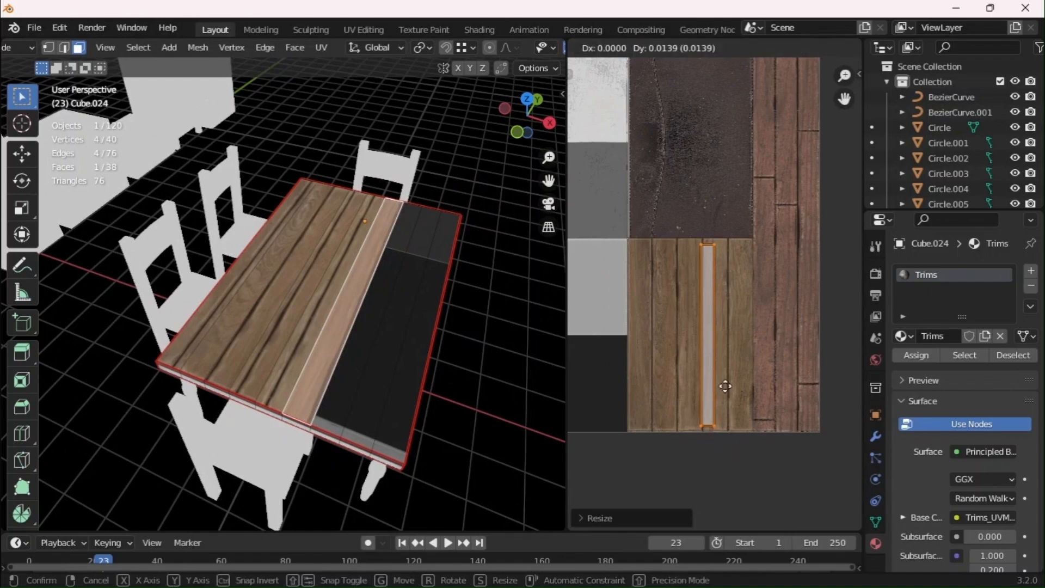
{"action": "key", "text": "s"}
{"action": "key", "text": "Escape"}
{"action": "key", "text": "g"}
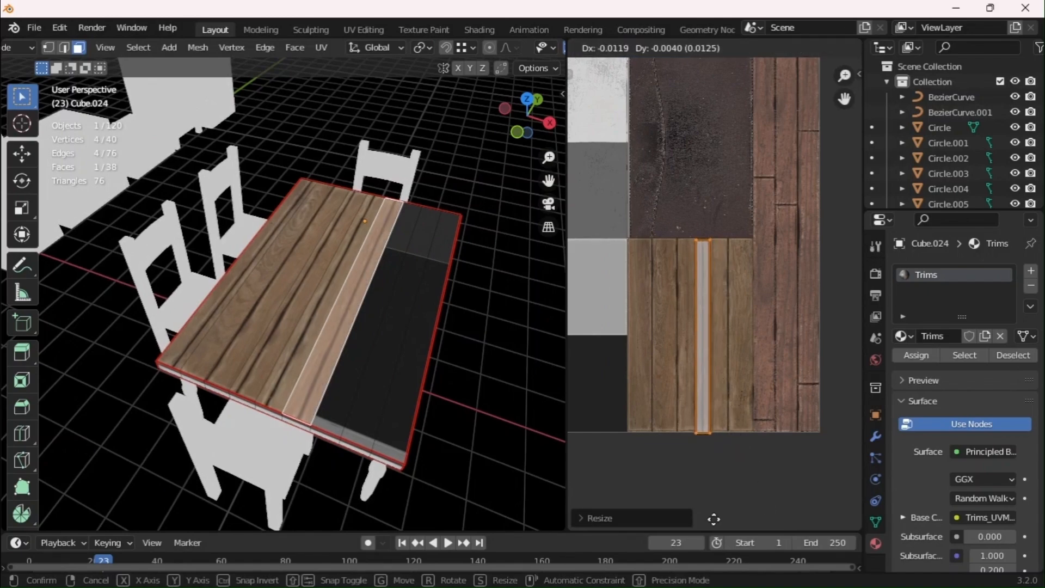
{"action": "left_click", "coordinate": [715, 512]}
{"action": "key", "text": "Tab"}
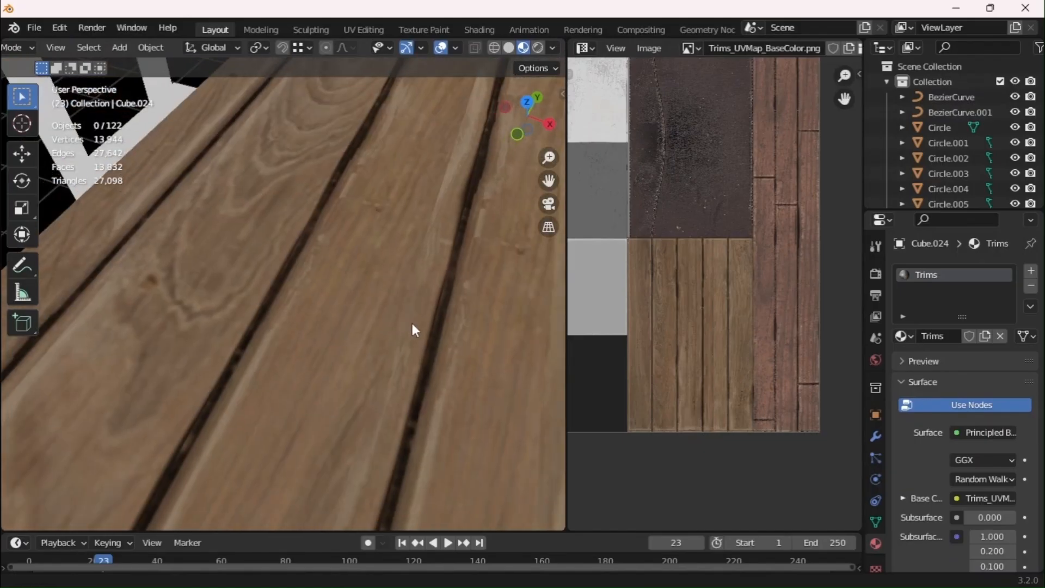
Move the UVs of the next untextured tabletop strip onto the brown wood planks and scale them to the planks' full height
{"action": "scroll", "coordinate": [412, 332], "scroll_direction": "down", "scroll_amount": 3}
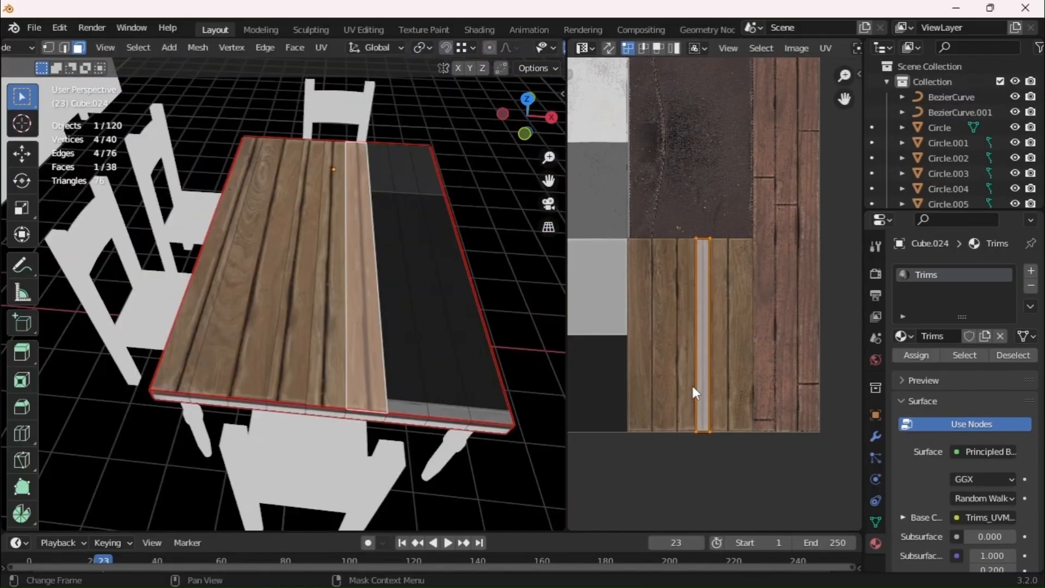
{"action": "key", "text": "g"}
{"action": "left_click", "coordinate": [713, 389]}
{"action": "key", "text": "s"}
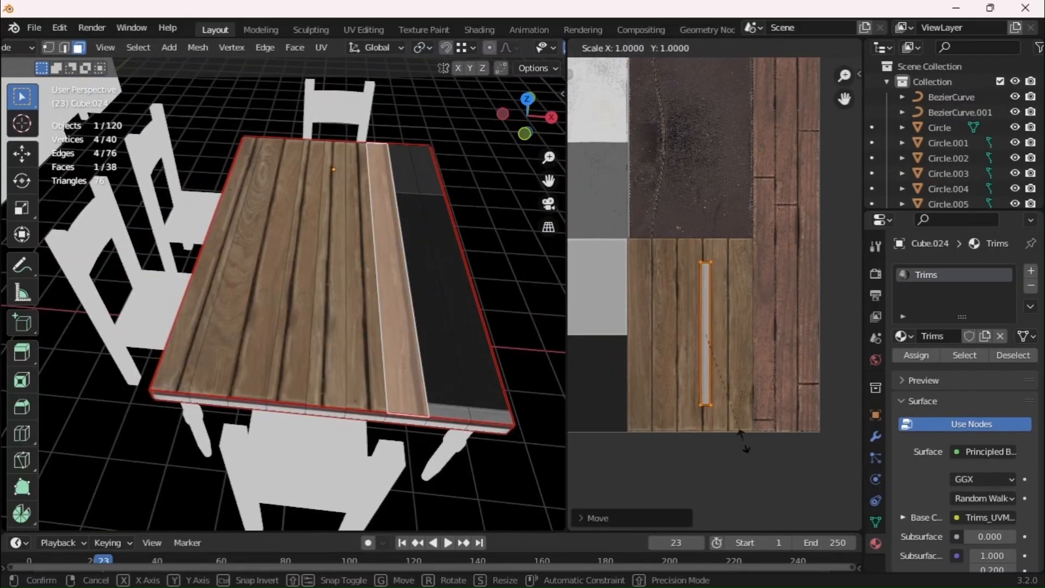
{"action": "left_click", "coordinate": [731, 502]}
{"action": "key", "text": "s"}
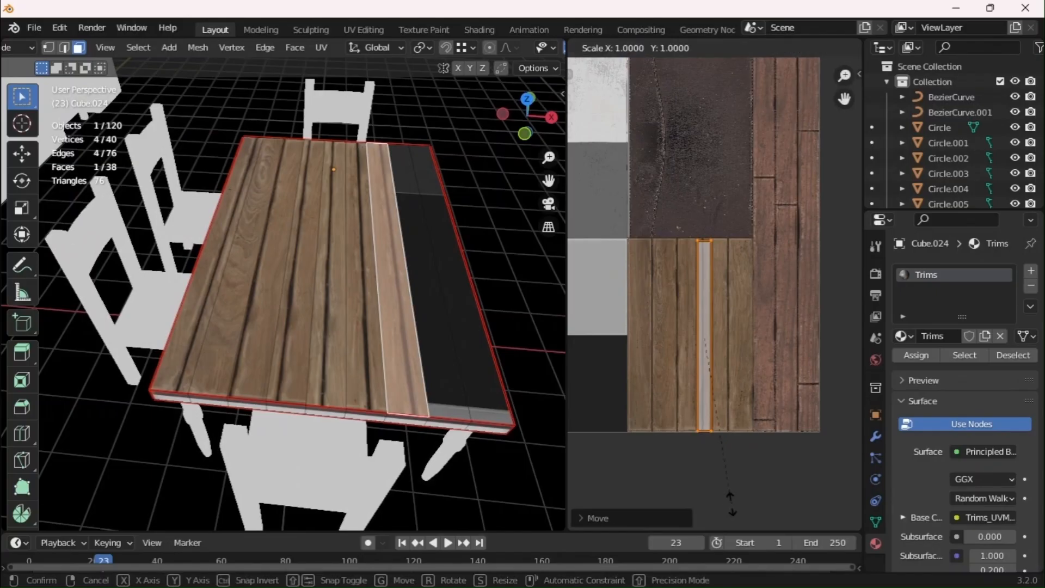
{"action": "left_click", "coordinate": [737, 515]}
Place the UVs of the second-to-last tabletop strip over a brown plank seam, scale them to full plank height and adjust them horizontally
{"action": "left_click", "coordinate": [454, 378]}
{"action": "key", "text": "g"}
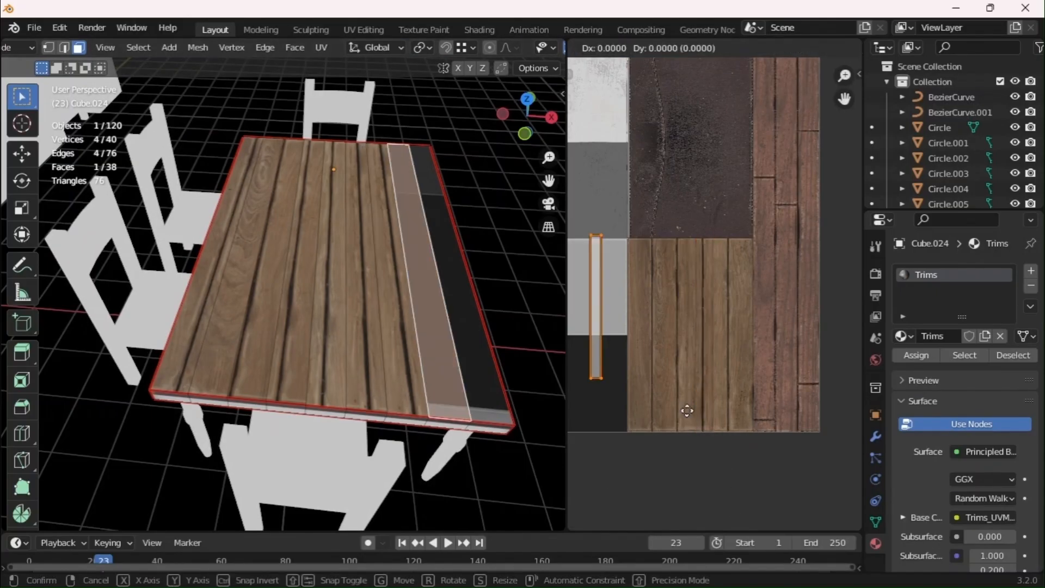
{"action": "left_click", "coordinate": [819, 412]}
{"action": "key", "text": "s"}
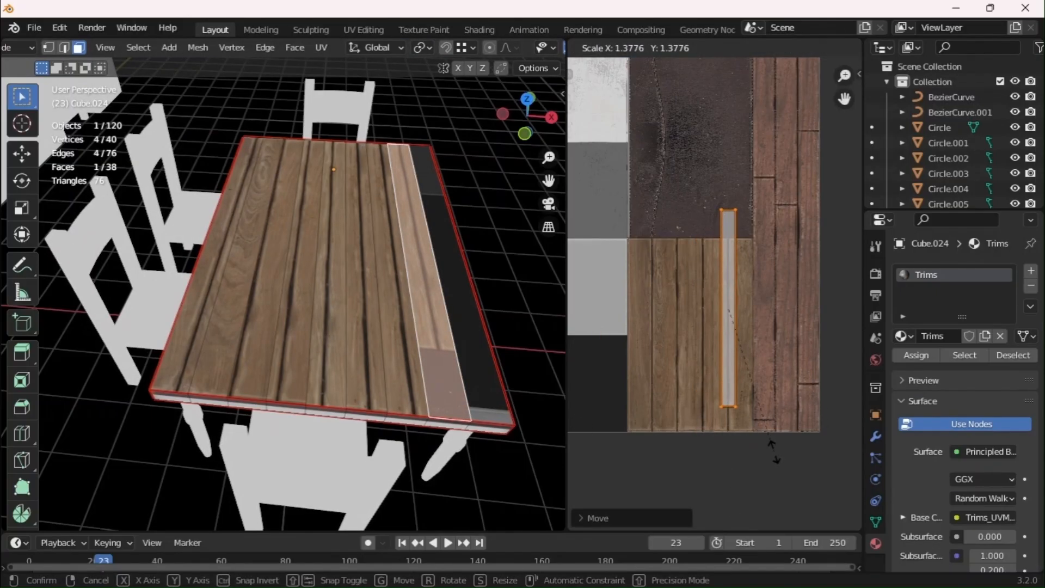
{"action": "left_click", "coordinate": [775, 442]}
{"action": "key", "text": "g"}
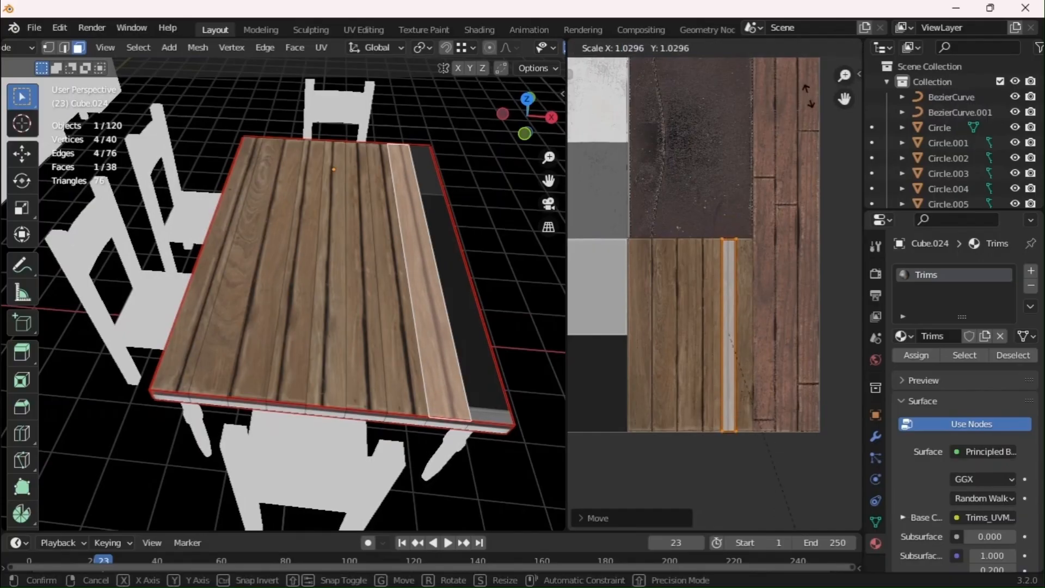
{"action": "left_click", "coordinate": [809, 102]}
{"action": "key", "text": "g"}
{"action": "key", "text": "x"}
{"action": "left_click", "coordinate": [763, 321]}
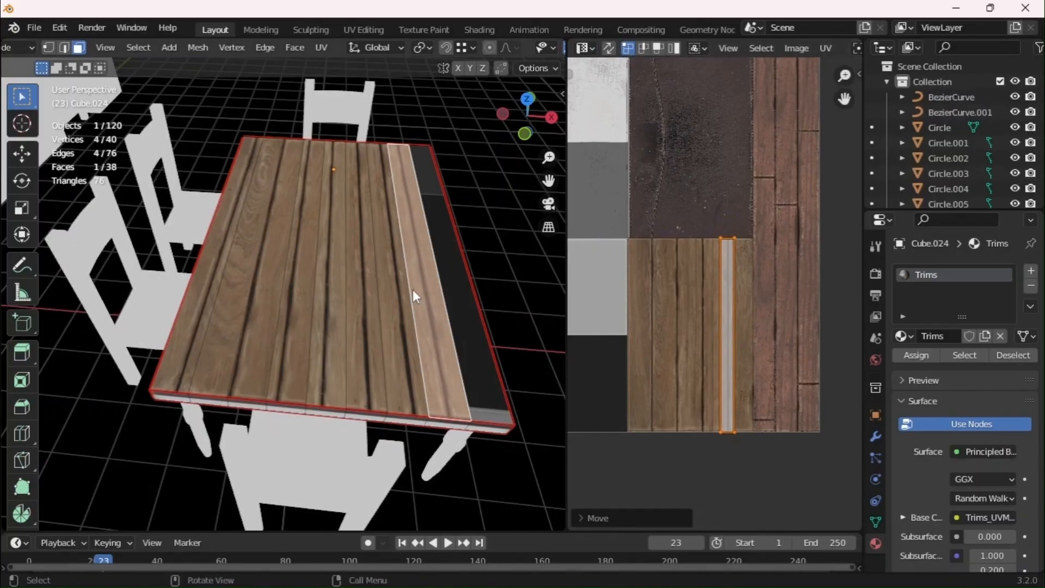
{"action": "key", "text": "Tab"}
{"action": "key", "text": "Tab"}
Move the UVs of the last tabletop strip, along the table's long edge, onto the brown planks and scale them to full height
{"action": "left_click", "coordinate": [464, 317]}
{"action": "key", "text": "g"}
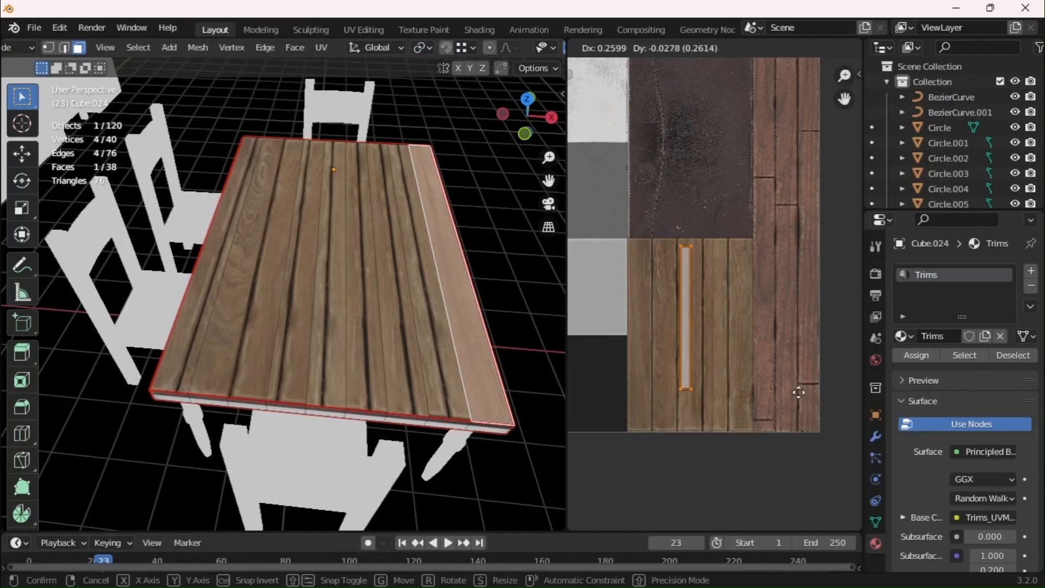
{"action": "left_click", "coordinate": [656, 113]}
{"action": "key", "text": "s"}
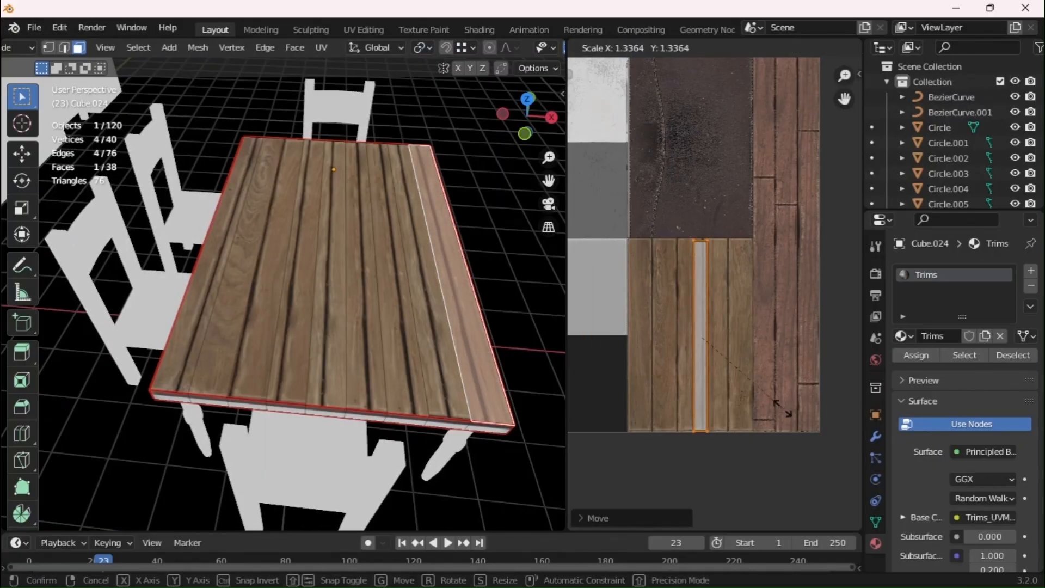
{"action": "left_click", "coordinate": [727, 405]}
{"action": "key", "text": "g"}
{"action": "left_click", "coordinate": [752, 409]}
{"action": "key", "text": "s"}
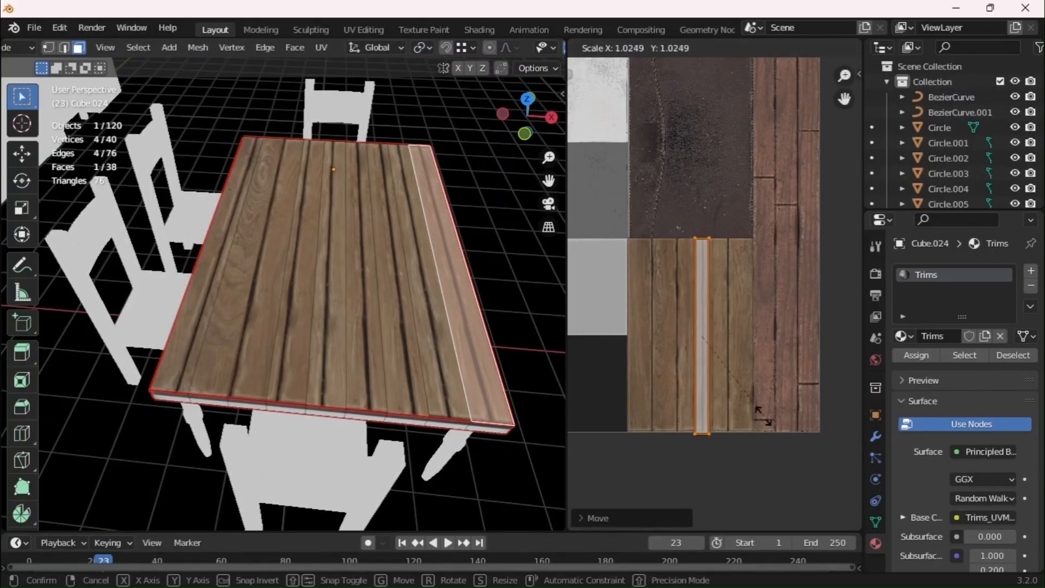
{"action": "left_click", "coordinate": [762, 415]}
{"action": "key", "text": "g"}
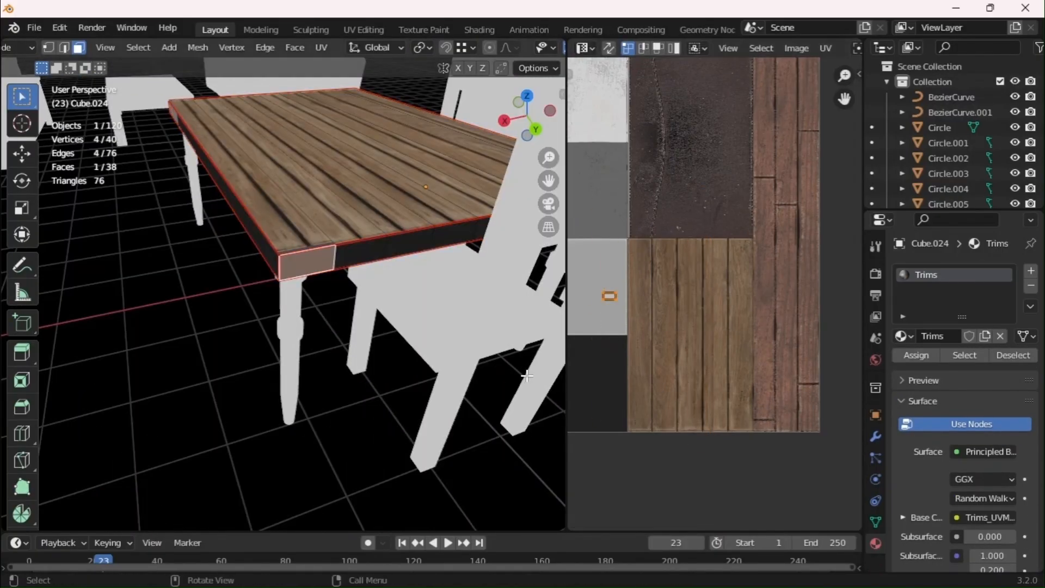
Move the UVs of the small end face at the table corner onto the brown wood, rotate them 90 degrees and scale them up
{"action": "key", "text": "g"}
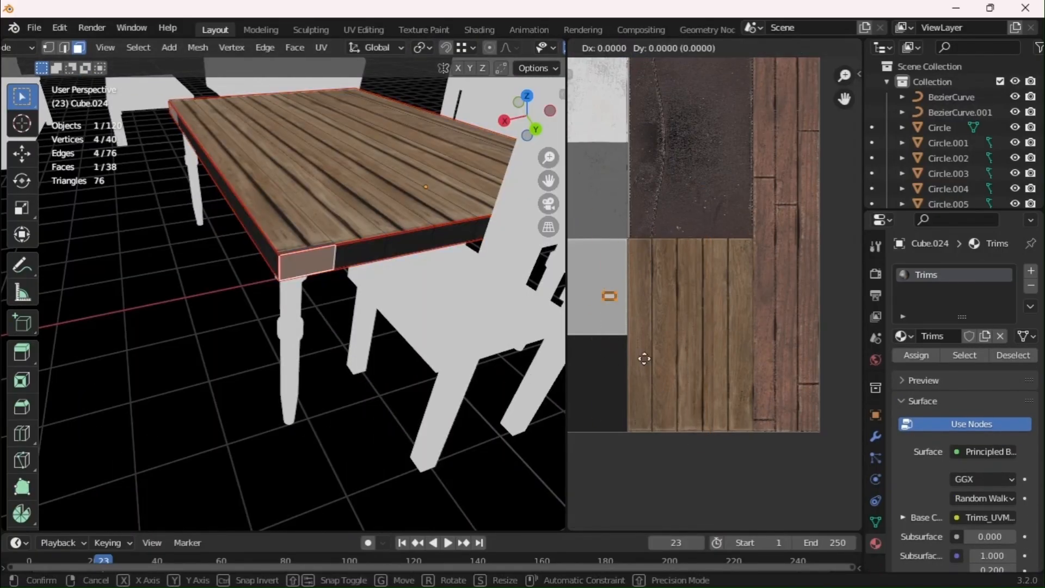
{"action": "left_click", "coordinate": [688, 325]}
{"action": "type", "text": "r90"}
{"action": "key", "text": "Return"}
{"action": "key", "text": "s"}
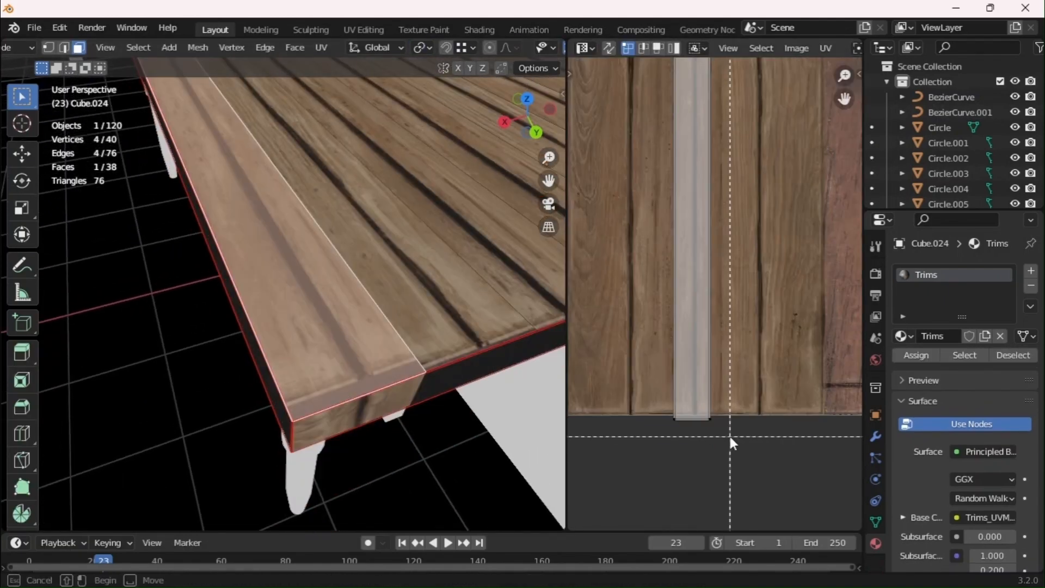
Shift the UVs of the tabletop's edge strip vertically to the end of the brown planks and leave Edit Mode
{"action": "key", "text": "g"}
{"action": "key", "text": "y"}
{"action": "left_click", "coordinate": [758, 516]}
{"action": "key", "text": "Tab"}
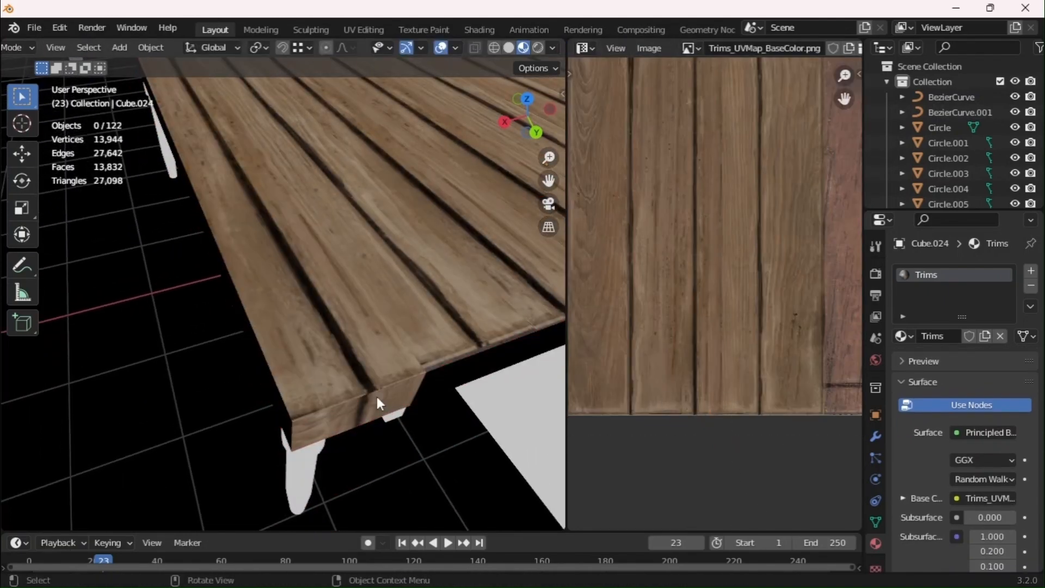
Reposition the UVs of the end face at the table corner on the brown wood planks
{"action": "key", "text": "Tab"}
{"action": "left_click", "coordinate": [377, 397]}
{"action": "scroll", "coordinate": [700, 339], "scroll_direction": "down", "scroll_amount": 3}
{"action": "key", "text": "g"}
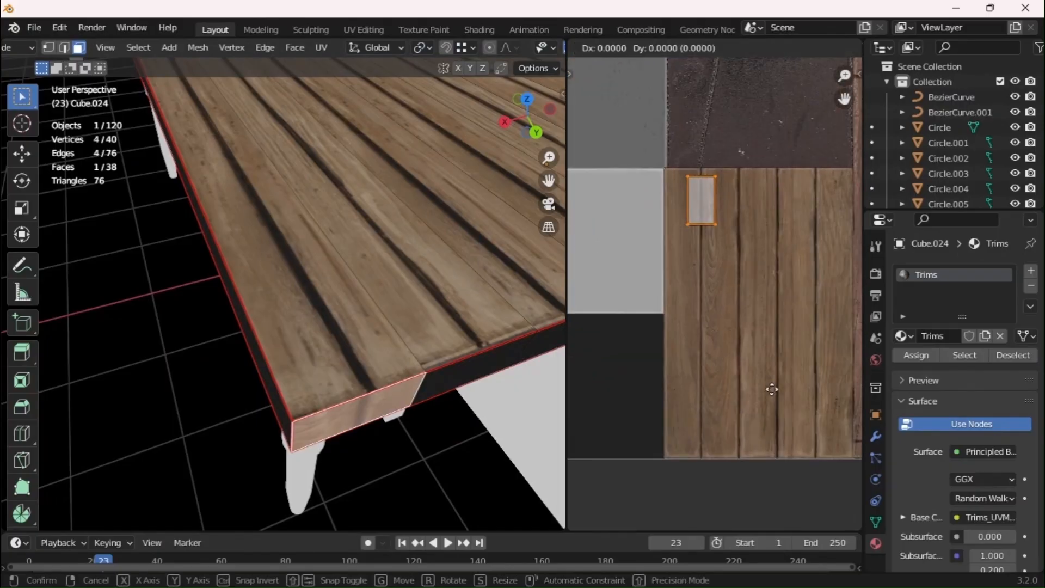
Place the second table-end face's UVs on the wood planks, rotating them 90° and scaling and shifting them to match the plank seam
{"action": "key", "text": "x"}
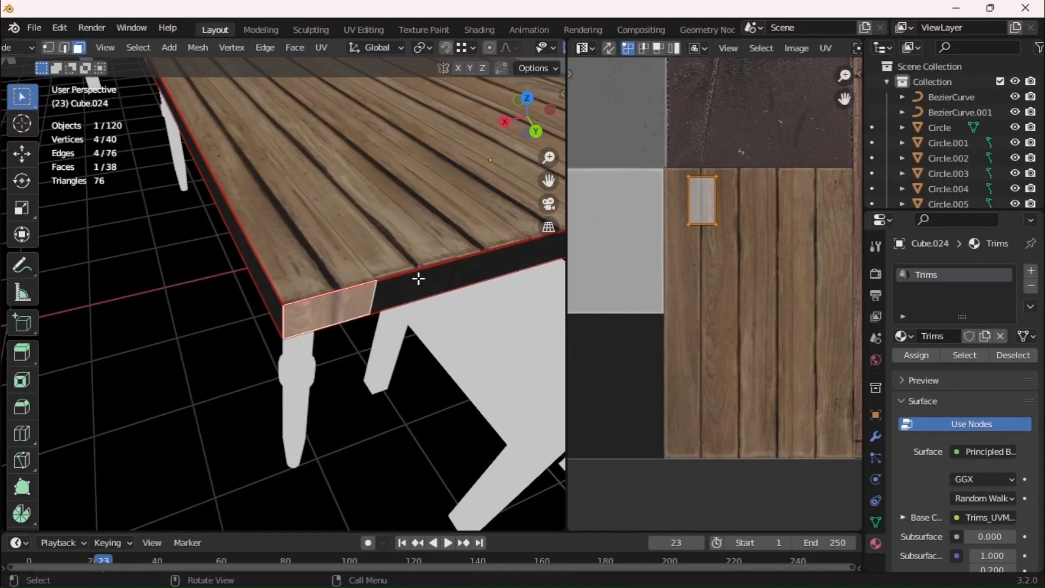
{"action": "key", "text": "g"}
{"action": "left_click", "coordinate": [755, 268]}
{"action": "type", "text": "r90"}
{"action": "left_click", "coordinate": [755, 267]}
{"action": "key", "text": "s"}
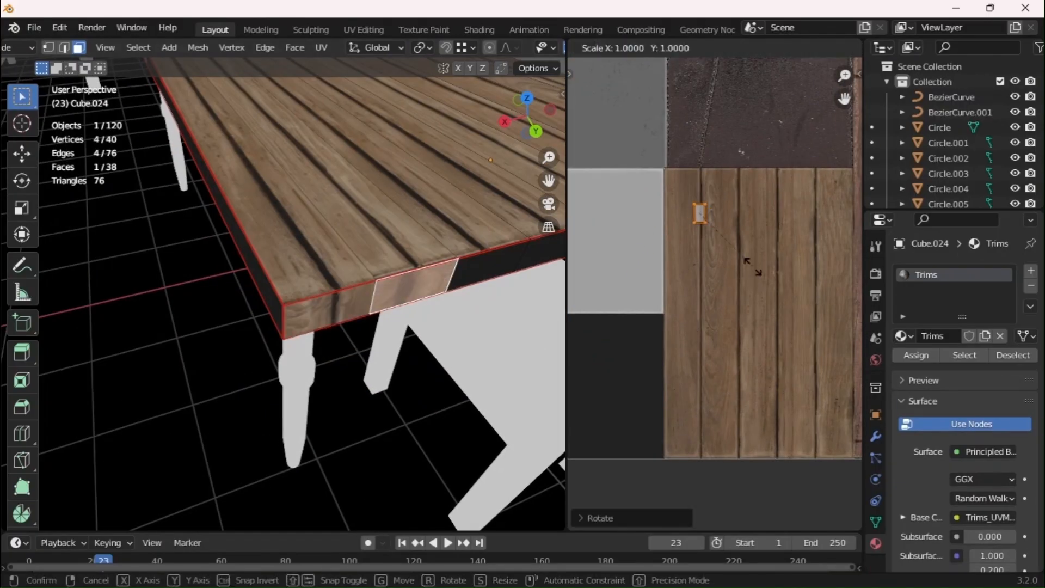
{"action": "left_click", "coordinate": [829, 282]}
{"action": "key", "text": "g"}
{"action": "key", "text": "s"}
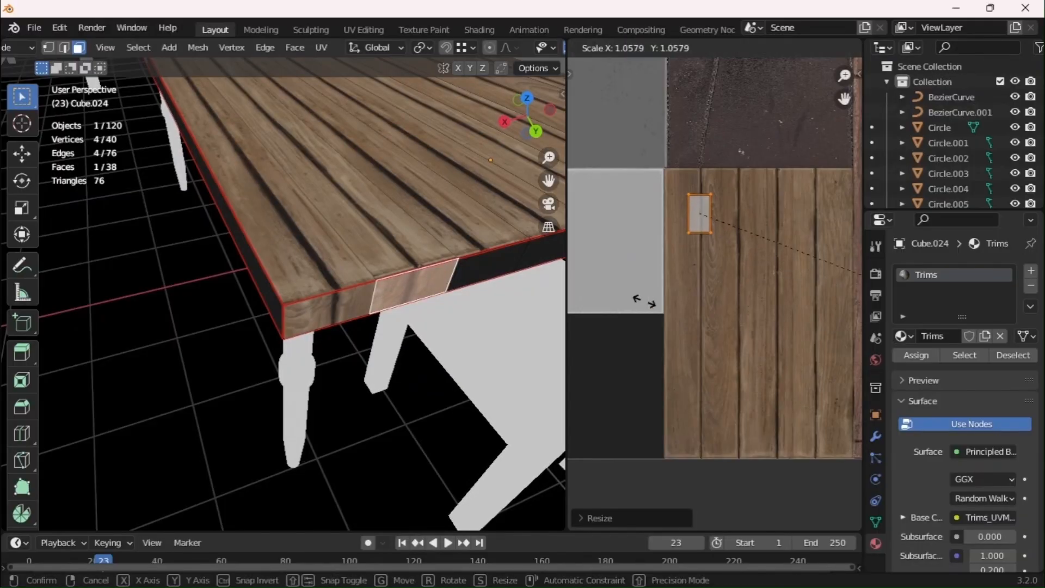
{"action": "key", "text": "x"}
{"action": "left_click", "coordinate": [809, 309]}
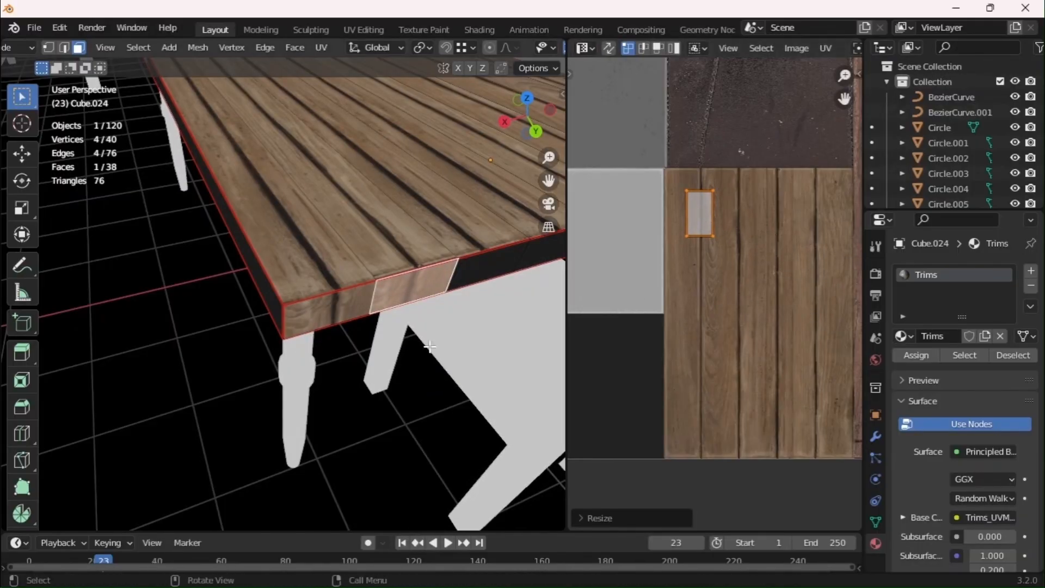
Shift the second end face's UVs along X to line up its dark gap with the tabletop plank
{"action": "left_click", "coordinate": [347, 312]}
{"action": "left_click", "coordinate": [441, 295]}
{"action": "left_click", "coordinate": [391, 280]}
{"action": "key", "text": "g"}
{"action": "key", "text": "x"}
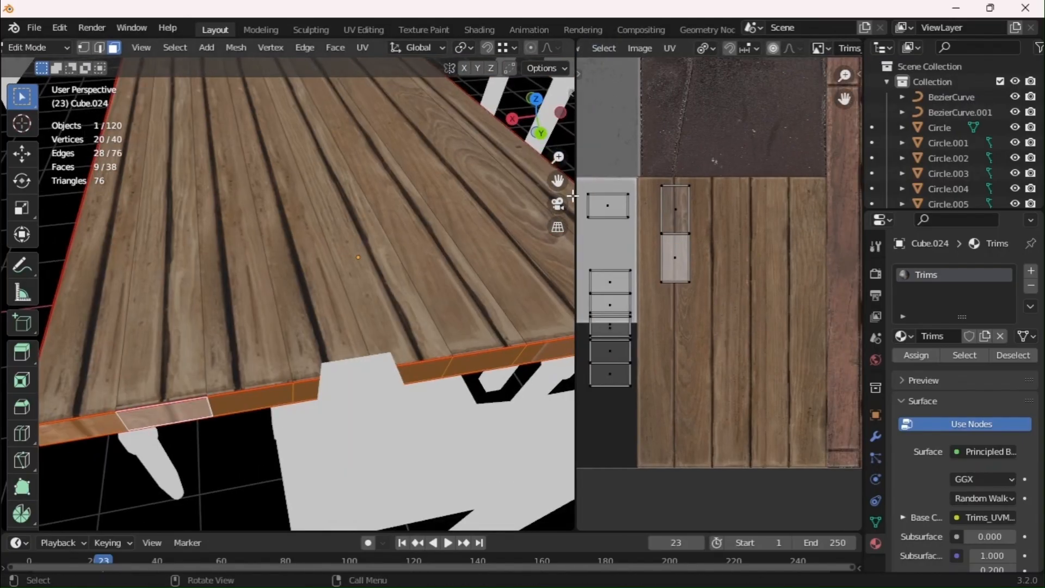
Scale, rotate and move the UVs of the remaining faces along this table end onto the wood plank texture
{"action": "key", "text": "a"}
{"action": "key", "text": "s"}
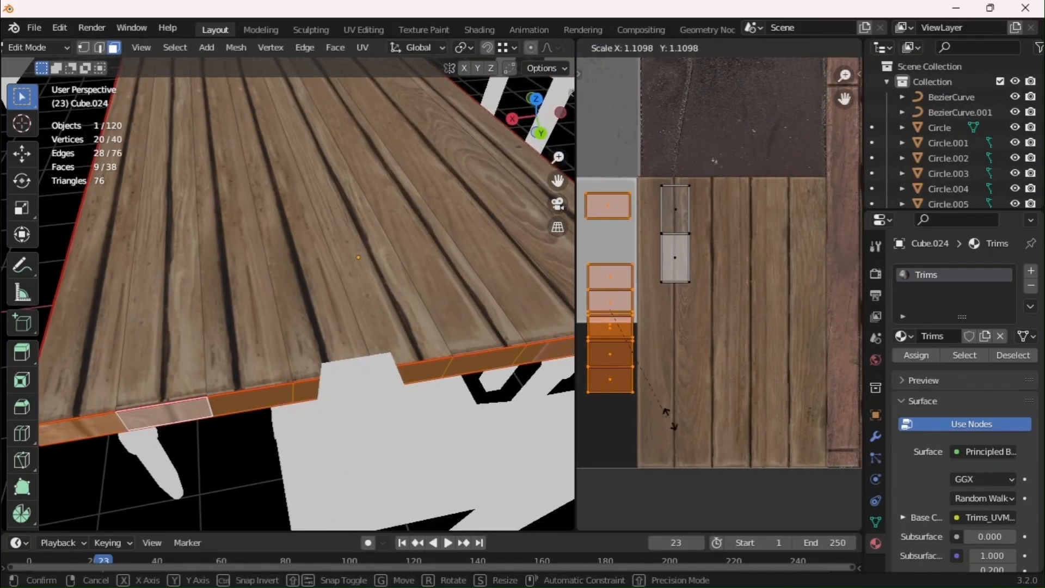
{"action": "left_click", "coordinate": [679, 427]}
{"action": "key", "text": "g"}
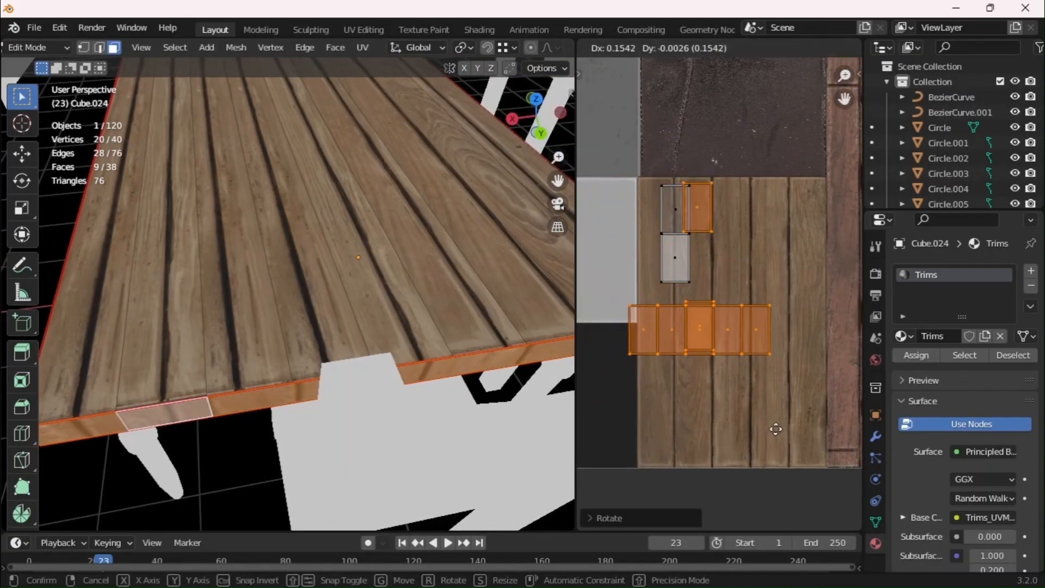
{"action": "left_click", "coordinate": [715, 355]}
{"action": "left_click", "coordinate": [705, 343]}
Shift the third and fourth end faces' UVs along X so their dark gaps meet the tabletop seams
{"action": "middle_click_drag", "start_coordinate": [490, 414], "coordinate": [245, 410]}
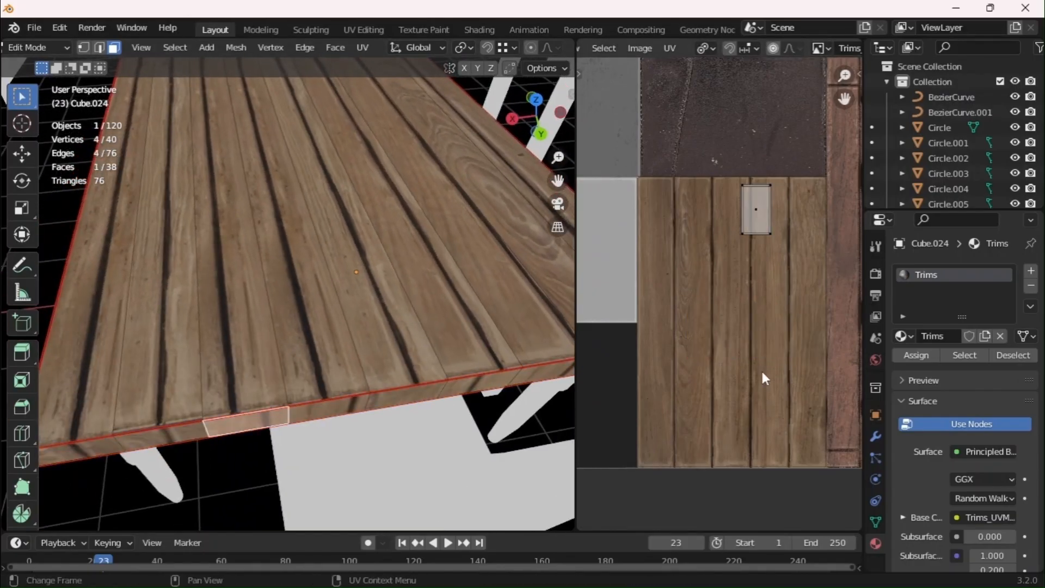
{"action": "key", "text": "x"}
{"action": "left_click", "coordinate": [662, 376]}
{"action": "left_click", "coordinate": [333, 408]}
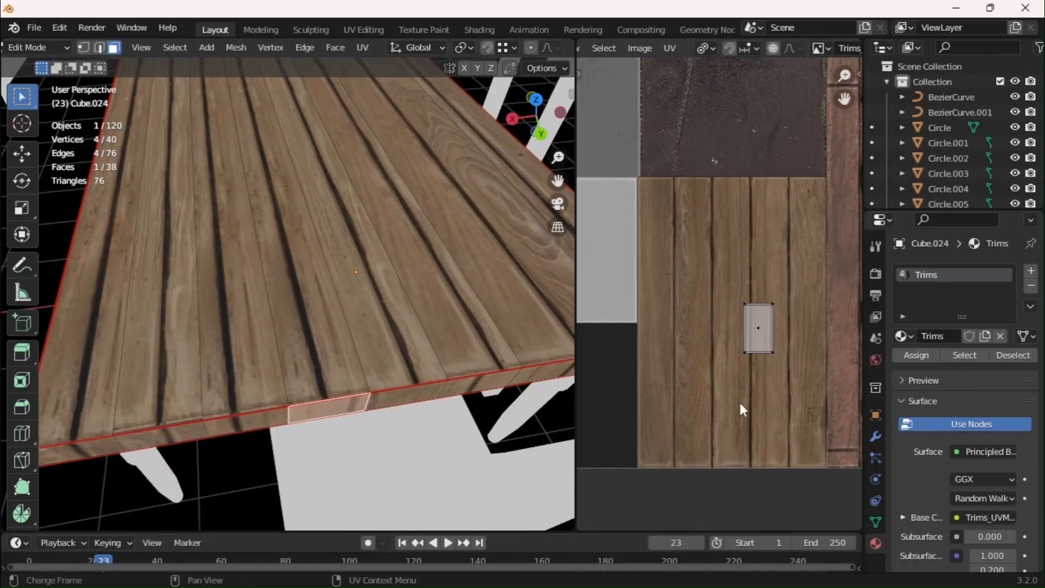
{"action": "key", "text": "a"}
{"action": "key", "text": "g"}
{"action": "key", "text": "x"}
{"action": "left_click", "coordinate": [632, 390]}
Shift the fifth and sixth end faces' UVs along X to continue the tabletop's plank gaps
{"action": "left_click", "coordinate": [406, 388]}
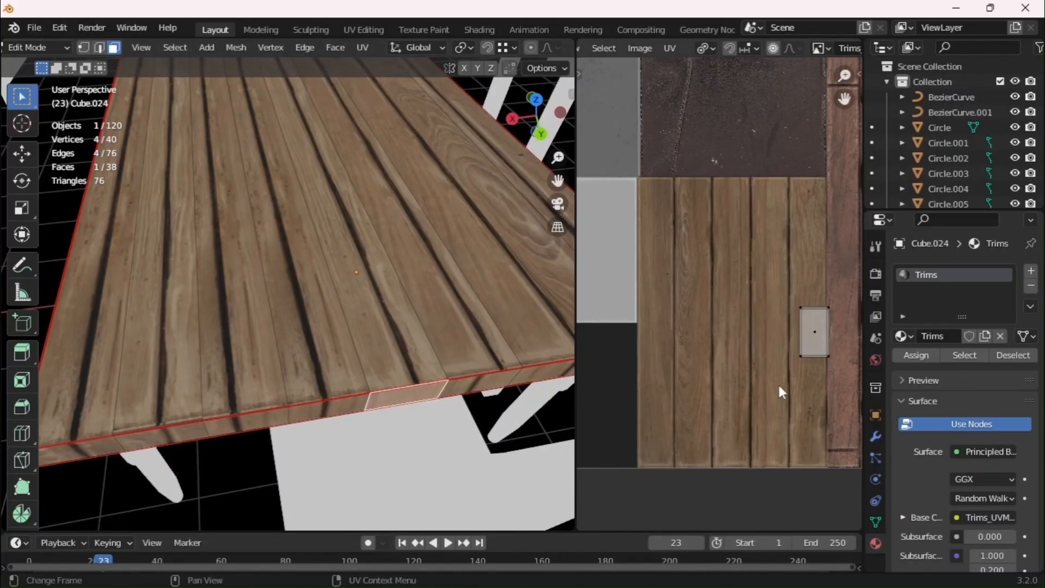
{"action": "key", "text": "a"}
{"action": "key", "text": "g"}
{"action": "key", "text": "x"}
{"action": "left_click", "coordinate": [819, 394]}
{"action": "scroll", "coordinate": [321, 404], "scroll_direction": "up", "scroll_amount": 2}
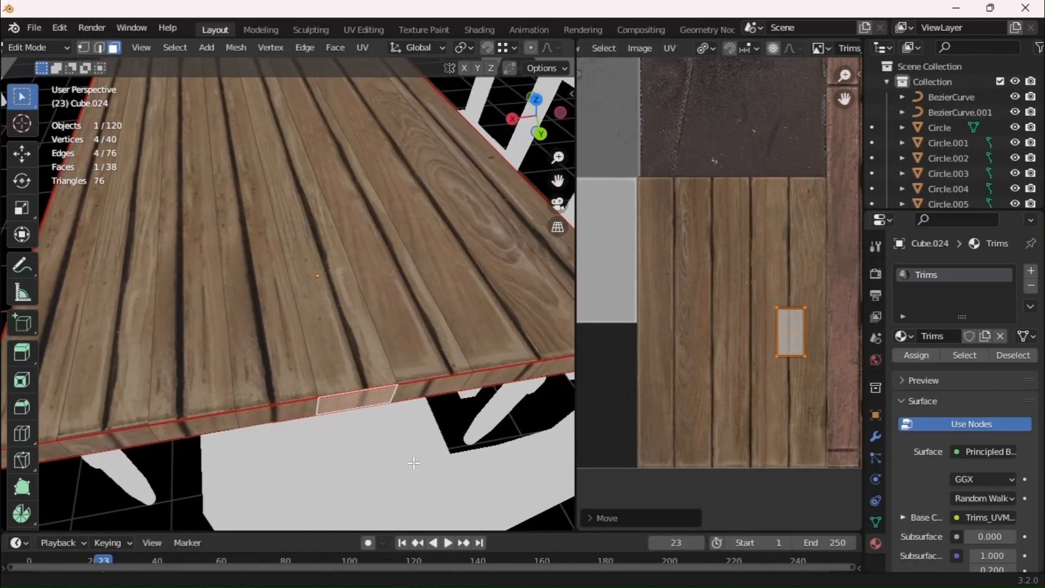
{"action": "left_click", "coordinate": [322, 404]}
{"action": "key", "text": "x"}
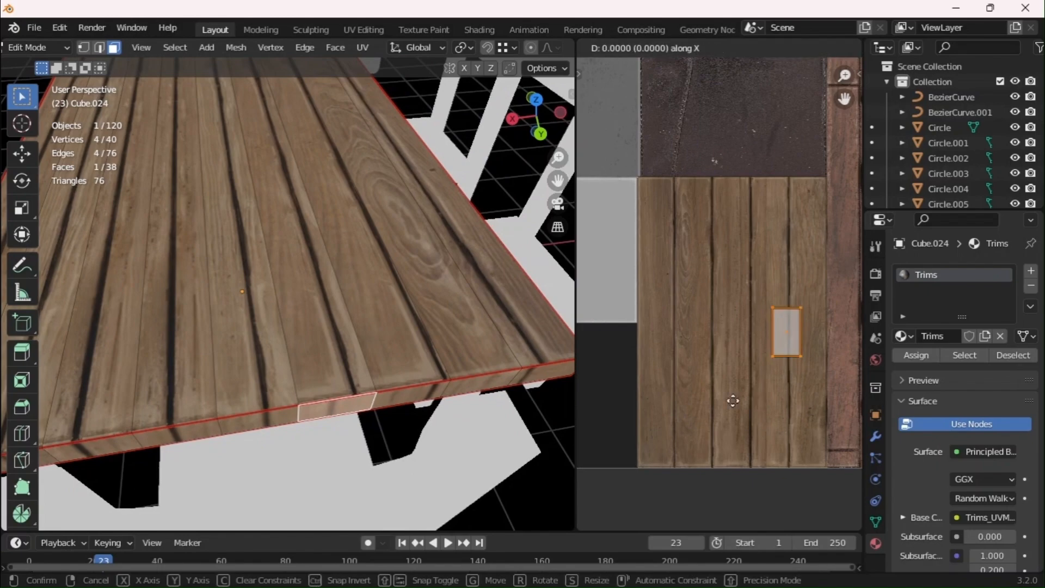
{"action": "left_click", "coordinate": [838, 369]}
Shift the UVs of the seventh end face and those toward the far corner to match the plank seams above
{"action": "left_click", "coordinate": [493, 397]}
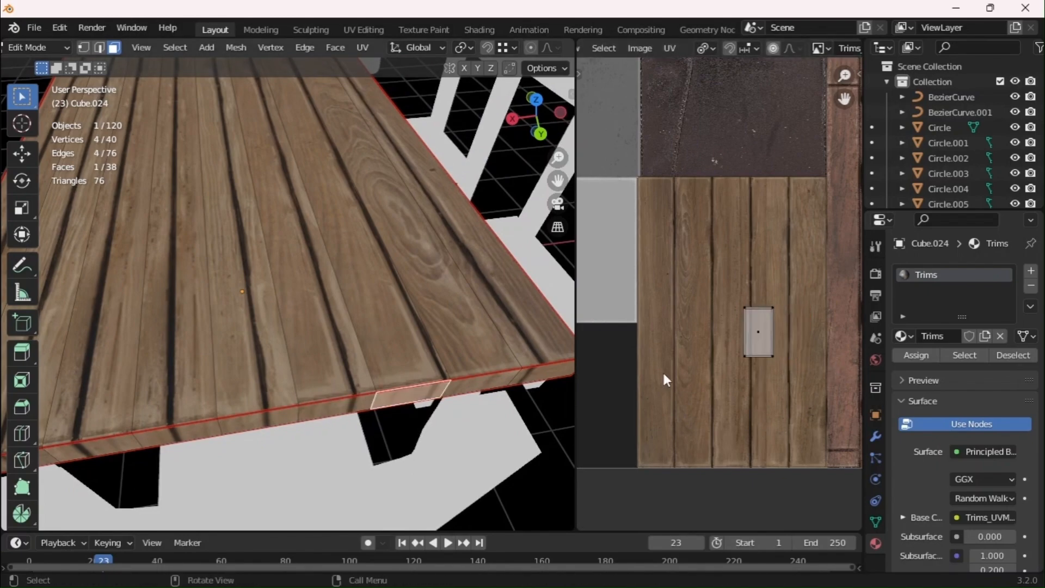
{"action": "key", "text": "g"}
{"action": "key", "text": "x"}
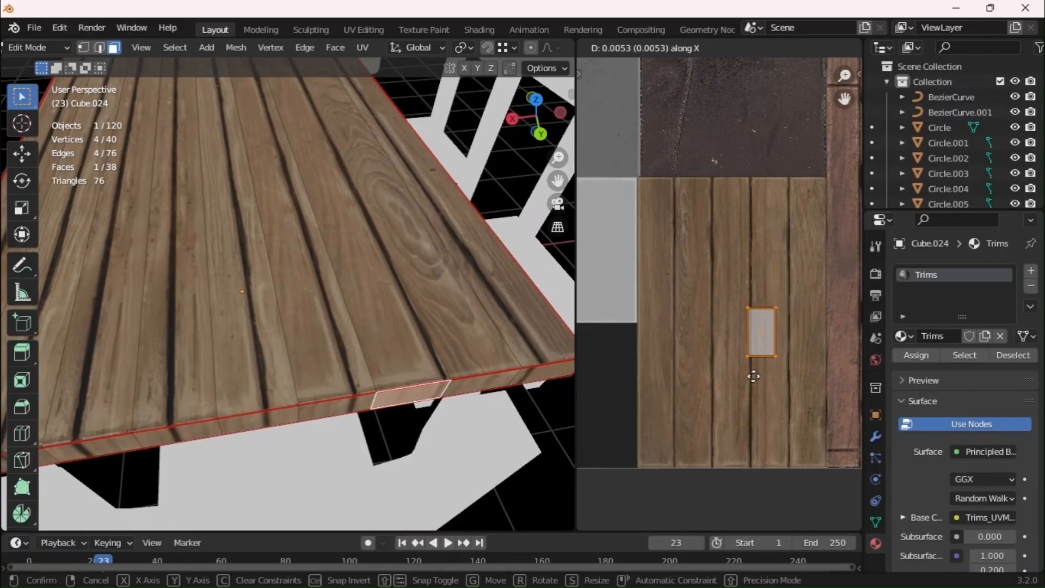
{"action": "left_click", "coordinate": [762, 374]}
{"action": "left_click", "coordinate": [482, 380]}
{"action": "left_click", "coordinate": [545, 373]}
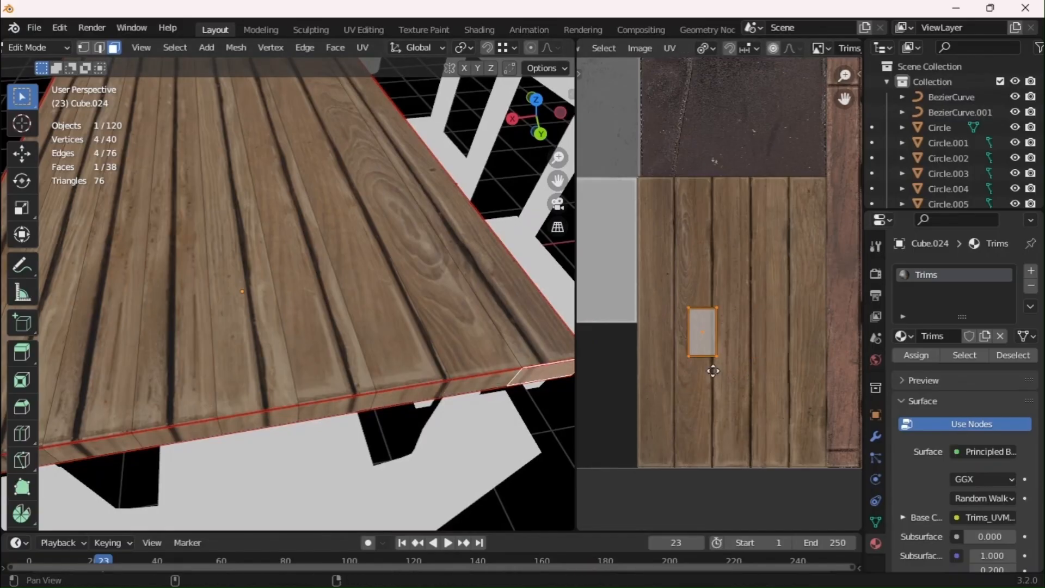
{"action": "middle_click_drag", "start_coordinate": [713, 371], "coordinate": [695, 375]}
{"action": "key", "text": "g"}
{"action": "left_click", "coordinate": [737, 377]}
Scale the UVs of the opposite table end's faces and move them in a row just above the wood planks
{"action": "scroll", "coordinate": [359, 312], "scroll_direction": "down", "scroll_amount": 4}
{"action": "key", "text": "Tab"}
{"action": "key", "text": "alt+a"}
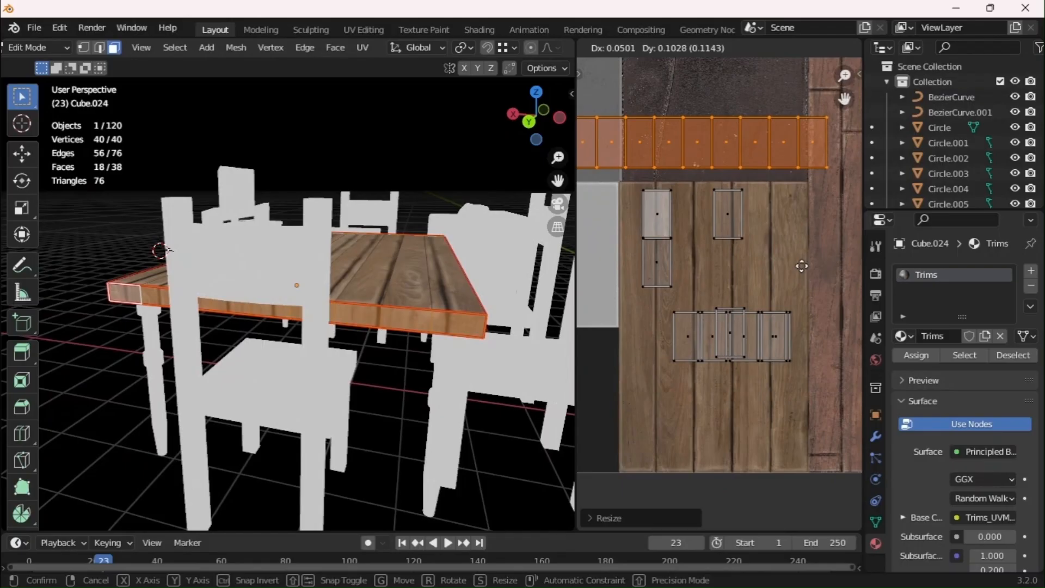
{"action": "left_click", "coordinate": [802, 266]}
Move the UVs of the opposite end's first two faces, starting at the corner, onto the first wood plank seam
{"action": "middle_click_drag", "start_coordinate": [392, 332], "coordinate": [341, 329]}
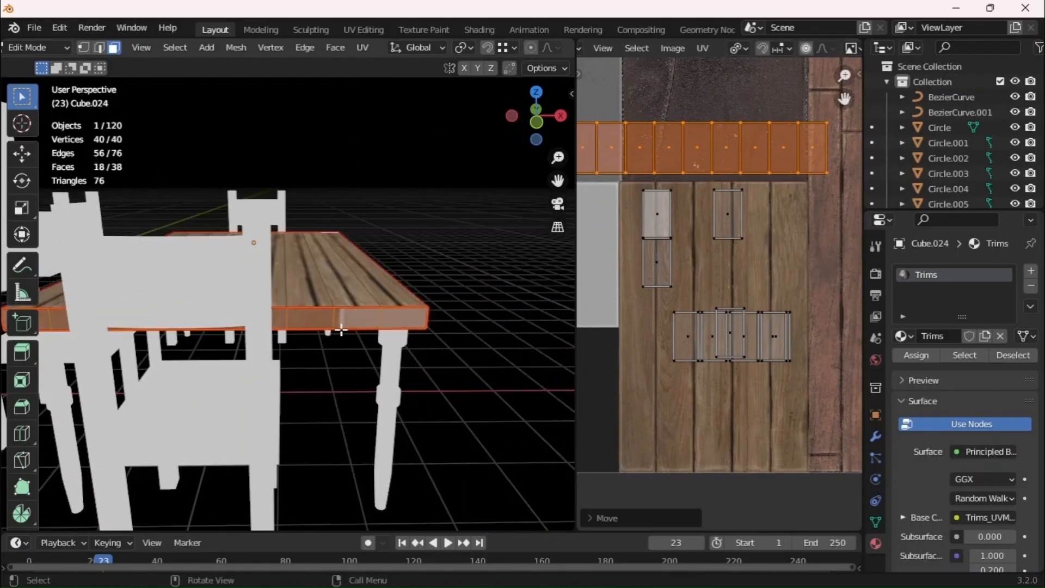
{"action": "left_click", "coordinate": [401, 319]}
{"action": "key", "text": "g"}
{"action": "left_click", "coordinate": [714, 316]}
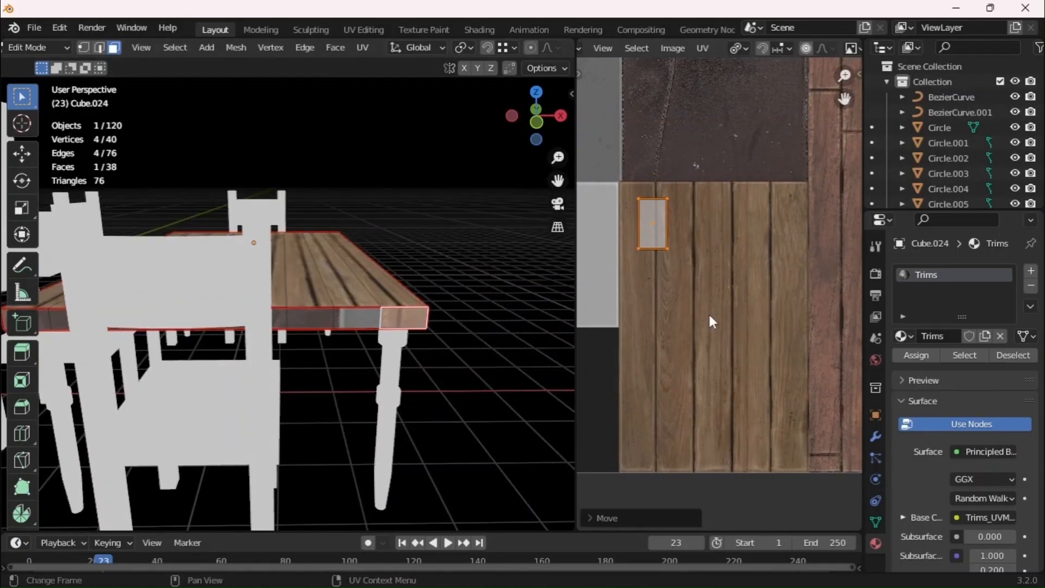
{"action": "left_click", "coordinate": [357, 319]}
{"action": "key", "text": "g"}
{"action": "left_click", "coordinate": [773, 353]}
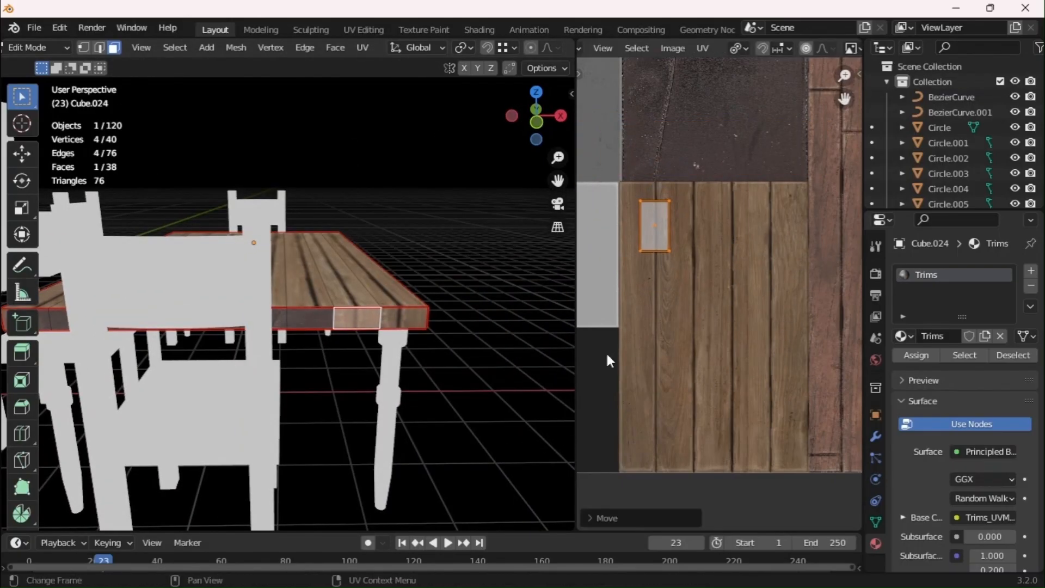
Move the opposite end's third and fourth face UVs onto the wood planks, aligning each with a dark plank gap
{"action": "left_click", "coordinate": [311, 318]}
{"action": "key", "text": "g"}
{"action": "left_click", "coordinate": [749, 381]}
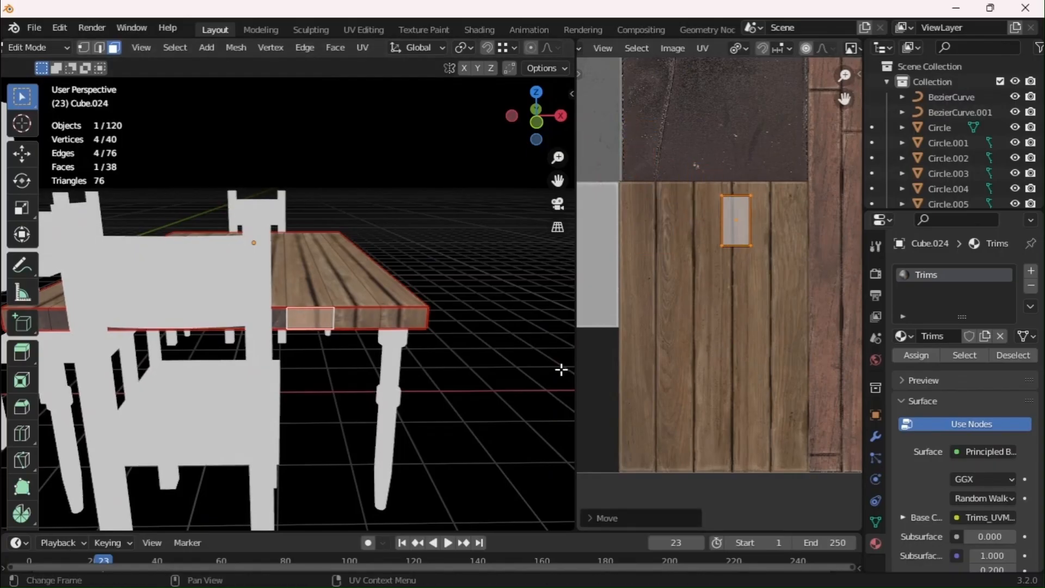
{"action": "key", "text": "Tab"}
{"action": "key", "text": "Tab"}
{"action": "left_click", "coordinate": [279, 317]}
{"action": "key", "text": "g"}
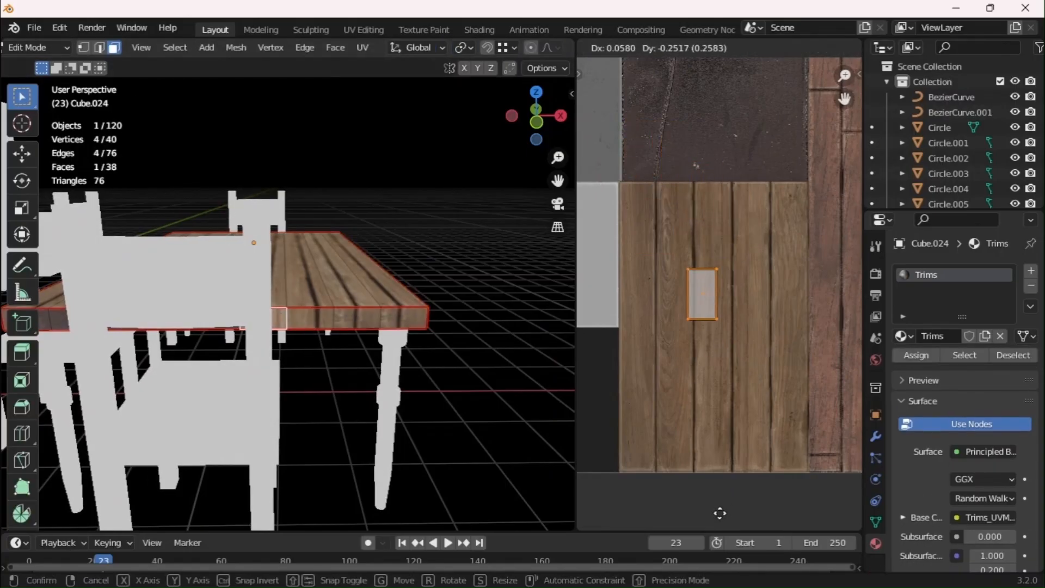
{"action": "left_click", "coordinate": [716, 513]}
{"action": "middle_click_drag", "start_coordinate": [349, 468], "coordinate": [385, 474]}
{"action": "key", "text": "g"}
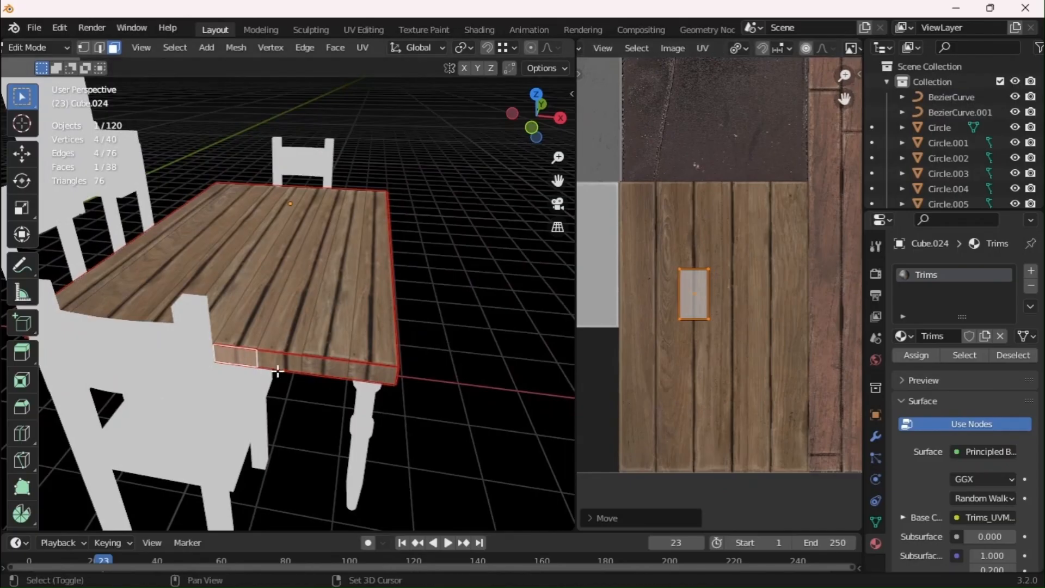
Move the opposite end's fifth and sixth face UVs onto the wood planks, matching the tabletop seams above them
{"action": "middle_click_drag", "start_coordinate": [278, 371], "coordinate": [358, 391]}
{"action": "key", "text": "Tab"}
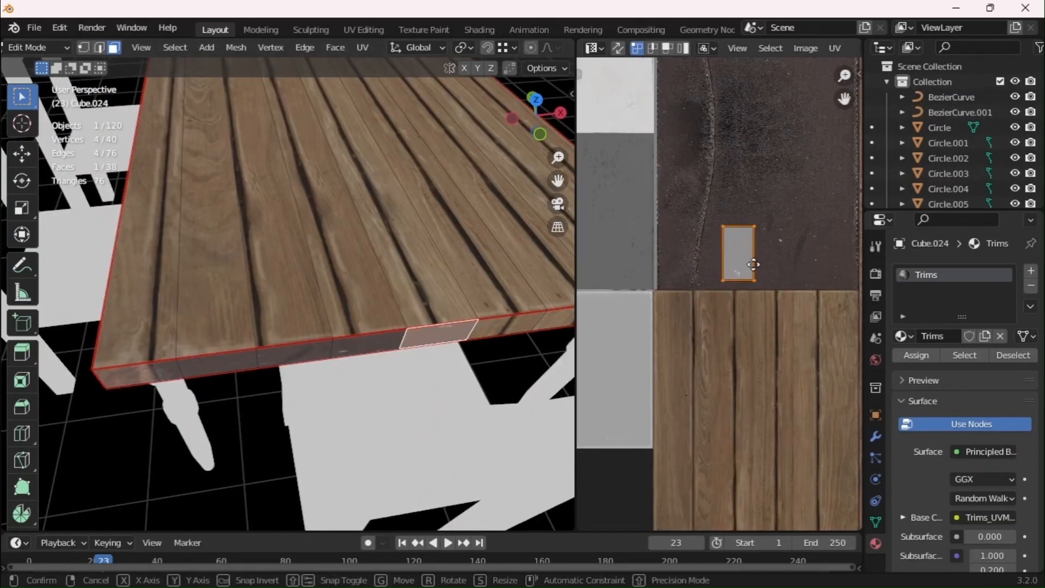
{"action": "left_click", "coordinate": [746, 358]}
{"action": "key", "text": "g"}
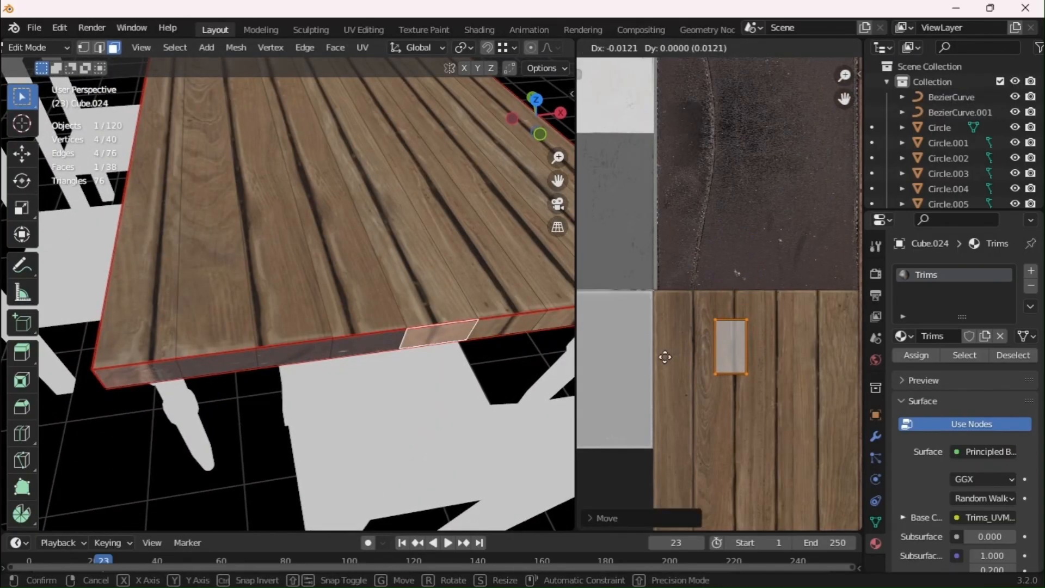
{"action": "left_click", "coordinate": [665, 358]}
{"action": "key", "text": "Tab"}
{"action": "key", "text": "Tab"}
{"action": "left_click", "coordinate": [350, 347]}
{"action": "key", "text": "g"}
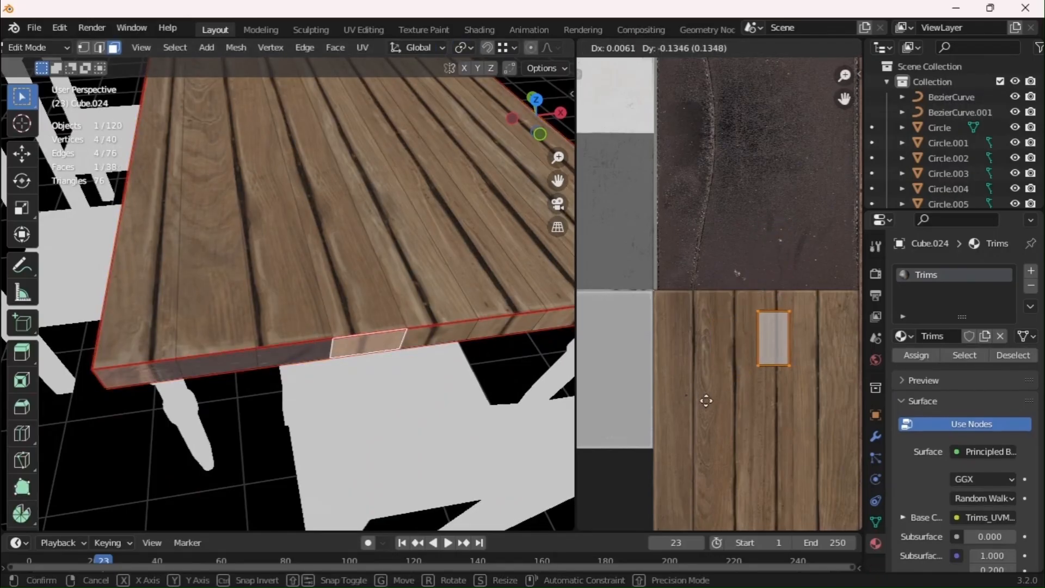
{"action": "left_click", "coordinate": [665, 406]}
Move the opposite end's seventh face UVs onto the wood planks and fine-tune their position along X
{"action": "key", "text": "Tab"}
{"action": "key", "text": "Tab"}
{"action": "left_click", "coordinate": [287, 353]}
{"action": "key", "text": "g"}
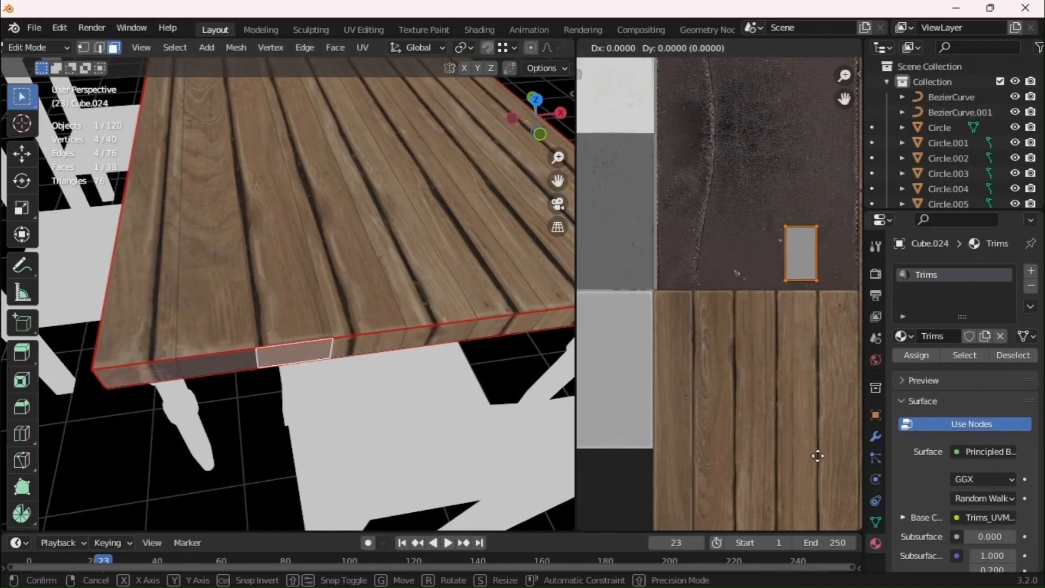
{"action": "left_click", "coordinate": [835, 81]}
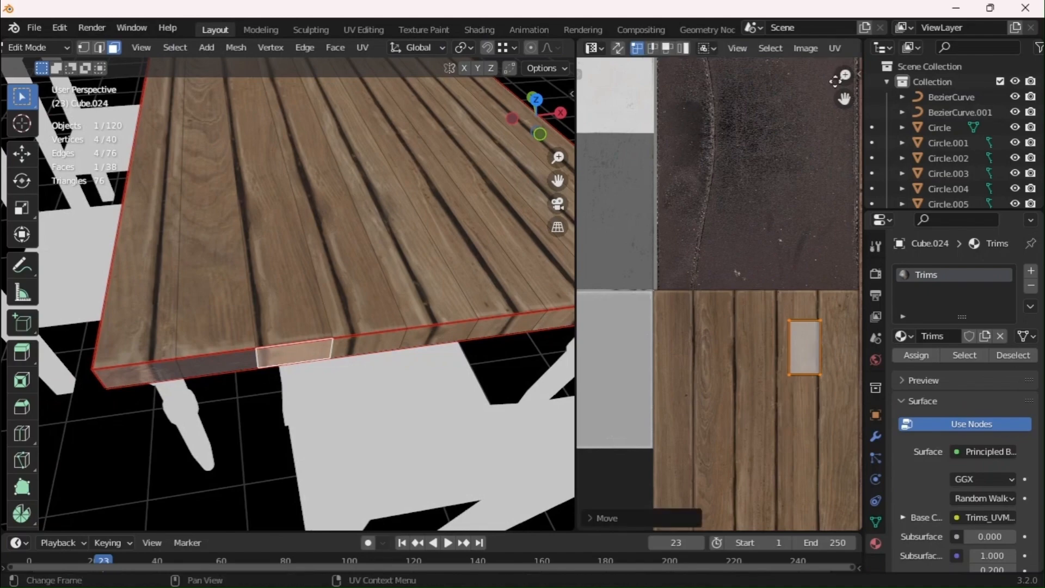
{"action": "key", "text": "g"}
{"action": "key", "text": "x"}
{"action": "left_click", "coordinate": [829, 83]}
Move the opposite end's eighth face UVs onto the wood planks to match the tabletop plank above
{"action": "key", "text": "Tab"}
{"action": "key", "text": "Tab"}
{"action": "left_click", "coordinate": [204, 362]}
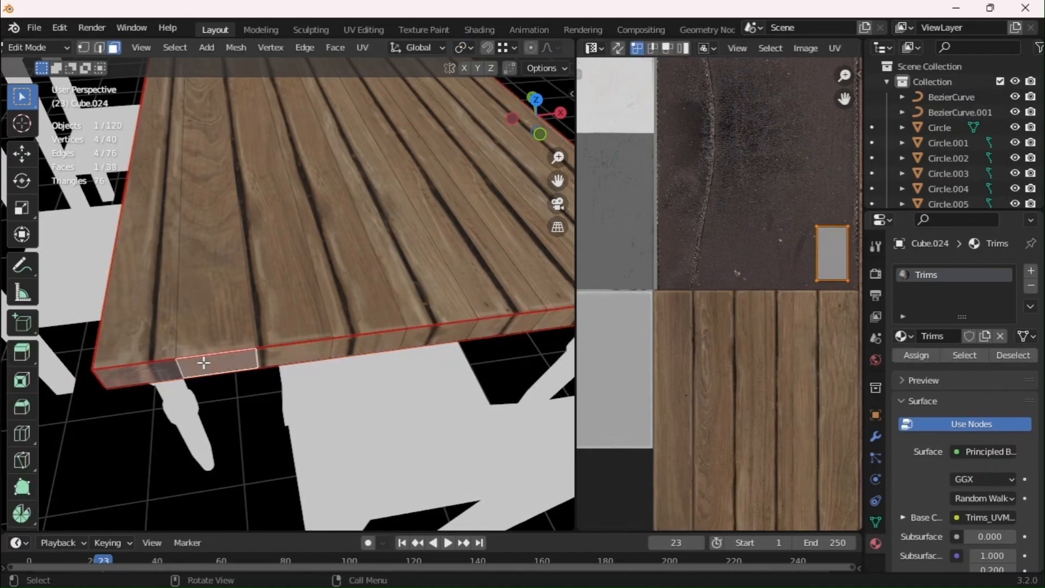
{"action": "key", "text": "g"}
{"action": "left_click", "coordinate": [741, 497]}
{"action": "key", "text": "Tab"}
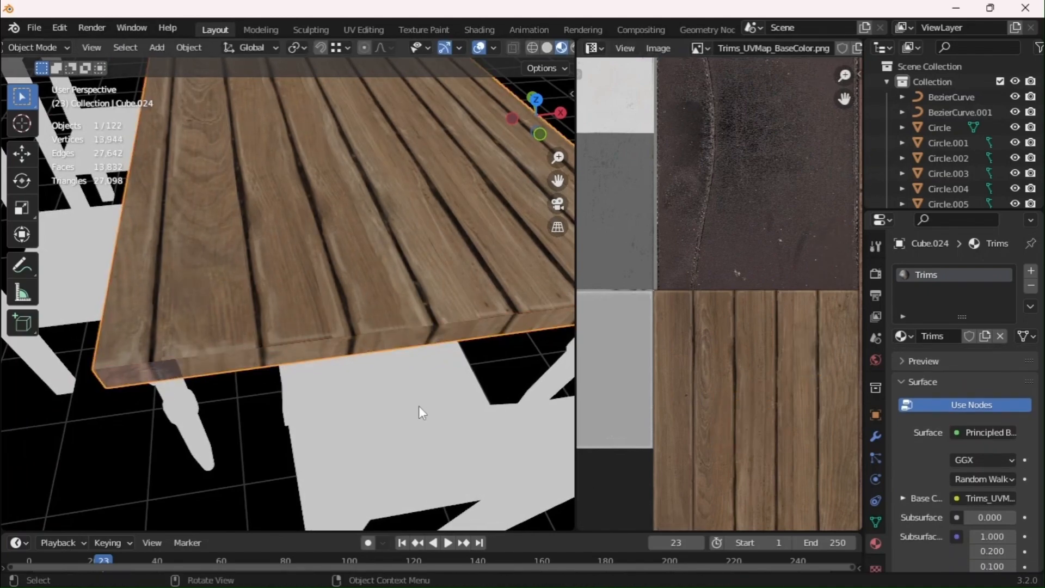
Move the opposite end's last corner face UVs onto a wood plank seam and enlarge them slightly
{"action": "key", "text": "Tab"}
{"action": "left_click", "coordinate": [121, 361]}
{"action": "key", "text": "g"}
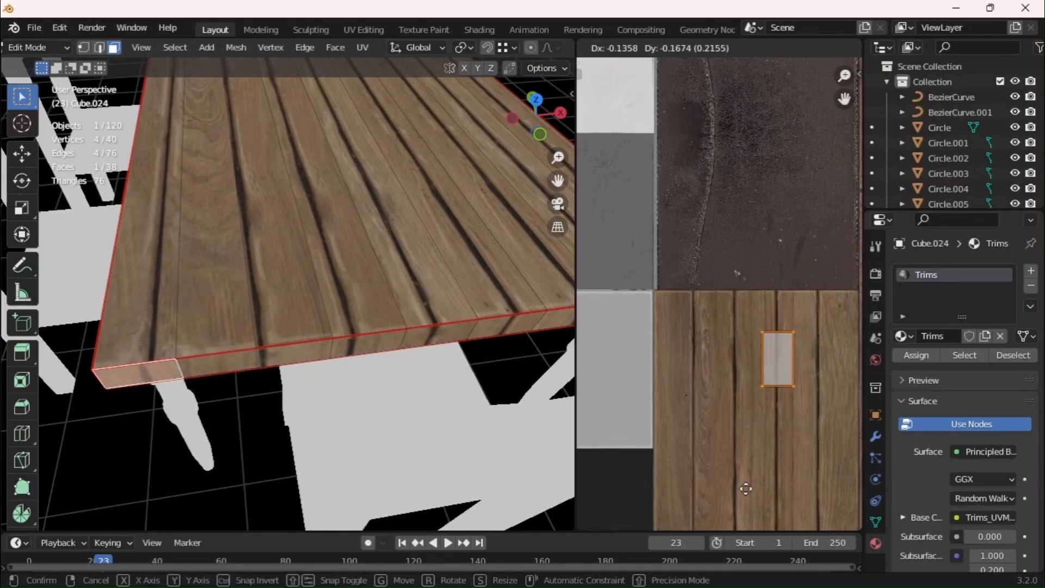
{"action": "left_click", "coordinate": [777, 489]}
{"action": "key", "text": "s"}
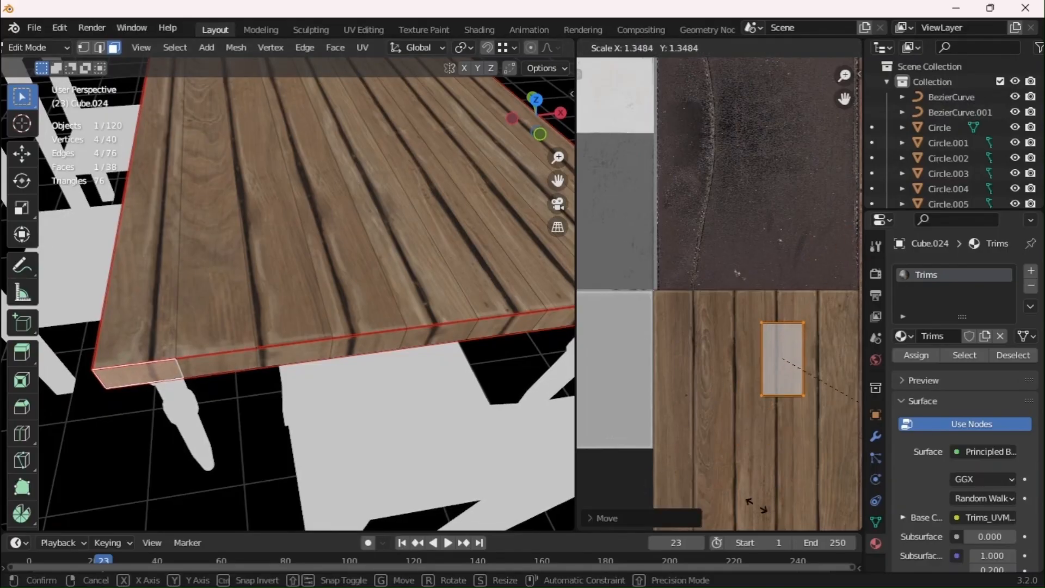
{"action": "left_click", "coordinate": [750, 499]}
{"action": "key", "text": "Tab"}
Select the tabletop's long side face and stretch its narrow UV strip along Y
{"action": "left_click", "coordinate": [507, 376]}
{"action": "scroll", "coordinate": [479, 365], "scroll_direction": "down", "scroll_amount": 6}
{"action": "middle_click_drag", "start_coordinate": [468, 362], "coordinate": [380, 317]}
{"action": "scroll", "coordinate": [360, 283], "scroll_direction": "up", "scroll_amount": 7}
{"action": "scroll", "coordinate": [359, 273], "scroll_direction": "down", "scroll_amount": 5}
{"action": "left_click", "coordinate": [366, 254]}
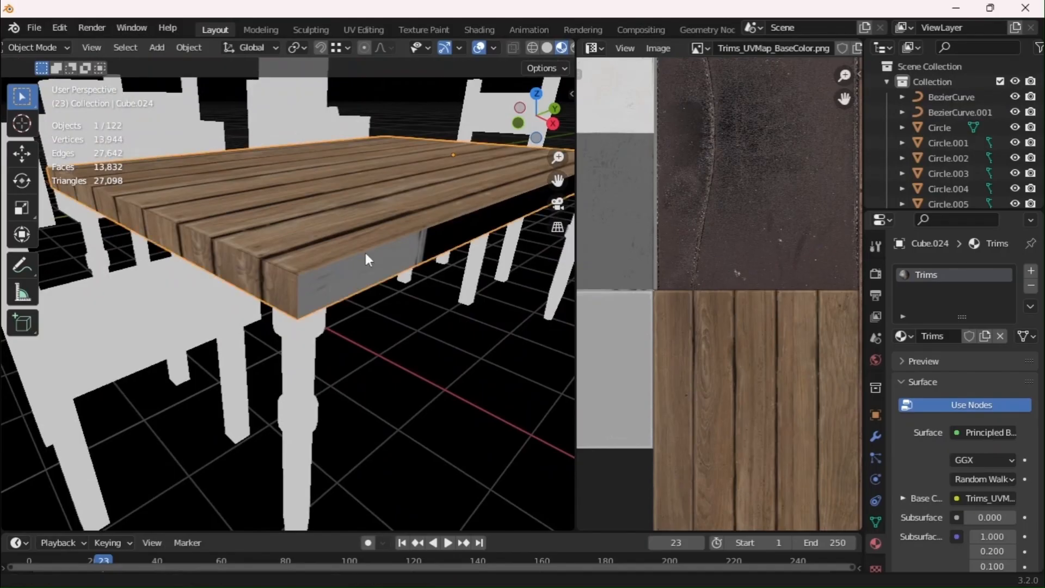
{"action": "scroll", "coordinate": [366, 260], "scroll_direction": "down", "scroll_amount": 4}
{"action": "key", "text": "Tab"}
{"action": "left_click", "coordinate": [359, 275]}
{"action": "scroll", "coordinate": [684, 351], "scroll_direction": "up", "scroll_amount": 3}
{"action": "key", "text": "s"}
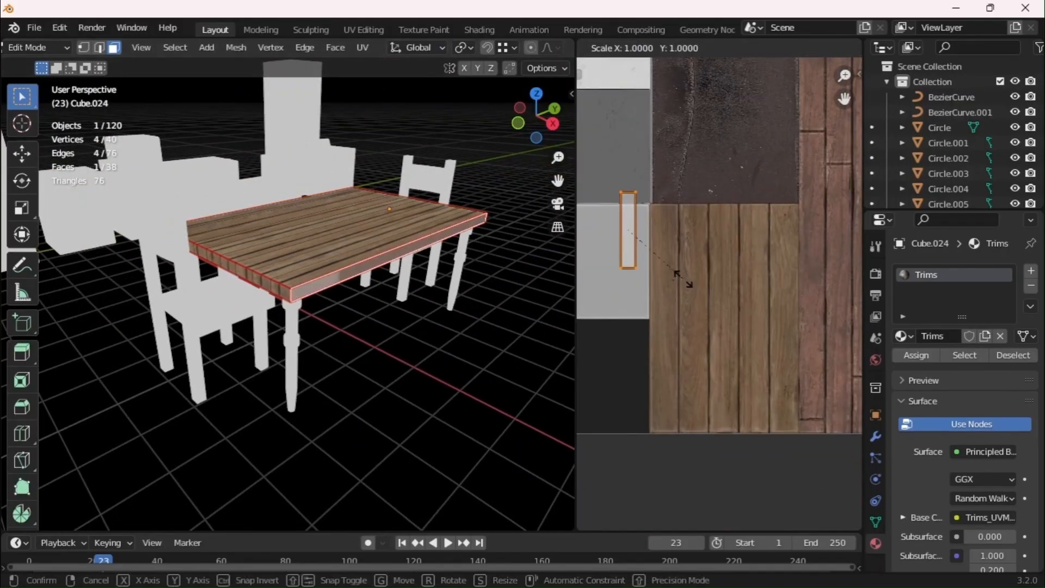
{"action": "key", "text": "y"}
{"action": "left_click", "coordinate": [700, 401]}
Move the long side face's UV strip onto a wood plank of the trim sheet and stretch it along Y to nearly the plank's full length
{"action": "key", "text": "g"}
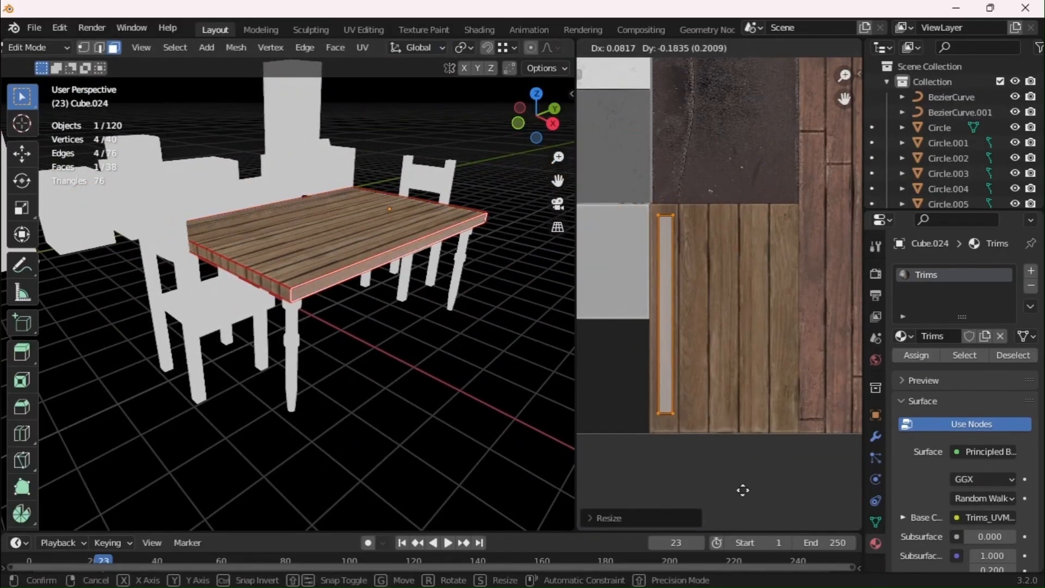
{"action": "left_click", "coordinate": [744, 489]}
{"action": "key", "text": "s"}
{"action": "key", "text": "y"}
{"action": "left_click", "coordinate": [746, 507]}
{"action": "key", "text": "g"}
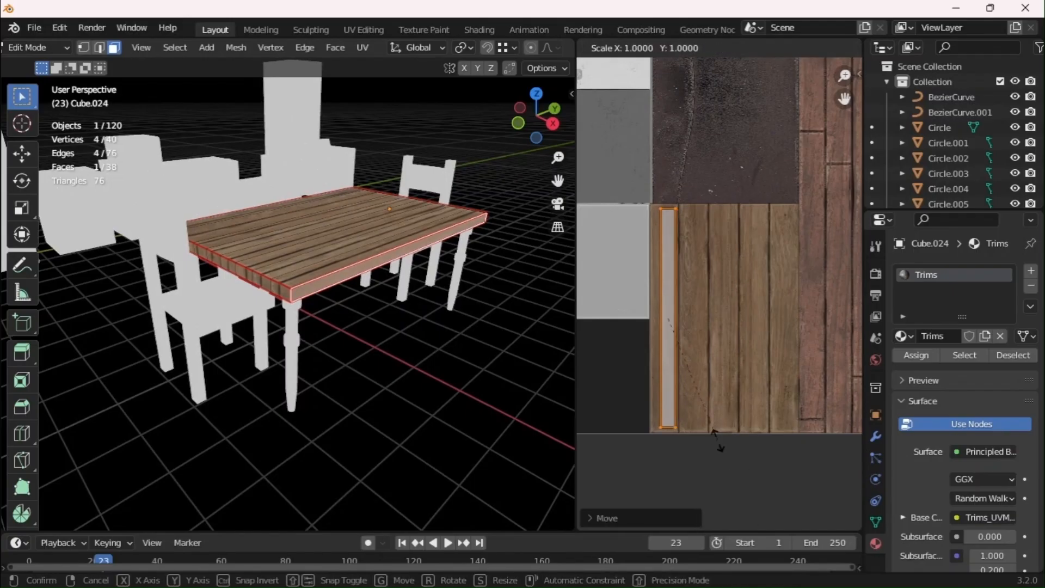
{"action": "left_click", "coordinate": [729, 494]}
Select the tabletop's opposite long side face and move its narrow UV strip onto the wood planks
{"action": "key", "text": "Tab"}
{"action": "left_click_drag", "start_coordinate": [365, 330], "coordinate": [305, 327], "text": "ctrl+alt"}
{"action": "left_click_drag", "start_coordinate": [305, 326], "coordinate": [343, 325], "text": "alt"}
{"action": "key", "text": "Tab"}
{"action": "left_click", "coordinate": [329, 285]}
{"action": "left_click_drag", "start_coordinate": [628, 367], "coordinate": [706, 314]}
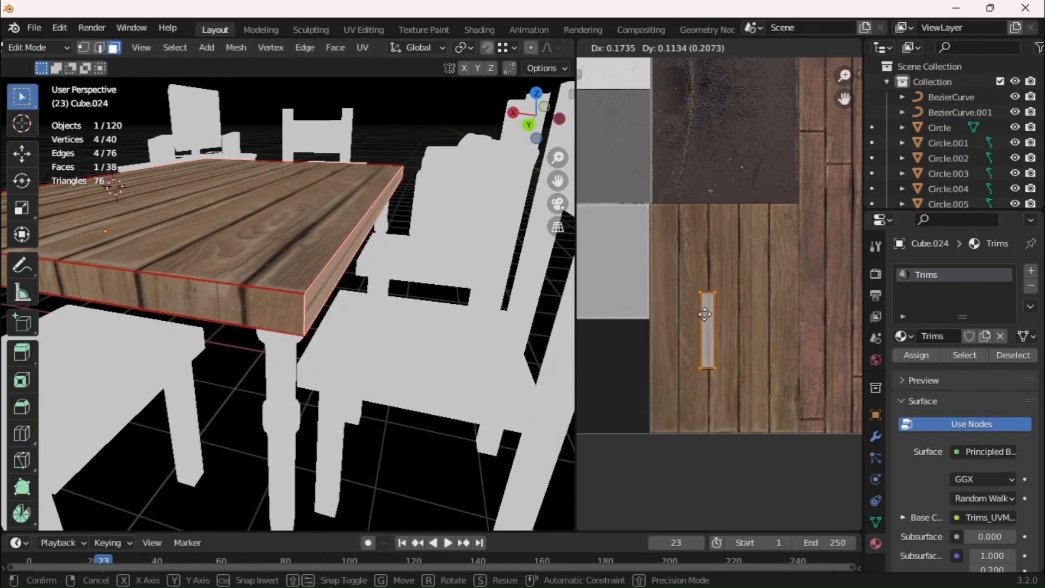
{"action": "left_click", "coordinate": [785, 477]}
Rotate the lower leg section's UV island 90°, narrow it along X and move it within the wood planks area
{"action": "left_click", "coordinate": [436, 325]}
{"action": "middle_click_drag", "start_coordinate": [435, 325], "coordinate": [406, 335]}
{"action": "key", "text": "Tab"}
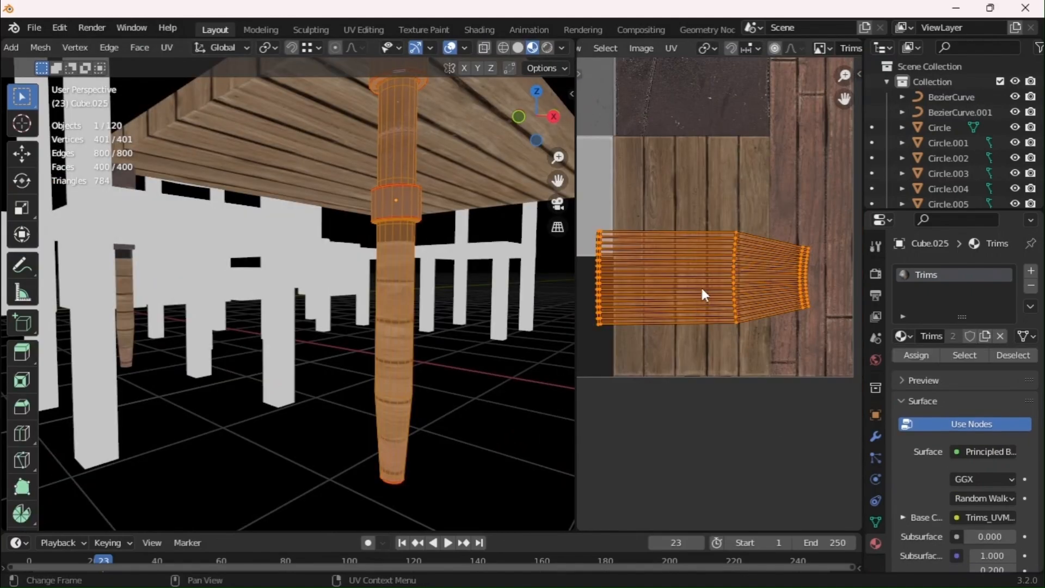
{"action": "type", "text": "lr90"}
{"action": "key", "text": "Return"}
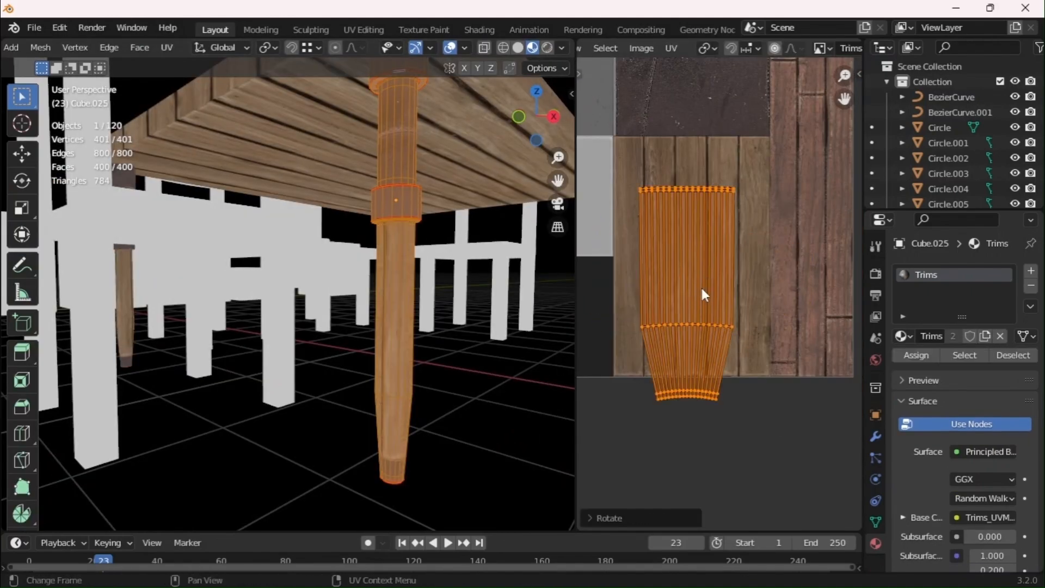
{"action": "key", "text": "s"}
{"action": "key", "text": "x"}
{"action": "left_click", "coordinate": [721, 363]}
{"action": "key", "text": "g"}
{"action": "left_click", "coordinate": [731, 318]}
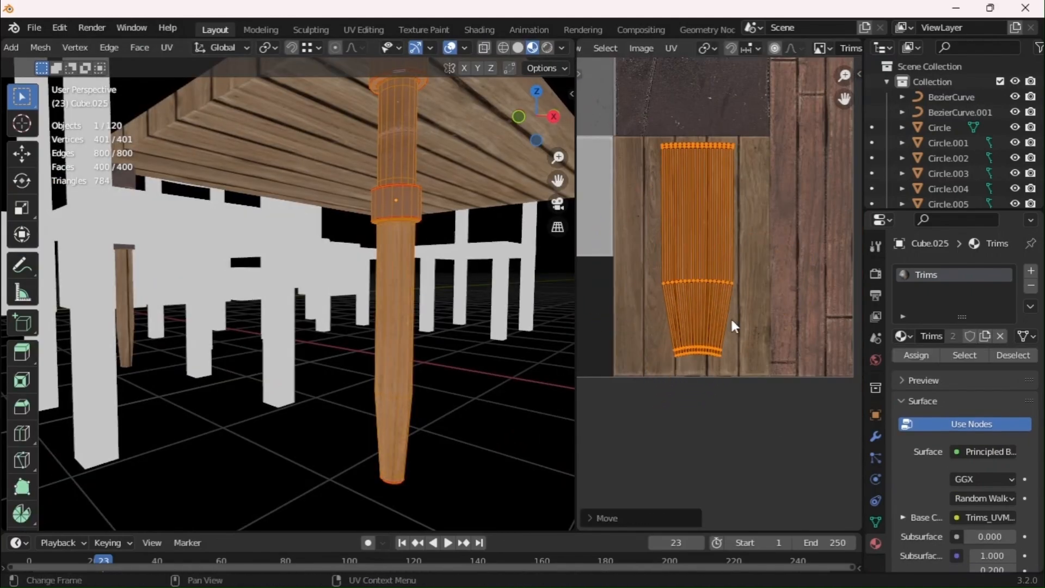
Scale down the lower leg section's UV island and narrow it further along X
{"action": "key", "text": "s"}
{"action": "left_click", "coordinate": [742, 323]}
{"action": "key", "text": "s"}
{"action": "key", "text": "x"}
{"action": "left_click", "coordinate": [722, 286]}
{"action": "key", "text": "Tab"}
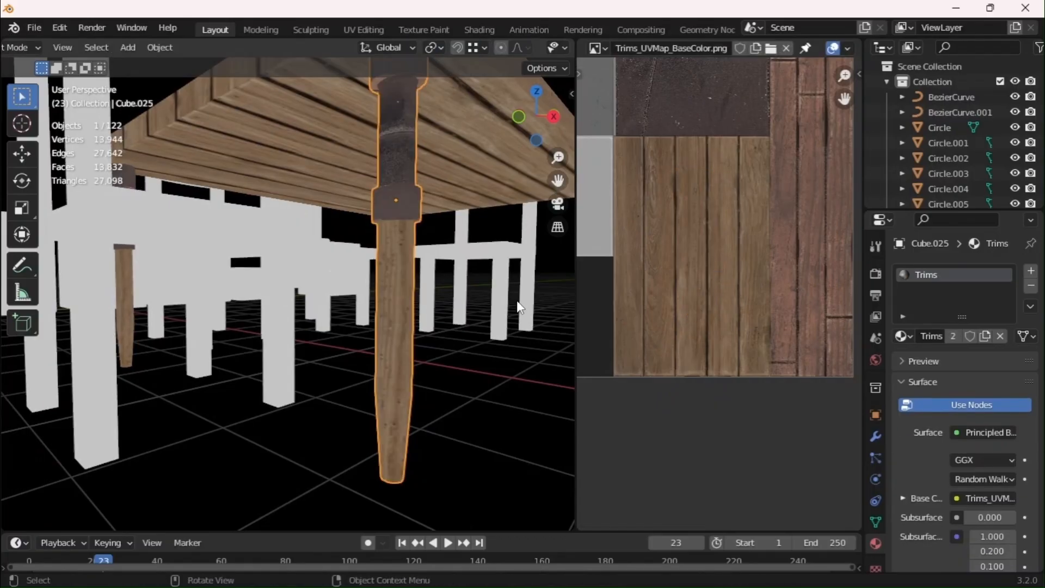
Move the lower leg section's UV island onto a single wood plank so no seam crosses it
{"action": "middle_click_drag", "start_coordinate": [517, 304], "coordinate": [432, 310]}
{"action": "key", "text": "Tab"}
{"action": "scroll", "coordinate": [735, 348], "scroll_direction": "up", "scroll_amount": 2}
{"action": "key", "text": "g"}
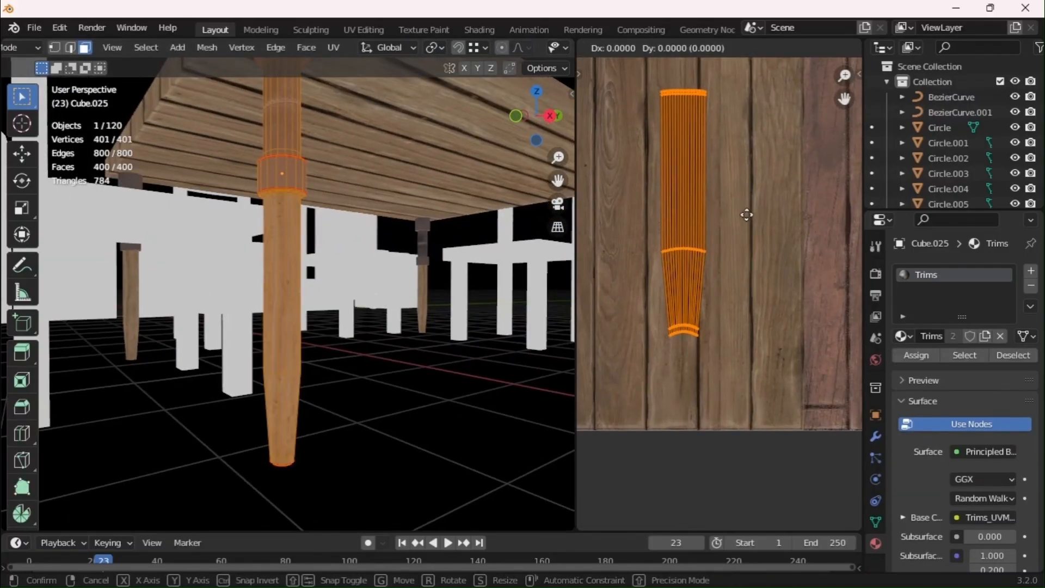
{"action": "left_click", "coordinate": [679, 357]}
{"action": "key", "text": "Tab"}
{"action": "key", "text": "Tab"}
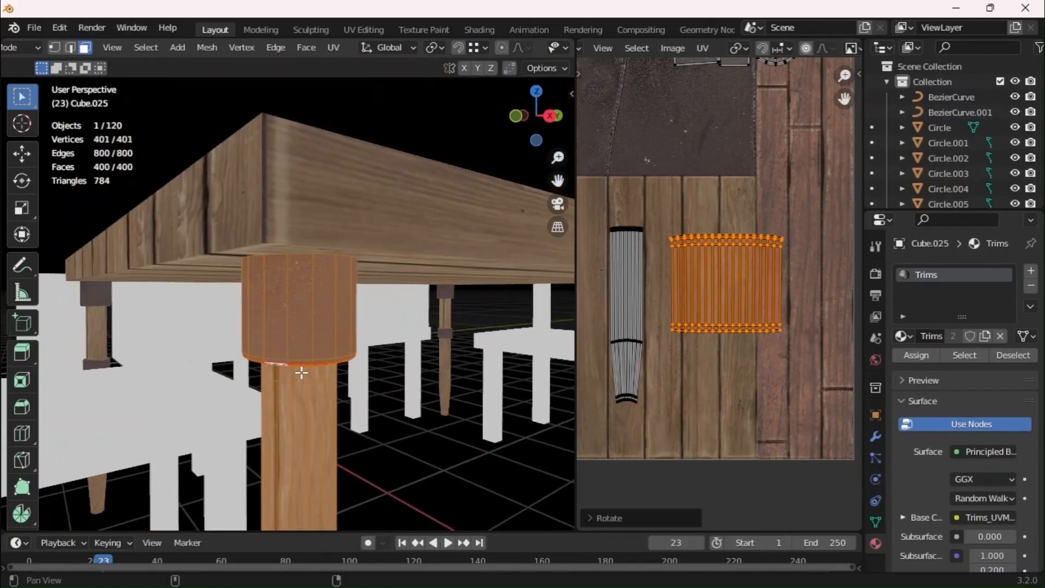
Narrow the upper leg shaft's UV island along X, move it onto the wood planks and shrink it to about one plank's width
{"action": "middle_click_drag", "start_coordinate": [299, 366], "coordinate": [305, 332]}
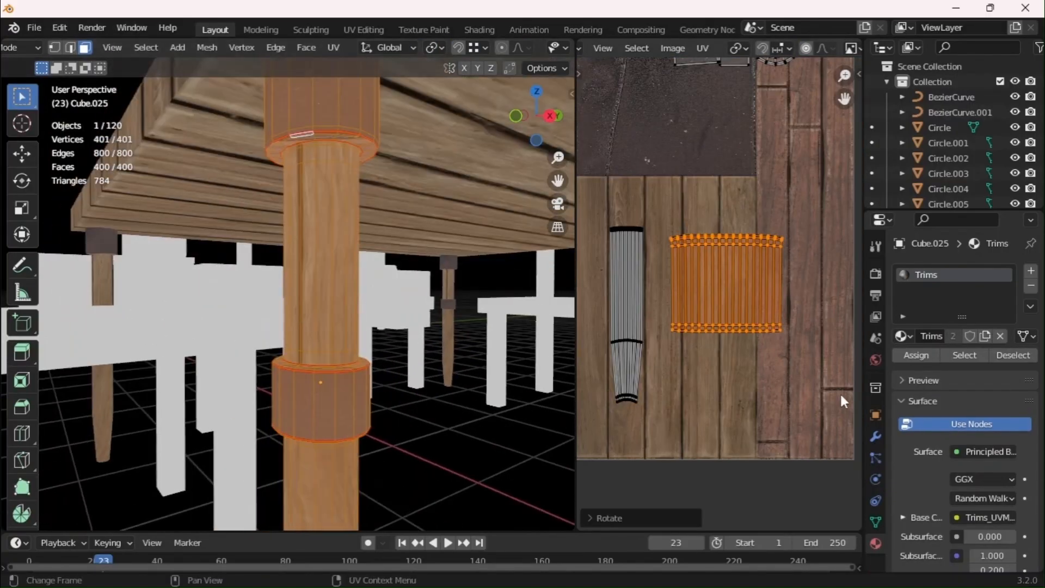
{"action": "key", "text": "s"}
{"action": "key", "text": "x"}
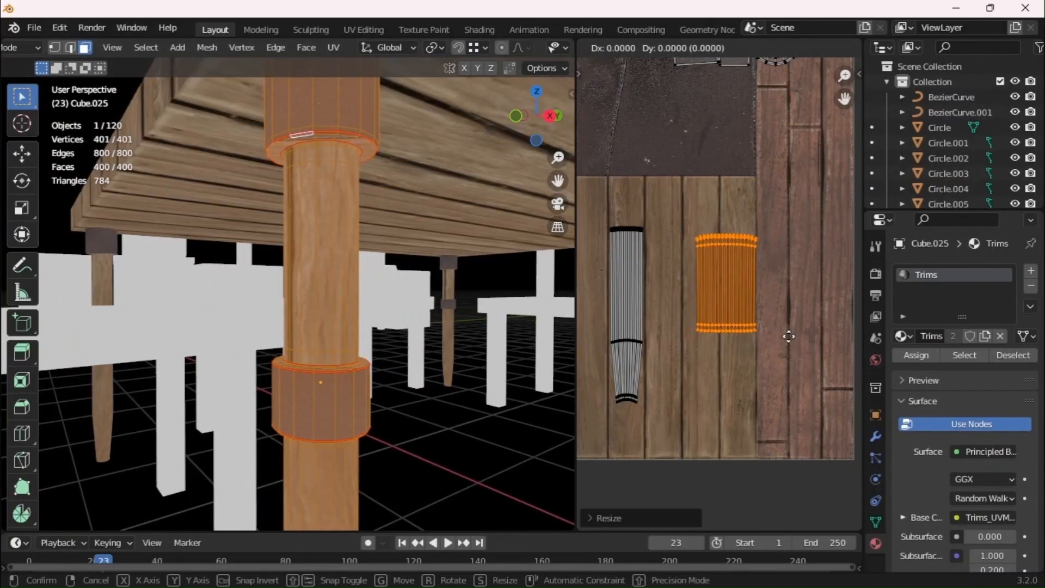
{"action": "left_click", "coordinate": [763, 340]}
{"action": "key", "text": "s"}
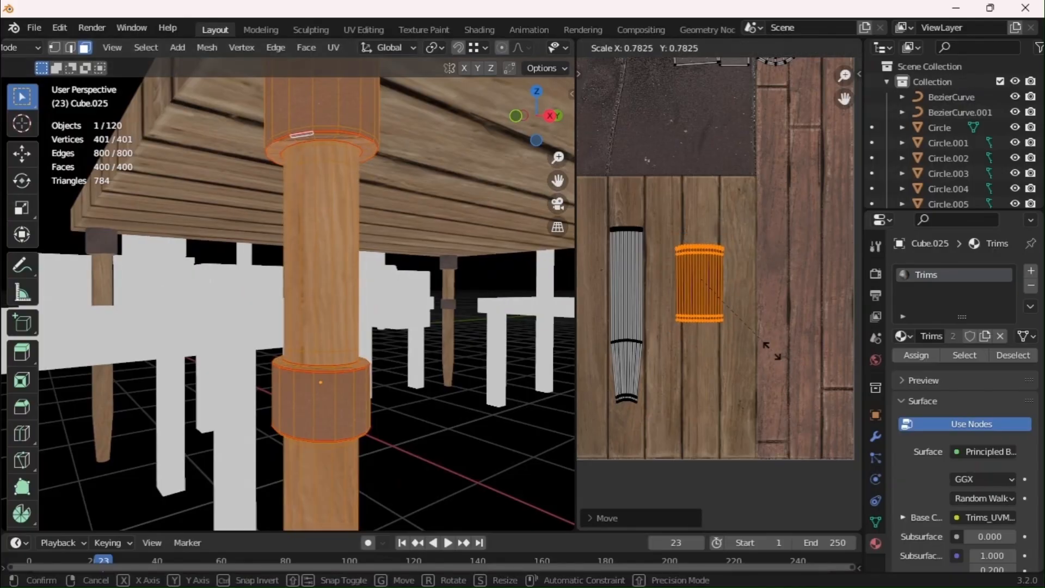
{"action": "key", "text": "x"}
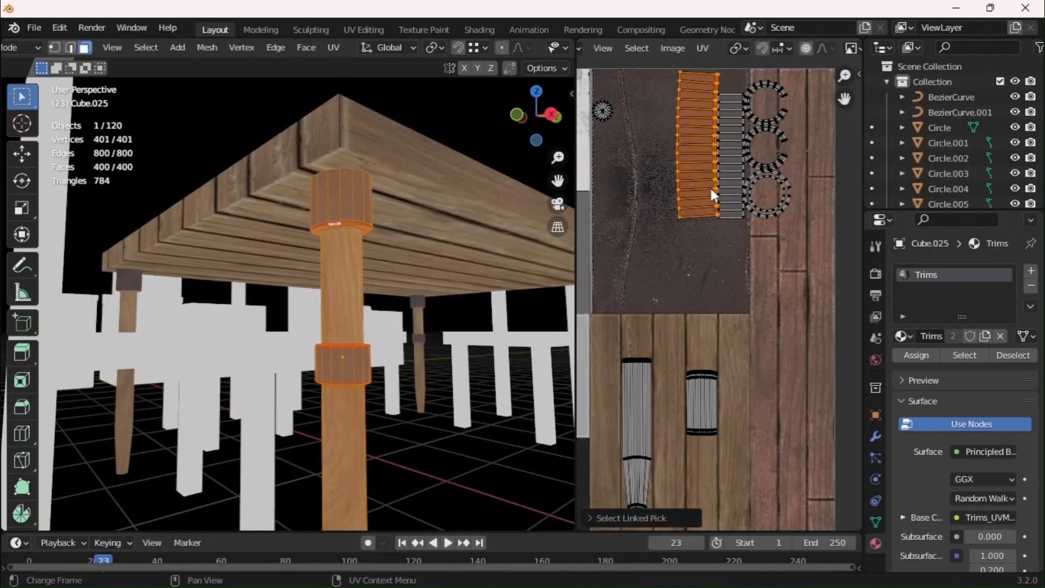
Move the top collar's UV strip from the leather area onto the wood planks, rotate it 90° and shrink it
{"action": "key", "text": "g"}
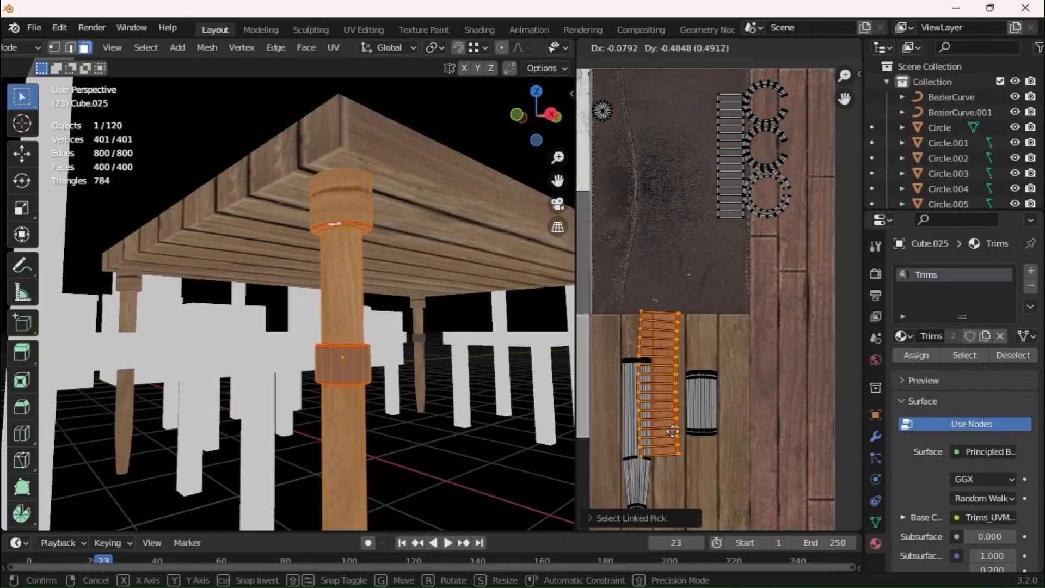
{"action": "left_click", "coordinate": [724, 421]}
{"action": "type", "text": "r90"}
{"action": "key", "text": "Return"}
{"action": "key", "text": "s"}
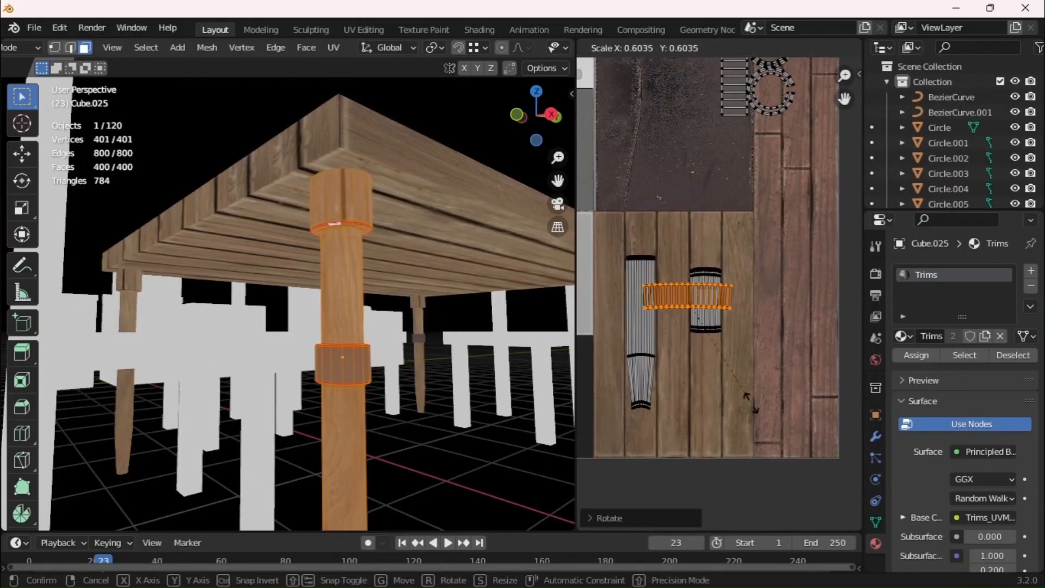
{"action": "left_click", "coordinate": [784, 414]}
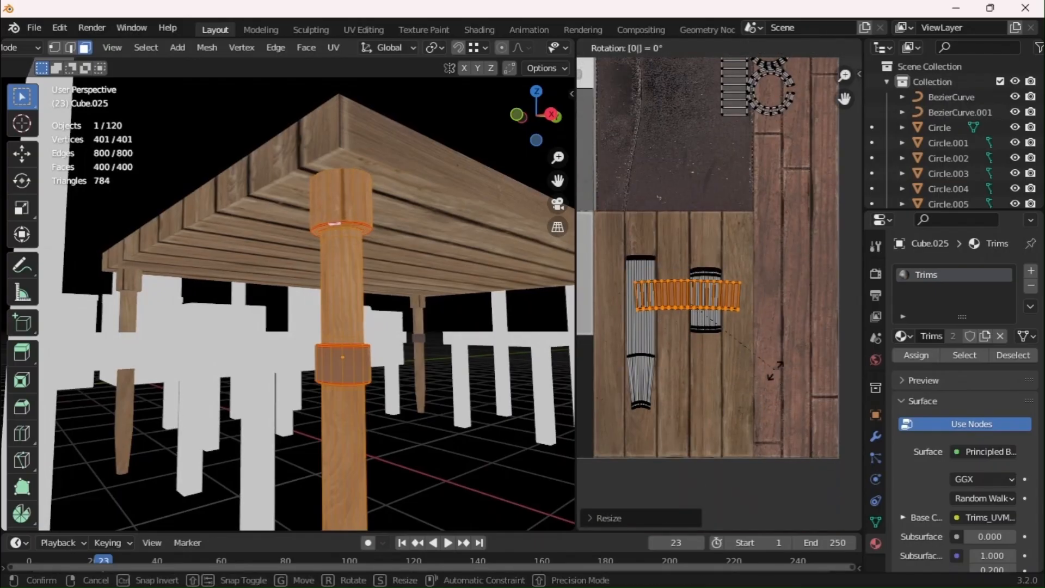
Narrow the top collar's UV strip along X and place it on a free area of the planks below the shaft's island
{"action": "left_click", "coordinate": [776, 370]}
{"action": "key", "text": "s"}
{"action": "key", "text": "x"}
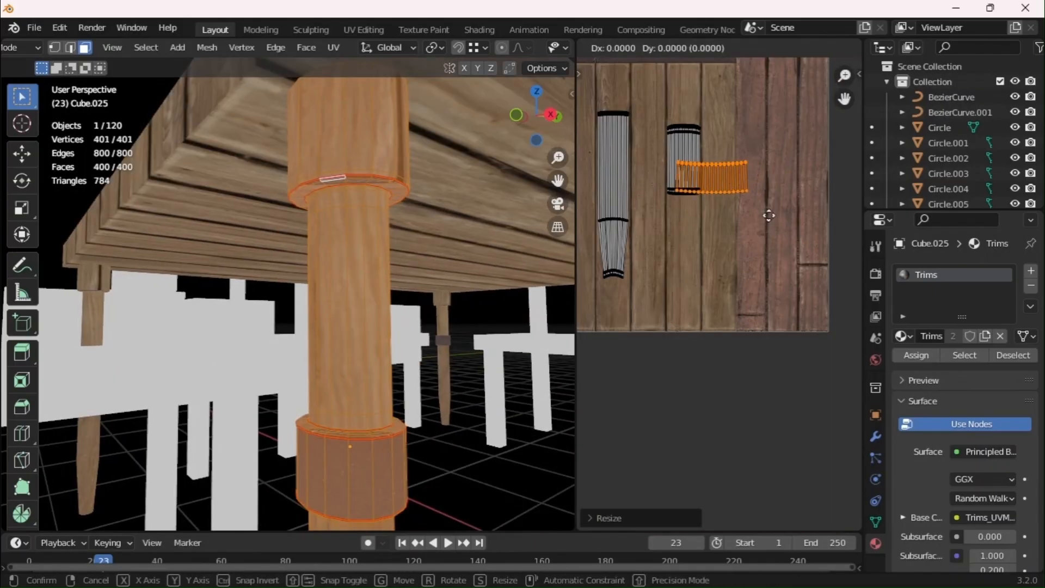
{"action": "left_click", "coordinate": [743, 282]}
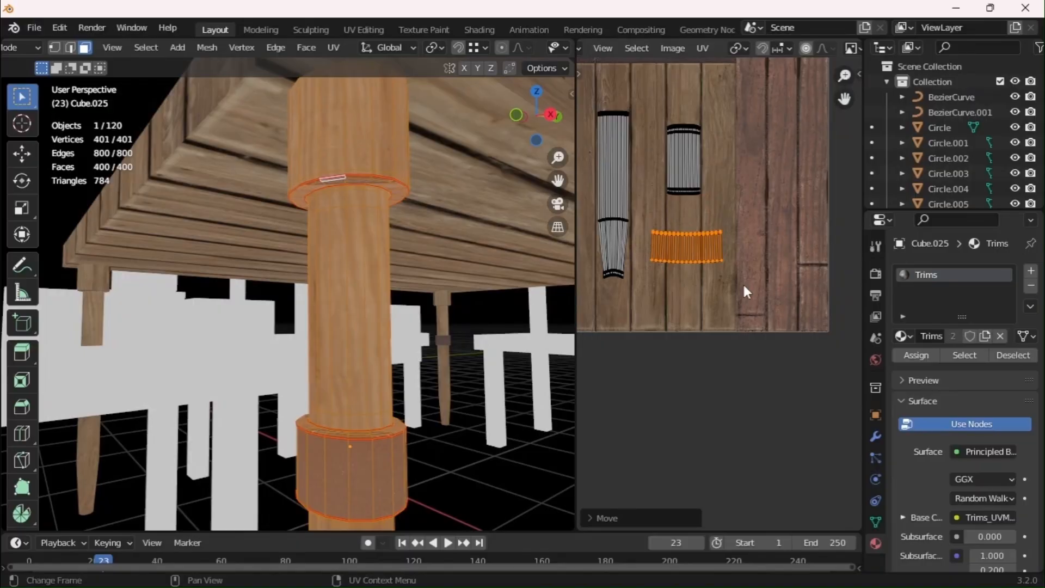
{"action": "scroll", "coordinate": [702, 252], "scroll_direction": "up", "scroll_amount": 1}
{"action": "scroll", "coordinate": [703, 250], "scroll_direction": "up", "scroll_amount": 1}
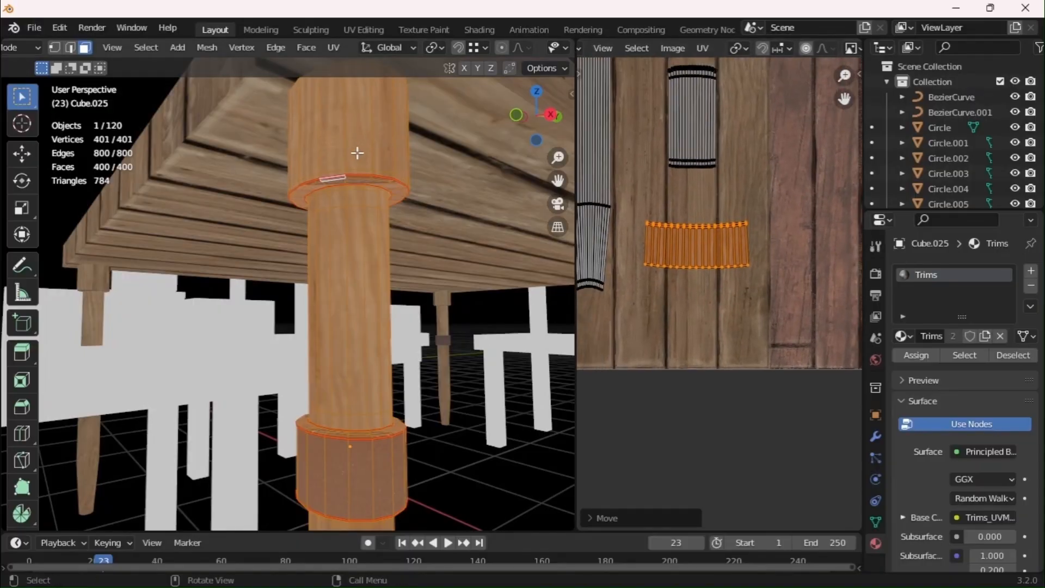
Split the top collar's UV strip at its middle edge, then shrink one half and place it on a single wood plank
{"action": "scroll", "coordinate": [751, 358], "scroll_direction": "up", "scroll_amount": 3}
{"action": "left_click", "coordinate": [689, 240]}
{"action": "key", "text": "g"}
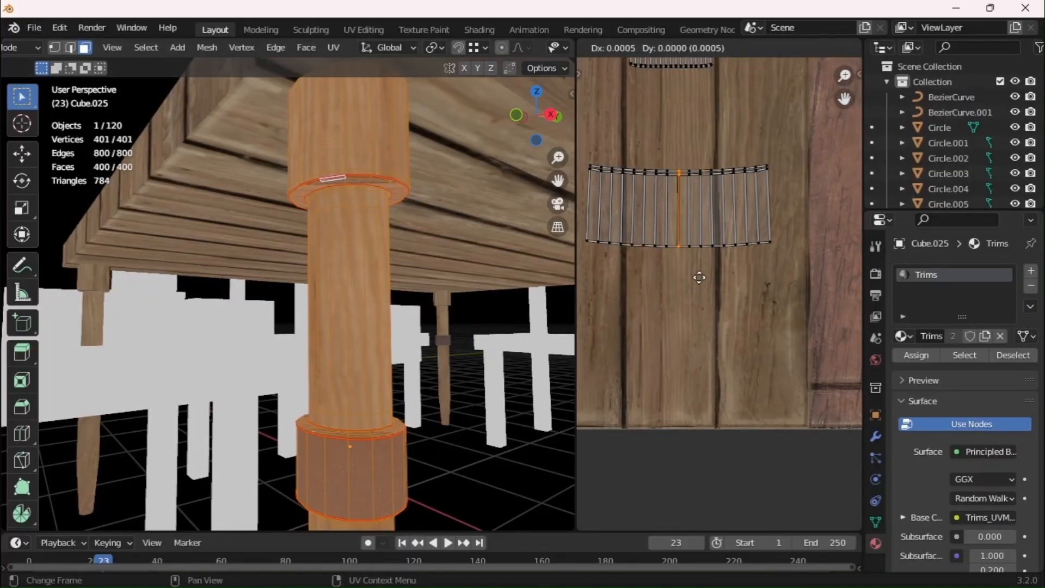
{"action": "left_click", "coordinate": [700, 277]}
{"action": "key", "text": "l"}
{"action": "key", "text": "g"}
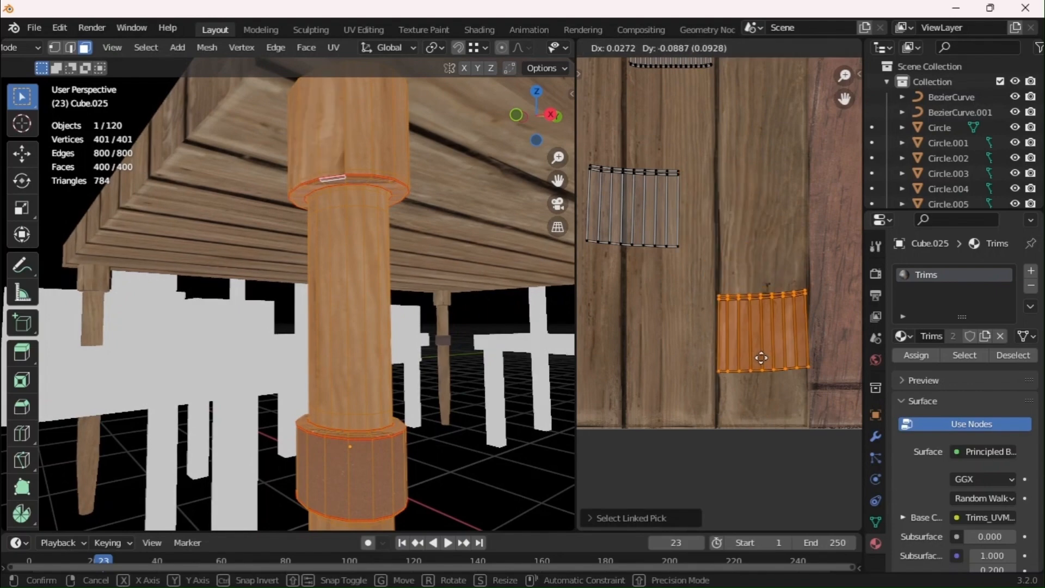
{"action": "left_click", "coordinate": [761, 358]}
{"action": "left_click", "coordinate": [790, 436]}
{"action": "key", "text": "g"}
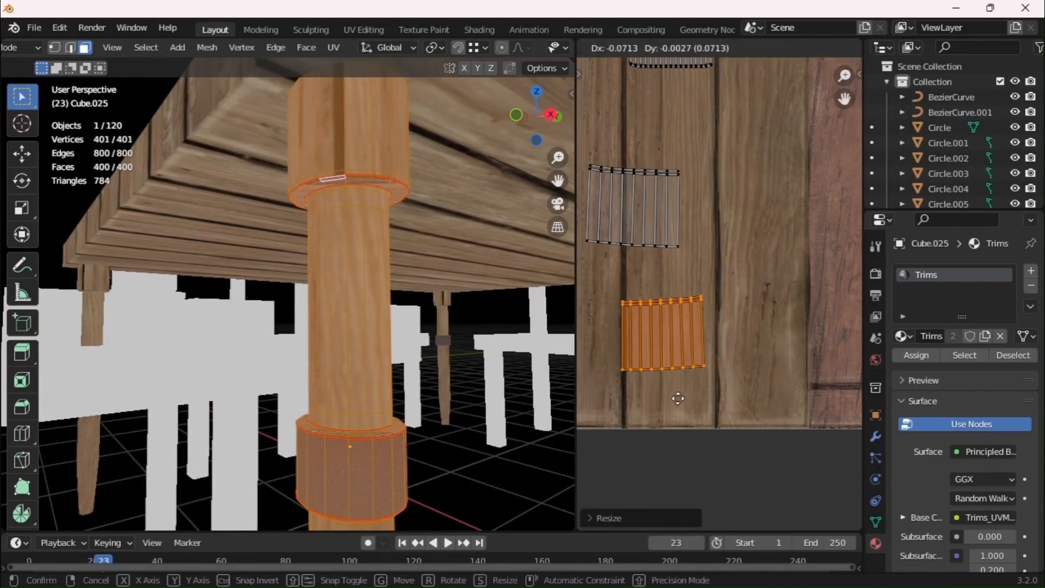
{"action": "left_click", "coordinate": [653, 347]}
Move the other half of the top collar's UV strip onto the same plank and scale it to the plank's width
{"action": "key", "text": "l"}
{"action": "key", "text": "g"}
{"action": "left_click", "coordinate": [657, 230]}
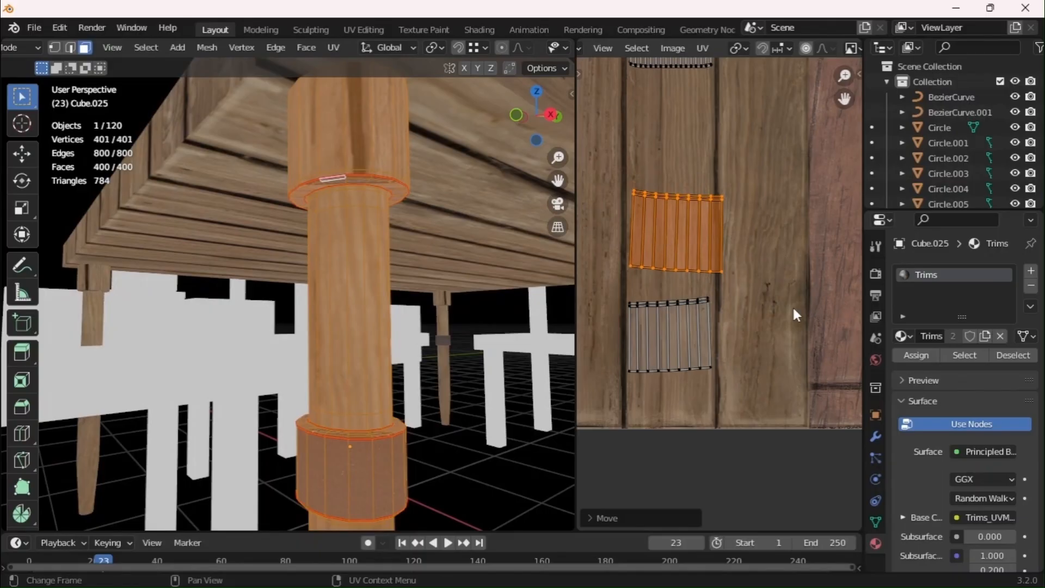
{"action": "key", "text": "s"}
{"action": "left_click", "coordinate": [787, 299]}
{"action": "key", "text": "g"}
{"action": "left_click", "coordinate": [718, 362]}
{"action": "key", "text": "Tab"}
{"action": "scroll", "coordinate": [420, 275], "scroll_direction": "down", "scroll_amount": 7}
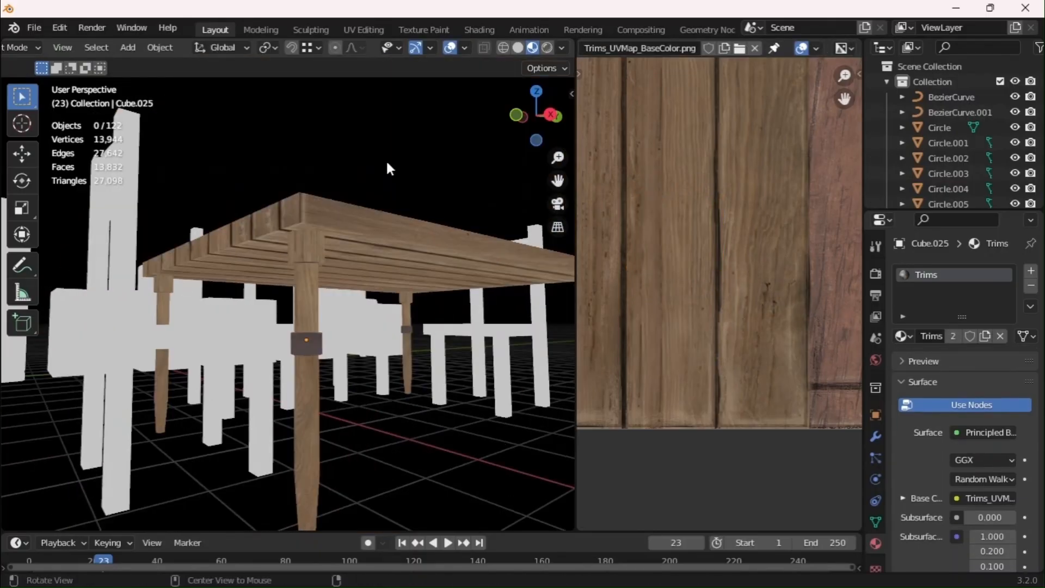
Select only the ring under the top collar and move its UV island onto the wood planks
{"action": "scroll", "coordinate": [354, 218], "scroll_direction": "up", "scroll_amount": 5}
{"action": "key", "text": "Tab"}
{"action": "key", "text": "alt+a"}
{"action": "key", "text": "l"}
{"action": "scroll", "coordinate": [672, 271], "scroll_direction": "down", "scroll_amount": 3}
{"action": "scroll", "coordinate": [672, 272], "scroll_direction": "down", "scroll_amount": 3}
{"action": "key", "text": "g"}
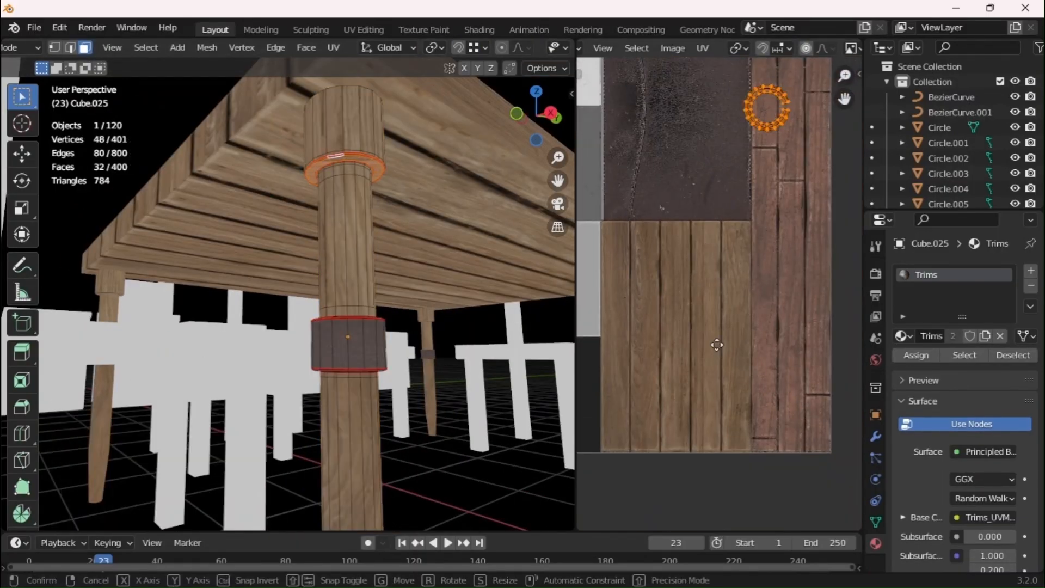
{"action": "left_click", "coordinate": [639, 504]}
Shrink the ring's UV island and position it so it fits within one wood plank
{"action": "scroll", "coordinate": [718, 291], "scroll_direction": "up", "scroll_amount": 3}
{"action": "middle_click_drag", "start_coordinate": [736, 245], "coordinate": [764, 277]}
{"action": "scroll", "coordinate": [743, 267], "scroll_direction": "up", "scroll_amount": 2}
{"action": "key", "text": "s"}
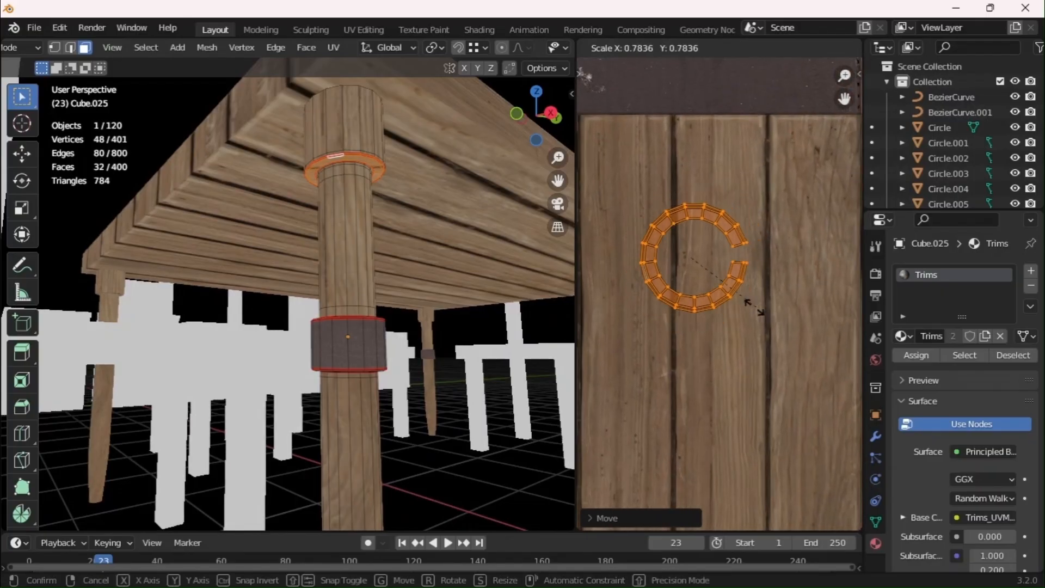
{"action": "left_click", "coordinate": [737, 291]}
{"action": "key", "text": "s"}
{"action": "left_click", "coordinate": [801, 312]}
{"action": "key", "text": "s"}
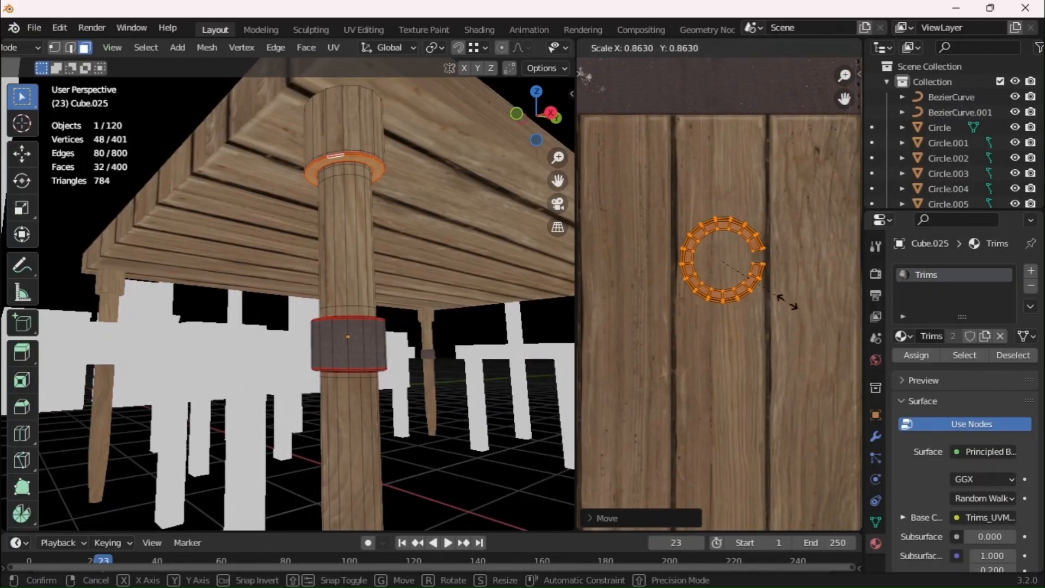
{"action": "left_click", "coordinate": [788, 303]}
{"action": "key", "text": "Tab"}
Select the lower collar's side faces and move their UV strip from the leather area onto the wood planks
{"action": "key", "text": "Tab"}
{"action": "middle_click_drag", "start_coordinate": [384, 295], "coordinate": [387, 299]}
{"action": "scroll", "coordinate": [384, 298], "scroll_direction": "up", "scroll_amount": 3}
{"action": "middle_click_drag", "start_coordinate": [371, 234], "coordinate": [376, 299], "text": "shift"}
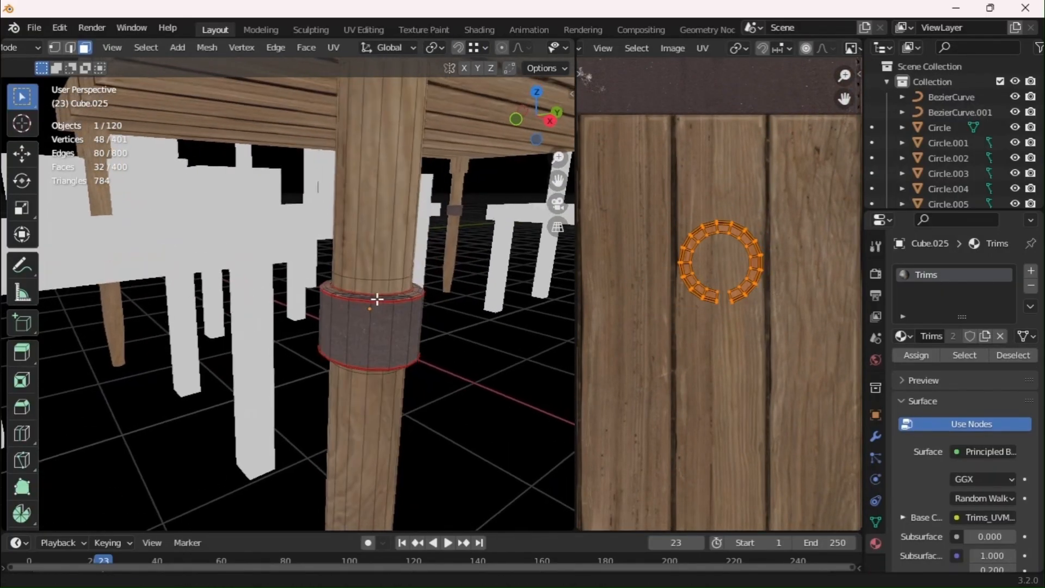
{"action": "key", "text": "alt+a"}
{"action": "key", "text": "l"}
{"action": "scroll", "coordinate": [723, 292], "scroll_direction": "down", "scroll_amount": 5}
{"action": "middle_click_drag", "start_coordinate": [714, 275], "coordinate": [694, 412]}
{"action": "scroll", "coordinate": [749, 243], "scroll_direction": "up", "scroll_amount": 1}
{"action": "middle_click_drag", "start_coordinate": [756, 210], "coordinate": [758, 173]}
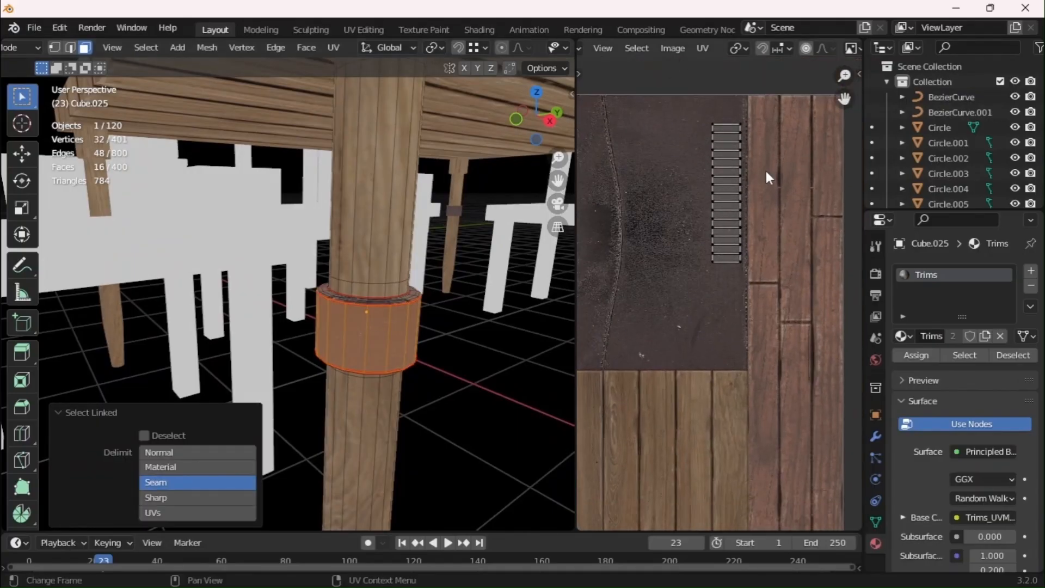
{"action": "key", "text": "a"}
{"action": "key", "text": "g"}
{"action": "left_click", "coordinate": [739, 435]}
Rotate the lower collar's UV strip 90° so the wood grain runs vertically
{"action": "middle_click_drag", "start_coordinate": [747, 452], "coordinate": [757, 310]}
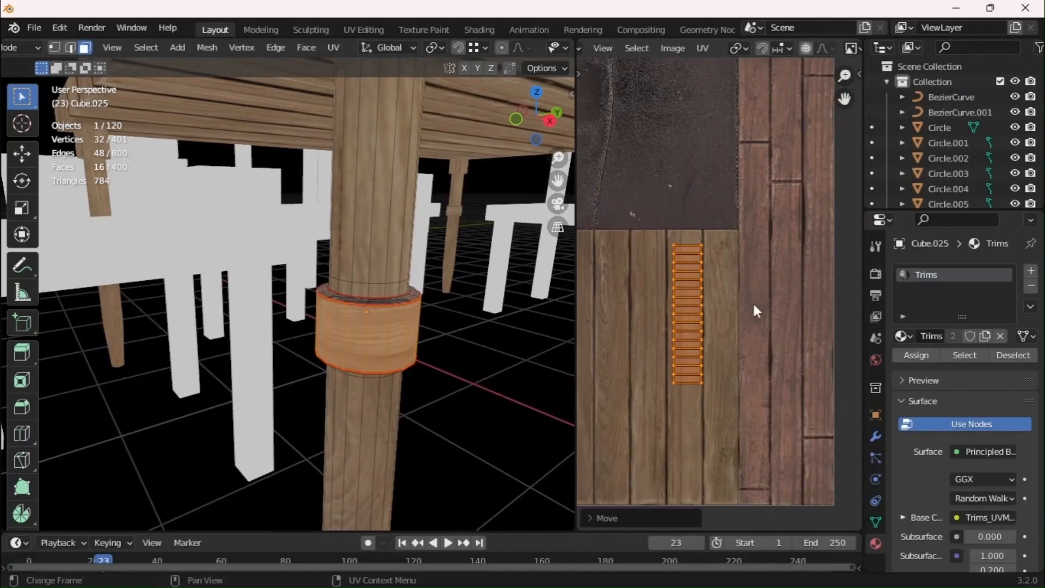
{"action": "type", "text": "90"}
{"action": "key", "text": "Return"}
{"action": "scroll", "coordinate": [714, 289], "scroll_direction": "up", "scroll_amount": 1}
Select one half of the lower collar's UV strip, shrink it and place it on a single wood plank
{"action": "key", "text": "alt+a"}
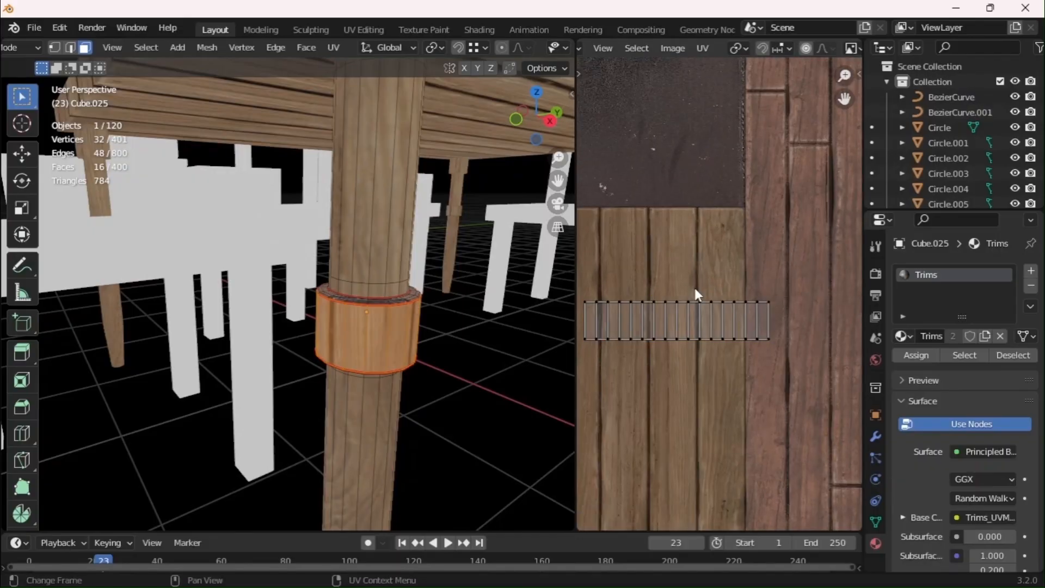
{"action": "key", "text": "l"}
{"action": "key", "text": "g"}
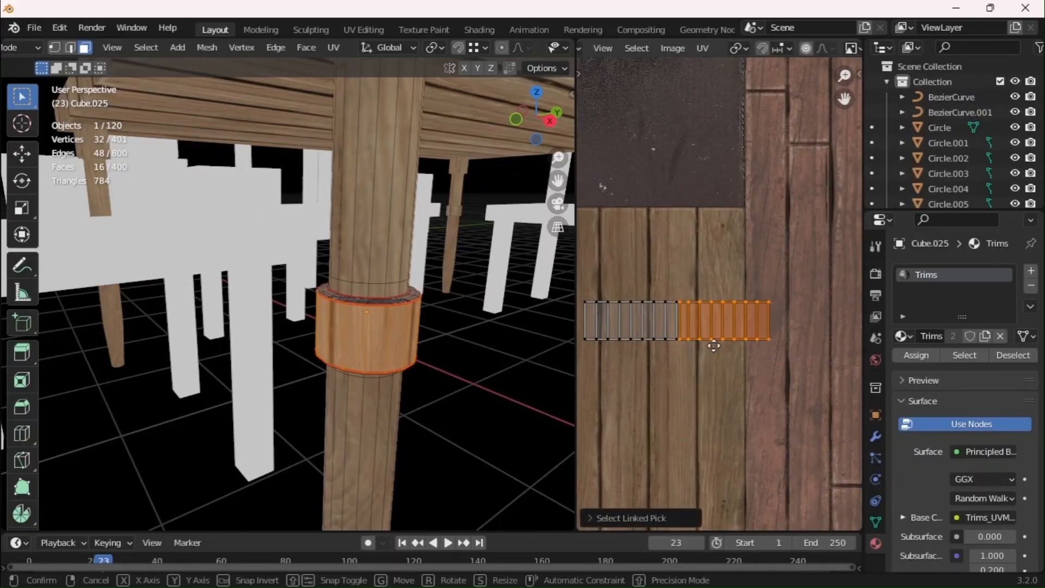
{"action": "left_click", "coordinate": [746, 403]}
{"action": "key", "text": "g"}
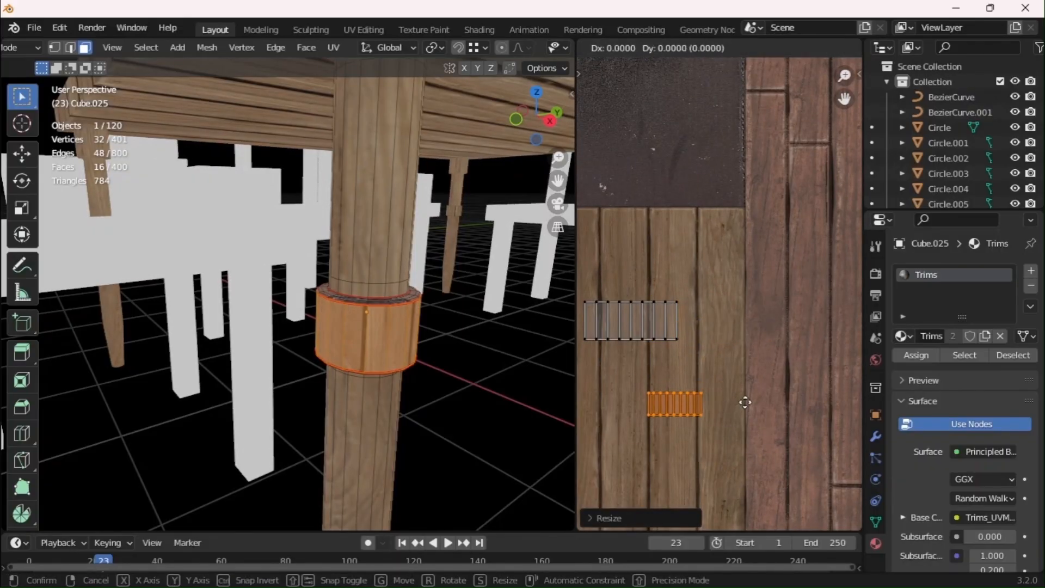
{"action": "left_click", "coordinate": [711, 397]}
Shrink the remaining half of the lower collar's UV strip and place it on the same plank above the first half
{"action": "left_click", "coordinate": [635, 323]}
{"action": "key", "text": "l"}
{"action": "key", "text": "g"}
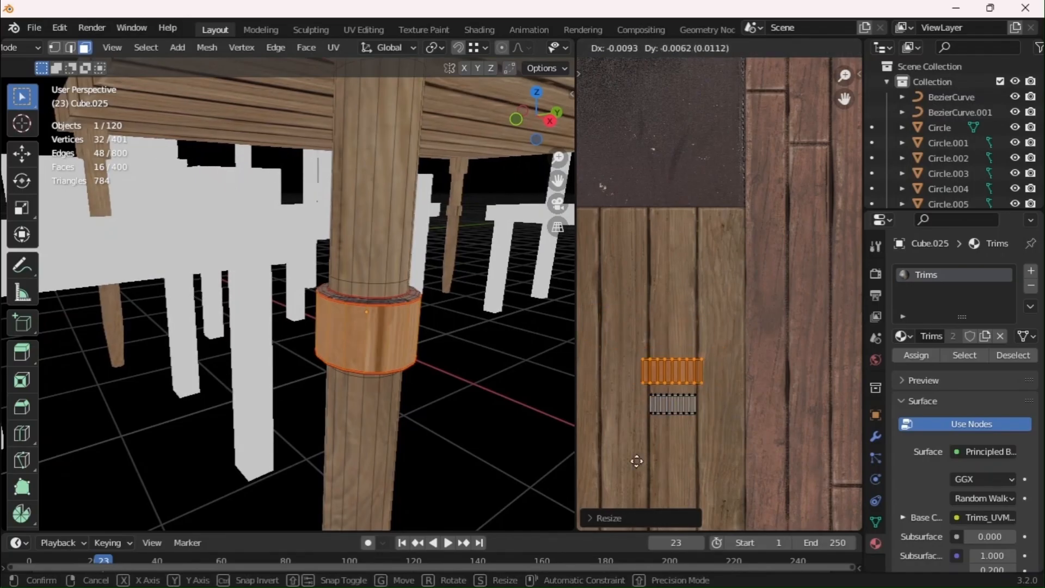
{"action": "left_click", "coordinate": [661, 496]}
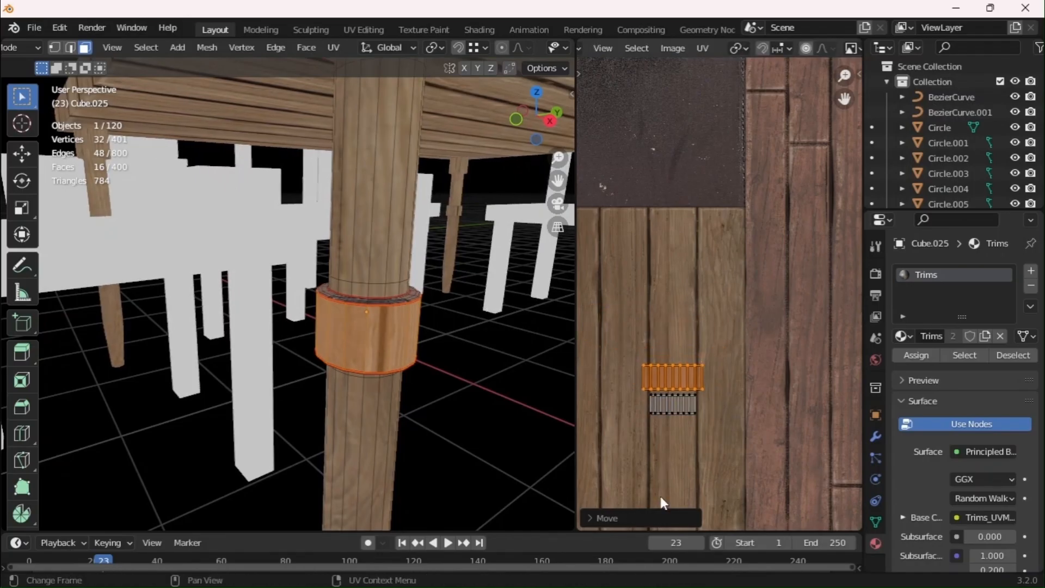
Match the second half of the lower collar's UV strip to the first half's width and settle it directly above it
{"action": "left_click", "coordinate": [717, 454]}
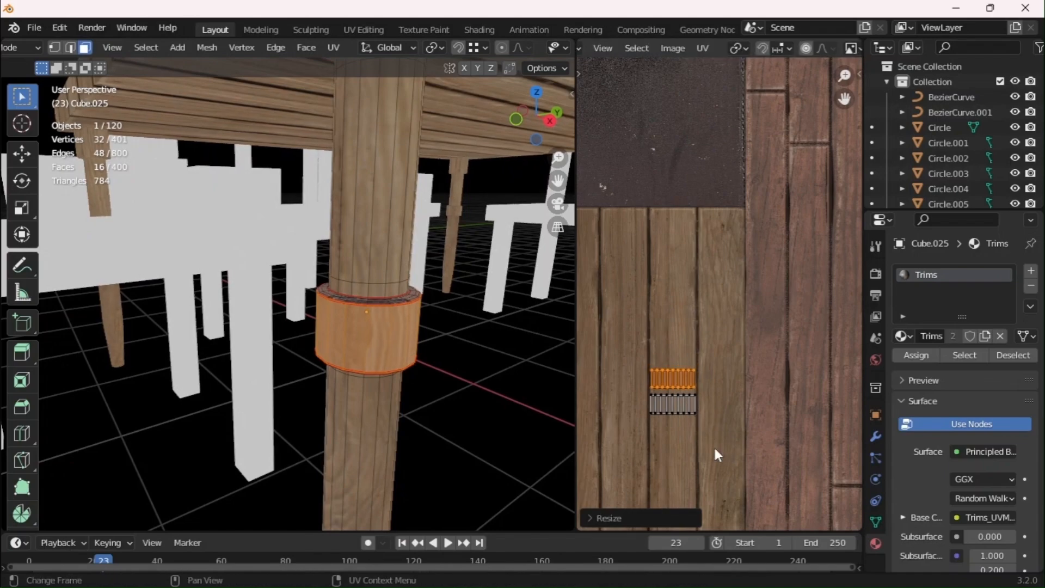
{"action": "left_click", "coordinate": [732, 523]}
{"action": "key", "text": "Tab"}
{"action": "key", "text": "Tab"}
Select the lower collar's upper rim faces, rotate their UV ring 90° and move it onto the wood planks
{"action": "left_click", "coordinate": [432, 277]}
{"action": "scroll", "coordinate": [370, 321], "scroll_direction": "up", "scroll_amount": 3}
{"action": "middle_click_drag", "start_coordinate": [351, 336], "coordinate": [359, 332]}
{"action": "key", "text": "l"}
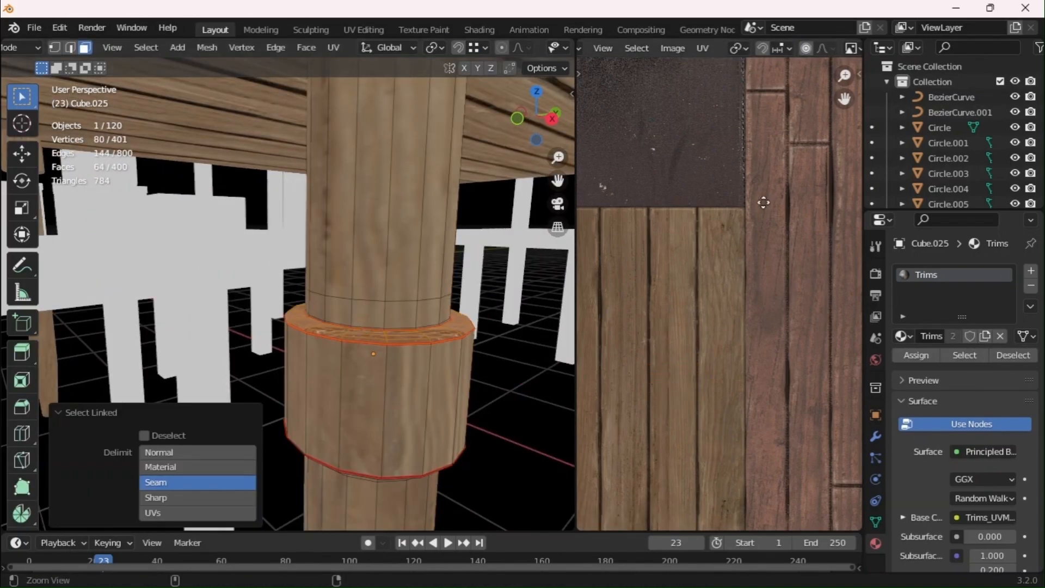
{"action": "scroll", "coordinate": [761, 201], "scroll_direction": "down", "scroll_amount": 3}
{"action": "type", "text": "r90"}
{"action": "key", "text": "Return"}
{"action": "key", "text": "g"}
{"action": "left_click", "coordinate": [696, 484]}
Scale the upper rim's UV ring to the width of a single wood plank and center it on that plank
{"action": "key", "text": "s"}
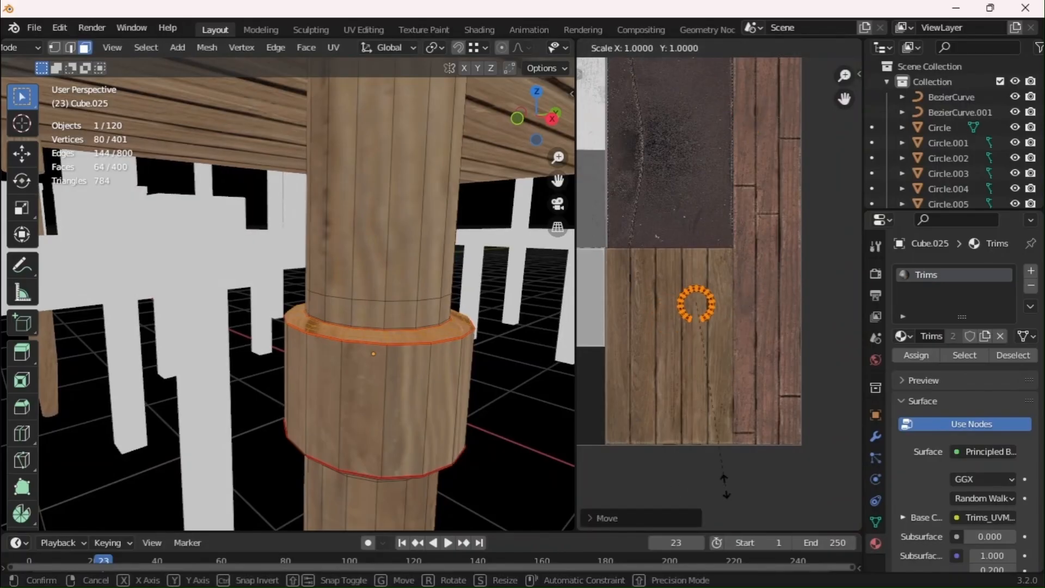
{"action": "scroll", "coordinate": [706, 396], "scroll_direction": "up", "scroll_amount": 2}
{"action": "key", "text": "g"}
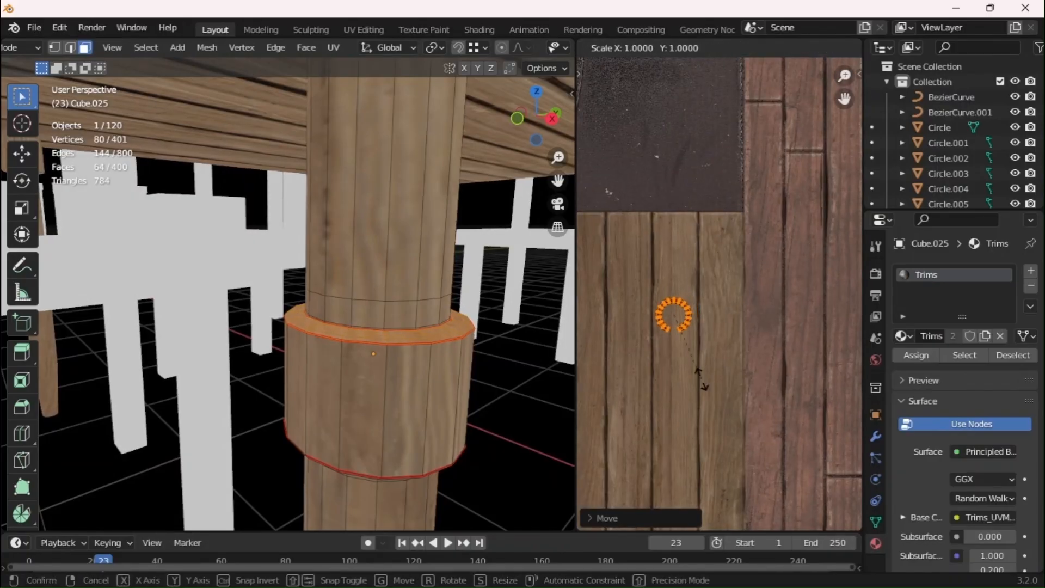
{"action": "left_click", "coordinate": [710, 391]}
{"action": "left_click", "coordinate": [741, 412]}
{"action": "key", "text": "Tab"}
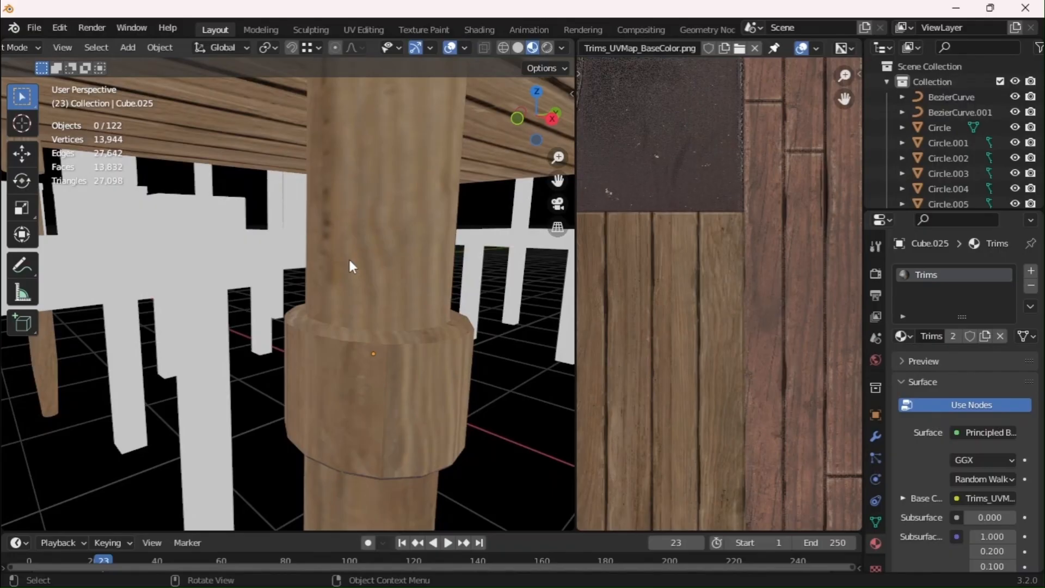
{"action": "key", "text": "Tab"}
{"action": "key", "text": "s"}
{"action": "left_click", "coordinate": [680, 420]}
{"action": "key", "text": "g"}
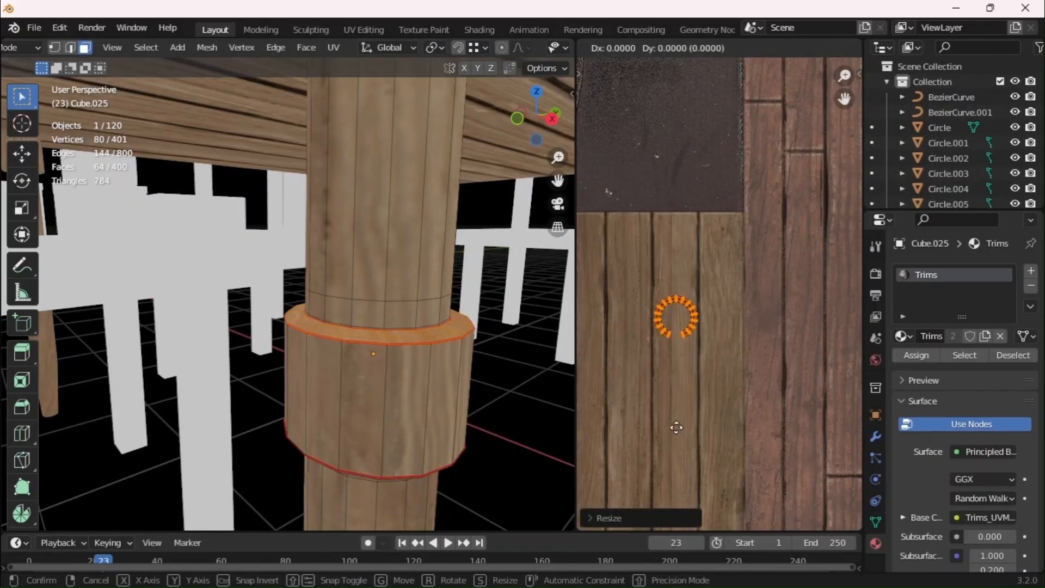
{"action": "left_click", "coordinate": [677, 427]}
Select only the lower collar's underside rim faces and rotate their UV ring 90°
{"action": "middle_click_drag", "start_coordinate": [459, 405], "coordinate": [456, 380]}
{"action": "key", "text": "alt+a"}
{"action": "key", "text": "l"}
{"action": "scroll", "coordinate": [768, 234], "scroll_direction": "down", "scroll_amount": 2}
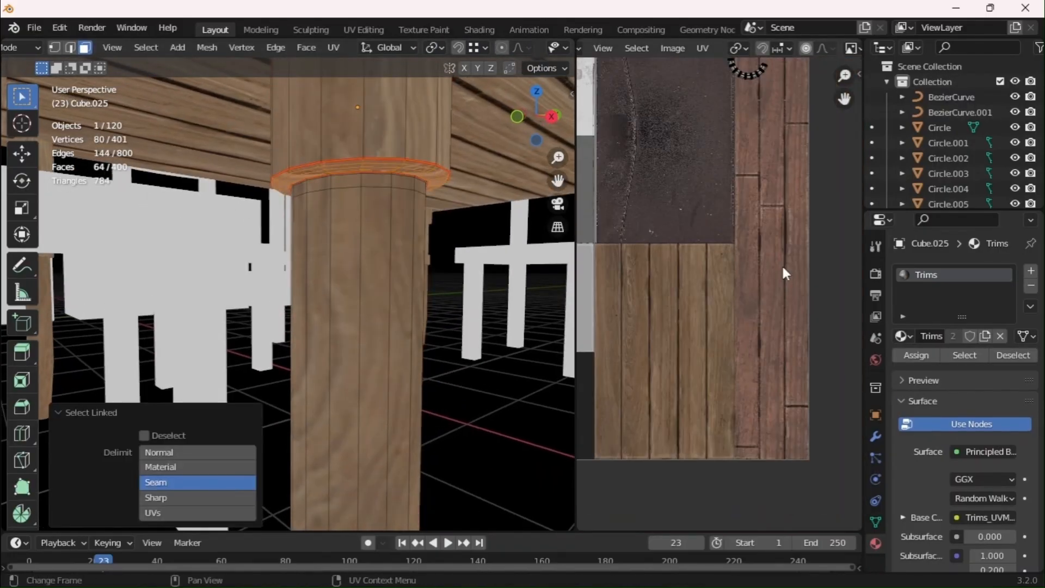
{"action": "type", "text": "ar90"}
{"action": "key", "text": "Return"}
Move the underside rim's UV ring onto the wood planks and shrink it to fit a single plank
{"action": "key", "text": "g"}
{"action": "left_click", "coordinate": [754, 499]}
{"action": "scroll", "coordinate": [720, 293], "scroll_direction": "up", "scroll_amount": 2}
{"action": "key", "text": "s"}
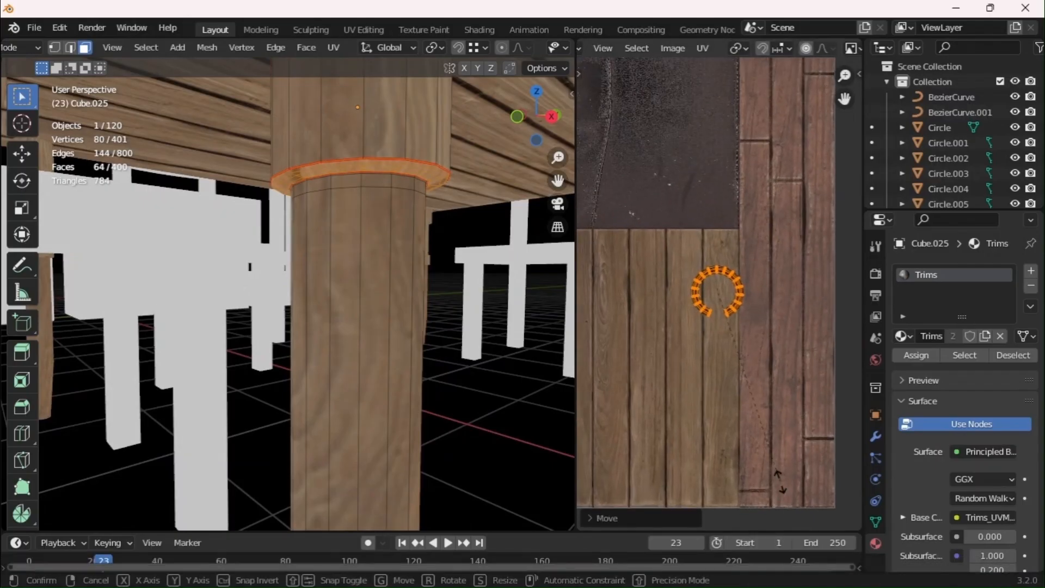
{"action": "left_click", "coordinate": [771, 382]}
Select the faces capping the foot of the table leg and move their UV island onto the wood planks
{"action": "middle_click_drag", "start_coordinate": [361, 244], "coordinate": [303, 221]}
{"action": "key", "text": "Tab"}
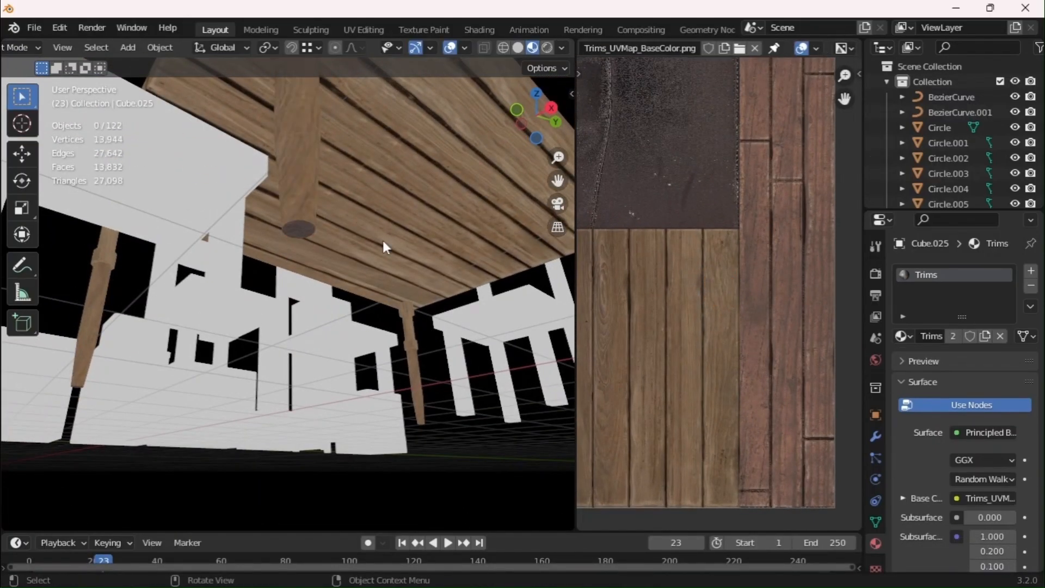
{"action": "key", "text": "Tab"}
{"action": "key", "text": "l"}
{"action": "scroll", "coordinate": [782, 185], "scroll_direction": "down", "scroll_amount": 2}
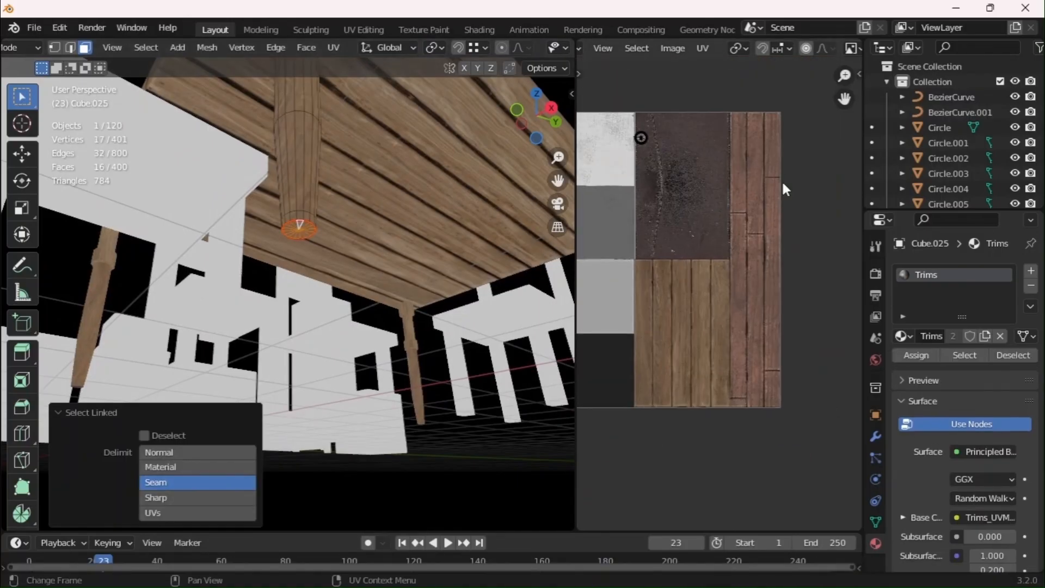
{"action": "key", "text": "g"}
{"action": "left_click", "coordinate": [731, 344]}
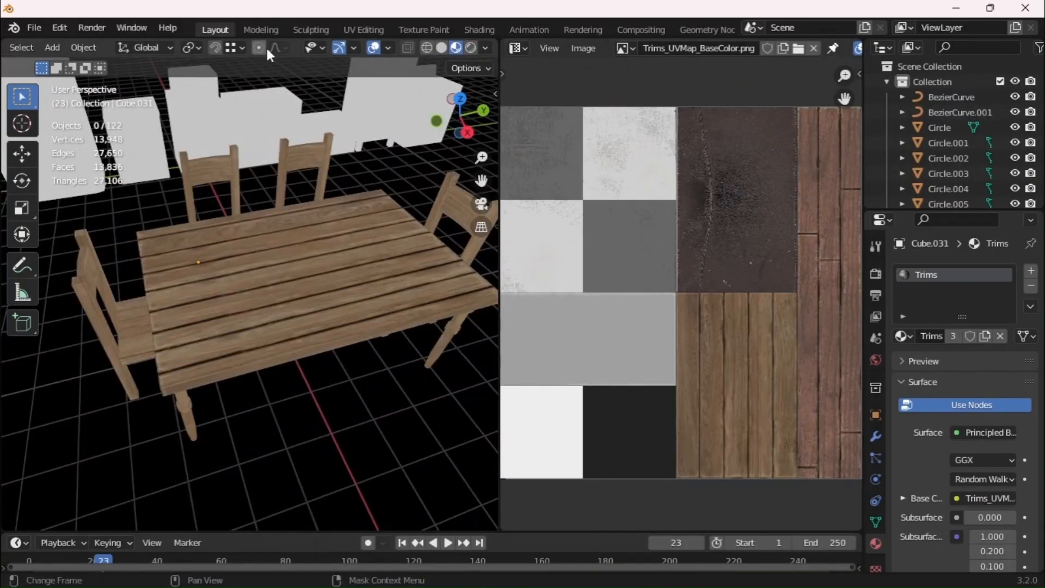
Change the viewport shading's preview options and examine the textured dining table and chairs from another angle
{"action": "left_click", "coordinate": [485, 48]}
{"action": "left_click", "coordinate": [442, 309]}
{"action": "left_click", "coordinate": [419, 350]}
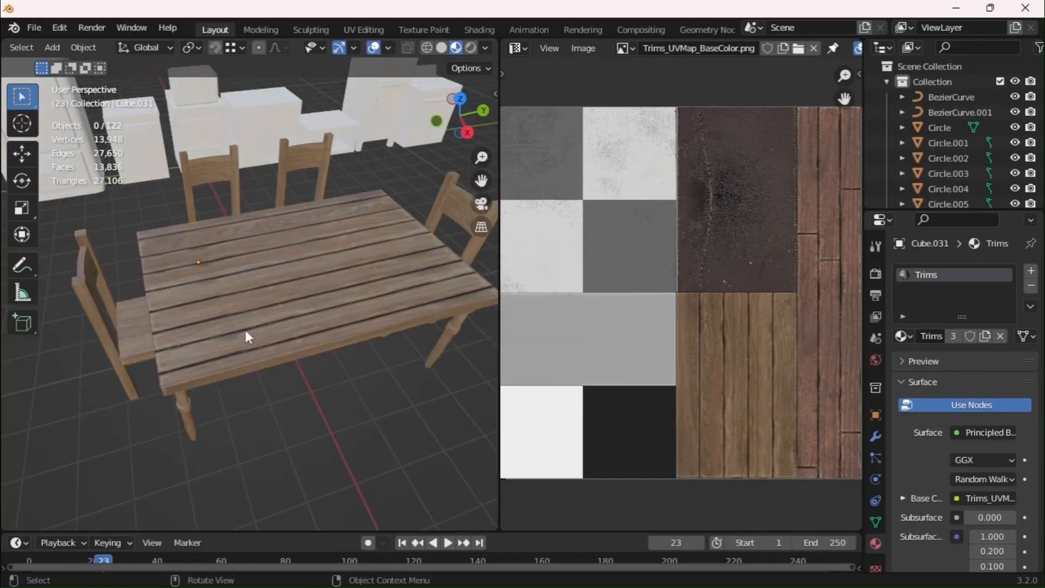
{"action": "mouse_move", "coordinate": [244, 328]}
{"action": "middle_mouse_down"}
{"action": "mouse_move", "coordinate": [234, 297]}
{"action": "mouse_move", "coordinate": [62, 269]}
{"action": "mouse_move", "coordinate": [66, 247]}
{"action": "mouse_move", "coordinate": [113, 221]}
{"action": "mouse_move", "coordinate": [247, 283]}
{"action": "mouse_move", "coordinate": [236, 228]}
{"action": "middle_mouse_up"}
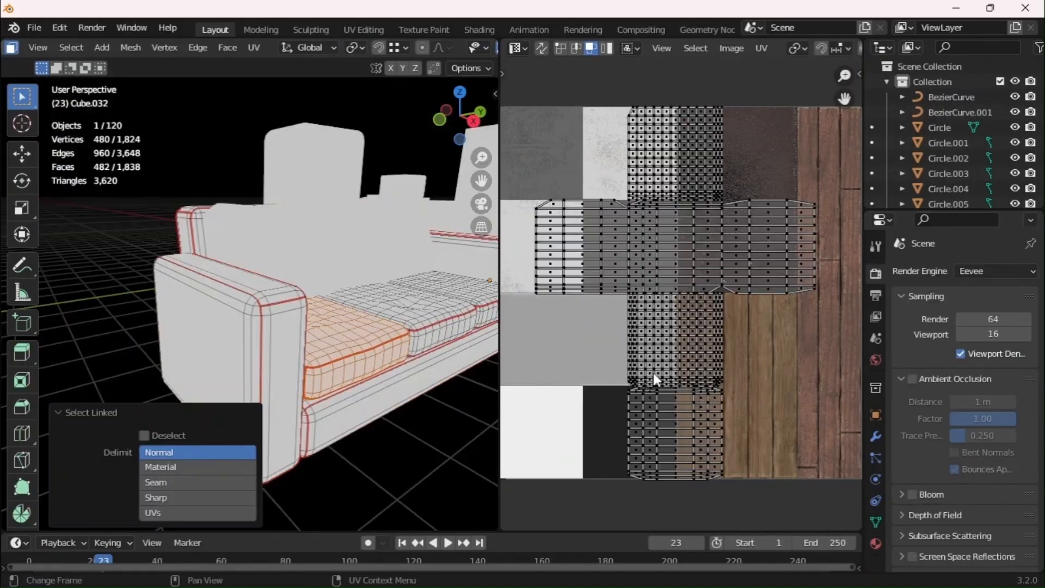
Assign the existing Trims material to the sofa
{"action": "left_click", "coordinate": [875, 544]}
{"action": "left_click", "coordinate": [903, 337]}
{"action": "left_click", "coordinate": [866, 375]}
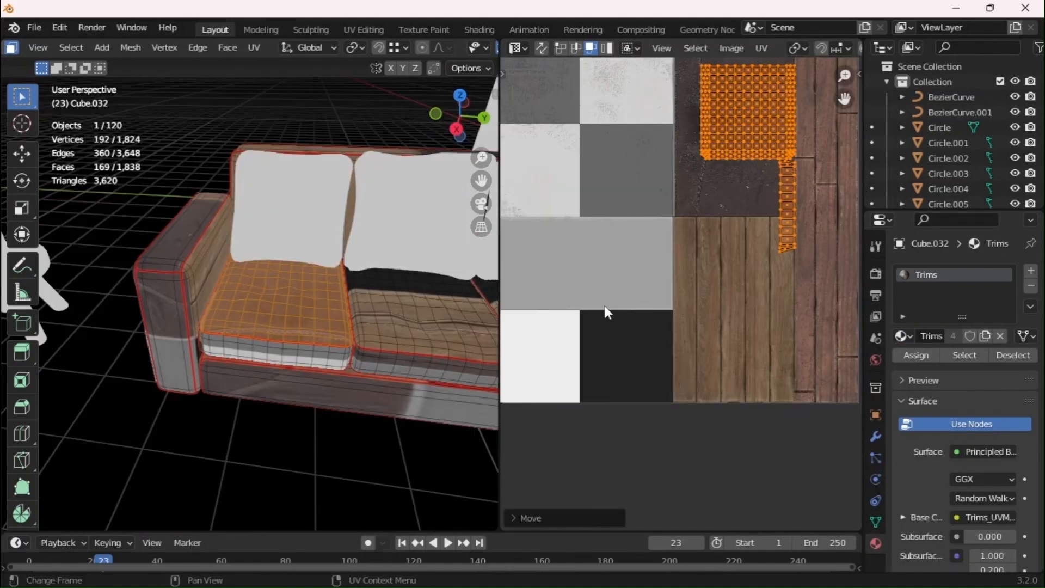
Select the main UV island of the end seat cushion's top, shrink it slightly and move it up within the leather area
{"action": "scroll", "coordinate": [402, 310], "scroll_direction": "up", "scroll_amount": 5}
{"action": "key", "text": "alt+a"}
{"action": "key", "text": "l"}
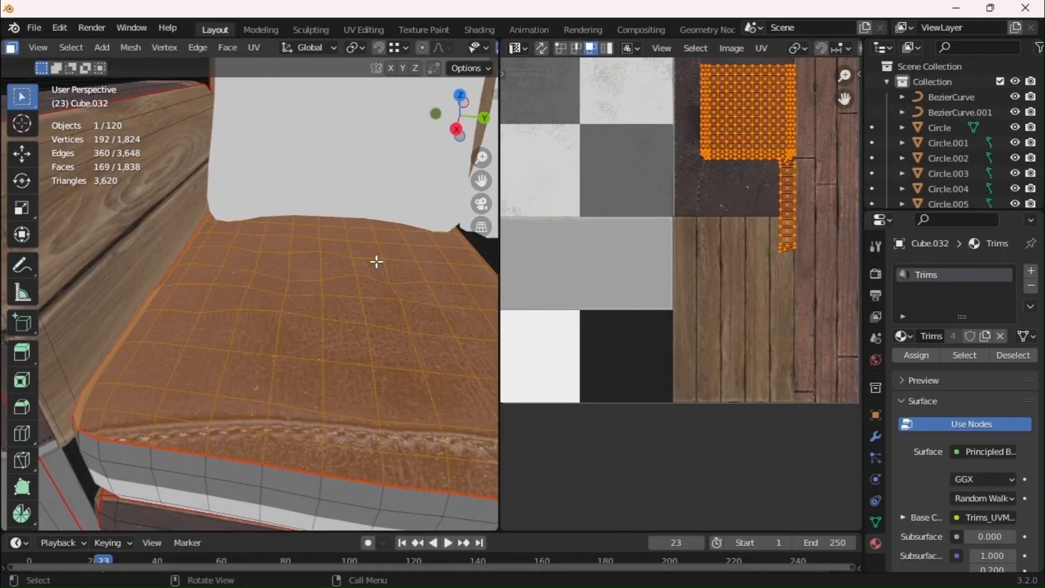
{"action": "scroll", "coordinate": [662, 254], "scroll_direction": "up", "scroll_amount": 2}
{"action": "key", "text": "l"}
{"action": "key", "text": "s"}
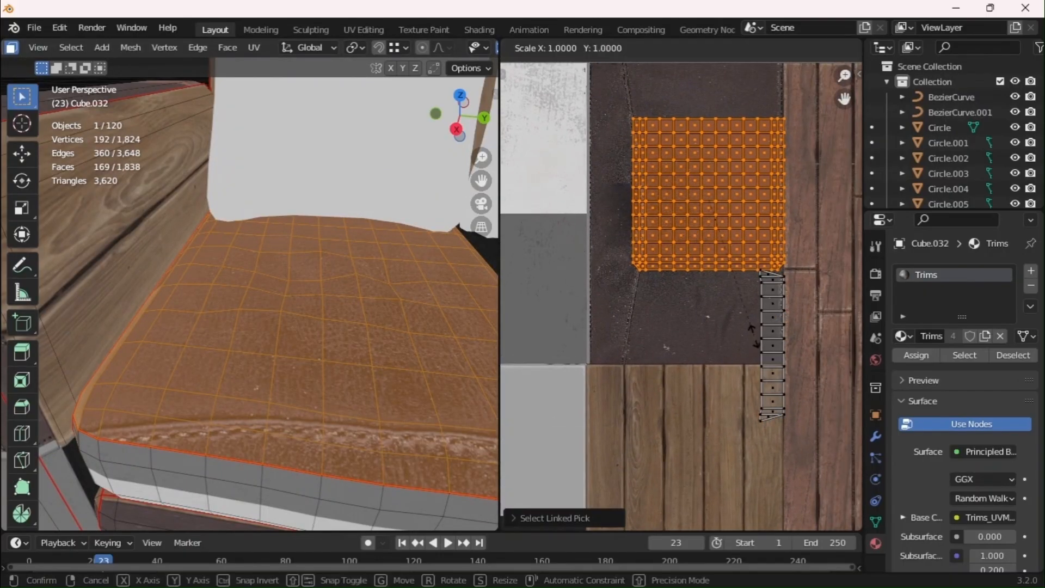
{"action": "left_click", "coordinate": [754, 324]}
{"action": "key", "text": "g"}
{"action": "left_click", "coordinate": [753, 407]}
Shrink the cushion top's UV island a little more and align its side with the leather's stitched edge
{"action": "key", "text": "s"}
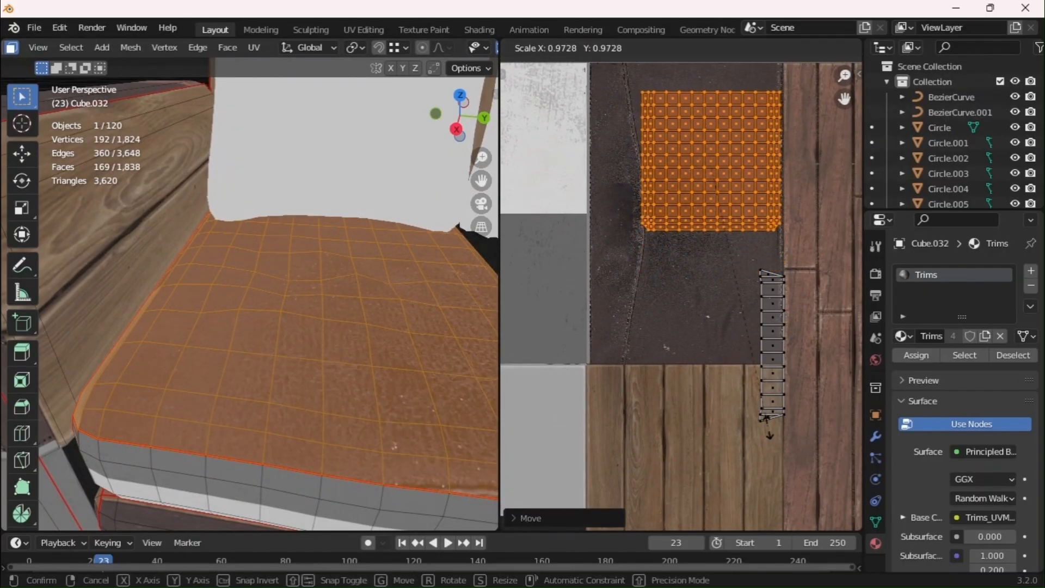
{"action": "left_click", "coordinate": [775, 443]}
{"action": "key", "text": "g"}
{"action": "left_click", "coordinate": [831, 264]}
Rotate the cushion top's UV island by 90° three times to try different stitching directions
{"action": "type", "text": "r90"}
{"action": "key", "text": "Return"}
{"action": "type", "text": "r90"}
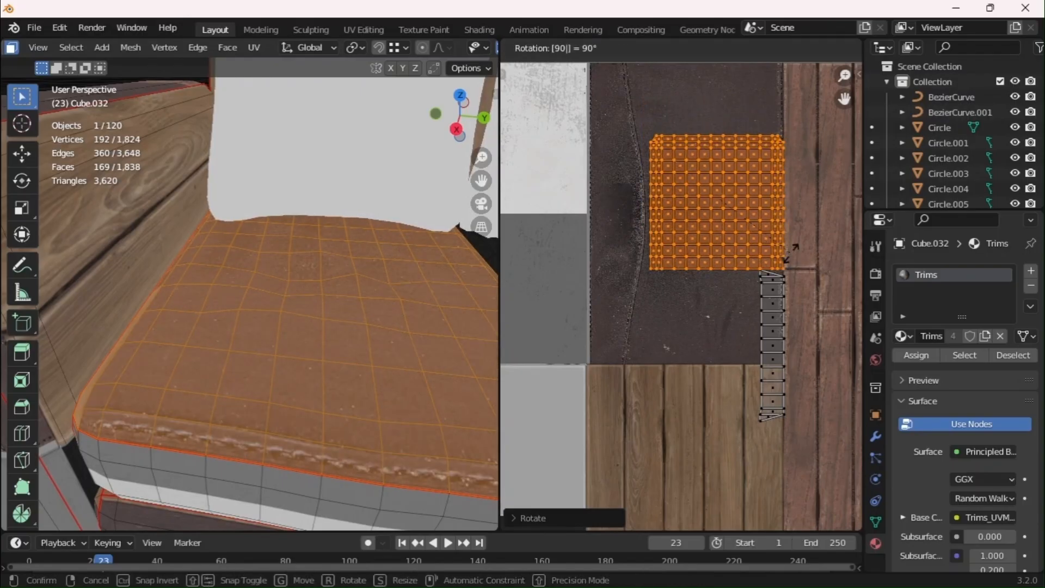
{"action": "key", "text": "Return"}
{"action": "type", "text": "r90"}
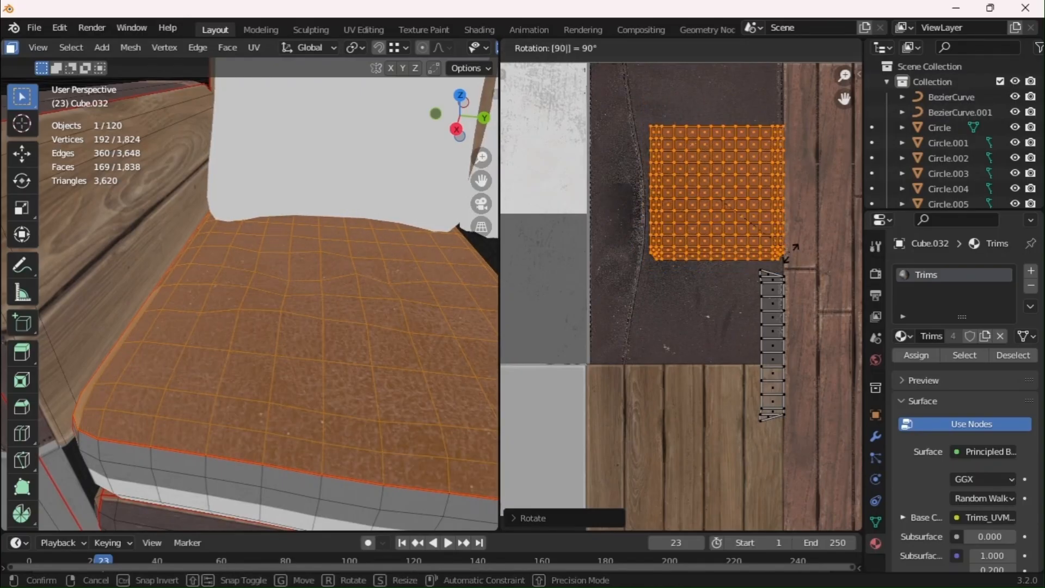
{"action": "key", "text": "Return"}
Shrink and reposition the cushion top's UV island to fit between the leather's wavy seam and its stitched edge
{"action": "key", "text": "g"}
{"action": "left_click", "coordinate": [725, 270]}
{"action": "key", "text": "s"}
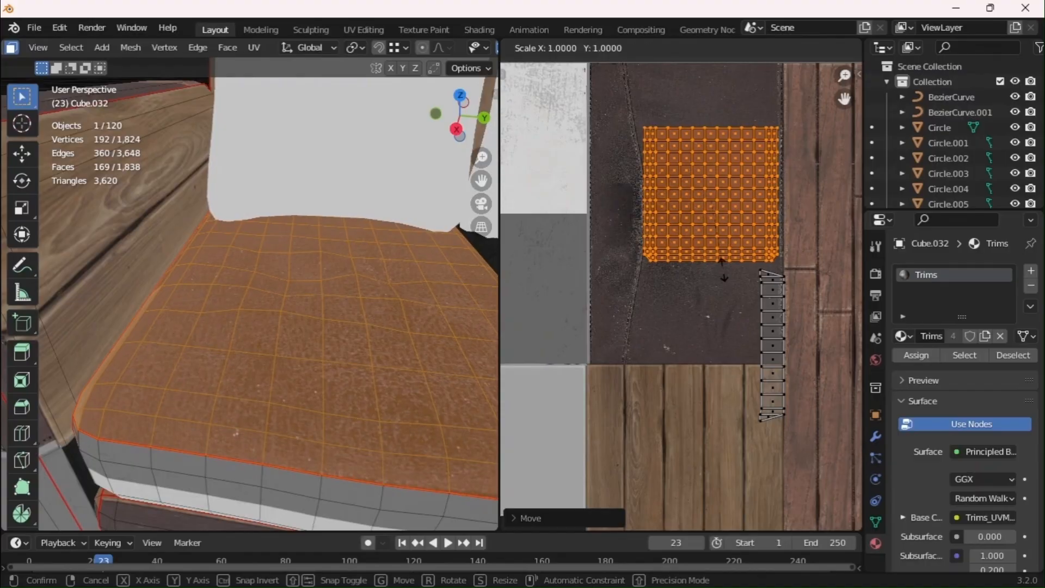
{"action": "left_click", "coordinate": [722, 234]}
{"action": "middle_click_drag", "start_coordinate": [727, 269], "coordinate": [700, 412]}
{"action": "middle_click_drag", "start_coordinate": [700, 412], "coordinate": [696, 255], "text": "ctrl"}
{"action": "key", "text": "g"}
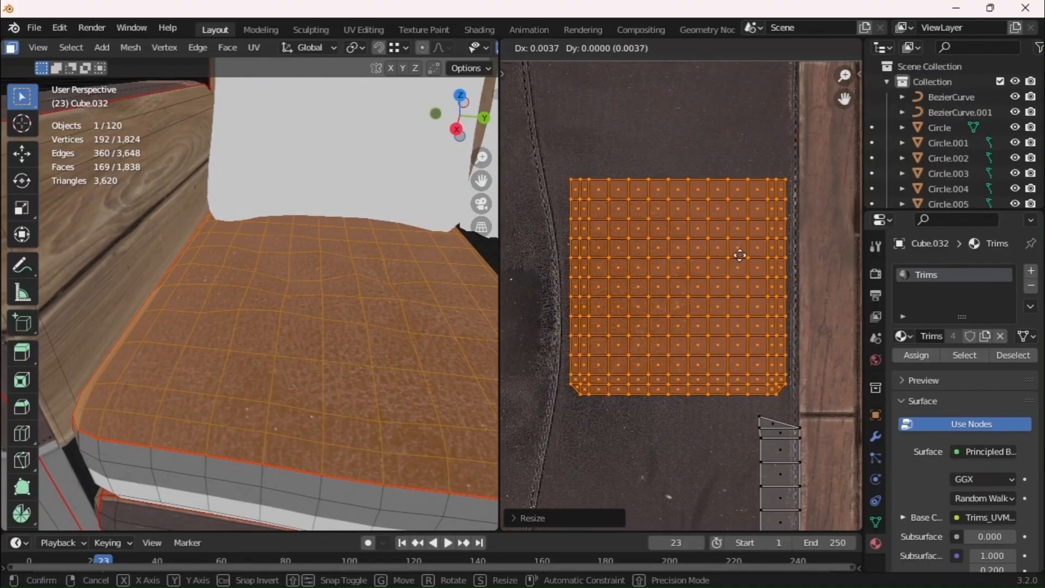
{"action": "left_click", "coordinate": [742, 256]}
{"action": "key", "text": "s"}
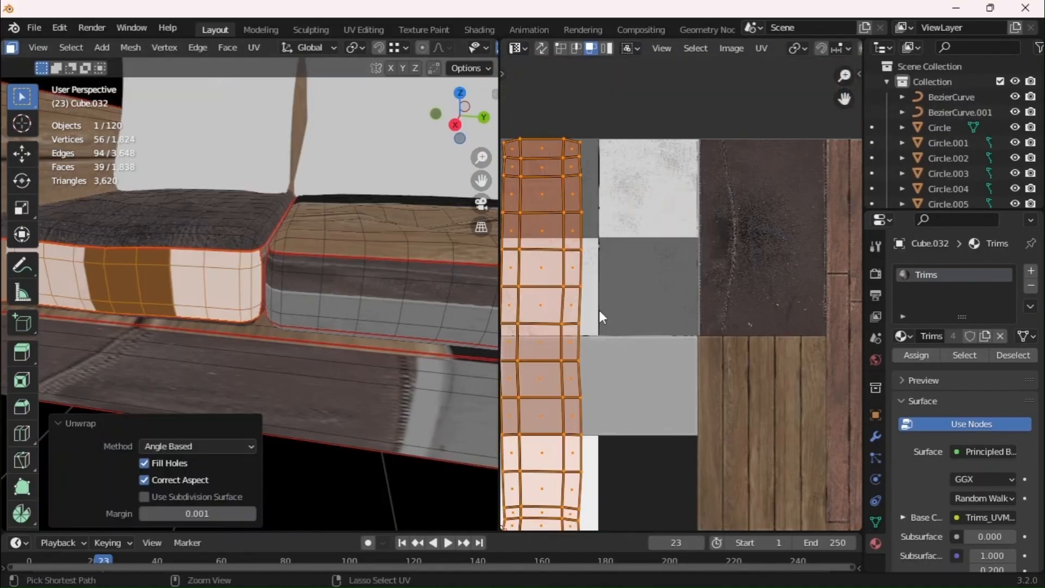
Move the unwrapped UV strip of the cushion's front faces onto the leather area and shrink it to fit
{"action": "scroll", "coordinate": [600, 315], "scroll_direction": "down", "scroll_amount": 3}
{"action": "key", "text": "g"}
{"action": "left_click", "coordinate": [707, 350]}
{"action": "key", "text": "s"}
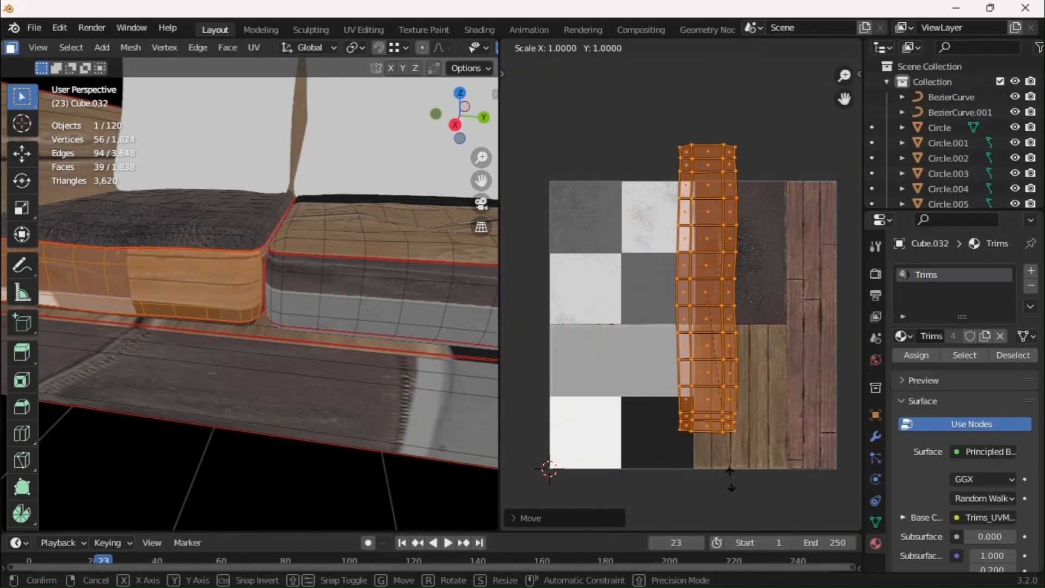
{"action": "left_click", "coordinate": [701, 365]}
{"action": "key", "text": "g"}
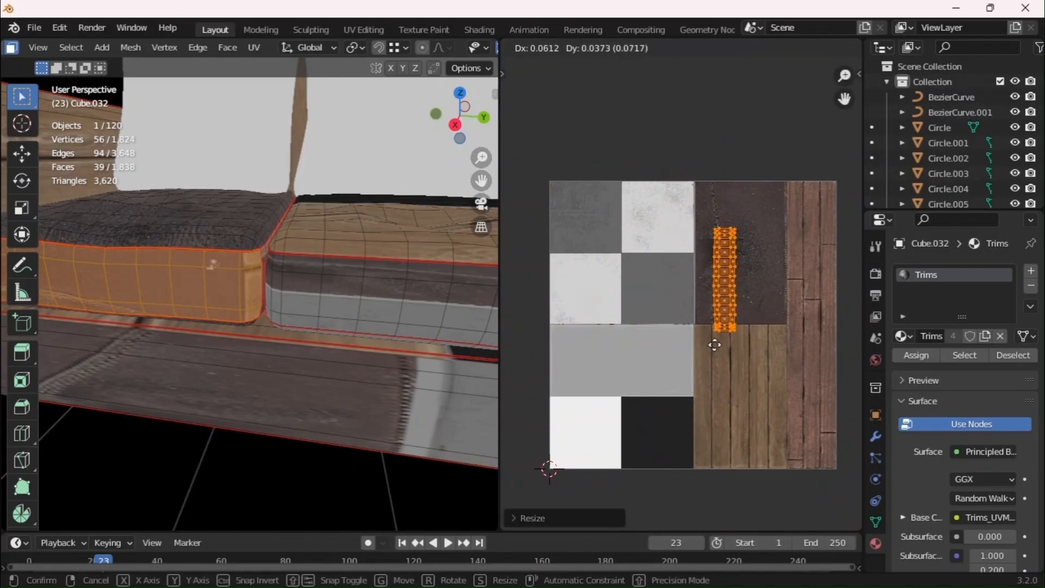
{"action": "left_click", "coordinate": [708, 327]}
{"action": "middle_click_drag", "start_coordinate": [709, 331], "coordinate": [725, 331]}
{"action": "middle_click_drag", "start_coordinate": [163, 354], "coordinate": [342, 356], "text": "shift"}
Rotate the cushion front's UV strip, place it over the leather's wavy seam and enlarge it to nearly the leather's full height
{"action": "key", "text": "g"}
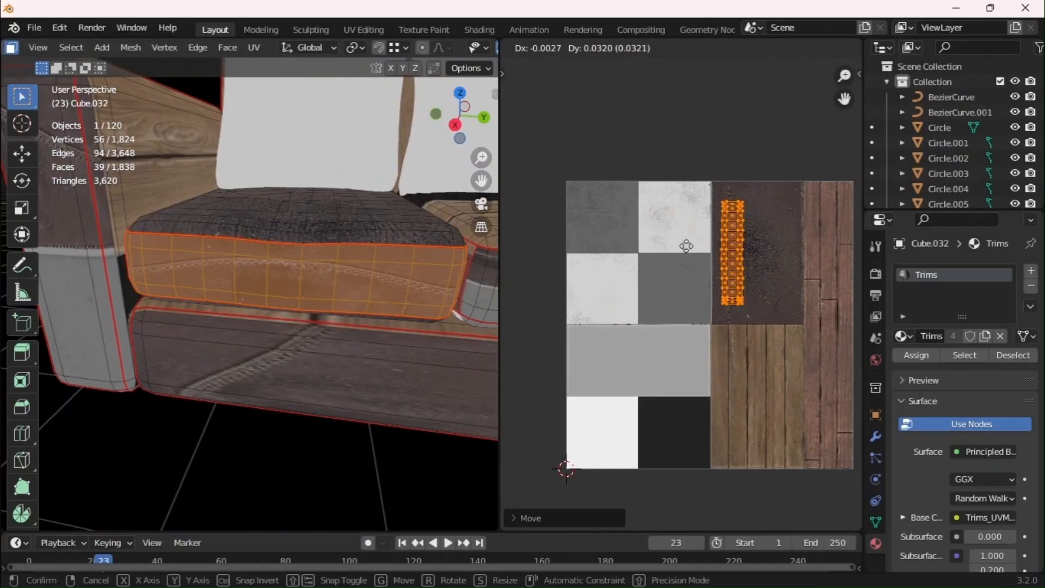
{"action": "key", "text": "r"}
{"action": "left_click", "coordinate": [765, 289]}
{"action": "key", "text": "g"}
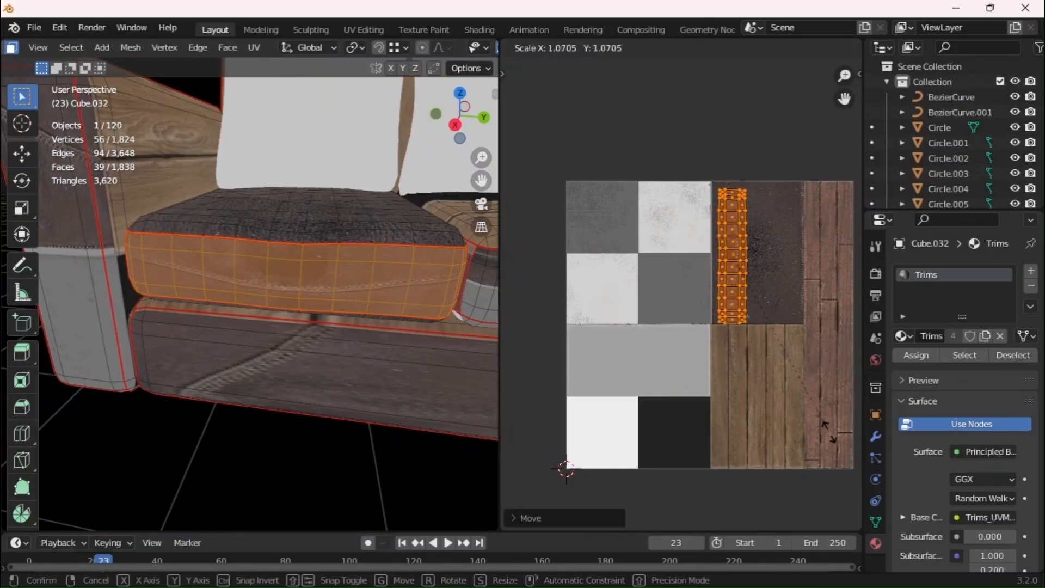
{"action": "left_click", "coordinate": [525, 72]}
Maximize the UV Editor, fine-tune the front strip's position and scale to the leather's height, and restore the layout
{"action": "key", "text": "ctrl+space"}
{"action": "scroll", "coordinate": [743, 288], "scroll_direction": "up", "scroll_amount": 3}
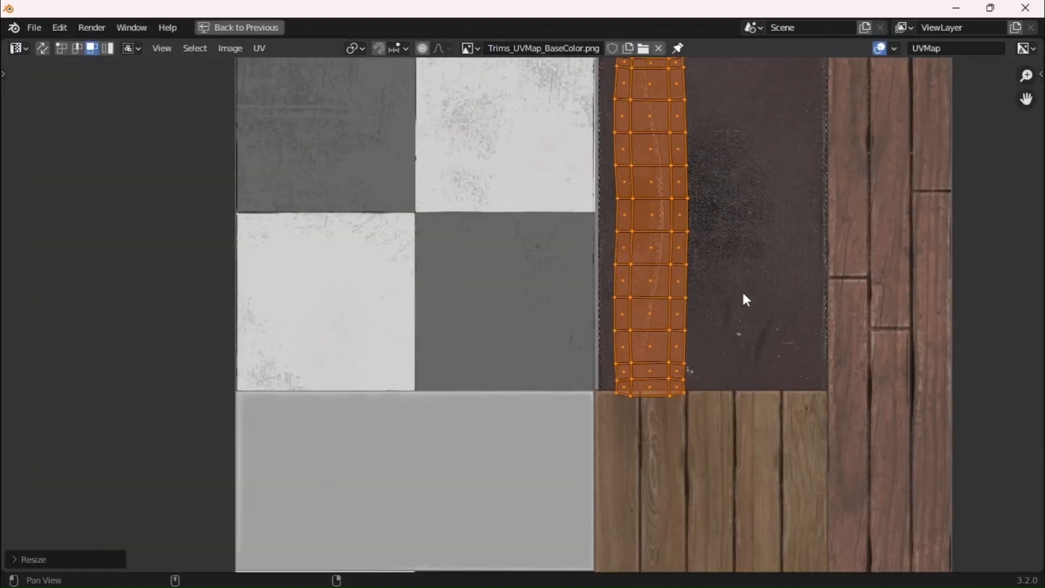
{"action": "key", "text": "g"}
{"action": "left_click", "coordinate": [681, 260]}
{"action": "key", "text": "s"}
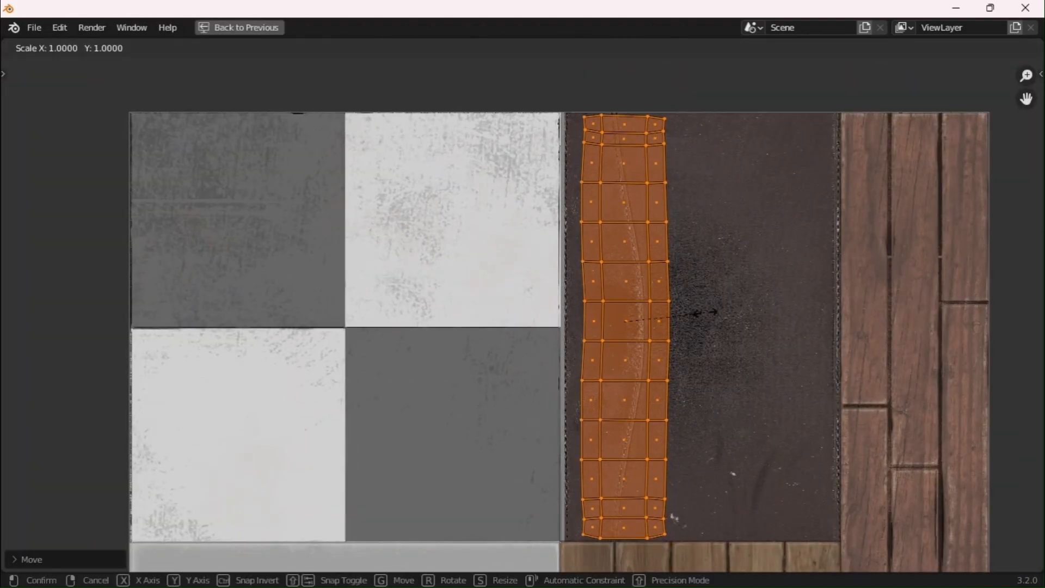
{"action": "key", "text": "Escape"}
{"action": "key", "text": "g"}
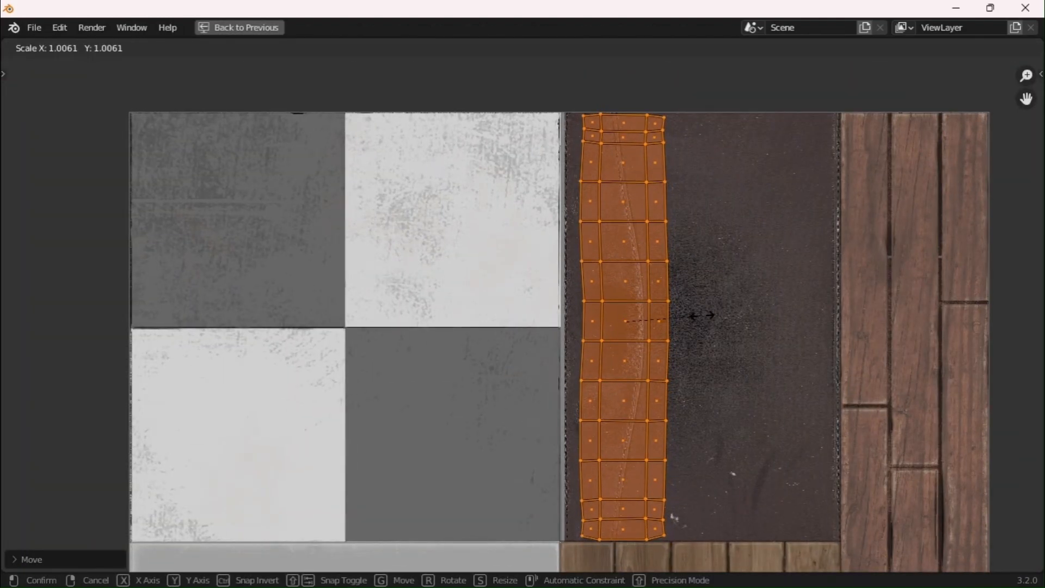
{"action": "left_click", "coordinate": [703, 316]}
{"action": "key", "text": "g"}
{"action": "left_click", "coordinate": [673, 326]}
{"action": "key", "text": "s"}
{"action": "left_click", "coordinate": [734, 325]}
{"action": "key", "text": "ctrl+space"}
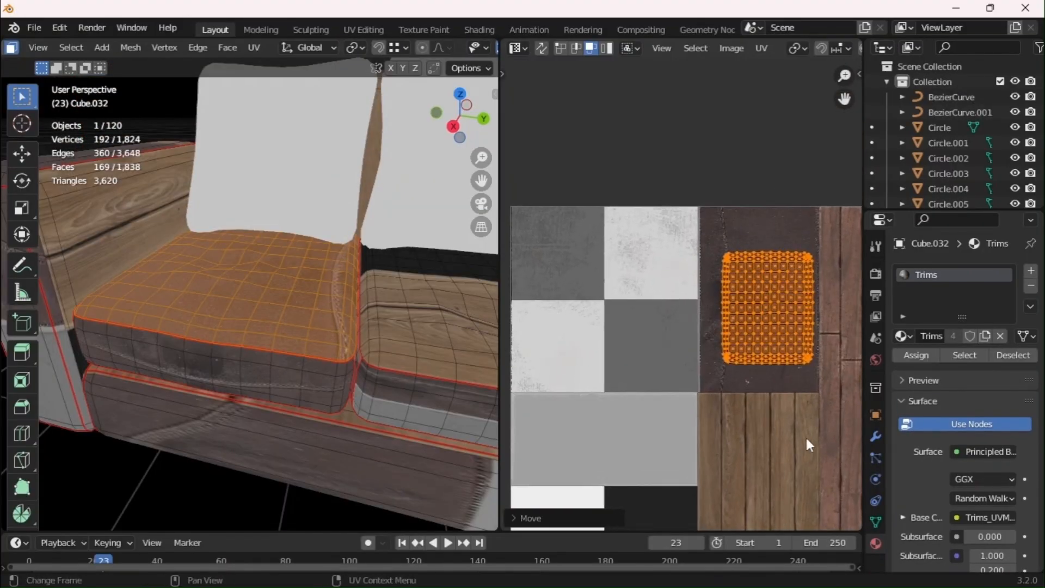
Rotate the cushion top's UV island 90°, shrink it slightly and nudge it into place on the leather
{"action": "scroll", "coordinate": [811, 370], "scroll_direction": "up", "scroll_amount": 1}
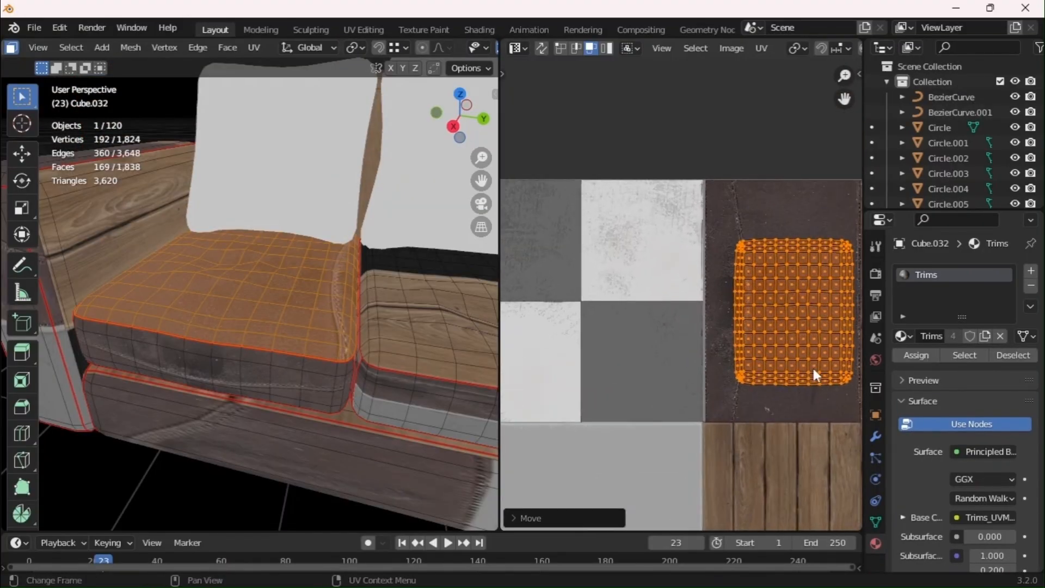
{"action": "type", "text": "r90s"}
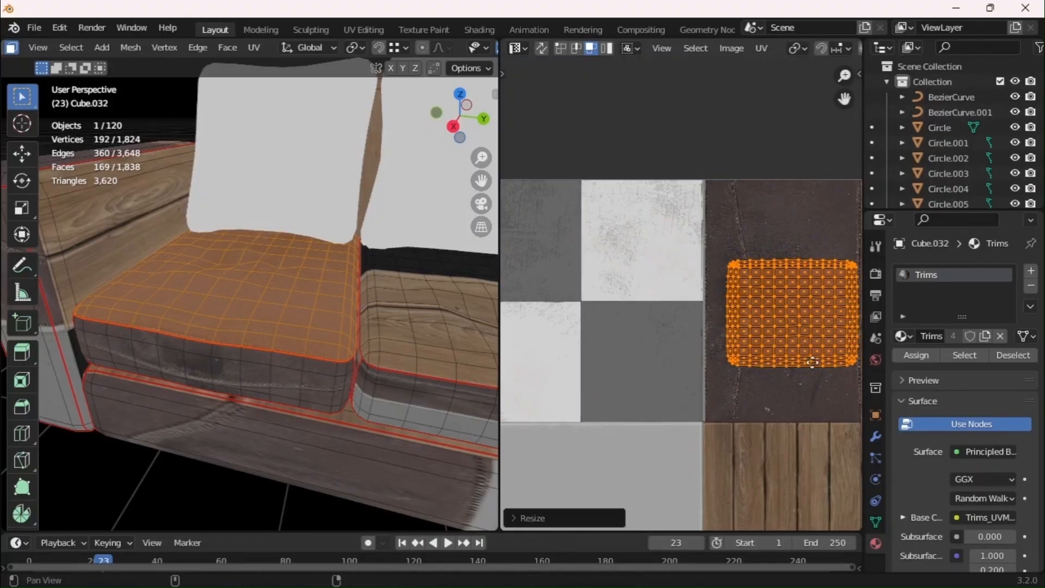
{"action": "left_click", "coordinate": [813, 335]}
{"action": "key", "text": "g"}
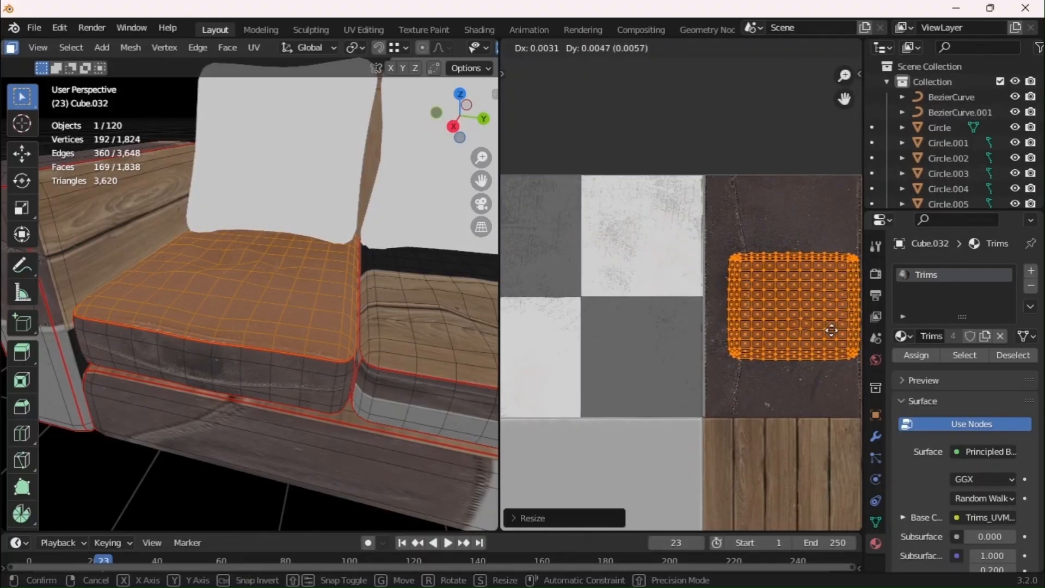
{"action": "left_click", "coordinate": [832, 330]}
{"action": "key", "text": "Tab"}
{"action": "scroll", "coordinate": [179, 327], "scroll_direction": "down", "scroll_amount": 3}
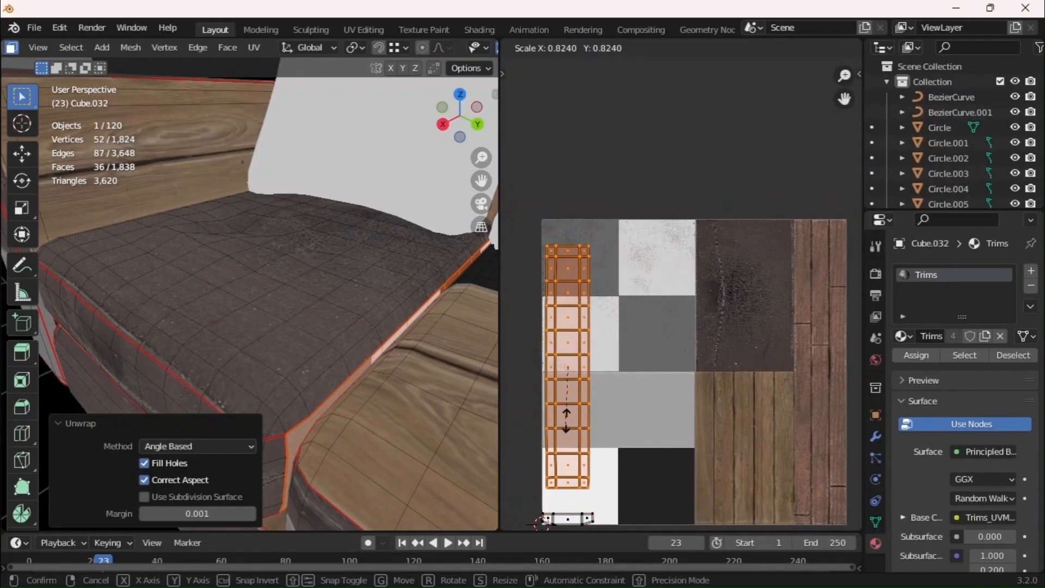
Shrink the cushion side's UV strip, then isolate the whole cushion by hiding the rest of the mesh
{"action": "left_click", "coordinate": [569, 407]}
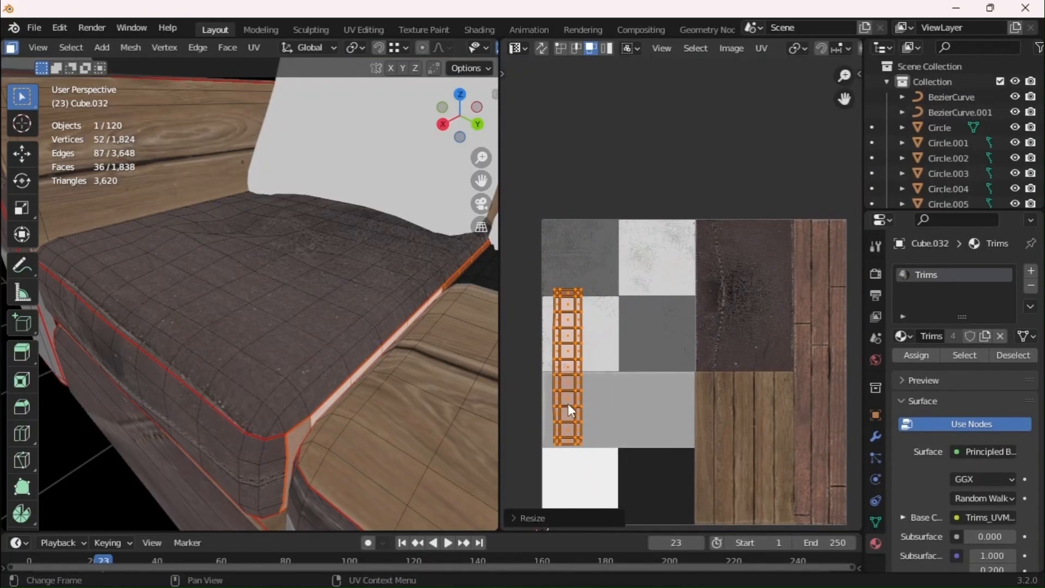
{"action": "key", "text": "l"}
{"action": "left_click", "coordinate": [180, 451]}
{"action": "key", "text": "shift+h"}
Select the cushion's side faces bounded by seams, move their UV strip onto the leather area and shrink it
{"action": "key", "text": "alt+a"}
{"action": "key", "text": "l"}
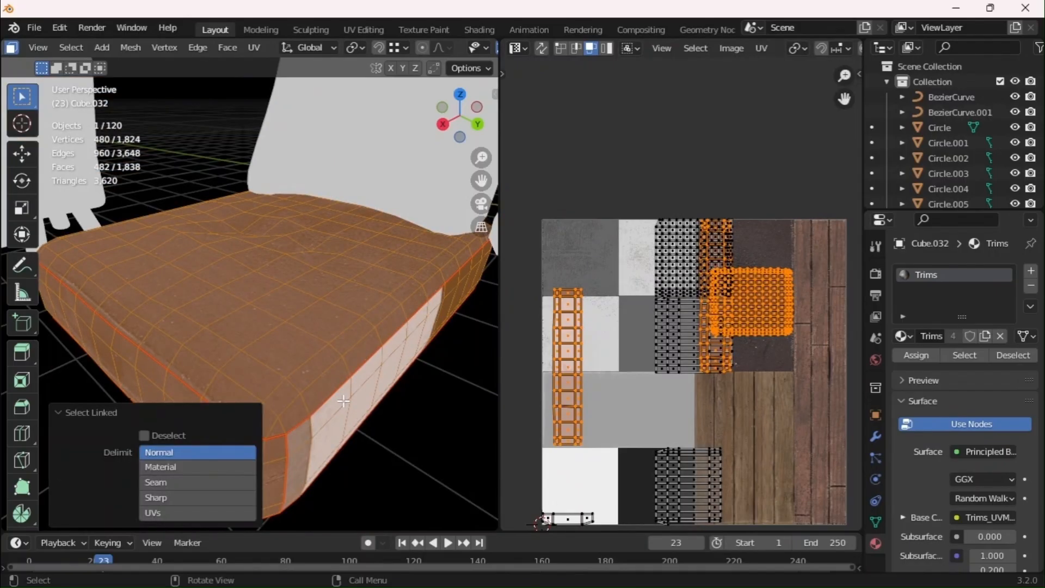
{"action": "left_click", "coordinate": [184, 482]}
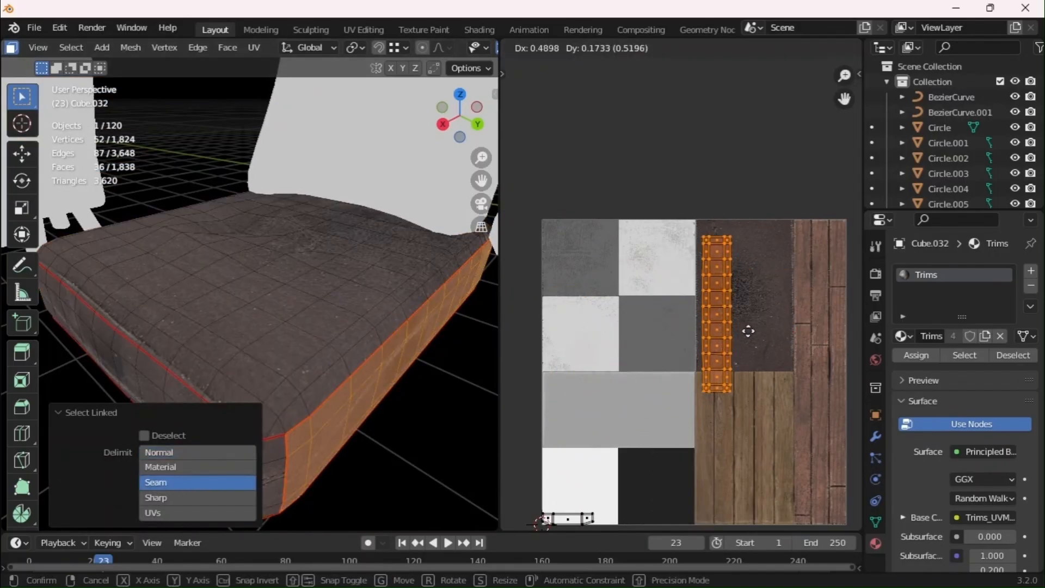
{"action": "left_click", "coordinate": [761, 314]}
{"action": "key", "text": "s"}
{"action": "left_click", "coordinate": [756, 439]}
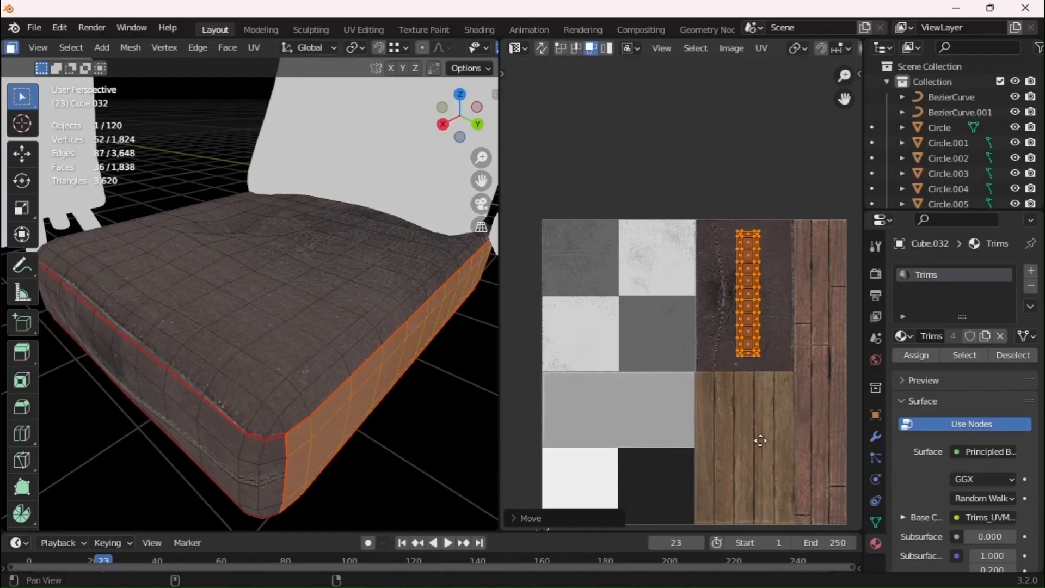
Move the side's UV strip over the leather's wavy seam, rotate it 90° twice and align it horizontally
{"action": "scroll", "coordinate": [763, 297], "scroll_direction": "up", "scroll_amount": 2}
{"action": "middle_click_drag", "start_coordinate": [283, 348], "coordinate": [305, 381]}
{"action": "key", "text": "g"}
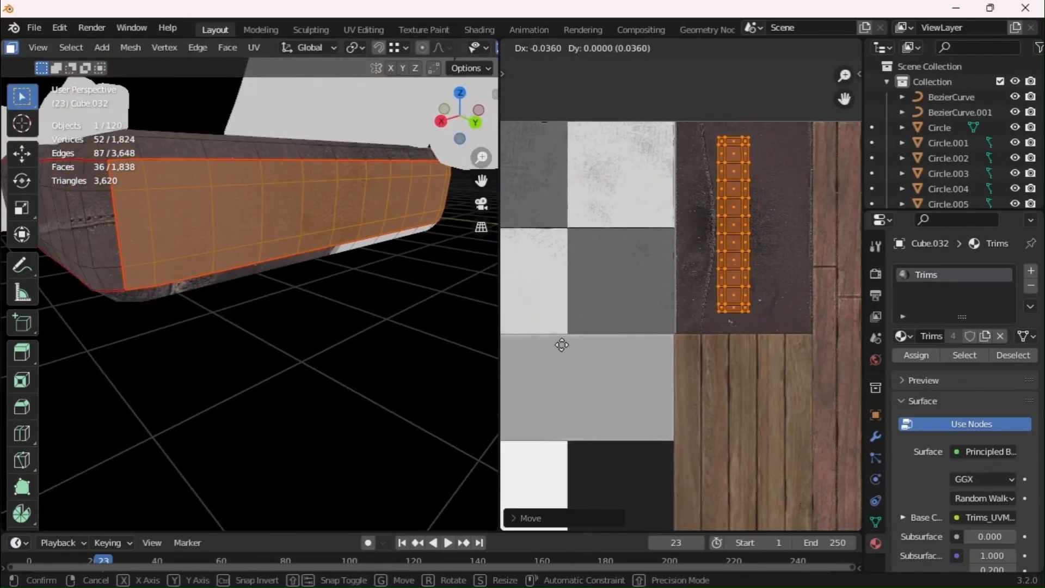
{"action": "left_click", "coordinate": [668, 364]}
{"action": "type", "text": "r90"}
{"action": "key", "text": "Return"}
{"action": "type", "text": "r90"}
{"action": "key", "text": "Return"}
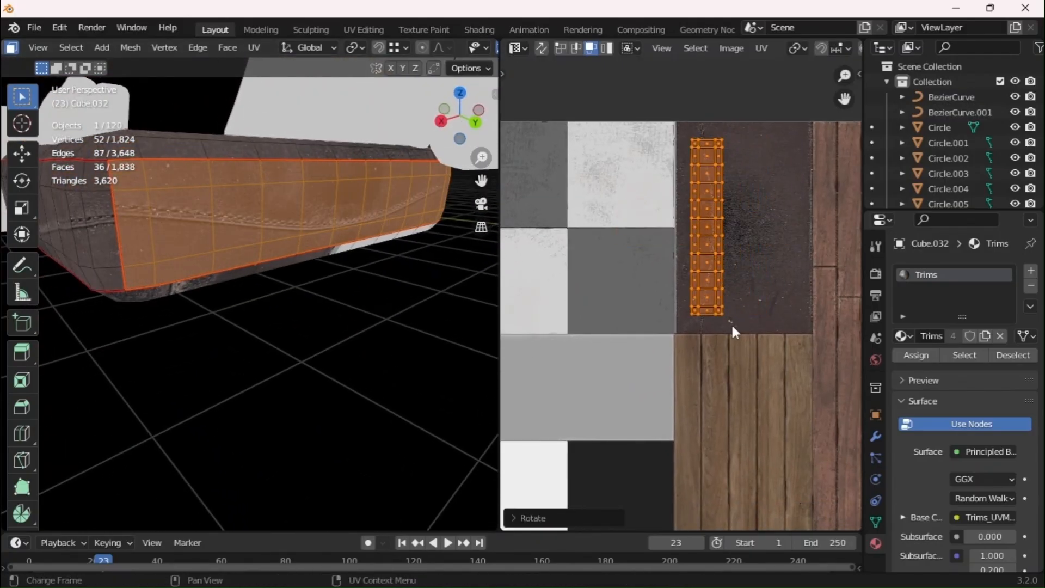
{"action": "key", "text": "g"}
{"action": "key", "text": "y"}
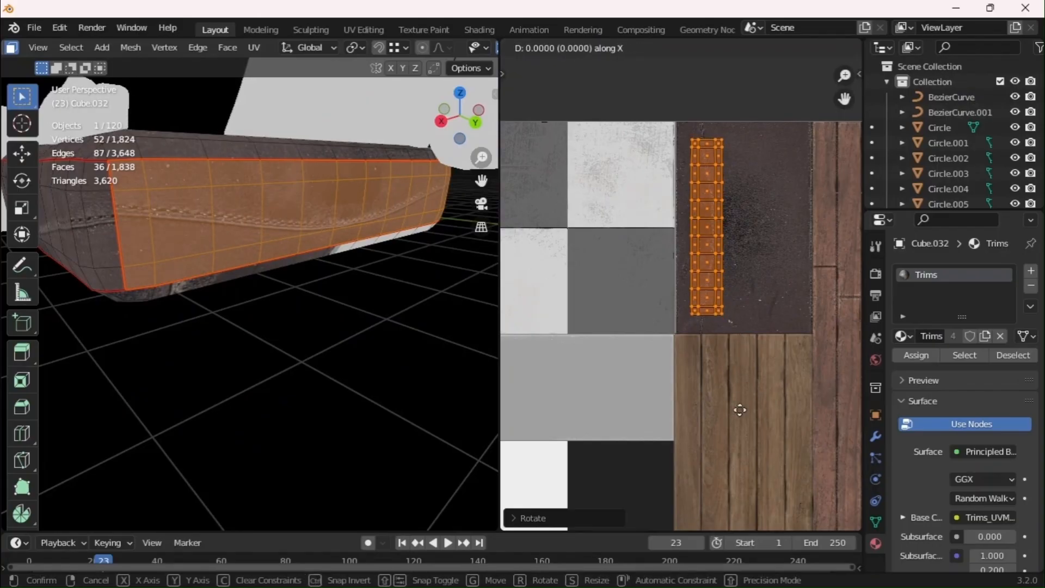
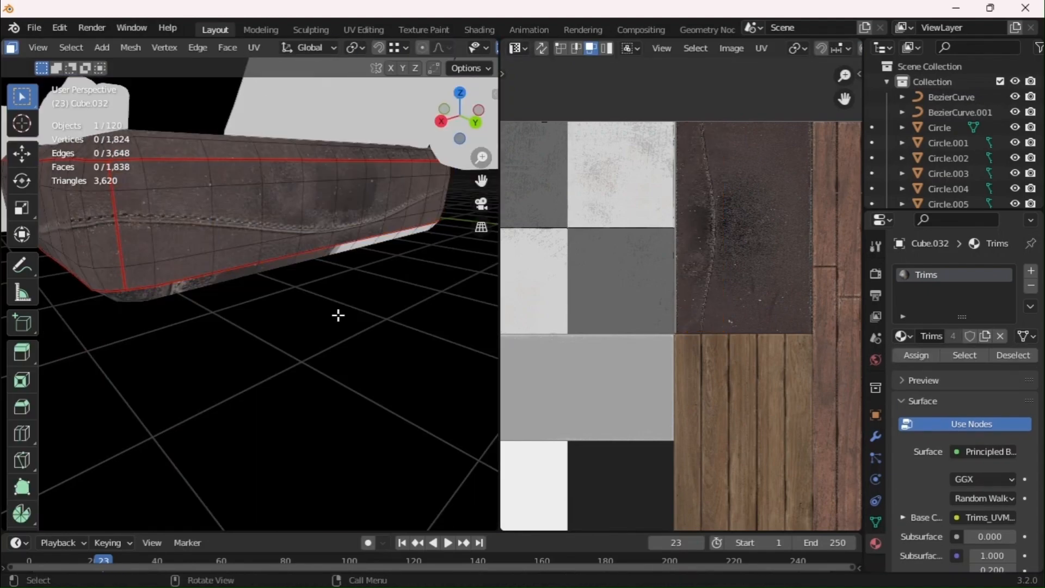
Select the faces of the cushion's opposite side and unwrap them
{"action": "scroll", "coordinate": [338, 315], "scroll_direction": "down", "scroll_amount": 5}
{"action": "middle_click_drag", "start_coordinate": [338, 315], "coordinate": [403, 280]}
{"action": "key", "text": "l"}
{"action": "middle_click_drag", "start_coordinate": [665, 432], "coordinate": [656, 320]}
{"action": "key", "text": "u"}
{"action": "left_click", "coordinate": [226, 326]}
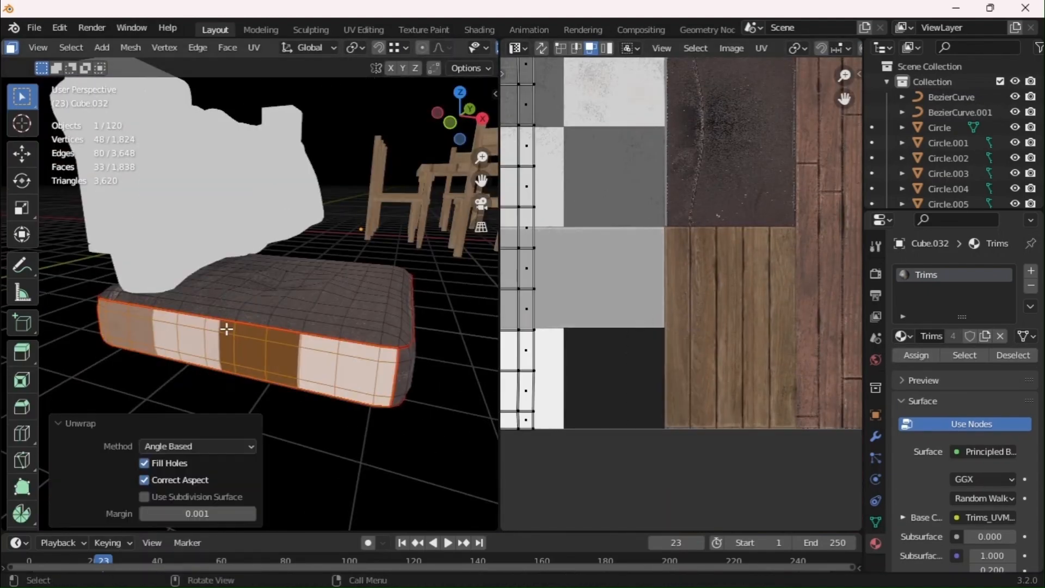
Move the opposite side's UV strip onto the leather area and shrink it
{"action": "key", "text": "a"}
{"action": "key", "text": "g"}
{"action": "left_click", "coordinate": [789, 231]}
{"action": "middle_click_drag", "start_coordinate": [789, 231], "coordinate": [759, 359]}
{"action": "key", "text": "s"}
{"action": "left_click", "coordinate": [708, 301]}
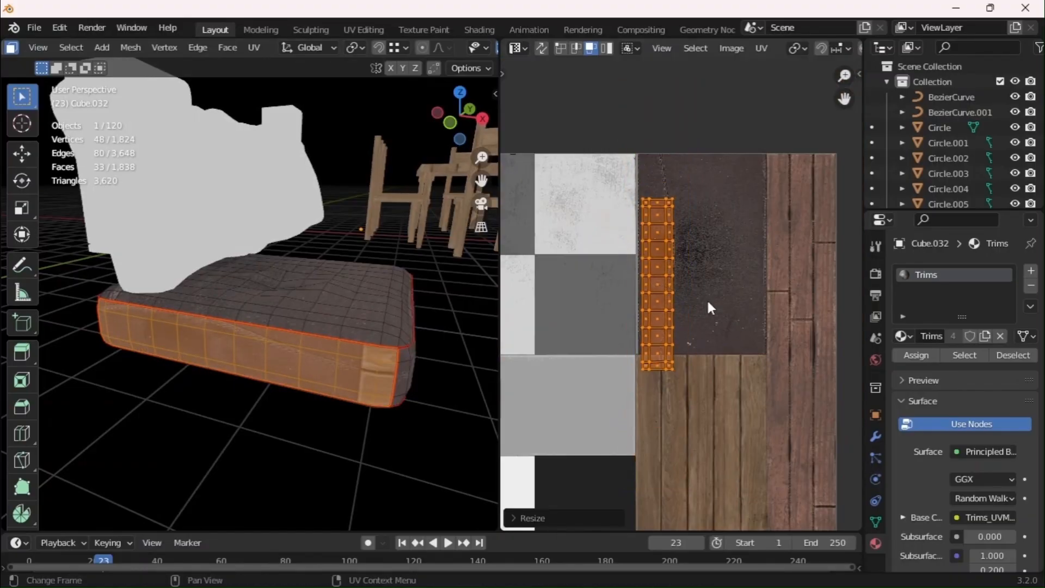
Rotate the opposite side's strip 180°, place it over the wavy seam and enlarge it to the leather's full height
{"action": "type", "text": "r180"}
{"action": "key", "text": "Return"}
{"action": "key", "text": "g"}
{"action": "left_click", "coordinate": [767, 318]}
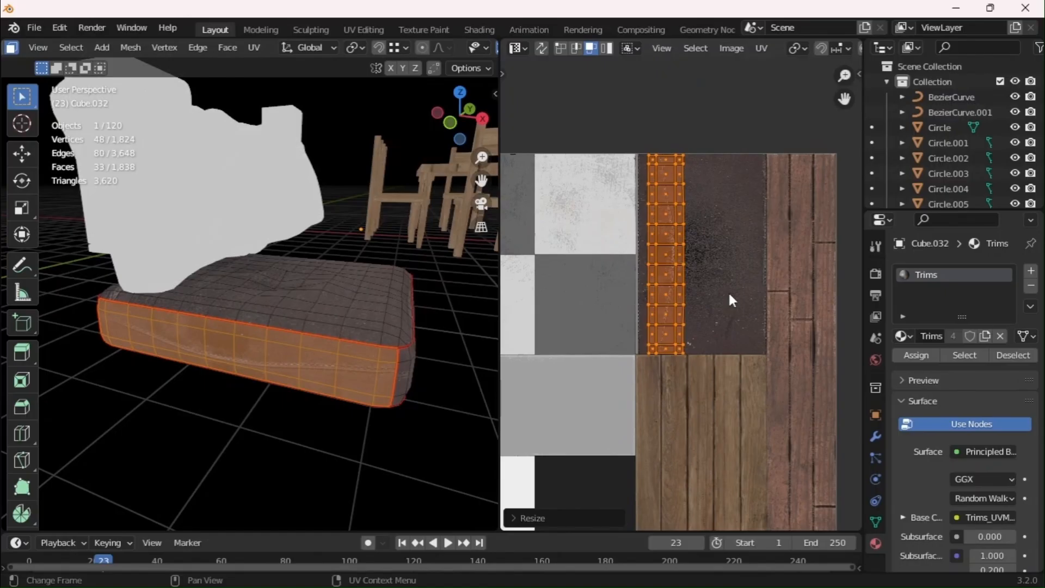
{"action": "left_click", "coordinate": [697, 284]}
Unwrap the cushion's back faces and move their UV strip onto the leather area
{"action": "middle_click_drag", "start_coordinate": [305, 297], "coordinate": [390, 282]}
{"action": "left_click", "coordinate": [390, 283]}
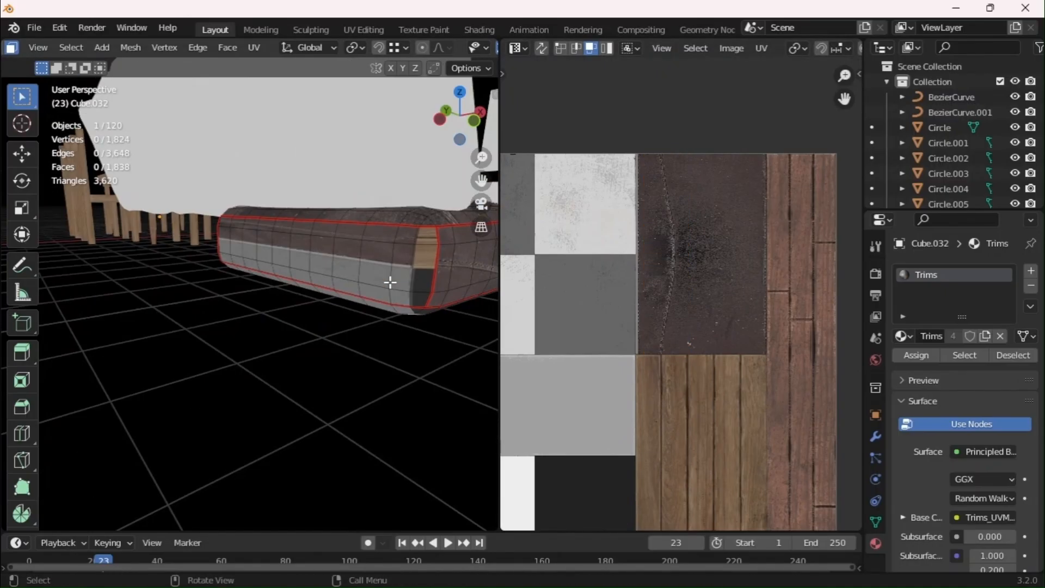
{"action": "key", "text": "l"}
{"action": "key", "text": "u"}
{"action": "left_click", "coordinate": [390, 283]}
{"action": "key", "text": "a"}
{"action": "key", "text": "g"}
{"action": "left_click", "coordinate": [538, 309]}
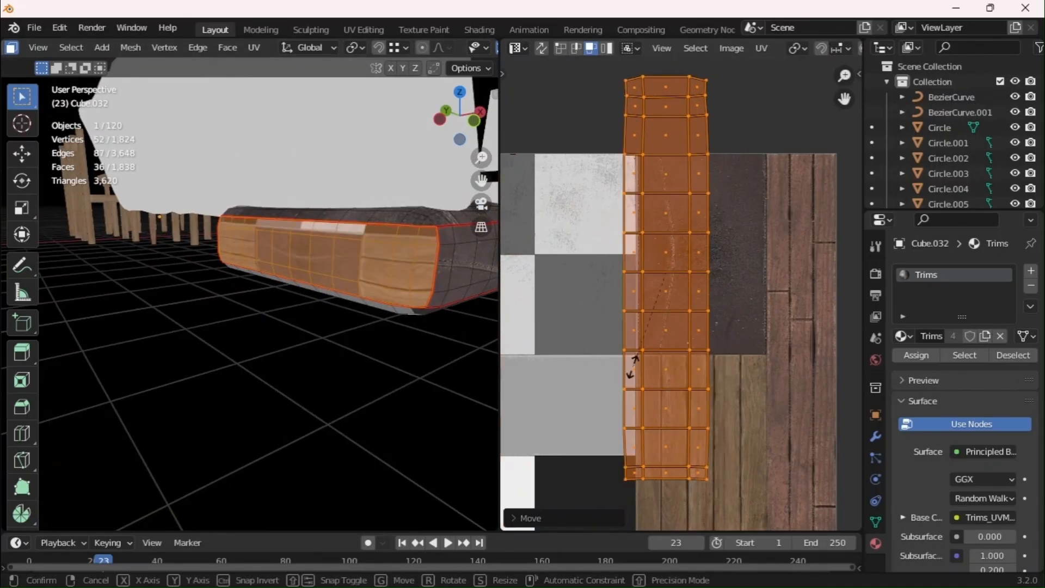
Shrink the back's UV strip to the leather's height and align it horizontally over the wavy seam
{"action": "key", "text": "s"}
{"action": "left_click", "coordinate": [653, 295]}
{"action": "key", "text": "g"}
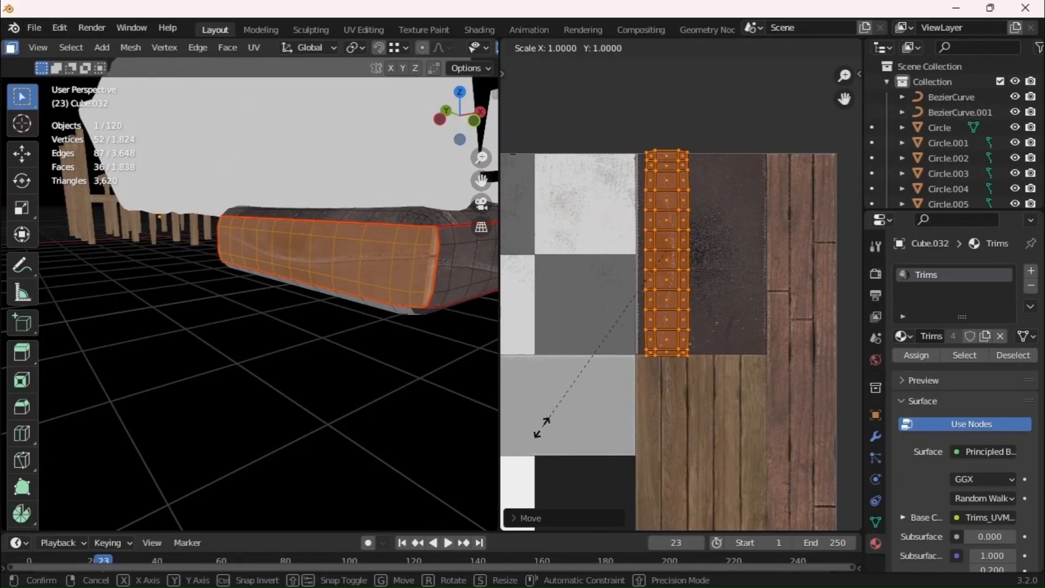
{"action": "key", "text": "x"}
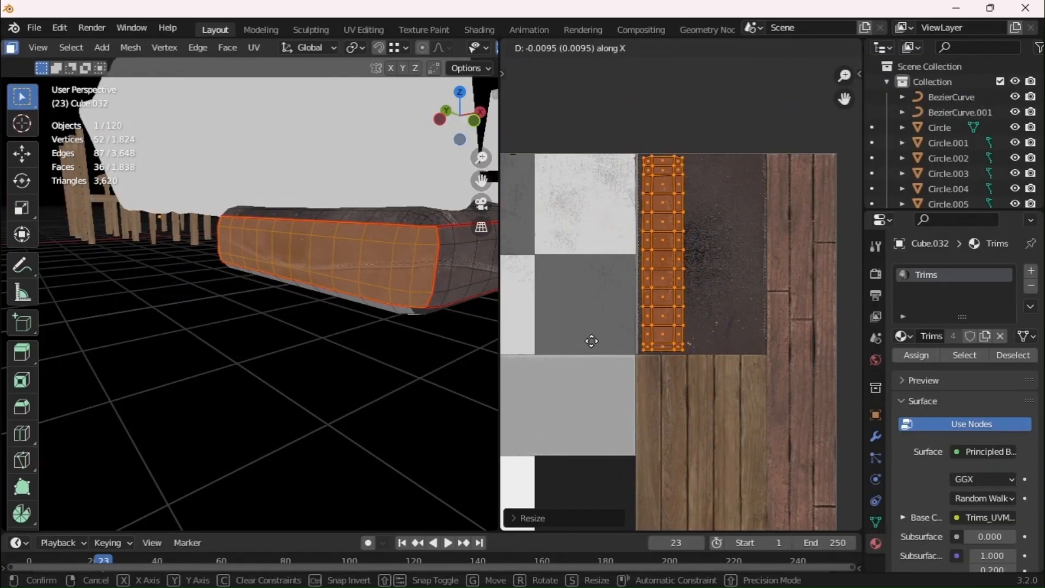
{"action": "left_click", "coordinate": [591, 341]}
Select the cushion's underside faces and unwrap them
{"action": "key", "text": "Tab"}
{"action": "middle_click_drag", "start_coordinate": [344, 324], "coordinate": [309, 267]}
{"action": "key", "text": "Tab"}
{"action": "key", "text": "l"}
{"action": "key", "text": "u"}
{"action": "left_click", "coordinate": [310, 269]}
Shrink the underside's UV island and move it inside the leather area
{"action": "middle_click_drag", "start_coordinate": [646, 386], "coordinate": [647, 451], "text": "ctrl"}
{"action": "key", "text": "a"}
{"action": "key", "text": "s"}
{"action": "left_click", "coordinate": [651, 371]}
{"action": "key", "text": "g"}
{"action": "left_click", "coordinate": [705, 335]}
{"action": "key", "text": "s"}
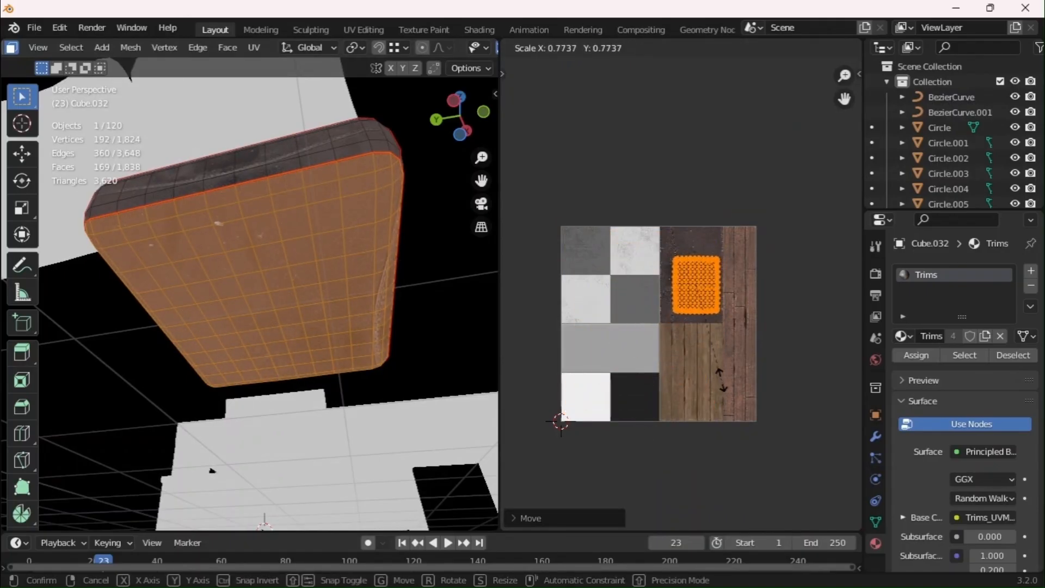
{"action": "left_click", "coordinate": [717, 364]}
Nudge the underside's island between the wavy seam and the leather's edge, adjust its scale and check it in Object Mode
{"action": "middle_click_drag", "start_coordinate": [718, 361], "coordinate": [743, 68], "text": "ctrl"}
{"action": "key", "text": "g"}
{"action": "left_click", "coordinate": [754, 323]}
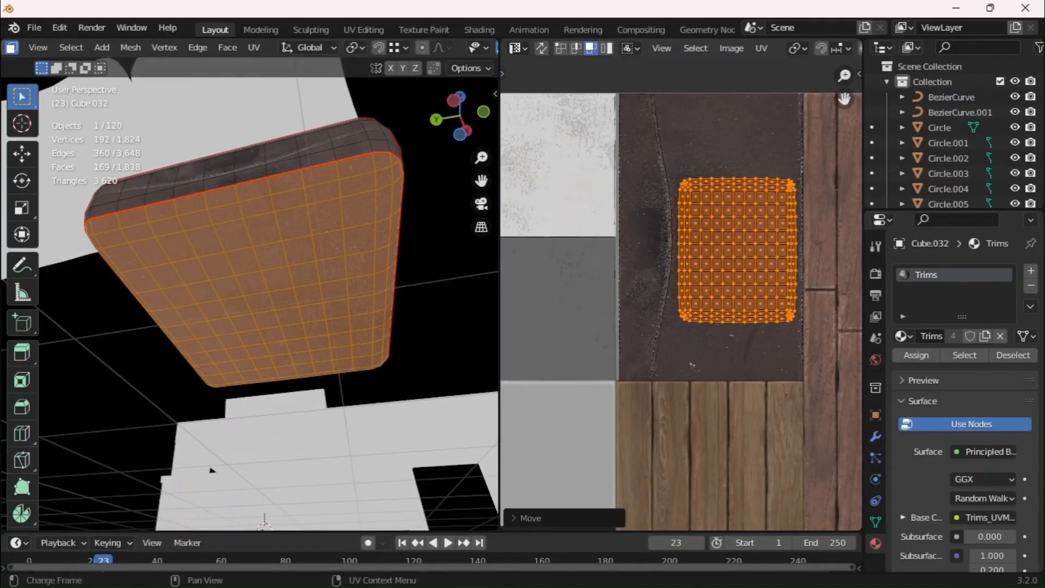
{"action": "key", "text": "s"}
{"action": "left_click", "coordinate": [780, 368]}
{"action": "key", "text": "Tab"}
{"action": "key", "text": "Tab"}
Reveal the hidden geometry and select the middle cushion's top faces bounded by seams
{"action": "key", "text": "alt+a"}
{"action": "middle_click_drag", "start_coordinate": [230, 234], "coordinate": [179, 261]}
{"action": "middle_click_drag", "start_coordinate": [180, 261], "coordinate": [262, 218], "text": "ctrl"}
{"action": "key", "text": "Tab"}
{"action": "key", "text": "Tab"}
{"action": "key", "text": "alt+h"}
{"action": "key", "text": "alt+a"}
{"action": "key", "text": "l"}
{"action": "middle_click_drag", "start_coordinate": [667, 288], "coordinate": [668, 326], "text": "ctrl"}
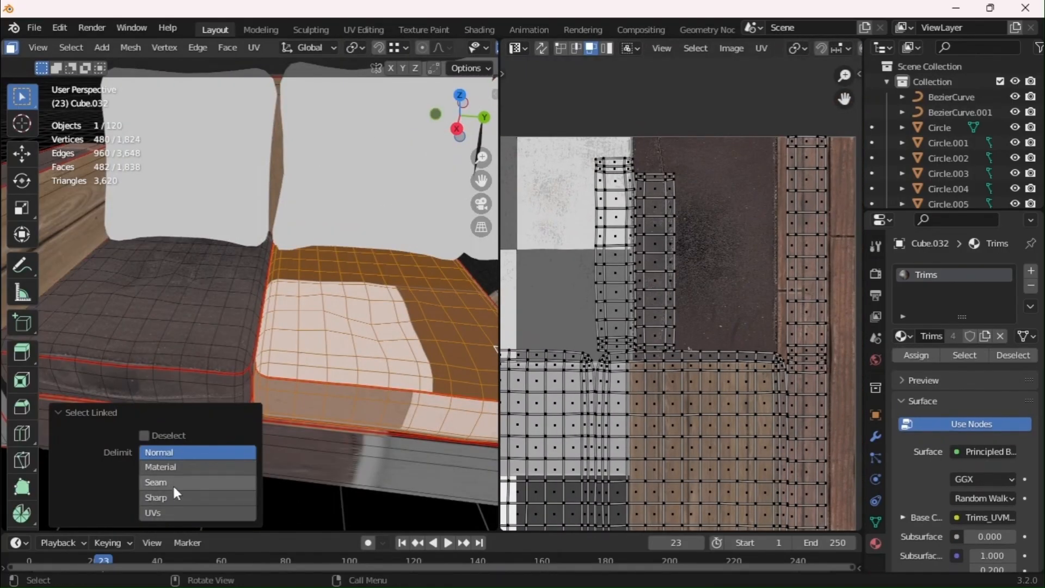
{"action": "left_click", "coordinate": [155, 483]}
Move the middle cushion top's UV island onto the leather area and shrink it to fit inside
{"action": "scroll", "coordinate": [695, 296], "scroll_direction": "down", "scroll_amount": 5}
{"action": "key", "text": "a"}
{"action": "key", "text": "g"}
{"action": "left_click", "coordinate": [794, 240]}
{"action": "key", "text": "s"}
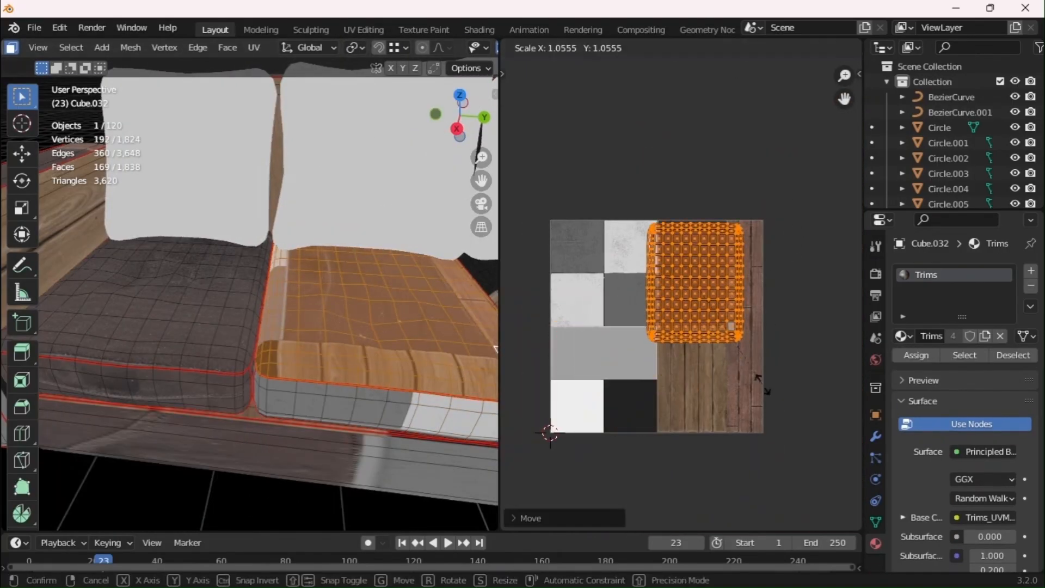
{"action": "left_click", "coordinate": [716, 396]}
{"action": "scroll", "coordinate": [717, 397], "scroll_direction": "up", "scroll_amount": 4}
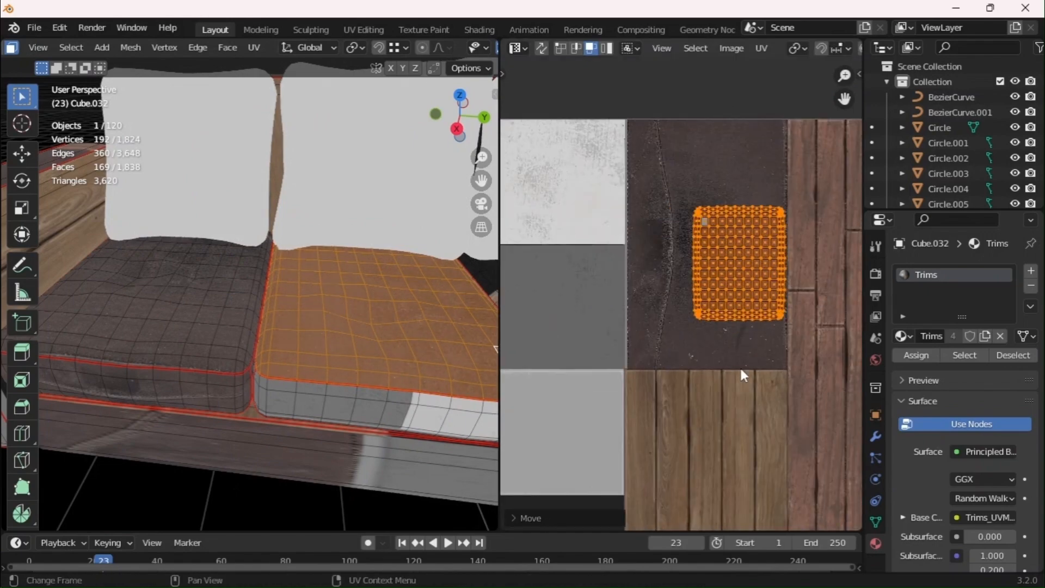
Rotate the middle cushion top's island 90°, move it to the leather's upper end and check it in Object Mode
{"action": "key", "text": "s"}
{"action": "left_click", "coordinate": [750, 378]}
{"action": "type", "text": "r90"}
{"action": "left_click", "coordinate": [810, 405]}
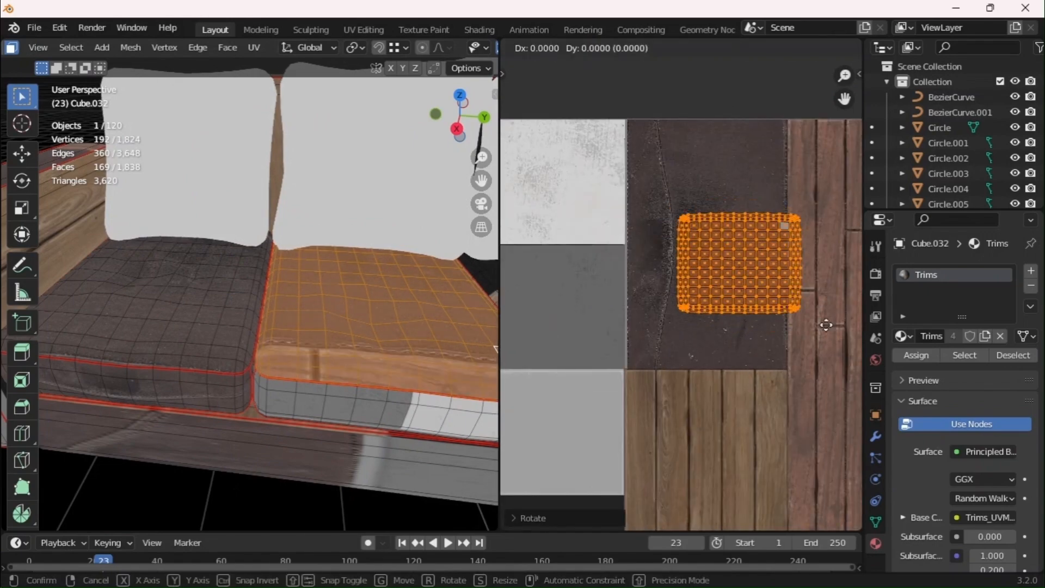
{"action": "left_click", "coordinate": [733, 235]}
{"action": "middle_click_drag", "start_coordinate": [371, 336], "coordinate": [290, 339], "text": "shift"}
{"action": "key", "text": "Tab"}
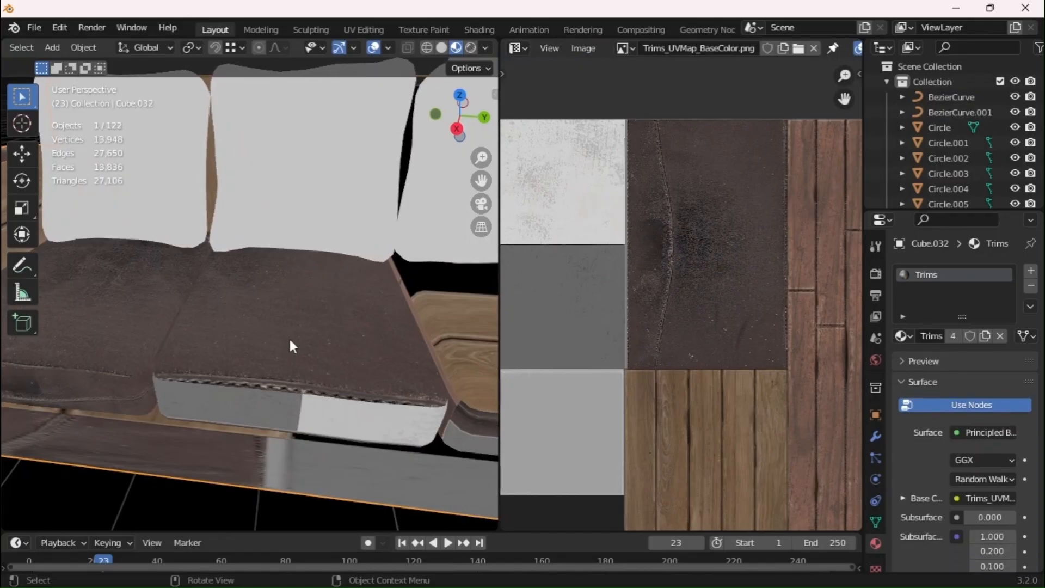
Shrink and nudge the middle cushion top's island until it clears the leather's stitched edges
{"action": "key", "text": "Tab"}
{"action": "key", "text": "s"}
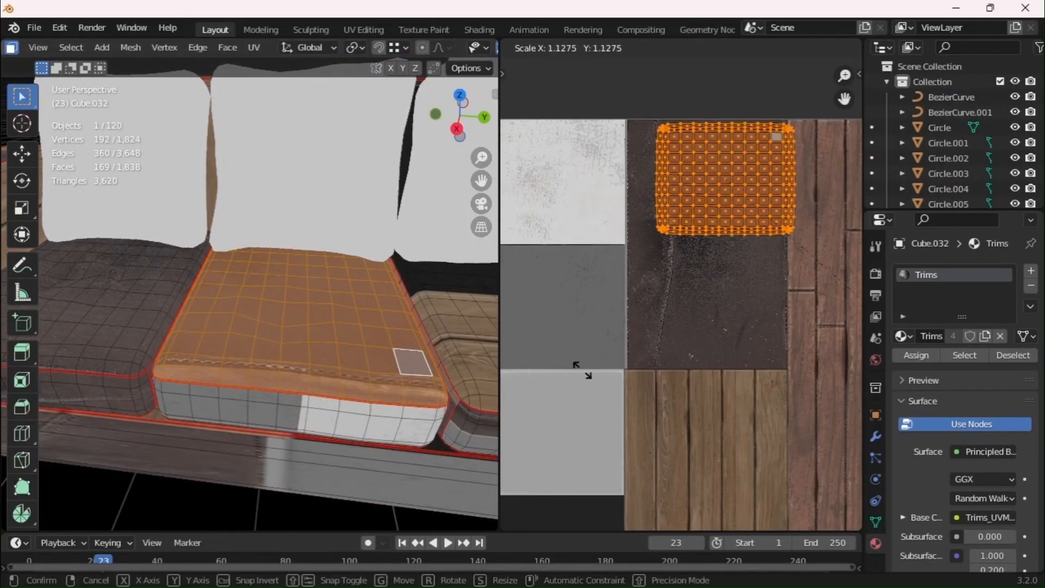
{"action": "left_click", "coordinate": [603, 352]}
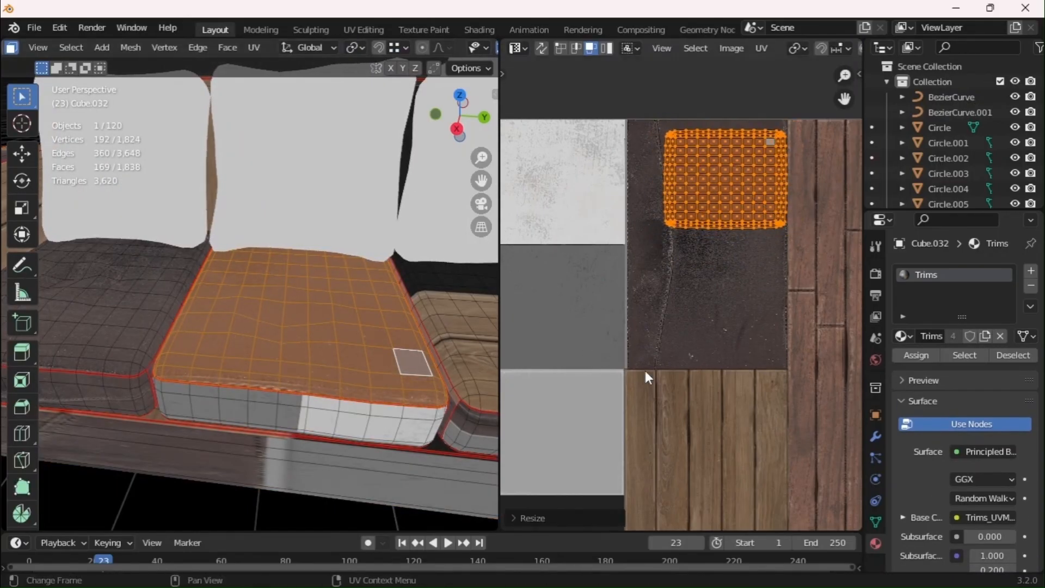
{"action": "left_click", "coordinate": [681, 261]}
{"action": "key", "text": "s"}
{"action": "left_click", "coordinate": [720, 264]}
{"action": "key", "text": "g"}
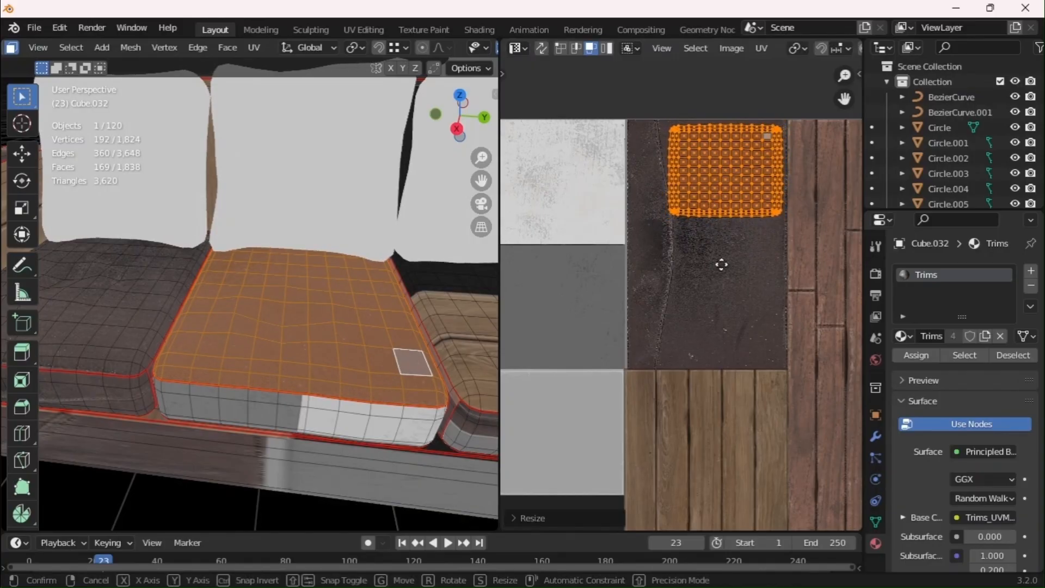
{"action": "left_click", "coordinate": [764, 229]}
Select the middle cushion's front faces and move their UV strip over the leather's wavy seam
{"action": "key", "text": "Tab"}
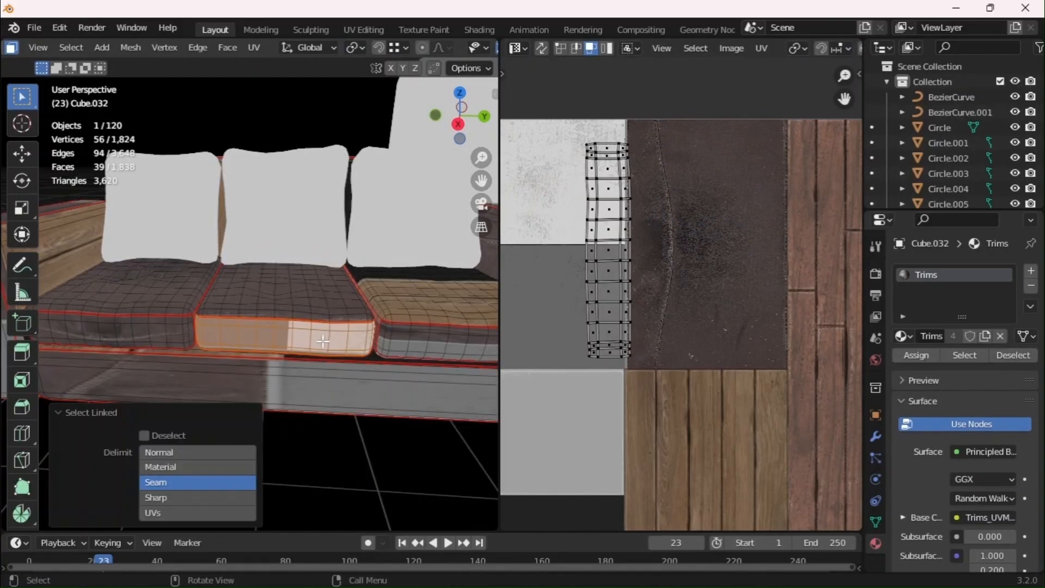
{"action": "scroll", "coordinate": [668, 450], "scroll_direction": "down", "scroll_amount": 3}
{"action": "key", "text": "a"}
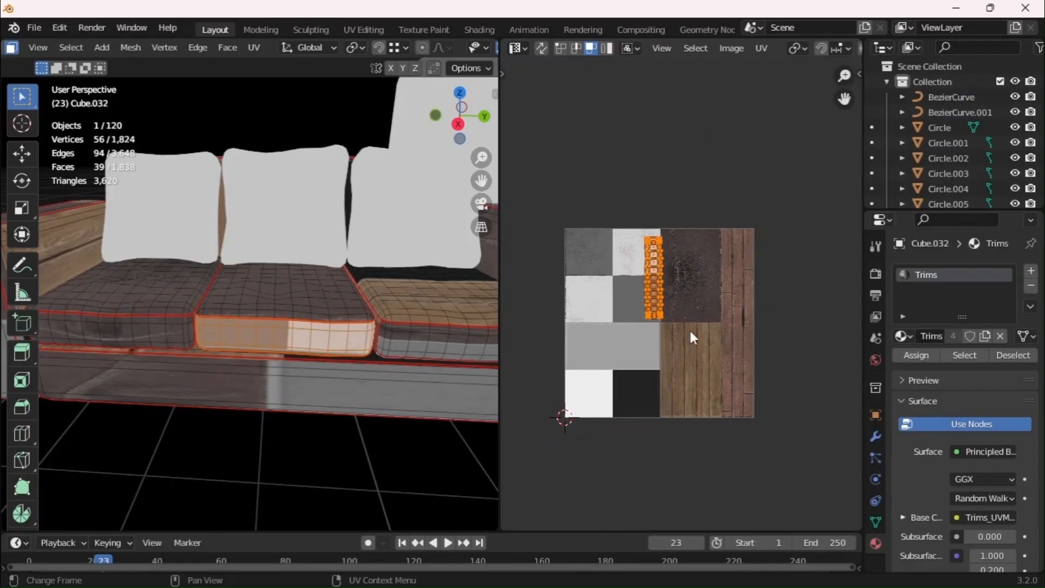
{"action": "scroll", "coordinate": [607, 346], "scroll_direction": "up", "scroll_amount": 3}
{"action": "key", "text": "g"}
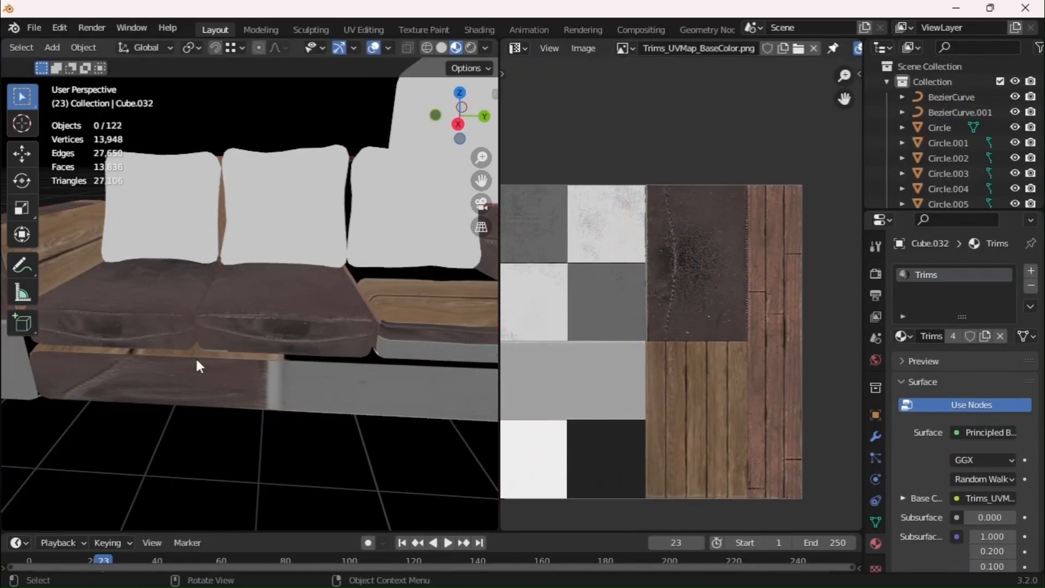
Isolate the middle cushion, select its side faces by seam and fit their UV strip over the leather's wavy seam
{"action": "middle_click_drag", "start_coordinate": [195, 357], "coordinate": [247, 295]}
{"action": "scroll", "coordinate": [218, 305], "scroll_direction": "up", "scroll_amount": 4}
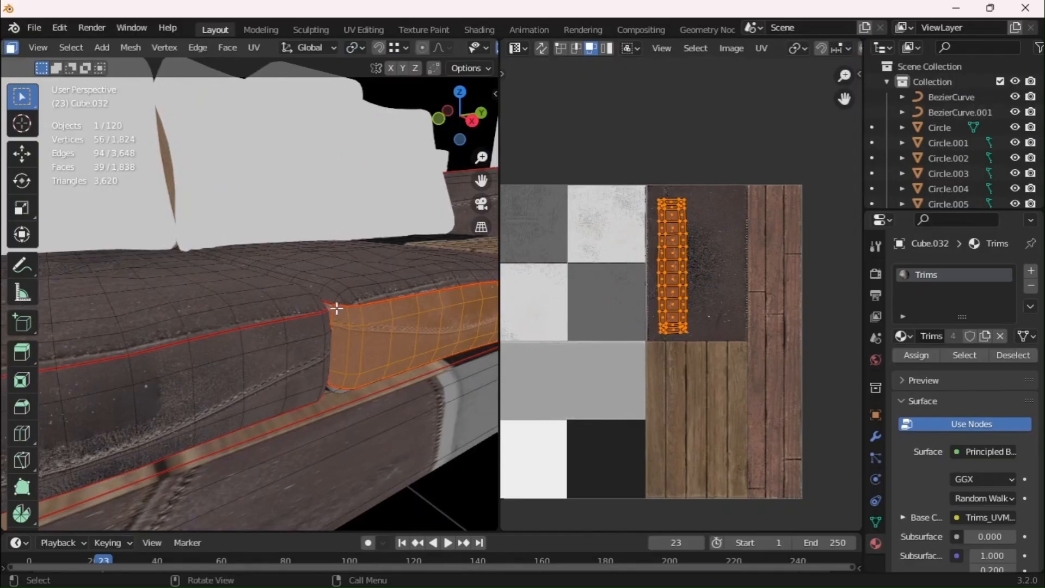
{"action": "middle_click_drag", "start_coordinate": [334, 305], "coordinate": [310, 322]}
{"action": "key", "text": "l"}
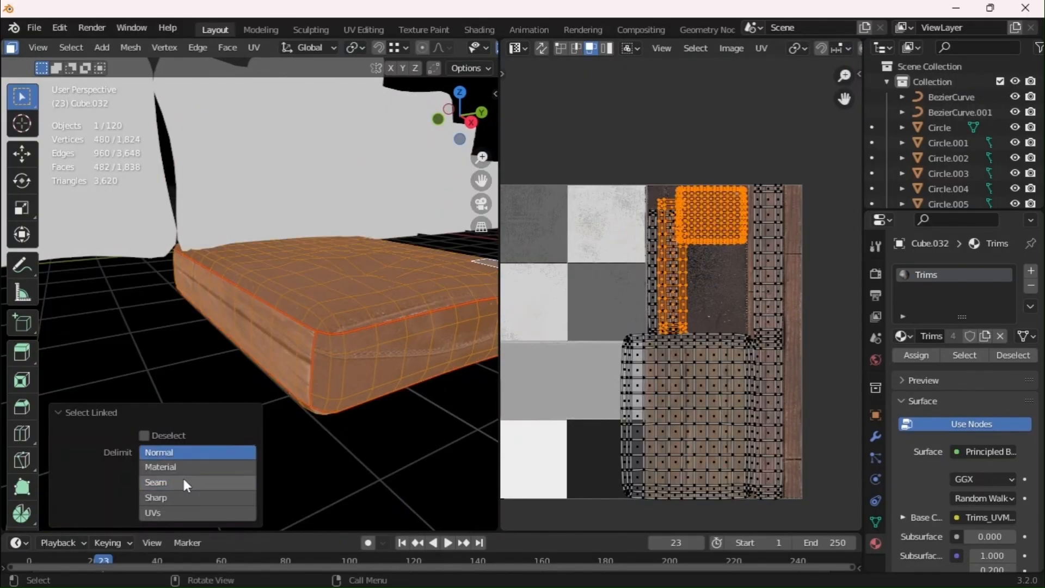
{"action": "key", "text": "g"}
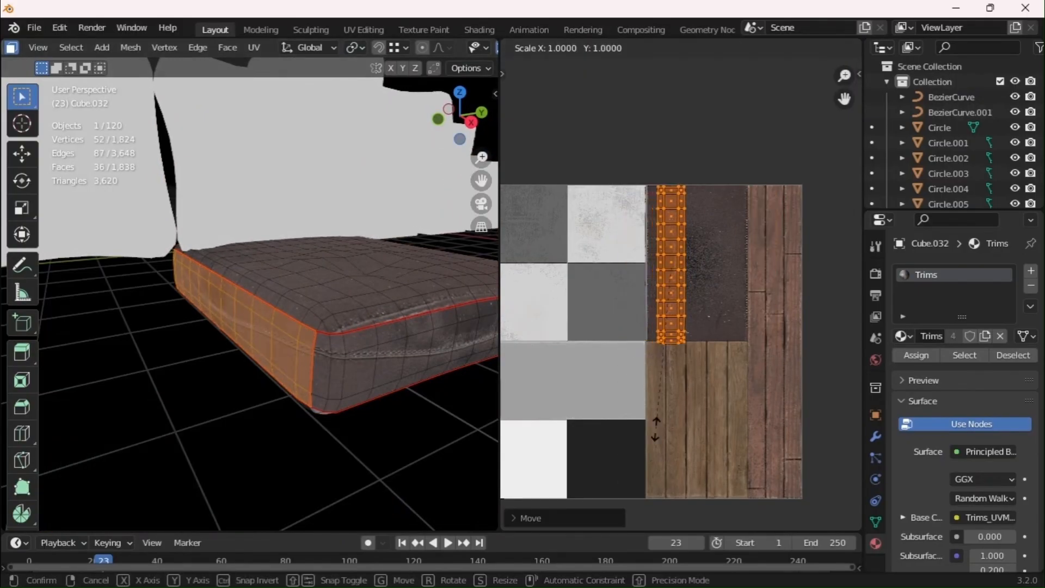
{"action": "left_click", "coordinate": [660, 423]}
{"action": "middle_click_drag", "start_coordinate": [479, 392], "coordinate": [384, 389]}
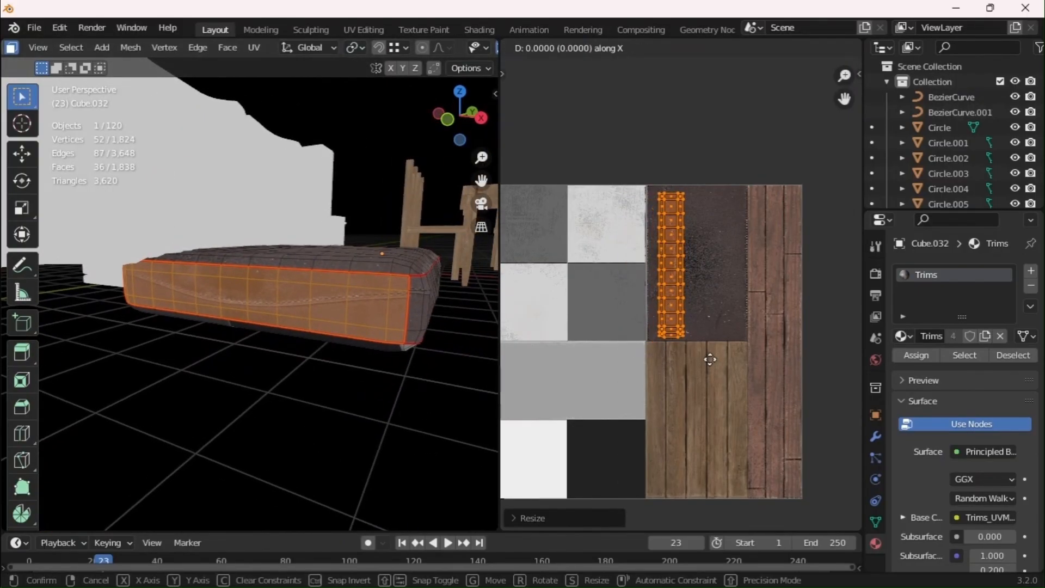
{"action": "left_click", "coordinate": [726, 311]}
Select the middle cushion's rear faces by seam, rotate their UV strip 180° and fit it over the leather's wavy seam
{"action": "middle_click_drag", "start_coordinate": [305, 261], "coordinate": [441, 254]}
{"action": "key", "text": "alt+a"}
{"action": "type", "text": "l"}
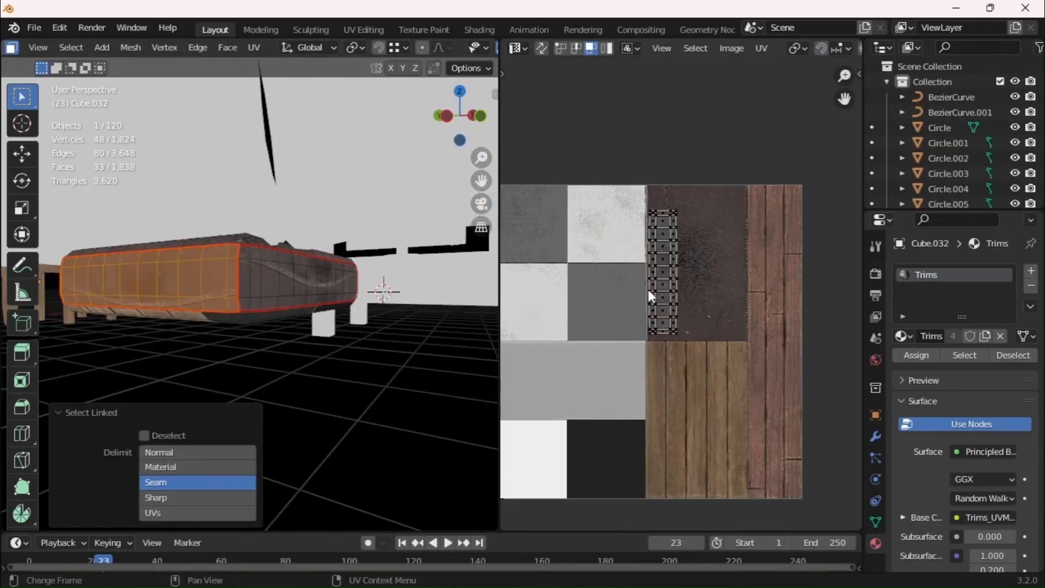
{"action": "type", "text": "ar180"}
{"action": "key", "text": "Return"}
{"action": "key", "text": "g"}
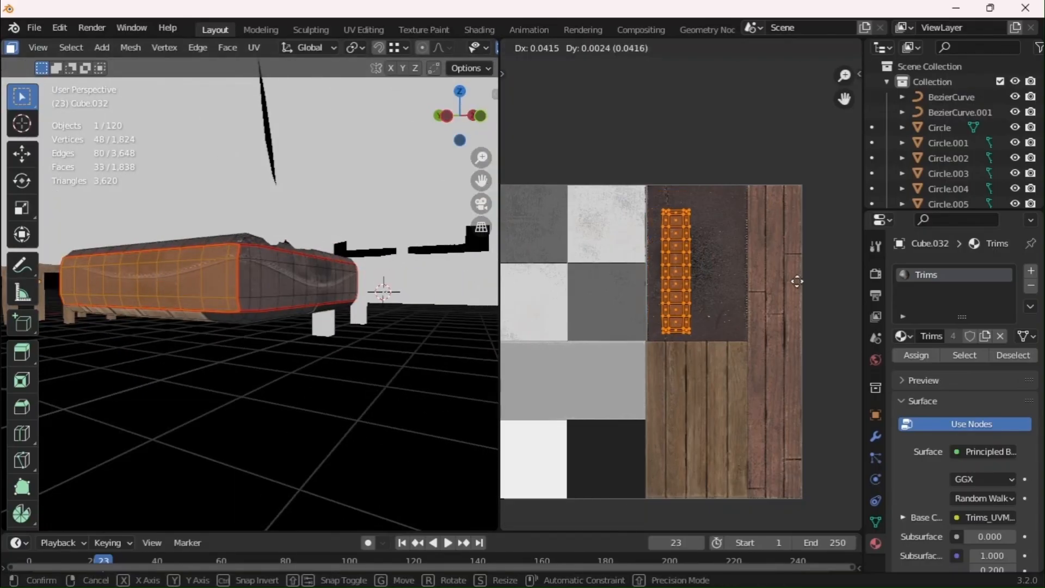
{"action": "left_click", "coordinate": [787, 289]}
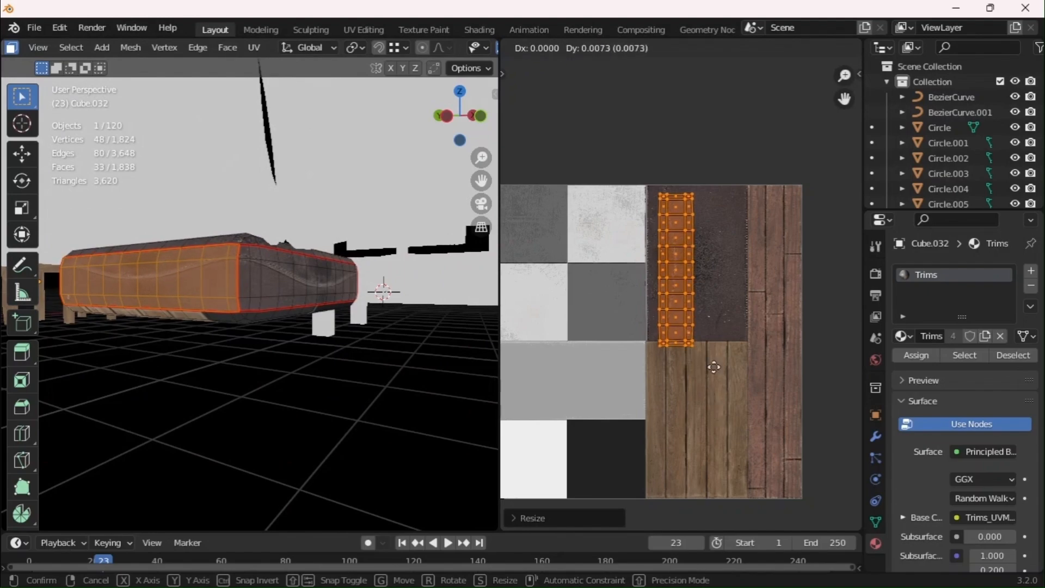
{"action": "left_click", "coordinate": [724, 398]}
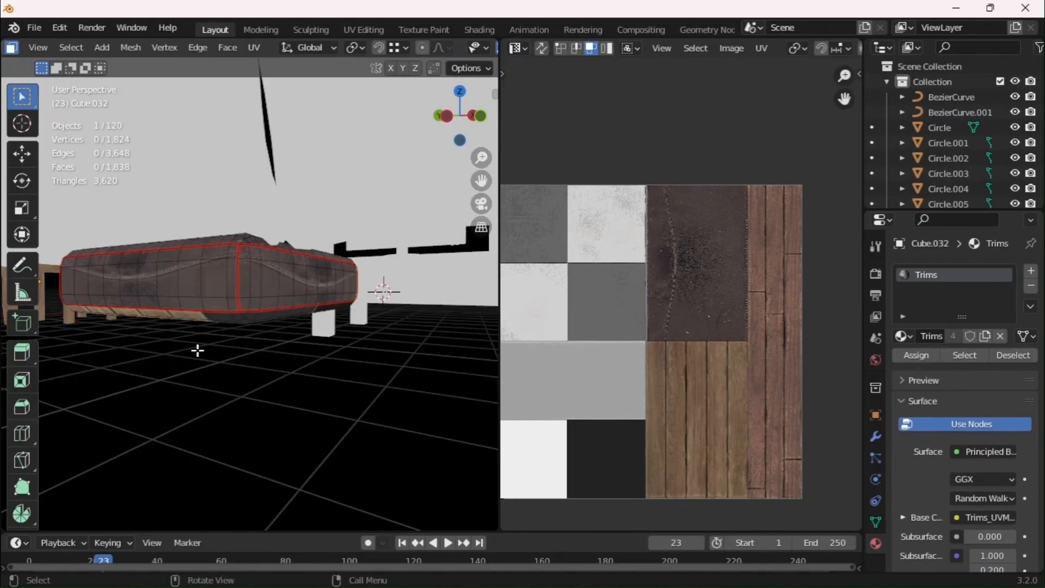
{"action": "key", "text": "l"}
{"action": "left_click", "coordinate": [715, 263]}
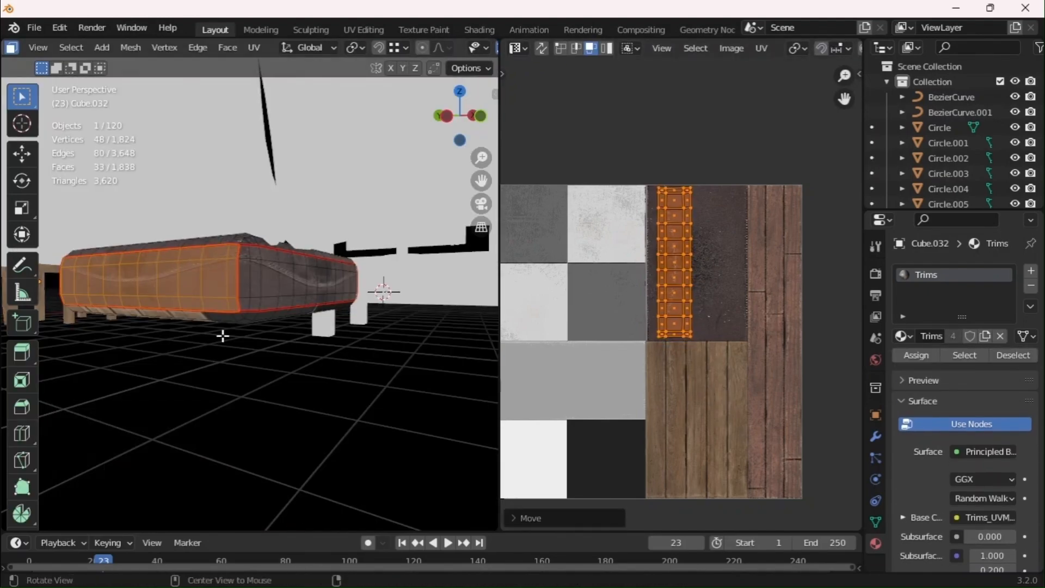
Select the middle cushion's opposite side faces, rotate their UV strip 180° and align it over the leather's wavy seam
{"action": "middle_click_drag", "start_coordinate": [221, 333], "coordinate": [256, 292]}
{"action": "key", "text": "alt+a"}
{"action": "key", "text": "l"}
{"action": "key", "text": "g"}
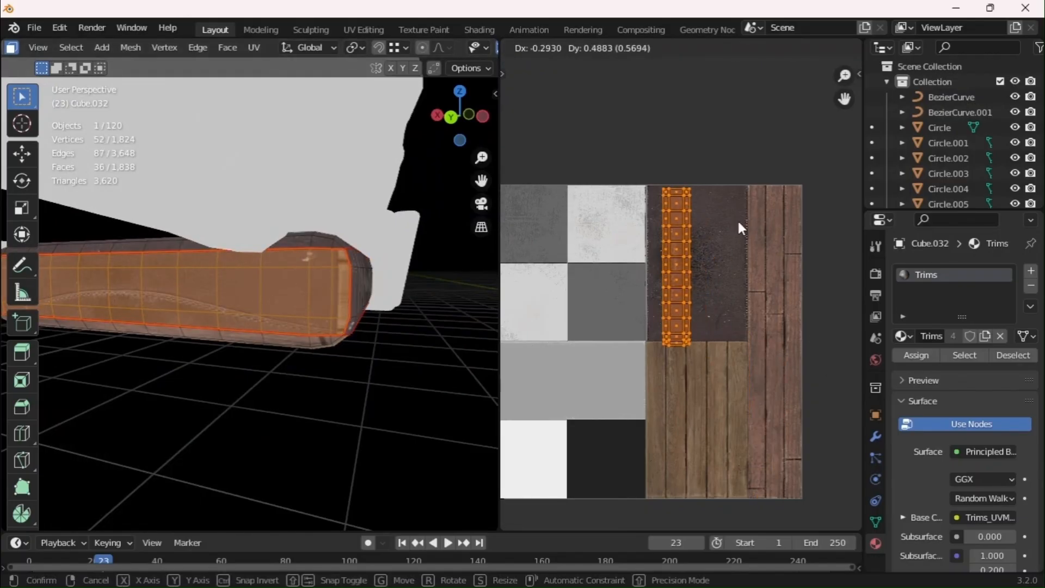
{"action": "left_click", "coordinate": [738, 228]}
{"action": "type", "text": "r180"}
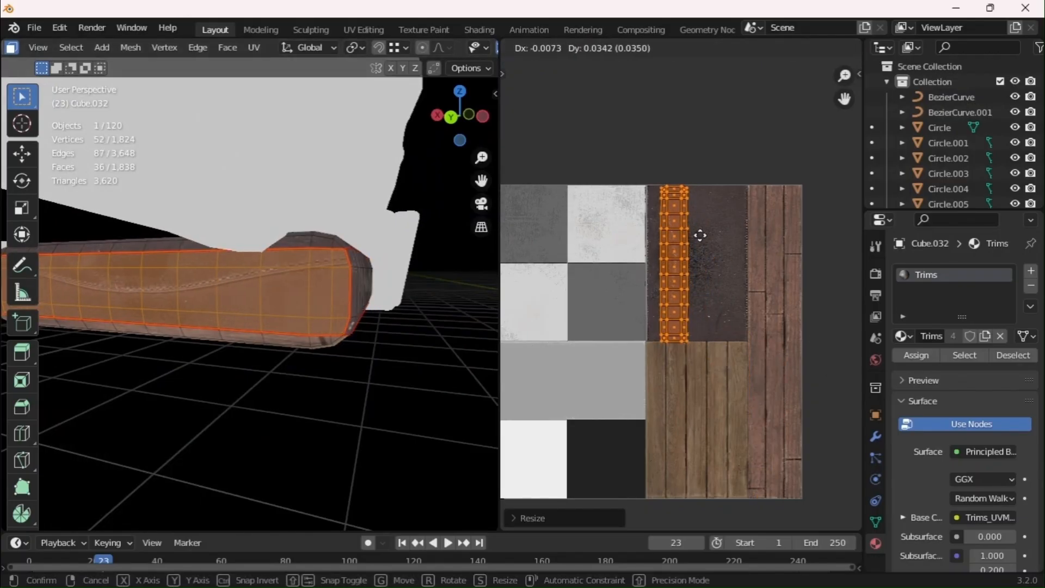
{"action": "middle_click_drag", "start_coordinate": [380, 294], "coordinate": [413, 297]}
{"action": "key", "text": "g"}
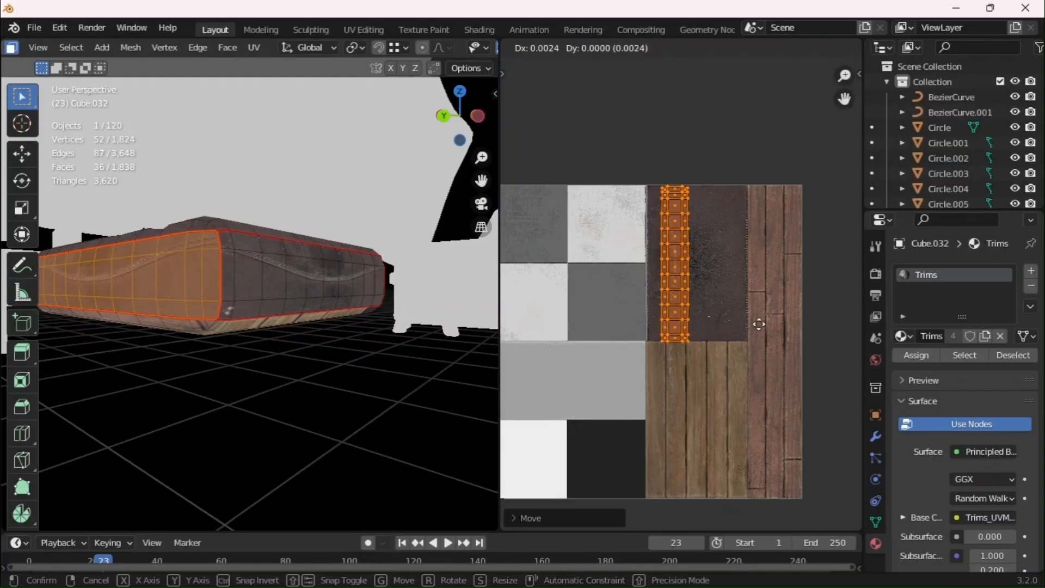
{"action": "left_click", "coordinate": [729, 299]}
Select the middle cushion's underside, move its UV island onto the leather and shrink it to fit beside the wavy seam
{"action": "middle_click_drag", "start_coordinate": [383, 304], "coordinate": [401, 269]}
{"action": "key", "text": "l"}
{"action": "key", "text": "g"}
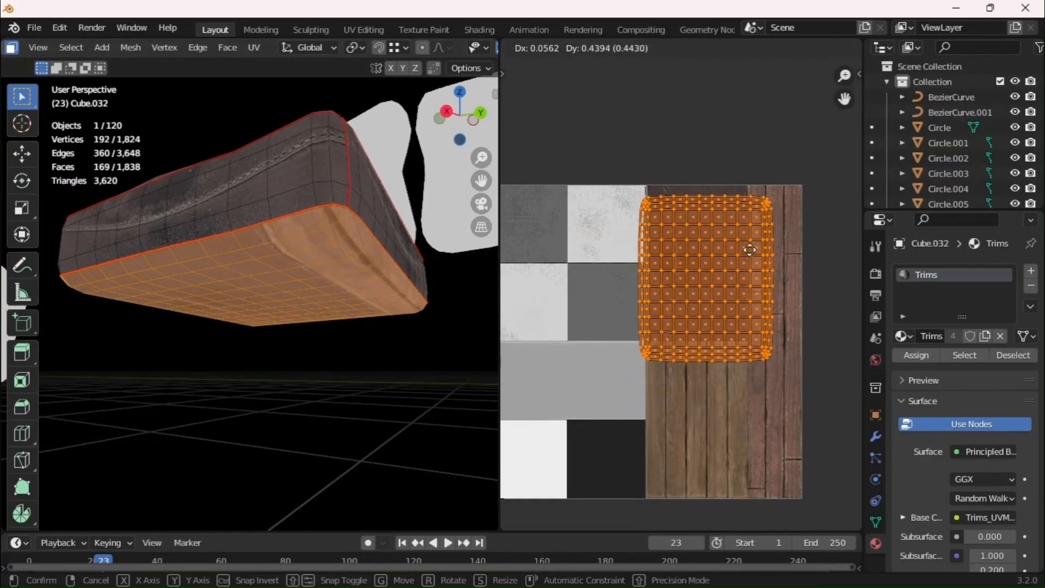
{"action": "left_click", "coordinate": [750, 256]}
{"action": "key", "text": "s"}
{"action": "left_click", "coordinate": [801, 398]}
{"action": "key", "text": "g"}
{"action": "left_click", "coordinate": [817, 444]}
Shrink and rotate the middle cushion underside's island, keeping it at the lower end of the leather
{"action": "key", "text": "s"}
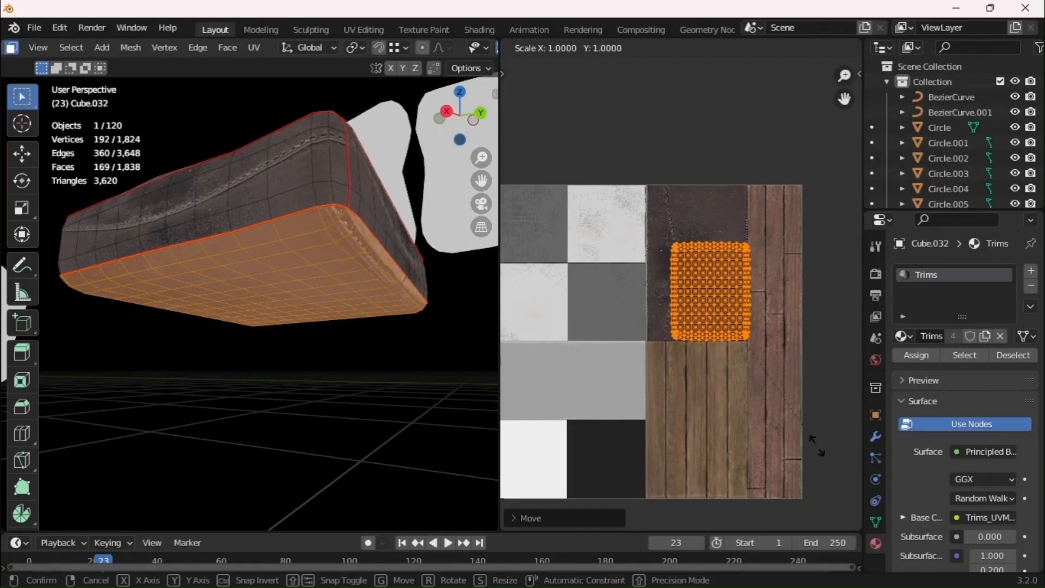
{"action": "left_click", "coordinate": [763, 295]}
{"action": "type", "text": "g"}
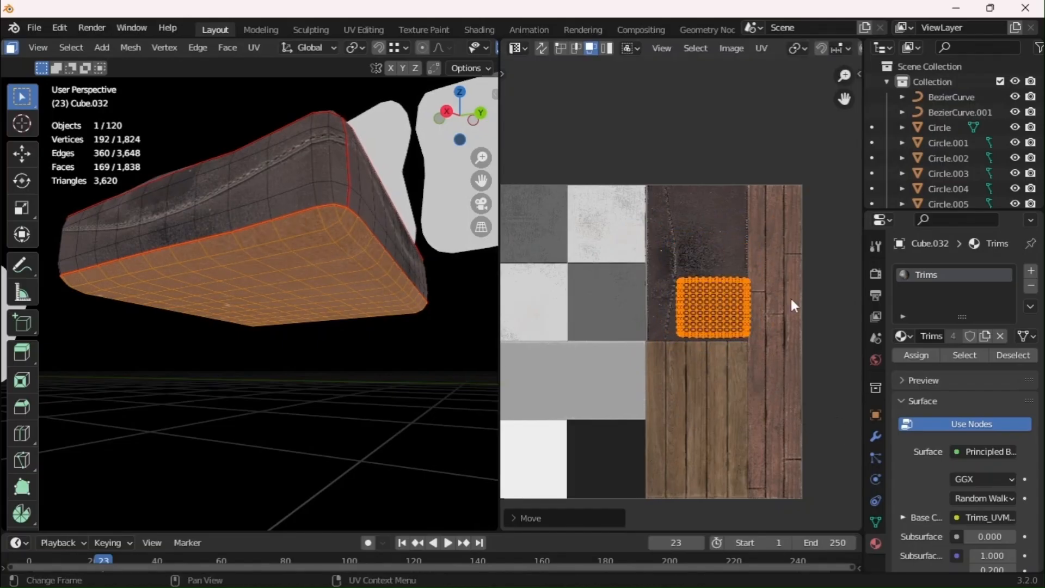
{"action": "type", "text": "r180"}
{"action": "key", "text": "Return"}
{"action": "key", "text": "g"}
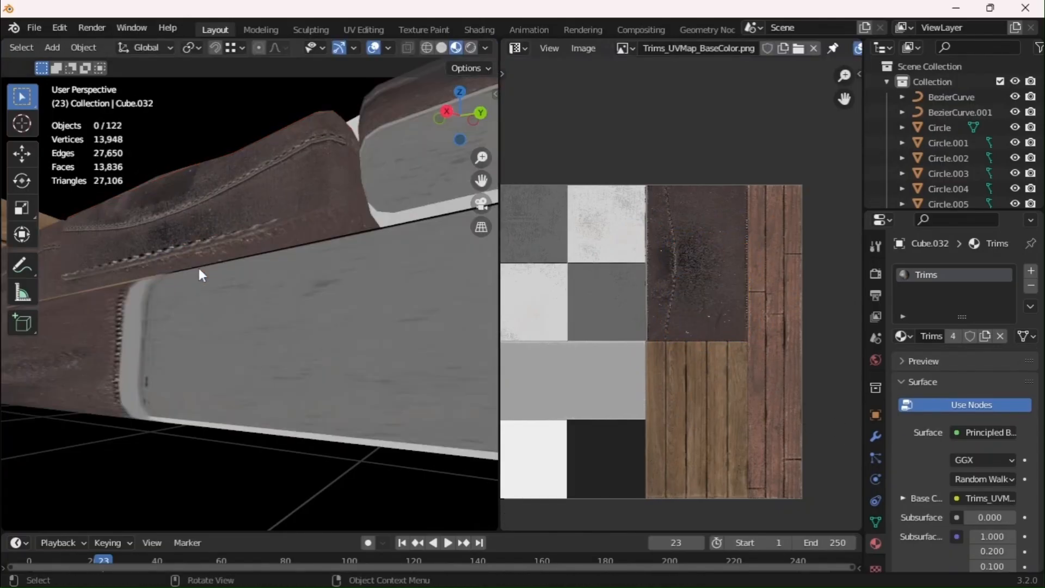
Select the top of the end cushion beside the armrest and move and shrink its UV island onto the leather
{"action": "middle_click_drag", "start_coordinate": [198, 273], "coordinate": [248, 263]}
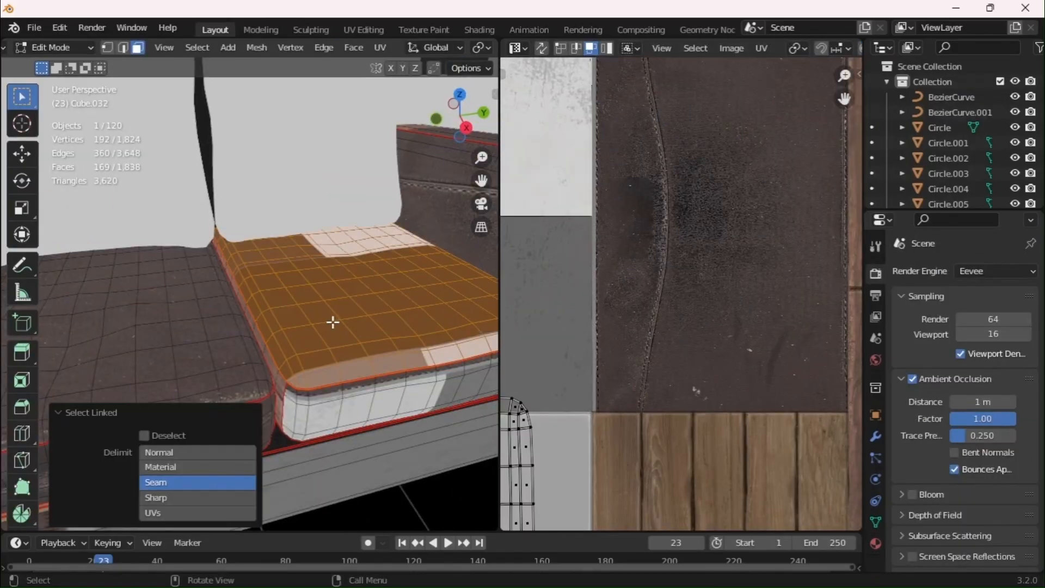
{"action": "scroll", "coordinate": [544, 403], "scroll_direction": "down", "scroll_amount": 2}
{"action": "middle_click_drag", "start_coordinate": [545, 403], "coordinate": [668, 282]}
{"action": "key", "text": "a"}
{"action": "key", "text": "g"}
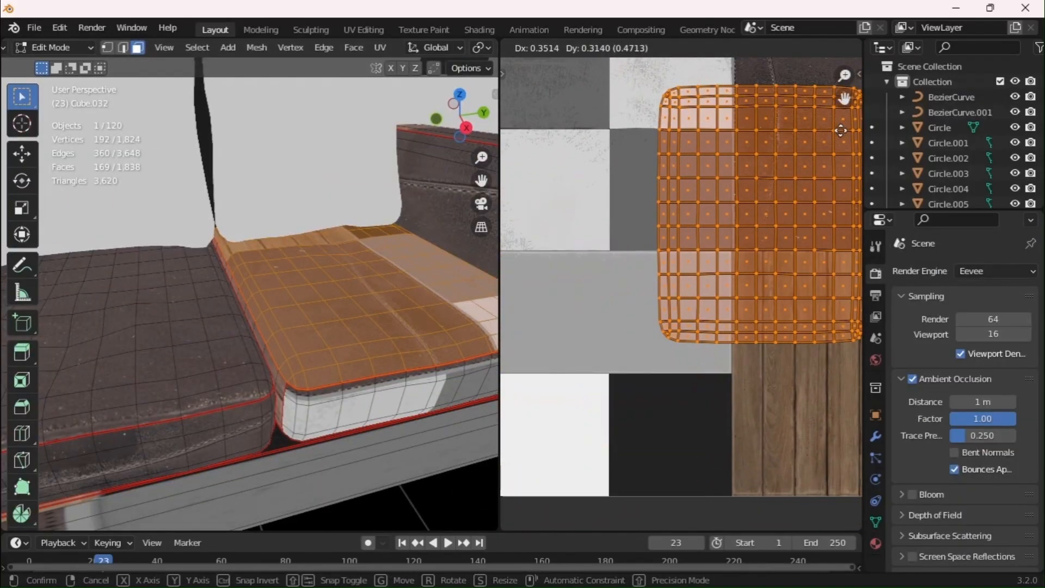
{"action": "left_click", "coordinate": [835, 130]}
{"action": "middle_click_drag", "start_coordinate": [809, 207], "coordinate": [630, 321]}
{"action": "key", "text": "s"}
{"action": "left_click", "coordinate": [685, 344]}
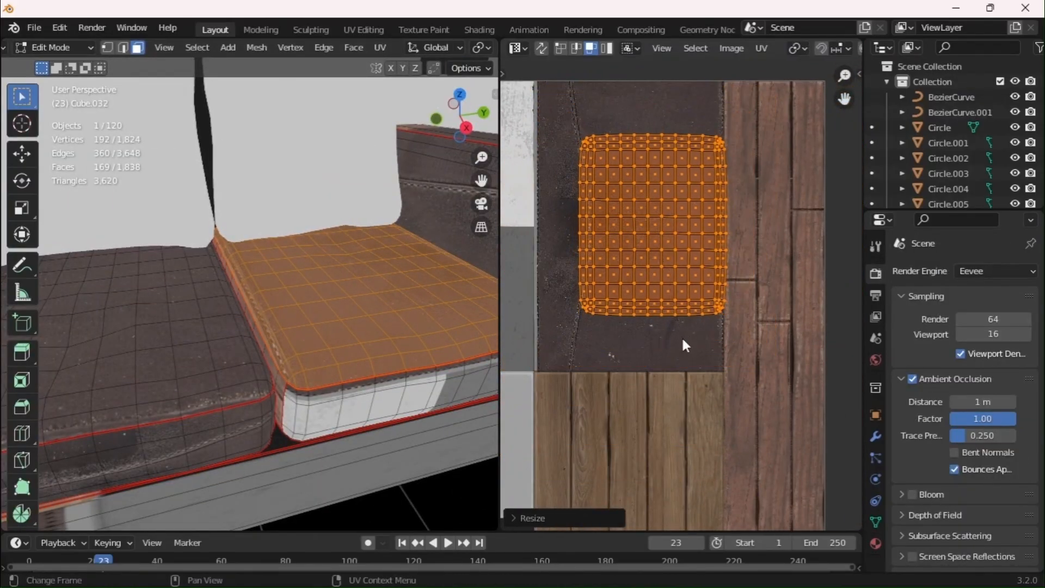
Rotate the end cushion top's island 90°, shift it to the leather's lower end and check it in Object Mode
{"action": "type", "text": "gr90"}
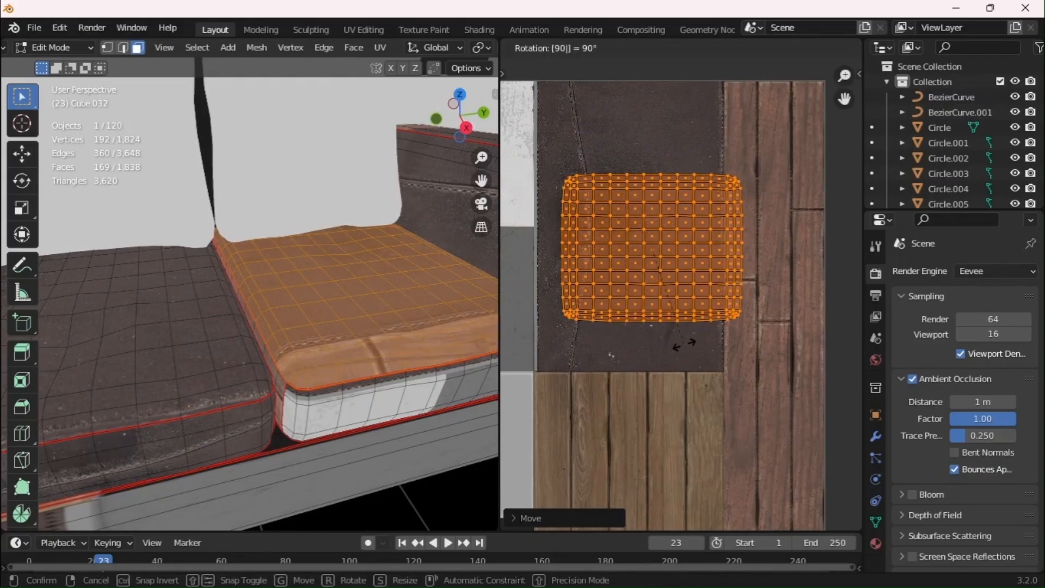
{"action": "left_click", "coordinate": [726, 380]}
{"action": "key", "text": "g"}
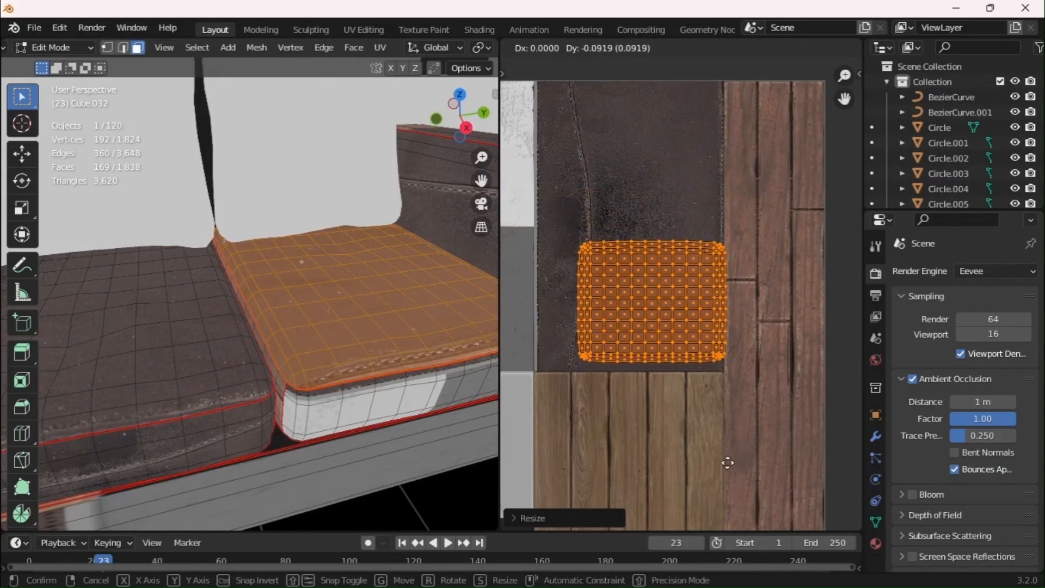
{"action": "left_click", "coordinate": [728, 509]}
{"action": "key", "text": "Tab"}
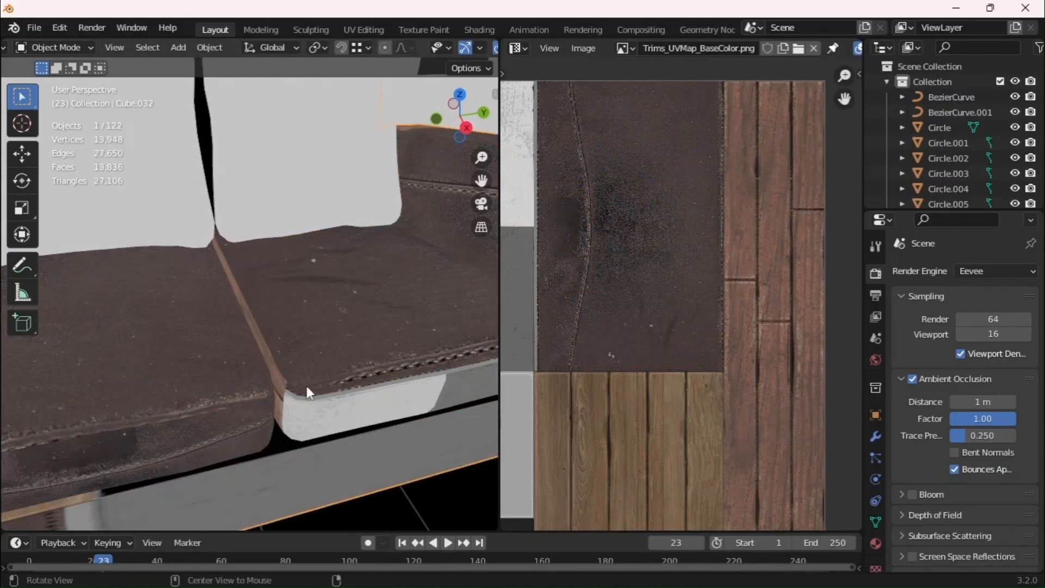
{"action": "scroll", "coordinate": [306, 387], "scroll_direction": "up", "scroll_amount": 3}
{"action": "scroll", "coordinate": [282, 430], "scroll_direction": "down", "scroll_amount": 4}
{"action": "scroll", "coordinate": [210, 268], "scroll_direction": "up", "scroll_amount": 4}
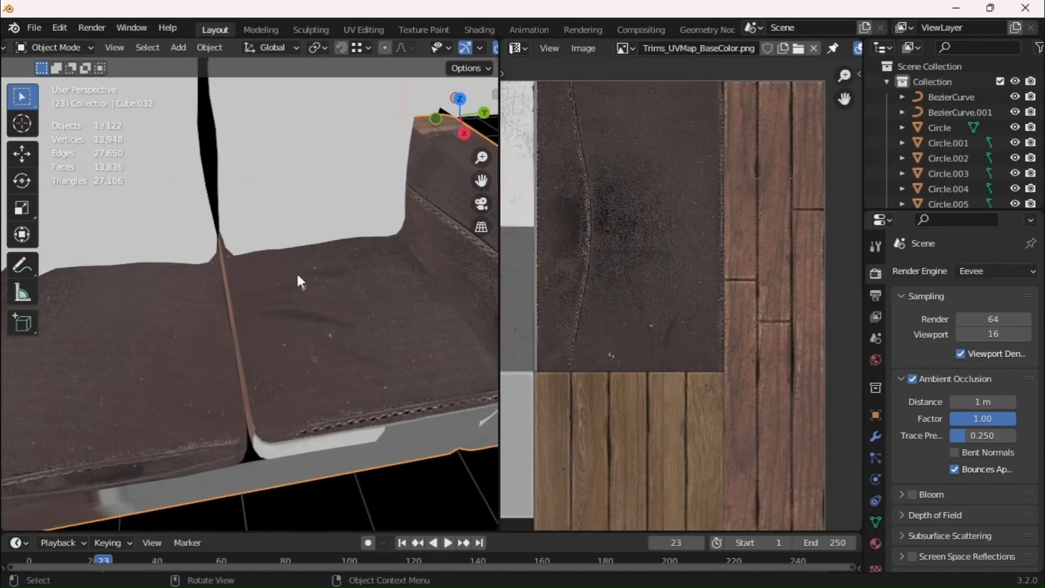
Select the end cushion's front faces by seam and move their UV strip onto the leather beside its wavy seam
{"action": "key", "text": "Tab"}
{"action": "scroll", "coordinate": [684, 305], "scroll_direction": "up", "scroll_amount": 4}
{"action": "key", "text": "1"}
{"action": "middle_click_drag", "start_coordinate": [357, 395], "coordinate": [355, 340]}
{"action": "key", "text": "alt+a"}
{"action": "key", "text": "l"}
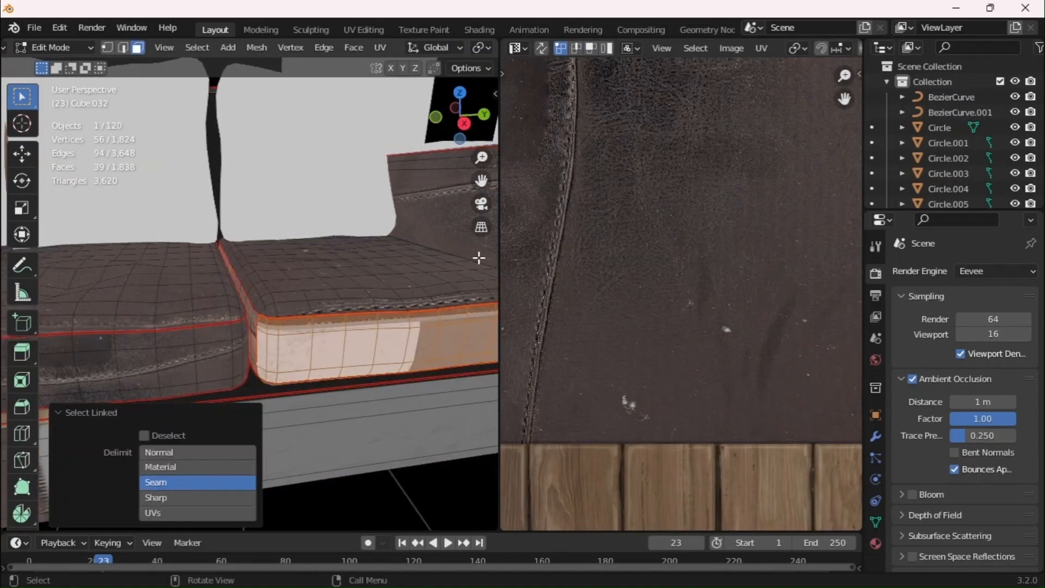
{"action": "middle_click_drag", "start_coordinate": [398, 279], "coordinate": [398, 385]}
{"action": "middle_click_drag", "start_coordinate": [673, 283], "coordinate": [666, 384], "text": "ctrl"}
{"action": "middle_click_drag", "start_coordinate": [606, 285], "coordinate": [639, 352]}
{"action": "key", "text": "a"}
{"action": "key", "text": "g"}
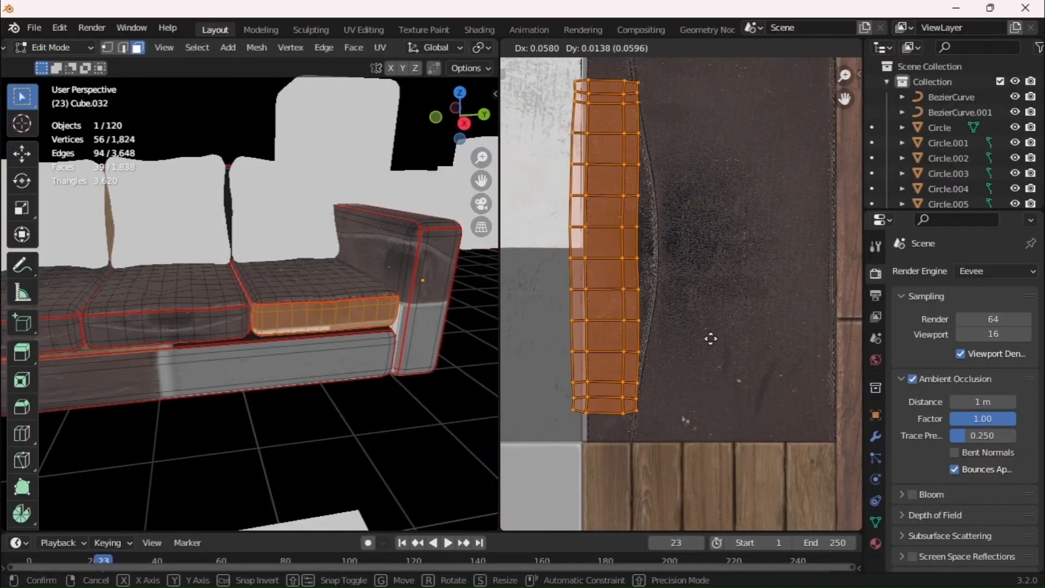
{"action": "left_click", "coordinate": [719, 336]}
Enlarge the end cushion's front strip to span the leather's height and center it over the wavy seam
{"action": "key", "text": "s"}
{"action": "left_click", "coordinate": [554, 403]}
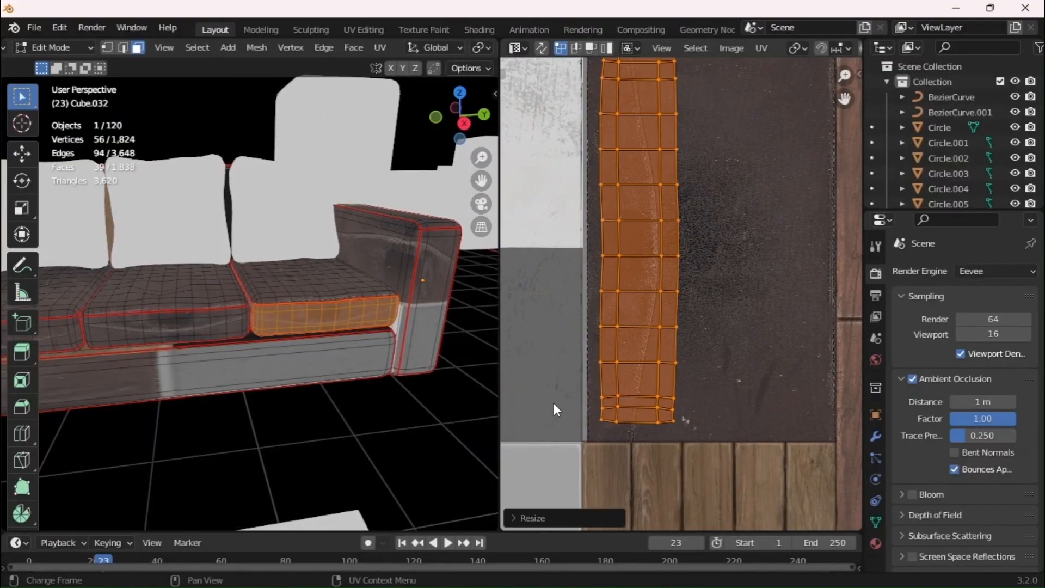
{"action": "left_click", "coordinate": [751, 502]}
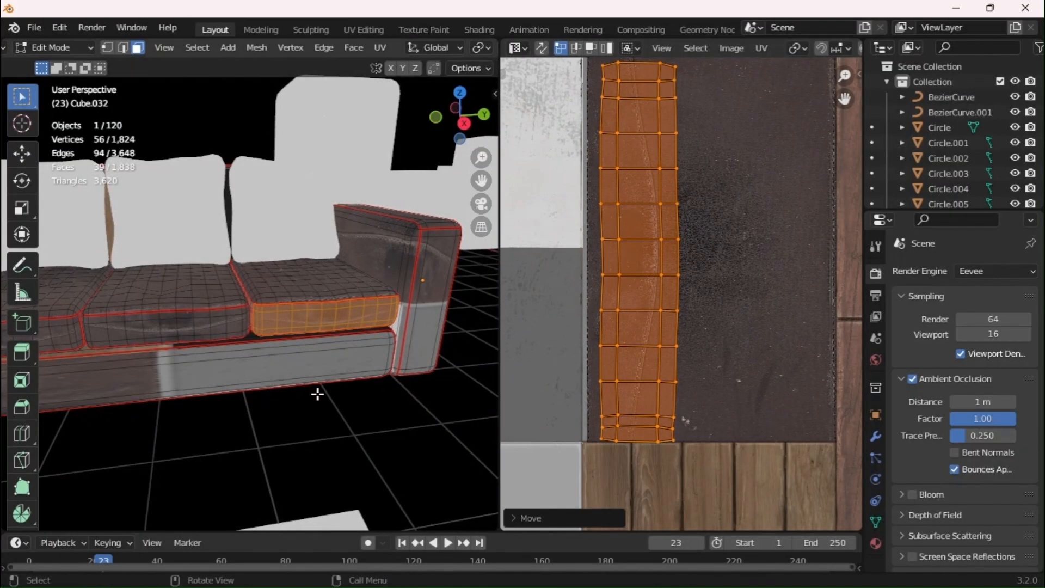
Select the whole end cushion and isolate it by hiding the rest of the sofa
{"action": "left_click", "coordinate": [317, 392]}
{"action": "middle_click_drag", "start_coordinate": [317, 392], "coordinate": [327, 327], "text": "ctrl"}
{"action": "key", "text": "l"}
{"action": "left_click", "coordinate": [198, 453]}
{"action": "key", "text": "shift+h"}
{"action": "middle_click_drag", "start_coordinate": [362, 247], "coordinate": [392, 213]}
{"action": "left_click", "coordinate": [288, 392]}
{"action": "middle_click_drag", "start_coordinate": [291, 283], "coordinate": [305, 306]}
Select the end cushion's side faces by seam, then rotate and move their UV strip over the leather's wavy seam
{"action": "key", "text": "l"}
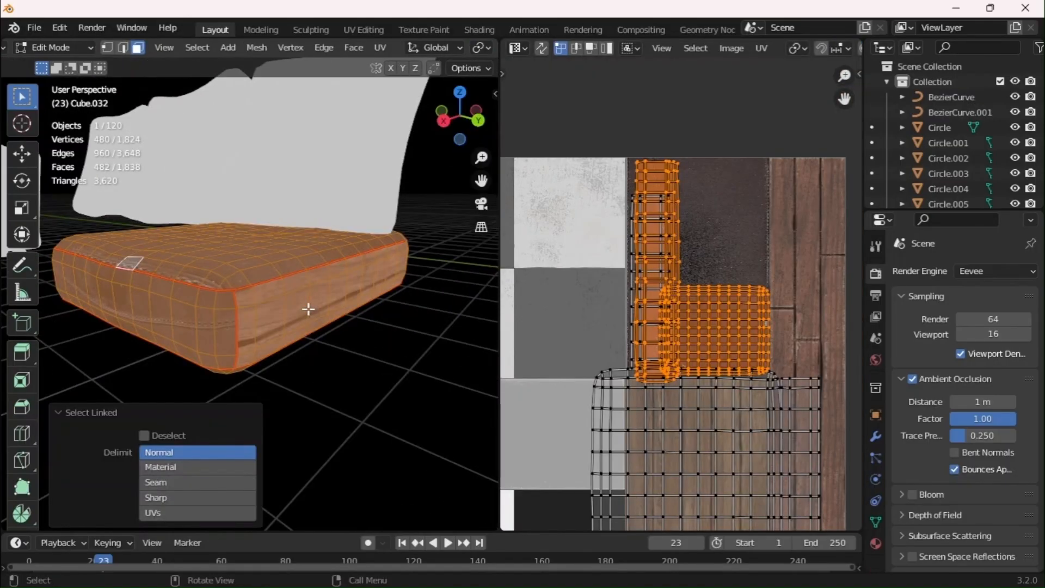
{"action": "left_click", "coordinate": [218, 482]}
{"action": "key", "text": "g"}
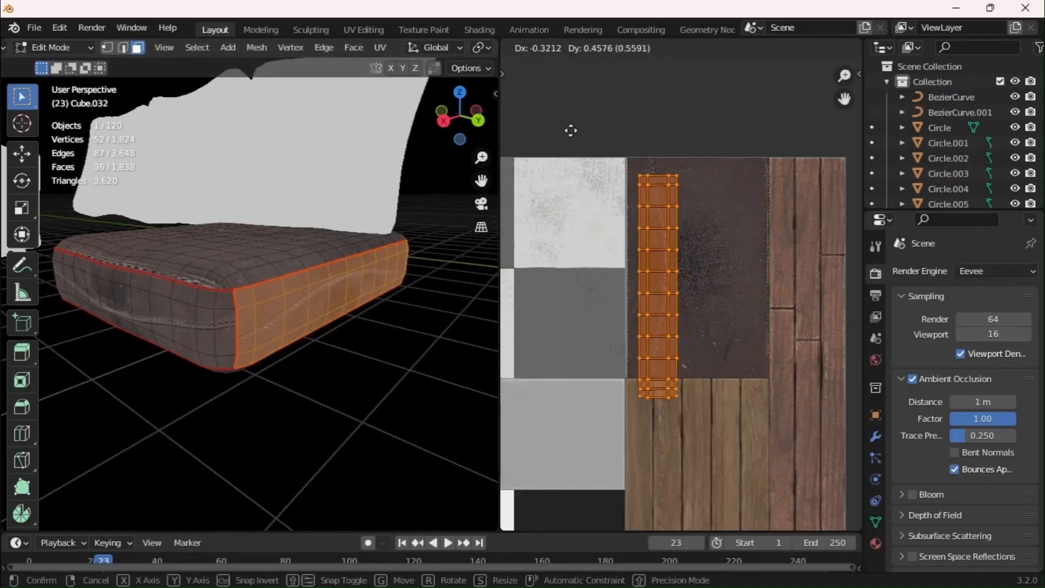
{"action": "key", "text": "r"}
{"action": "left_click", "coordinate": [693, 197]}
{"action": "key", "text": "g"}
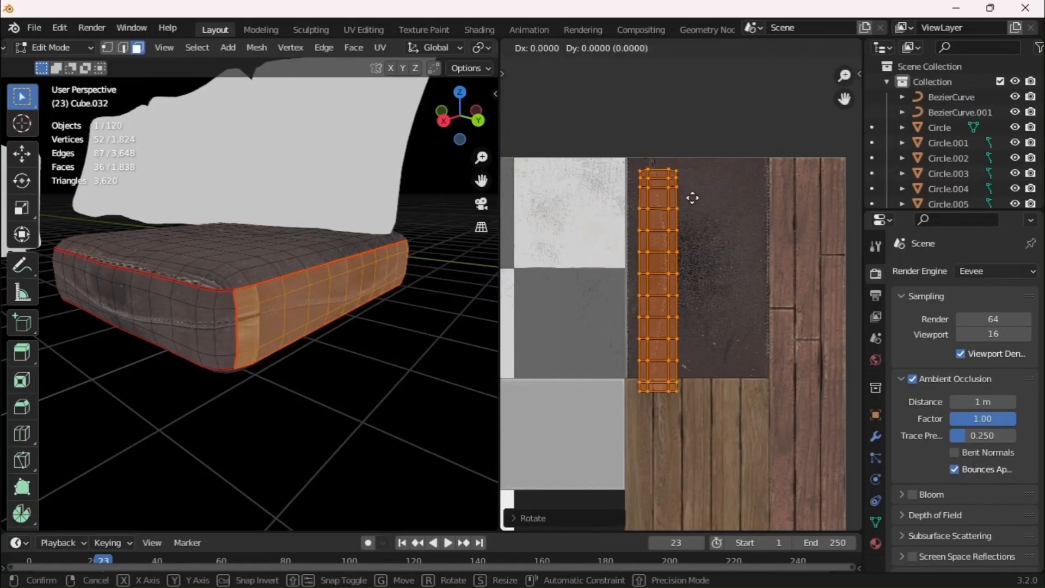
{"action": "left_click", "coordinate": [679, 412]}
Select the end cushion's rear faces, then rotate, enlarge and shift their UV strip to follow the leather's wavy seam
{"action": "middle_click_drag", "start_coordinate": [301, 410], "coordinate": [74, 392]}
{"action": "left_click", "coordinate": [131, 370]}
{"action": "key", "text": "l"}
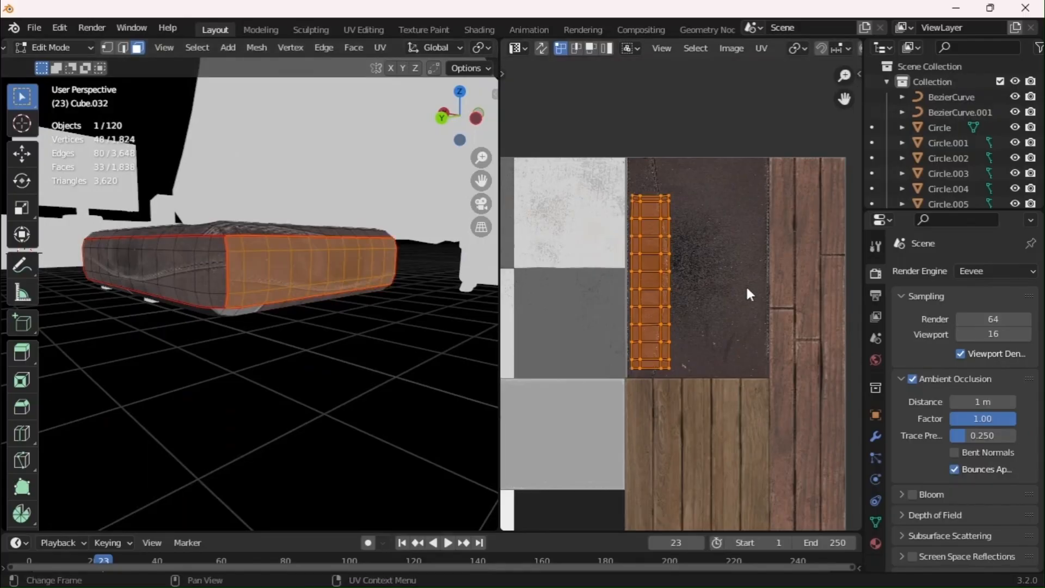
{"action": "key", "text": "r"}
{"action": "left_click", "coordinate": [746, 294]}
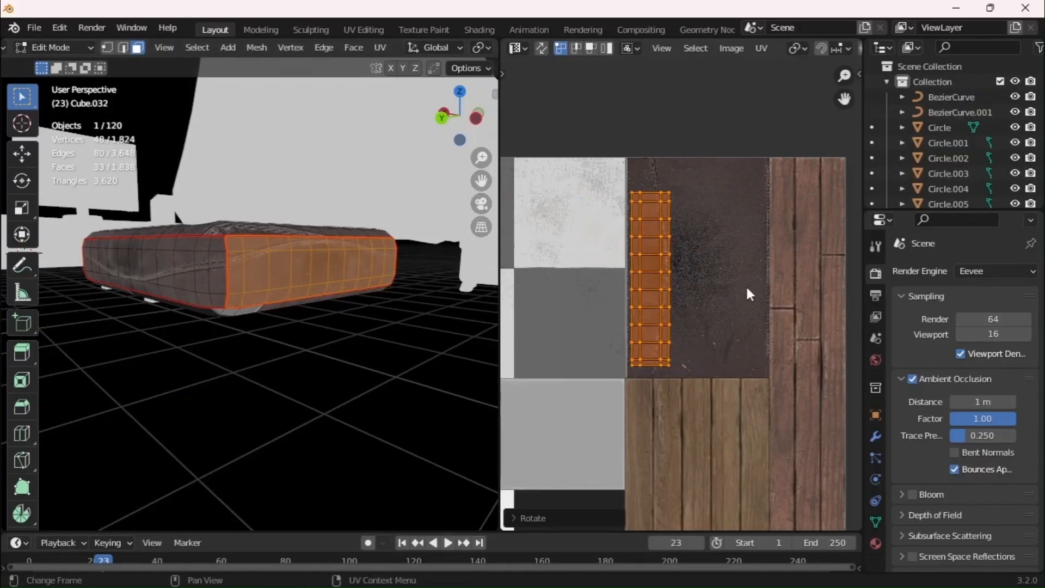
{"action": "left_click", "coordinate": [768, 293]}
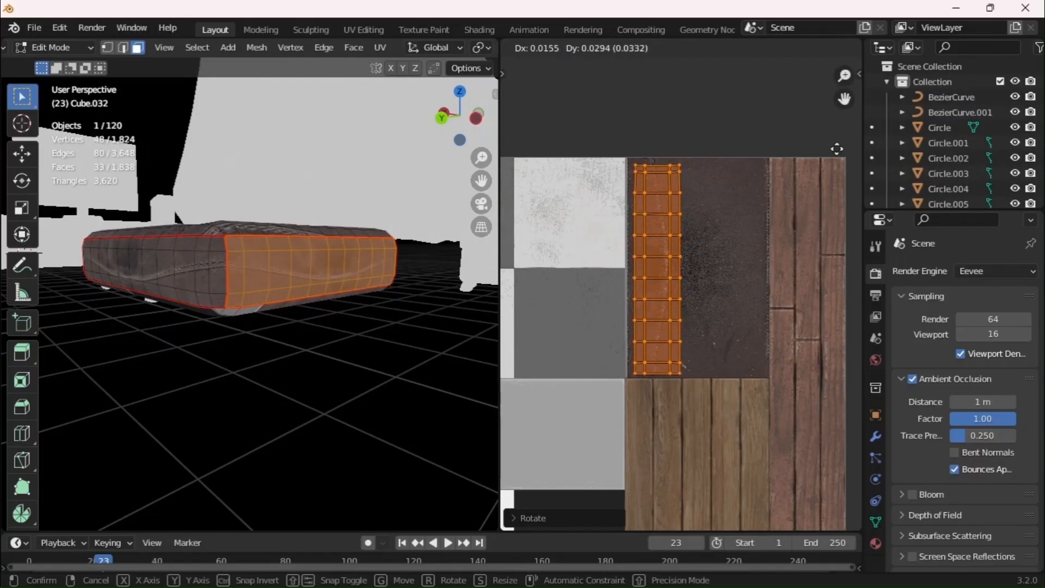
{"action": "key", "text": "s"}
{"action": "left_click", "coordinate": [721, 373]}
{"action": "key", "text": "g"}
{"action": "key", "text": "x"}
{"action": "left_click", "coordinate": [730, 374]}
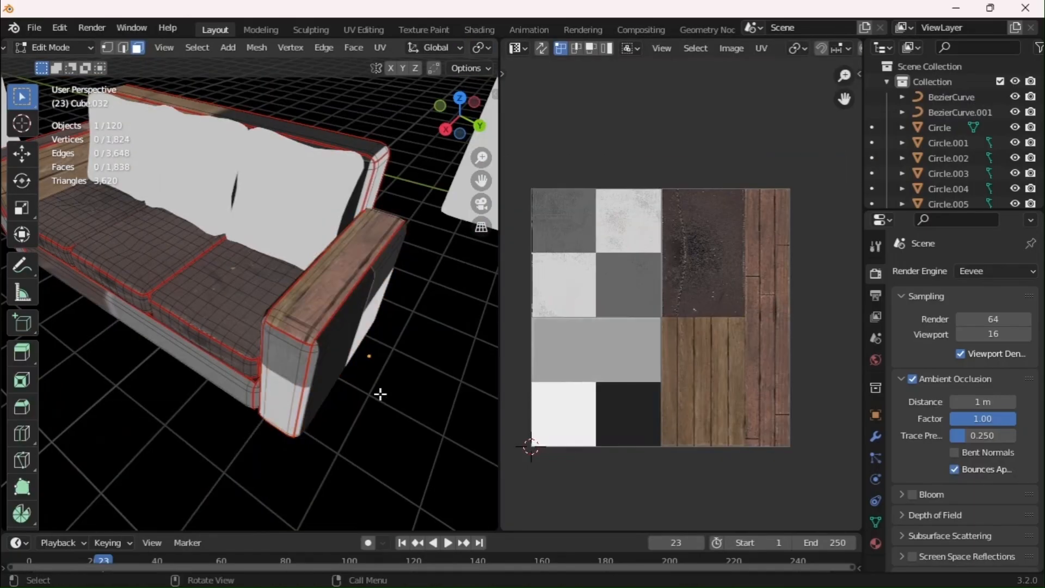
Select the sofa armrest's outer side by seam, move its UV island onto the leather and scale it down
{"action": "key", "text": "l"}
{"action": "key", "text": "a"}
{"action": "key", "text": "g"}
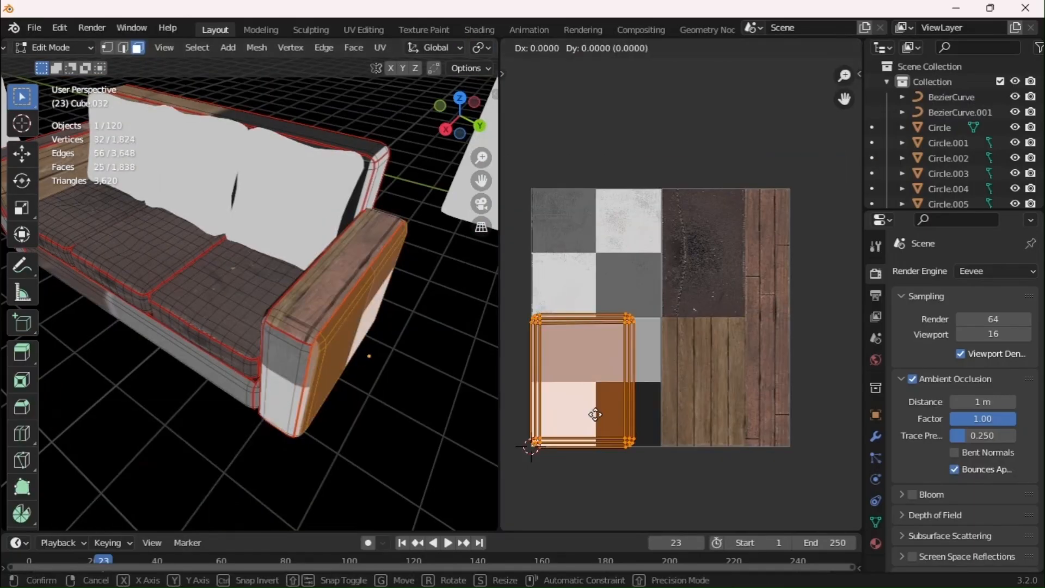
{"action": "left_click", "coordinate": [714, 297]}
{"action": "key", "text": "s"}
{"action": "left_click", "coordinate": [696, 421]}
Adjust the size and position of the armrest side's island within the leather and check the result in Object Mode
{"action": "left_click_drag", "start_coordinate": [397, 434], "coordinate": [320, 401], "text": "alt"}
{"action": "left_click_drag", "start_coordinate": [619, 423], "coordinate": [697, 427], "text": "ctrl+alt"}
{"action": "key", "text": "s"}
{"action": "left_click", "coordinate": [705, 362]}
{"action": "key", "text": "g"}
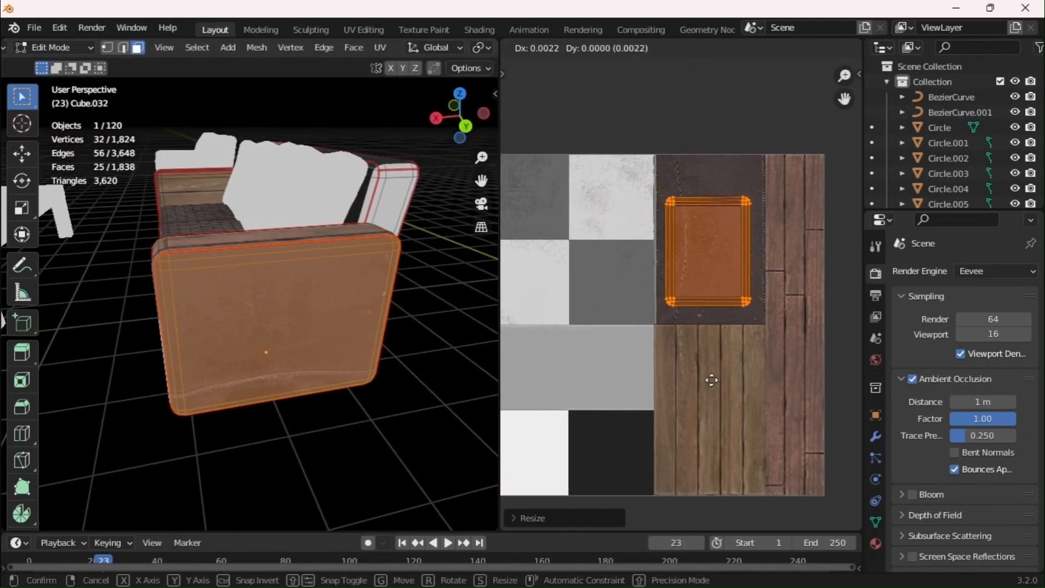
{"action": "left_click", "coordinate": [720, 348]}
{"action": "key", "text": "Tab"}
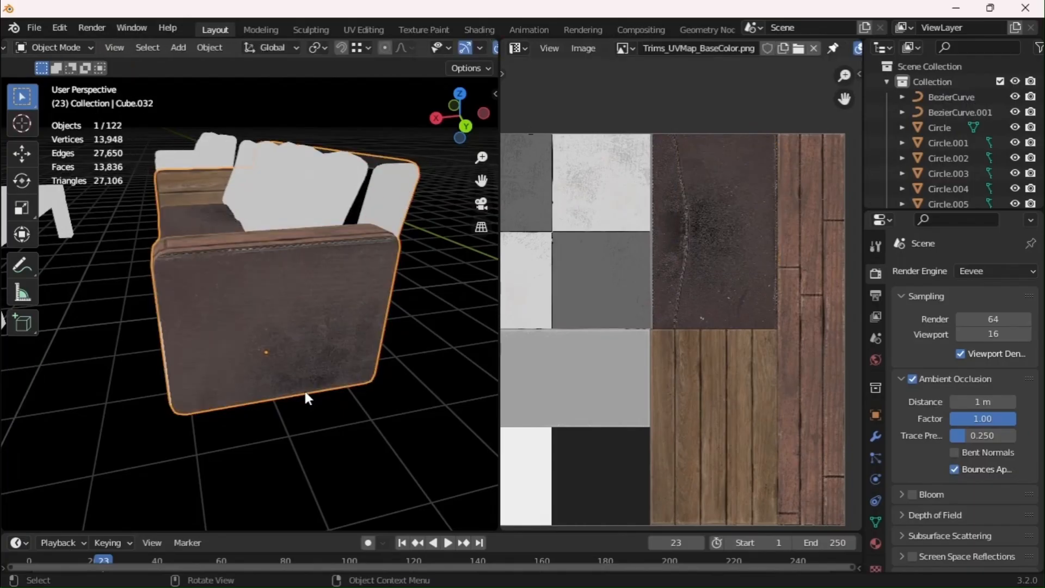
Narrow the armrest side's island along X and move it between the leather's wavy seam and stitched edge
{"action": "middle_click_drag", "start_coordinate": [305, 391], "coordinate": [262, 316]}
{"action": "key", "text": "Tab"}
{"action": "middle_click_drag", "start_coordinate": [688, 301], "coordinate": [767, 76], "text": "ctrl"}
{"action": "middle_click_drag", "start_coordinate": [745, 170], "coordinate": [649, 303]}
{"action": "key", "text": "x"}
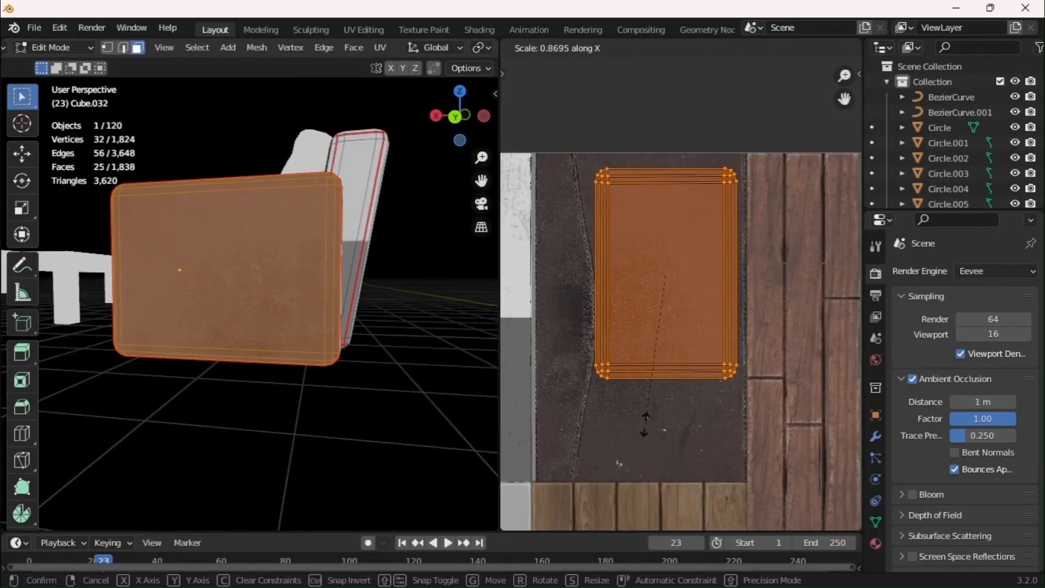
{"action": "left_click", "coordinate": [645, 424]}
{"action": "key", "text": "g"}
{"action": "left_click", "coordinate": [711, 392]}
{"action": "key", "text": "s"}
{"action": "key", "text": "x"}
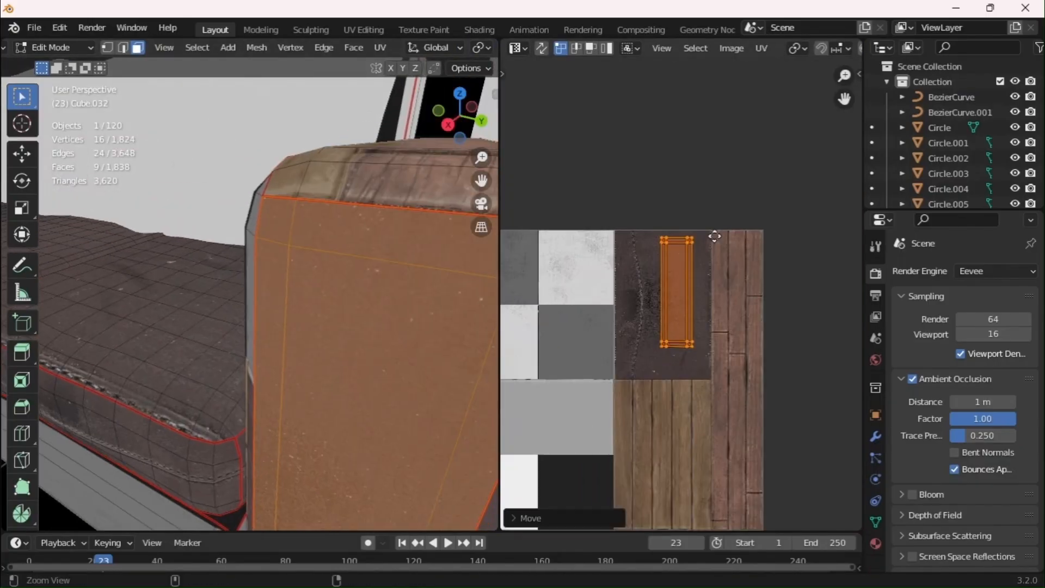
Rotate the armrest front's UV selection by 90 degrees and reposition it within the leather area
{"action": "scroll", "coordinate": [716, 234], "scroll_direction": "up", "scroll_amount": 5}
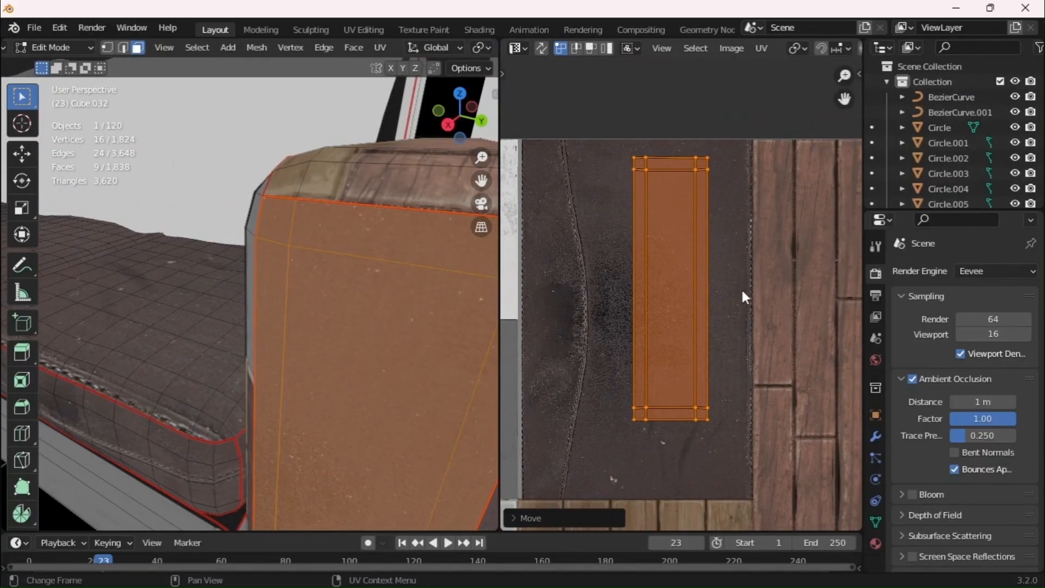
{"action": "type", "text": "r90"}
{"action": "key", "text": "Return"}
{"action": "key", "text": "g"}
{"action": "left_click", "coordinate": [730, 181]}
{"action": "key", "text": "s"}
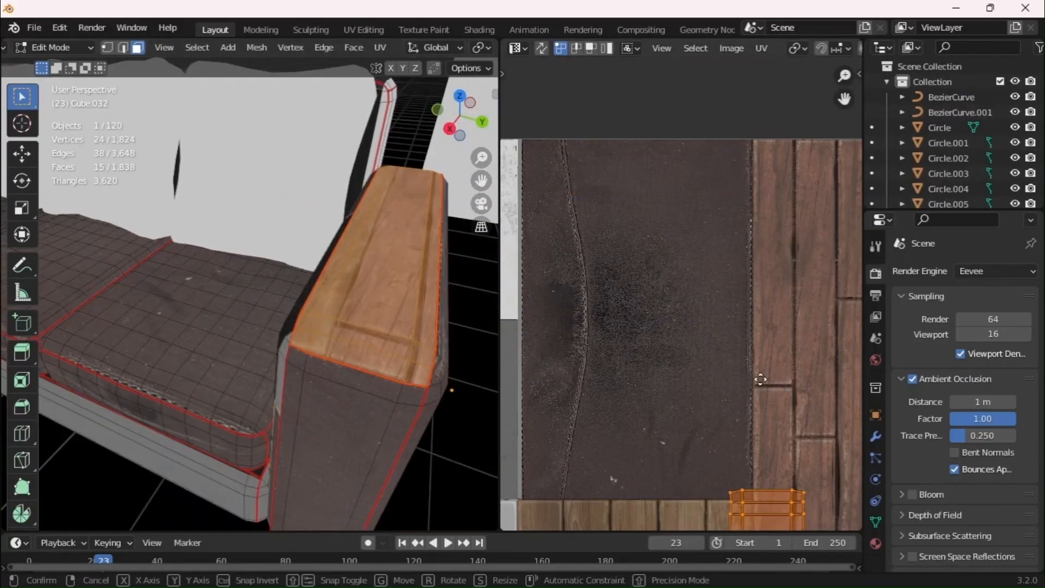
Move the armrest top's UV island onto the leather beside the stitched edge and scale it down to fit the leather's height
{"action": "key", "text": "g"}
{"action": "left_click", "coordinate": [692, 491]}
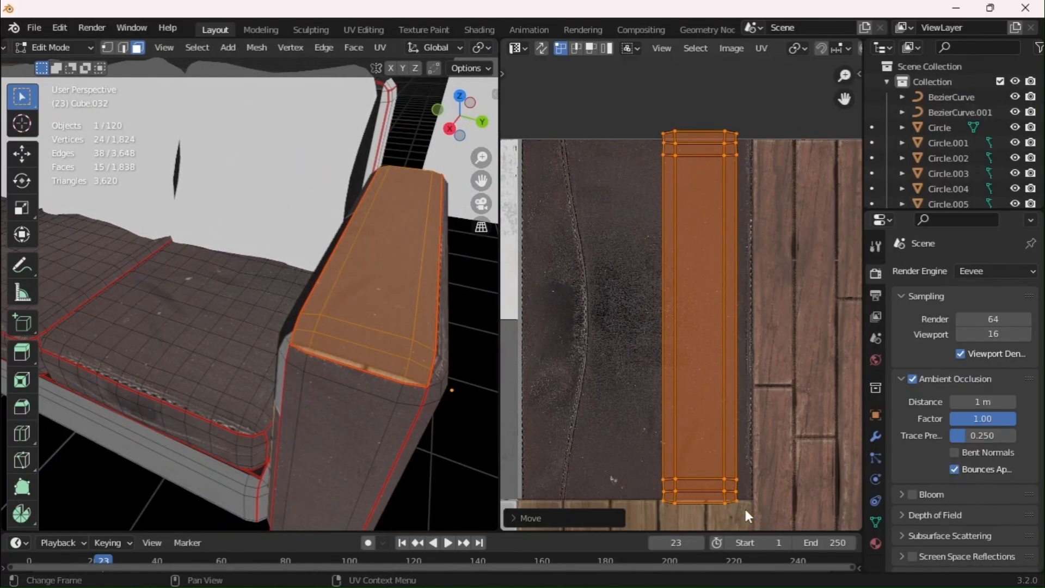
{"action": "left_click", "coordinate": [775, 444]}
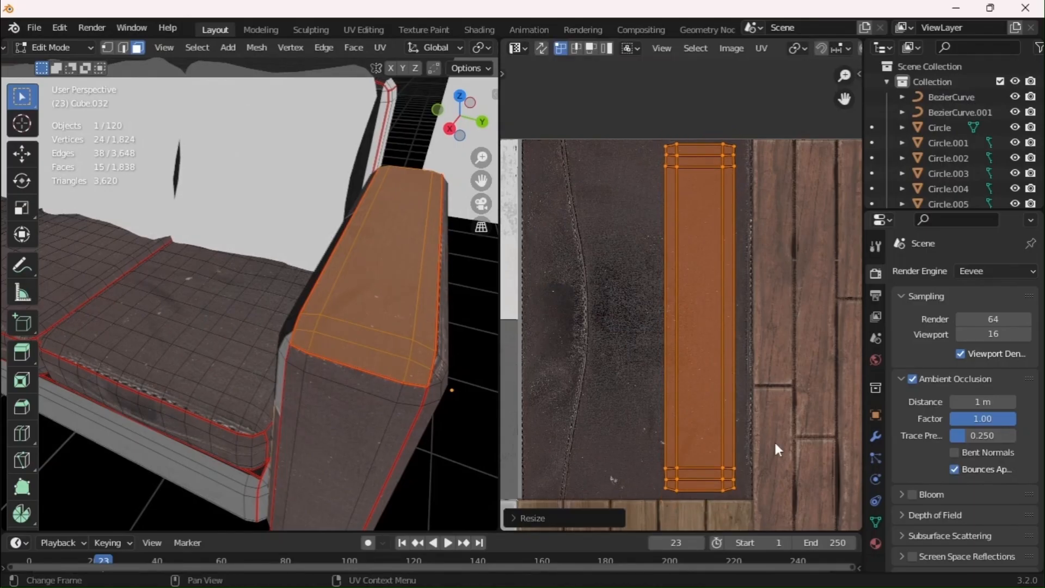
{"action": "key", "text": "g"}
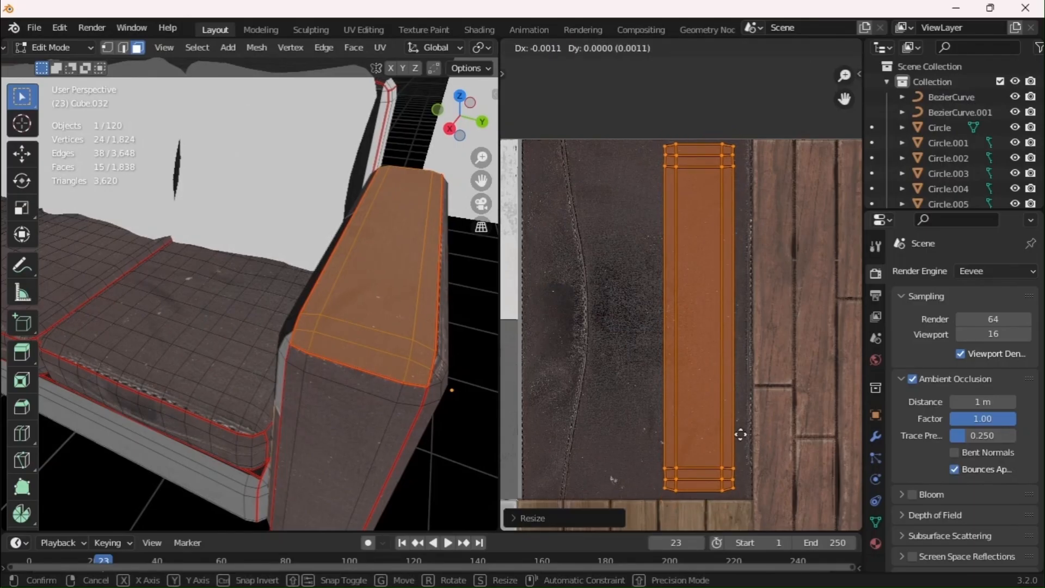
{"action": "left_click", "coordinate": [724, 448]}
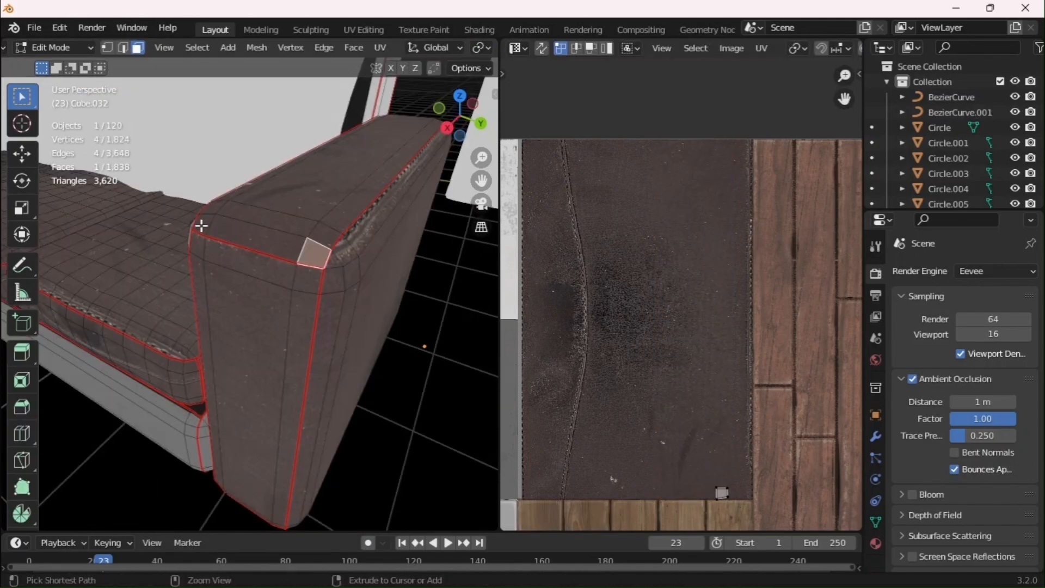
Select the three faces along the armrest top's front edge, turn their UV strip upright and place it on the leather's wavy seam
{"action": "left_click", "coordinate": [202, 225], "text": "ctrl"}
{"action": "key", "text": "g"}
{"action": "key", "text": "a"}
{"action": "key", "text": "g"}
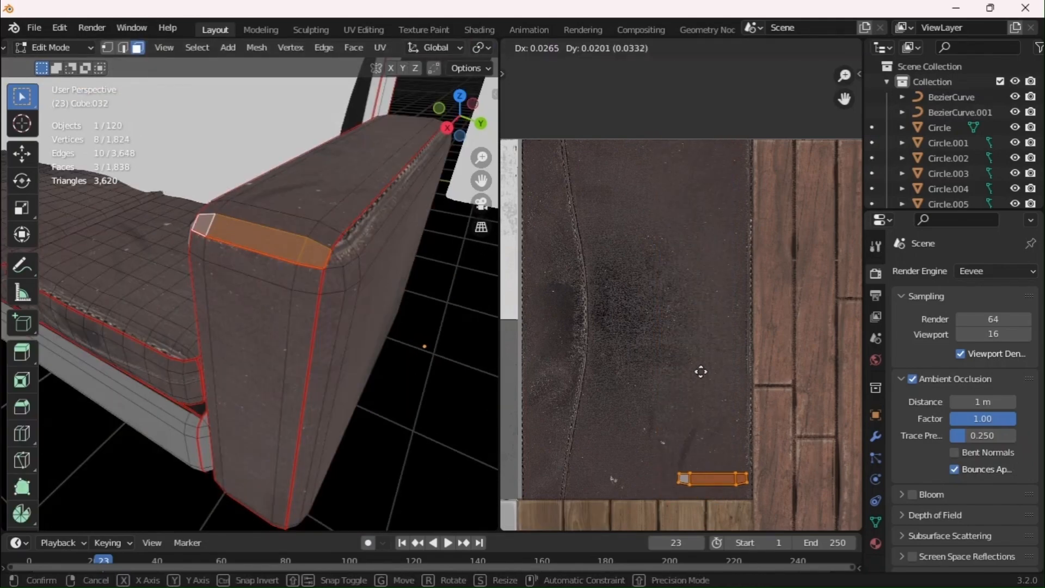
{"action": "left_click", "coordinate": [603, 297]}
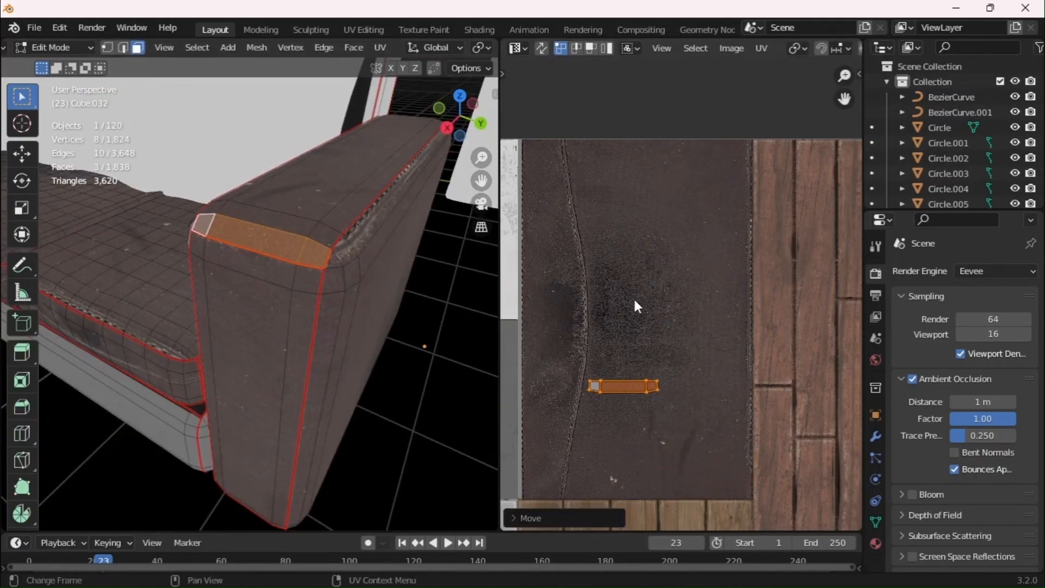
{"action": "left_click", "coordinate": [626, 198]}
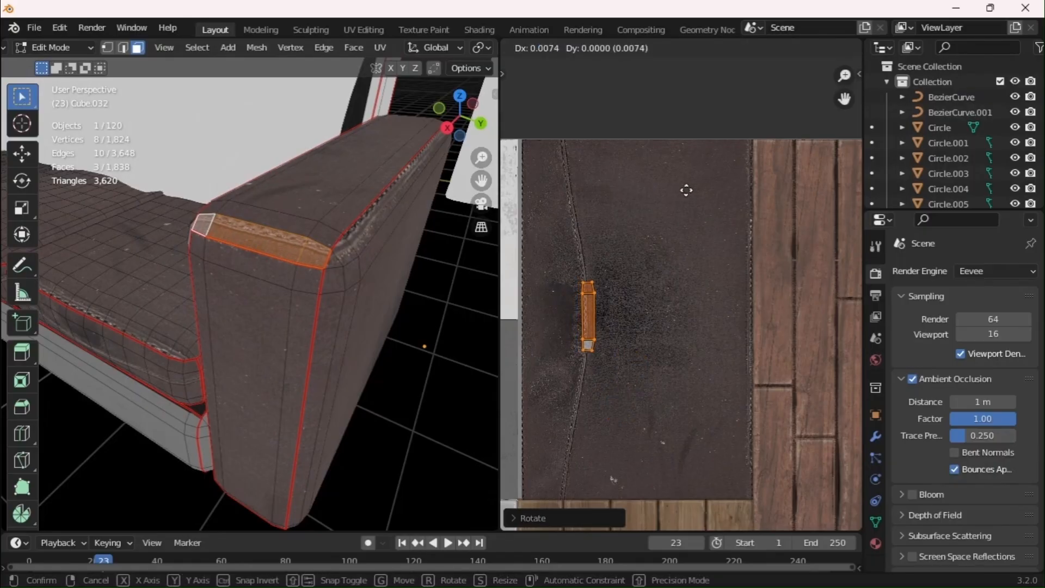
{"action": "key", "text": "Tab"}
{"action": "middle_click_drag", "start_coordinate": [295, 280], "coordinate": [322, 345]}
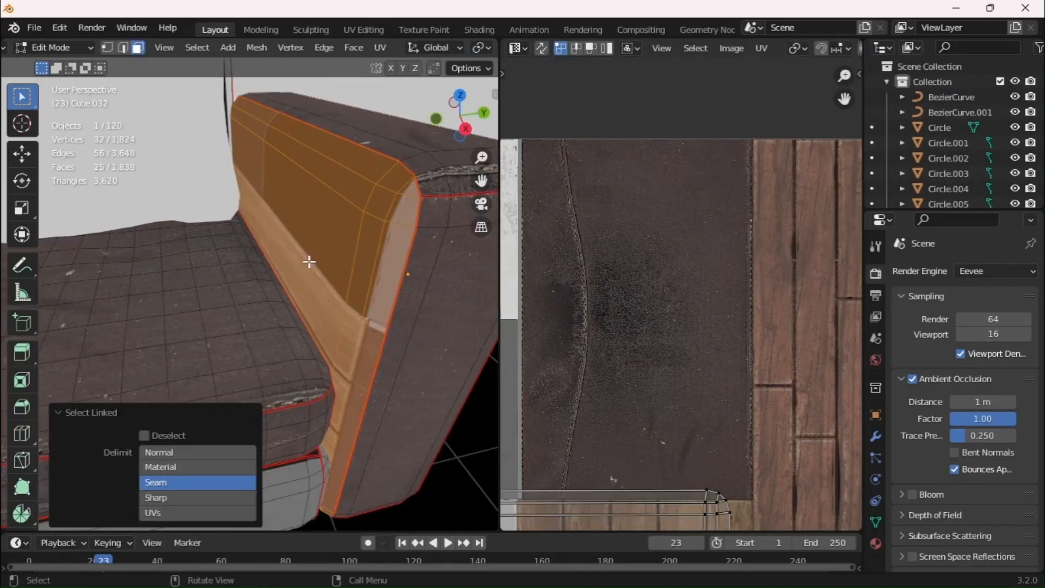
Move the armrest inner side's UV island onto the leather and scale it down to fit between the wavy seam and stitched edge
{"action": "scroll", "coordinate": [646, 378], "scroll_direction": "down", "scroll_amount": 3}
{"action": "key", "text": "a"}
{"action": "key", "text": "g"}
{"action": "left_click", "coordinate": [754, 71]}
{"action": "key", "text": "s"}
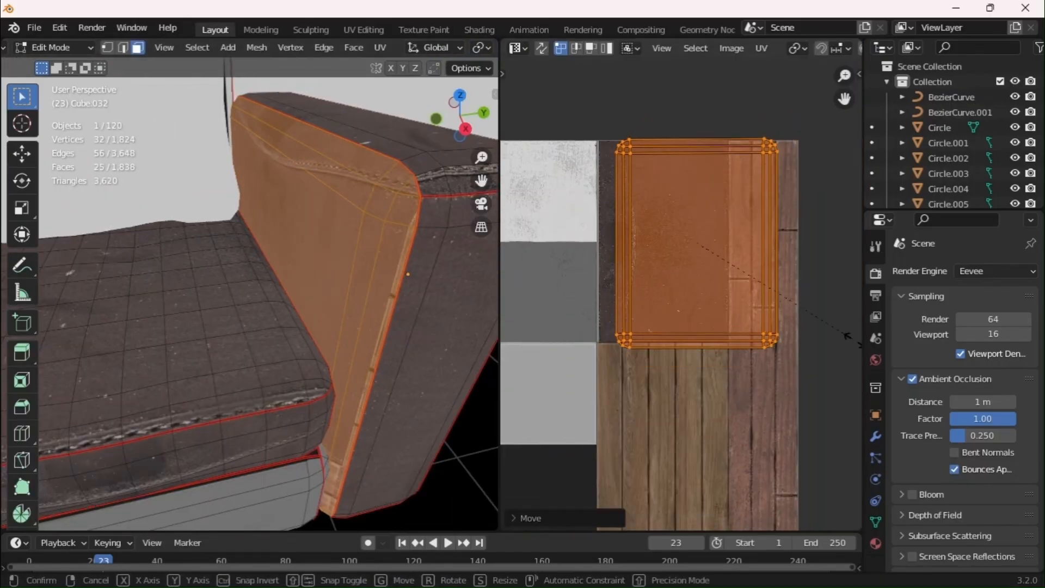
{"action": "left_click", "coordinate": [779, 322]}
{"action": "scroll", "coordinate": [778, 327], "scroll_direction": "up", "scroll_amount": 1}
{"action": "key", "text": "g"}
{"action": "left_click", "coordinate": [750, 396]}
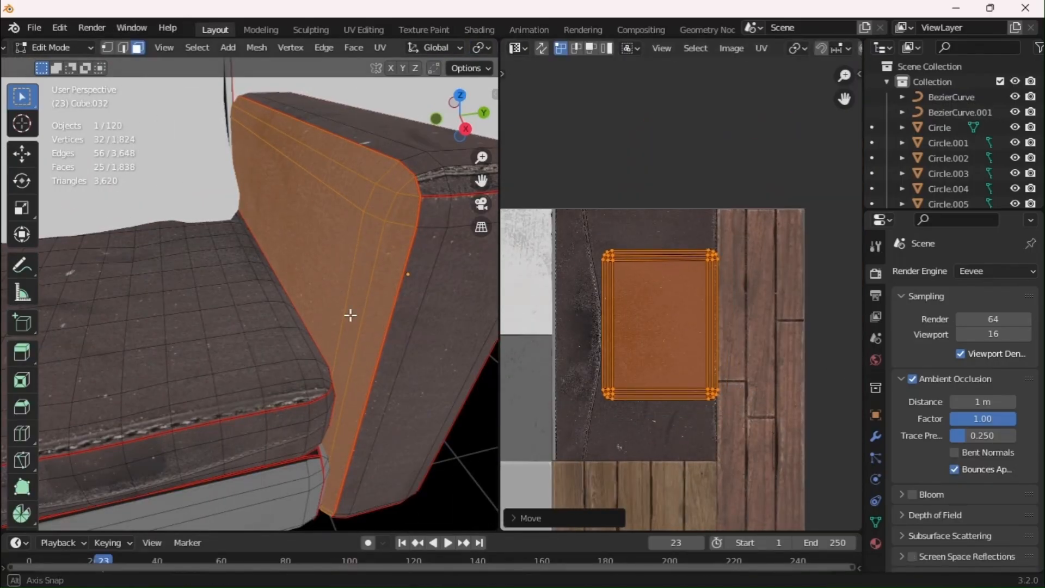
Reselect the armrest's inner side by seam and nudge its UV island slightly toward the stitched edge
{"action": "middle_click_drag", "start_coordinate": [346, 315], "coordinate": [350, 280]}
{"action": "key", "text": "alt+a"}
{"action": "key", "text": "l"}
{"action": "middle_click_drag", "start_coordinate": [196, 303], "coordinate": [333, 214]}
{"action": "key", "text": "alt+a"}
{"action": "key", "text": "l"}
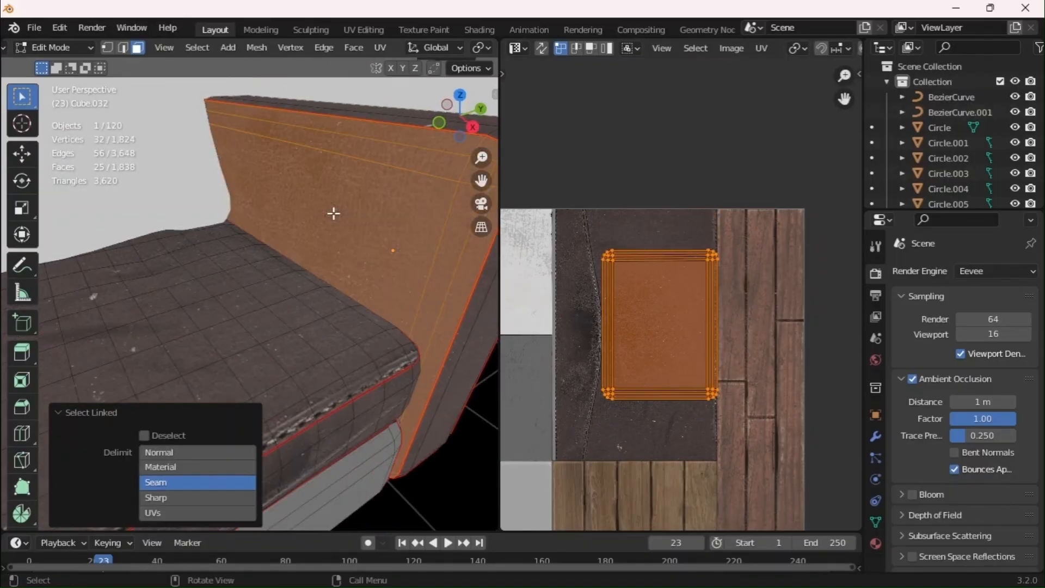
{"action": "key", "text": "g"}
{"action": "left_click", "coordinate": [644, 297]}
{"action": "middle_click_drag", "start_coordinate": [349, 272], "coordinate": [335, 274]}
{"action": "key", "text": "g"}
{"action": "left_click", "coordinate": [724, 349]}
{"action": "key", "text": "r"}
{"action": "key", "text": "8"}
{"action": "key", "text": "0"}
{"action": "key", "text": "Return"}
{"action": "key", "text": "ctrl+z"}
Rotate the inner side's UV island by 180 degrees and shift it along X to line up with the leather's stitched edge
{"action": "key", "text": "r"}
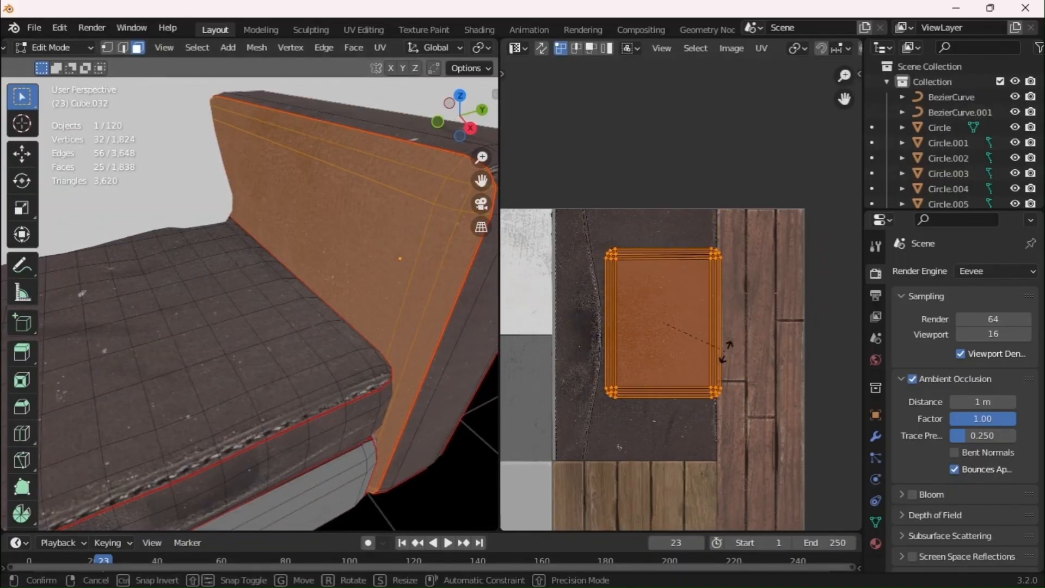
{"action": "key", "text": "1"}
{"action": "key", "text": "8"}
{"action": "key", "text": "0"}
{"action": "key", "text": "Return"}
{"action": "key", "text": "g"}
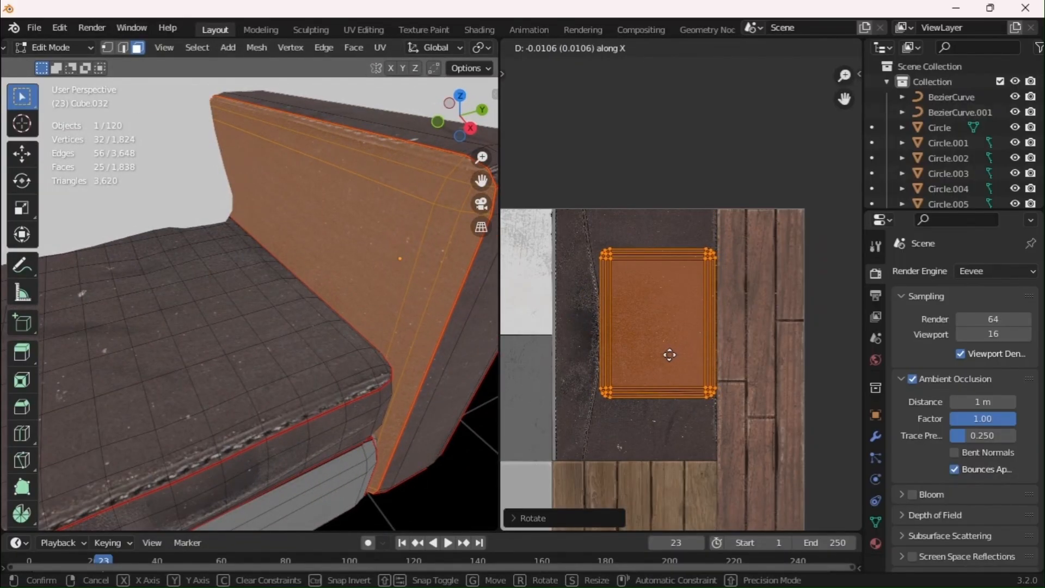
{"action": "left_click", "coordinate": [670, 355]}
{"action": "key", "text": "Tab"}
Enlarge the armrest rear panel's UV island, move it against the leather's stitched edge and check the result in Object Mode
{"action": "middle_click_drag", "start_coordinate": [420, 334], "coordinate": [334, 251]}
{"action": "scroll", "coordinate": [394, 300], "scroll_direction": "down", "scroll_amount": 3}
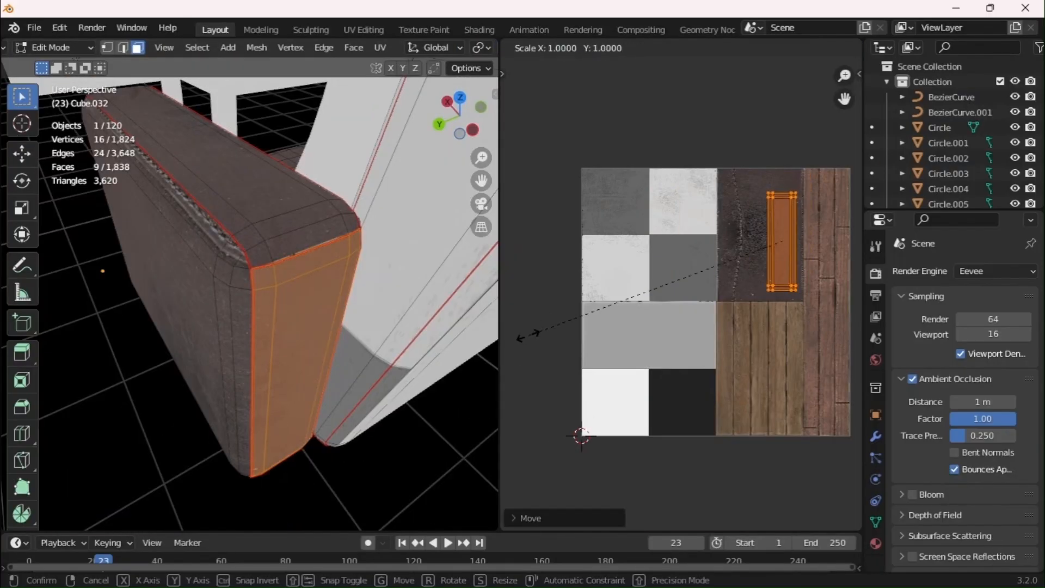
{"action": "left_click", "coordinate": [830, 398]}
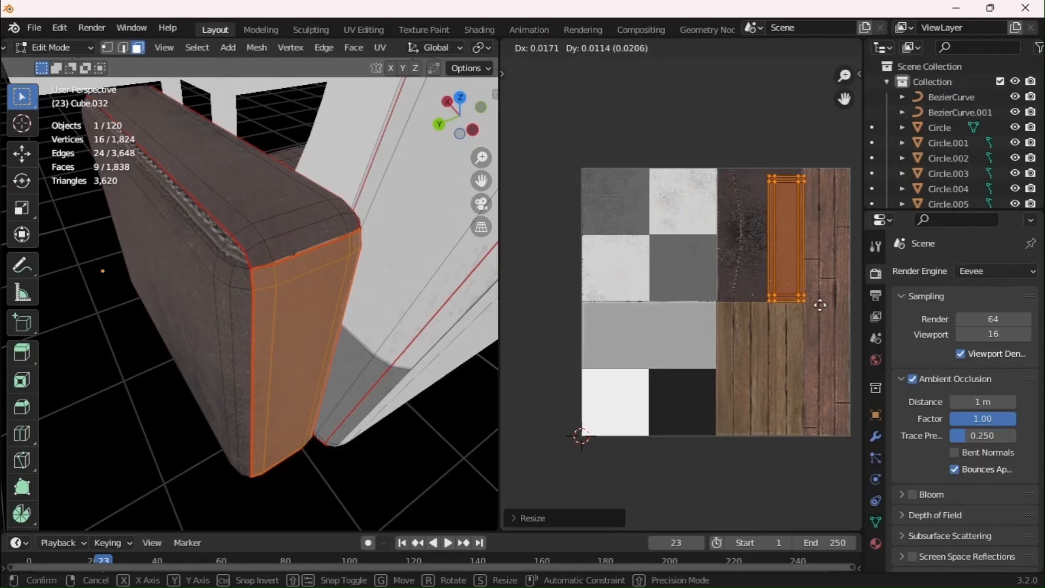
{"action": "left_click", "coordinate": [820, 305]}
{"action": "scroll", "coordinate": [817, 289], "scroll_direction": "up", "scroll_amount": 1}
{"action": "middle_click_drag", "start_coordinate": [811, 250], "coordinate": [729, 305]}
{"action": "scroll", "coordinate": [716, 245], "scroll_direction": "up", "scroll_amount": 3}
{"action": "left_click", "coordinate": [717, 226]}
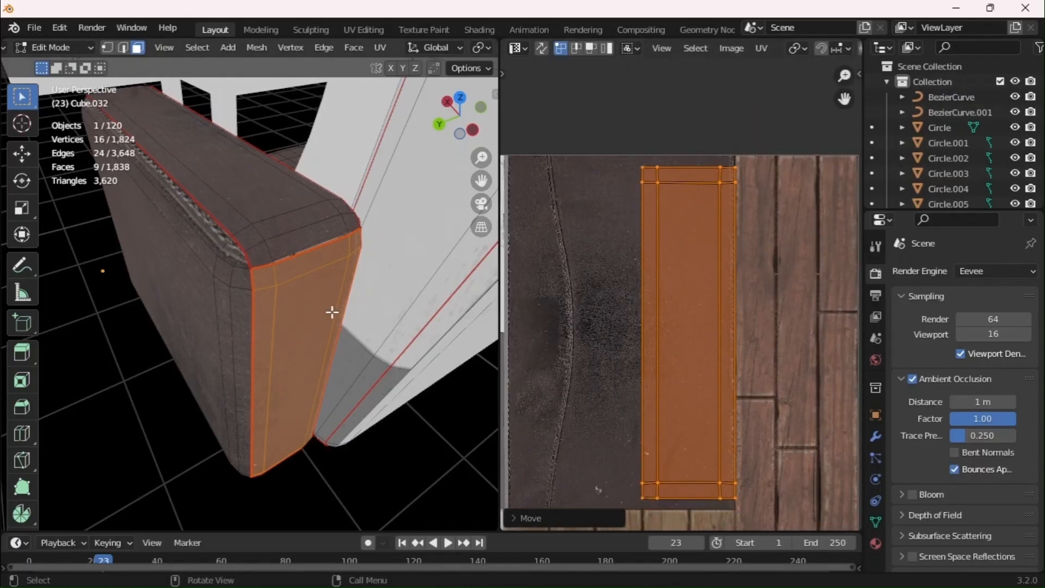
{"action": "middle_click_drag", "start_coordinate": [331, 310], "coordinate": [246, 308]}
{"action": "key", "text": "alt+a"}
{"action": "key", "text": "Tab"}
{"action": "key", "text": "Tab"}
Select the rear panel's outer vertical edge faces, flip their UV strip end for end and align it with the stitched edge
{"action": "middle_click_drag", "start_coordinate": [164, 182], "coordinate": [193, 183]}
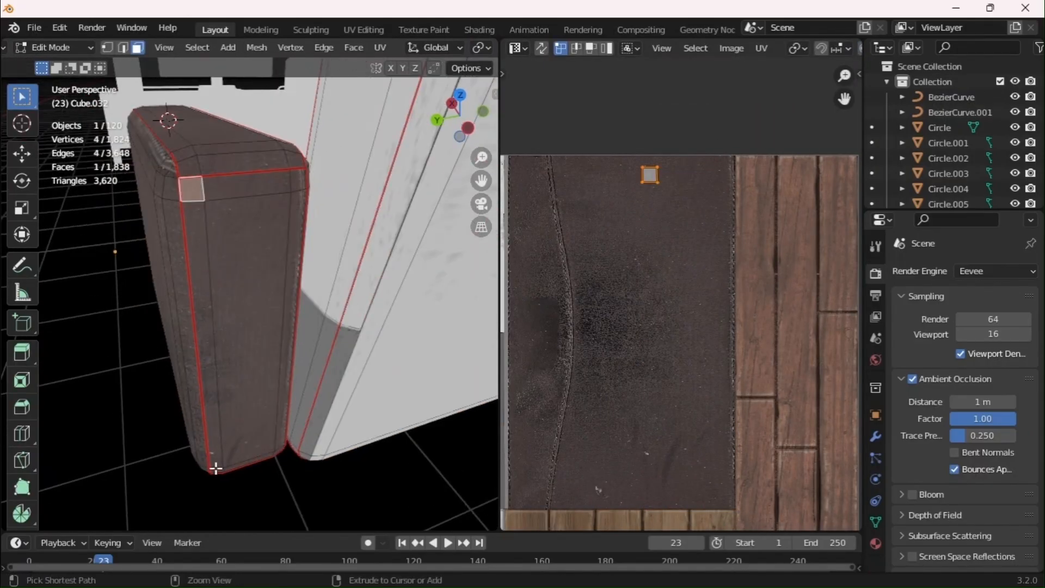
{"action": "left_click", "coordinate": [215, 468], "text": "ctrl"}
{"action": "key", "text": "g"}
{"action": "left_click", "coordinate": [728, 304]}
{"action": "key", "text": "r"}
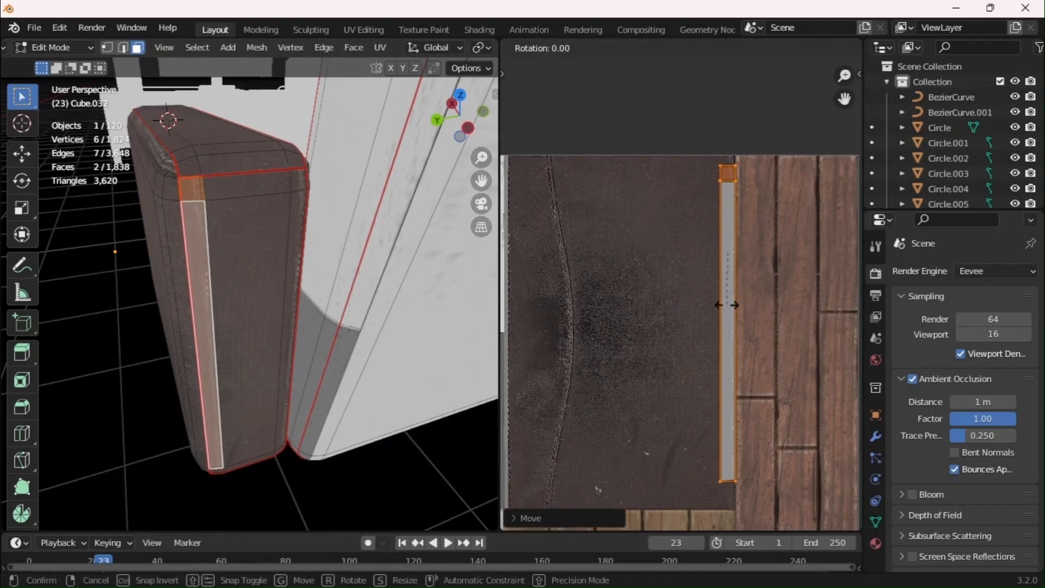
{"action": "left_click", "coordinate": [732, 319]}
{"action": "key", "text": "g"}
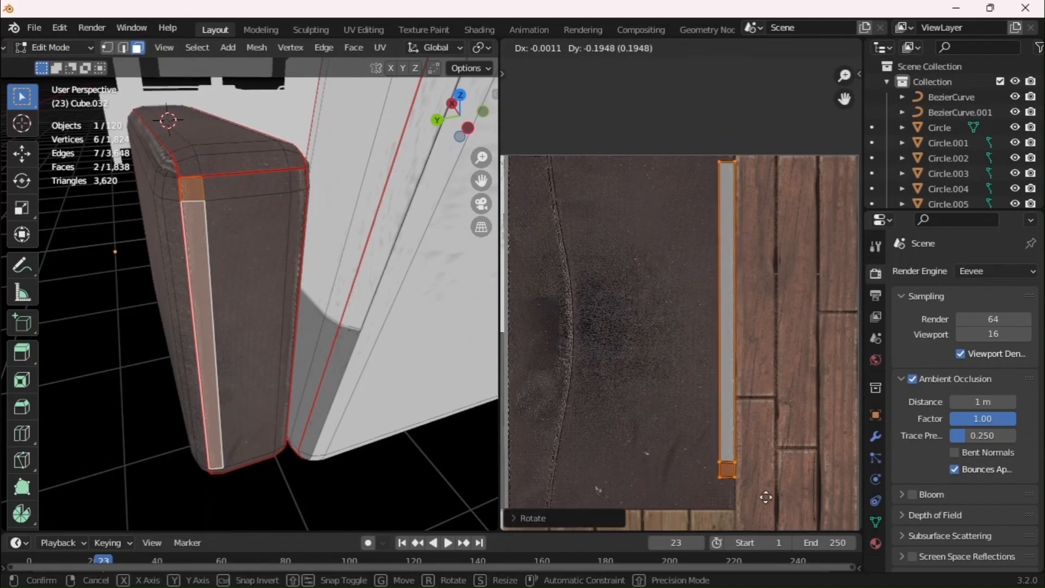
{"action": "left_click", "coordinate": [766, 497]}
{"action": "key", "text": "Tab"}
{"action": "middle_click_drag", "start_coordinate": [229, 381], "coordinate": [201, 430]}
{"action": "key", "text": "Tab"}
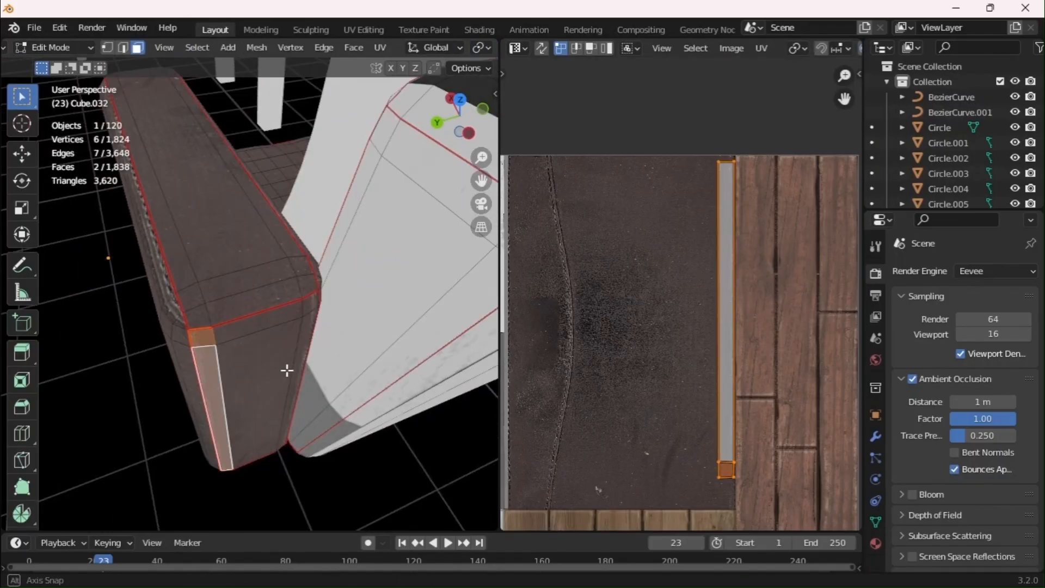
Select the three faces along the armrest top's rear edge, turn their UV strip upright and move it onto the stitched edge
{"action": "middle_click_drag", "start_coordinate": [287, 371], "coordinate": [194, 259]}
{"action": "left_click", "coordinate": [191, 257]}
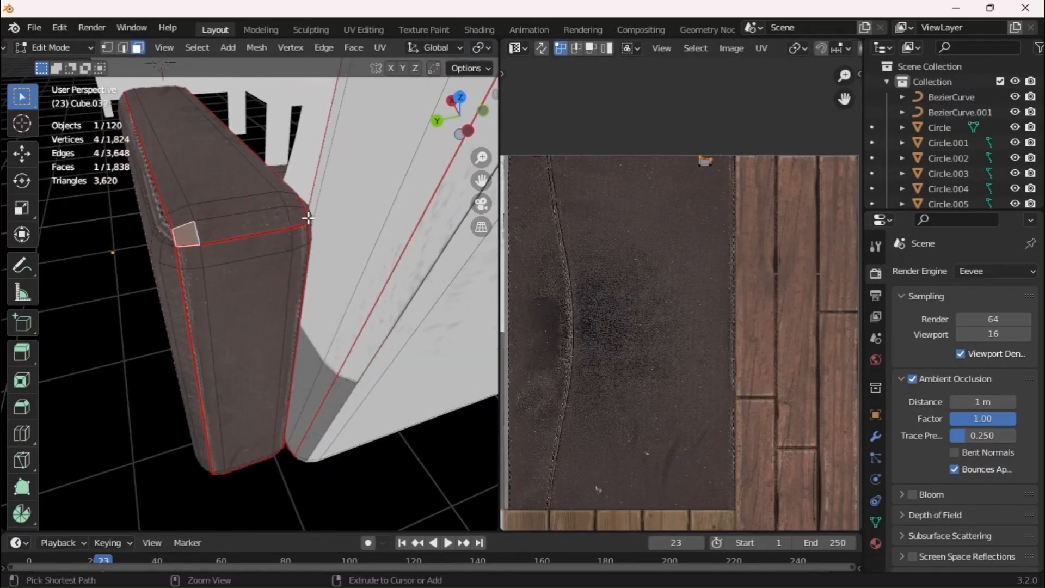
{"action": "left_click", "coordinate": [308, 217], "text": "ctrl"}
{"action": "key", "text": "r"}
{"action": "left_click", "coordinate": [734, 201]}
{"action": "key", "text": "g"}
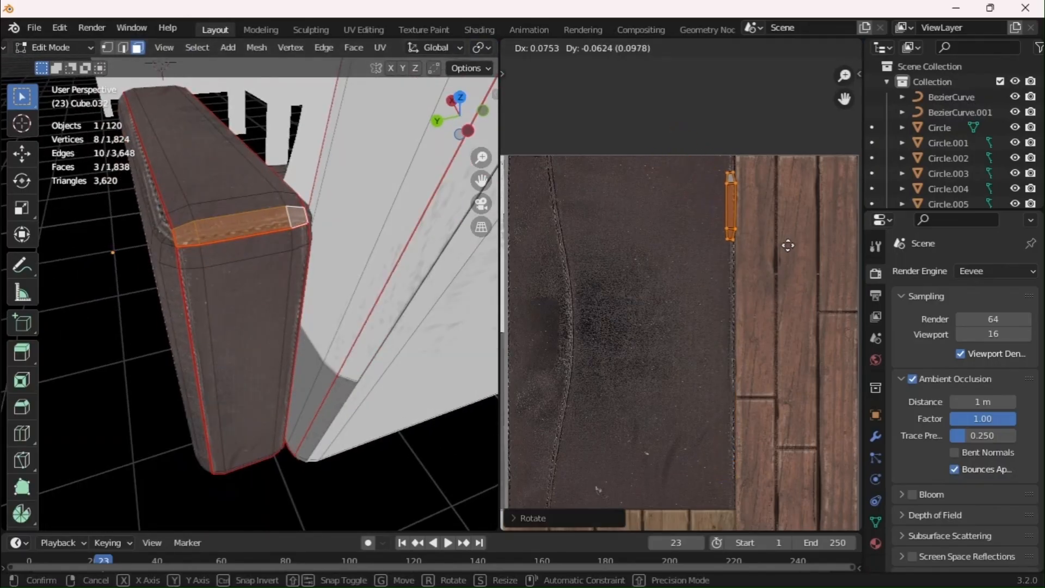
{"action": "left_click", "coordinate": [776, 246]}
{"action": "key", "text": "Tab"}
{"action": "key", "text": "Tab"}
Select the armrest's underside by seam, move its UV island from the wood onto the leather and scale it down
{"action": "middle_click_drag", "start_coordinate": [357, 259], "coordinate": [245, 218]}
{"action": "key", "text": "l"}
{"action": "scroll", "coordinate": [744, 280], "scroll_direction": "down", "scroll_amount": 2}
{"action": "key", "text": "a"}
{"action": "key", "text": "g"}
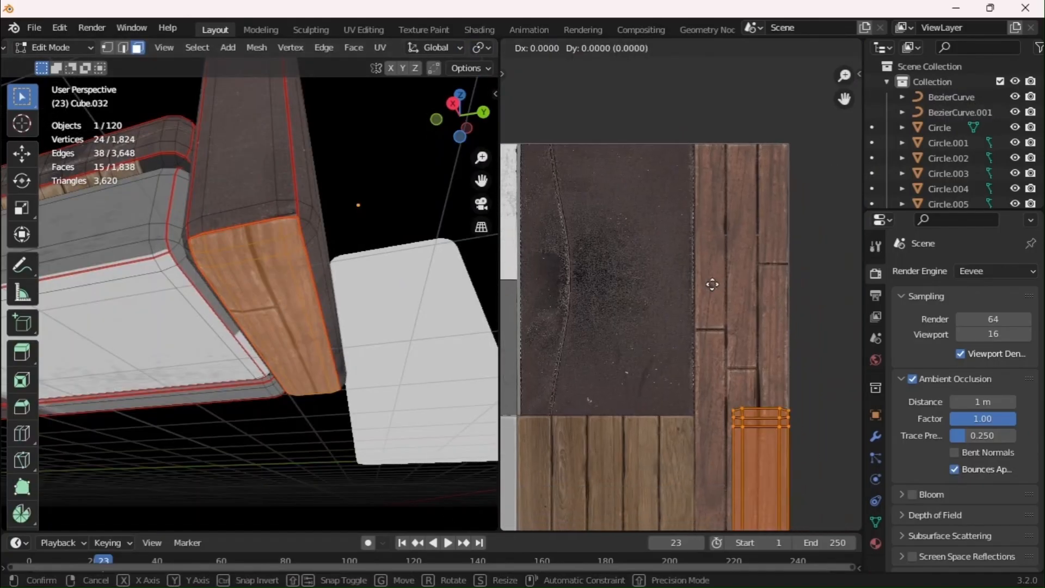
{"action": "left_click", "coordinate": [617, 482]}
{"action": "key", "text": "s"}
{"action": "left_click", "coordinate": [727, 464]}
{"action": "key", "text": "Tab"}
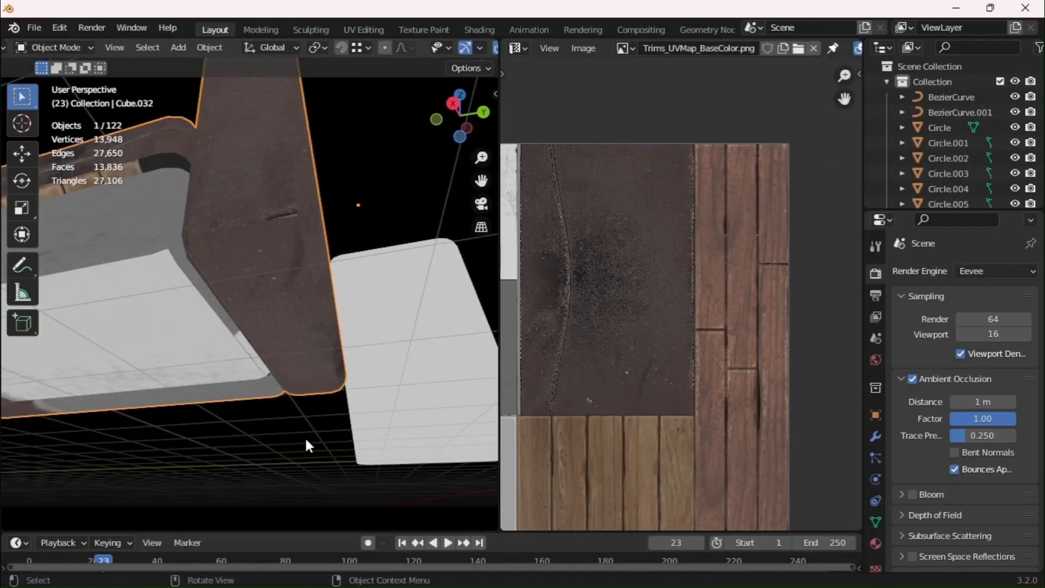
Shift the underside's UV island up to the leather's stitched edge and check the result in Object Mode
{"action": "middle_click_drag", "start_coordinate": [303, 321], "coordinate": [311, 289]}
{"action": "key", "text": "Tab"}
{"action": "key", "text": "g"}
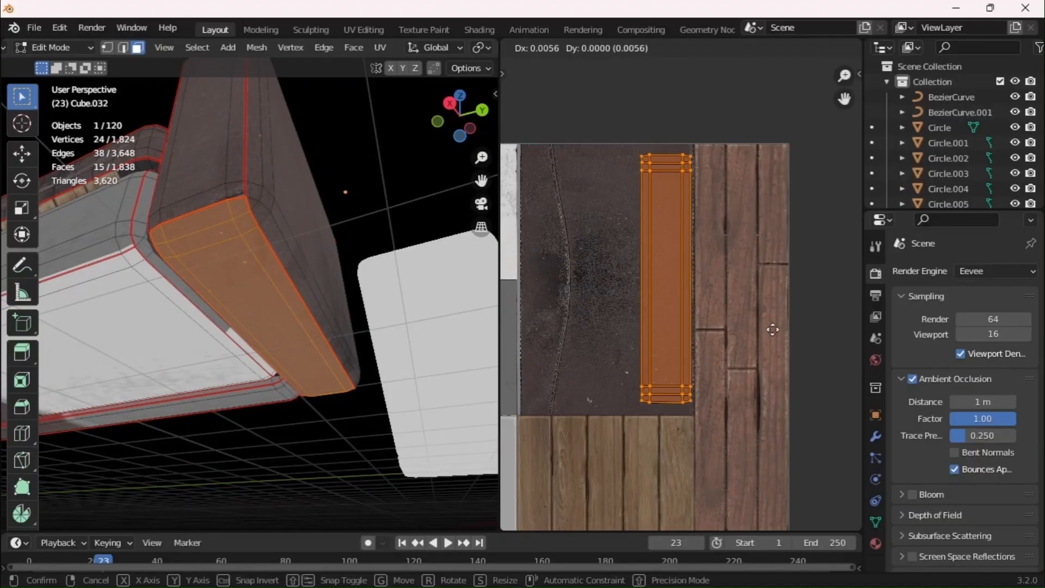
{"action": "left_click", "coordinate": [815, 337]}
{"action": "middle_click_drag", "start_coordinate": [667, 248], "coordinate": [697, 139], "text": "ctrl"}
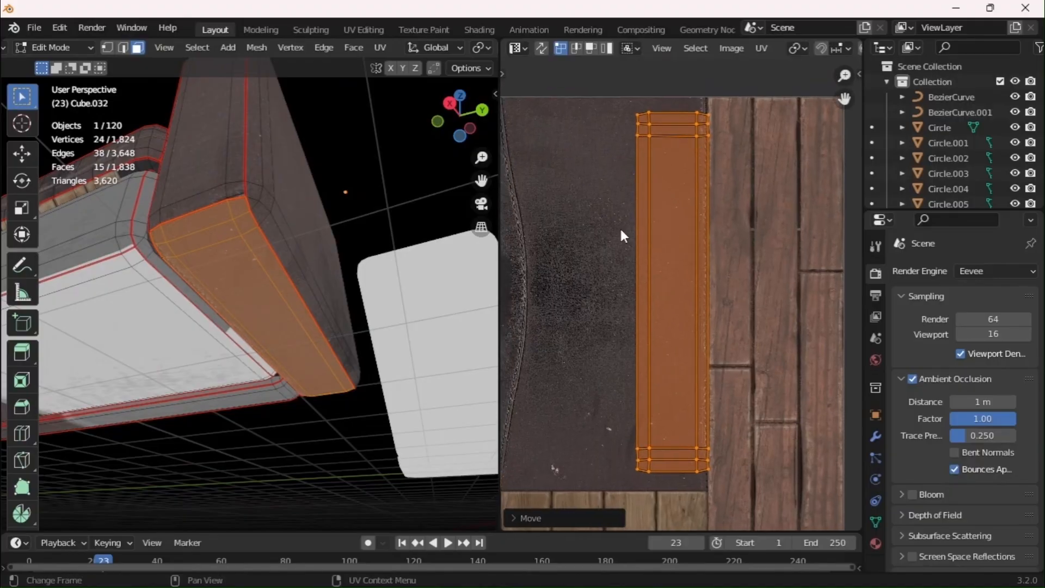
{"action": "key", "text": "Tab"}
{"action": "key", "text": "Tab"}
Select the faces along the underside's long edge, rotate their UV strip 180 degrees and move it along X onto the stitching
{"action": "left_click", "coordinate": [239, 206]}
{"action": "middle_click_drag", "start_coordinate": [419, 272], "coordinate": [198, 238]}
{"action": "left_click", "coordinate": [290, 288], "text": "ctrl"}
{"action": "type", "text": "r180"}
{"action": "key", "text": "Return"}
{"action": "key", "text": "g"}
{"action": "key", "text": "x"}
{"action": "left_click", "coordinate": [762, 250]}
{"action": "key", "text": "Tab"}
{"action": "key", "text": "Tab"}
Select the armrest front panel's bottom row of faces, then tilt and shift their UV strip to follow the leather's wavy seam
{"action": "left_click", "coordinate": [201, 240]}
{"action": "left_click", "coordinate": [317, 223], "text": "ctrl"}
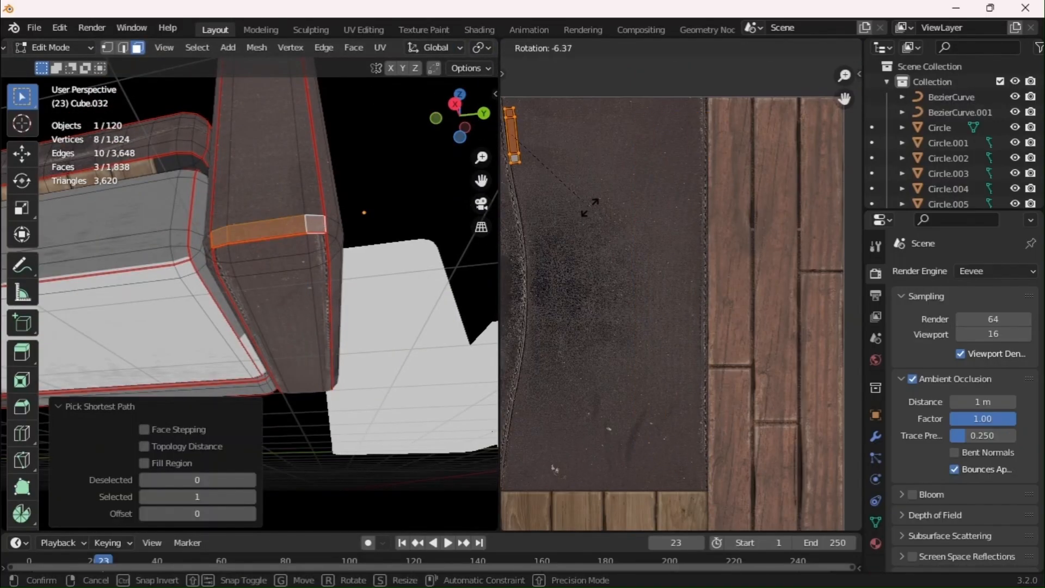
{"action": "left_click", "coordinate": [589, 207]}
{"action": "key", "text": "g"}
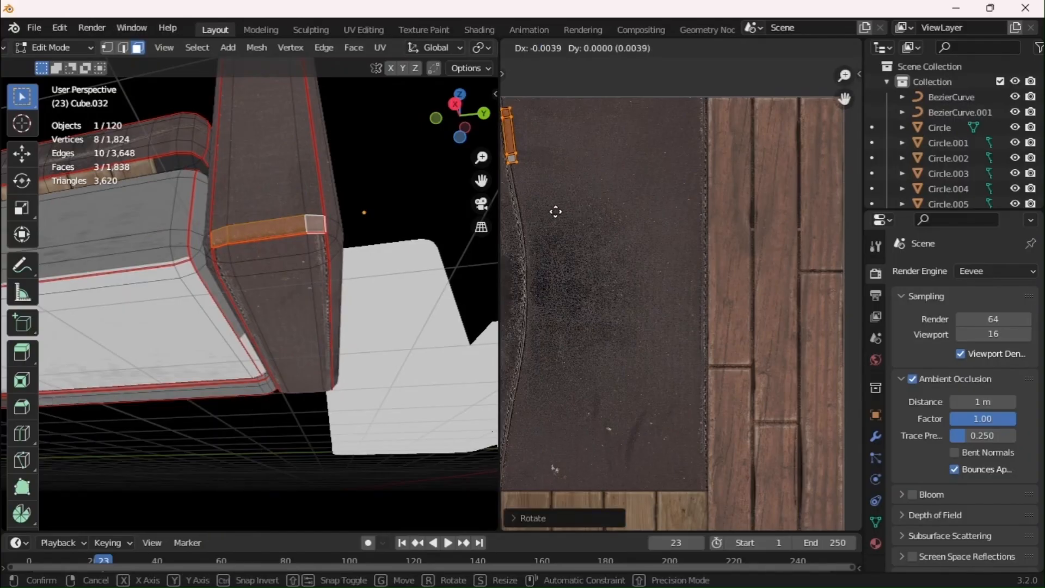
{"action": "left_click", "coordinate": [555, 212]}
{"action": "key", "text": "Tab"}
{"action": "key", "text": "alt+a"}
Select the armrest rear panel's bottom row of faces and move their UV strip down to the leather's lower edge
{"action": "scroll", "coordinate": [294, 250], "scroll_direction": "down", "scroll_amount": 4}
{"action": "middle_click_drag", "start_coordinate": [294, 249], "coordinate": [191, 269]}
{"action": "scroll", "coordinate": [191, 269], "scroll_direction": "up", "scroll_amount": 5}
{"action": "key", "text": "Tab"}
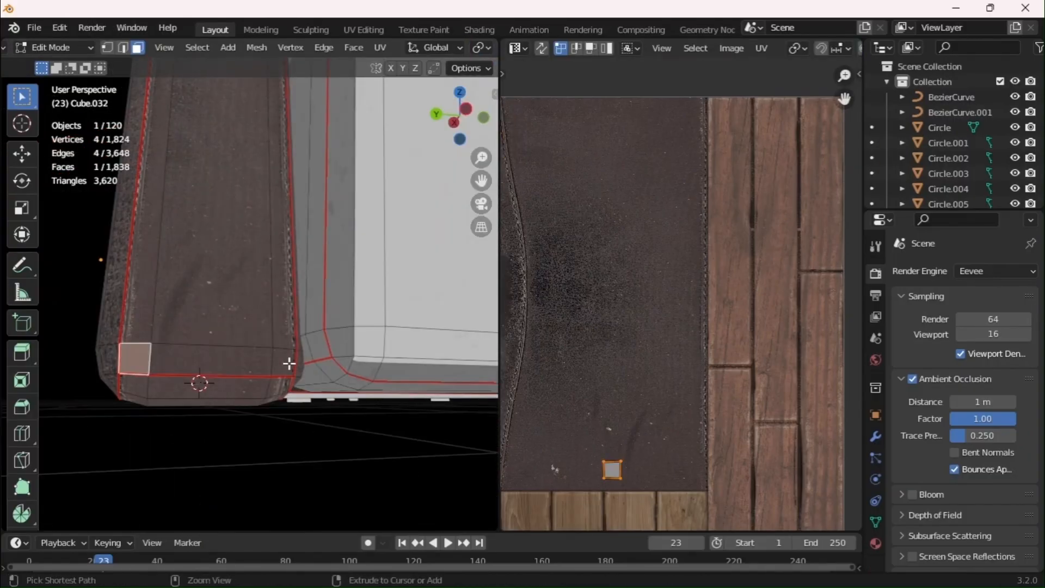
{"action": "left_click", "coordinate": [289, 364], "text": "ctrl"}
{"action": "key", "text": "g"}
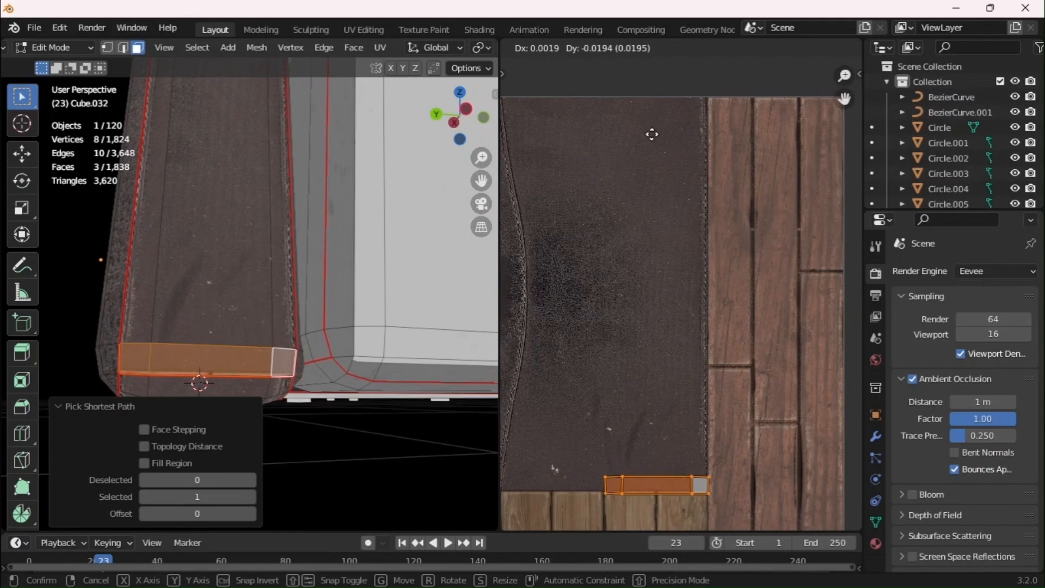
{"action": "left_click", "coordinate": [652, 134]}
{"action": "key", "text": "Tab"}
{"action": "scroll", "coordinate": [234, 309], "scroll_direction": "down", "scroll_amount": 1}
{"action": "key", "text": "Tab"}
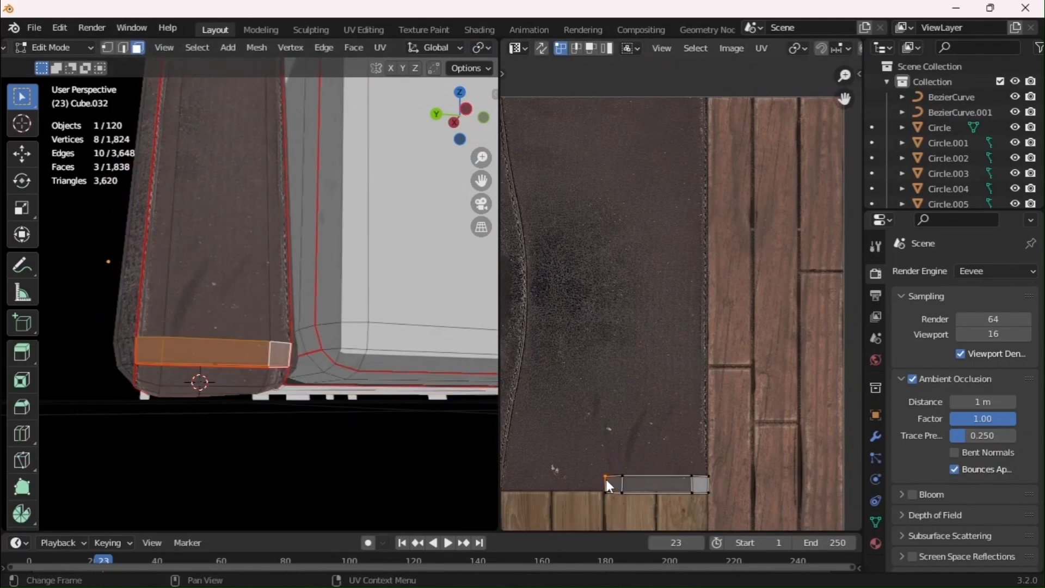
Select only the rear panel's outer bottom corner face and move its UVs to the lower end of the leather's wavy seam
{"action": "key", "text": "Tab"}
{"action": "key", "text": "Tab"}
{"action": "left_click", "coordinate": [152, 345]}
{"action": "key", "text": "a"}
{"action": "key", "text": "g"}
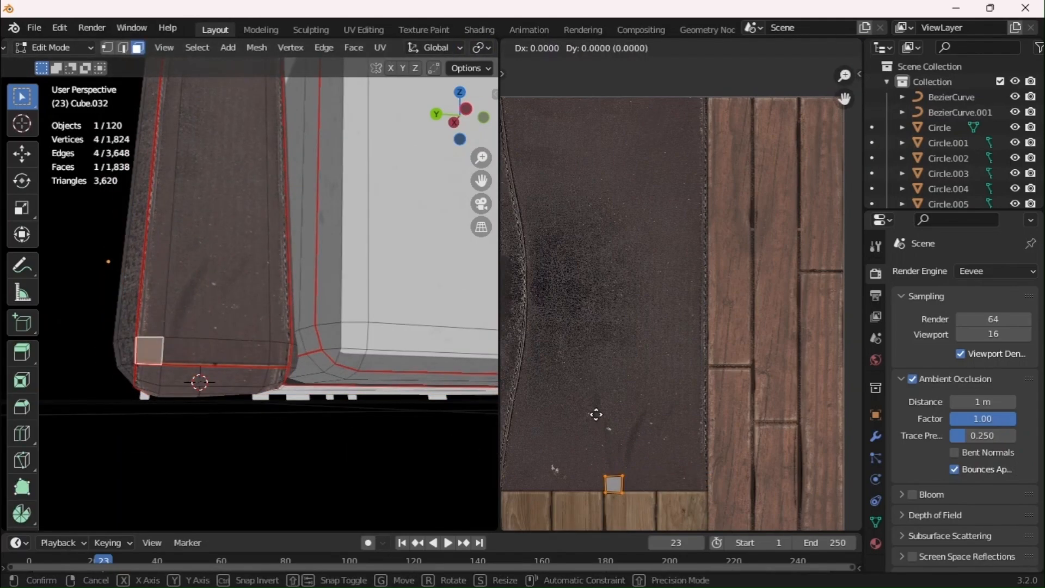
{"action": "left_click", "coordinate": [851, 413]}
{"action": "middle_click_drag", "start_coordinate": [535, 414], "coordinate": [606, 394]}
{"action": "key", "text": "g"}
{"action": "left_click", "coordinate": [591, 394]}
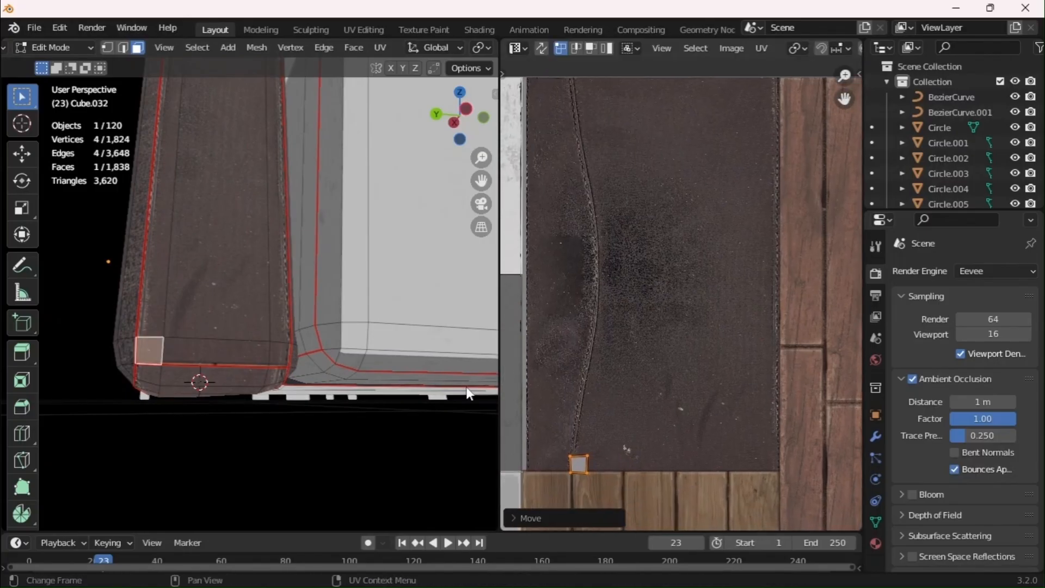
Snap the 3D cursor to the sofa's untextured armrest, keeping only that linked part selected, and delete its vertices
{"action": "key", "text": "Tab"}
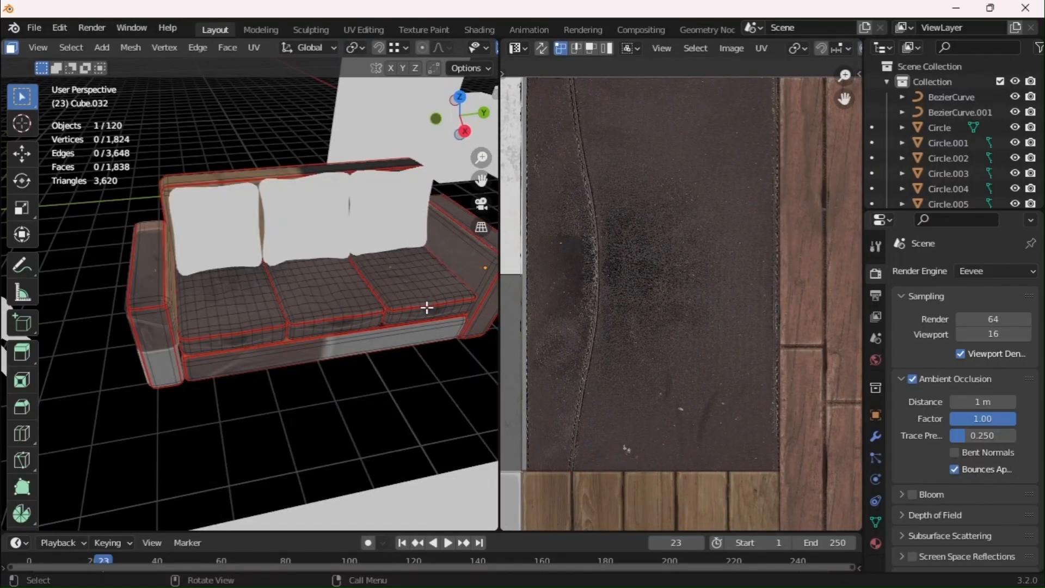
{"action": "key", "text": "l"}
{"action": "key", "text": "a"}
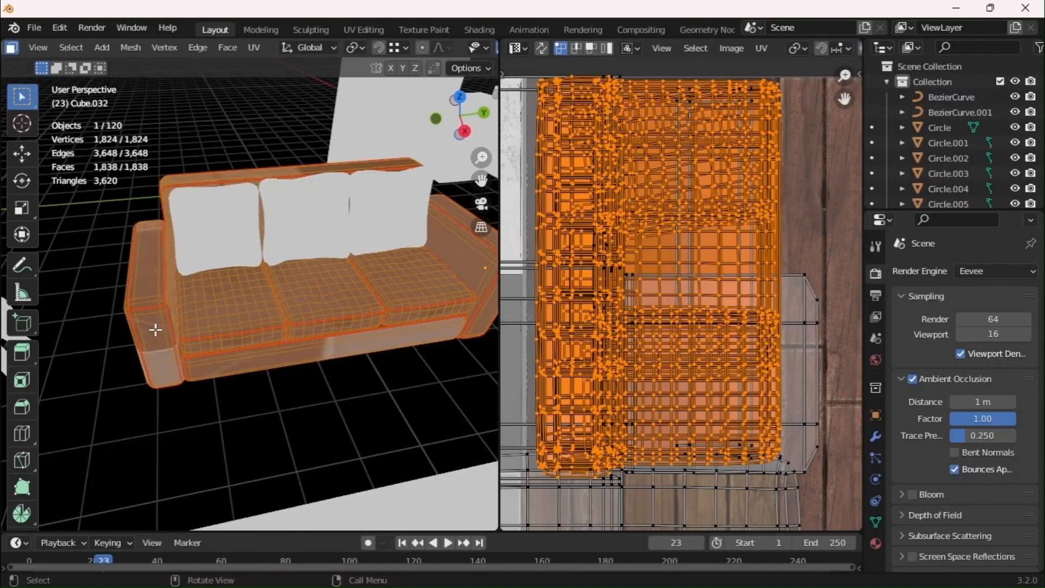
{"action": "key", "text": "alt+a"}
{"action": "key", "text": "l"}
{"action": "key", "text": "shift+s"}
{"action": "left_click", "coordinate": [262, 374]}
{"action": "key", "text": "x"}
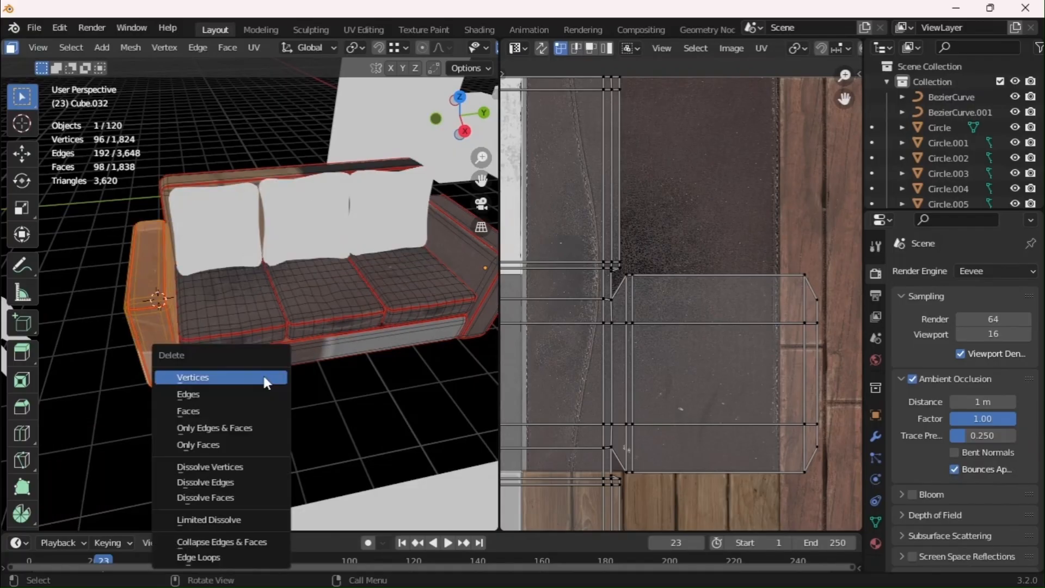
{"action": "left_click", "coordinate": [262, 373]}
Duplicate the textured armrest and move the copy about -6.02 m along Y to the 3D cursor at the sofa's bare end
{"action": "key", "text": "l"}
{"action": "key", "text": "shift+d"}
{"action": "right_click", "coordinate": [462, 250]}
{"action": "key", "text": "g"}
{"action": "key", "text": "x"}
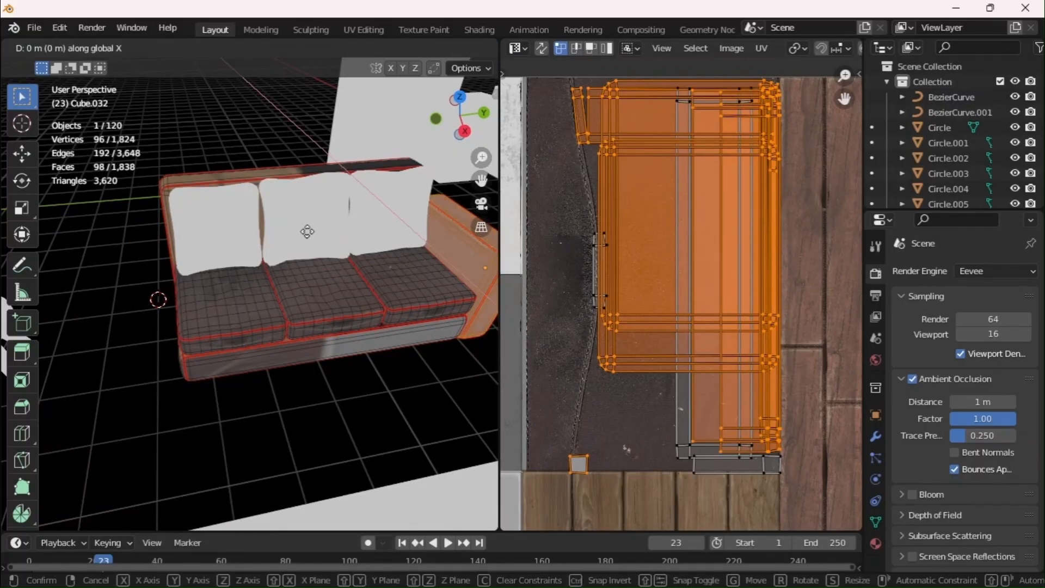
{"action": "key", "text": "y"}
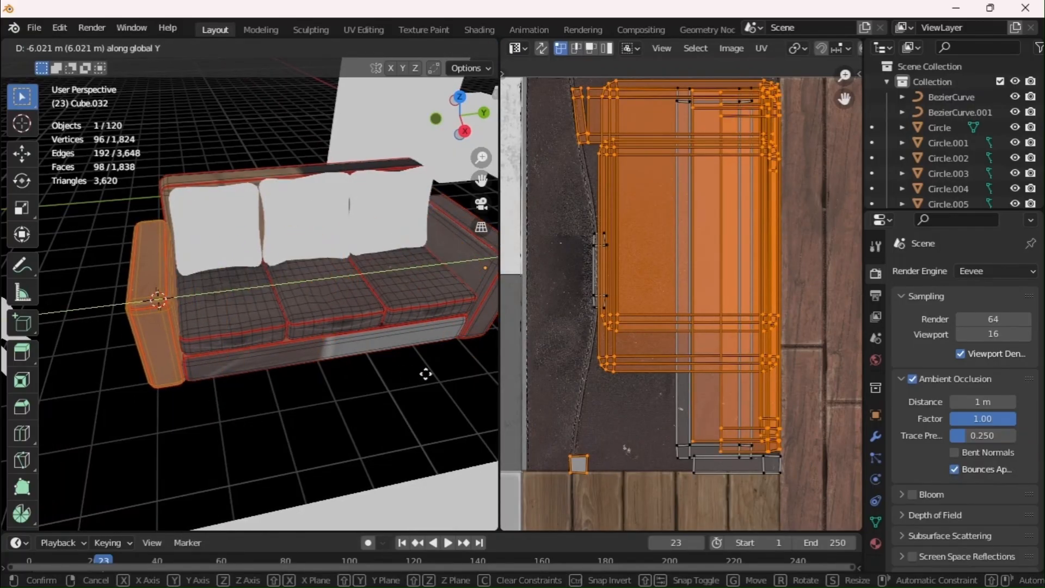
{"action": "left_click", "coordinate": [426, 374]}
{"action": "middle_click_drag", "start_coordinate": [426, 374], "coordinate": [152, 299]}
{"action": "key", "text": "alt+a"}
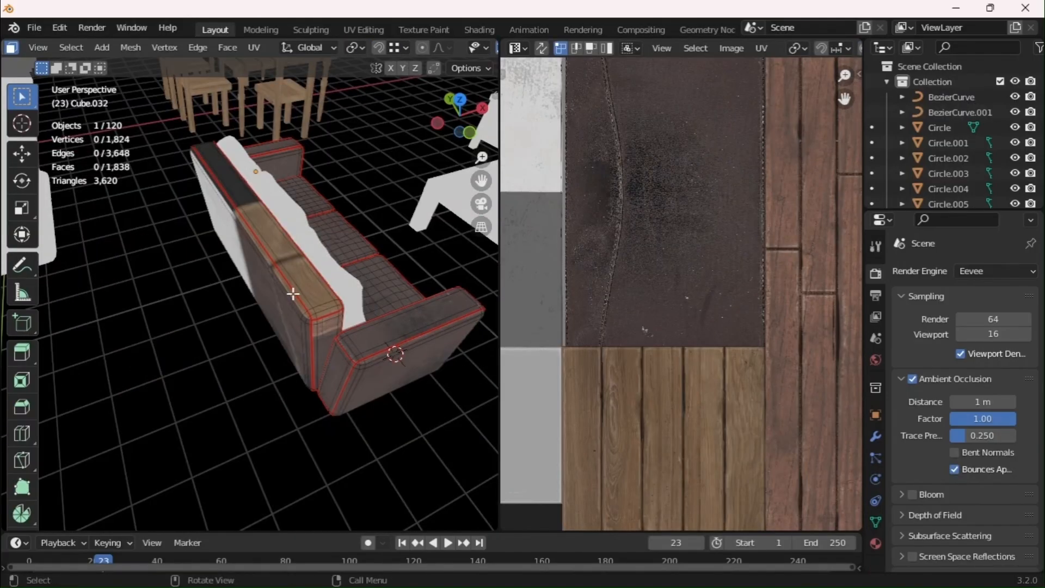
Select the entire linked backrest and unwrap it
{"action": "key", "text": "l"}
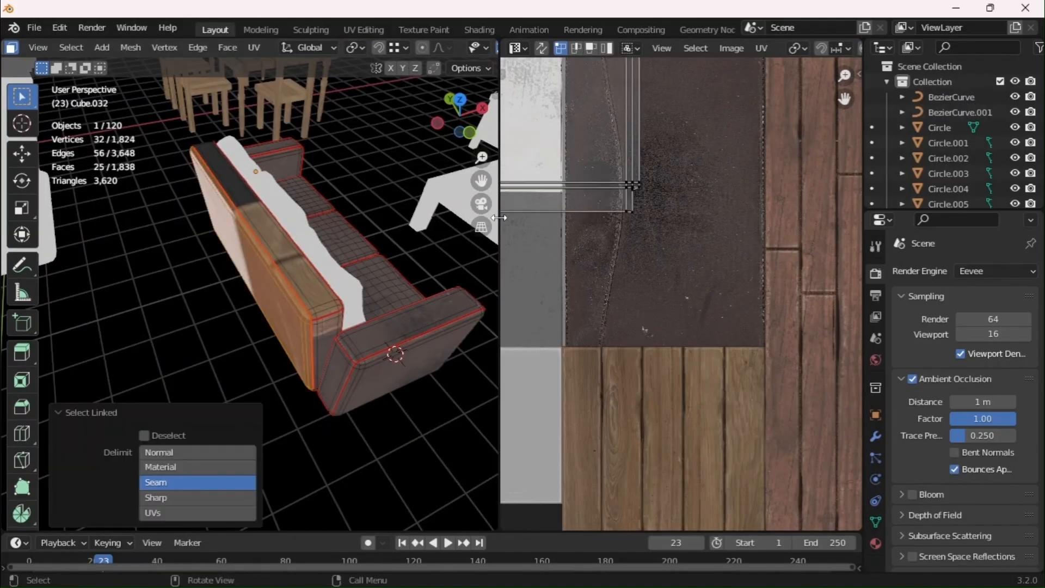
{"action": "middle_click_drag", "start_coordinate": [571, 234], "coordinate": [620, 244]}
{"action": "middle_click_drag", "start_coordinate": [273, 357], "coordinate": [269, 358]}
{"action": "left_click", "coordinate": [231, 452]}
{"action": "key", "text": "u"}
{"action": "left_click", "coordinate": [380, 301]}
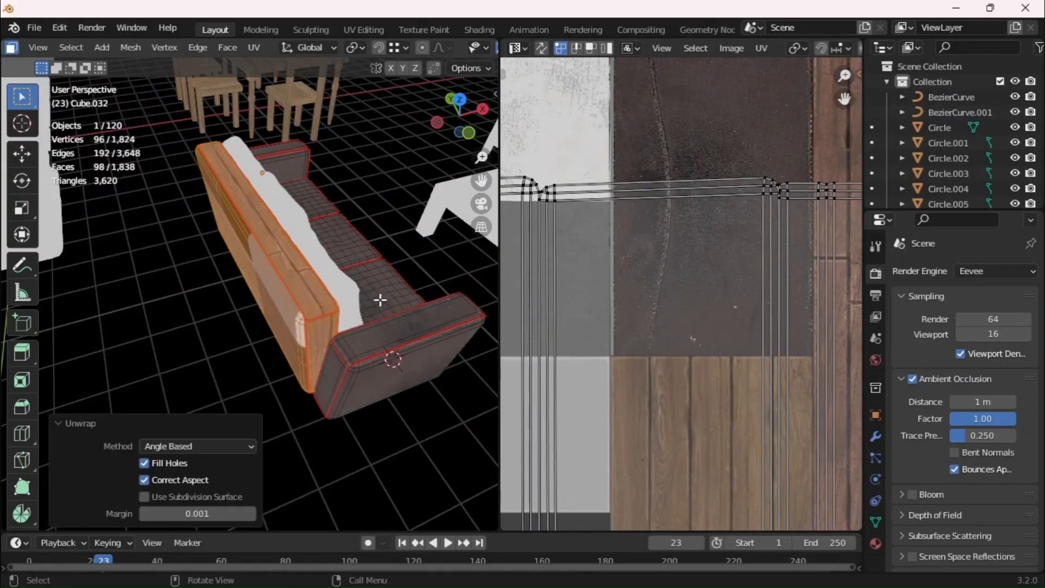
Select the backrest's rear panel delimited by seams, then scale its UVs down and move them onto the leather area
{"action": "key", "text": "alt+a"}
{"action": "middle_click_drag", "start_coordinate": [380, 300], "coordinate": [419, 277]}
{"action": "key", "text": "l"}
{"action": "left_click", "coordinate": [152, 482]}
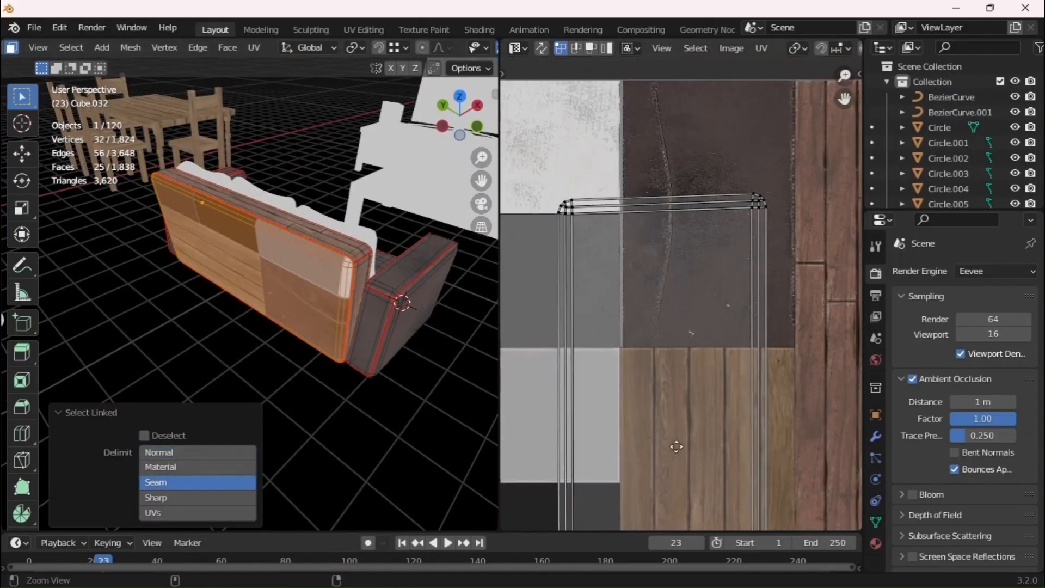
{"action": "key", "text": "s"}
{"action": "left_click", "coordinate": [675, 420]}
{"action": "key", "text": "g"}
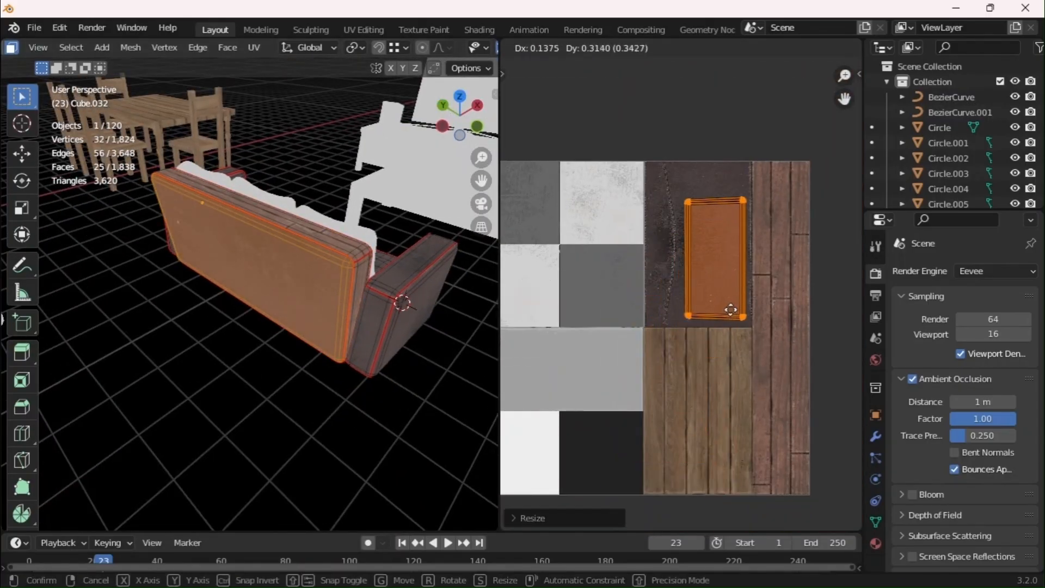
{"action": "left_click", "coordinate": [730, 321]}
Straighten the rear panel's UVs slightly, then resize and shift them to fill the leather between the wavy seam and the straight stitching
{"action": "key", "text": "g"}
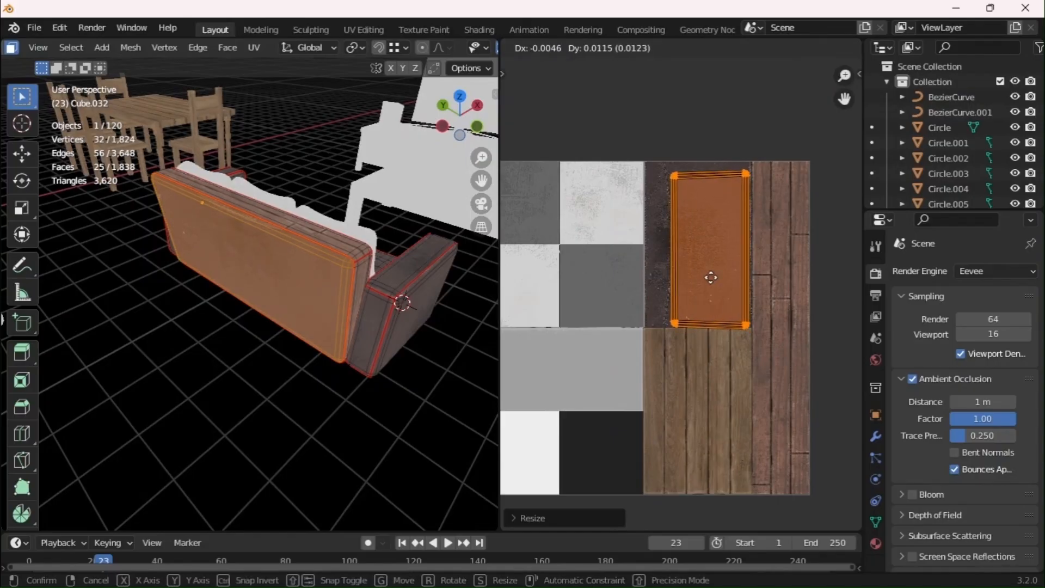
{"action": "key", "text": "r"}
{"action": "left_click", "coordinate": [704, 274]}
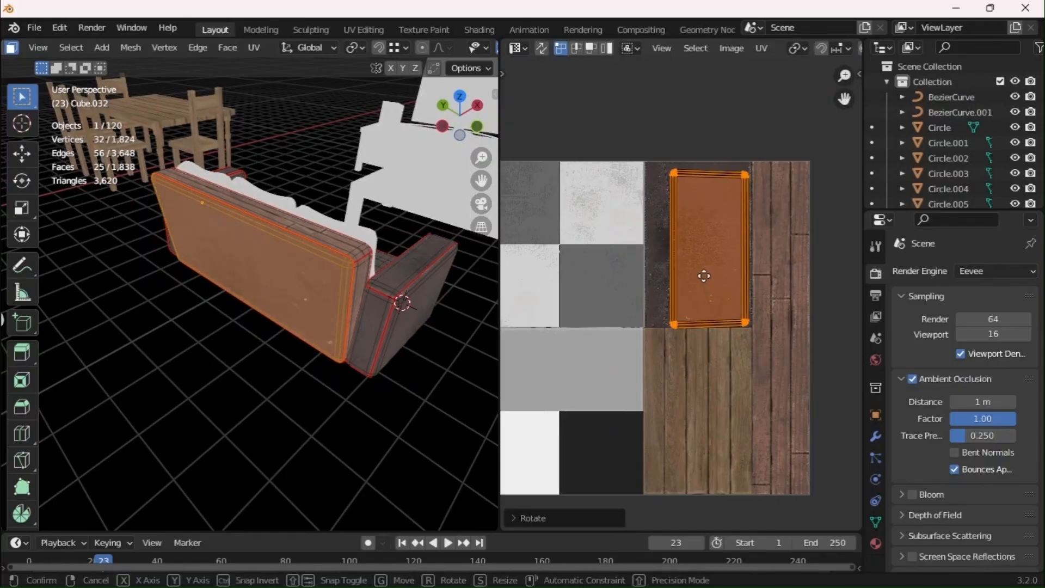
{"action": "left_click", "coordinate": [736, 317]}
{"action": "key", "text": "Tab"}
{"action": "key", "text": "Tab"}
{"action": "middle_click_drag", "start_coordinate": [728, 400], "coordinate": [736, 281], "text": "ctrl"}
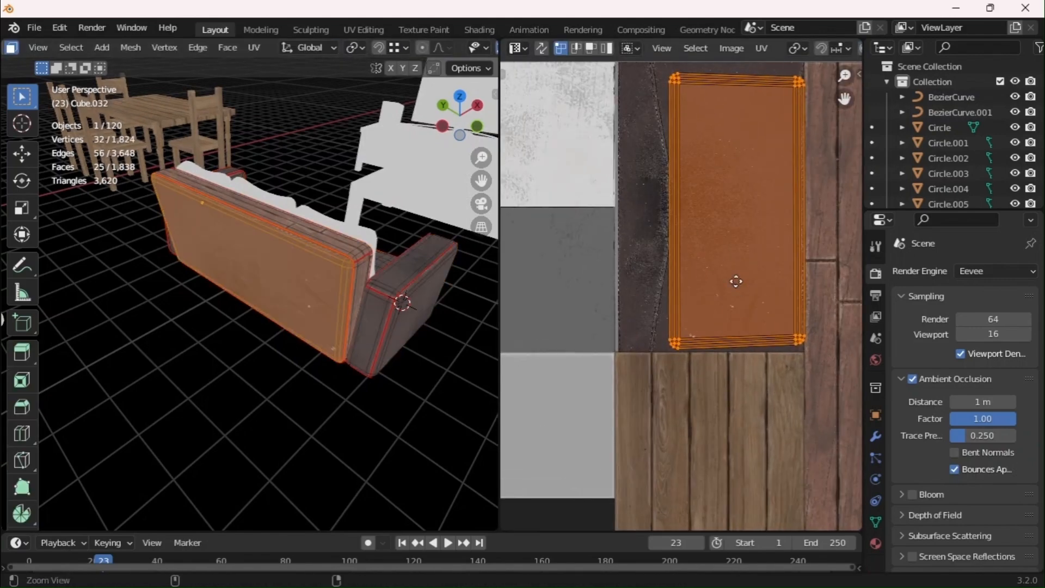
{"action": "right_click", "coordinate": [817, 430]}
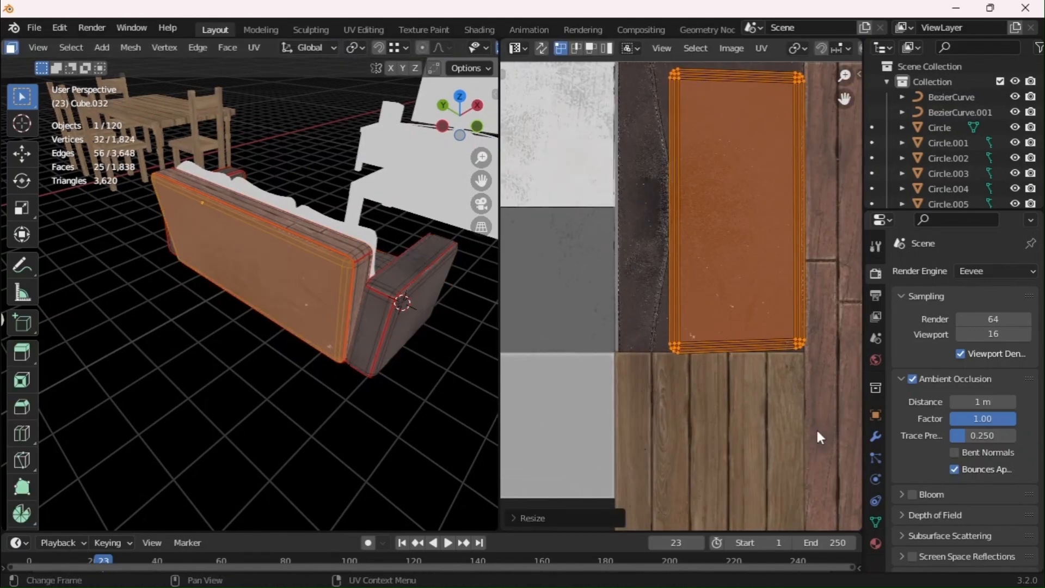
{"action": "key", "text": "s"}
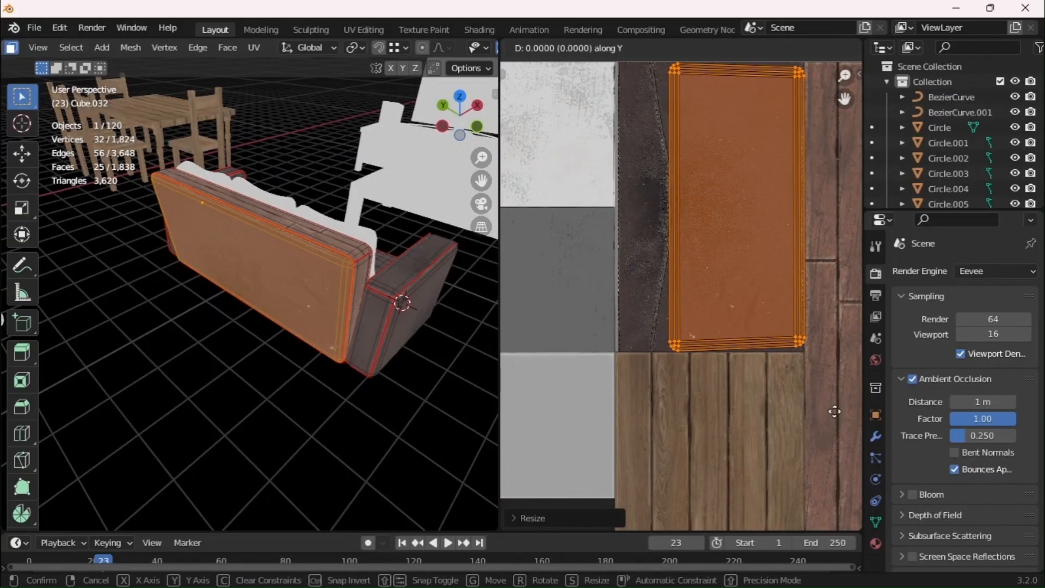
{"action": "left_click", "coordinate": [835, 411]}
{"action": "key", "text": "Tab"}
Select the backrest's top strip delimited by seams, then move its UVs onto the leather and scale them to fit
{"action": "left_click", "coordinate": [271, 398]}
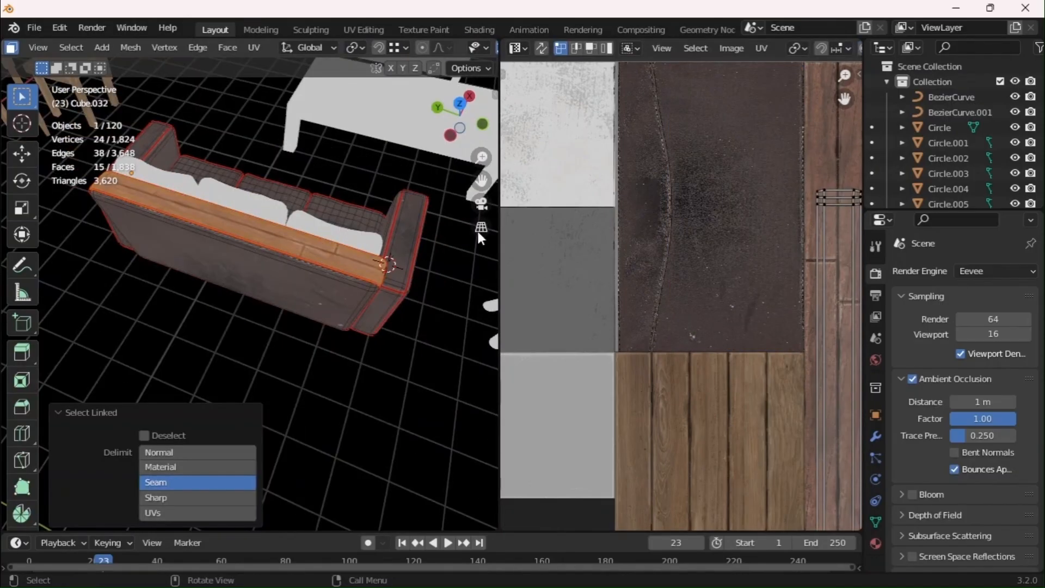
{"action": "scroll", "coordinate": [748, 292], "scroll_direction": "down", "scroll_amount": 2}
{"action": "middle_click_drag", "start_coordinate": [749, 292], "coordinate": [594, 263]}
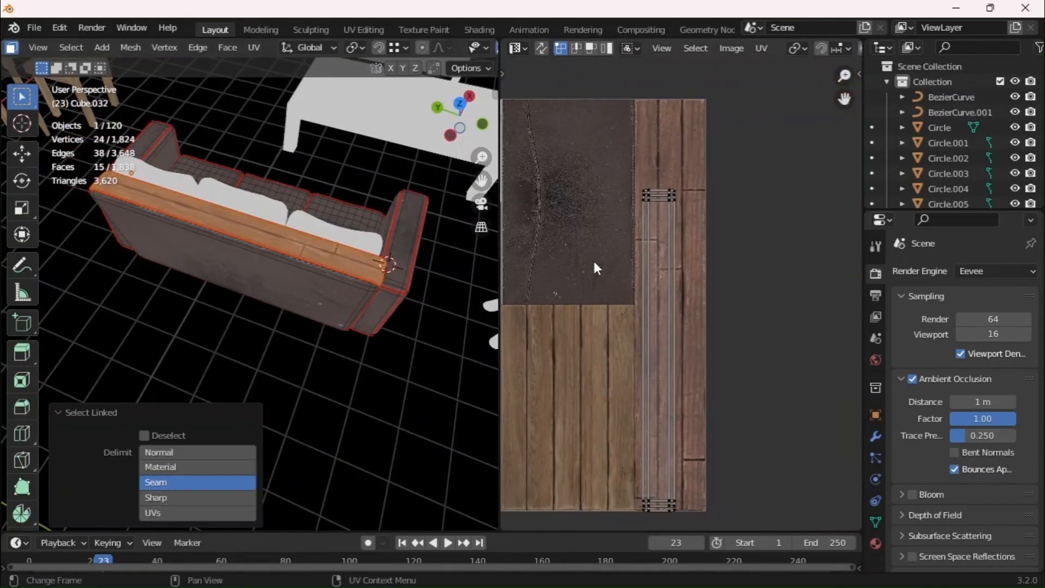
{"action": "key", "text": "a"}
{"action": "key", "text": "g"}
{"action": "left_click", "coordinate": [619, 130]}
{"action": "key", "text": "s"}
{"action": "left_click", "coordinate": [671, 297]}
{"action": "key", "text": "g"}
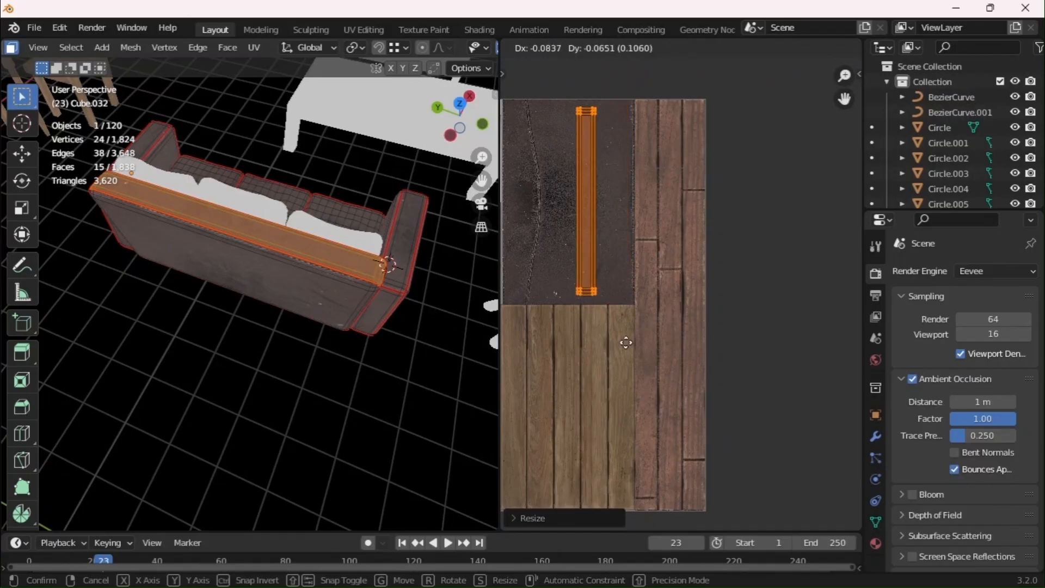
{"action": "left_click", "coordinate": [596, 335]}
{"action": "key", "text": "s"}
{"action": "key", "text": "s"}
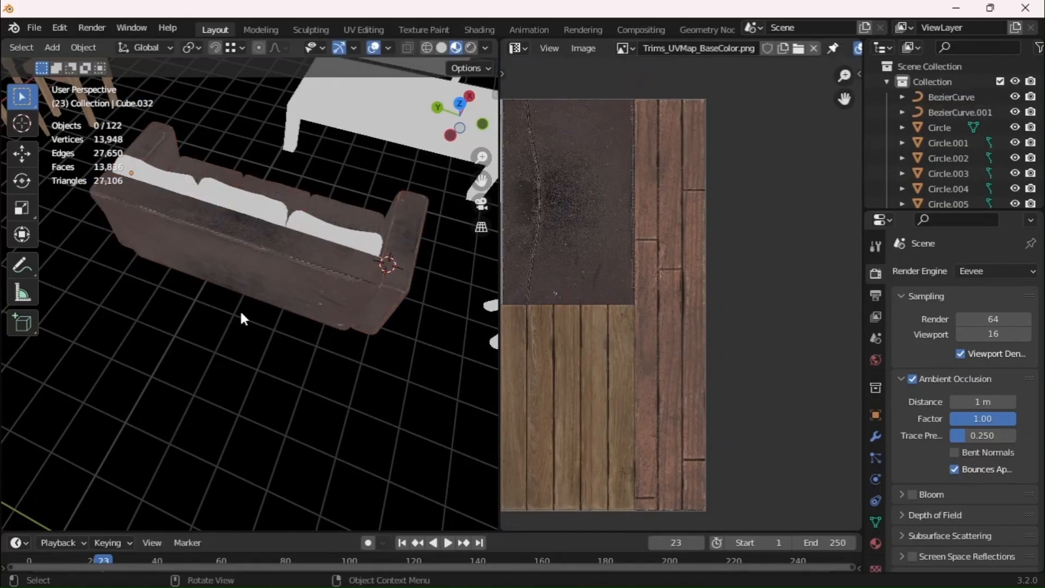
Scale the backrest front panel's UVs down, then move and resize them to fit the leather beside the straight stitching
{"action": "middle_click_drag", "start_coordinate": [240, 309], "coordinate": [185, 302]}
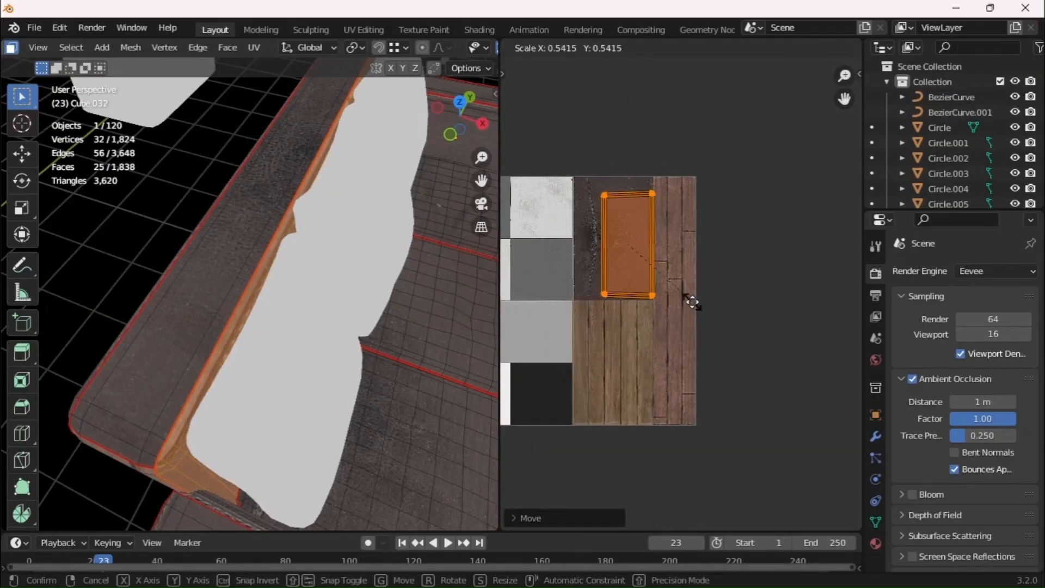
{"action": "left_click", "coordinate": [673, 253]}
{"action": "scroll", "coordinate": [653, 240], "scroll_direction": "up", "scroll_amount": 3}
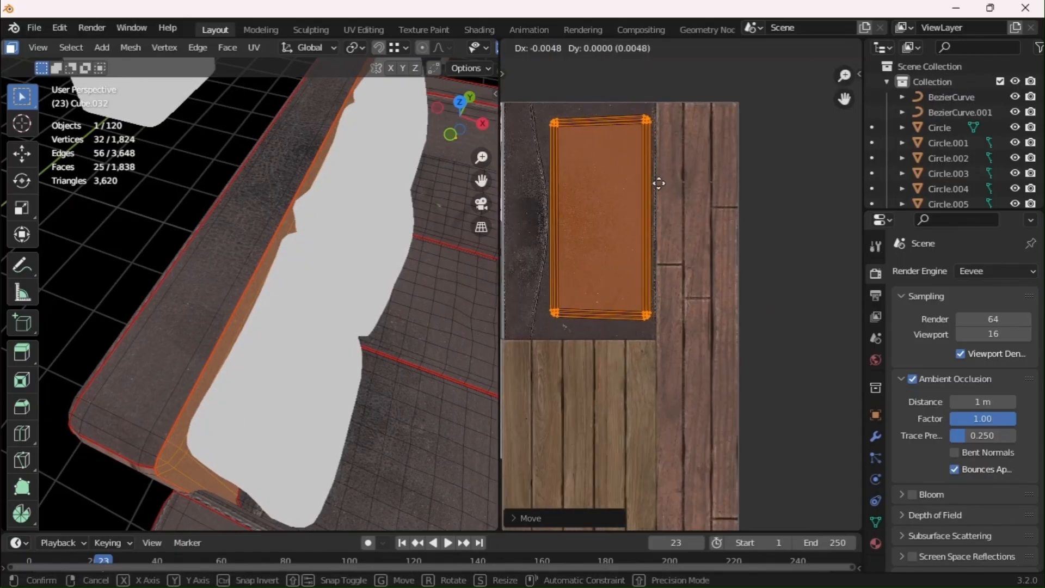
{"action": "left_click", "coordinate": [708, 195]}
{"action": "key", "text": "ctrl+space"}
{"action": "middle_click_drag", "start_coordinate": [678, 442], "coordinate": [635, 327], "text": "ctrl"}
{"action": "key", "text": "s"}
{"action": "left_click", "coordinate": [641, 328]}
{"action": "key", "text": "g"}
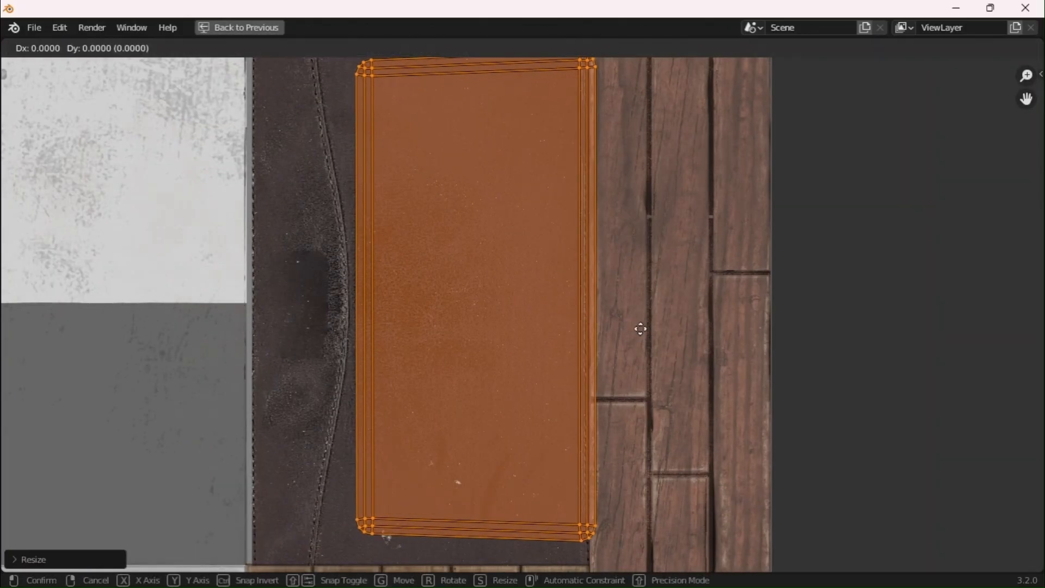
{"action": "left_click", "coordinate": [637, 333]}
{"action": "key", "text": "s"}
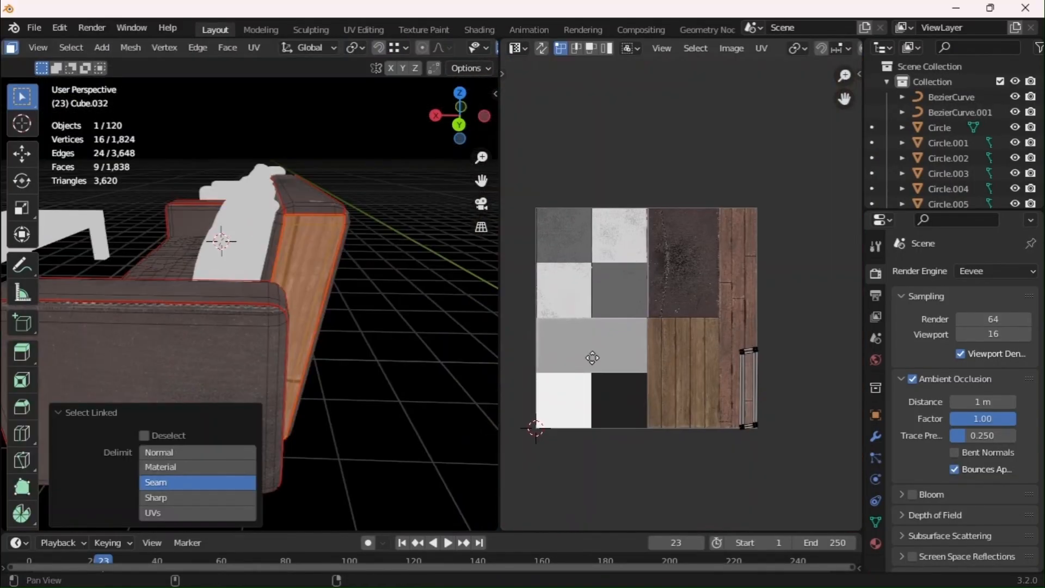
Move the UVs of the backrest's end panel beside the original armrest onto the leather, aligned with the straight stitching
{"action": "middle_click_drag", "start_coordinate": [593, 358], "coordinate": [572, 355]}
{"action": "key", "text": "a"}
{"action": "key", "text": "g"}
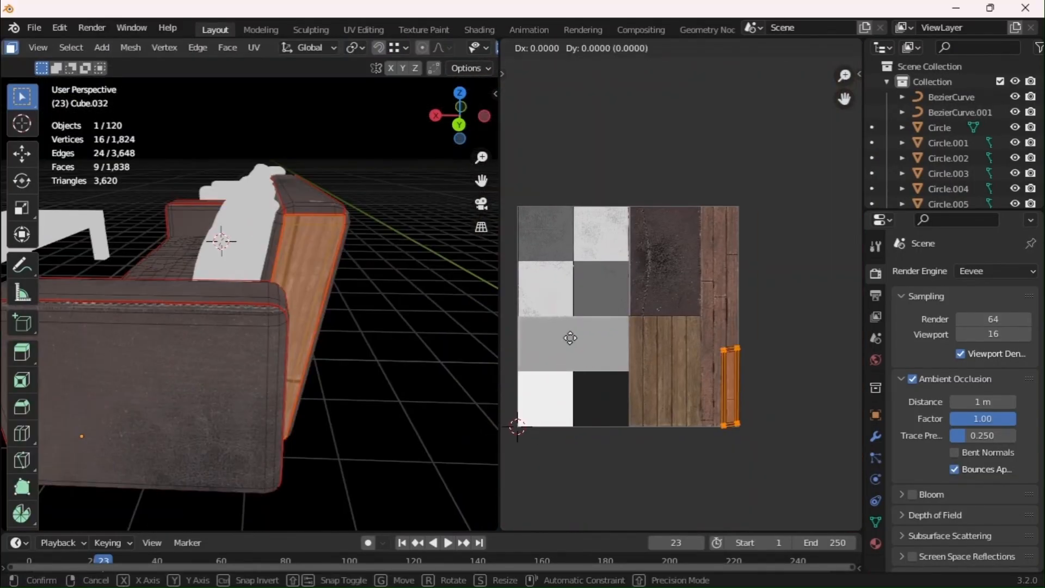
{"action": "left_click", "coordinate": [538, 221]}
{"action": "middle_click_drag", "start_coordinate": [545, 221], "coordinate": [762, 120], "text": "ctrl"}
{"action": "middle_click_drag", "start_coordinate": [760, 127], "coordinate": [754, 214]}
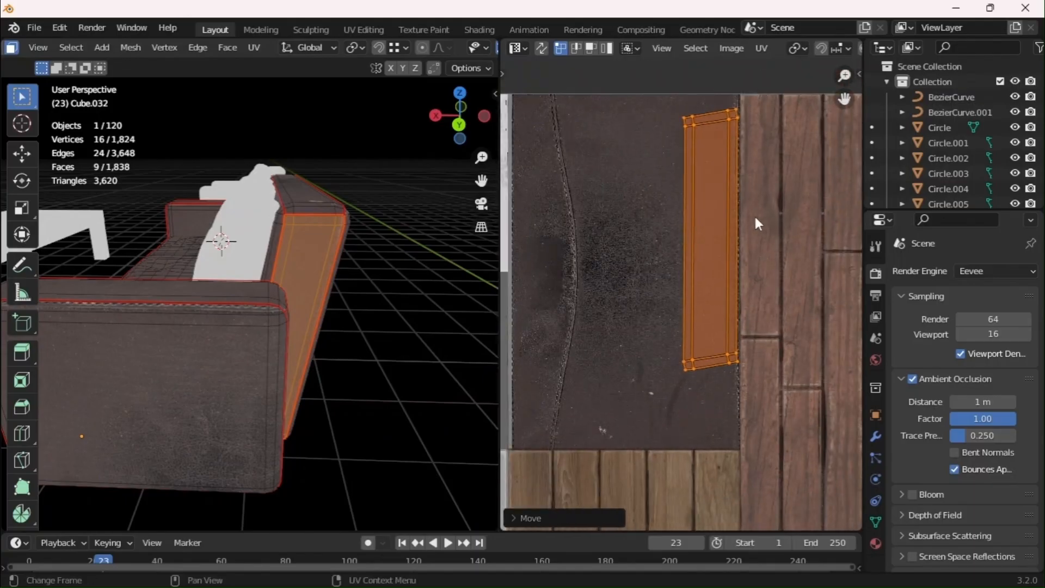
{"action": "left_click", "coordinate": [756, 218]}
{"action": "key", "text": "a"}
{"action": "key", "text": "g"}
{"action": "left_click", "coordinate": [768, 217]}
{"action": "key", "text": "Tab"}
Select the backrest's end panel beside the copied armrest and move its UVs onto the leather against the straight stitching
{"action": "key", "text": "alt+a"}
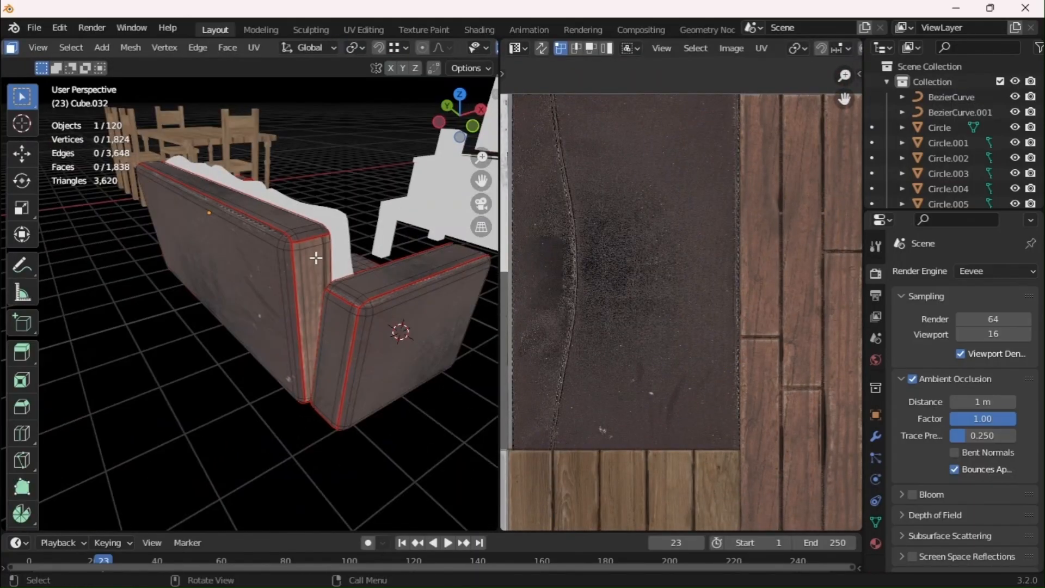
{"action": "key", "text": "ctrl+l"}
{"action": "scroll", "coordinate": [713, 341], "scroll_direction": "down", "scroll_amount": 2}
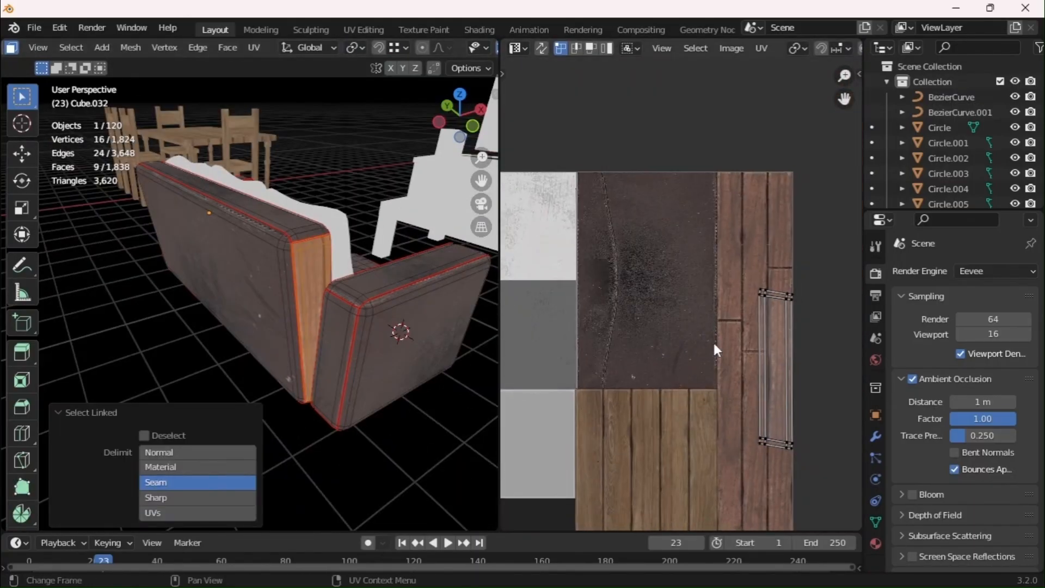
{"action": "key", "text": "a"}
{"action": "key", "text": "g"}
{"action": "left_click", "coordinate": [635, 256]}
{"action": "scroll", "coordinate": [792, 367], "scroll_direction": "up", "scroll_amount": 2}
{"action": "key", "text": "g"}
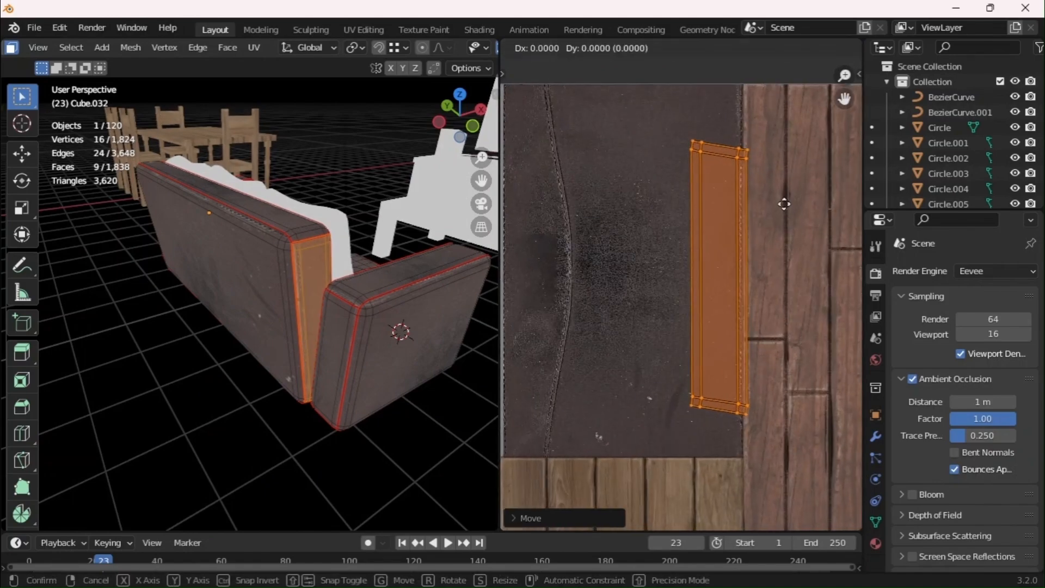
{"action": "left_click", "coordinate": [744, 202]}
{"action": "key", "text": "Tab"}
Select the backrest top's end row of faces near the copied armrest, then rotate and move its UV strip onto the upper wavy seam
{"action": "key", "text": "alt+a"}
{"action": "middle_click_drag", "start_coordinate": [312, 287], "coordinate": [321, 314]}
{"action": "key", "text": "Tab"}
{"action": "left_click", "coordinate": [312, 378]}
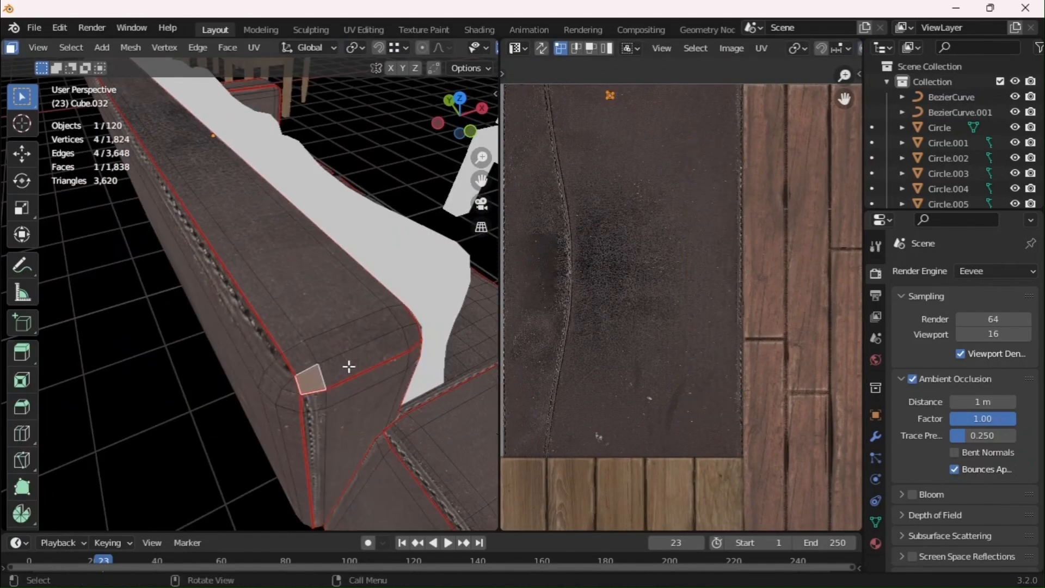
{"action": "left_click", "coordinate": [409, 342], "text": "ctrl"}
{"action": "key", "text": "g"}
{"action": "left_click", "coordinate": [737, 200]}
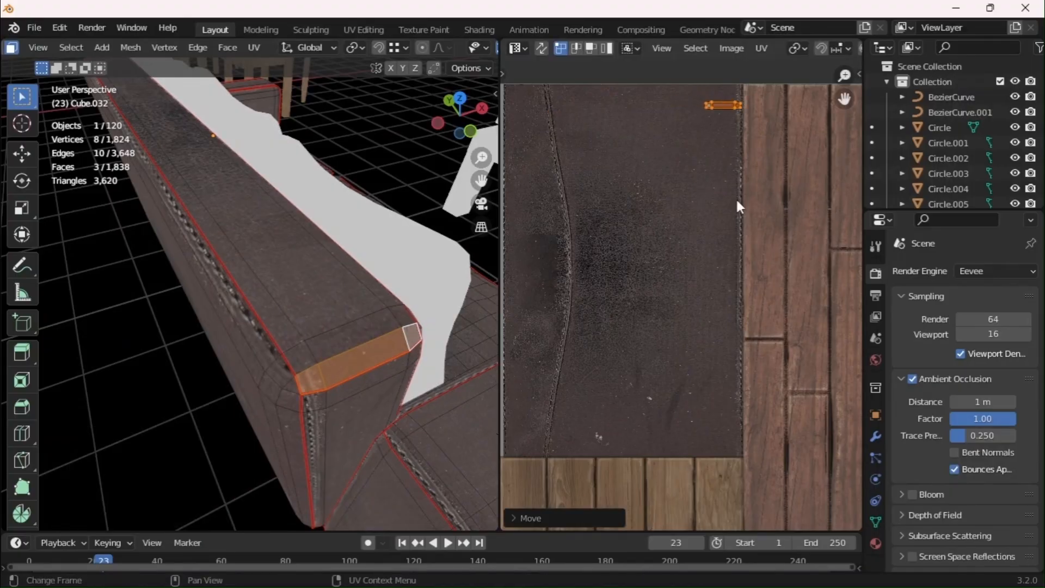
{"action": "key", "text": "r"}
{"action": "left_click", "coordinate": [621, 91]}
{"action": "key", "text": "g"}
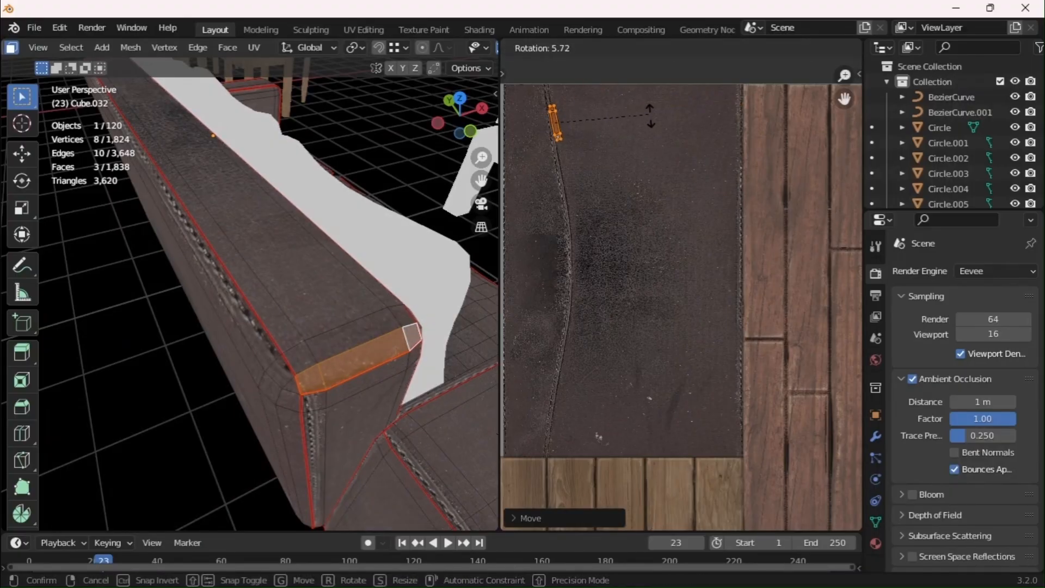
{"action": "left_click", "coordinate": [642, 125]}
{"action": "key", "text": "Tab"}
Select the end row of faces at the backrest top's opposite end, then rotate and move its UV strip onto the lower wavy seam
{"action": "key", "text": "alt+a"}
{"action": "scroll", "coordinate": [290, 327], "scroll_direction": "down", "scroll_amount": 5}
{"action": "middle_click_drag", "start_coordinate": [290, 328], "coordinate": [323, 366]}
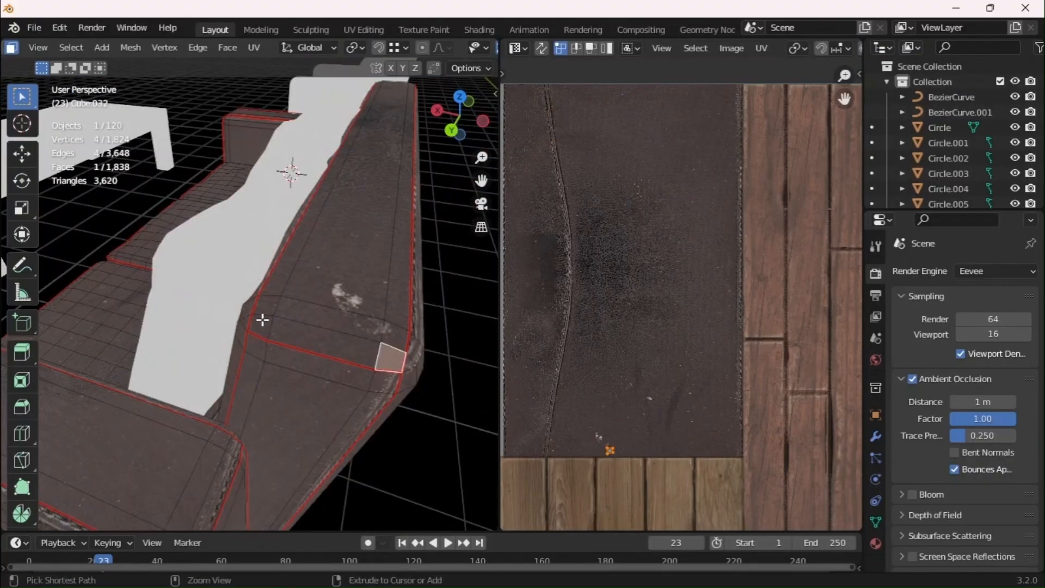
{"action": "left_click", "coordinate": [262, 326], "text": "ctrl"}
{"action": "scroll", "coordinate": [702, 365], "scroll_direction": "up", "scroll_amount": 2}
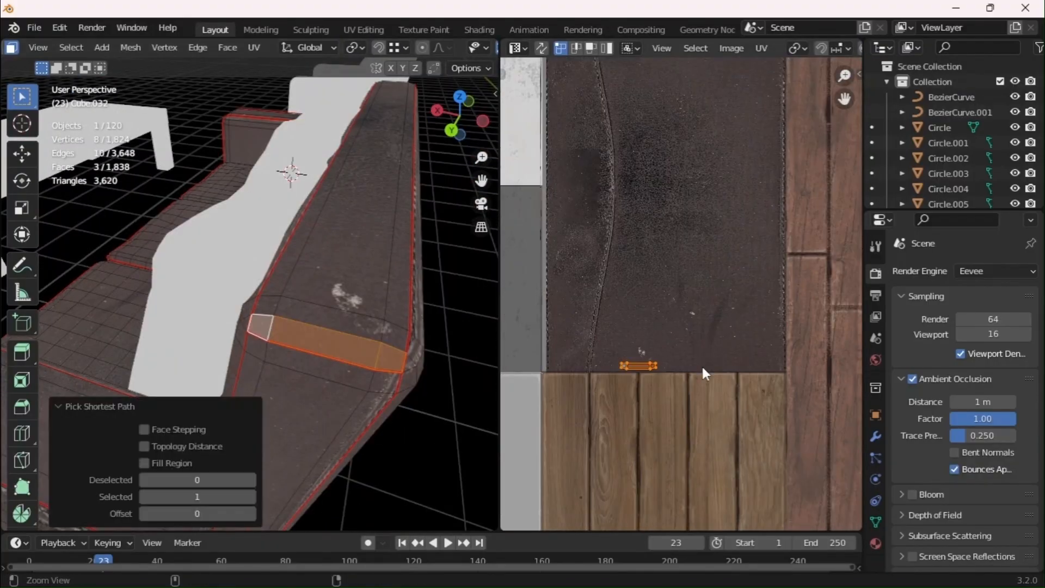
{"action": "key", "text": "r"}
{"action": "left_click", "coordinate": [655, 429]}
{"action": "key", "text": "g"}
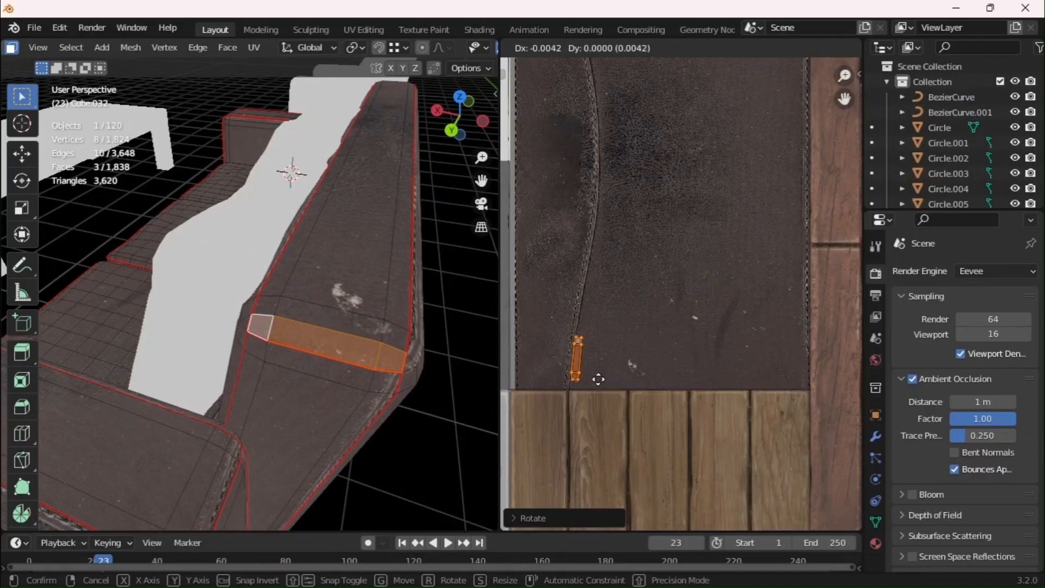
{"action": "left_click", "coordinate": [511, 416]}
{"action": "key", "text": "Tab"}
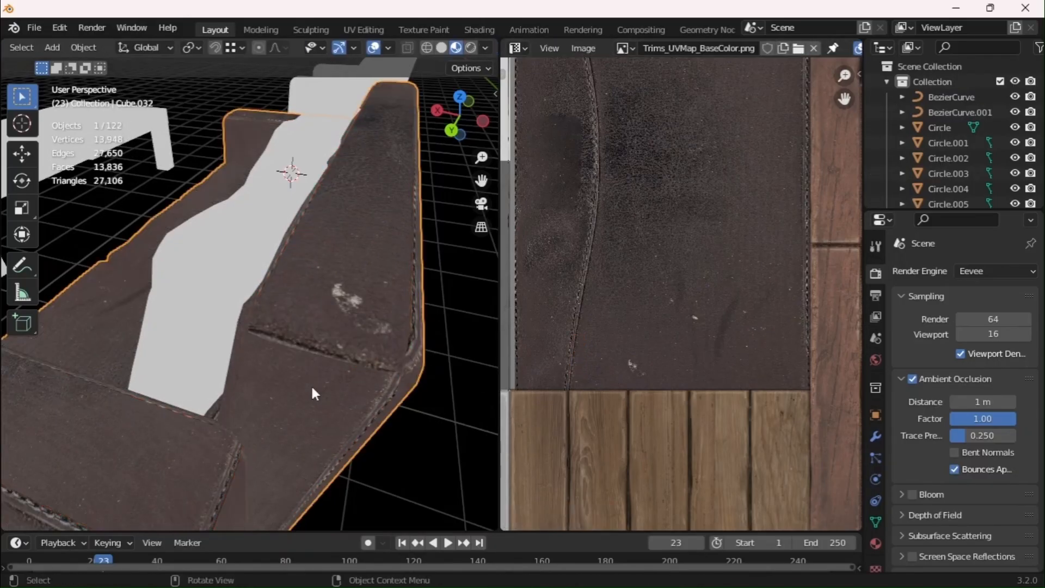
Select the sofa's whole backrest by linked faces and hide the rest of the sofa mesh
{"action": "key", "text": "Tab"}
{"action": "key", "text": "alt+a"}
{"action": "middle_click_drag", "start_coordinate": [314, 393], "coordinate": [104, 381]}
{"action": "left_click", "coordinate": [292, 224]}
{"action": "key", "text": "l"}
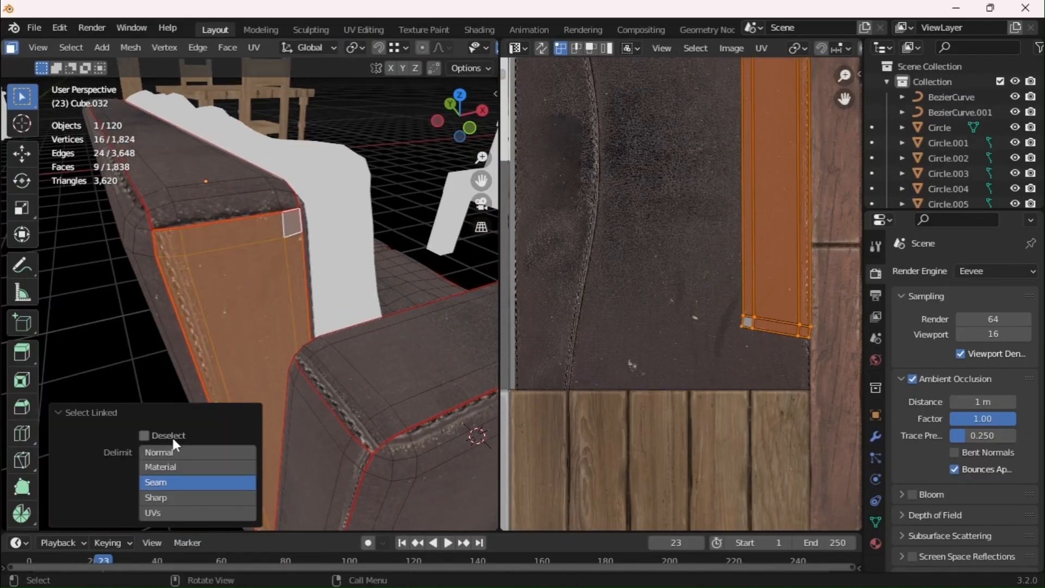
{"action": "left_click", "coordinate": [169, 450]}
{"action": "key", "text": "shift+h"}
Select the end panel's edge column of faces nearest the cushions, then rotate its UV strip about 18° and move it onto the wavy seam
{"action": "key", "text": "alt+a"}
{"action": "left_click", "coordinate": [290, 233]}
{"action": "middle_click_drag", "start_coordinate": [291, 233], "coordinate": [261, 340]}
{"action": "left_click", "coordinate": [238, 296], "text": "ctrl"}
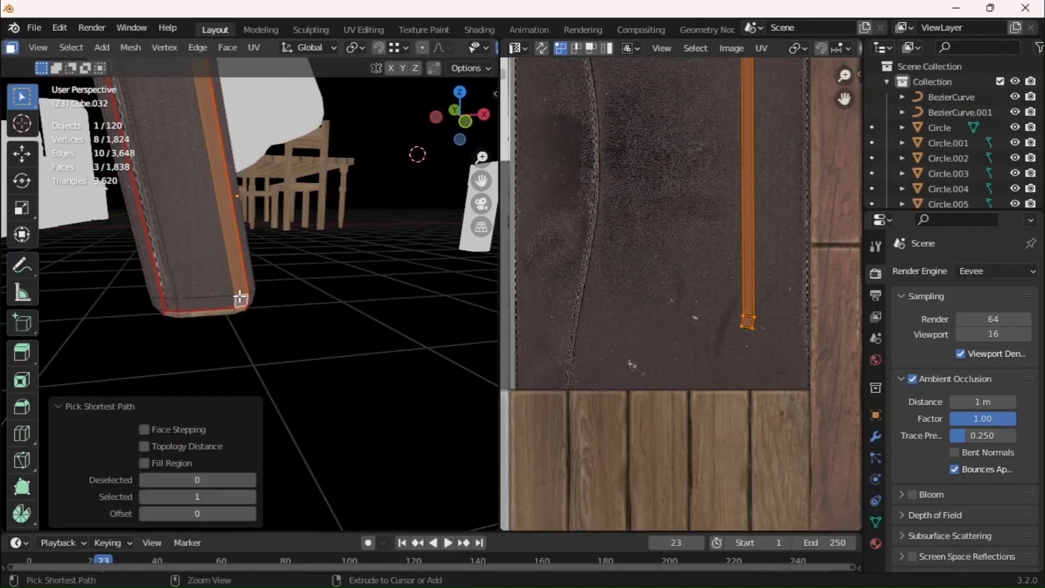
{"action": "middle_click_drag", "start_coordinate": [238, 296], "coordinate": [291, 372]}
{"action": "key", "text": "g"}
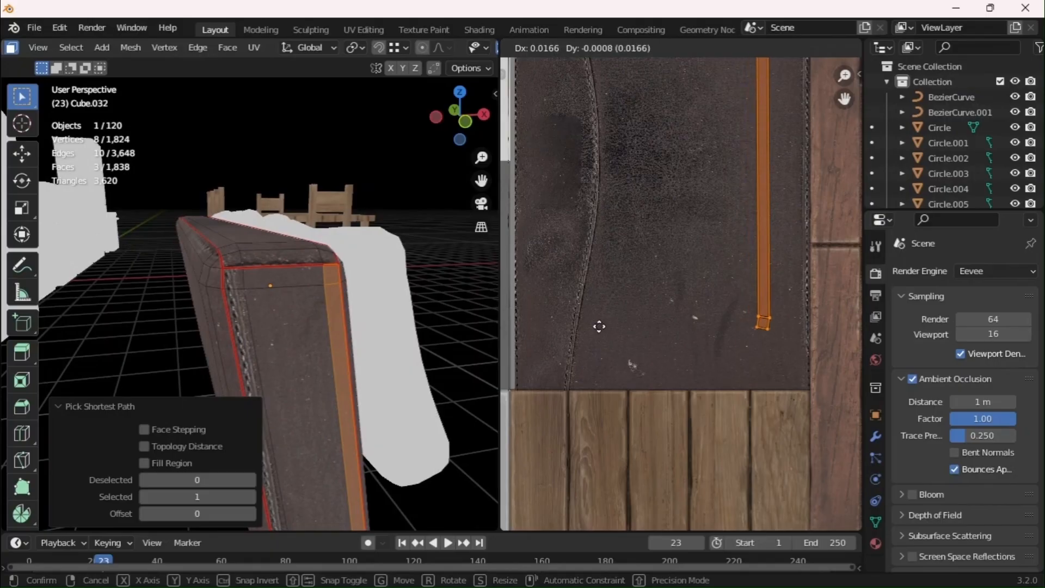
{"action": "left_click", "coordinate": [619, 331]}
{"action": "key", "text": "r"}
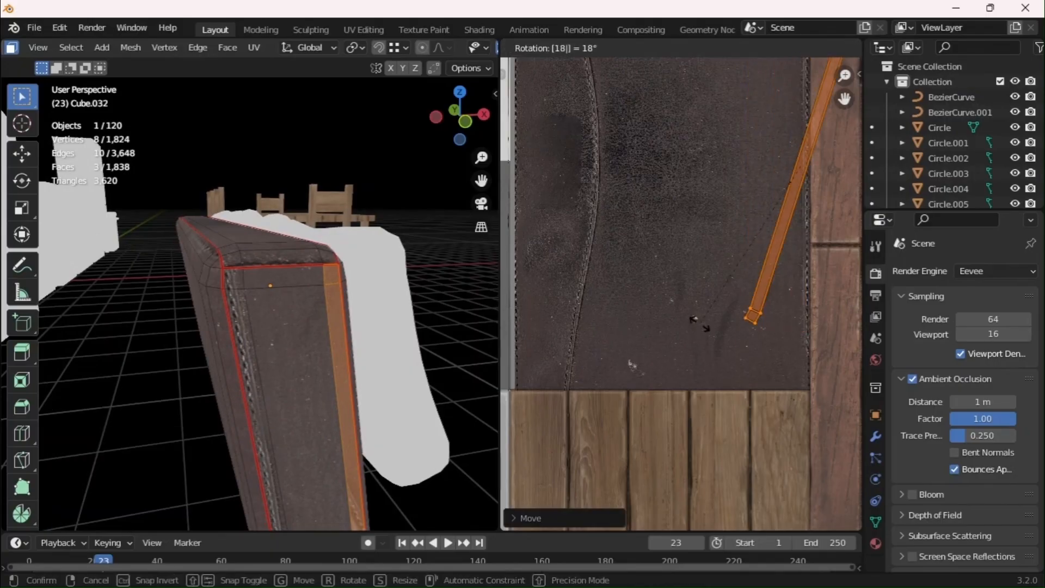
{"action": "left_click", "coordinate": [699, 321]}
{"action": "key", "text": "g"}
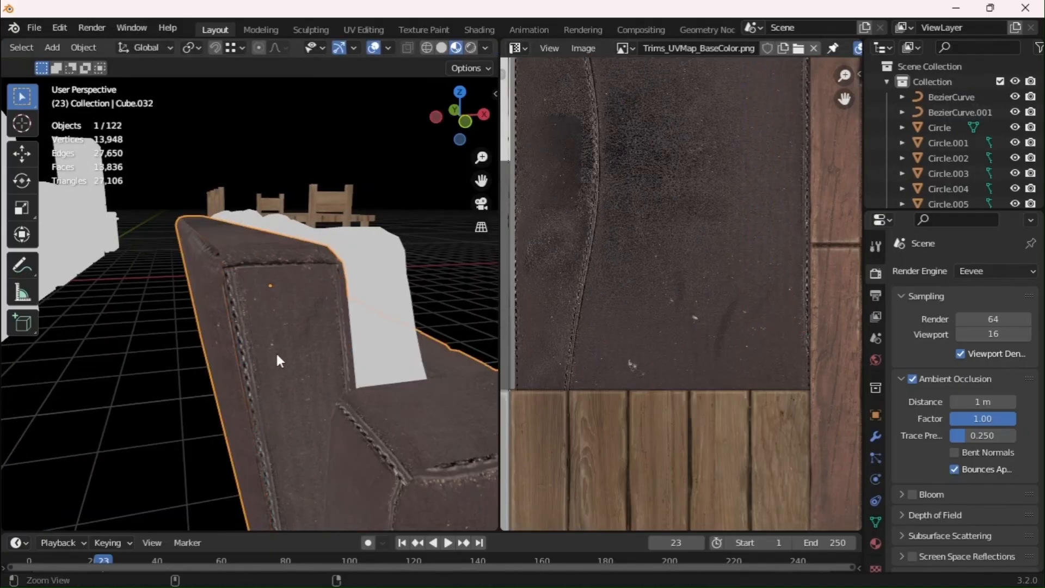
Select the backrest's underside and scale and move its UVs onto the leather, against the straight stitching beside the red planks
{"action": "left_click_drag", "start_coordinate": [275, 351], "coordinate": [332, 306], "text": "ctrl+alt"}
{"action": "left_click", "coordinate": [199, 483]}
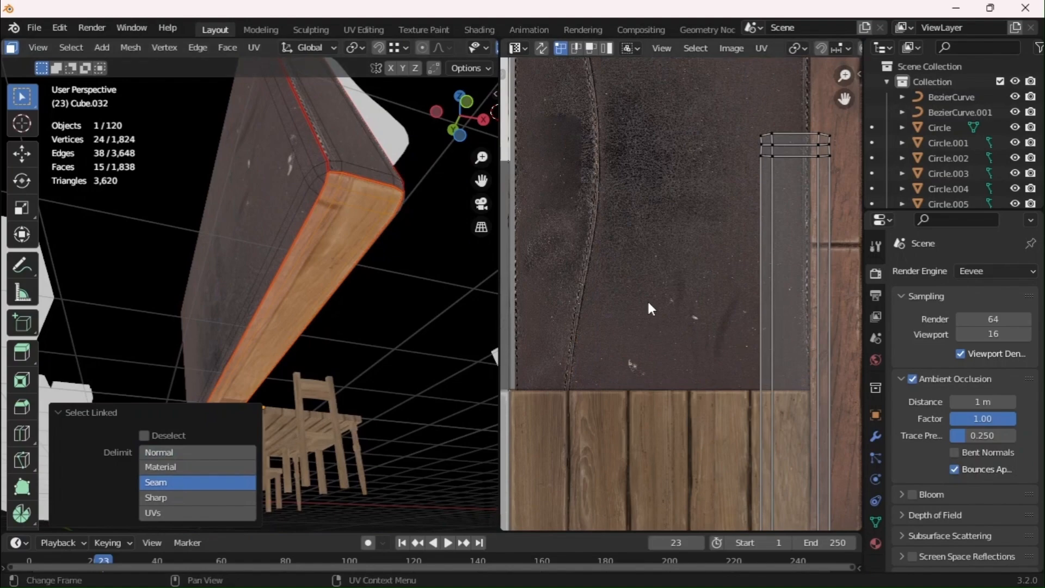
{"action": "key", "text": "a"}
{"action": "left_click_drag", "start_coordinate": [648, 300], "coordinate": [650, 354], "text": "ctrl+alt"}
{"action": "key", "text": "g"}
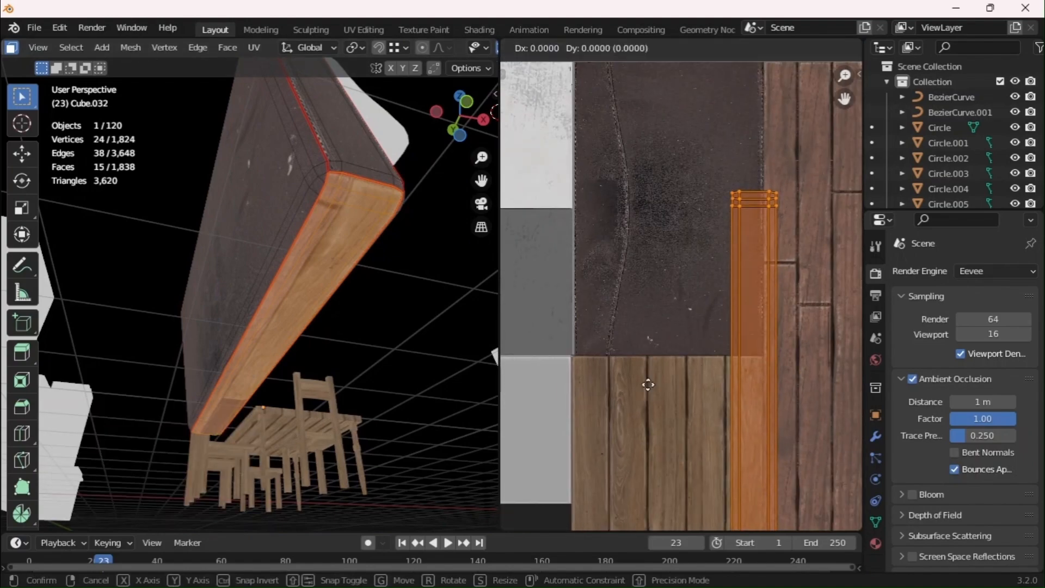
{"action": "left_click", "coordinate": [722, 346]}
{"action": "key", "text": "g"}
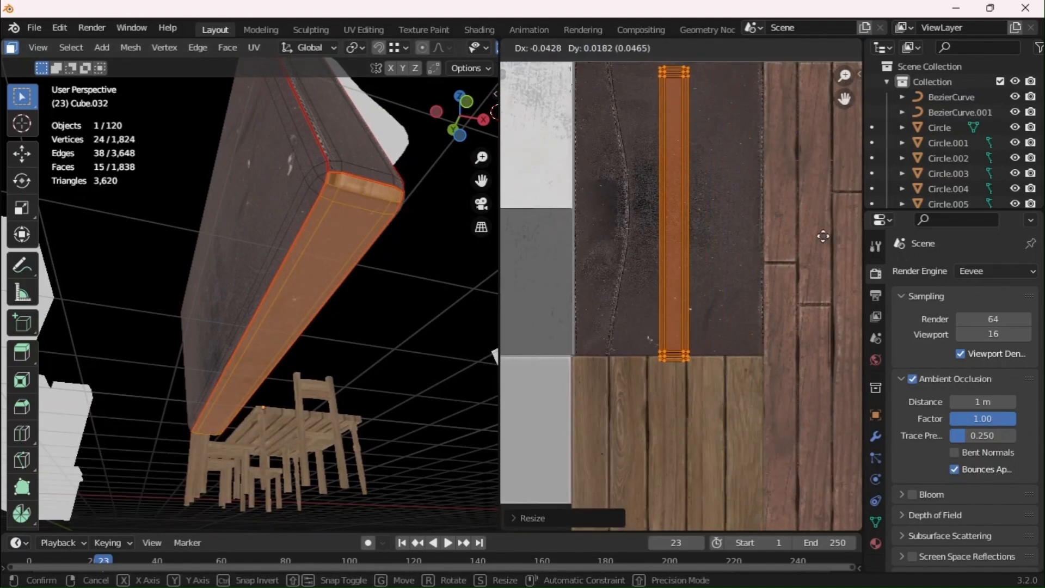
{"action": "left_click", "coordinate": [755, 320]}
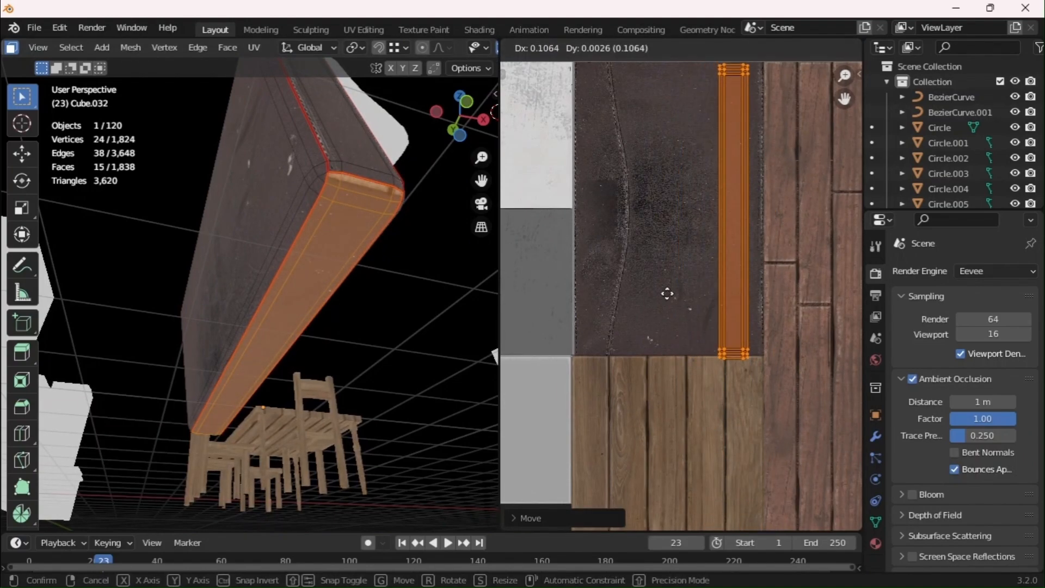
{"action": "key", "text": "Escape"}
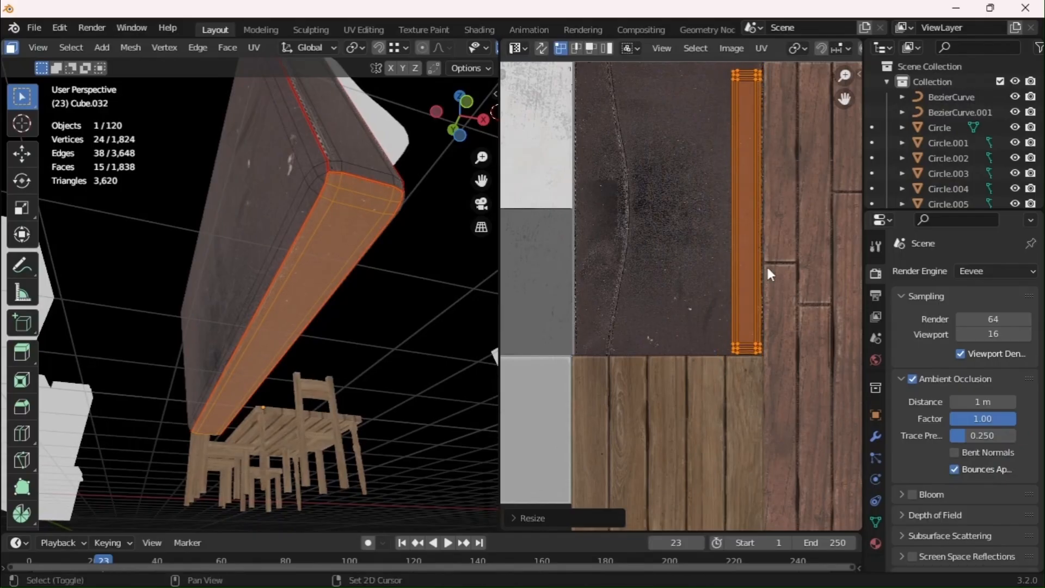
{"action": "key", "text": "g"}
{"action": "key", "text": "Escape"}
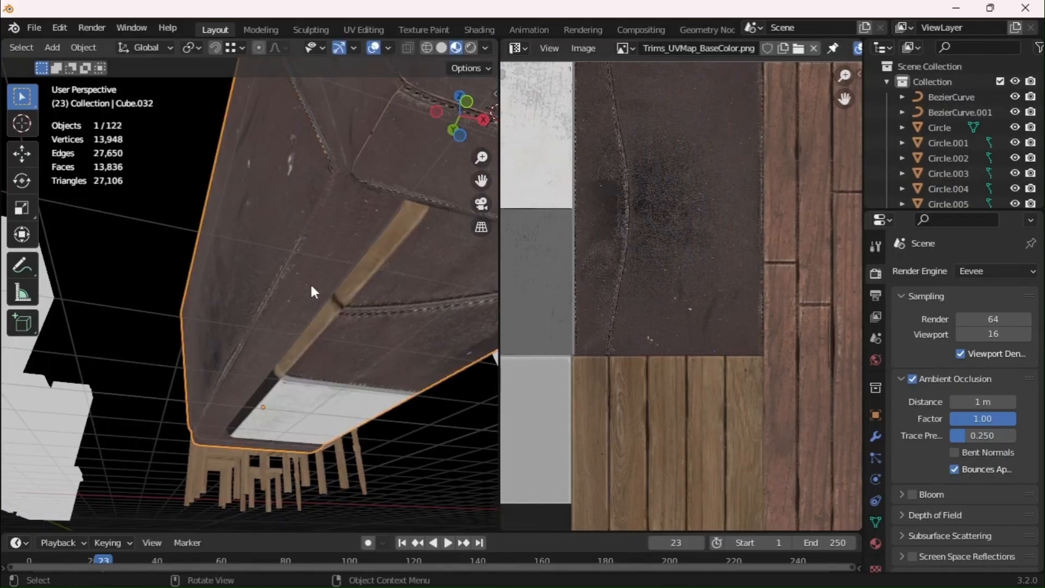
Unwrap the sofa's base, then select its front panel, scale down its UVs and move them onto the leather
{"action": "middle_click_drag", "start_coordinate": [311, 287], "coordinate": [50, 281]}
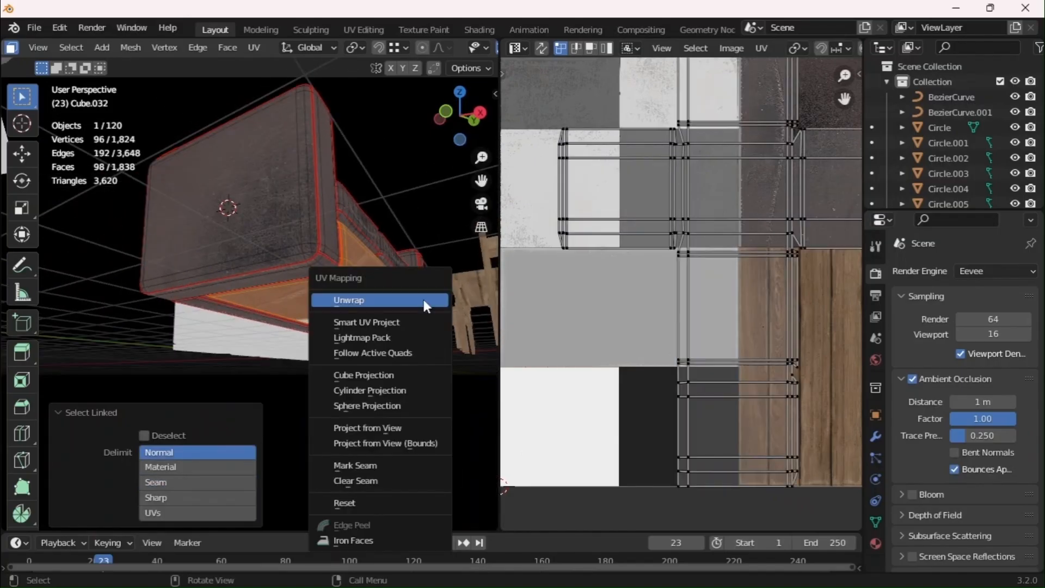
{"action": "left_click", "coordinate": [424, 300]}
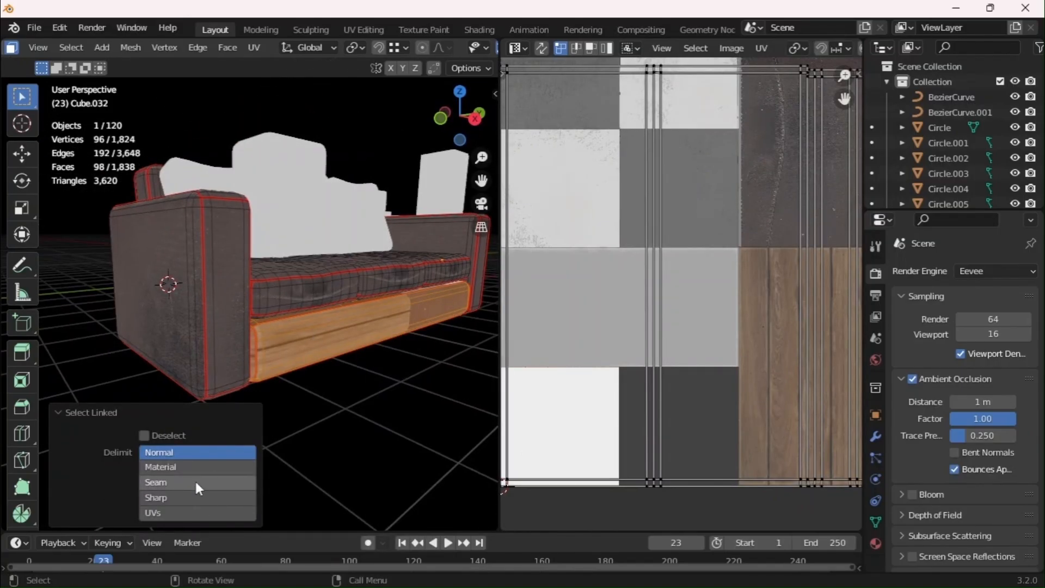
{"action": "left_click", "coordinate": [197, 484]}
{"action": "scroll", "coordinate": [765, 429], "scroll_direction": "down", "scroll_amount": 3}
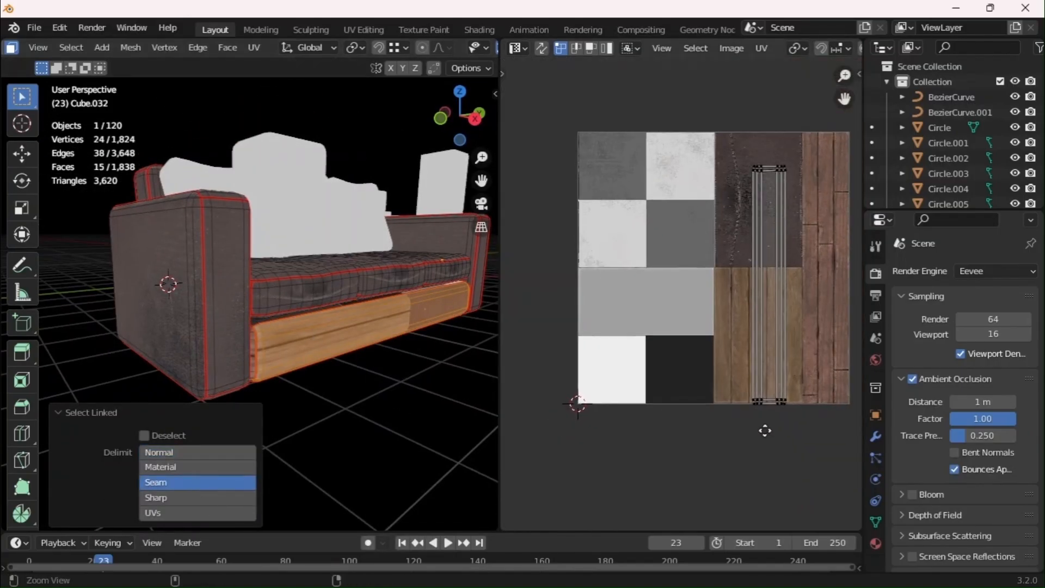
{"action": "scroll", "coordinate": [765, 429], "scroll_direction": "up", "scroll_amount": 1}
{"action": "key", "text": "a"}
{"action": "key", "text": "s"}
{"action": "left_click", "coordinate": [782, 340]}
{"action": "middle_click_drag", "start_coordinate": [781, 338], "coordinate": [727, 403]}
{"action": "scroll", "coordinate": [748, 341], "scroll_direction": "up", "scroll_amount": 1}
{"action": "key", "text": "g"}
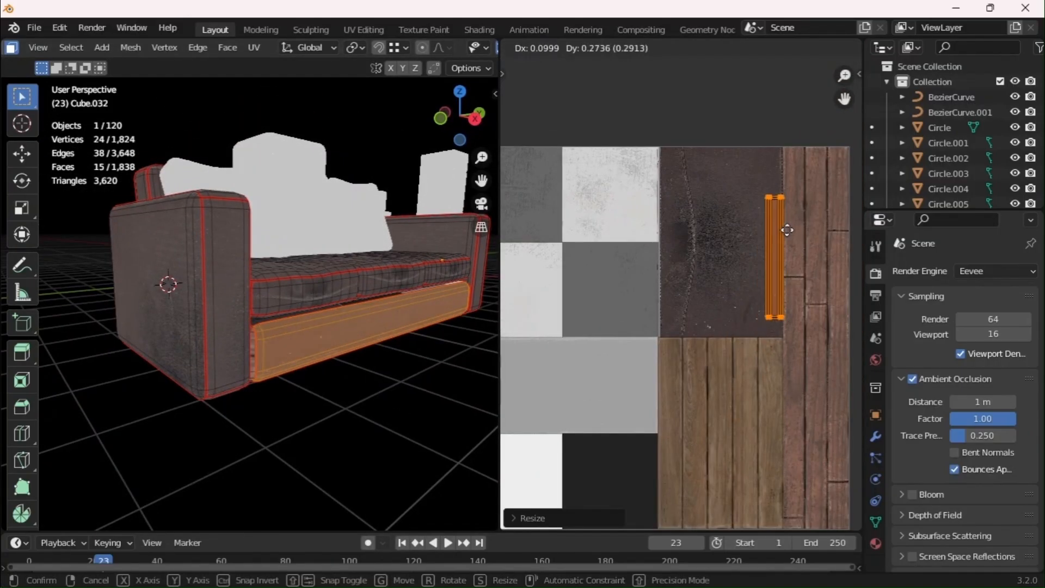
{"action": "left_click", "coordinate": [812, 326]}
Move the front panel's UVs to the leather's opposite edge and scale them to fit between the straight and wavy stitching
{"action": "key", "text": "g"}
{"action": "left_click", "coordinate": [717, 342]}
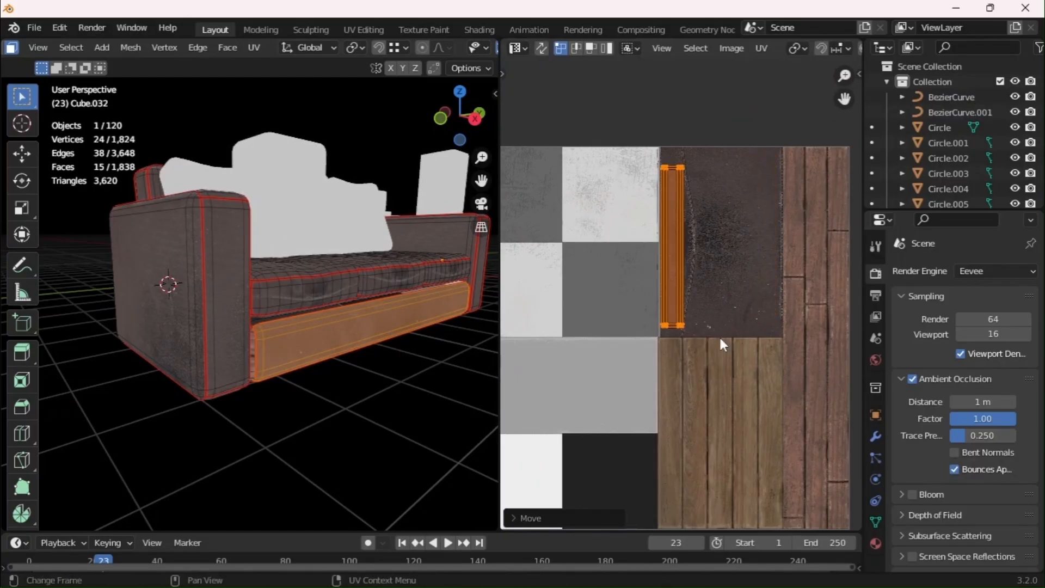
{"action": "middle_click_drag", "start_coordinate": [723, 323], "coordinate": [753, 348]}
{"action": "middle_click_drag", "start_coordinate": [752, 349], "coordinate": [779, 205], "text": "ctrl"}
{"action": "key", "text": "s"}
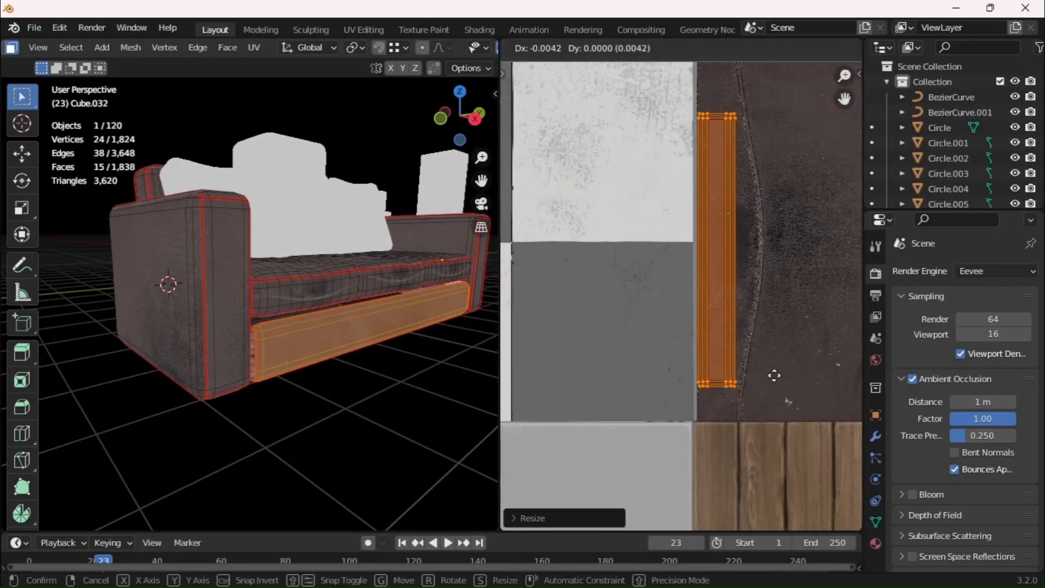
{"action": "left_click", "coordinate": [773, 376]}
{"action": "key", "text": "Tab"}
{"action": "key", "text": "alt+a"}
{"action": "mouse_move", "coordinate": [310, 357]}
{"action": "middle_mouse_down"}
{"action": "mouse_move", "coordinate": [262, 351]}
{"action": "mouse_move", "coordinate": [300, 374]}
{"action": "middle_mouse_up"}
{"action": "scroll", "coordinate": [266, 348], "scroll_direction": "up", "scroll_amount": 3}
Select the base's top face area and move and scale its UVs to fit the plain leather beside the wavy seam
{"action": "key", "text": "Tab"}
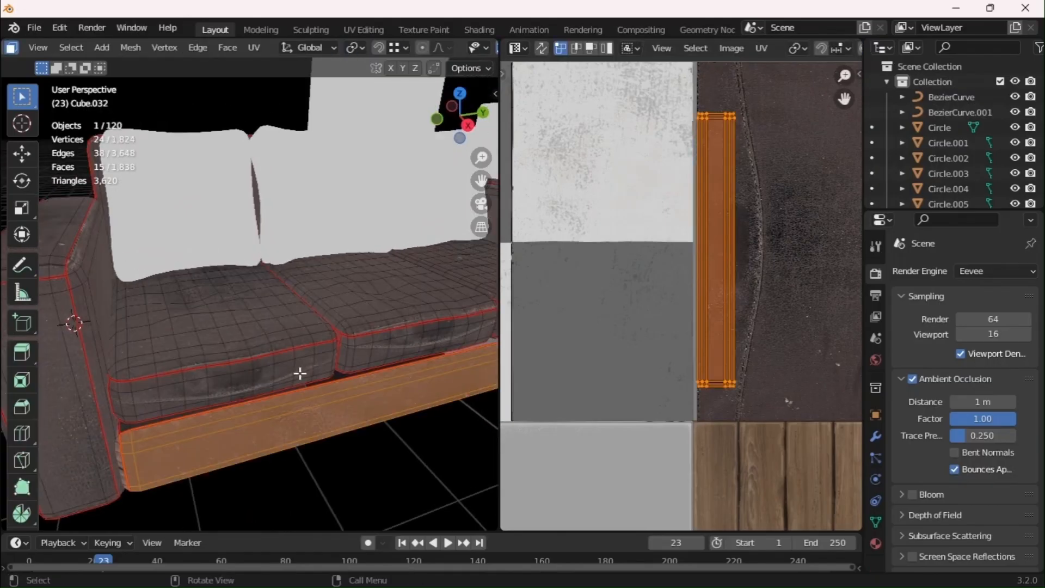
{"action": "key", "text": "alt+a"}
{"action": "key", "text": "l"}
{"action": "scroll", "coordinate": [602, 256], "scroll_direction": "down", "scroll_amount": 3}
{"action": "key", "text": "g"}
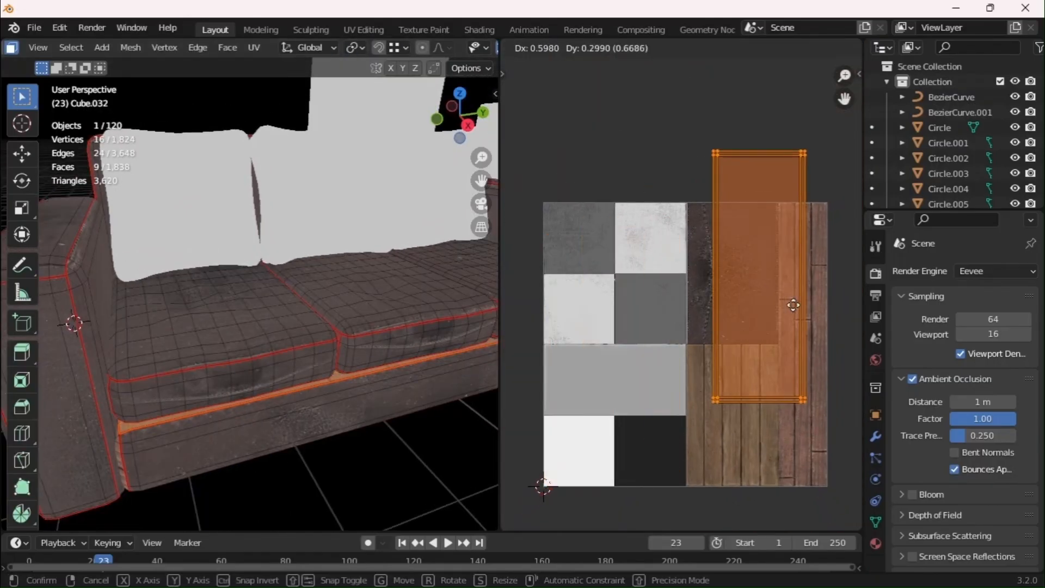
{"action": "left_click", "coordinate": [779, 310]}
{"action": "key", "text": "s"}
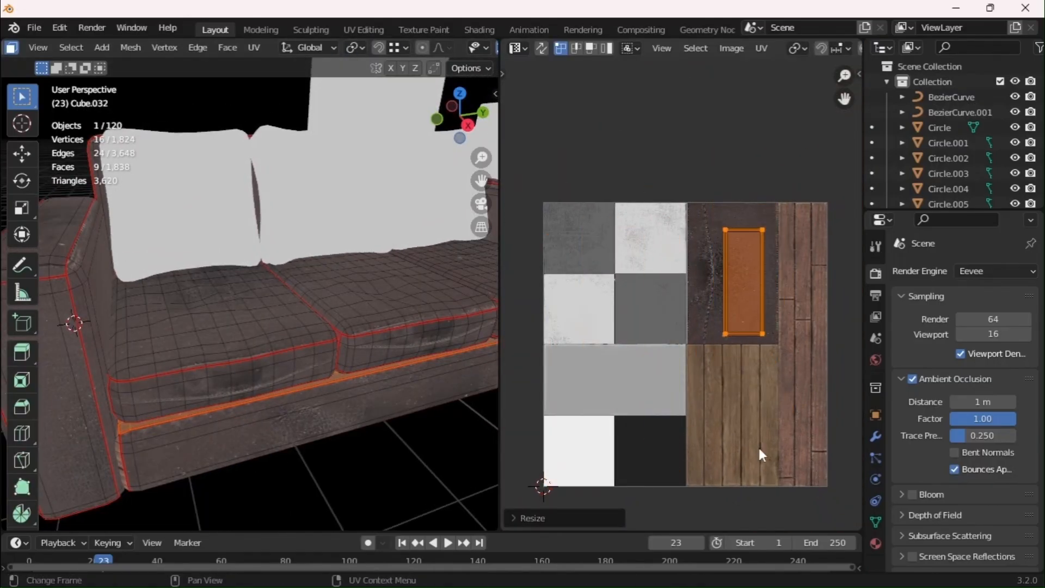
{"action": "left_click", "coordinate": [769, 485]}
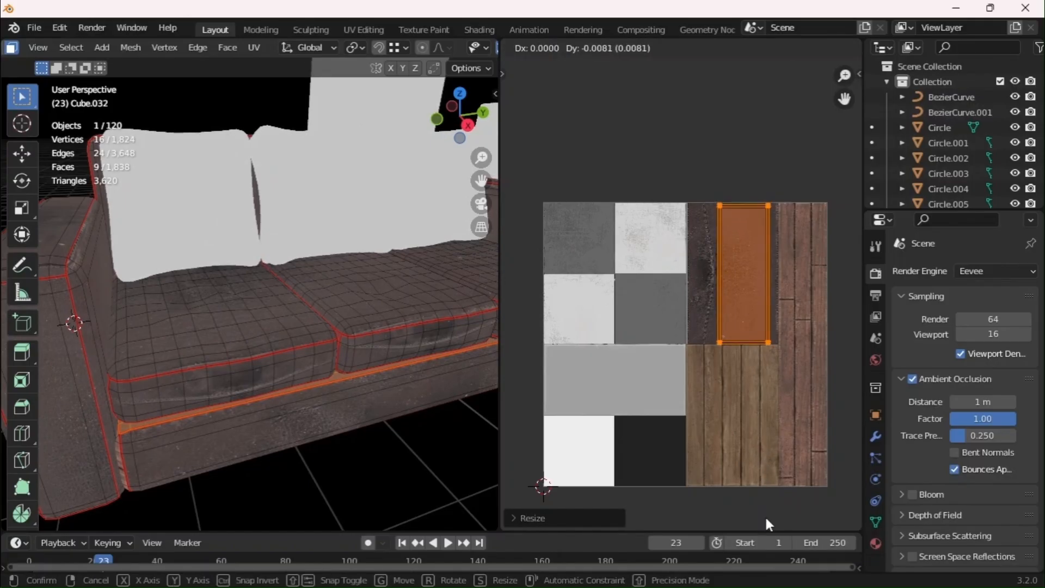
{"action": "left_click", "coordinate": [750, 483]}
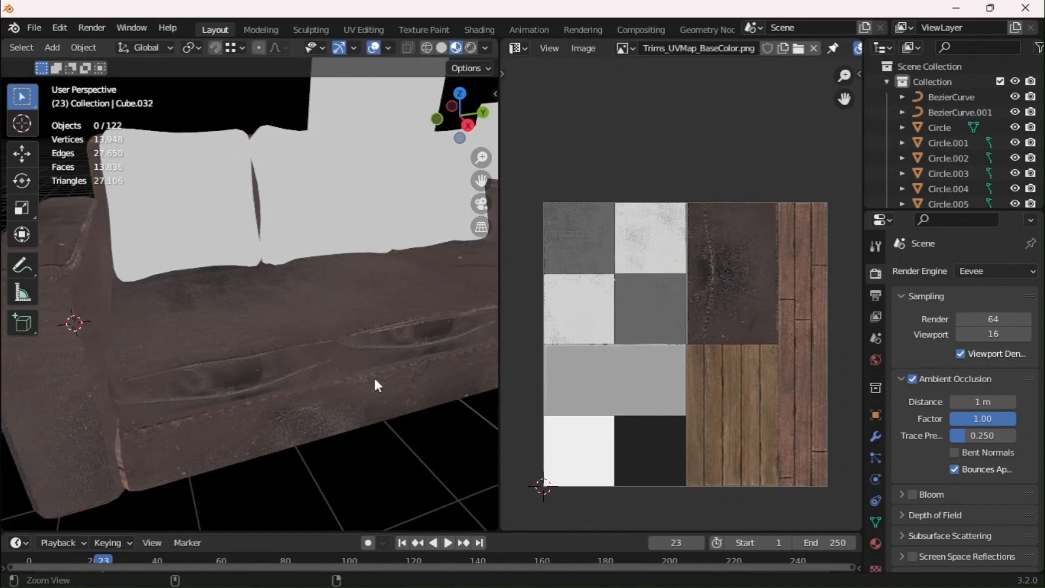
Select the base's two end panels one after the other and move their UVs onto the leather along the straight stitching
{"action": "key", "text": "l"}
{"action": "key", "text": "g"}
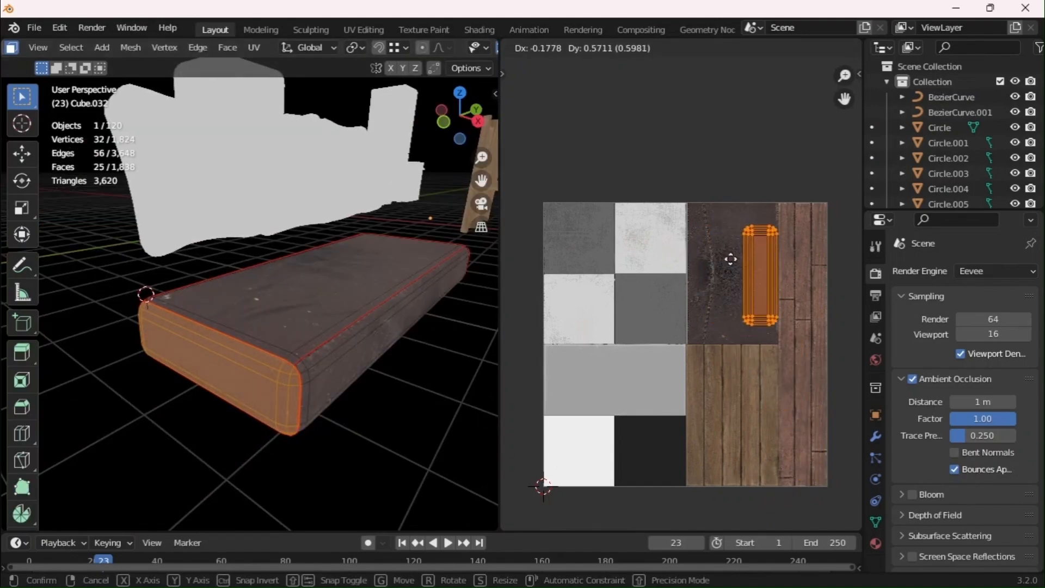
{"action": "left_click", "coordinate": [730, 258]}
{"action": "scroll", "coordinate": [784, 315], "scroll_direction": "up", "scroll_amount": 4}
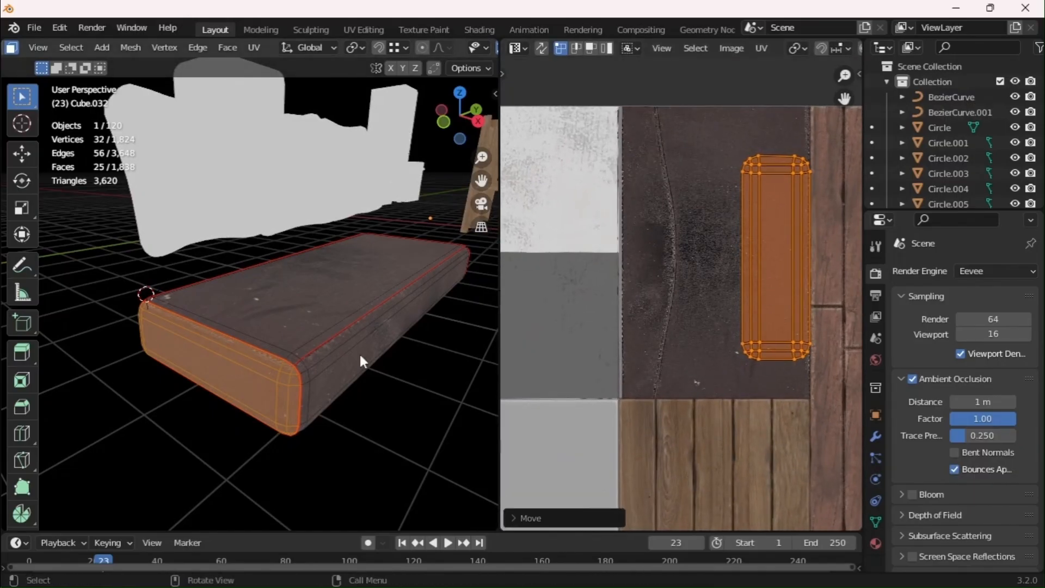
{"action": "key", "text": "l"}
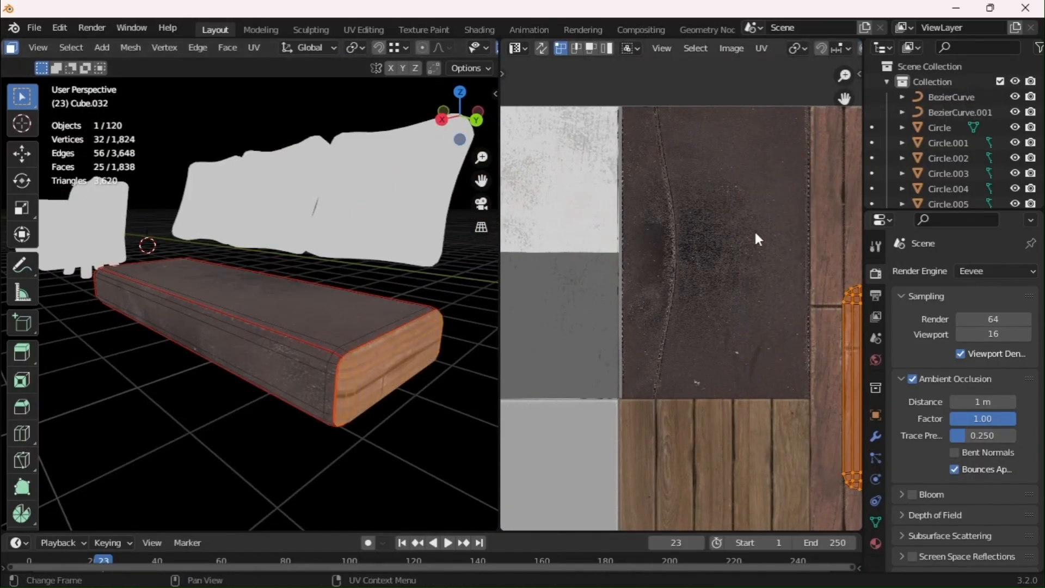
{"action": "key", "text": "g"}
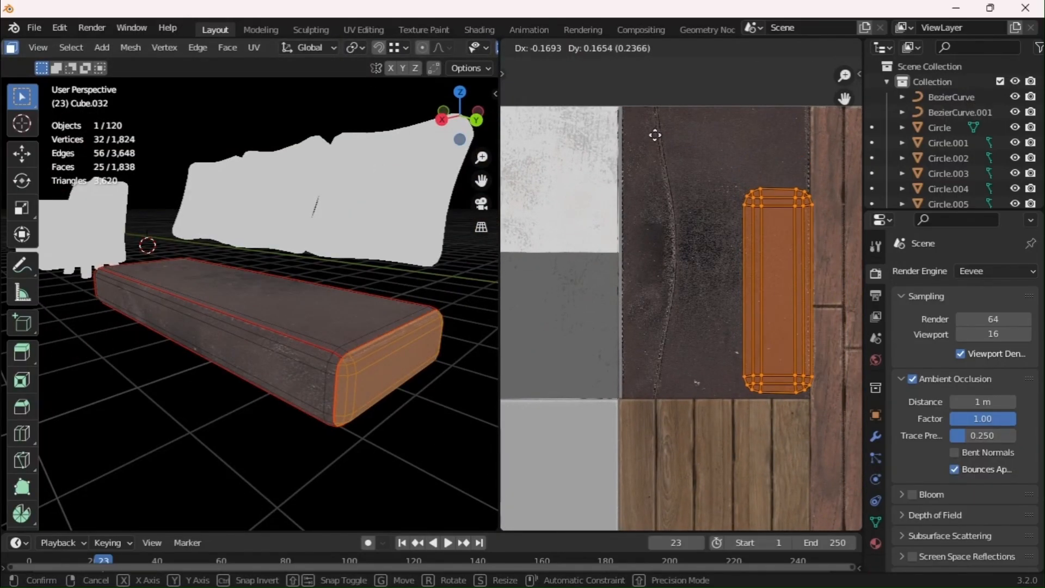
{"action": "left_click", "coordinate": [655, 135]}
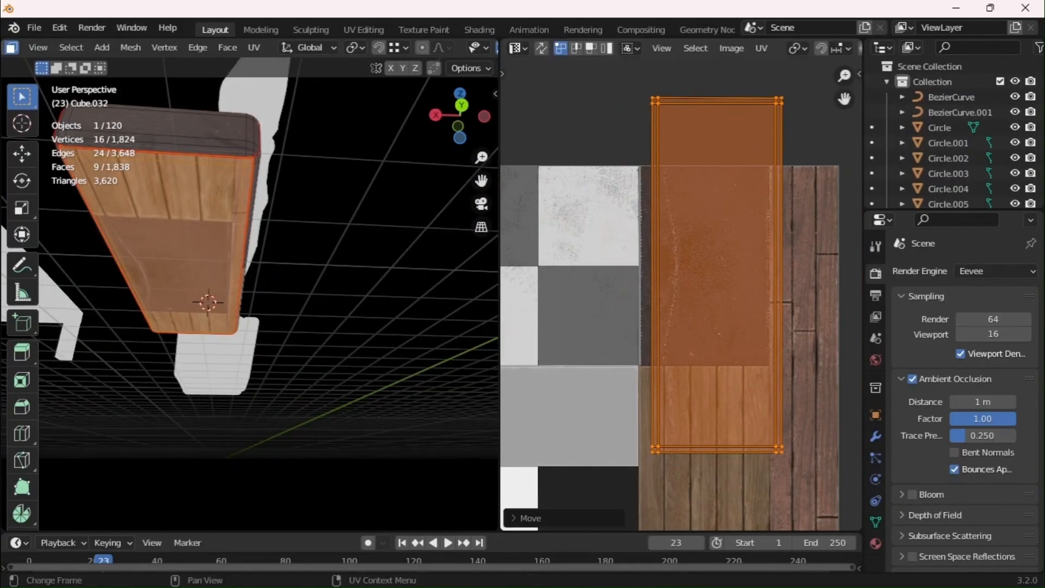
Scale the UVs of the base's underside to about 0.52 and adjust their width along X to fit the leather
{"action": "key", "text": "s"}
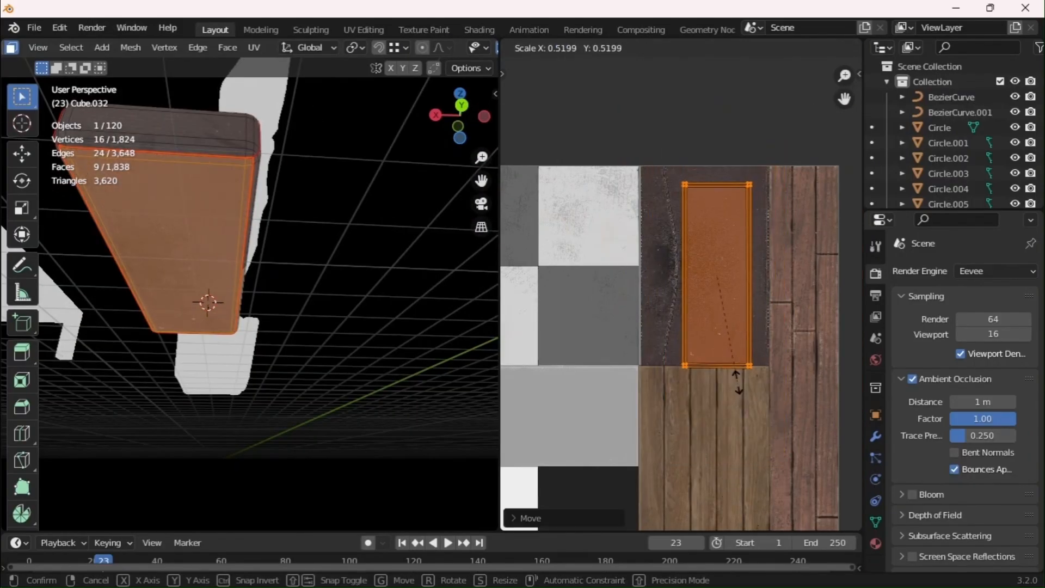
{"action": "left_click", "coordinate": [736, 370]}
{"action": "key", "text": "s"}
{"action": "key", "text": "x"}
{"action": "left_click", "coordinate": [755, 345]}
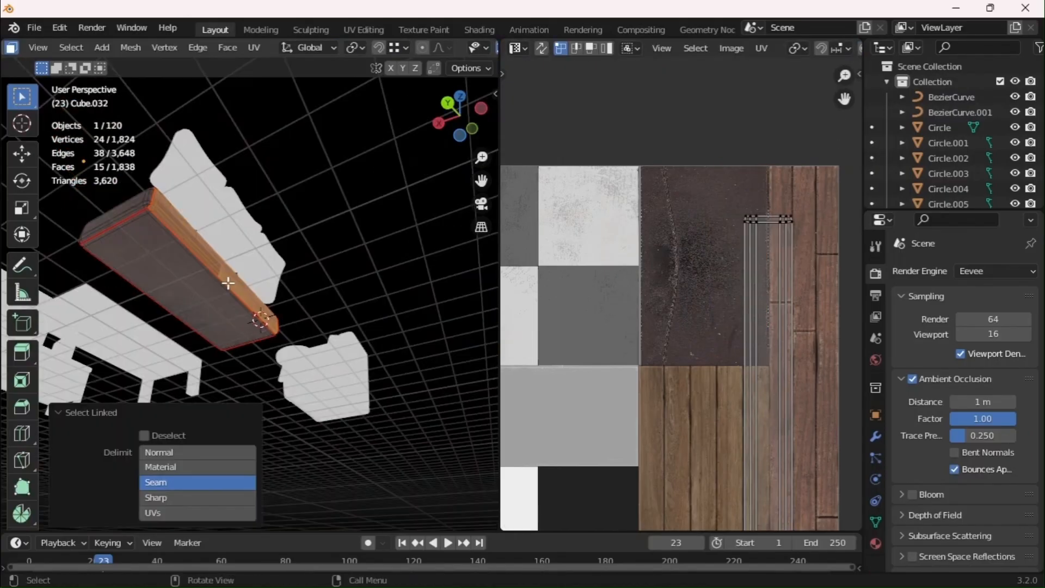
Scale the UVs of the base's rear panel to about half size and move them onto the leather
{"action": "scroll", "coordinate": [645, 327], "scroll_direction": "down", "scroll_amount": 1}
{"action": "key", "text": "a"}
{"action": "key", "text": "g"}
{"action": "left_click", "coordinate": [720, 301]}
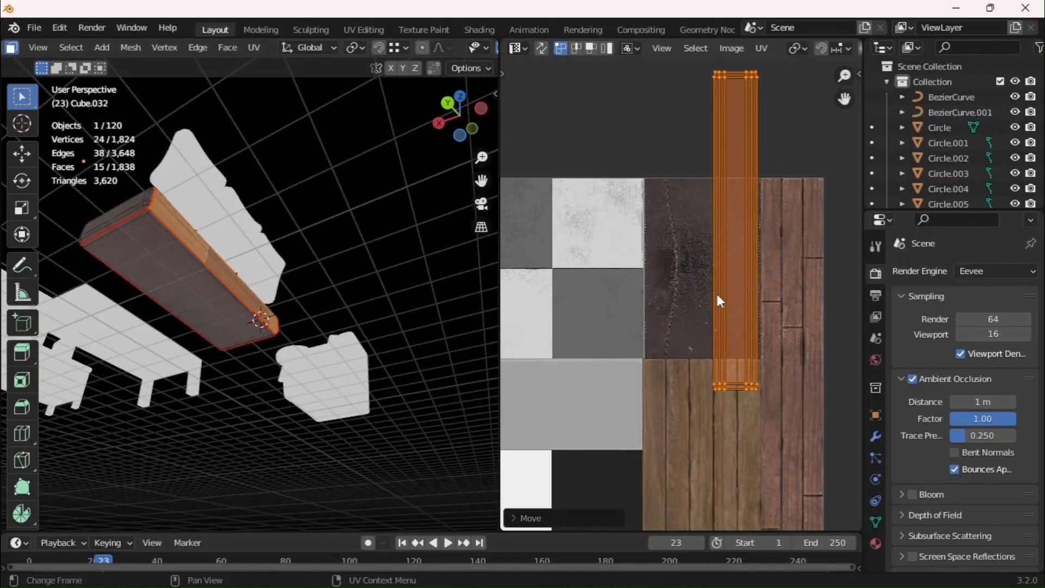
{"action": "key", "text": "s"}
{"action": "left_click", "coordinate": [761, 366]}
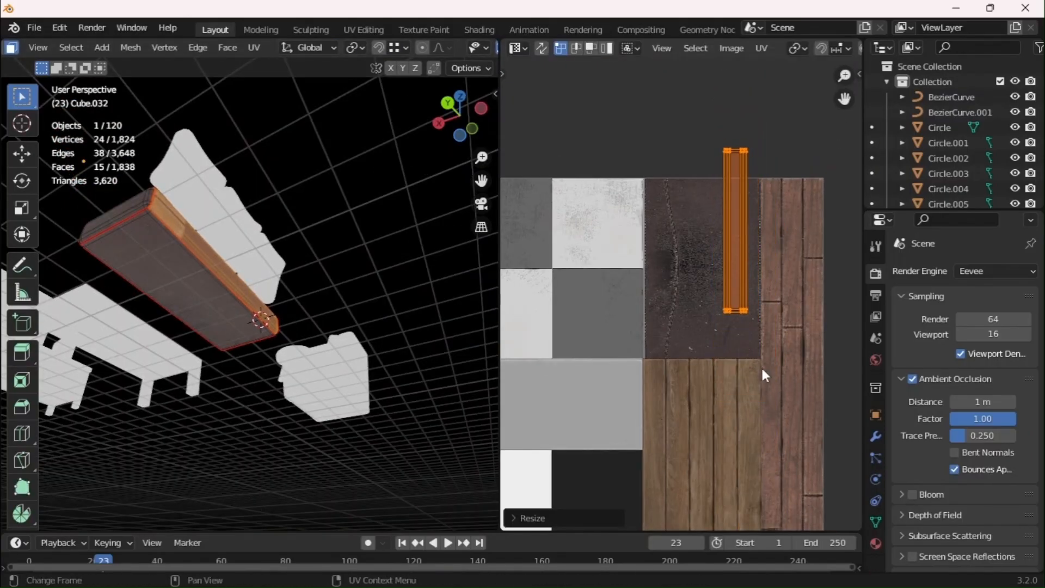
{"action": "key", "text": "g"}
{"action": "left_click", "coordinate": [774, 409]}
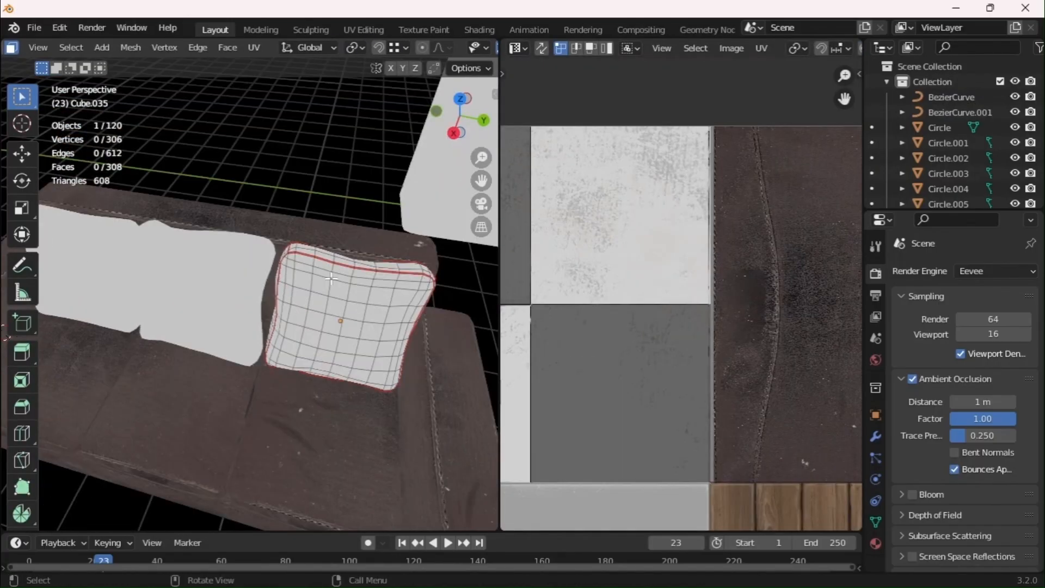
Select the entire cushion beside the armrest and unwrap it
{"action": "key", "text": "l"}
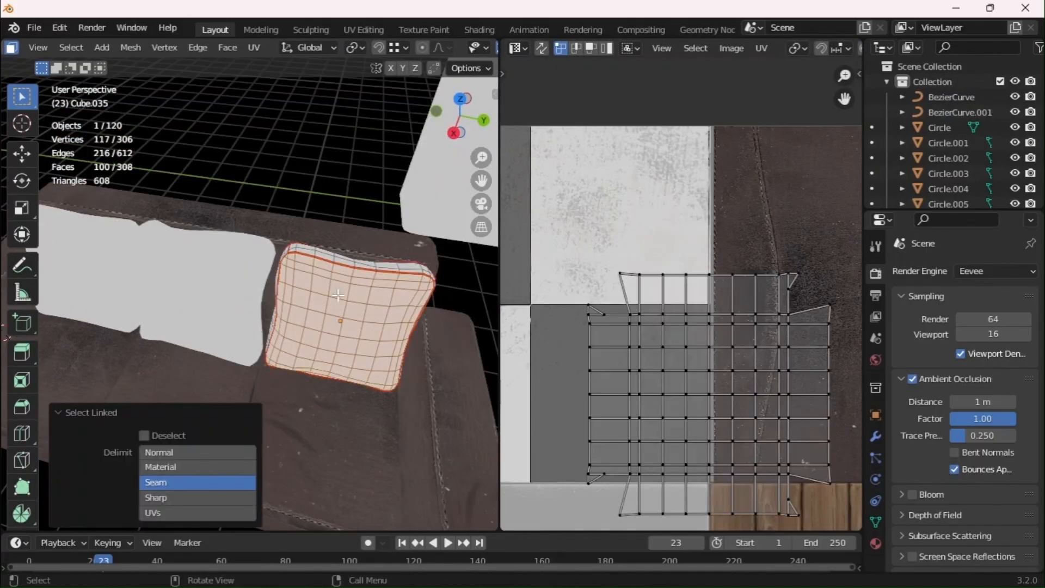
{"action": "left_click", "coordinate": [201, 452]}
{"action": "key", "text": "u"}
{"action": "left_click", "coordinate": [264, 327]}
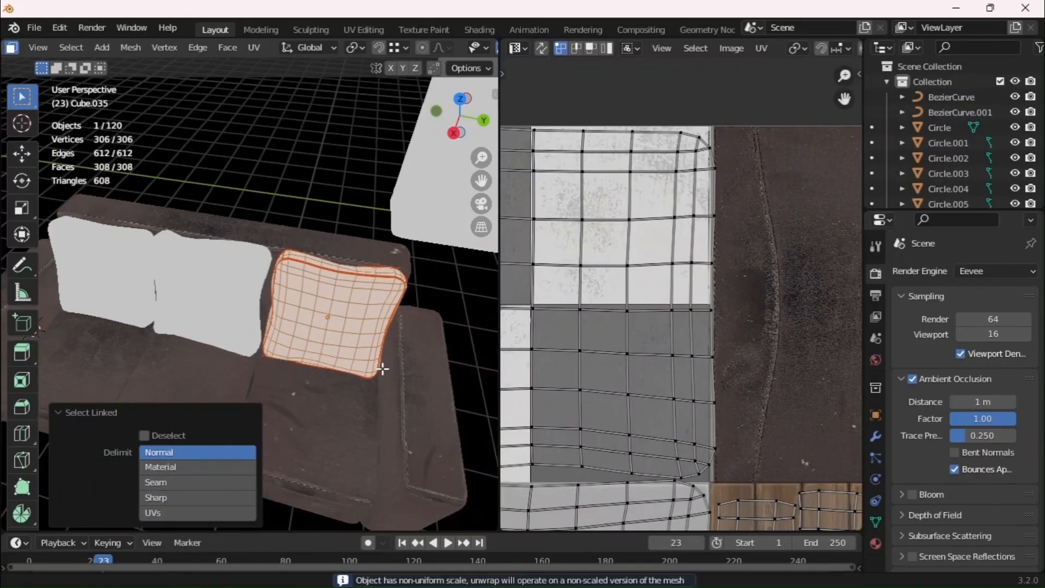
Limit the linked selection to the cushion's seam-bounded front, scale its UVs to about half size and move them onto the leather
{"action": "left_click", "coordinate": [164, 483]}
{"action": "scroll", "coordinate": [671, 505], "scroll_direction": "down", "scroll_amount": 3}
{"action": "key", "text": "a"}
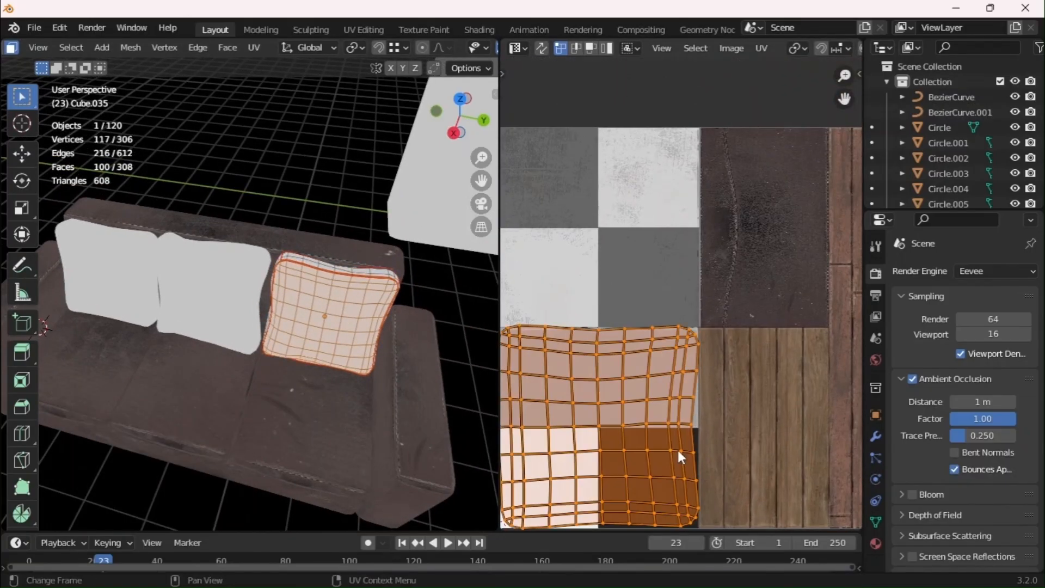
{"action": "key", "text": "g"}
{"action": "left_click", "coordinate": [745, 398]}
{"action": "key", "text": "s"}
{"action": "left_click", "coordinate": [788, 320]}
{"action": "key", "text": "g"}
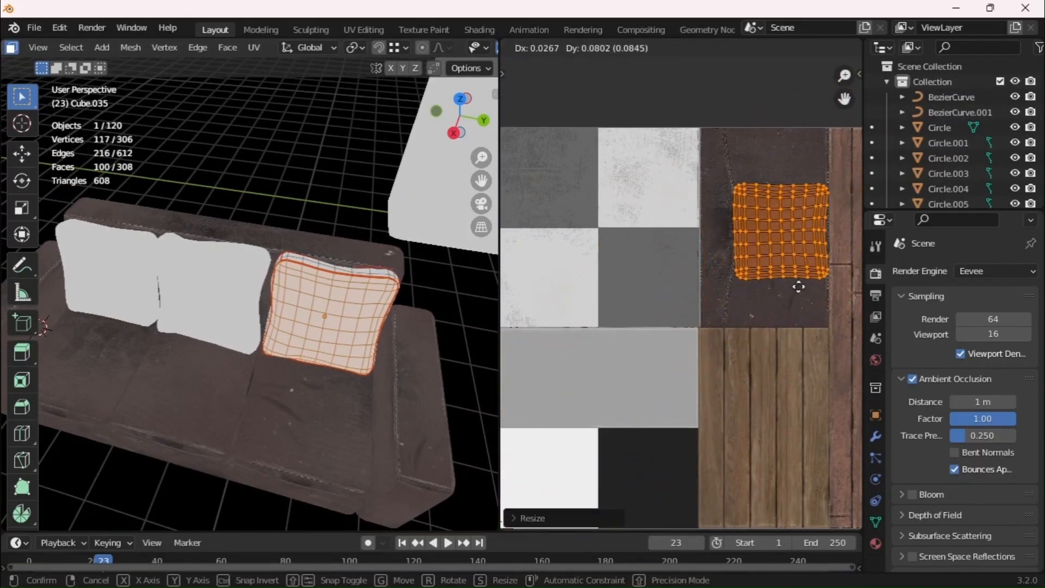
{"action": "left_click", "coordinate": [795, 240]}
{"action": "left_click", "coordinate": [876, 543]}
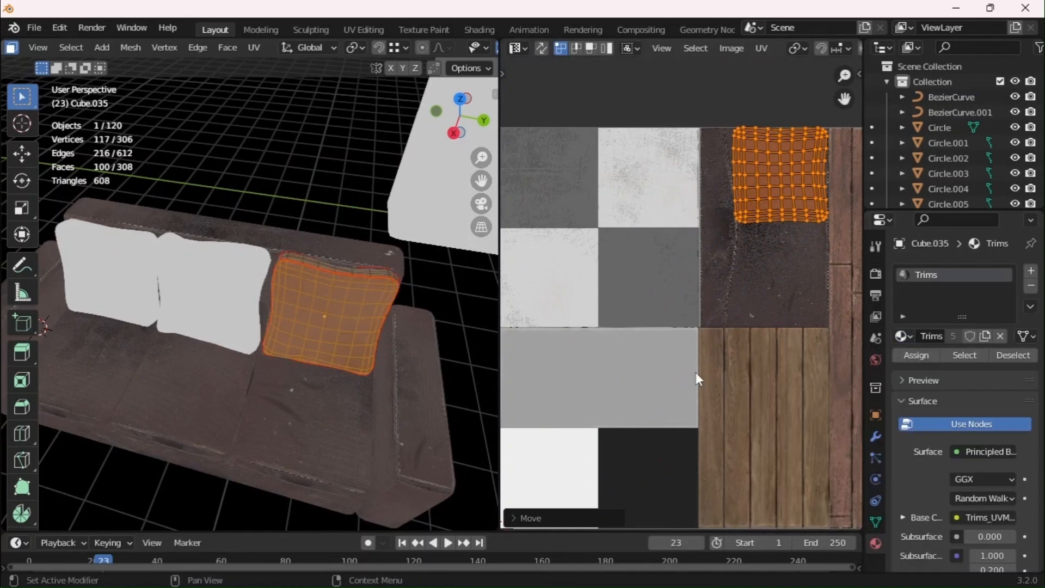
Select the strip along the cushion's top edge and move its UVs onto the leather beside the straight stitching
{"action": "scroll", "coordinate": [426, 341], "scroll_direction": "up", "scroll_amount": 3}
{"action": "key", "text": "alt+a"}
{"action": "key", "text": "Tab"}
{"action": "left_click_drag", "start_coordinate": [339, 371], "coordinate": [346, 402], "text": "alt"}
{"action": "key", "text": "Tab"}
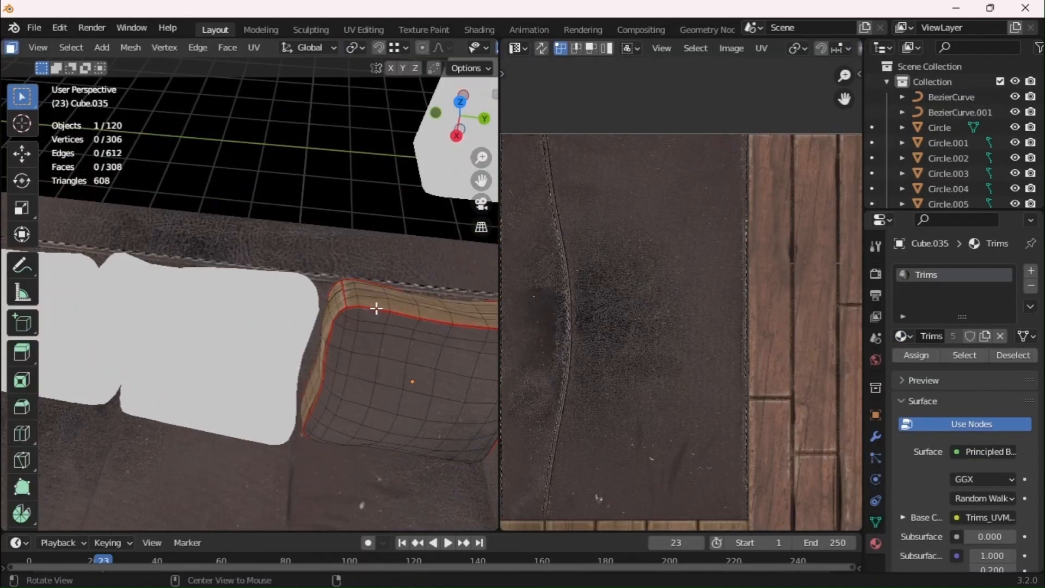
{"action": "key", "text": "l"}
{"action": "scroll", "coordinate": [544, 443], "scroll_direction": "down", "scroll_amount": 4}
{"action": "key", "text": "g"}
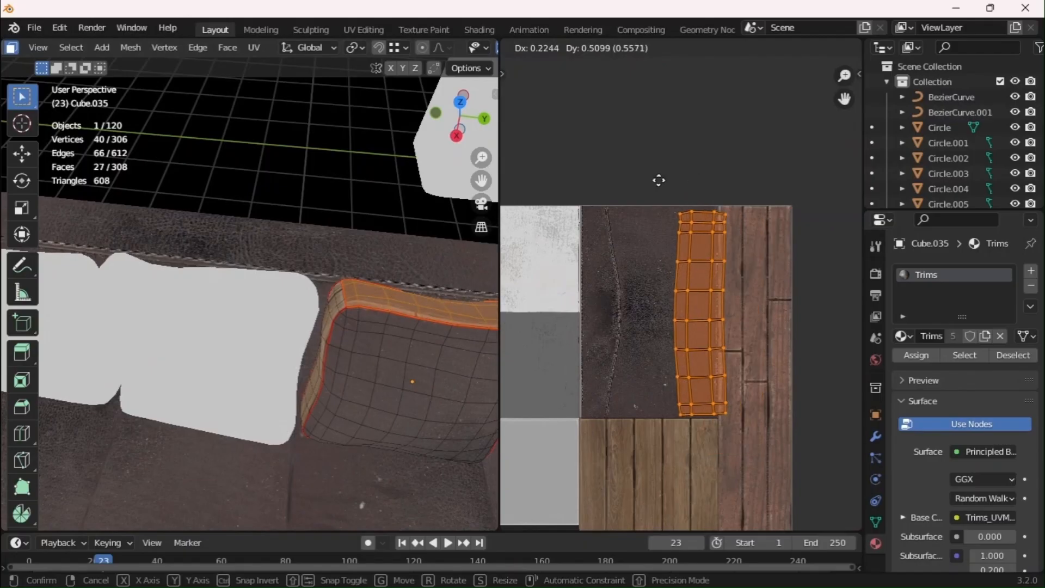
{"action": "left_click", "coordinate": [646, 181]}
Straighten the outer edge of the top strip's UVs by scaling it to 0 along X and align it with the stitching
{"action": "key", "text": "Tab"}
{"action": "mouse_move", "coordinate": [295, 391]}
{"action": "middle_mouse_down"}
{"action": "mouse_move", "coordinate": [322, 423]}
{"action": "mouse_move", "coordinate": [299, 393]}
{"action": "middle_mouse_up"}
{"action": "scroll", "coordinate": [305, 393], "scroll_direction": "up", "scroll_amount": 3}
{"action": "key", "text": "Tab"}
{"action": "scroll", "coordinate": [763, 196], "scroll_direction": "up", "scroll_amount": 3}
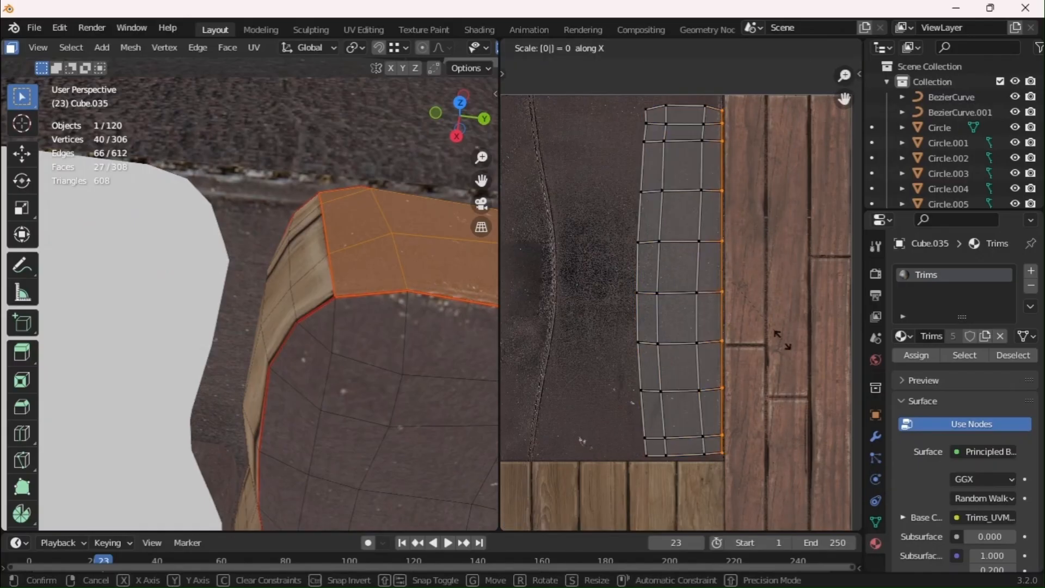
{"action": "key", "text": "Return"}
{"action": "key", "text": "g"}
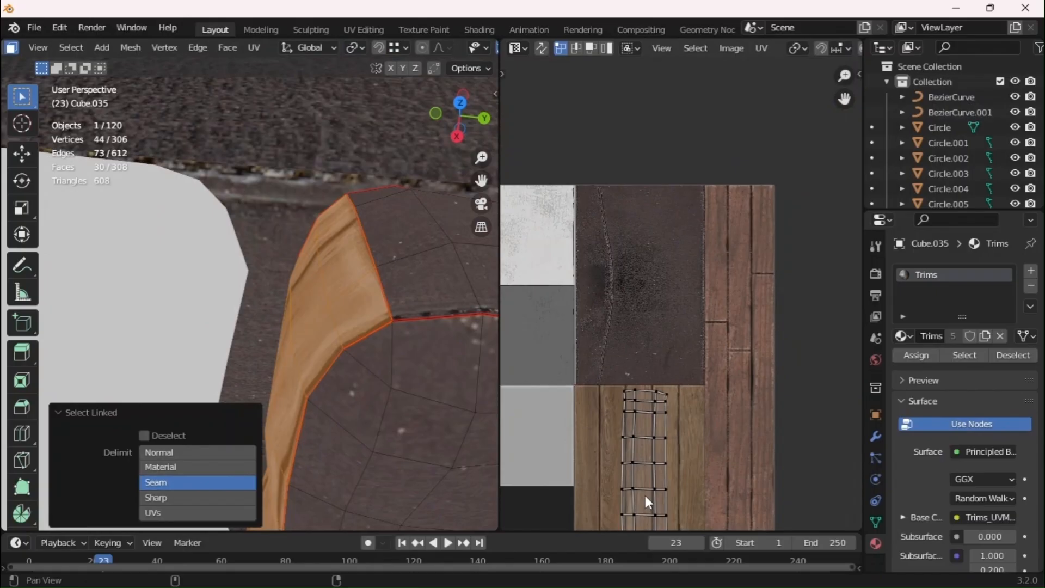
Move the UVs of the cushion's side strip facing the neighbouring cushion onto the leather along the straight stitching
{"action": "key", "text": "g"}
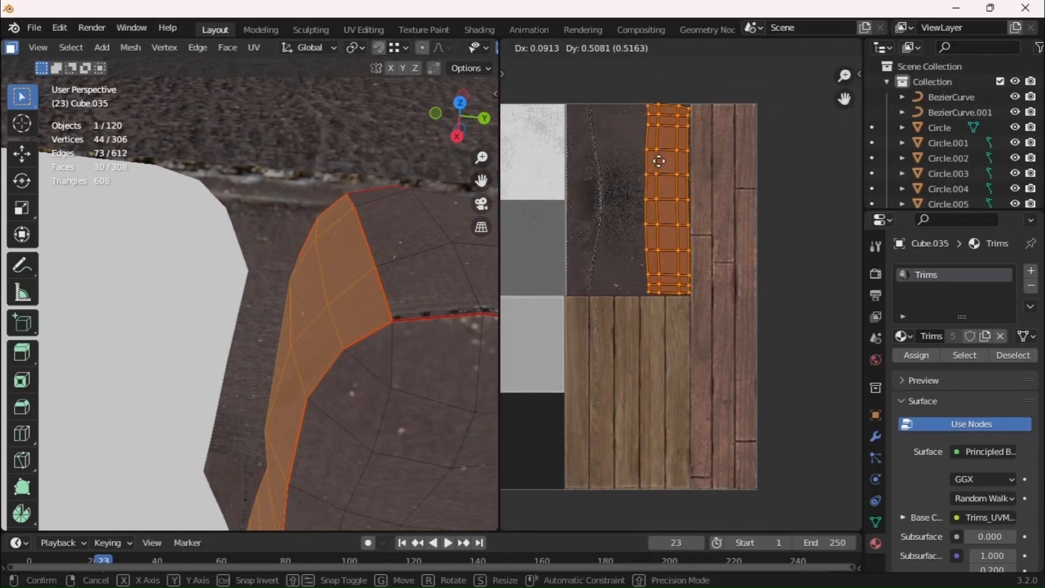
{"action": "left_click", "coordinate": [667, 161]}
{"action": "middle_click_drag", "start_coordinate": [305, 283], "coordinate": [259, 295]}
{"action": "scroll", "coordinate": [264, 289], "scroll_direction": "down", "scroll_amount": 5}
{"action": "scroll", "coordinate": [218, 364], "scroll_direction": "up", "scroll_amount": 2}
{"action": "scroll", "coordinate": [259, 294], "scroll_direction": "up", "scroll_amount": 2}
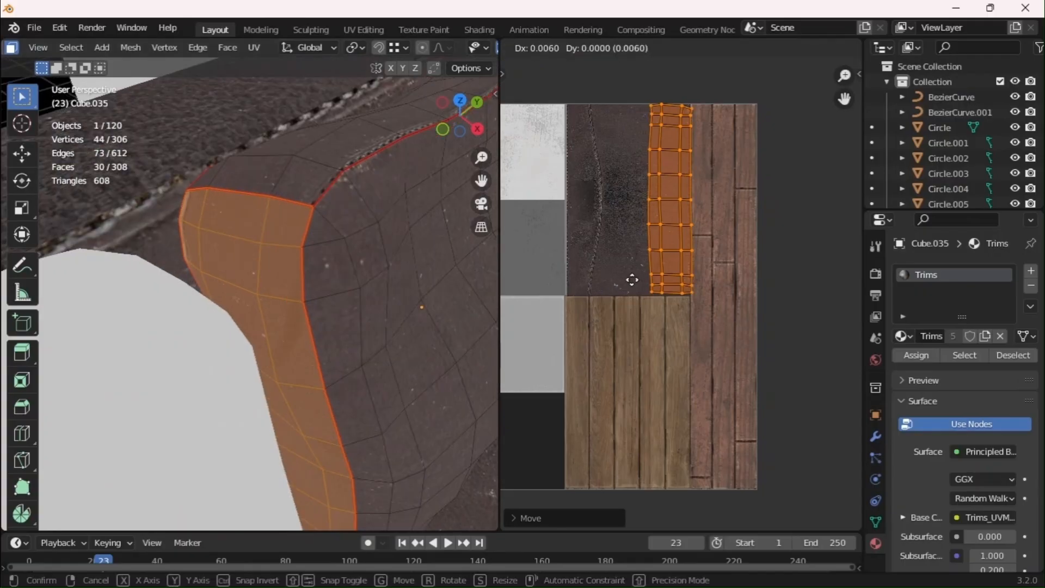
{"action": "type", "text": "r80"}
{"action": "key", "text": "Return"}
{"action": "key", "text": "ctrl+z"}
Rotate the side strip's UVs by 180° and straighten their outer edge along the stitching
{"action": "type", "text": "r180"}
{"action": "key", "text": "Return"}
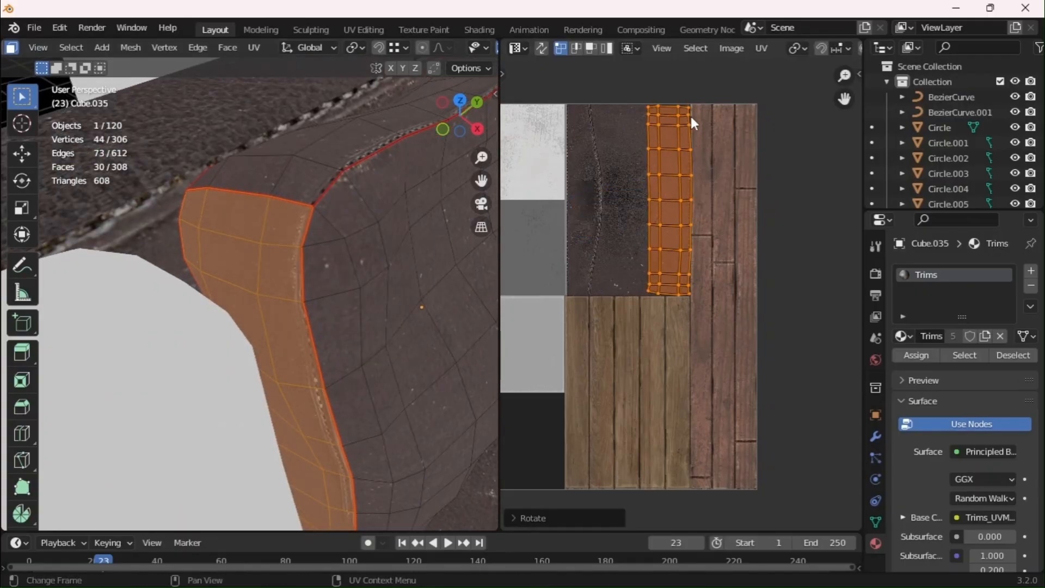
{"action": "left_click", "coordinate": [690, 111]}
{"action": "left_click", "coordinate": [688, 293], "text": "ctrl"}
{"action": "key", "text": "s"}
{"action": "key", "text": "Tab"}
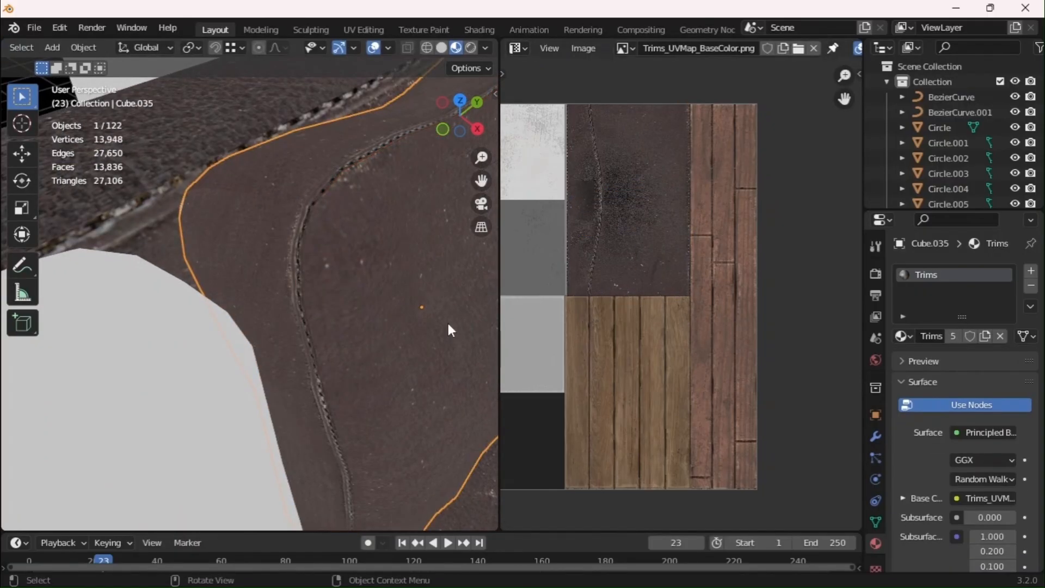
Select the strip along the cushion's underside and move its UVs onto the leather beside the straight stitching
{"action": "scroll", "coordinate": [446, 321], "scroll_direction": "down", "scroll_amount": 5}
{"action": "middle_click_drag", "start_coordinate": [446, 322], "coordinate": [341, 277]}
{"action": "key", "text": "Tab"}
{"action": "key", "text": "alt+a"}
{"action": "key", "text": "l"}
{"action": "key", "text": "a"}
{"action": "key", "text": "g"}
{"action": "left_click", "coordinate": [593, 68]}
{"action": "scroll", "coordinate": [324, 282], "scroll_direction": "up", "scroll_amount": 5}
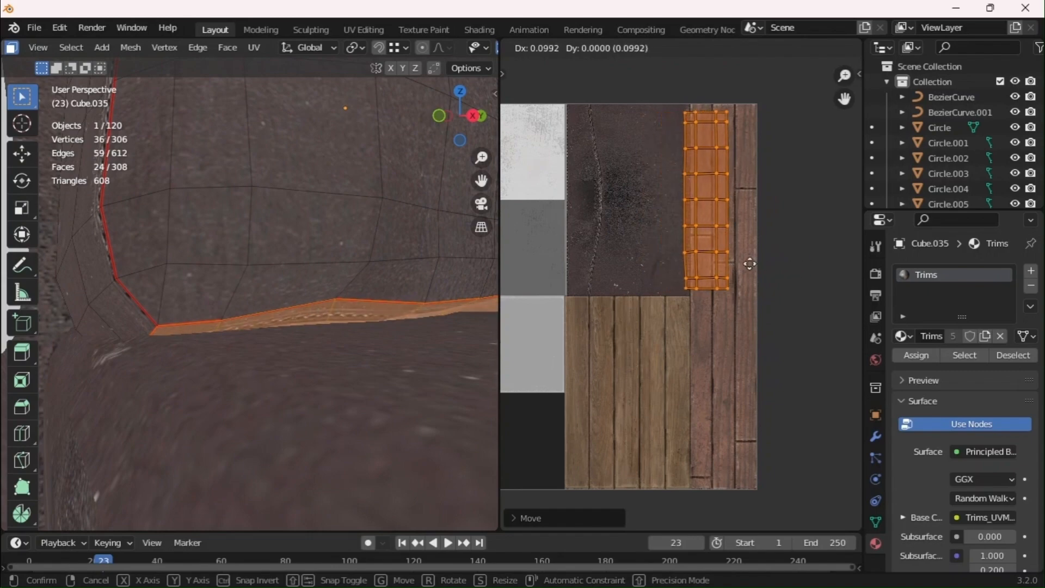
{"action": "key", "text": "Escape"}
{"action": "key", "text": "Return"}
Straighten the outer edge of the underside strip's UVs by scaling it to 0 along X
{"action": "middle_click_drag", "start_coordinate": [713, 295], "coordinate": [708, 220], "text": "ctrl"}
{"action": "mouse_move", "coordinate": [701, 195]}
{"action": "middle_mouse_down"}
{"action": "mouse_move", "coordinate": [701, 281]}
{"action": "mouse_move", "coordinate": [703, 188]}
{"action": "middle_mouse_up"}
{"action": "left_click", "coordinate": [710, 415]}
{"action": "middle_click_drag", "start_coordinate": [708, 66], "coordinate": [707, 130]}
{"action": "left_click", "coordinate": [704, 79], "text": "ctrl"}
{"action": "key", "text": "s"}
{"action": "key", "text": "x"}
{"action": "key", "text": "0"}
{"action": "key", "text": "Return"}
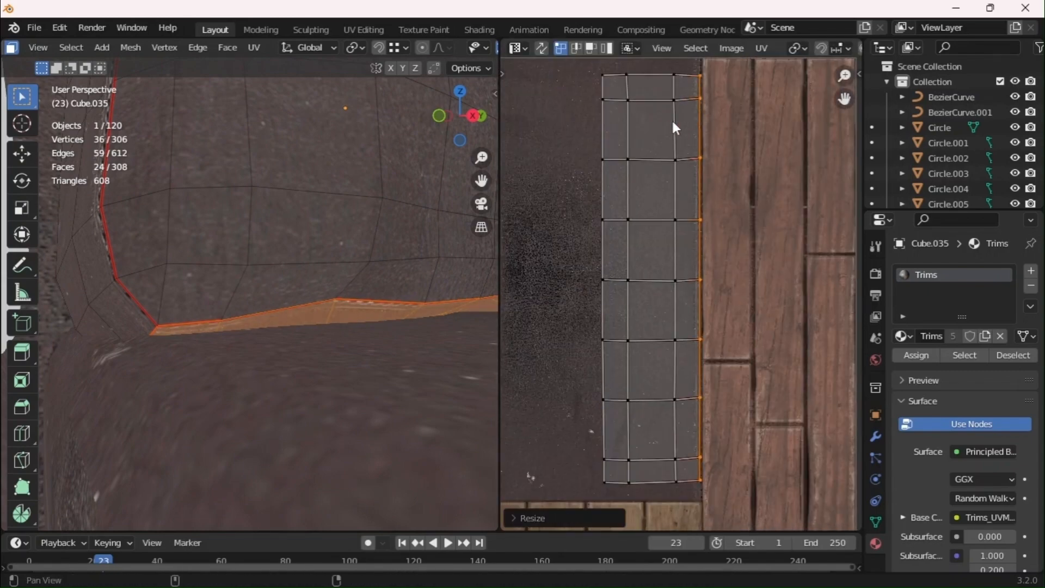
Select the whole underside UV strip and shift it along X until its straightened edge meets the stitching
{"action": "left_click", "coordinate": [672, 118]}
{"action": "key", "text": "l"}
{"action": "key", "text": "g"}
{"action": "key", "text": "x"}
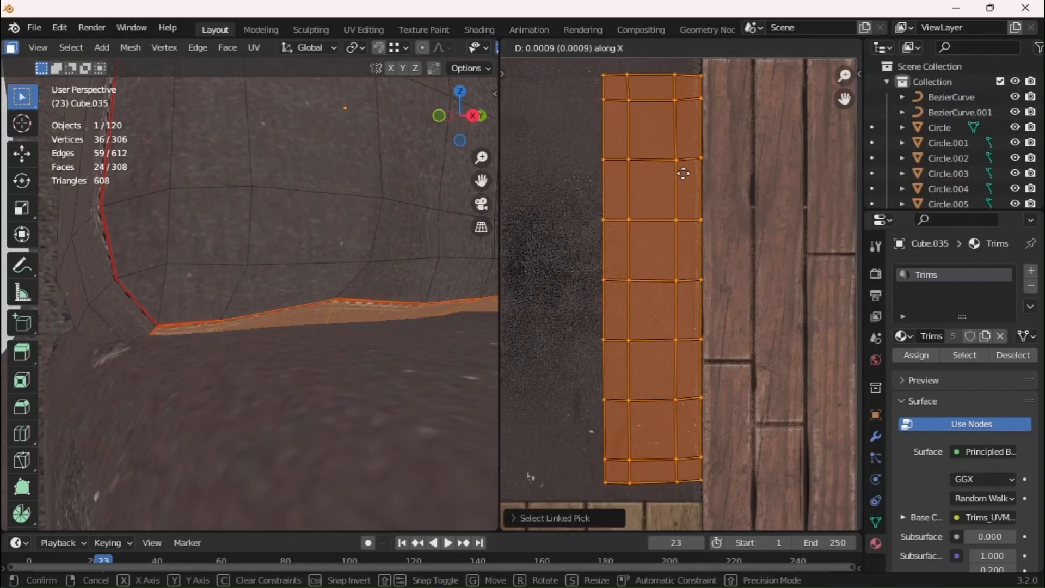
{"action": "left_click", "coordinate": [683, 174]}
Select the cushion's side strip facing the armrest and move its UVs onto the leather along the straight stitching
{"action": "scroll", "coordinate": [306, 355], "scroll_direction": "down", "scroll_amount": 4}
{"action": "key", "text": "alt+a"}
{"action": "middle_click_drag", "start_coordinate": [305, 355], "coordinate": [296, 324]}
{"action": "scroll", "coordinate": [296, 324], "scroll_direction": "up", "scroll_amount": 3}
{"action": "key", "text": "l"}
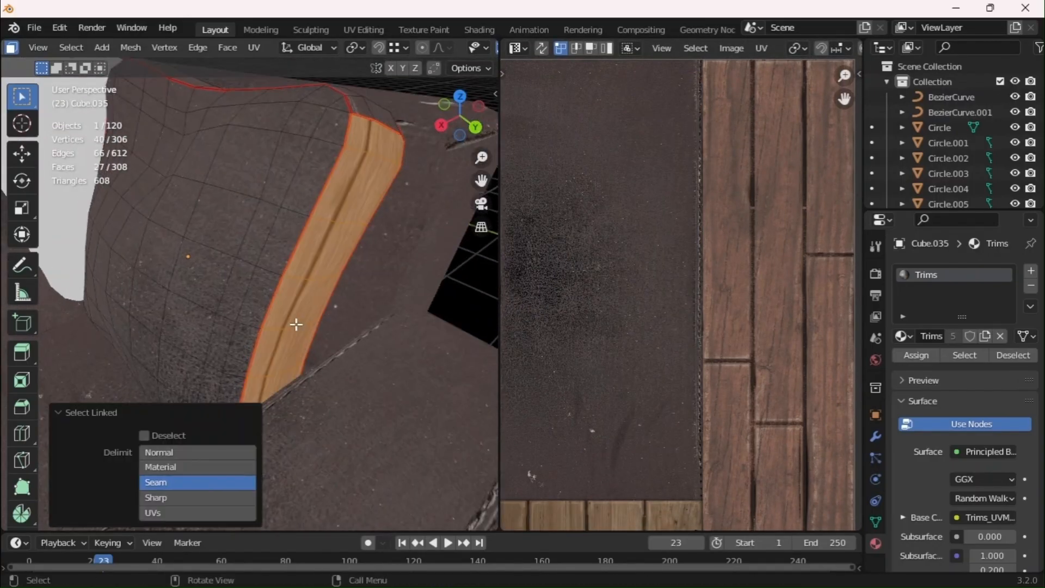
{"action": "middle_click_drag", "start_coordinate": [626, 321], "coordinate": [656, 422], "text": "ctrl"}
{"action": "key", "text": "a"}
{"action": "key", "text": "g"}
{"action": "left_click", "coordinate": [651, 250]}
{"action": "middle_click_drag", "start_coordinate": [670, 370], "coordinate": [692, 251], "text": "ctrl"}
{"action": "mouse_move", "coordinate": [692, 252]}
{"action": "middle_mouse_down"}
{"action": "mouse_move", "coordinate": [704, 325]}
{"action": "mouse_move", "coordinate": [707, 258]}
{"action": "middle_mouse_up"}
{"action": "key", "text": "g"}
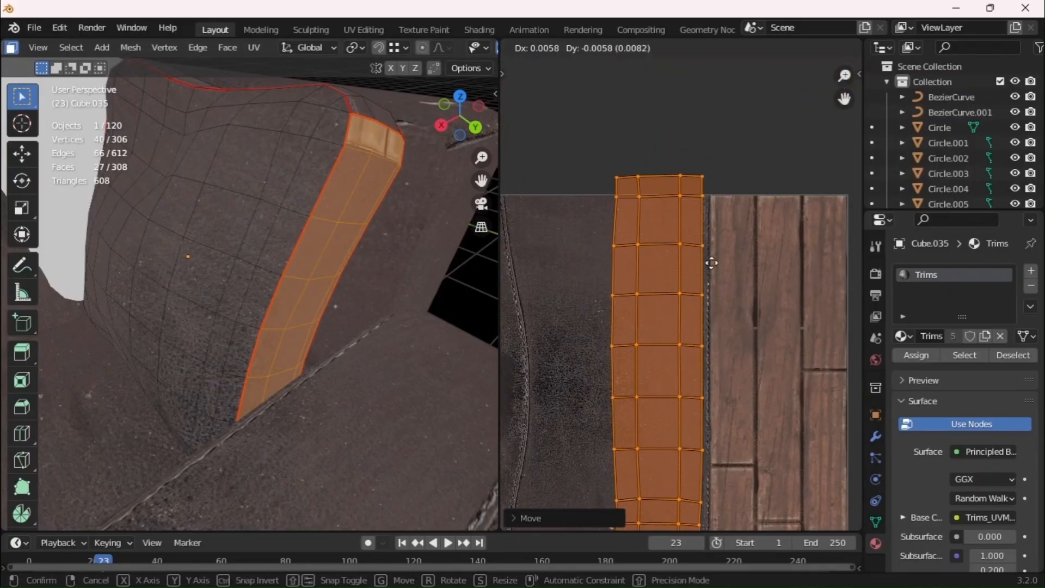
{"action": "left_click", "coordinate": [675, 303]}
{"action": "type", "text": "r80"}
{"action": "key", "text": "Return"}
{"action": "key", "text": "ctrl+z"}
Rotate the armrest-side strip's UVs by 180° and straighten their outer edge by scaling it to 0 along X
{"action": "type", "text": "r180"}
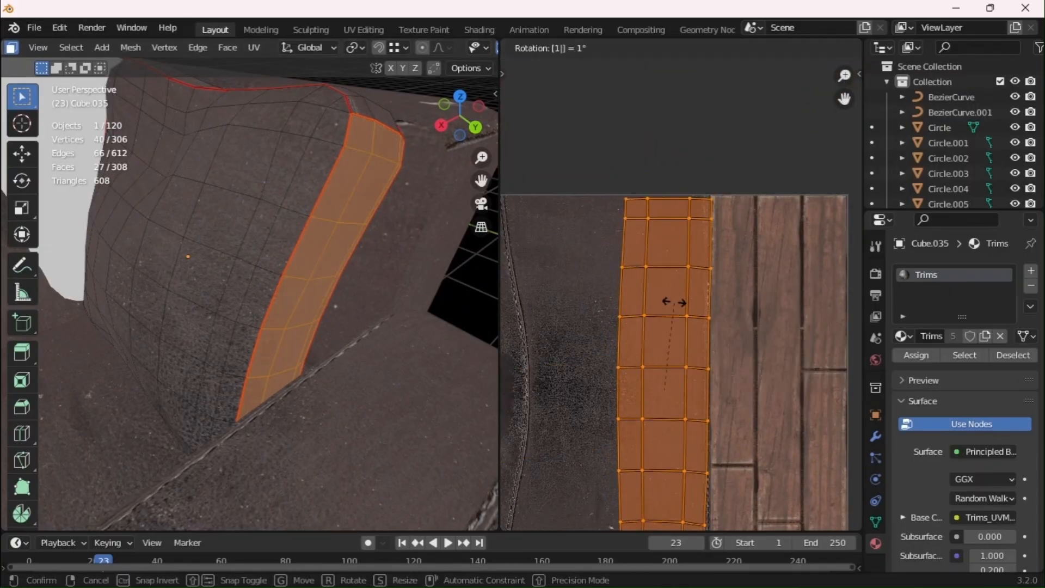
{"action": "key", "text": "Return"}
{"action": "key", "text": "alt+a"}
{"action": "middle_click_drag", "start_coordinate": [722, 364], "coordinate": [712, 161]}
{"action": "left_click", "coordinate": [697, 370], "text": "ctrl"}
{"action": "type", "text": "sx"}
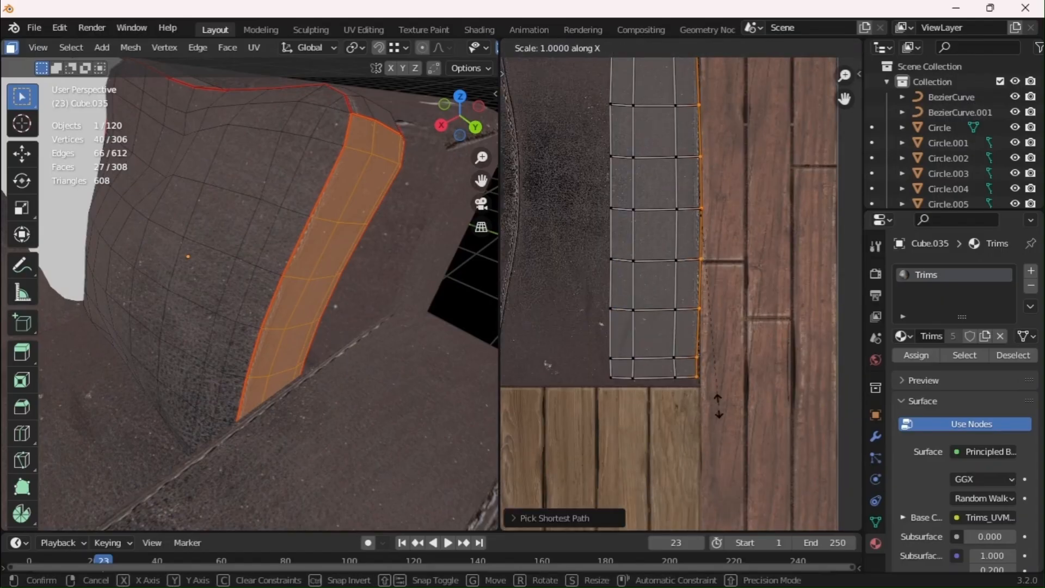
{"action": "type", "text": "0"}
{"action": "key", "text": "Return"}
Select the whole armrest-side UV strip and shift it along X onto the stitching
{"action": "left_click", "coordinate": [692, 369]}
{"action": "key", "text": "l"}
{"action": "key", "text": "g"}
{"action": "key", "text": "x"}
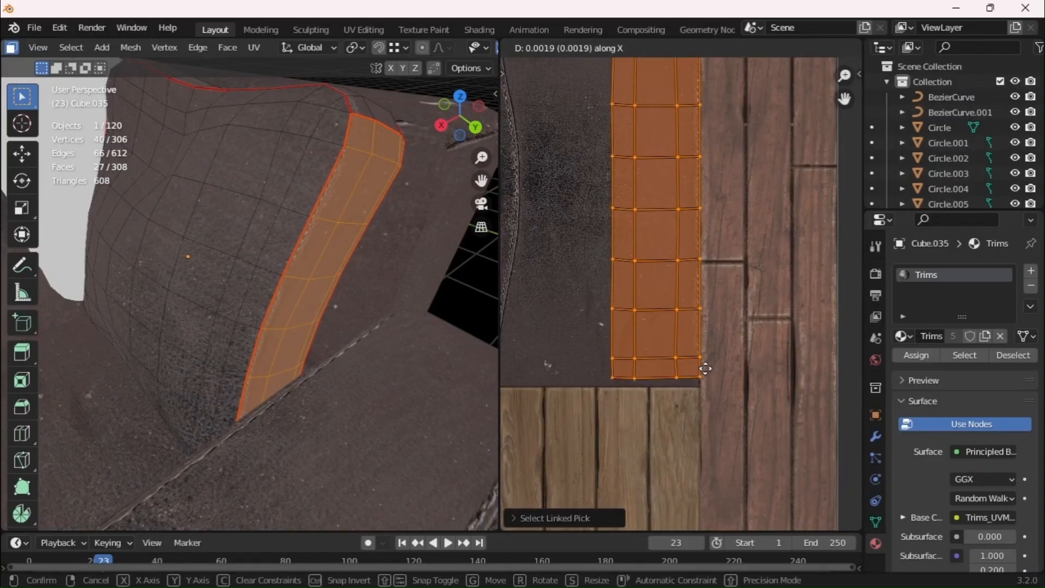
{"action": "left_click", "coordinate": [717, 368]}
{"action": "key", "text": "Tab"}
Isolate the cushion in local view, turn to its rear and clear the face selection in Edit Mode
{"action": "scroll", "coordinate": [346, 282], "scroll_direction": "down", "scroll_amount": 1}
{"action": "middle_click_drag", "start_coordinate": [345, 282], "coordinate": [294, 289]}
{"action": "scroll", "coordinate": [294, 284], "scroll_direction": "up", "scroll_amount": 4}
{"action": "scroll", "coordinate": [291, 318], "scroll_direction": "down", "scroll_amount": 4}
{"action": "left_click_drag", "start_coordinate": [294, 284], "coordinate": [319, 299], "text": "alt"}
{"action": "key", "text": "KP_Divide"}
{"action": "key", "text": "Tab"}
{"action": "key", "text": "alt+a"}
Select the face row beside the rear seam on the cushion's armrest side and move its UVs onto the straight stitching
{"action": "scroll", "coordinate": [347, 304], "scroll_direction": "up", "scroll_amount": 3}
{"action": "key", "text": "l"}
{"action": "key", "text": "alt+a"}
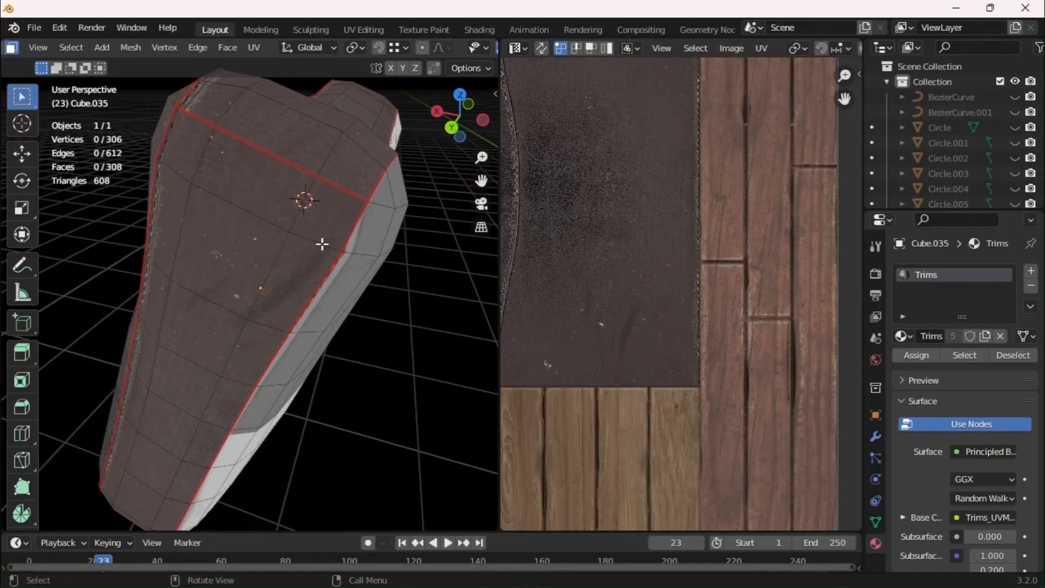
{"action": "key", "text": "l"}
{"action": "left_click", "coordinate": [318, 245]}
{"action": "middle_click_drag", "start_coordinate": [318, 245], "coordinate": [331, 82]}
{"action": "left_click", "coordinate": [247, 327], "text": "ctrl"}
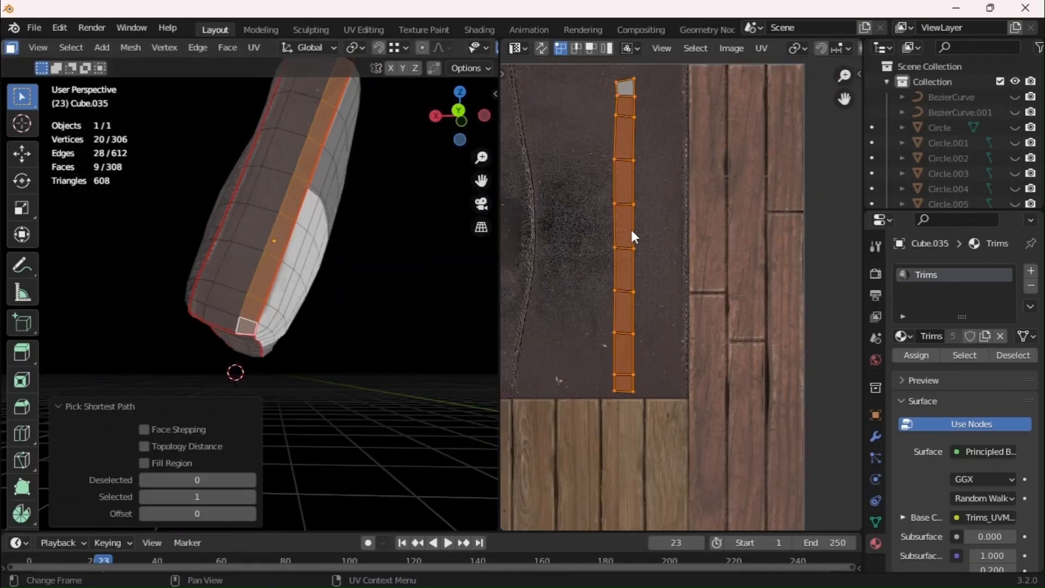
{"action": "key", "text": "g"}
{"action": "left_click", "coordinate": [693, 226]}
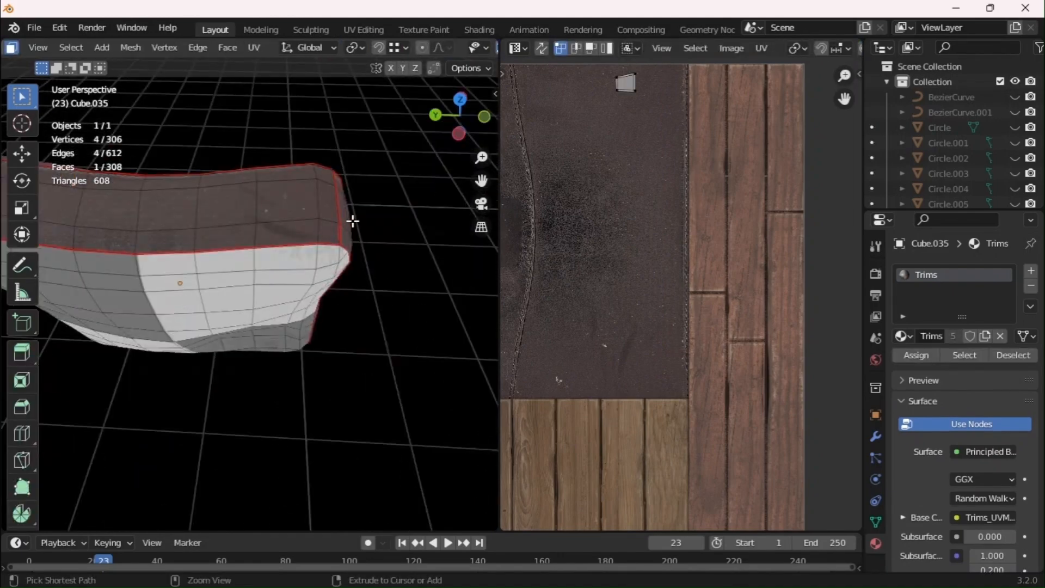
Select the face row beside the rear seam along the cushion's top and move its UVs across the leather
{"action": "left_click", "coordinate": [328, 233], "text": "ctrl"}
{"action": "key", "text": "a"}
{"action": "key", "text": "g"}
{"action": "left_click", "coordinate": [825, 228]}
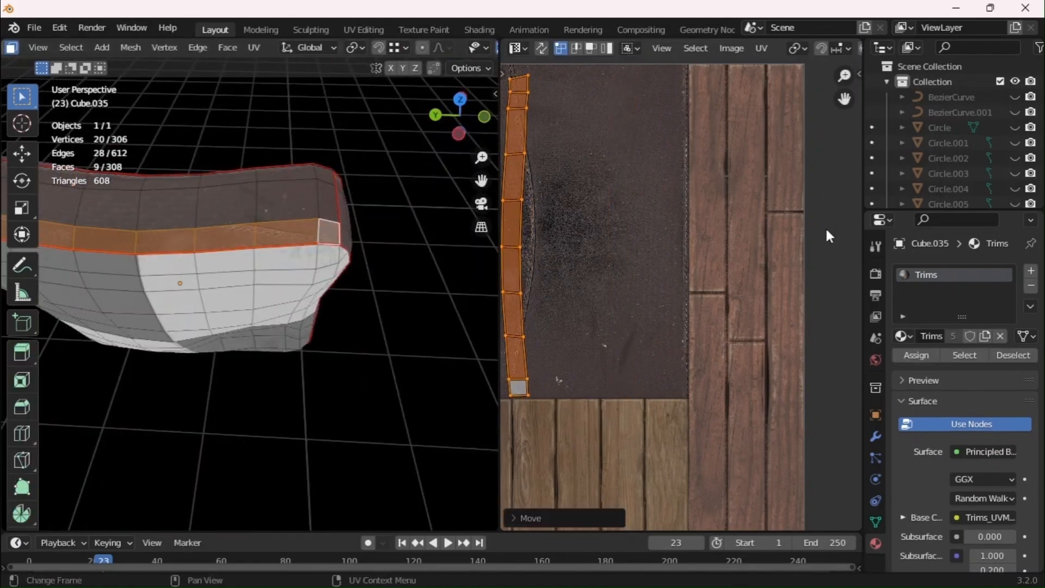
Try to align the top row's UVs with the stitching on the leather's edge next to the grey squares
{"action": "middle_click_drag", "start_coordinate": [631, 227], "coordinate": [687, 222]}
{"action": "key", "text": "g"}
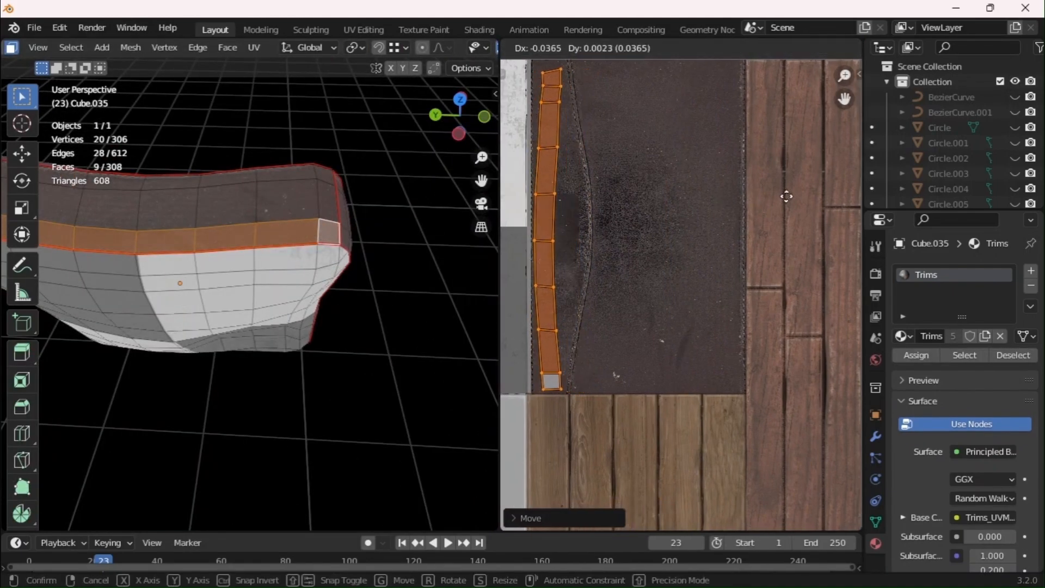
{"action": "key", "text": "l"}
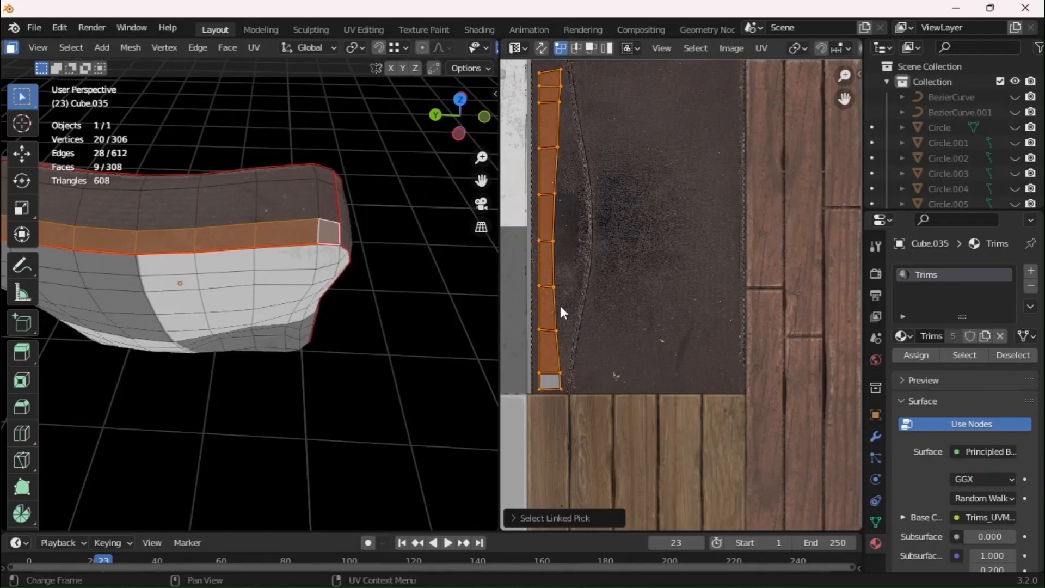
{"action": "key", "text": "g"}
{"action": "left_click", "coordinate": [538, 303]}
{"action": "key", "text": "Tab"}
{"action": "middle_click_drag", "start_coordinate": [414, 360], "coordinate": [445, 355]}
{"action": "key", "text": "Tab"}
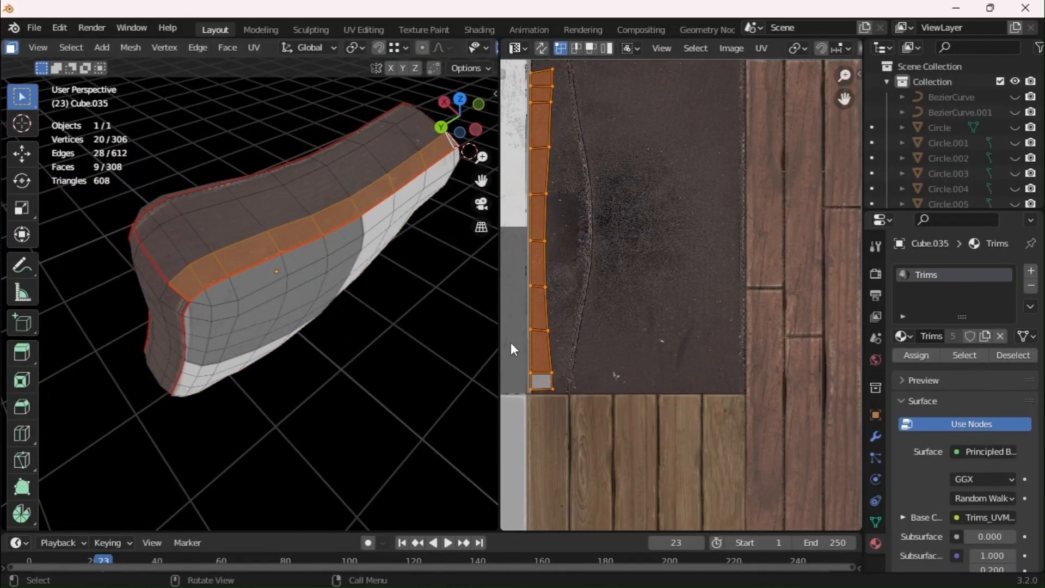
Rotate the top row's UVs by half a turn and move them onto the stitching beside the reddish wood planks
{"action": "left_click", "coordinate": [682, 321]}
{"action": "key", "text": "g"}
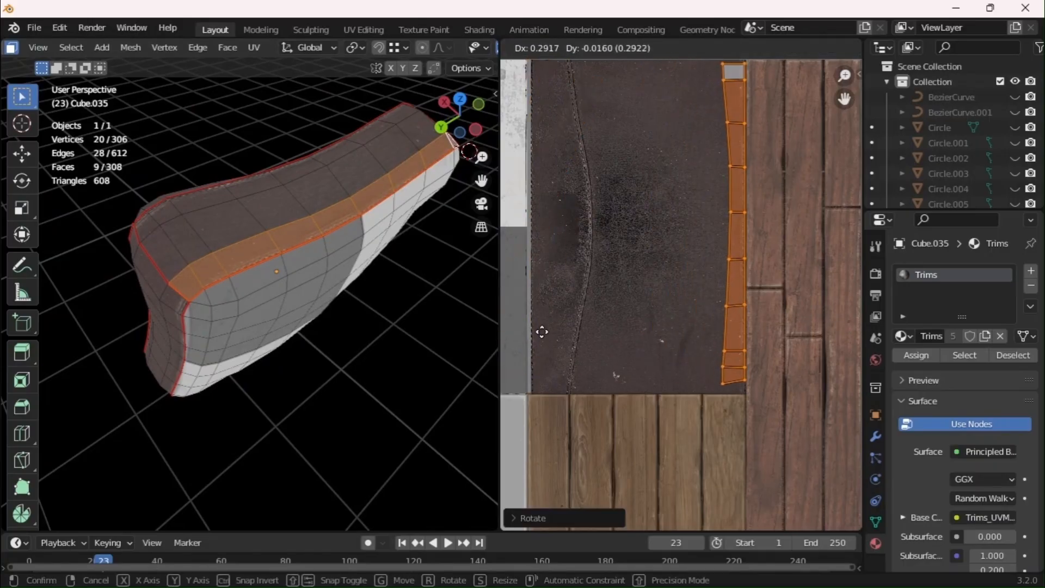
{"action": "left_click", "coordinate": [542, 332]}
{"action": "key", "text": "Tab"}
{"action": "middle_click_drag", "start_coordinate": [174, 362], "coordinate": [74, 311]}
Select the rear-seam face row on the side facing the neighbouring cushion, move its UVs near the stitching and rotate them 180°
{"action": "key", "text": "Tab"}
{"action": "left_click", "coordinate": [226, 219]}
{"action": "middle_click_drag", "start_coordinate": [297, 292], "coordinate": [240, 313]}
{"action": "left_click", "coordinate": [239, 313], "text": "ctrl"}
{"action": "key", "text": "g"}
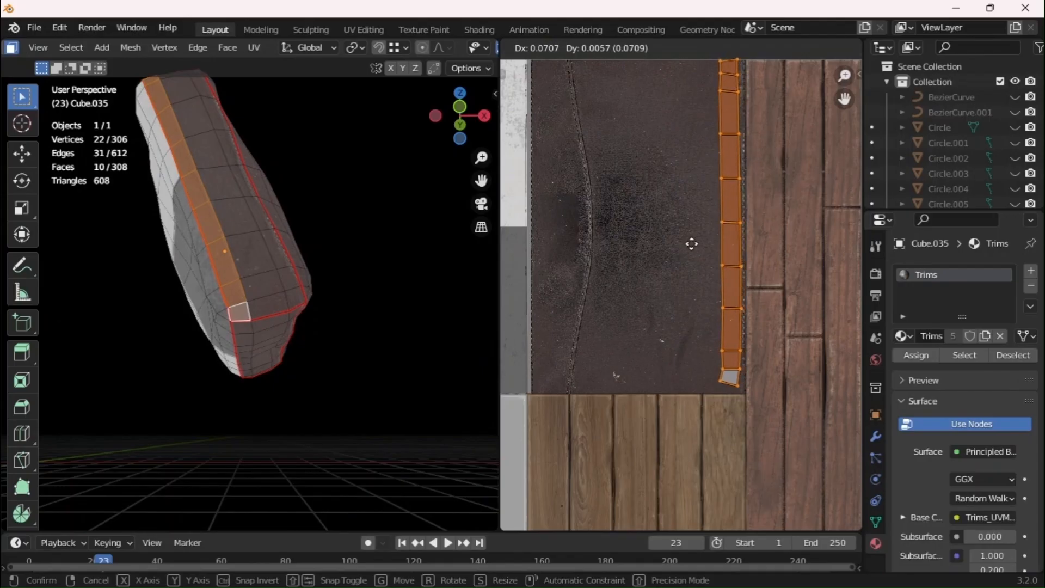
{"action": "left_click", "coordinate": [691, 244]}
{"action": "type", "text": "r180"}
{"action": "key", "text": "Return"}
{"action": "left_click", "coordinate": [605, 302]}
Straighten that row's outer UV edge by scaling it to 0 along X and shift the whole row along X onto the stitching
{"action": "left_click", "coordinate": [731, 71]}
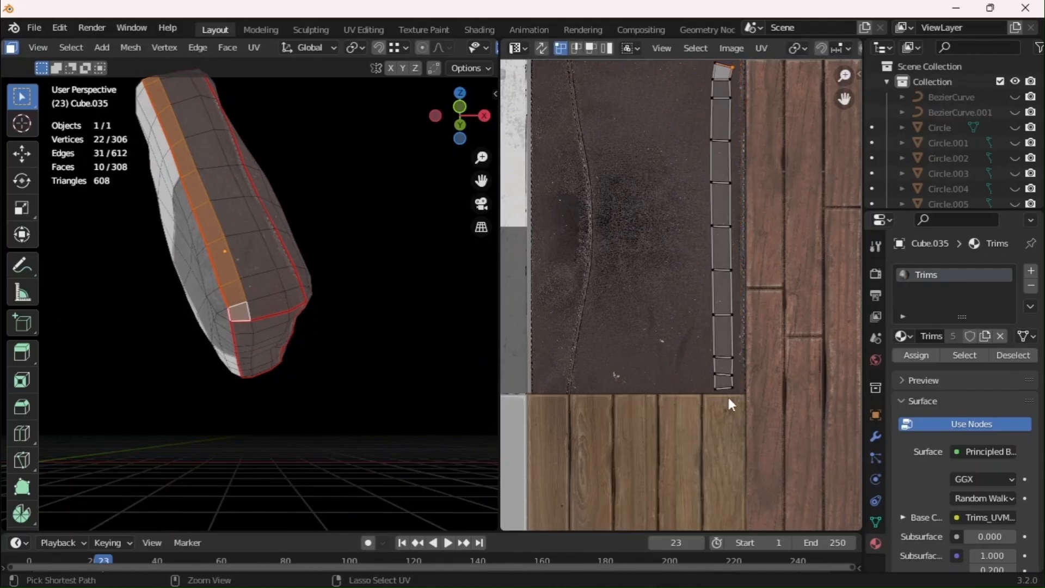
{"action": "left_click", "coordinate": [730, 394], "text": "ctrl"}
{"action": "type", "text": "sx0"}
{"action": "key", "text": "Return"}
{"action": "key", "text": "a"}
{"action": "key", "text": "g"}
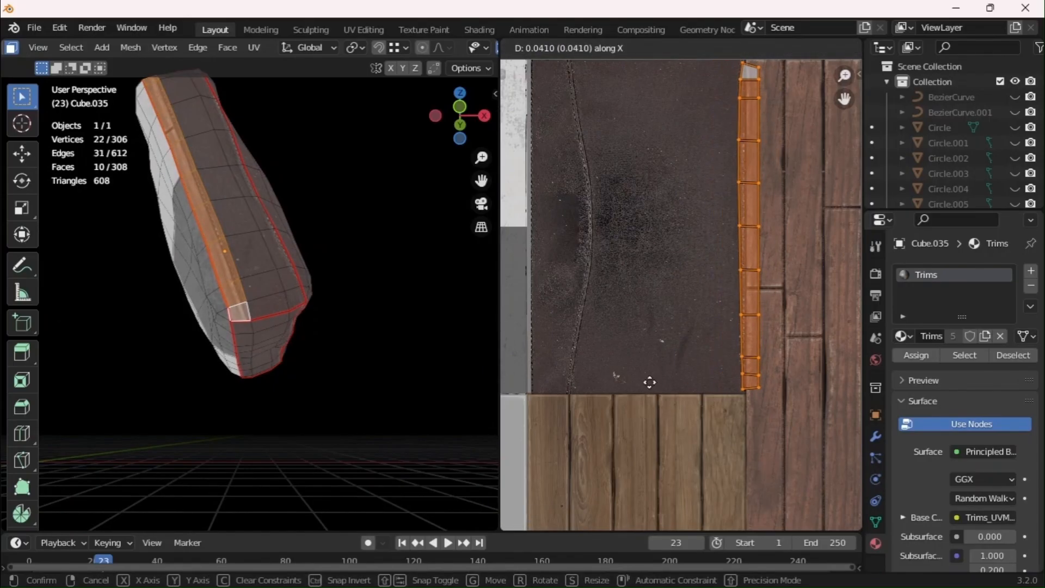
{"action": "left_click", "coordinate": [526, 388]}
{"action": "key", "text": "Tab"}
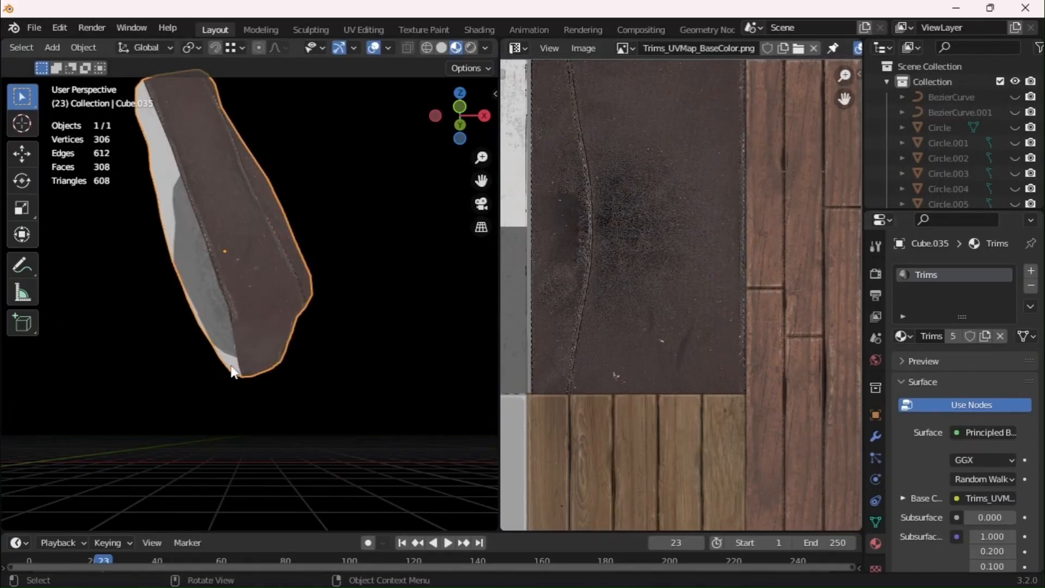
Select the face row along the cushion's underside seam, rotate its UVs 180° and move them along X onto the stitching
{"action": "middle_click_drag", "start_coordinate": [239, 321], "coordinate": [231, 205]}
{"action": "key", "text": "Tab"}
{"action": "left_click", "coordinate": [232, 157]}
{"action": "middle_click_drag", "start_coordinate": [252, 283], "coordinate": [262, 294]}
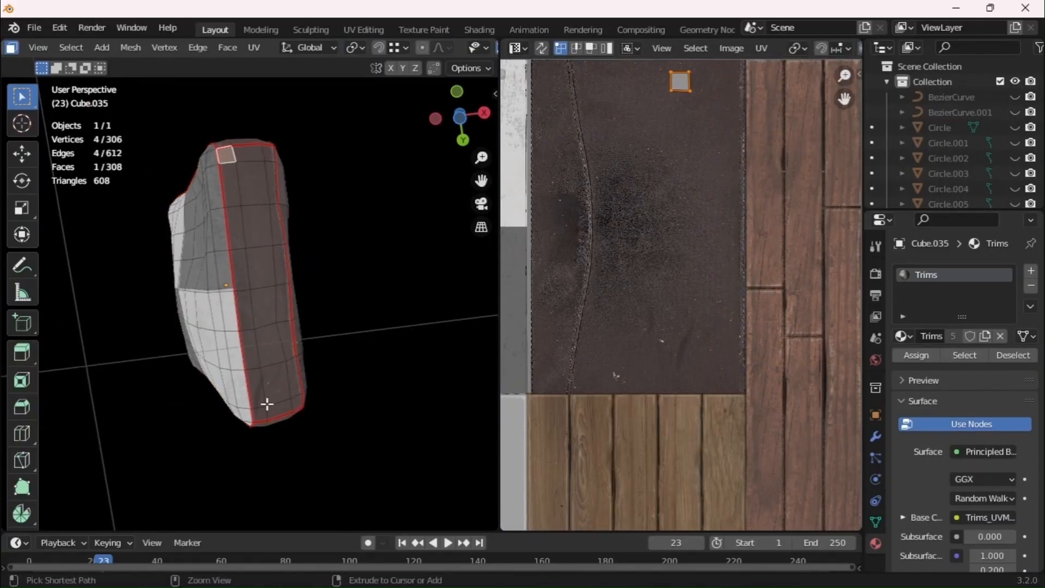
{"action": "left_click", "coordinate": [265, 412], "text": "ctrl"}
{"action": "type", "text": "gr18"}
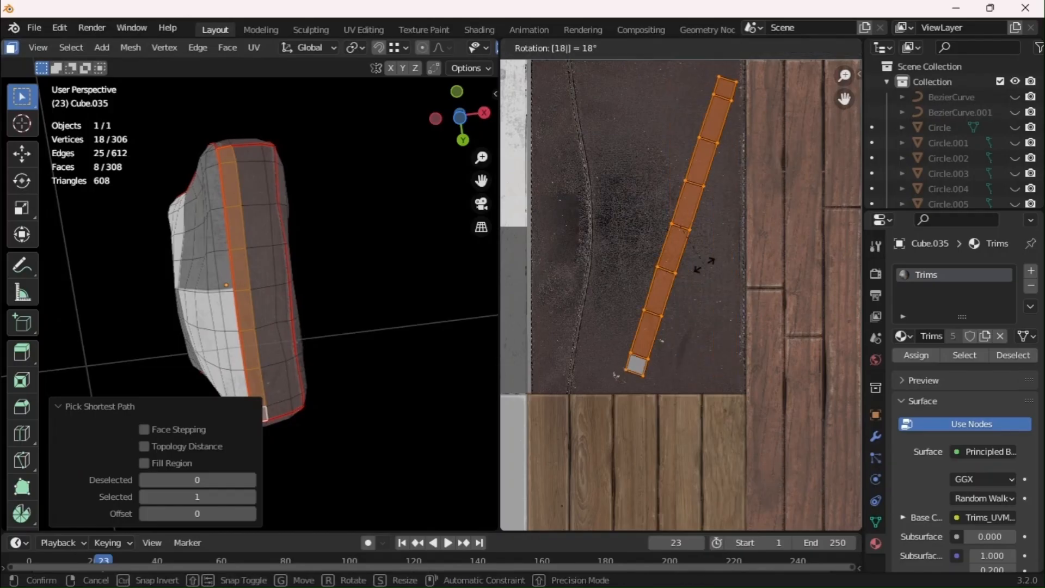
{"action": "type", "text": "0"}
{"action": "key", "text": "Return"}
{"action": "key", "text": "g"}
{"action": "key", "text": "x"}
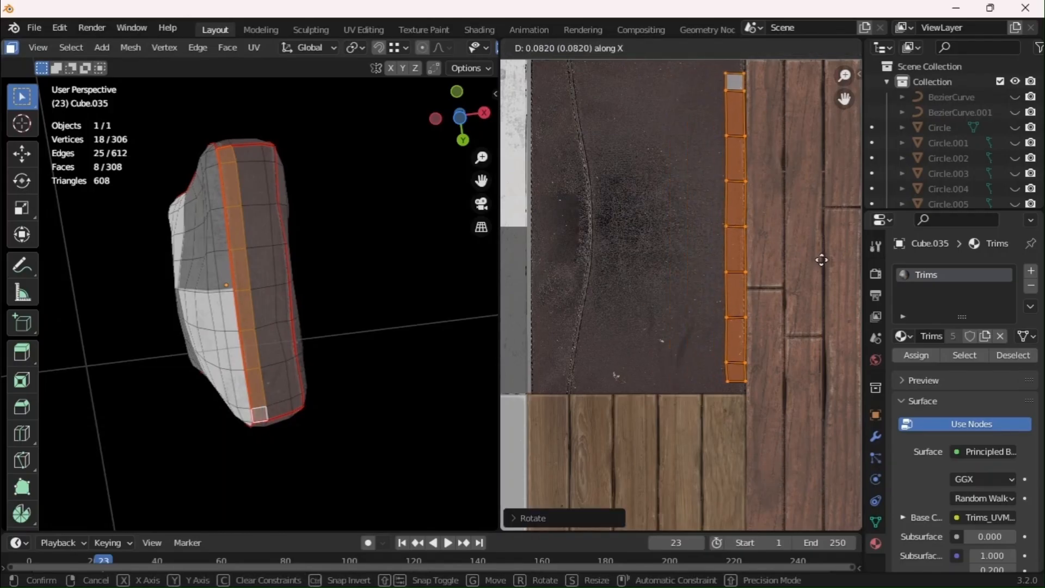
{"action": "key", "text": "Tab"}
Select the linked faces of the cushion's large front side and move their UV island over the leather
{"action": "middle_click_drag", "start_coordinate": [256, 328], "coordinate": [370, 390]}
{"action": "key", "text": "Tab"}
{"action": "key", "text": "alt+a"}
{"action": "key", "text": "l"}
{"action": "middle_click_drag", "start_coordinate": [648, 211], "coordinate": [632, 248], "text": "ctrl"}
{"action": "key", "text": "a"}
{"action": "key", "text": "g"}
{"action": "left_click", "coordinate": [804, 238]}
Scale the front side's UV island down until it fits inside the leather area and place it there
{"action": "key", "text": "s"}
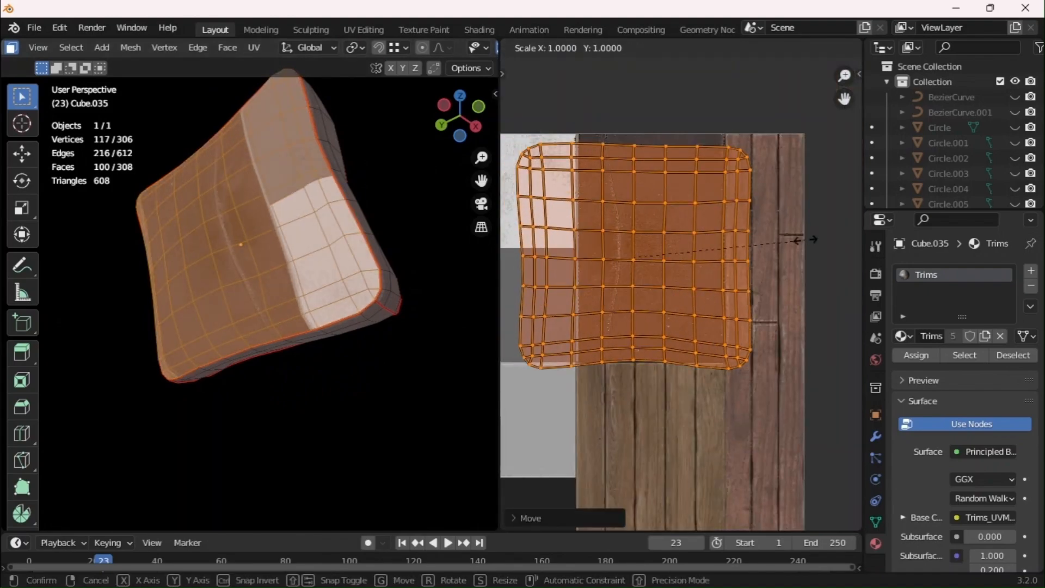
{"action": "key", "text": "g"}
{"action": "right_click", "coordinate": [692, 244]}
{"action": "key", "text": "s"}
{"action": "left_click", "coordinate": [647, 241]}
{"action": "key", "text": "g"}
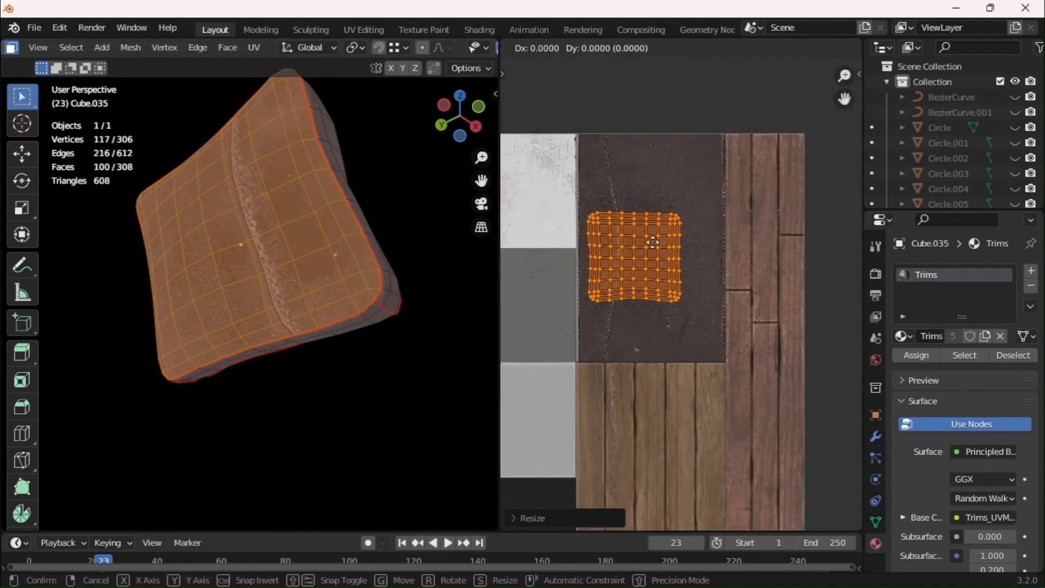
{"action": "left_click", "coordinate": [662, 257]}
Move the front UV island to the leather's smoother lower part, clear of the wavy seam, and enlarge it slightly
{"action": "middle_click_drag", "start_coordinate": [414, 294], "coordinate": [428, 385]}
{"action": "key", "text": "g"}
{"action": "left_click", "coordinate": [592, 387]}
{"action": "key", "text": "s"}
{"action": "left_click", "coordinate": [721, 404]}
{"action": "key", "text": "g"}
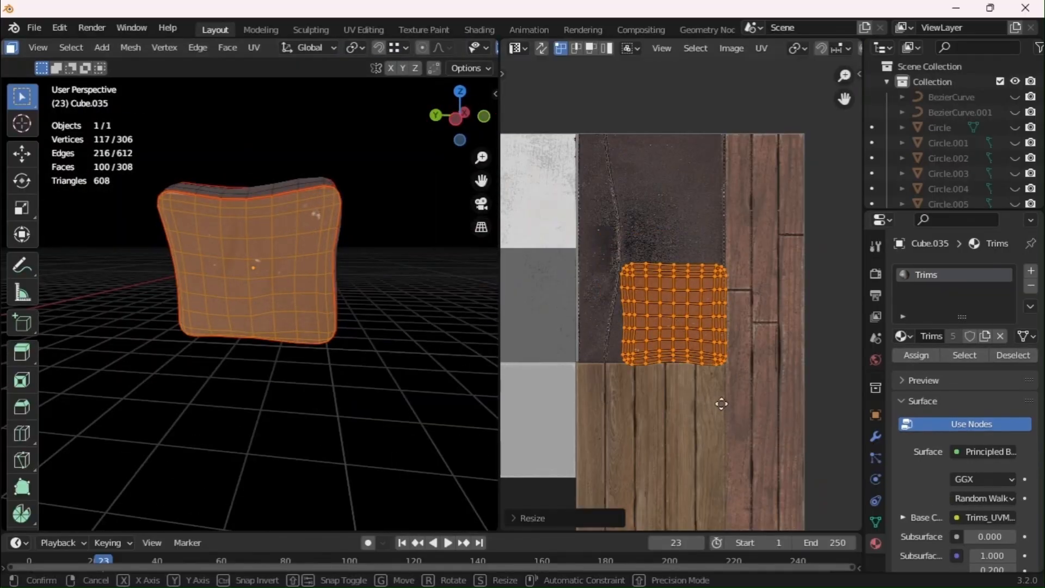
{"action": "double_click", "coordinate": [716, 419]}
{"action": "key", "text": "g"}
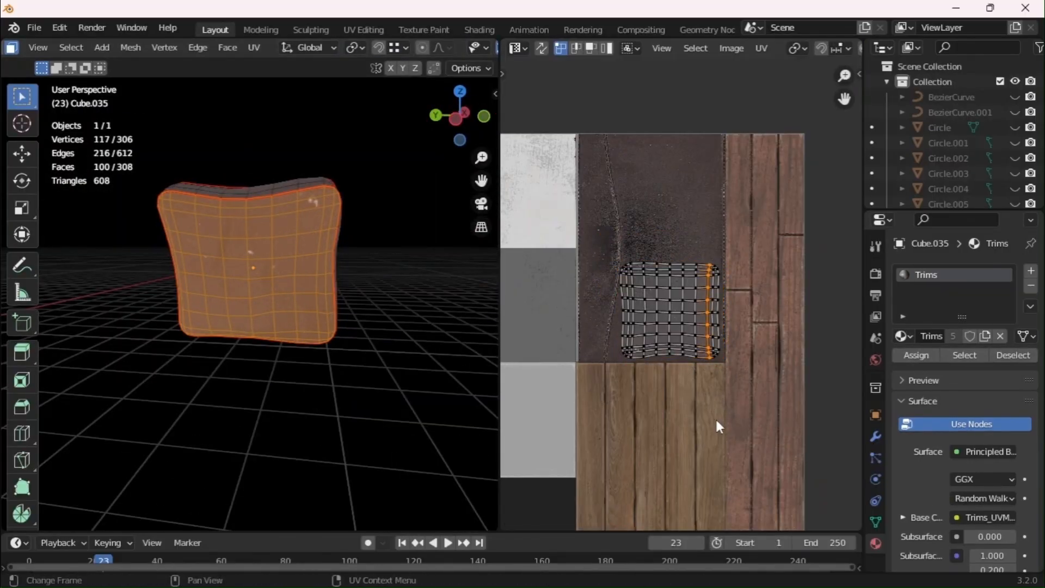
Exit the cushion's isolated view and return to the full scene with the sofa
{"action": "key", "text": "Tab"}
{"action": "middle_click_drag", "start_coordinate": [319, 311], "coordinate": [243, 303]}
{"action": "key", "text": "Tab"}
{"action": "key", "text": "Tab"}
{"action": "left_click", "coordinate": [182, 413]}
{"action": "key", "text": "slash"}
{"action": "middle_click_drag", "start_coordinate": [182, 414], "coordinate": [282, 333]}
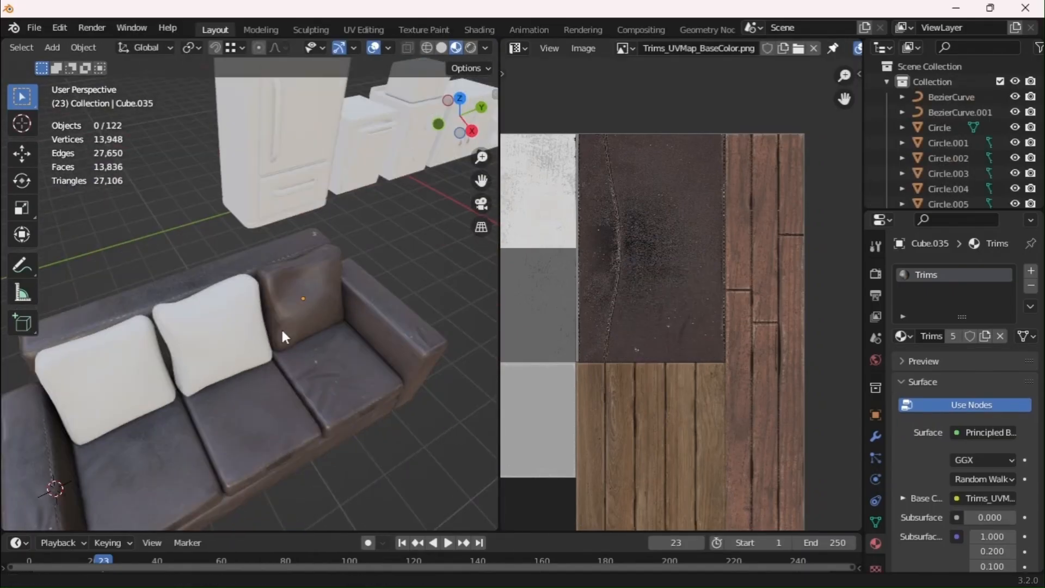
Select the textured leather cushion on the sofa and select its entire mesh in Edit Mode
{"action": "scroll", "coordinate": [275, 283], "scroll_direction": "up", "scroll_amount": 4}
{"action": "left_click_drag", "start_coordinate": [282, 334], "coordinate": [239, 256], "text": "alt"}
{"action": "left_click_drag", "start_coordinate": [647, 456], "coordinate": [754, 270], "text": "alt"}
{"action": "left_click_drag", "start_coordinate": [332, 338], "coordinate": [299, 278], "text": "alt"}
{"action": "scroll", "coordinate": [263, 230], "scroll_direction": "down", "scroll_amount": 4}
{"action": "mouse_move", "coordinate": [298, 277]}
{"action": "left_mouse_down", "text": "ctrl+alt"}
{"action": "mouse_move", "coordinate": [319, 189]}
{"action": "mouse_move", "coordinate": [312, 272]}
{"action": "left_mouse_up", "text": "ctrl+alt"}
{"action": "left_click", "coordinate": [312, 286]}
{"action": "key", "text": "Tab"}
{"action": "key", "text": "a"}
{"action": "key", "text": "a"}
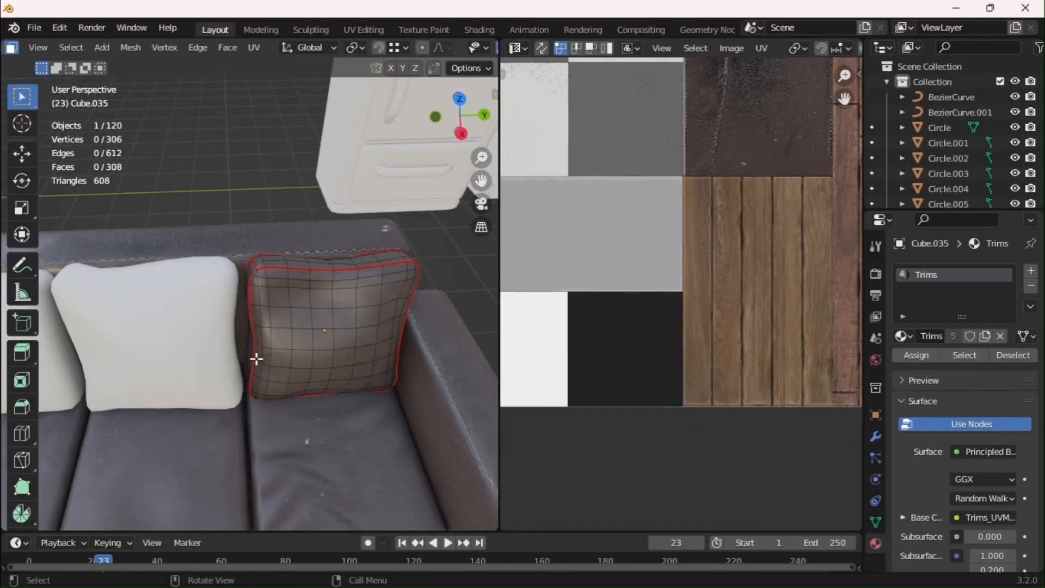
{"action": "key", "text": "a"}
{"action": "key", "text": "Tab"}
Delete the white middle cushion and duplicate the leather cushion along Y into its place
{"action": "left_click", "coordinate": [171, 359]}
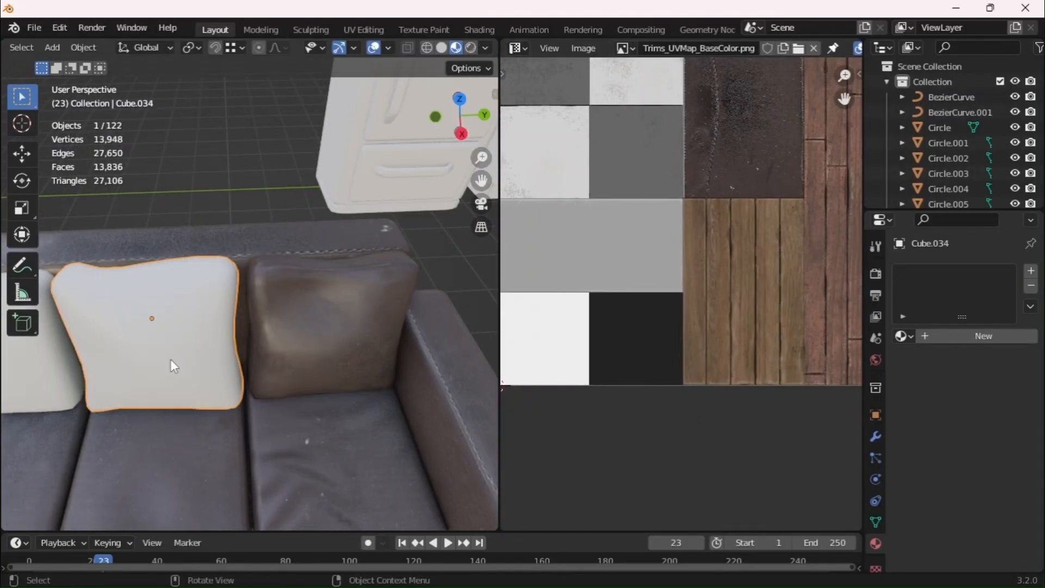
{"action": "key", "text": "Delete"}
{"action": "left_click", "coordinate": [315, 351]}
{"action": "key", "text": "Tab"}
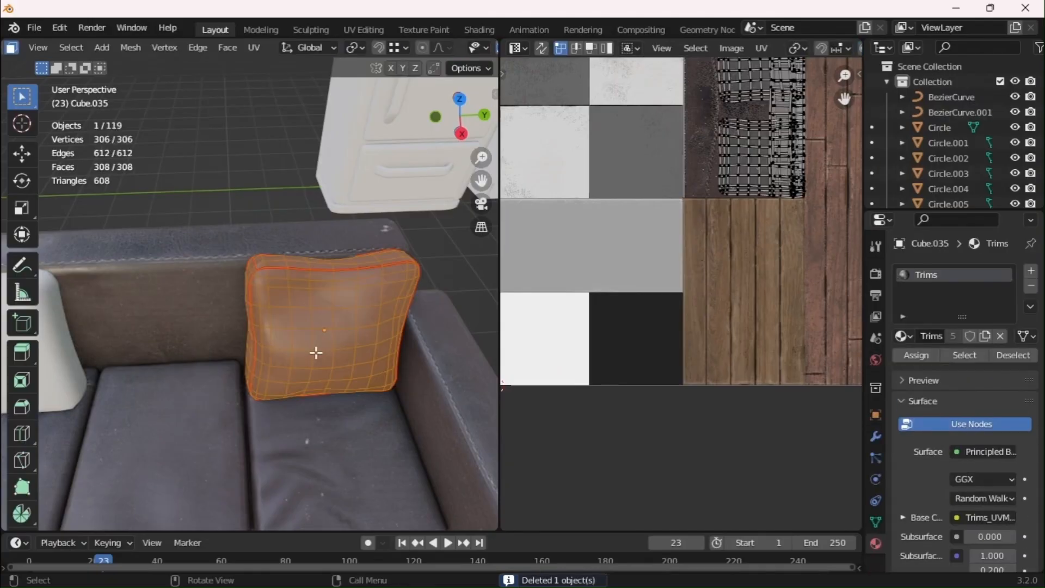
{"action": "key", "text": "Tab"}
{"action": "key", "text": "shift+d"}
{"action": "key", "text": "y"}
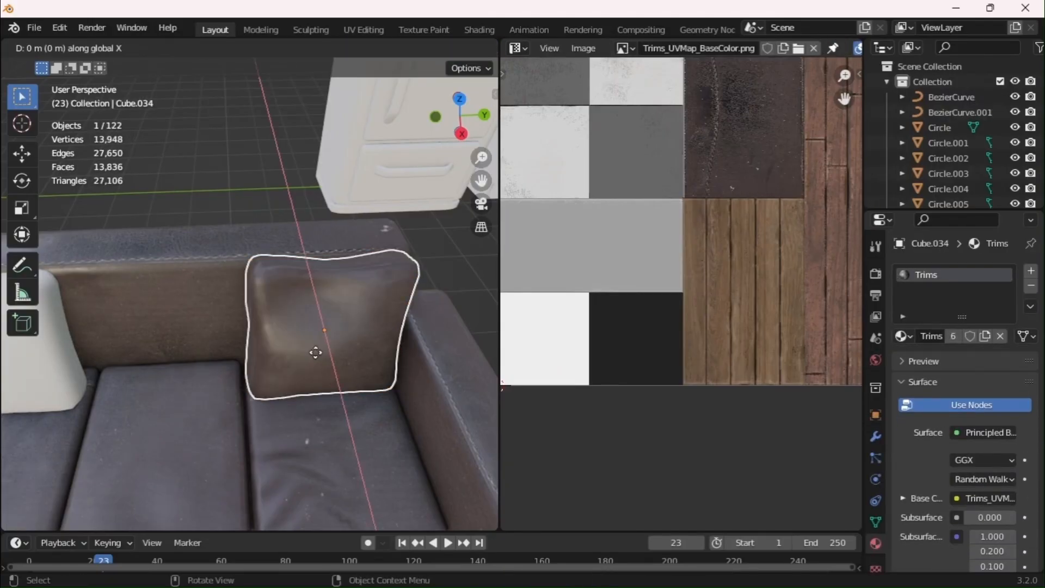
{"action": "left_click", "coordinate": [157, 345]}
Rotate the middle cushion copy 180° around Z and tilt it around Y until it leans against the backrest
{"action": "type", "text": "rz180"}
{"action": "key", "text": "Return"}
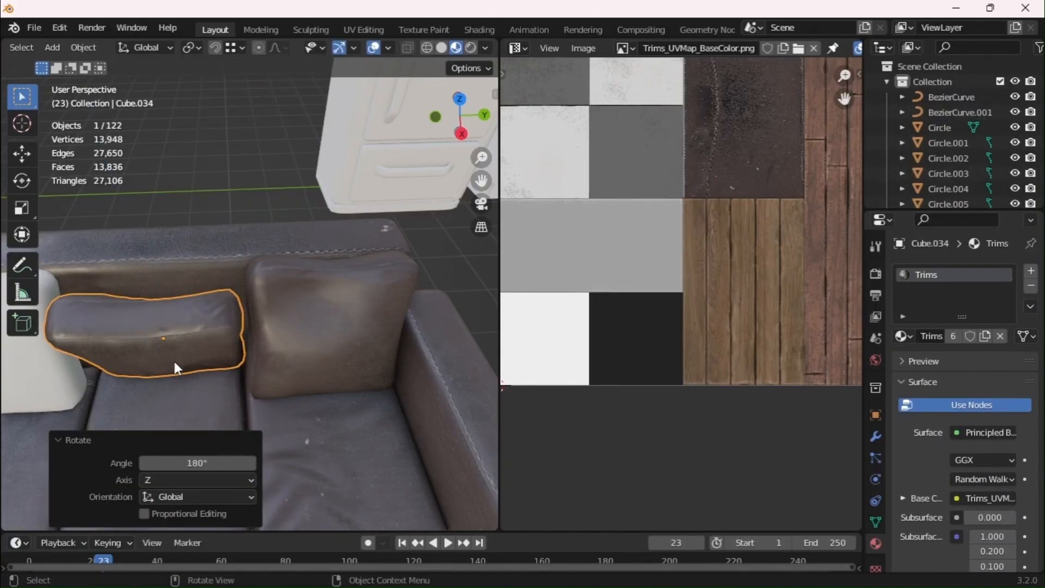
{"action": "middle_click_drag", "start_coordinate": [173, 359], "coordinate": [326, 305]}
{"action": "key", "text": "r"}
{"action": "key", "text": "y"}
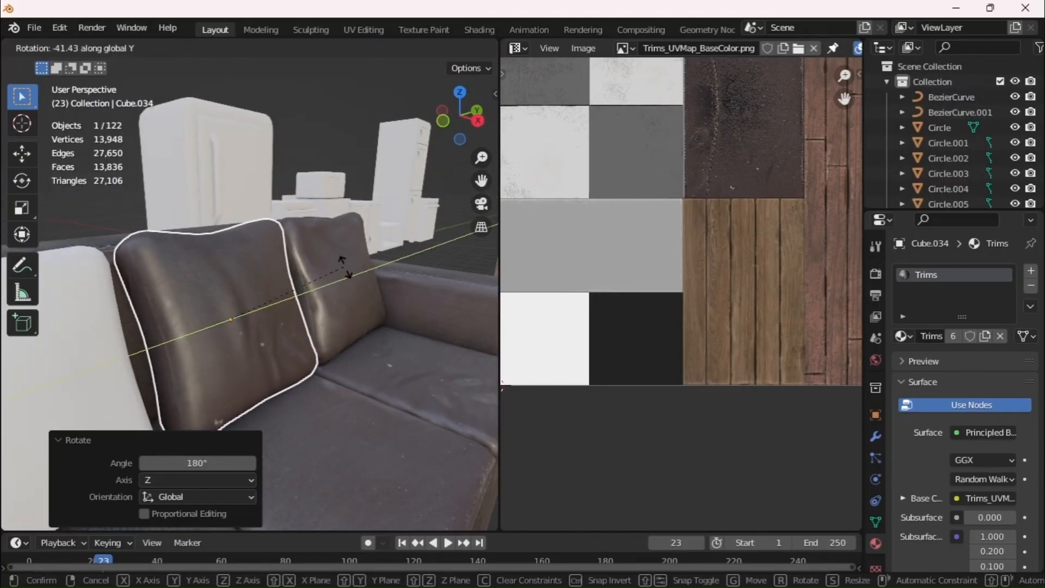
{"action": "left_click", "coordinate": [346, 265]}
{"action": "key", "text": "alt+a"}
{"action": "middle_click_drag", "start_coordinate": [337, 266], "coordinate": [327, 323]}
{"action": "scroll", "coordinate": [263, 281], "scroll_direction": "down", "scroll_amount": 4}
{"action": "left_click", "coordinate": [326, 323]}
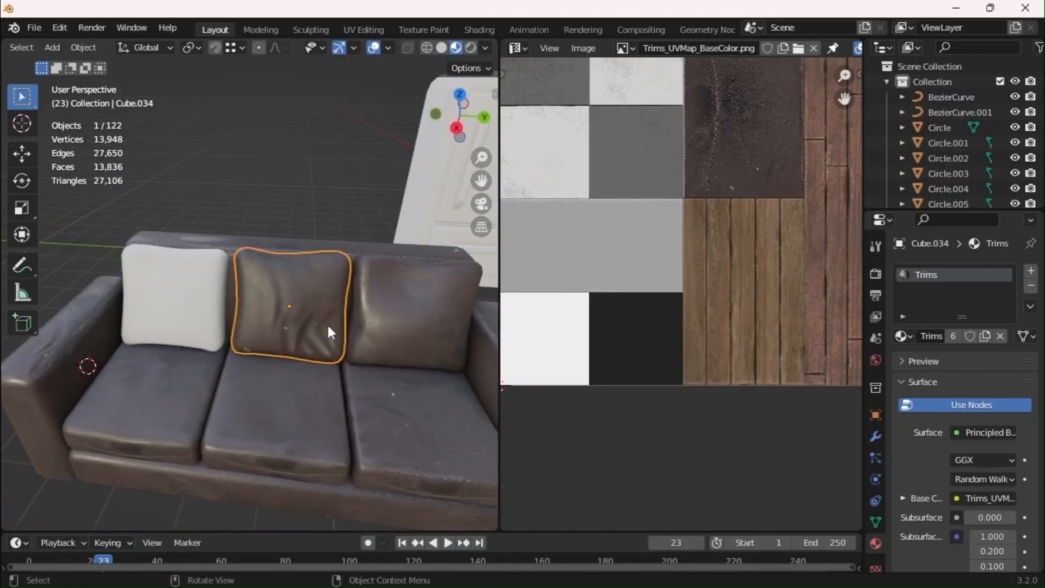
Delete the remaining white cushion and duplicate the middle leather cushion along Y into its place
{"action": "left_click", "coordinate": [178, 289]}
{"action": "key", "text": "Delete"}
{"action": "left_click", "coordinate": [300, 313]}
{"action": "key", "text": "shift+d"}
{"action": "key", "text": "y"}
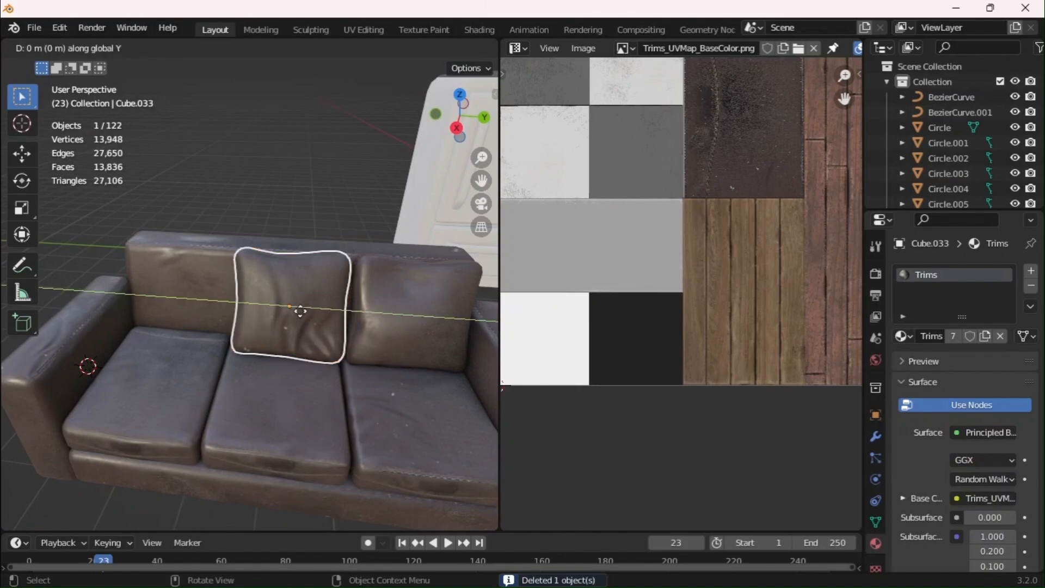
{"action": "middle_click_drag", "start_coordinate": [212, 297], "coordinate": [304, 348]}
{"action": "scroll", "coordinate": [304, 348], "scroll_direction": "down", "scroll_amount": 3}
{"action": "scroll", "coordinate": [303, 348], "scroll_direction": "up", "scroll_amount": 3}
Shift the UV island of the newest cushion's front side upward on the leather to vary its texture
{"action": "left_click", "coordinate": [227, 319]}
{"action": "key", "text": "Tab"}
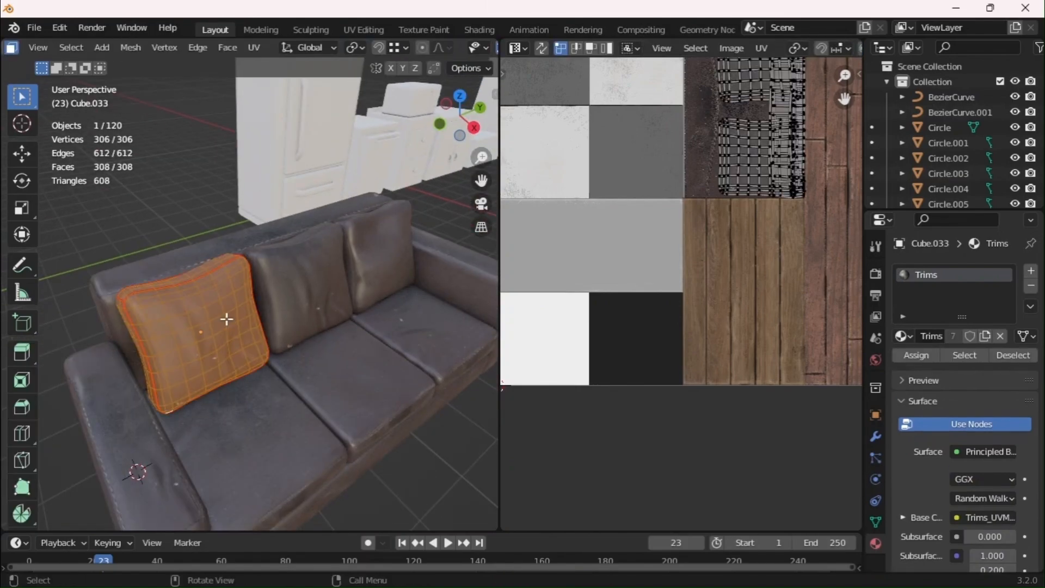
{"action": "key", "text": "alt+a"}
{"action": "key", "text": "l"}
{"action": "middle_click_drag", "start_coordinate": [747, 195], "coordinate": [734, 337]}
{"action": "key", "text": "a"}
{"action": "key", "text": "g"}
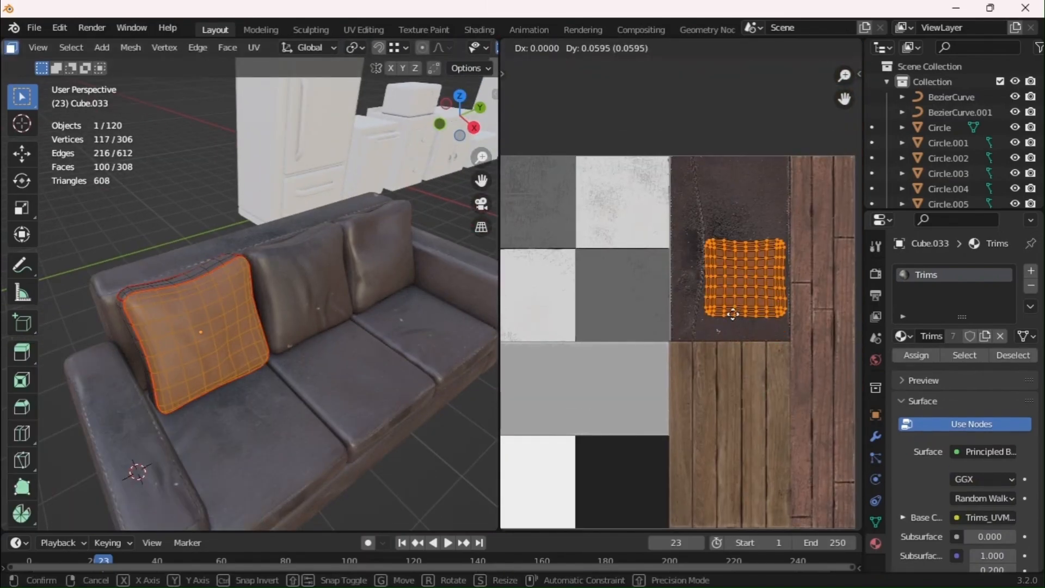
{"action": "left_click", "coordinate": [733, 309]}
{"action": "key", "text": "Tab"}
{"action": "key", "text": "alt+a"}
{"action": "middle_click_drag", "start_coordinate": [223, 365], "coordinate": [273, 475]}
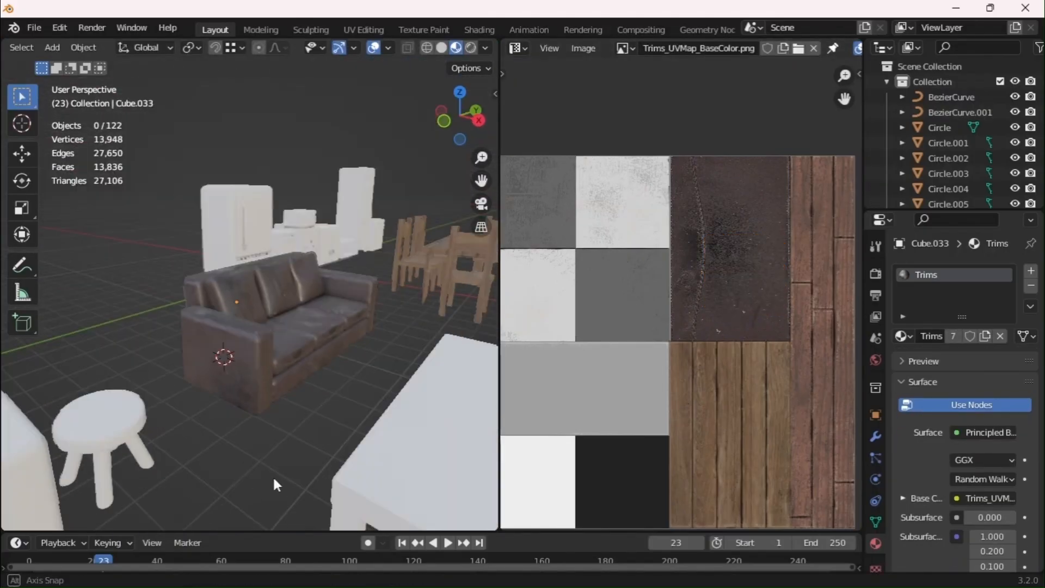